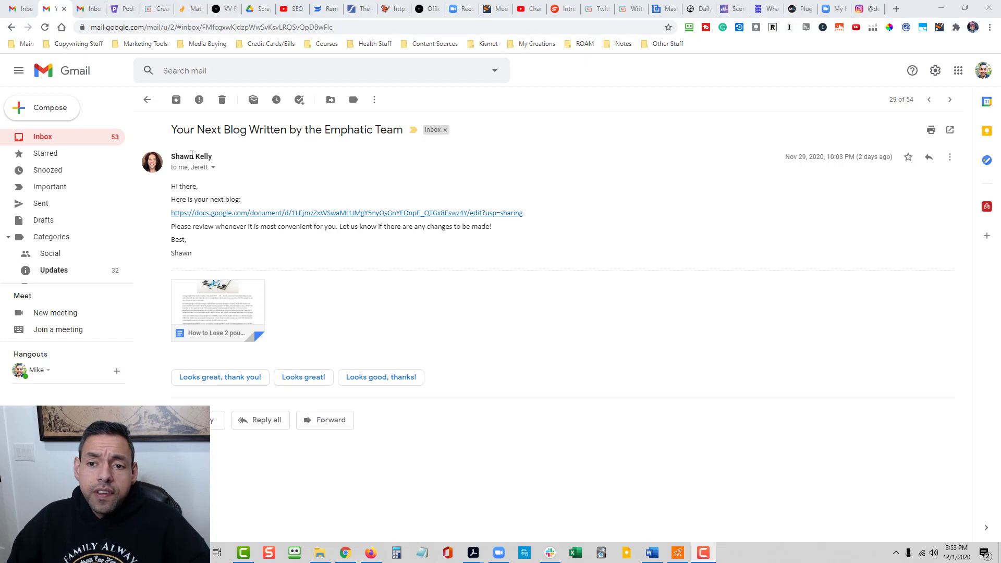
# - Open the Google Docs link to the next blog from the email and dismiss the account notice
pyautogui.moveTo(193, 156)
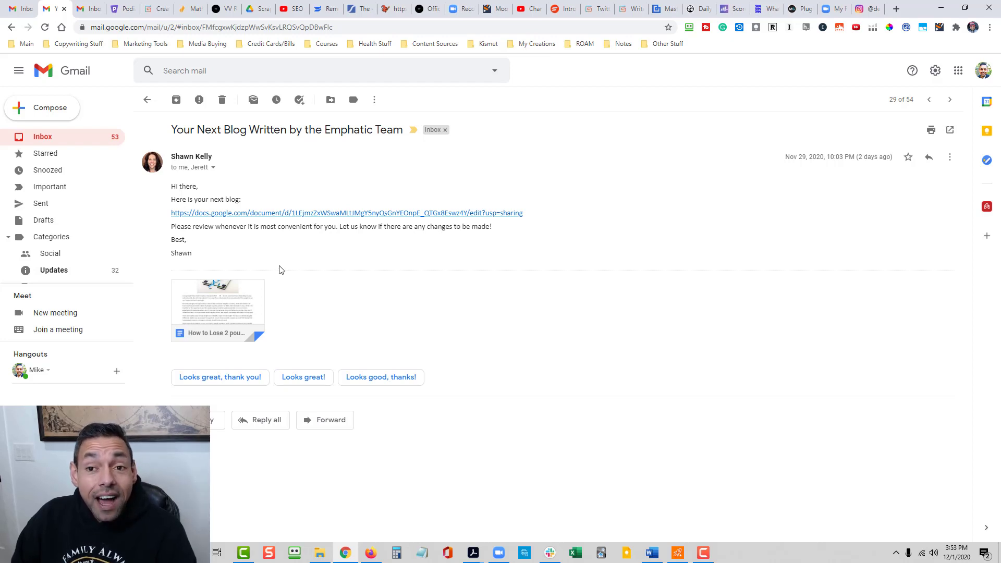
pyautogui.click(277, 214)
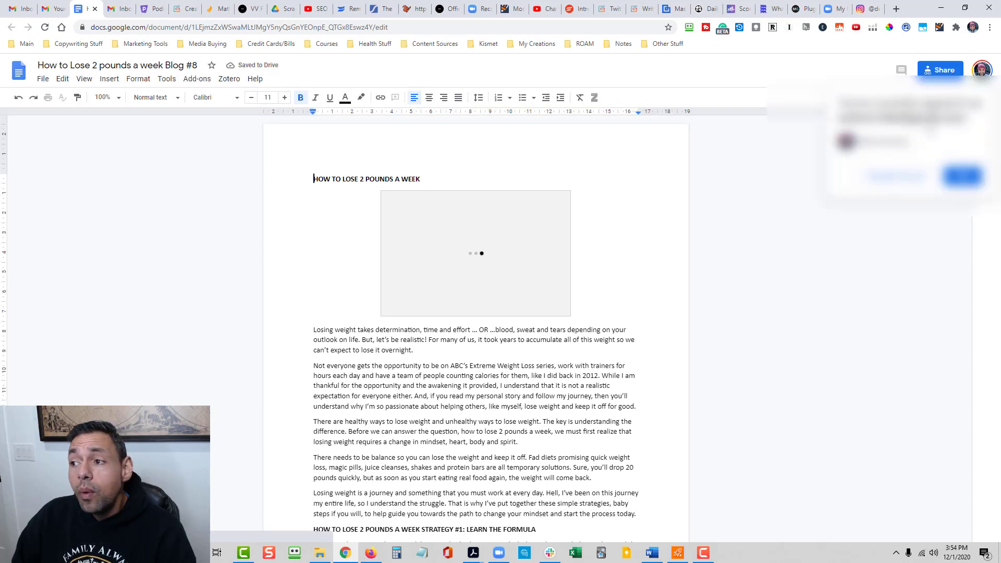
pyautogui.click(967, 178)
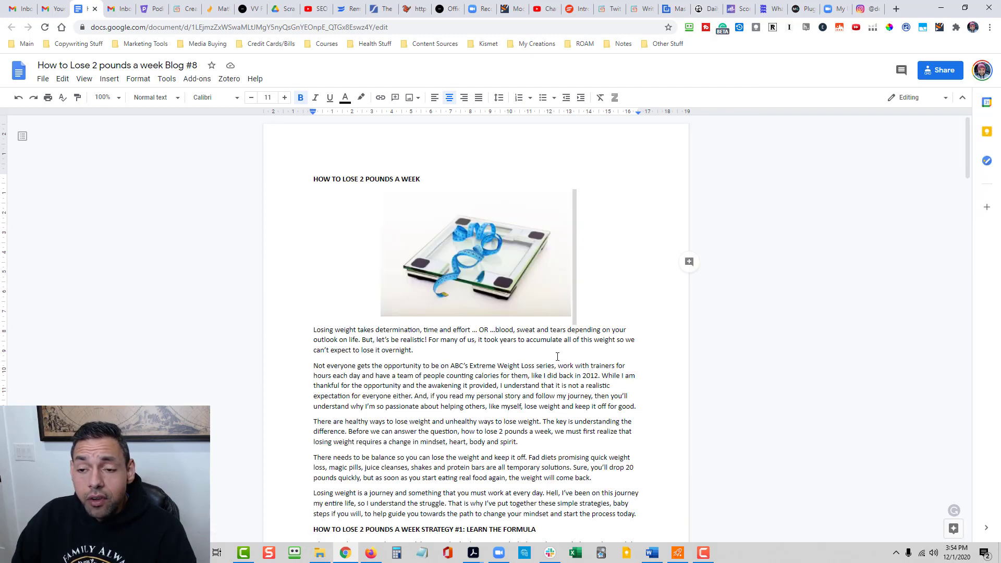
# - Review the whole "How to Lose 2 pounds a week Blog #8" document, including its headings, images and source references
pyautogui.scroll(-5, 569, 347)
pyautogui.scroll(5, 562, 357)
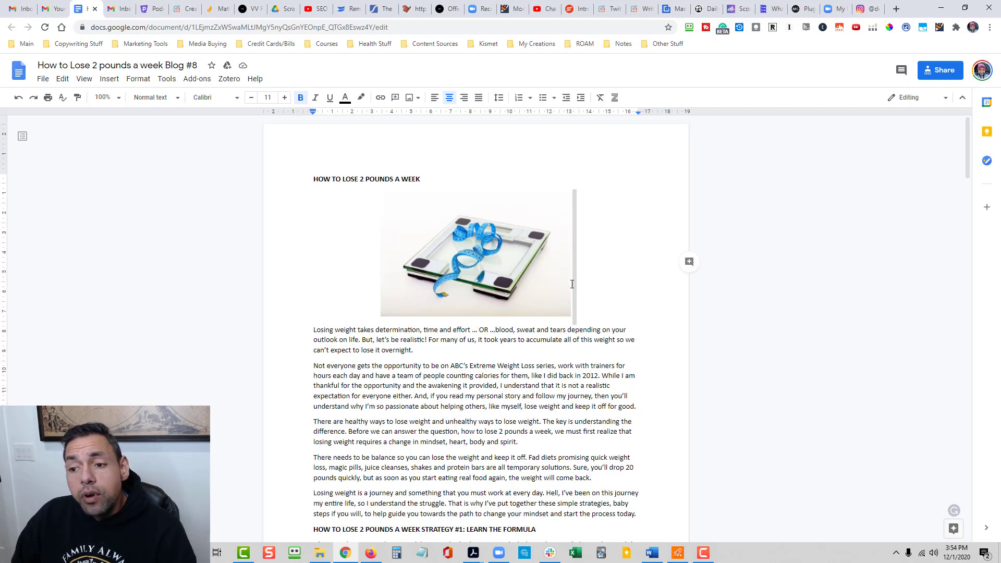
pyautogui.scroll(-2, 567, 302)
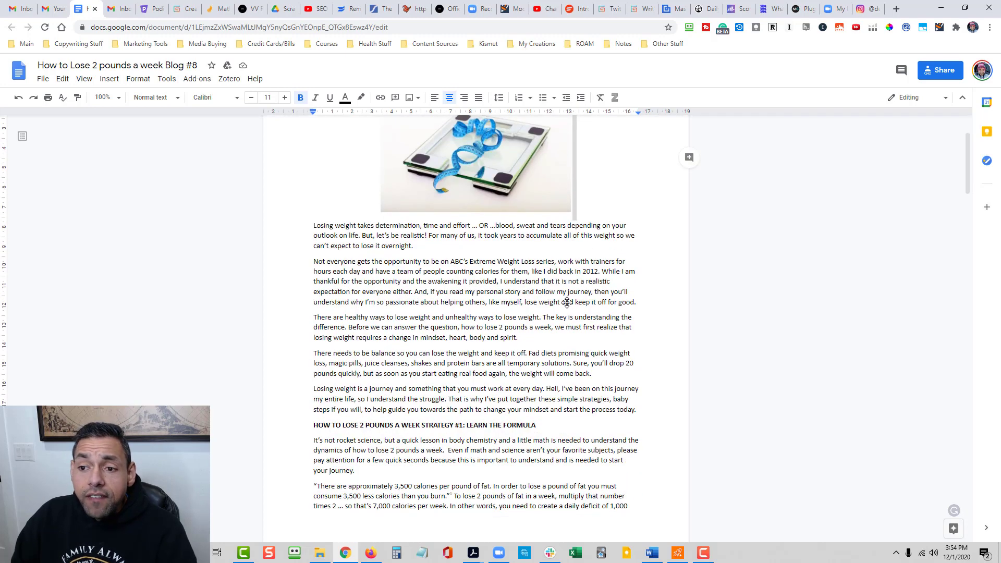
pyautogui.scroll(2, 567, 302)
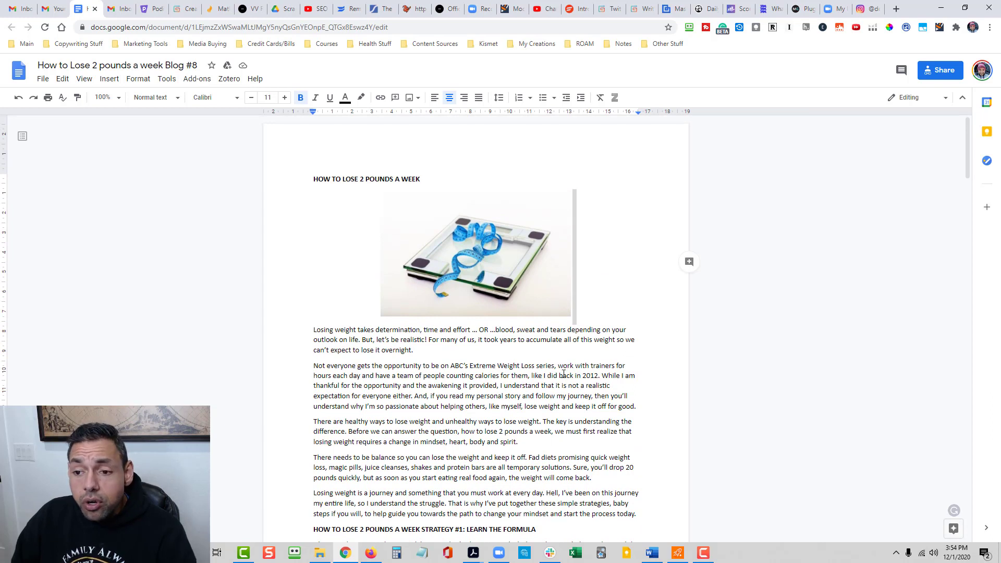
pyautogui.scroll(-2, 567, 377)
pyautogui.scroll(2, 459, 249)
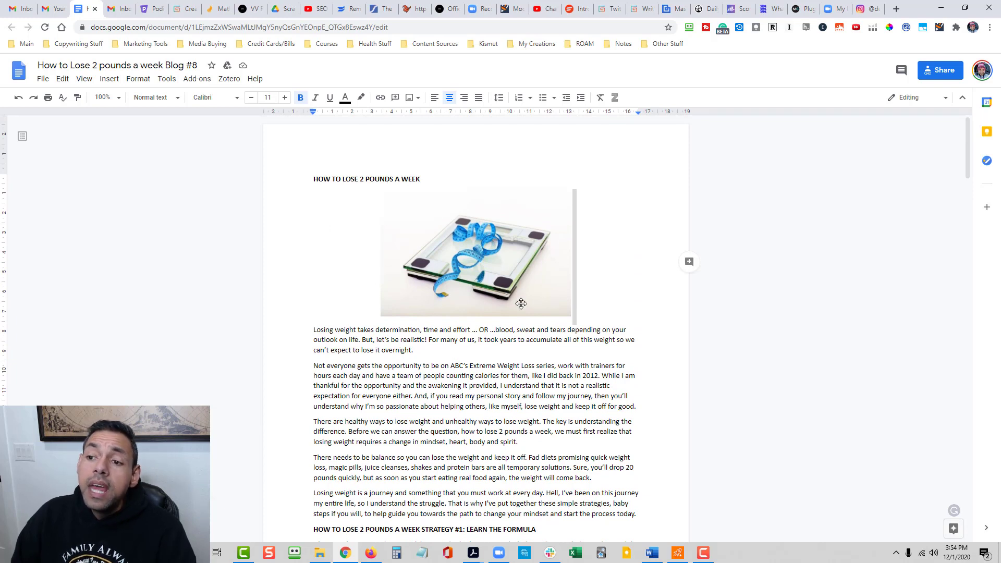
pyautogui.click(585, 390)
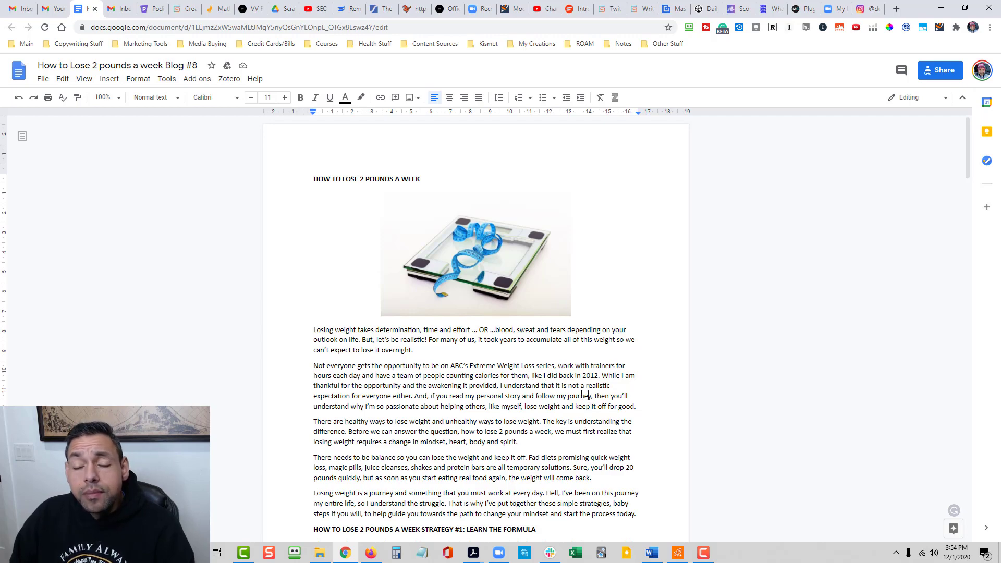
pyautogui.scroll(-10, 630, 324)
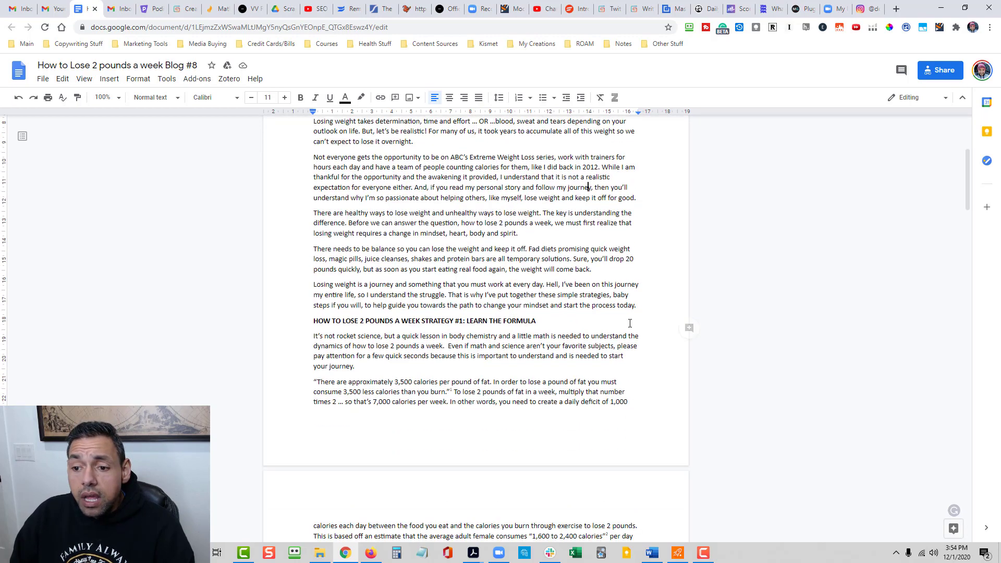
pyautogui.scroll(-15, 630, 324)
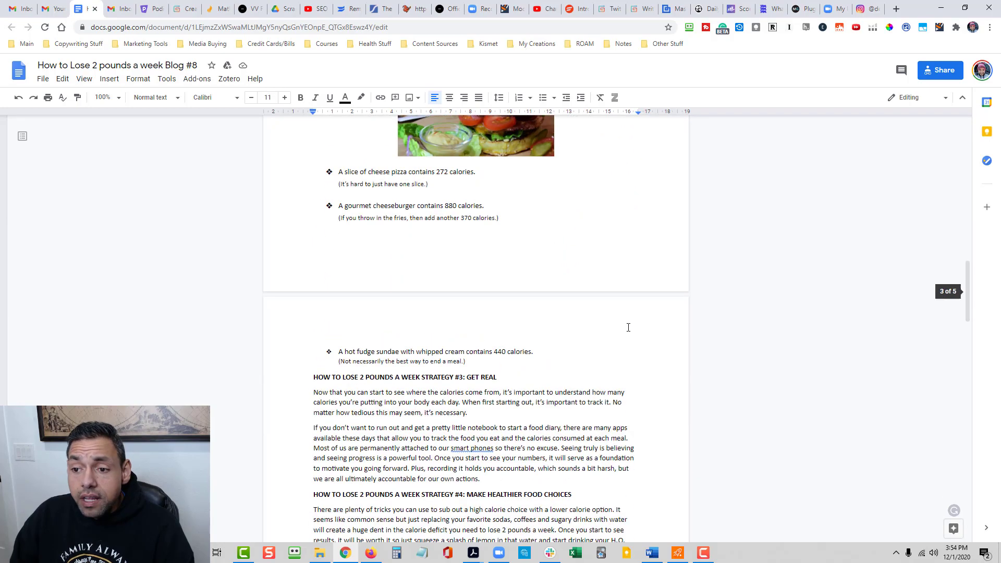
pyautogui.scroll(-15, 619, 351)
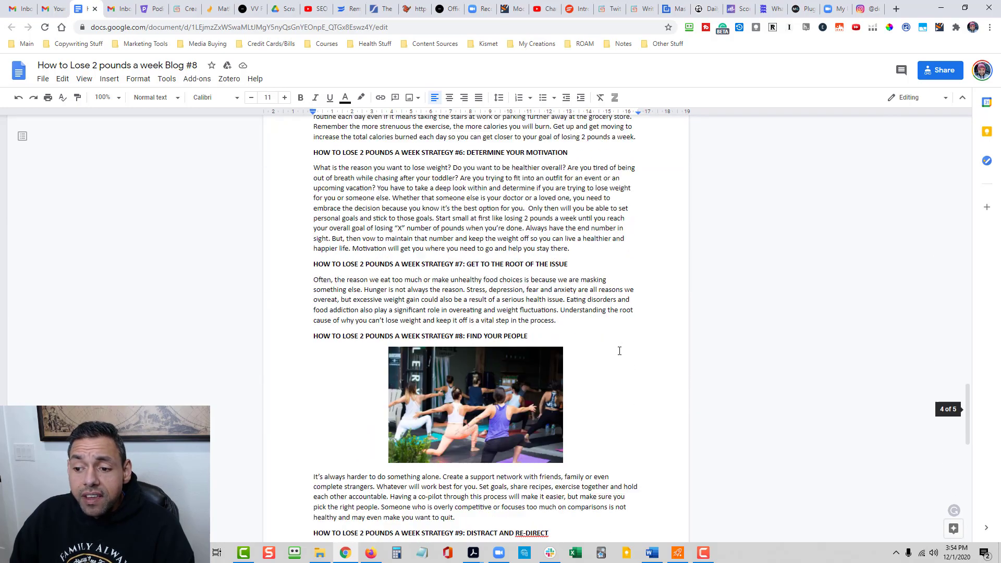
pyautogui.scroll(-1, 620, 351)
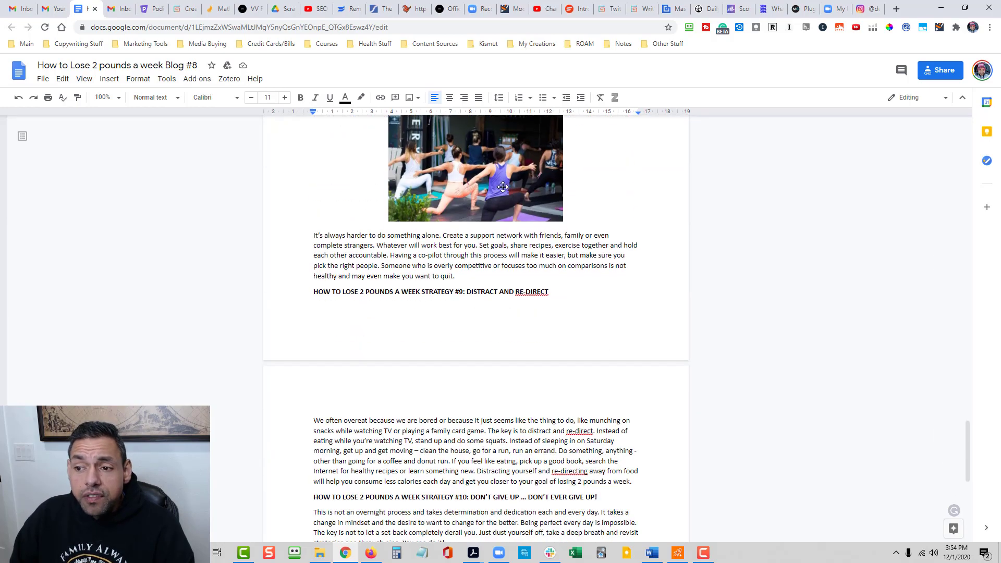
pyautogui.scroll(-9, 474, 271)
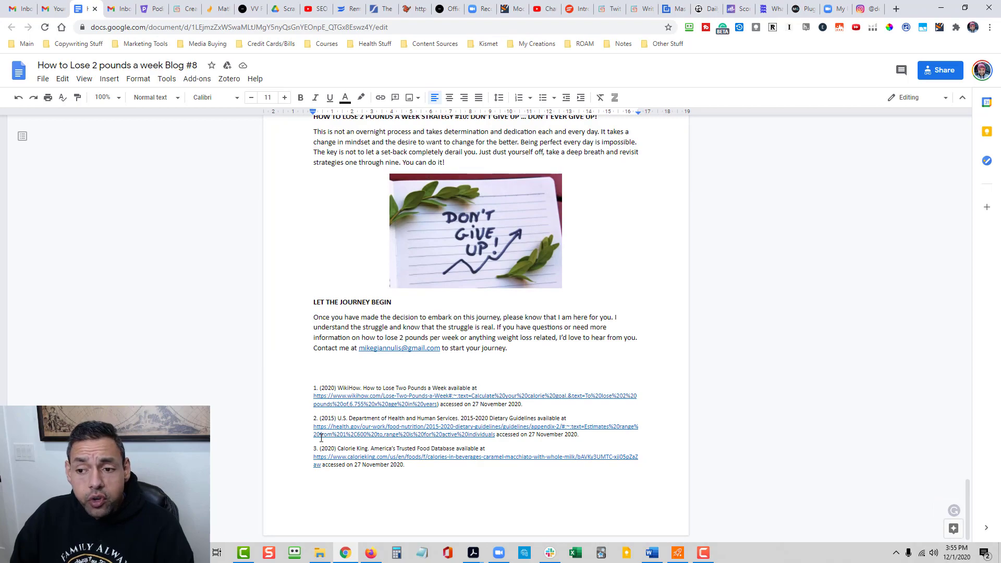
pyautogui.scroll(20, 529, 368)
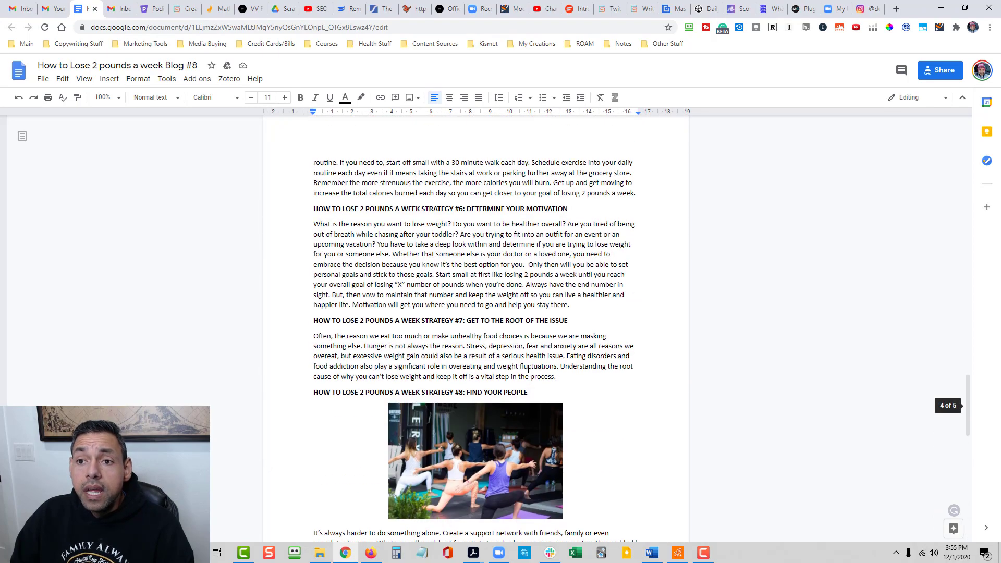
pyautogui.scroll(20, 493, 309)
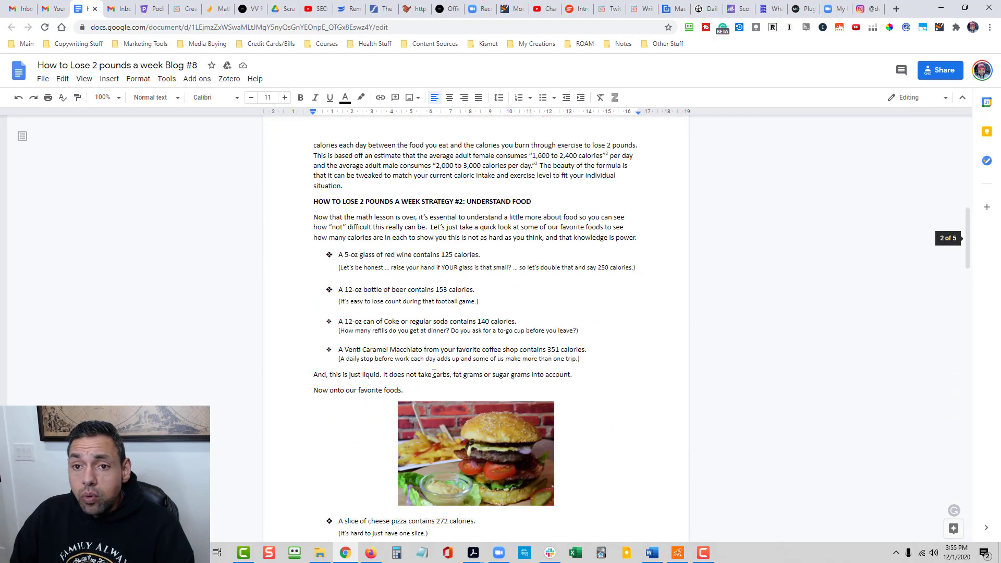
pyautogui.scroll(3, 404, 395)
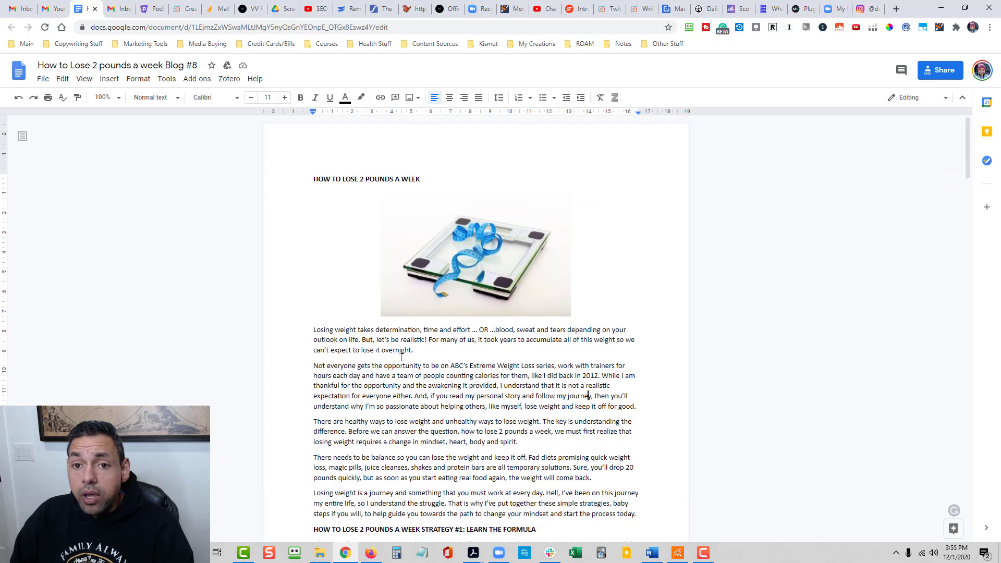
# - Copy the shareable link of the blog document
pyautogui.click(945, 71)
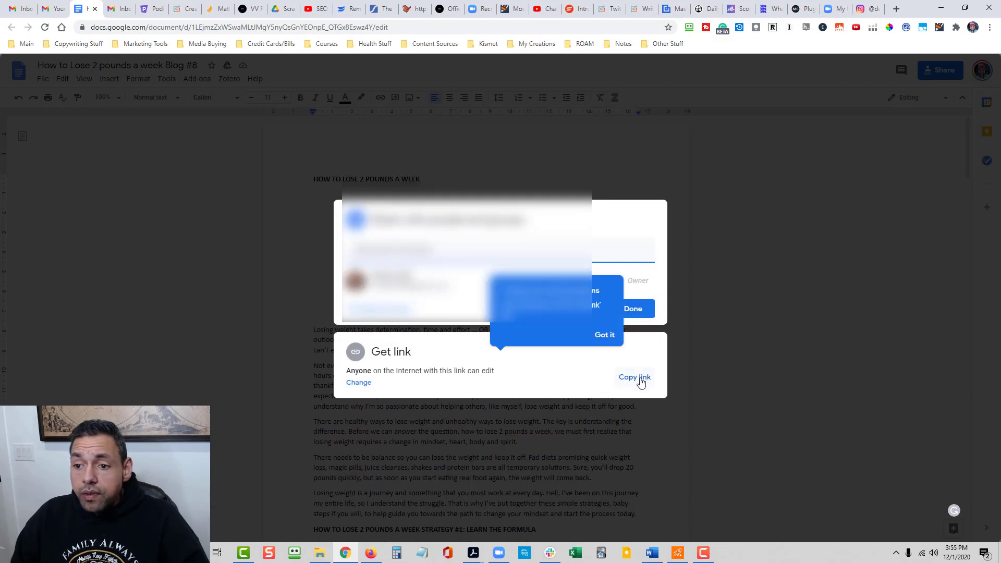
pyautogui.click(637, 379)
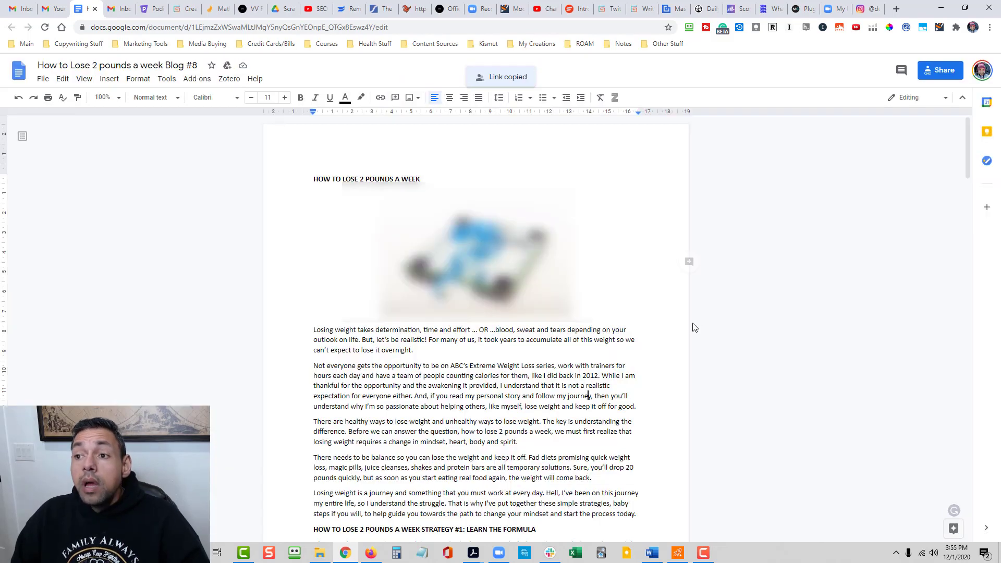
# - Open a new post in the WordPress admin and examine the sections below its editor
pyautogui.click(802, 8)
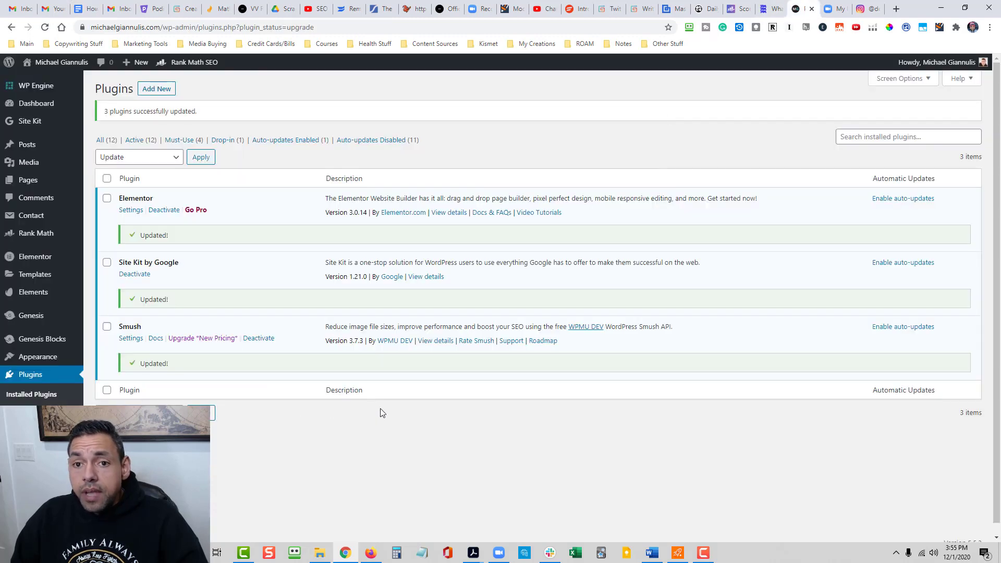
pyautogui.moveTo(32, 149)
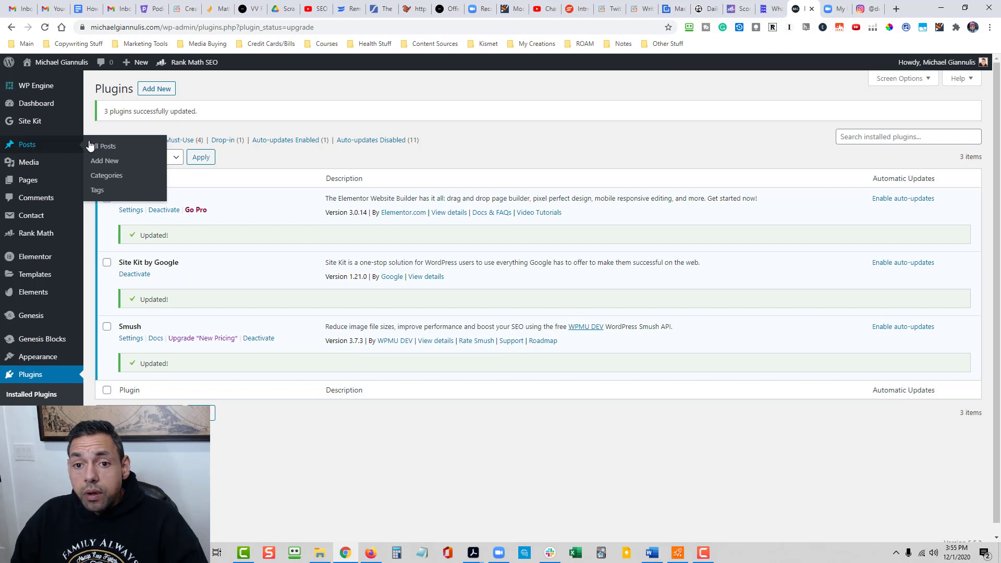
pyautogui.click(96, 161)
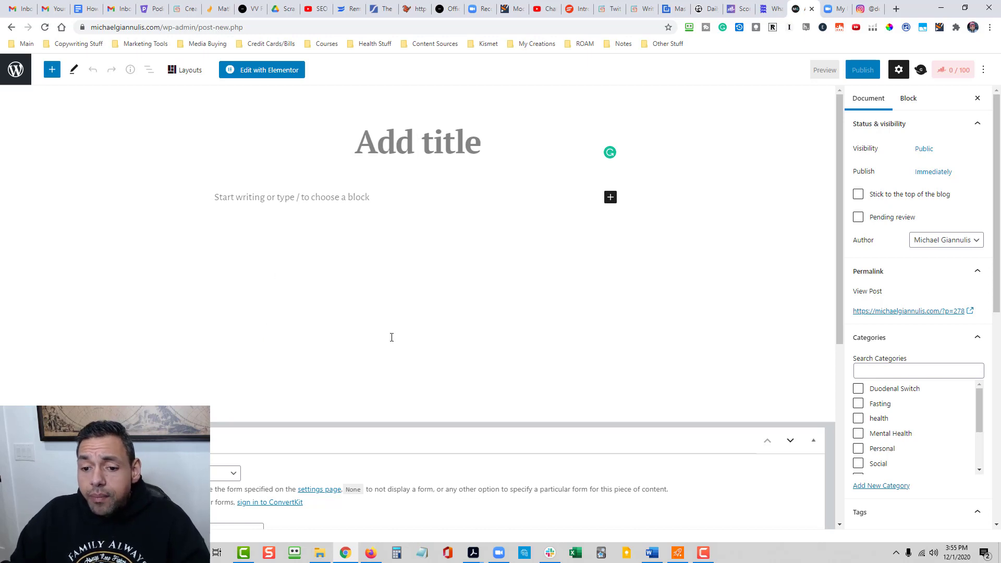
pyautogui.scroll(-2, 391, 338)
pyautogui.scroll(2, 391, 337)
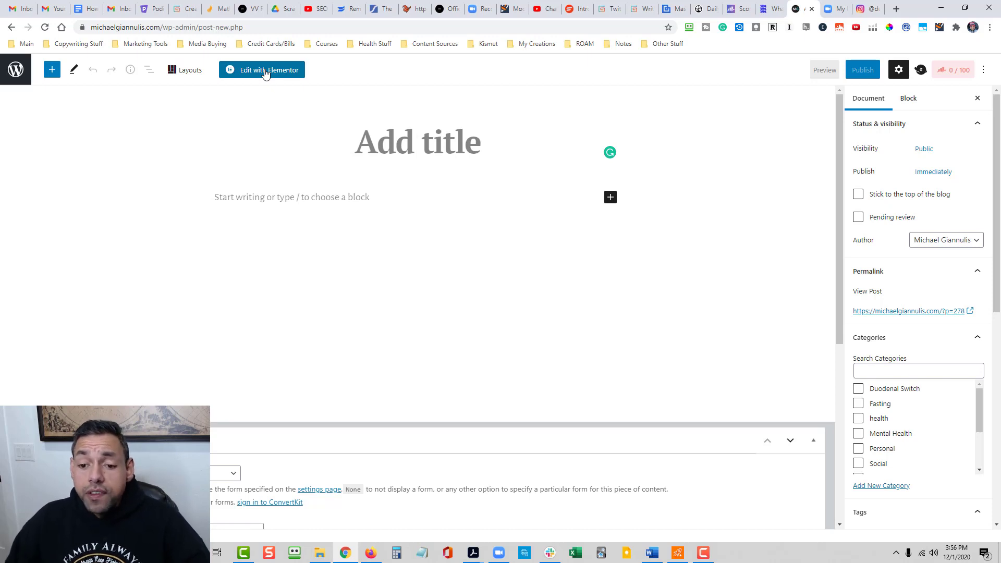
pyautogui.scroll(-3, 342, 213)
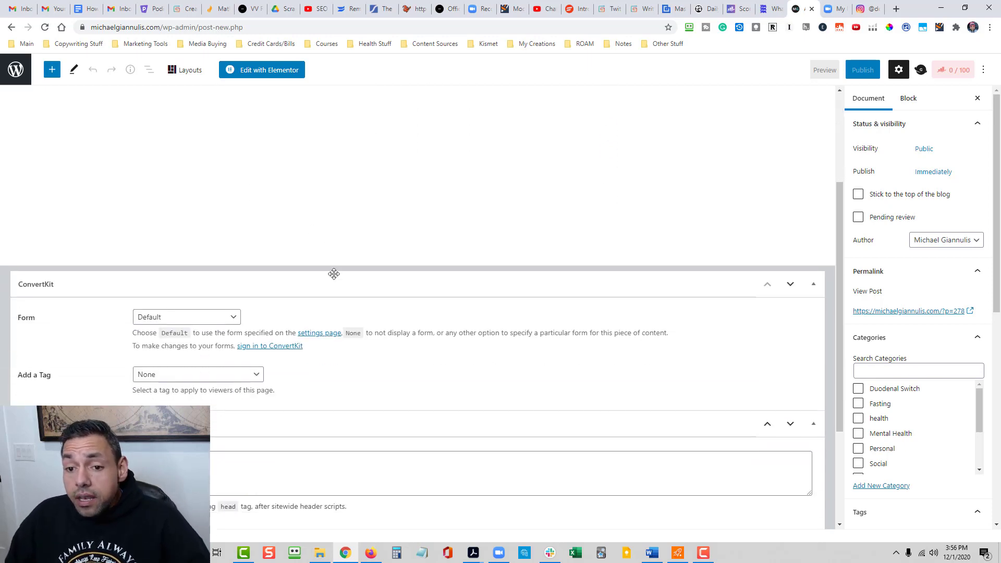
pyautogui.scroll(-1, 355, 292)
pyautogui.click(791, 232)
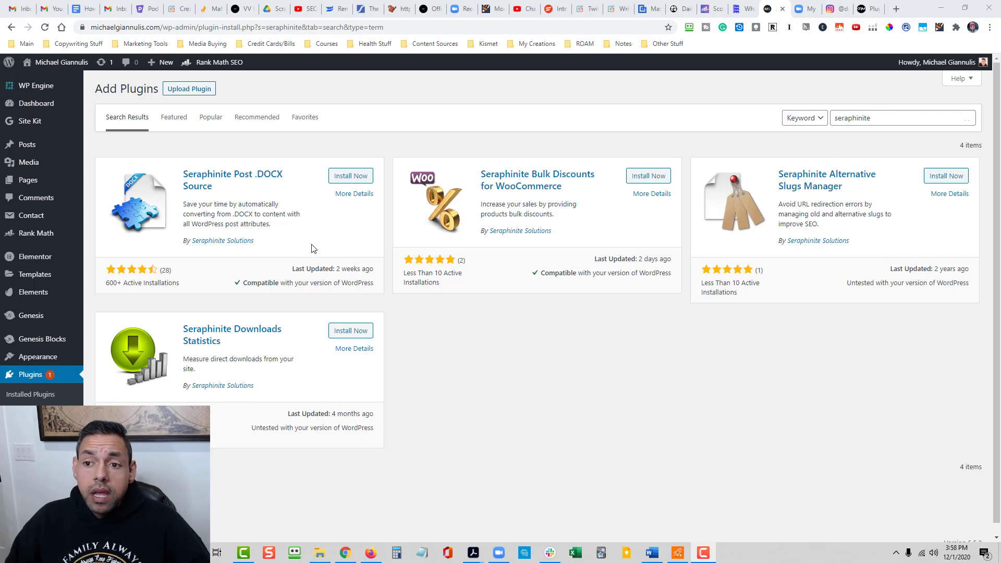
# - Install and activate the Seraphinite Post .DOCX Source plugin, and start a new WordPress post
pyautogui.click(342, 177)
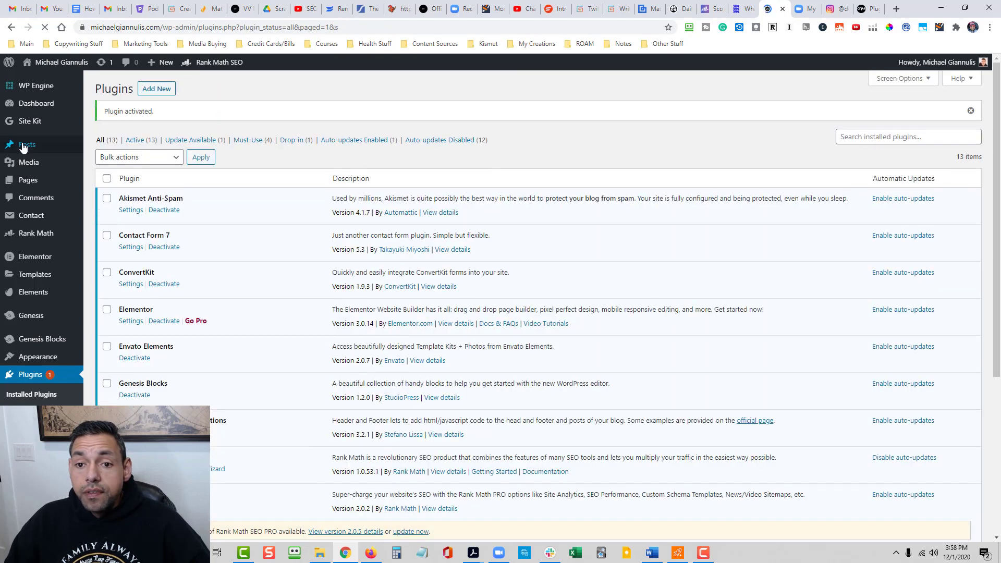
pyautogui.click(24, 150)
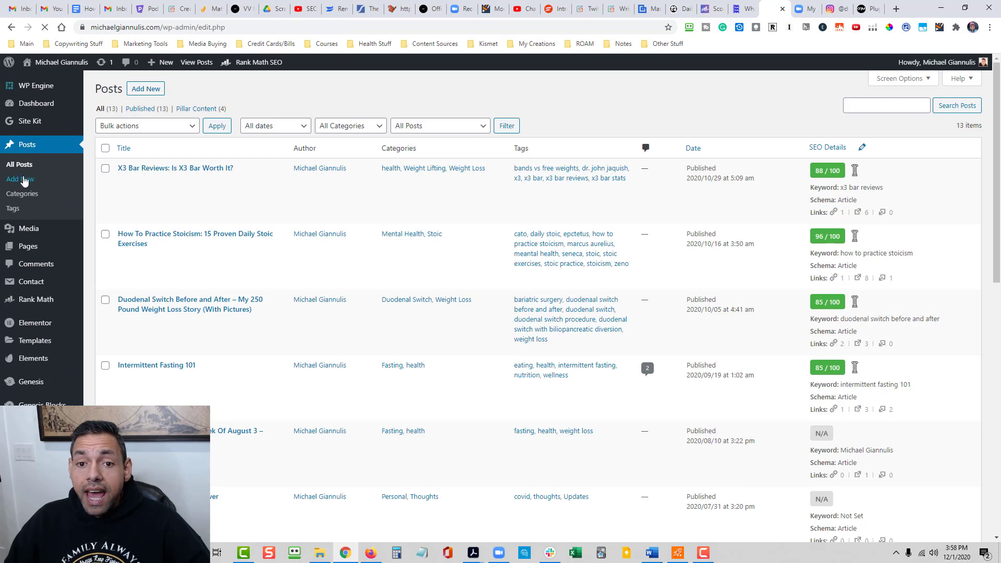
pyautogui.click(24, 181)
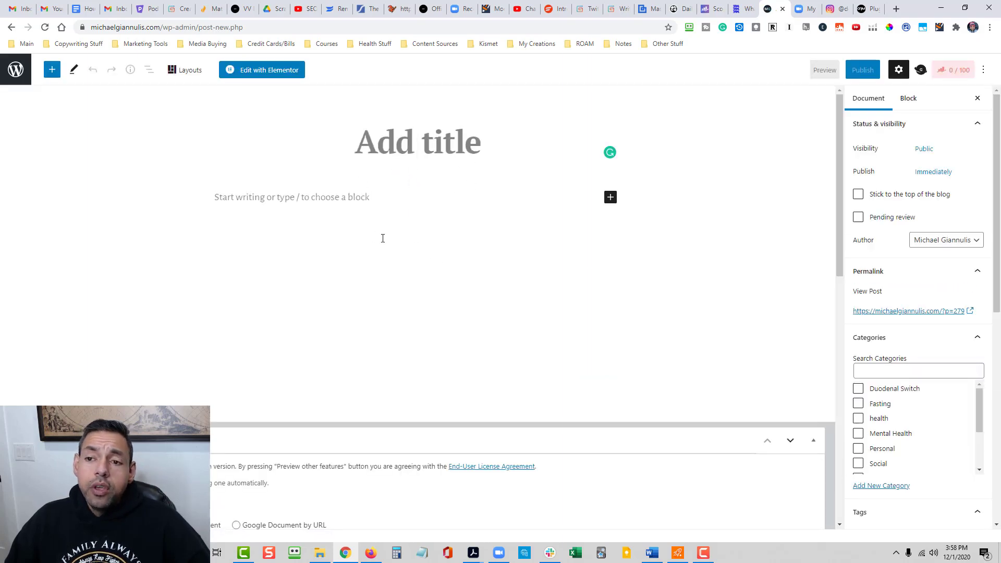
# - Place the Google Docs blog tab beside the WordPress post tab and glance through the document
pyautogui.click(82, 4)
pyautogui.moveTo(222, 11); pyautogui.dragTo(774, 10)
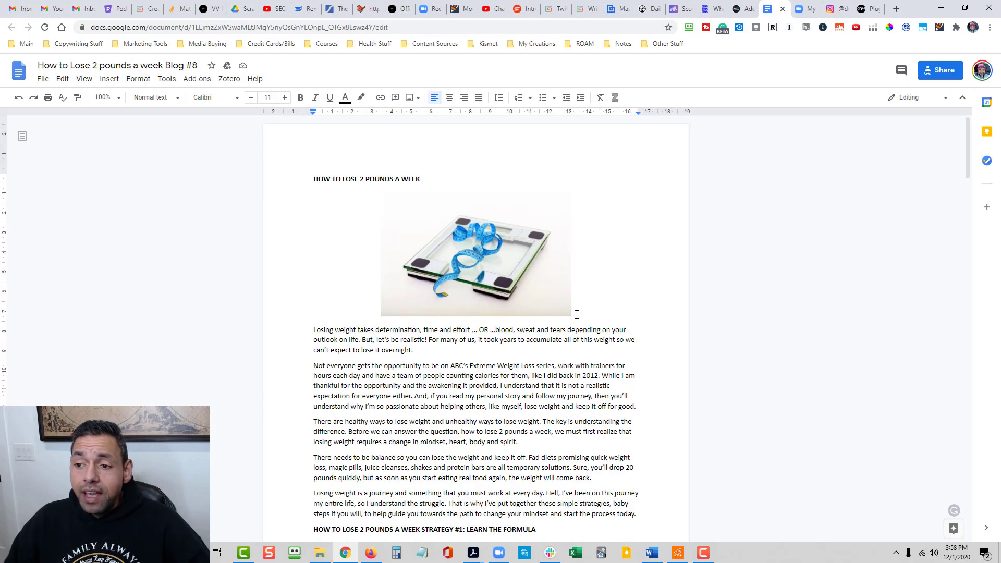
pyautogui.scroll(-15, 576, 314)
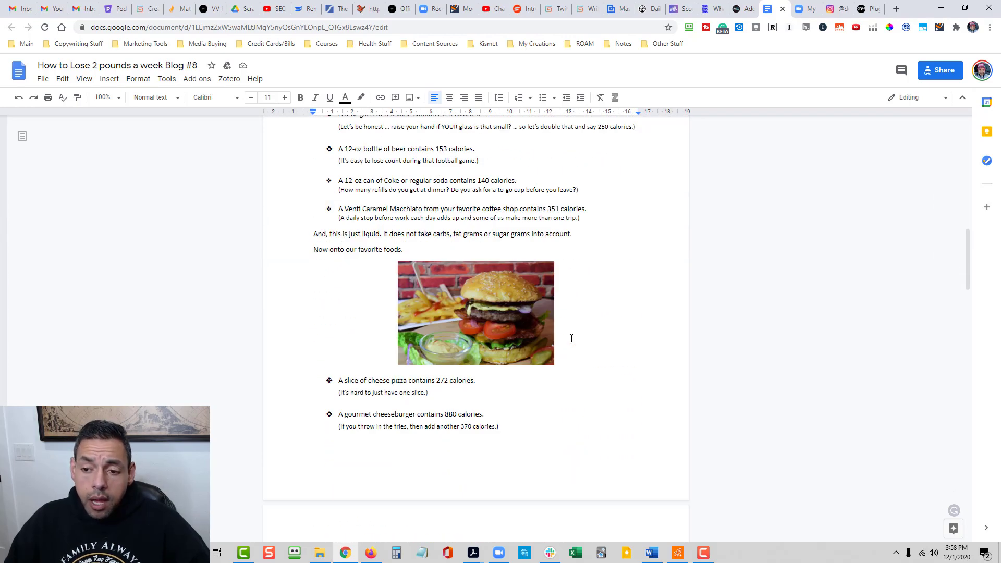
pyautogui.scroll(15, 571, 338)
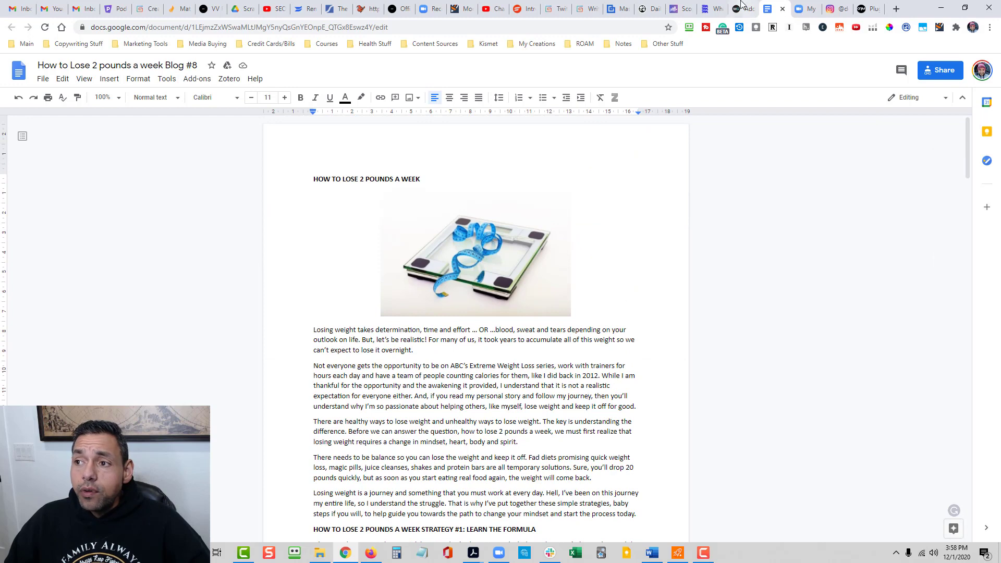
# - In the new post's .DOCX Source section, choose Google Document by URL and paste the blog document's shareable link
pyautogui.click(741, 6)
pyautogui.scroll(-2, 364, 432)
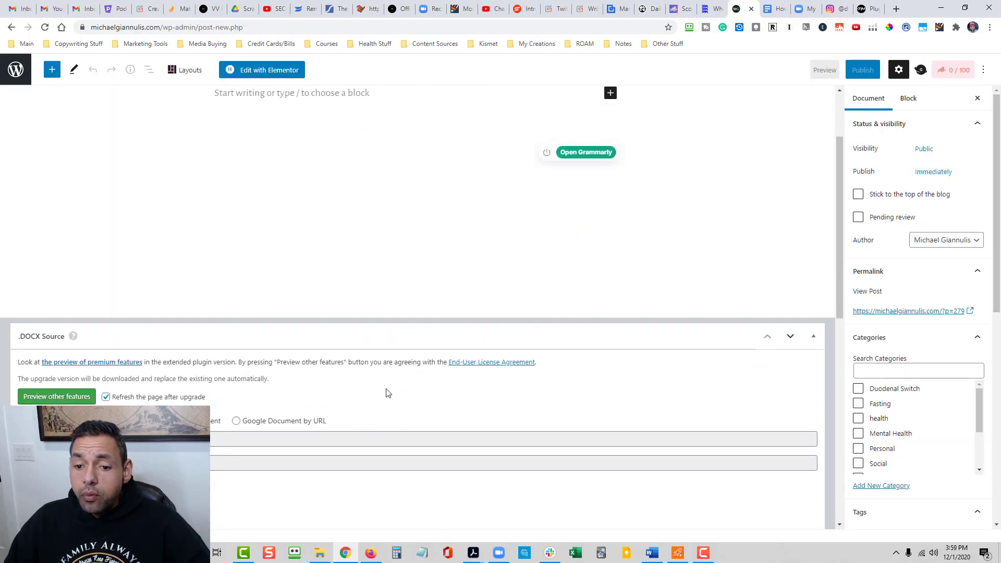
pyautogui.scroll(-2, 386, 393)
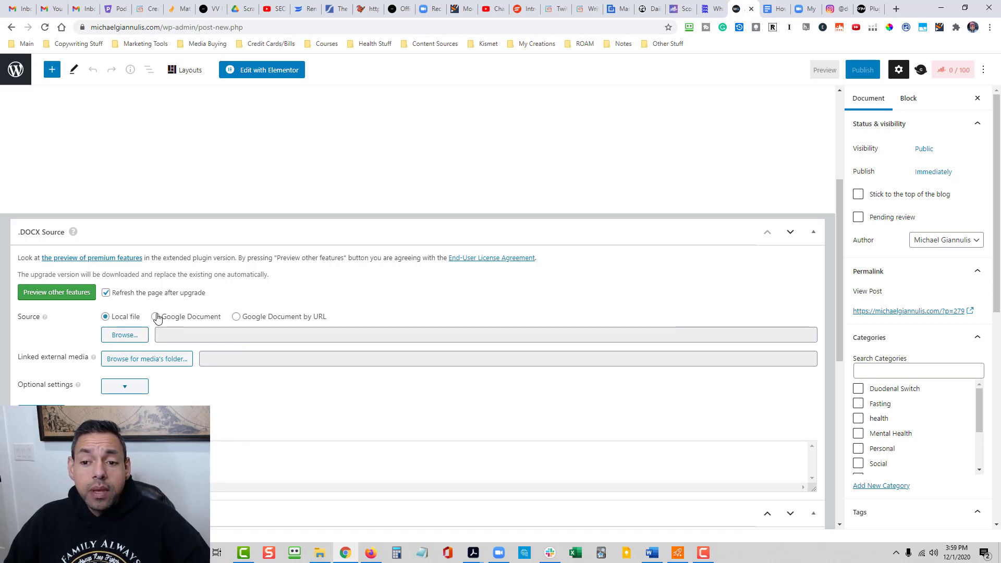
pyautogui.click(237, 317)
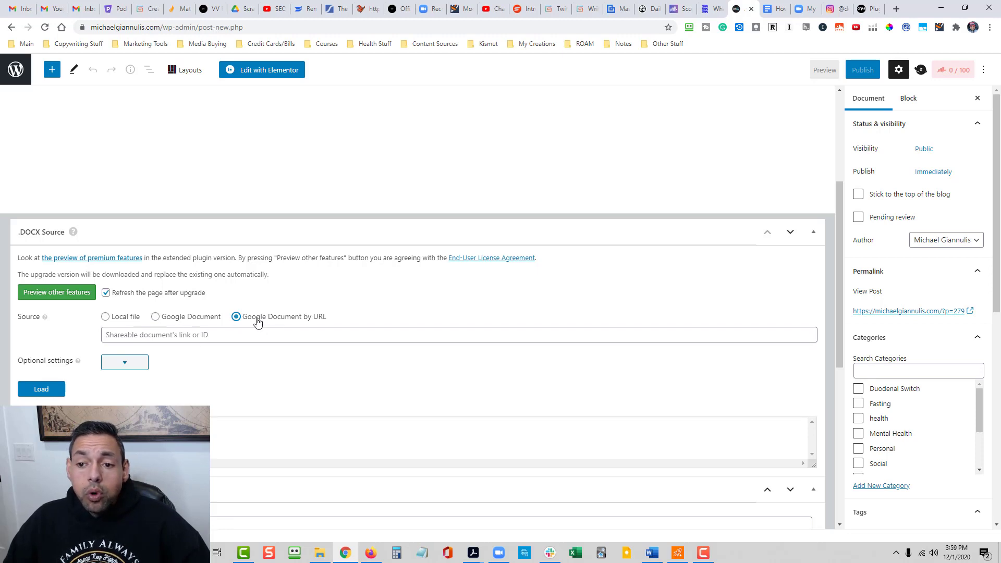
pyautogui.click(221, 334)
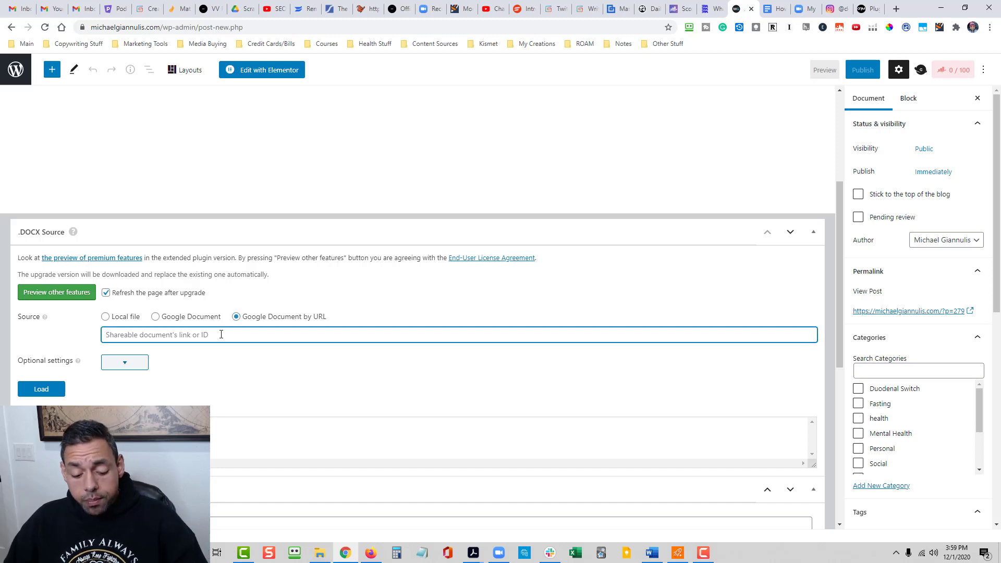
pyautogui.hotkey('ctrl', 'v')
pyautogui.click(256, 369)
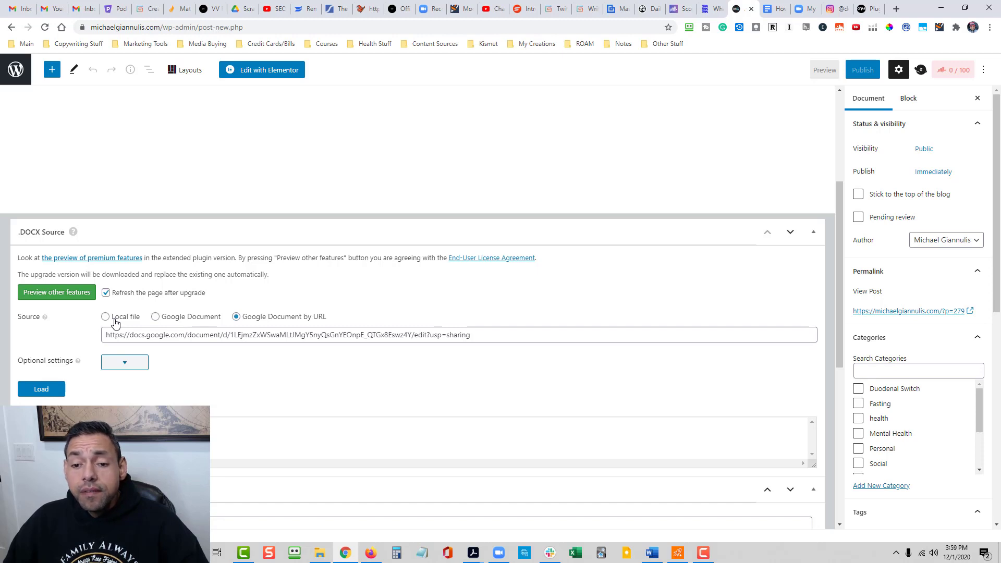
# - Load the linked Google document into the post and look through the imported headings, text, lists and images
pyautogui.click(51, 394)
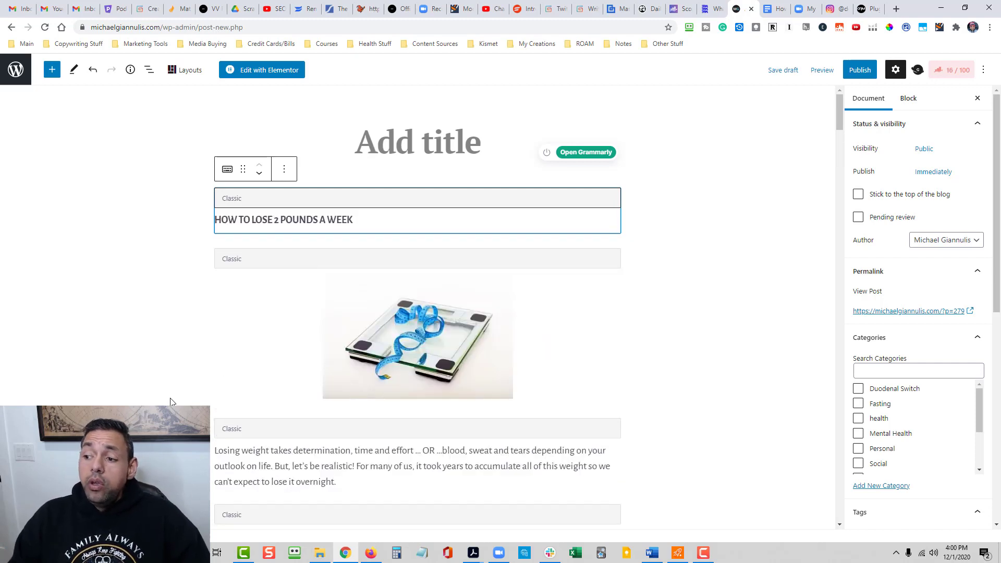
pyautogui.scroll(-4, 694, 266)
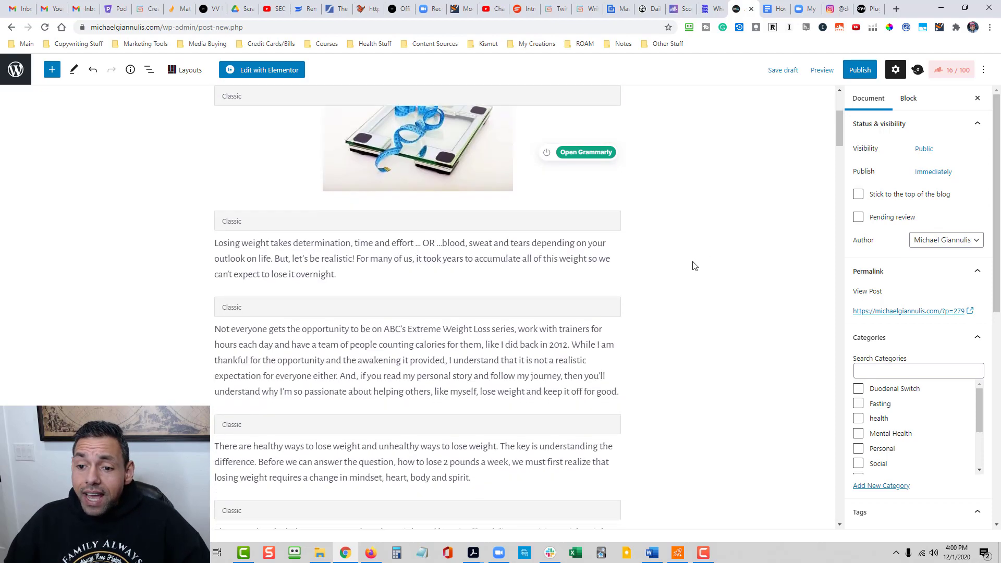
pyautogui.scroll(-10, 684, 288)
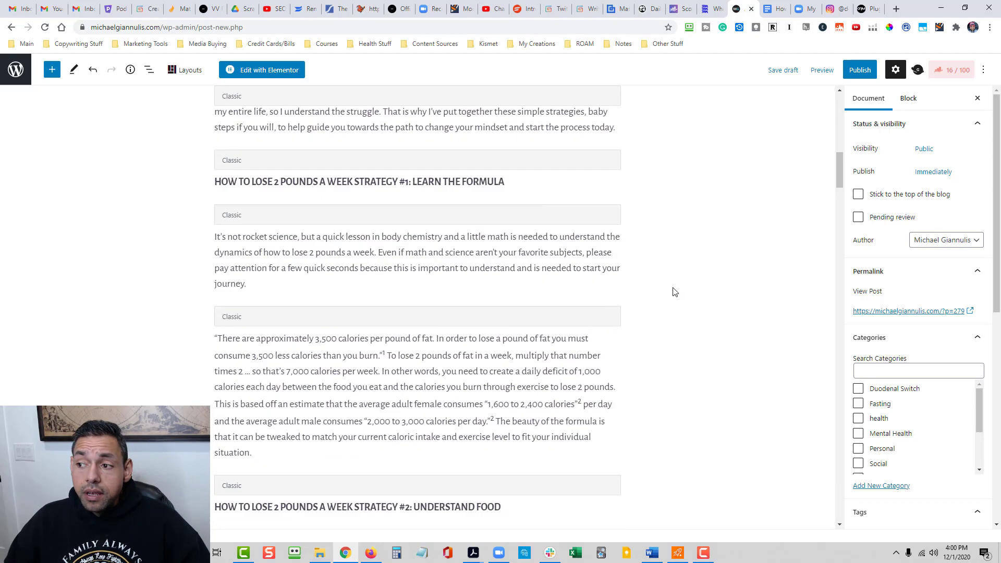
pyautogui.scroll(-15, 675, 292)
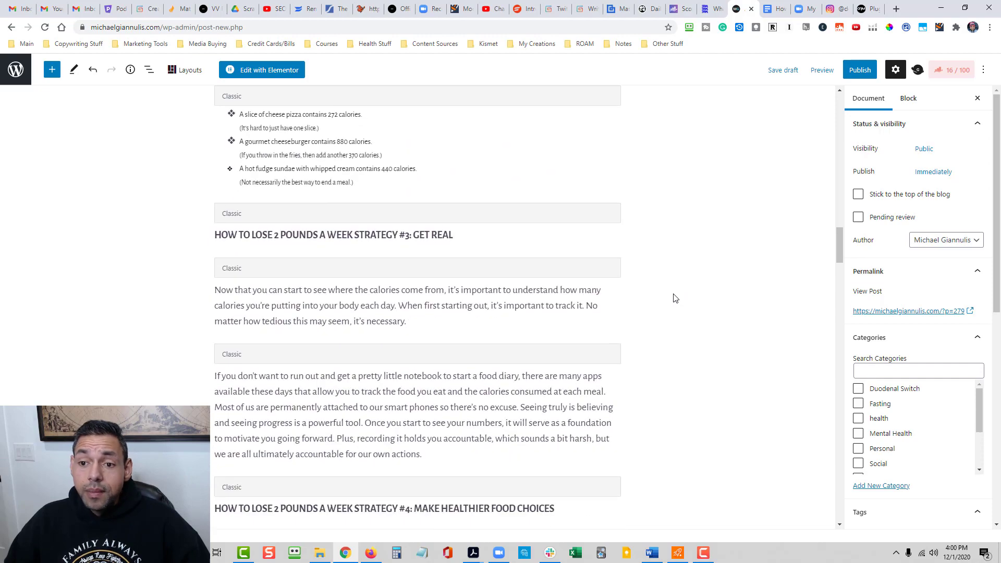
pyautogui.scroll(-2, 673, 298)
pyautogui.scroll(-15, 673, 299)
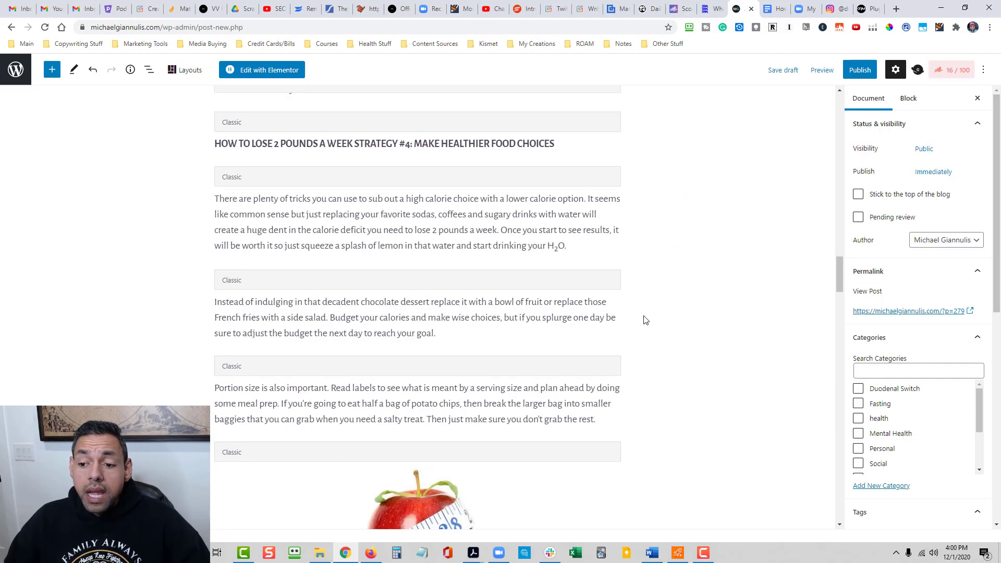
pyautogui.scroll(-10, 658, 330)
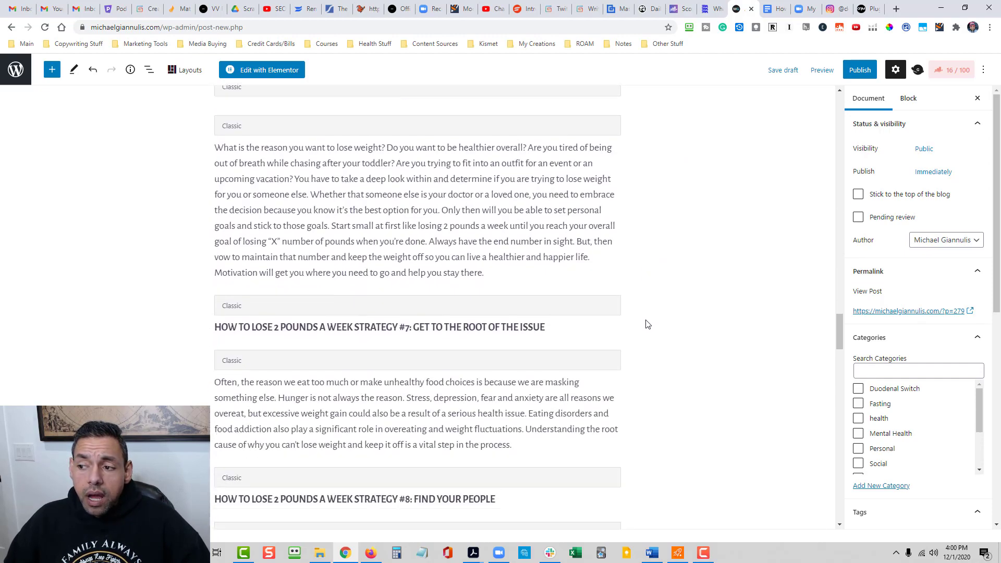
pyautogui.scroll(-11, 653, 328)
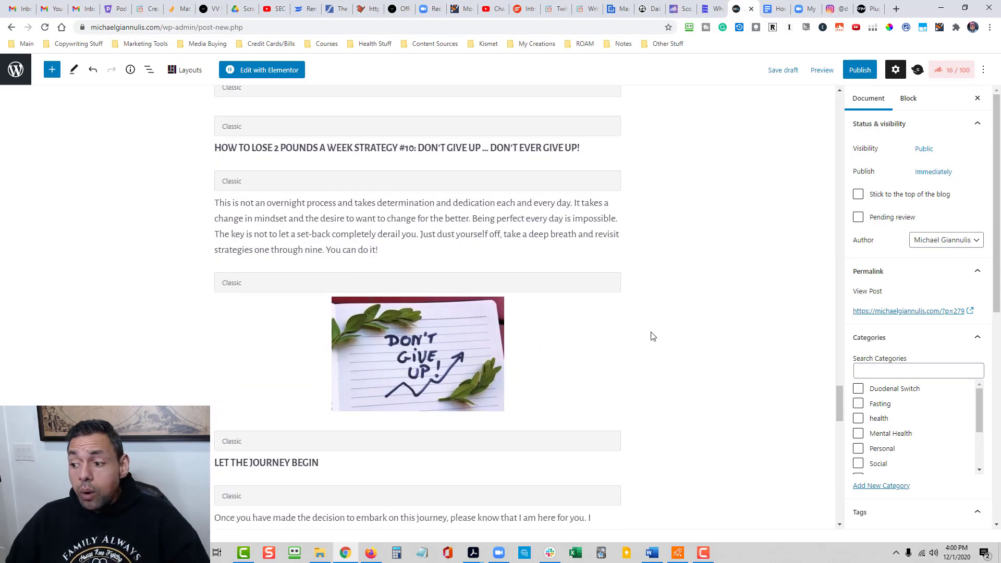
pyautogui.scroll(-6, 660, 346)
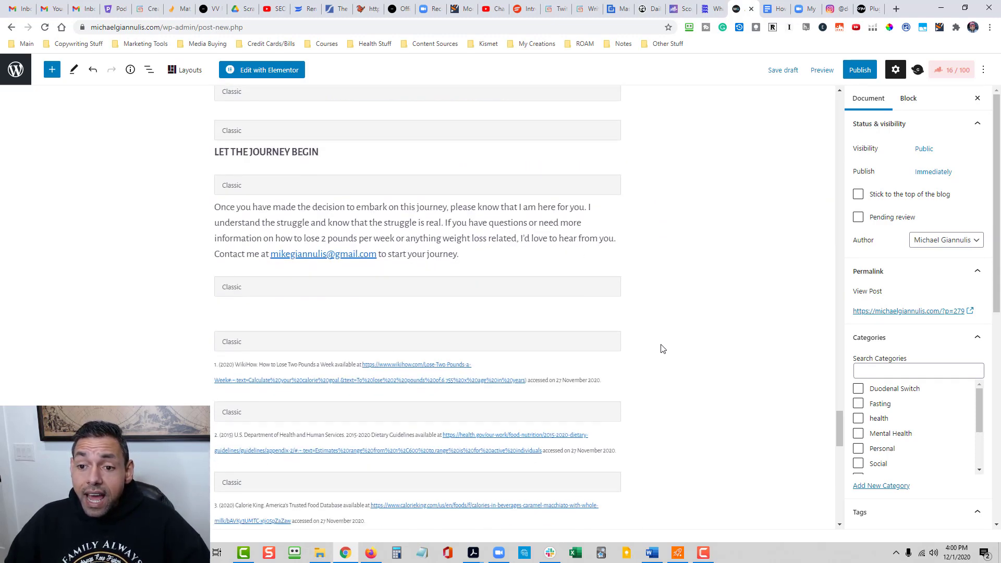
pyautogui.scroll(6, 660, 346)
pyautogui.scroll(-6, 659, 343)
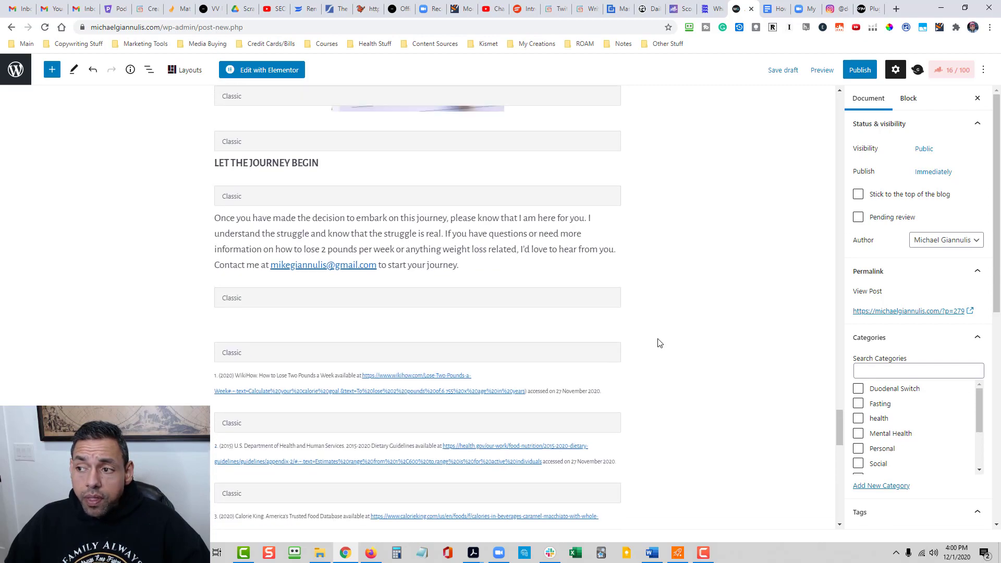
pyautogui.scroll(18, 659, 342)
pyautogui.scroll(20, 659, 343)
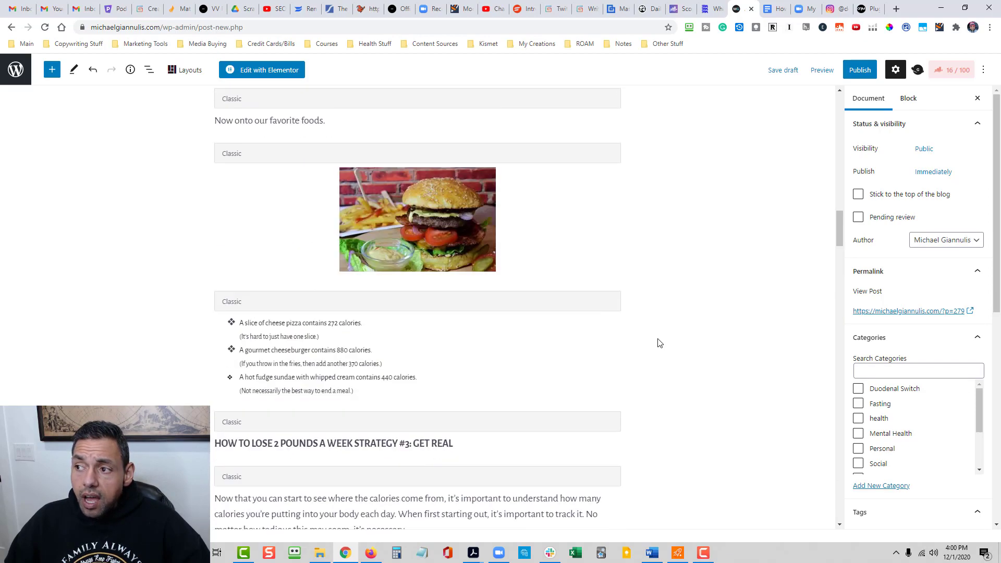
pyautogui.scroll(12, 659, 342)
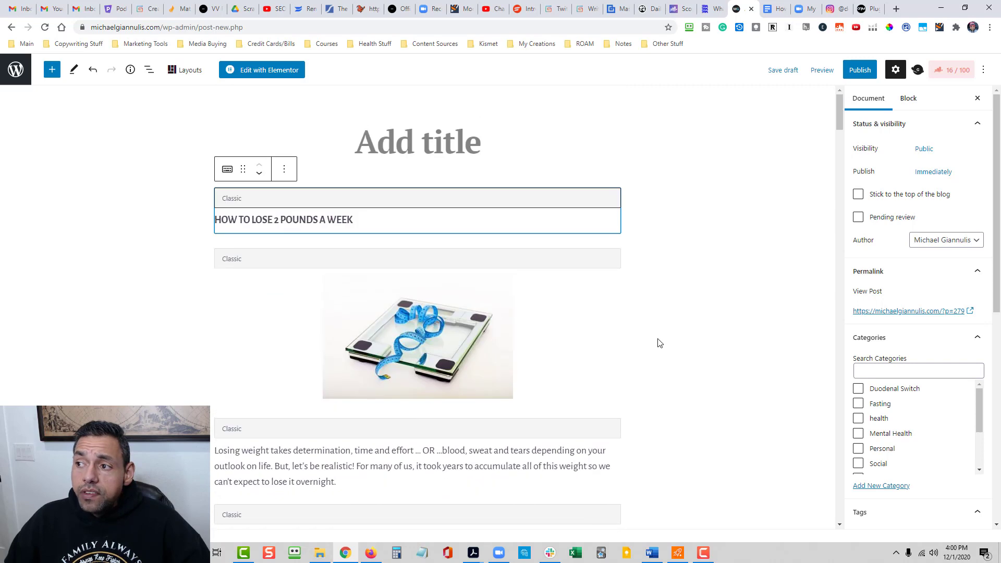
# - In the Rank Math SEO settings, mark the post as pillar content and set the focus keyword to "how to lose 2 pounds a week"
pyautogui.click(952, 72)
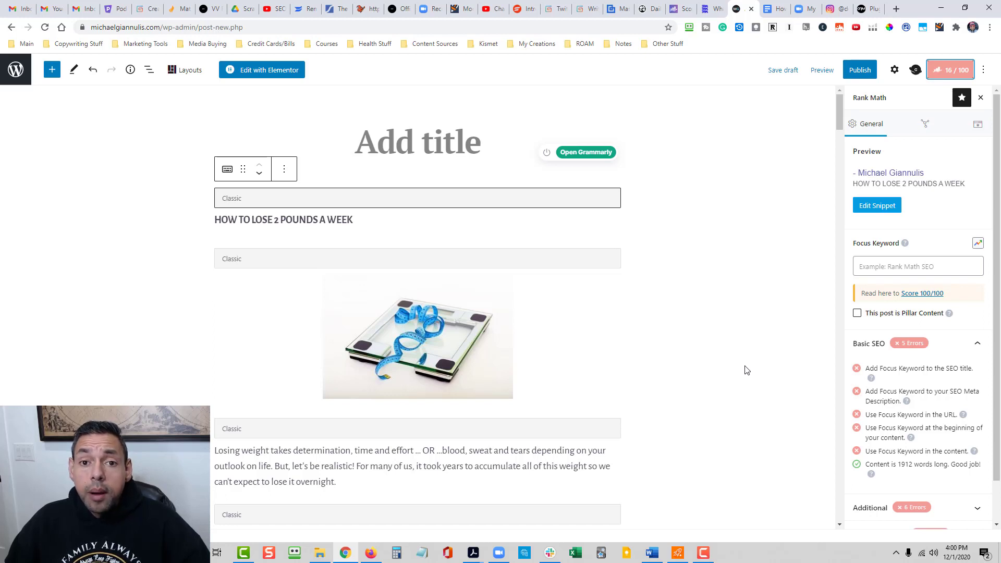
pyautogui.scroll(-1, 899, 362)
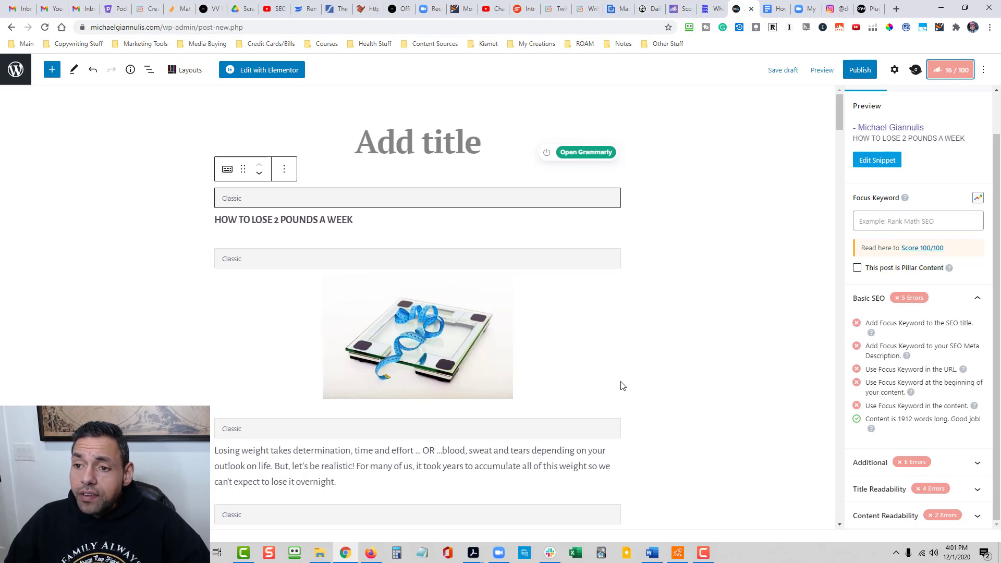
pyautogui.click(857, 268)
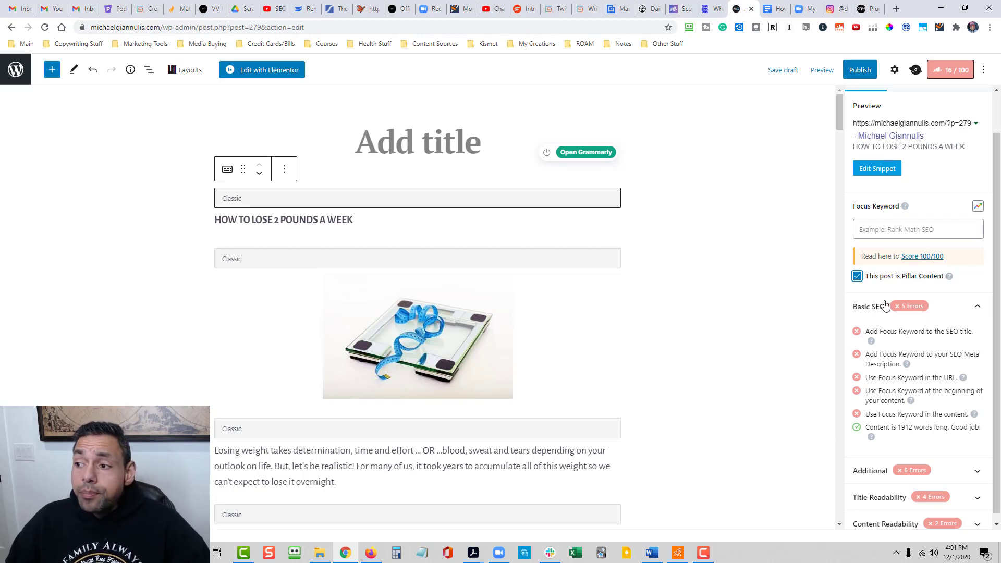
pyautogui.click(879, 230)
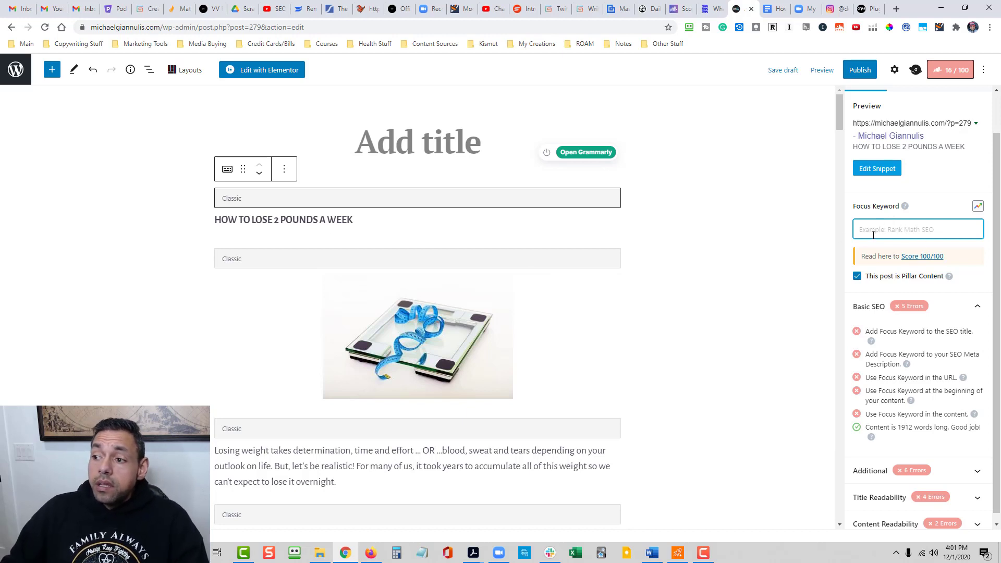
pyautogui.write('how to ')
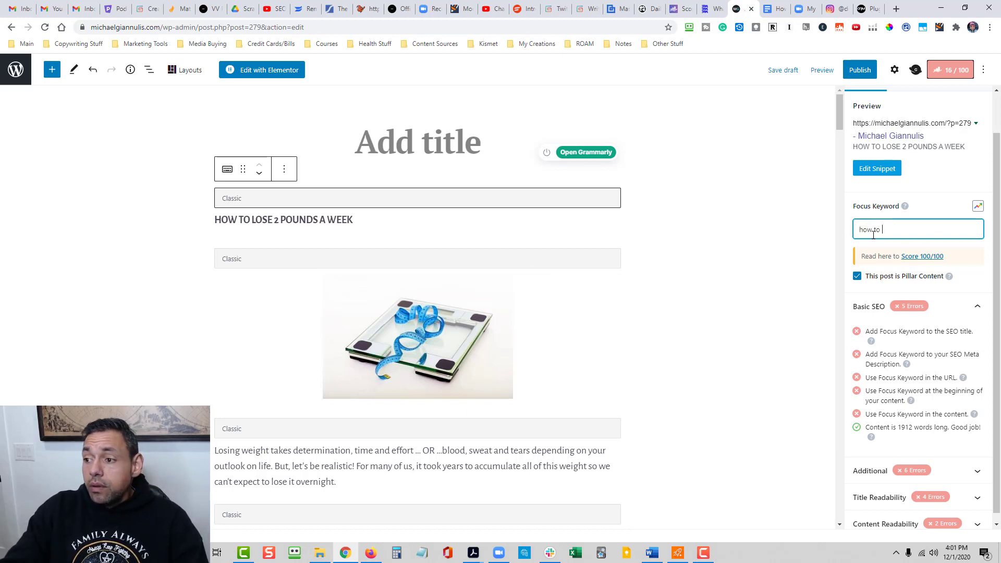
pyautogui.write('lose 2 pounds')
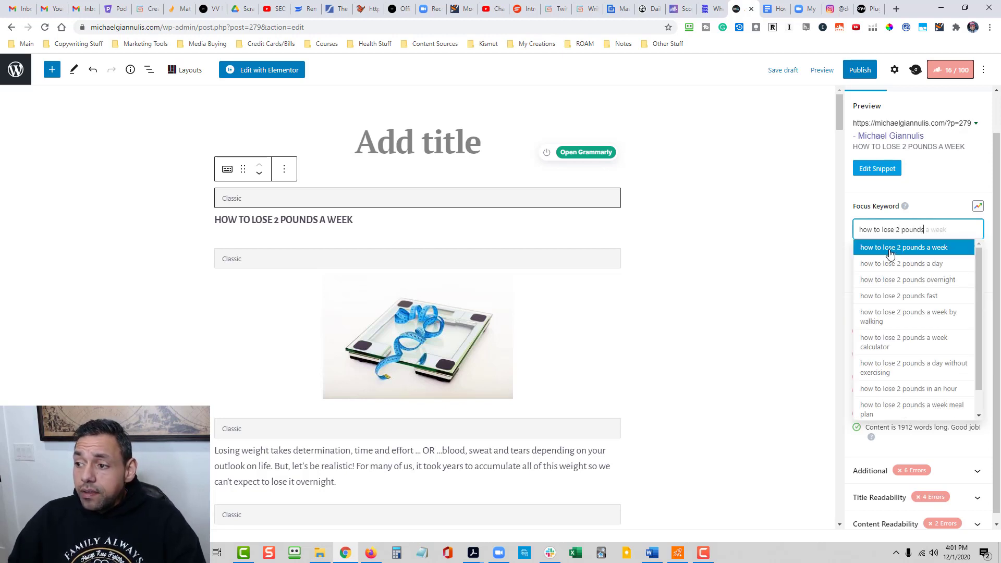
pyautogui.click(890, 253)
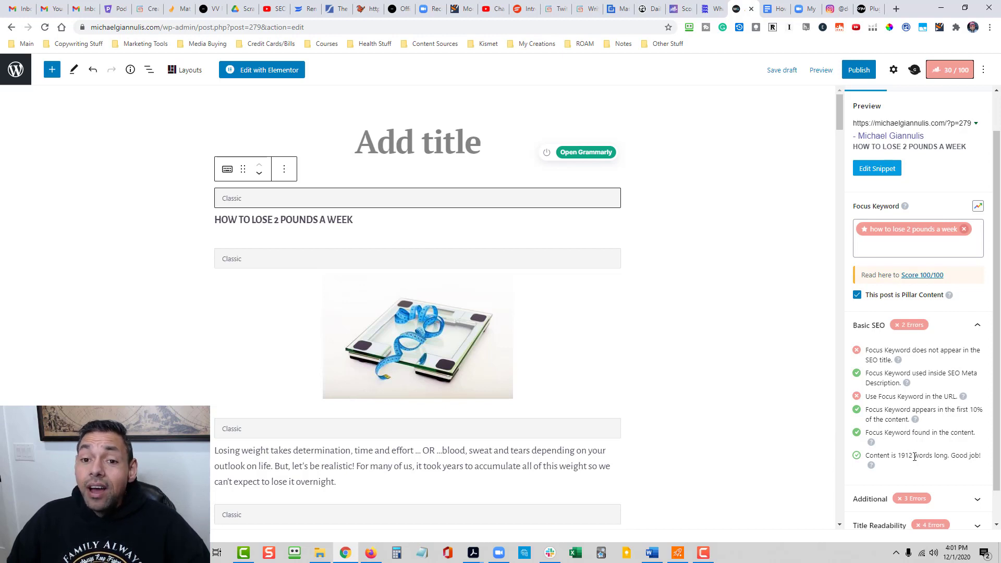
# - Review the formatting and image placement of the imported article in the editor, down to the Strategy #5 section
pyautogui.scroll(-3, 728, 426)
pyautogui.scroll(-20, 729, 426)
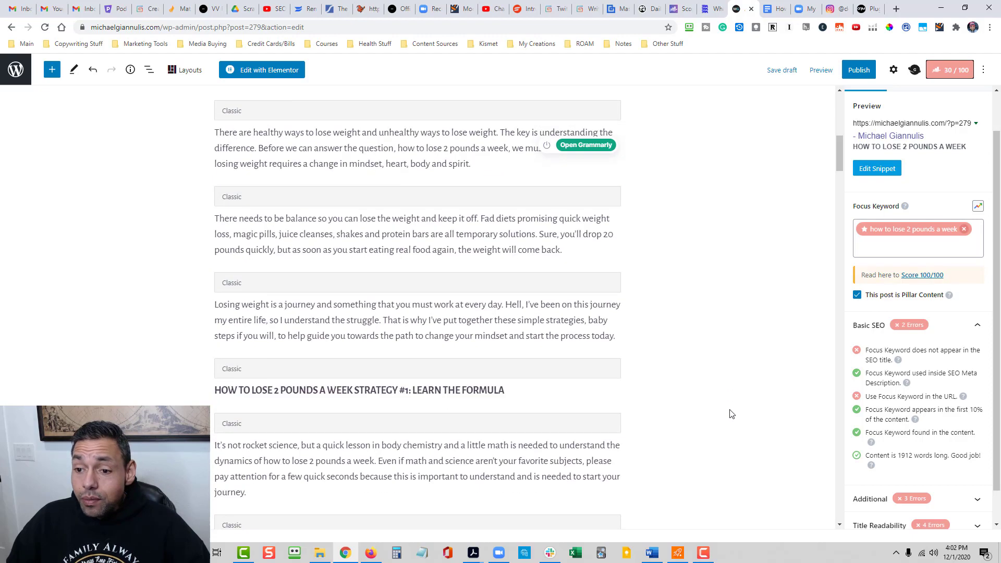
pyautogui.scroll(-5, 733, 408)
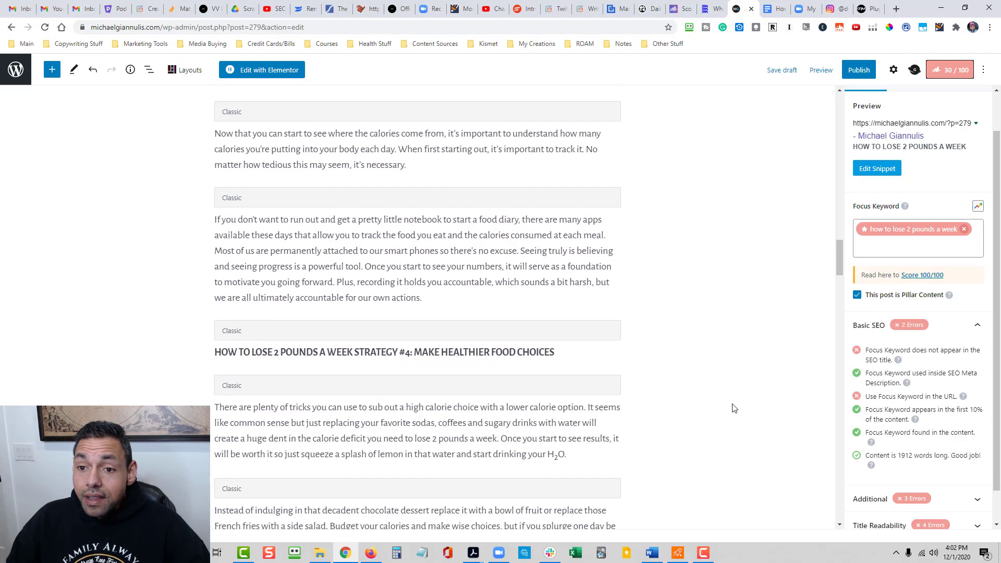
pyautogui.scroll(5, 734, 408)
pyautogui.scroll(-8, 733, 407)
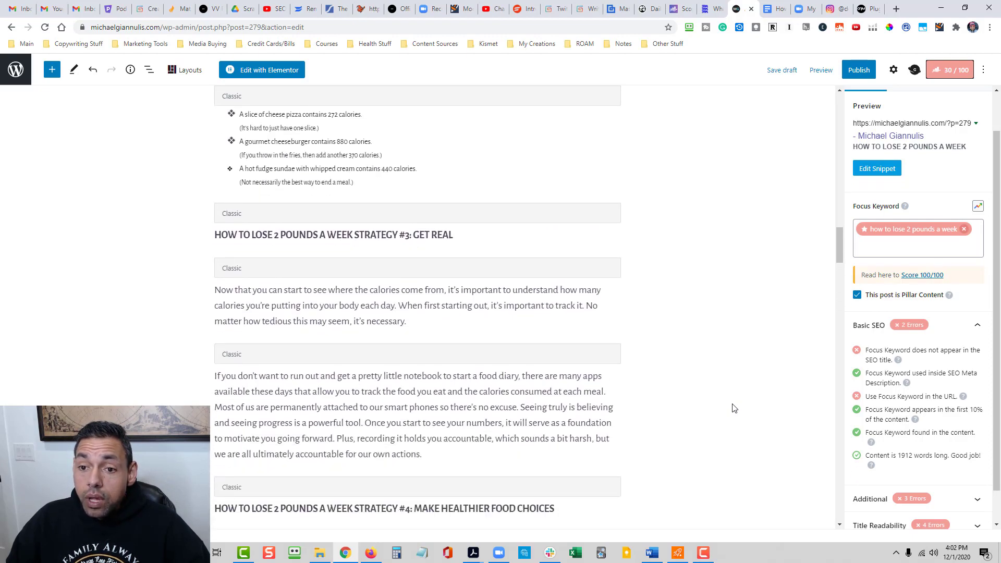
pyautogui.scroll(-3, 499, 320)
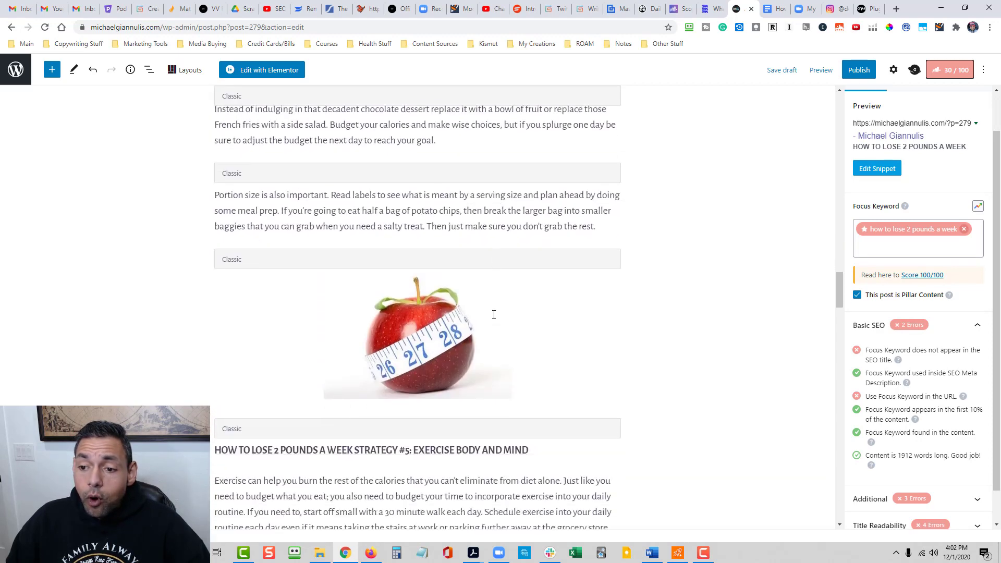
pyautogui.scroll(4, 738, 338)
pyautogui.scroll(1, 738, 338)
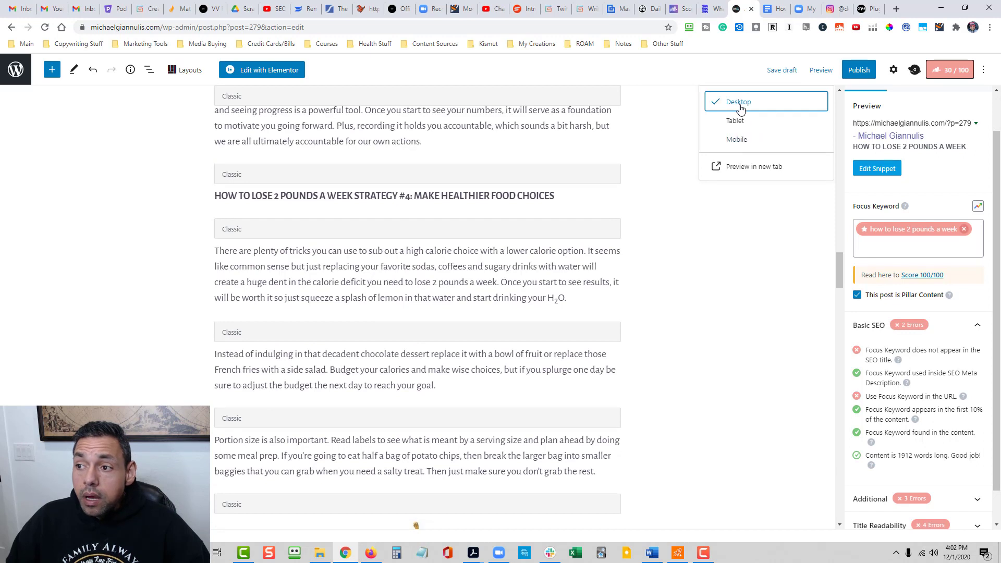
# - Preview the post in a new tab, dismiss the sign-up pop-up, and examine the header image, headings, lists and pictures
pyautogui.click(750, 168)
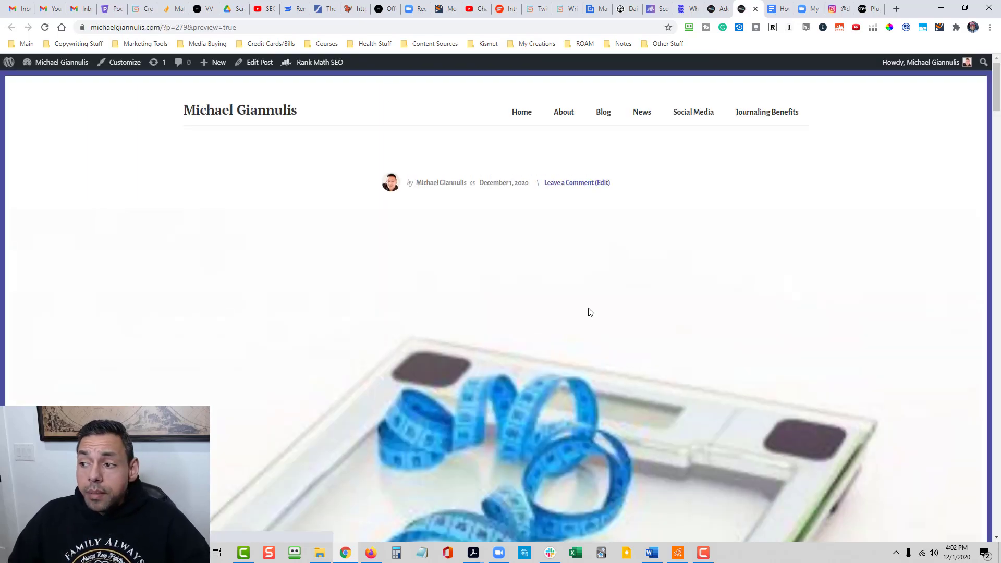
pyautogui.scroll(-4, 588, 311)
pyautogui.scroll(-4, 638, 291)
pyautogui.scroll(3, 565, 302)
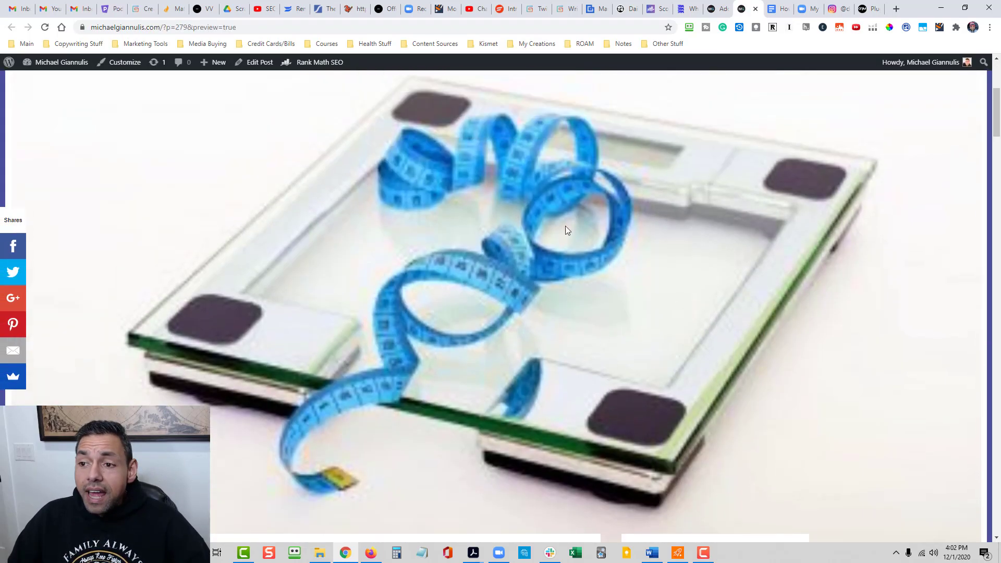
pyautogui.scroll(-1, 550, 261)
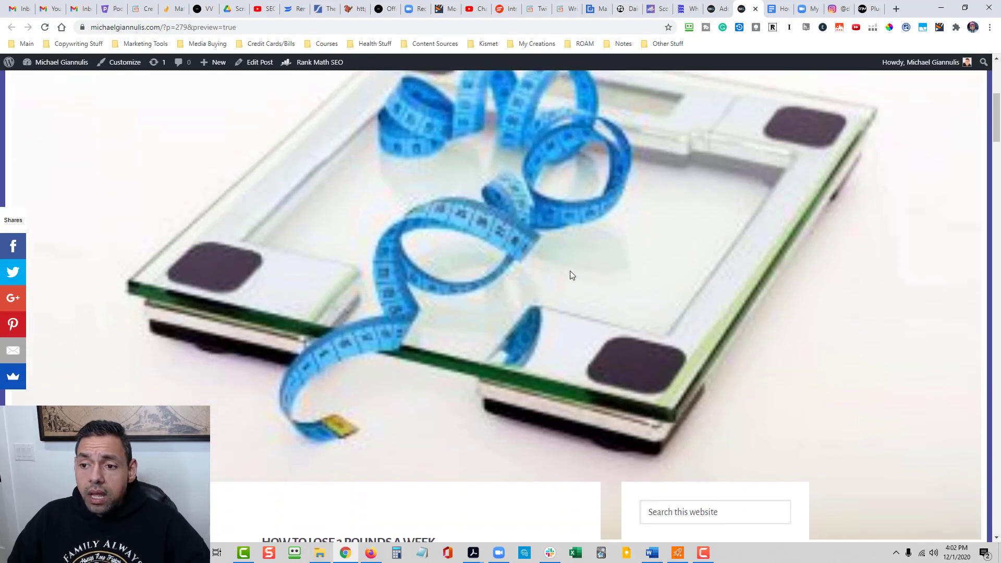
pyautogui.scroll(5, 500, 248)
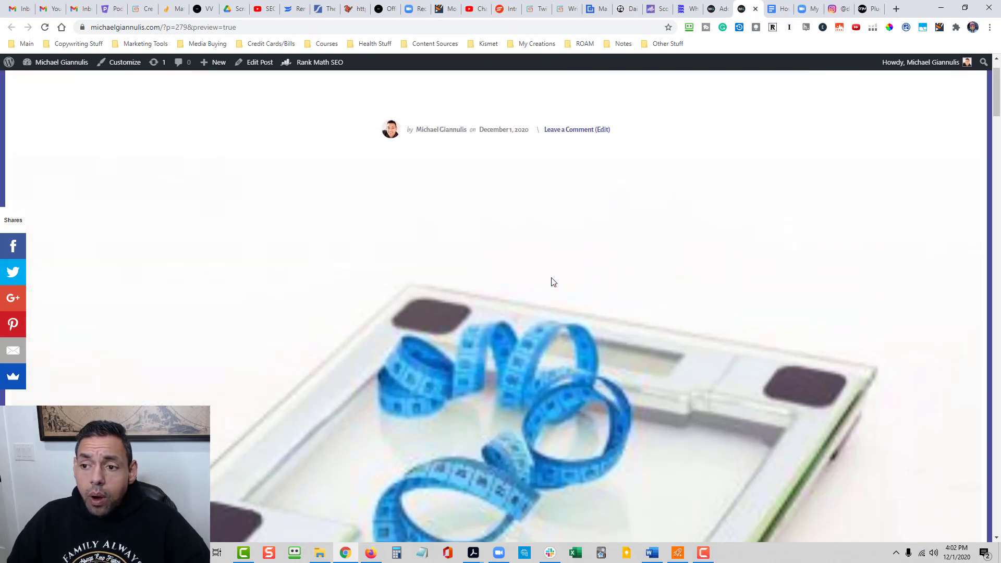
pyautogui.scroll(-10, 553, 282)
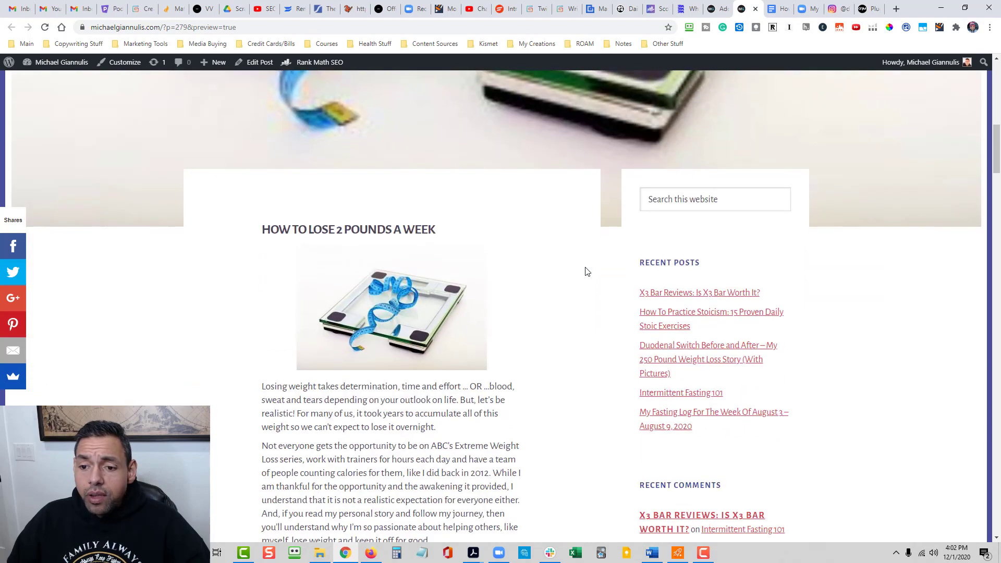
pyautogui.scroll(-5, 441, 292)
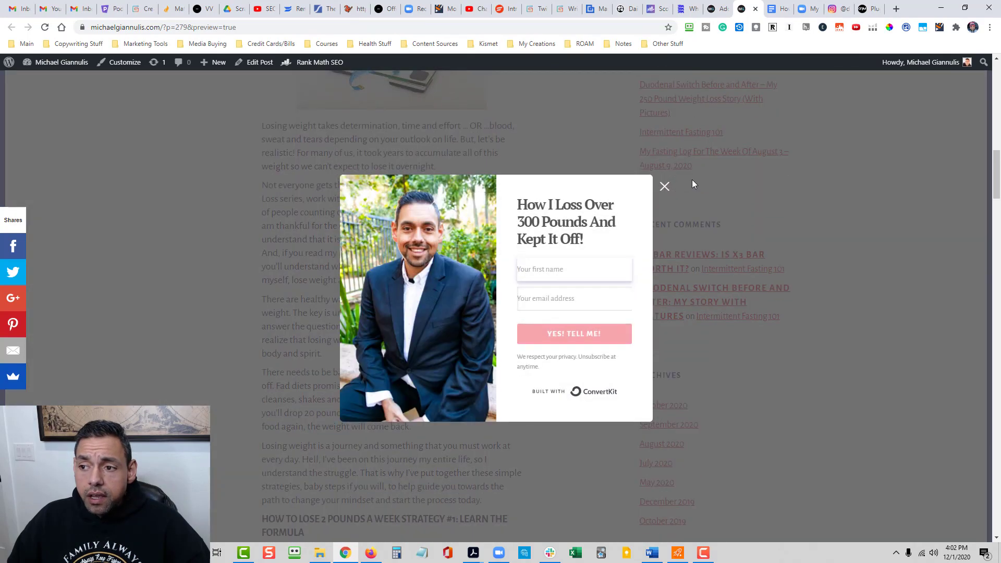
pyautogui.click(664, 187)
pyautogui.scroll(-2, 450, 285)
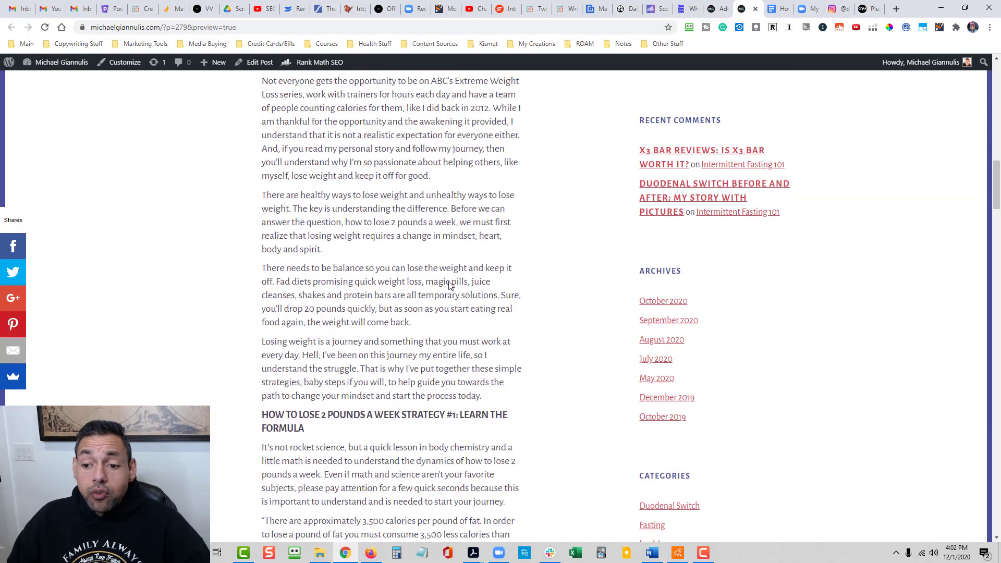
pyautogui.scroll(-10, 532, 284)
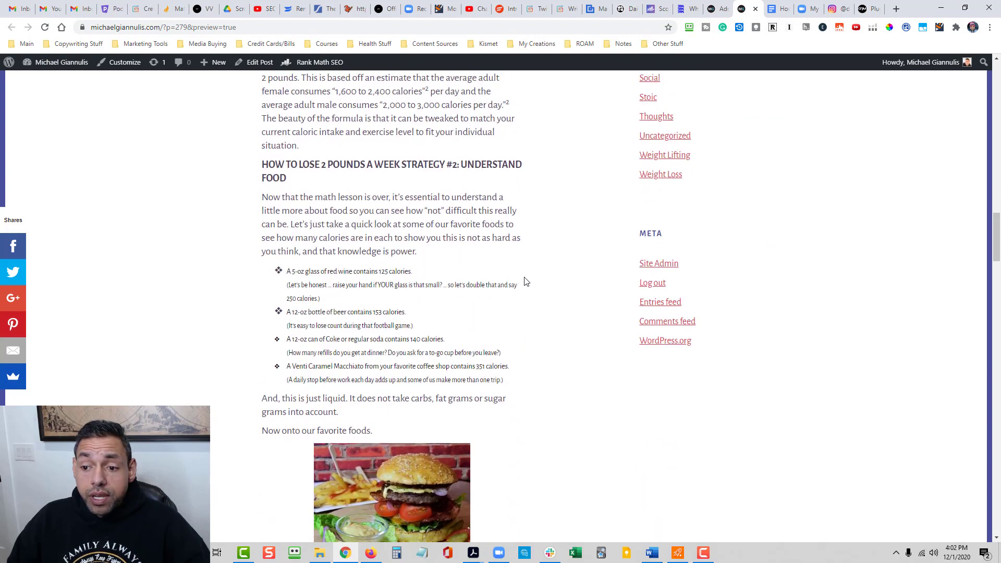
pyautogui.scroll(-10, 526, 282)
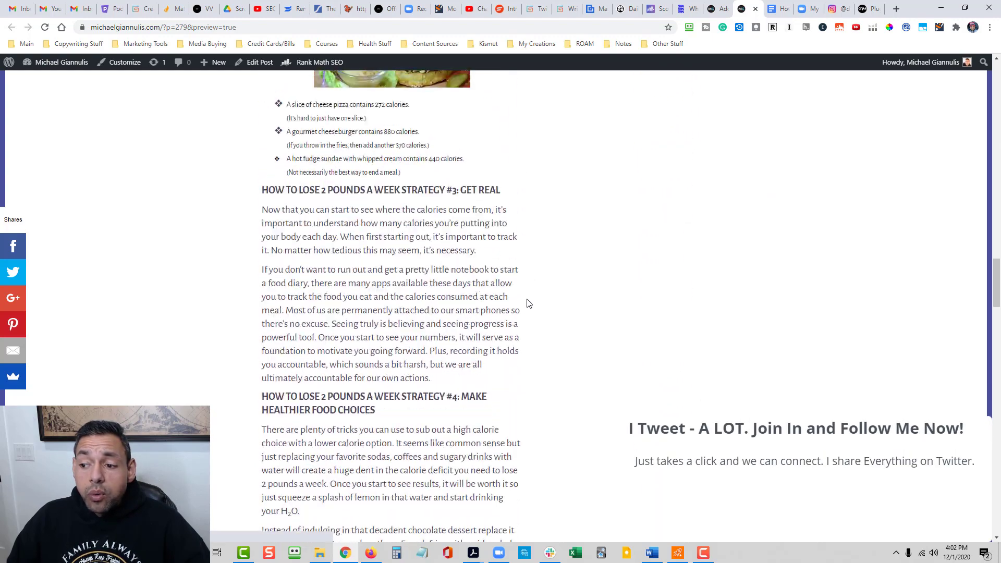
pyautogui.scroll(-5, 527, 303)
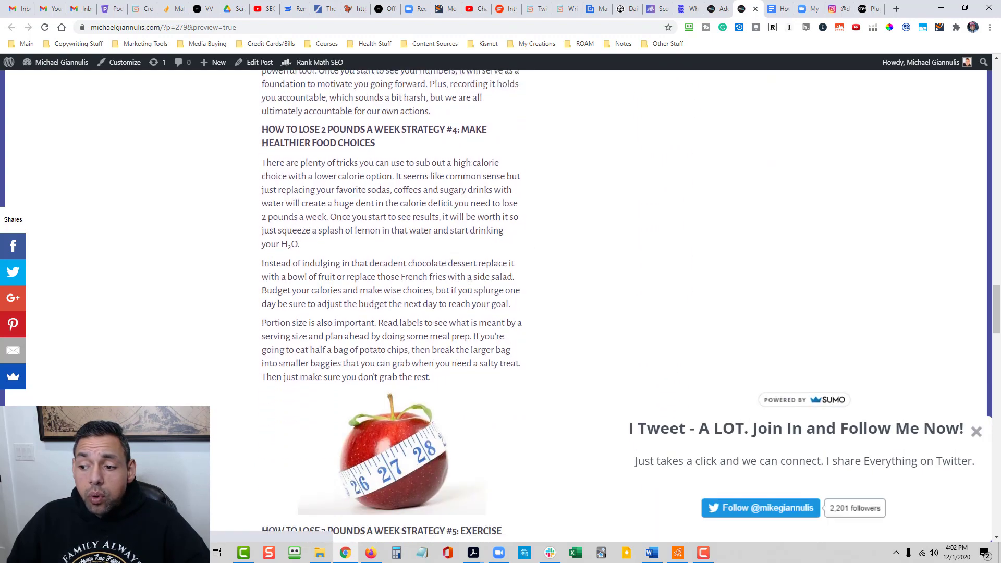
pyautogui.scroll(-5, 470, 284)
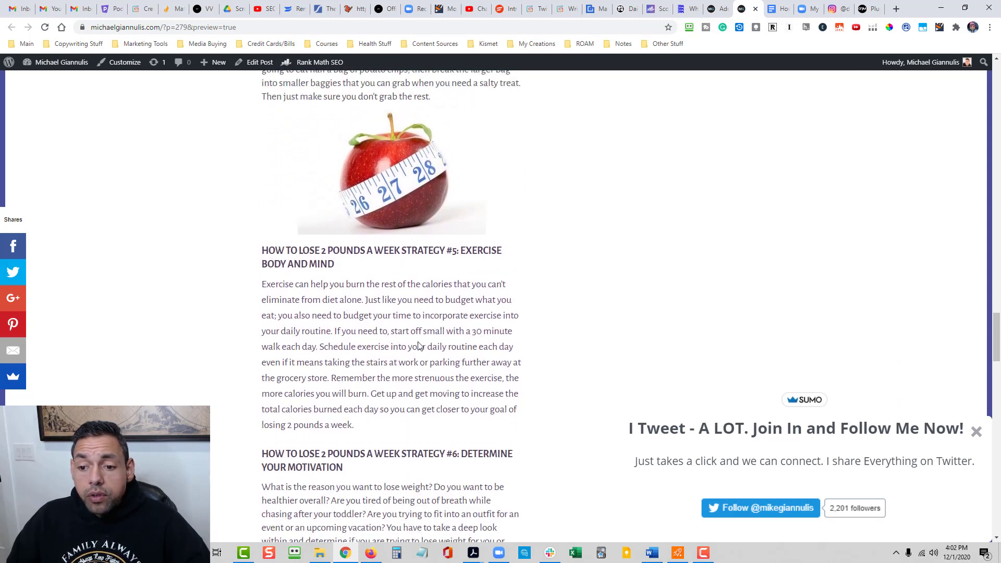
pyautogui.scroll(-3, 419, 345)
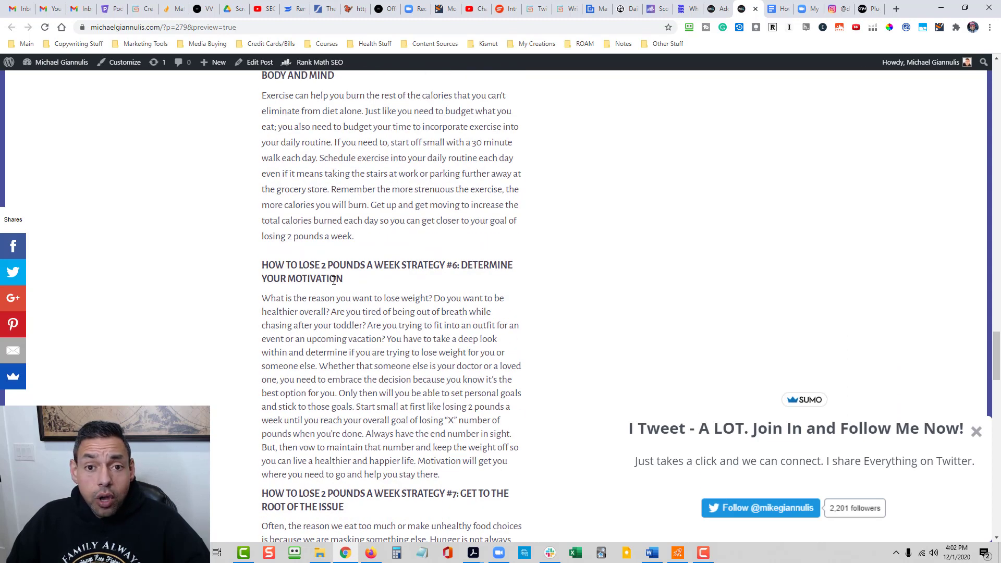
# - Review the rest of the previewed article through the closing section and references, return to its header, and dismiss the Twitter follow pop-up
pyautogui.scroll(-7, 428, 316)
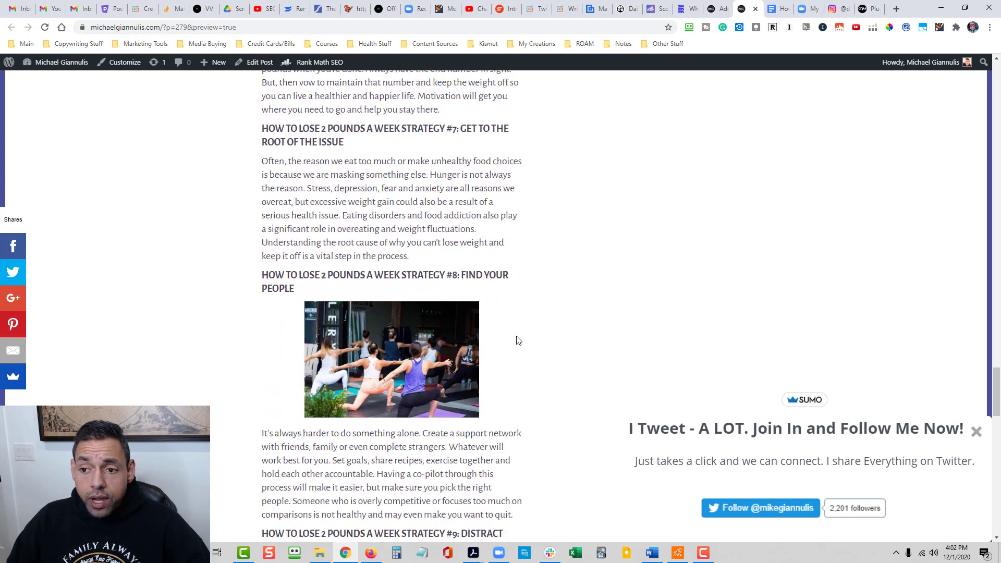
pyautogui.scroll(-12, 516, 340)
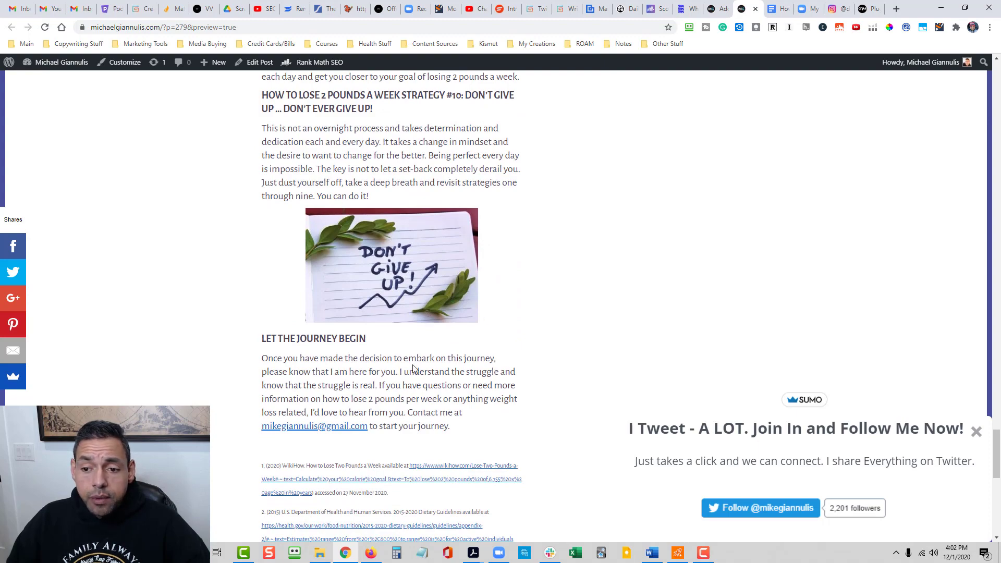
pyautogui.scroll(-2, 413, 368)
pyautogui.scroll(15, 412, 365)
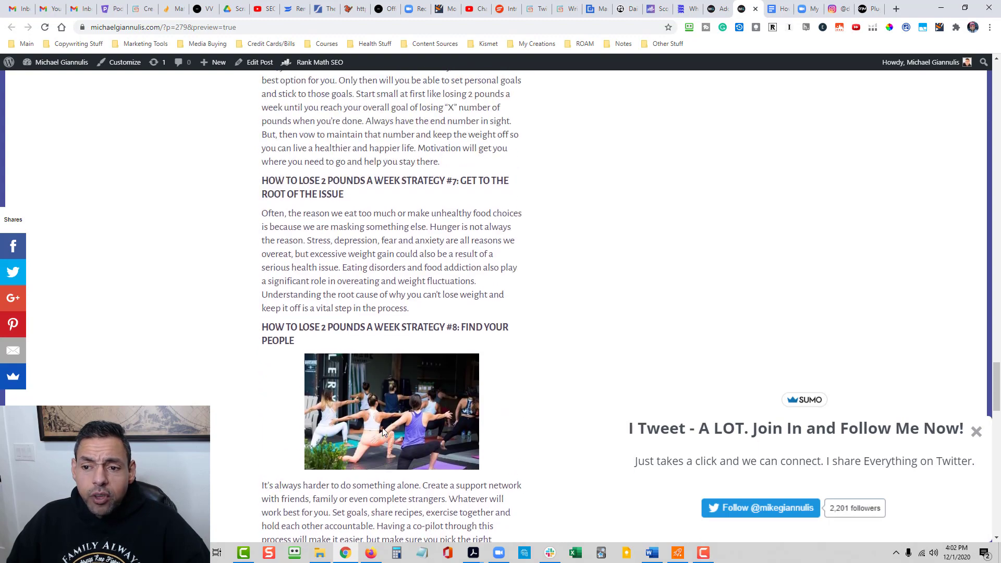
pyautogui.scroll(20, 382, 431)
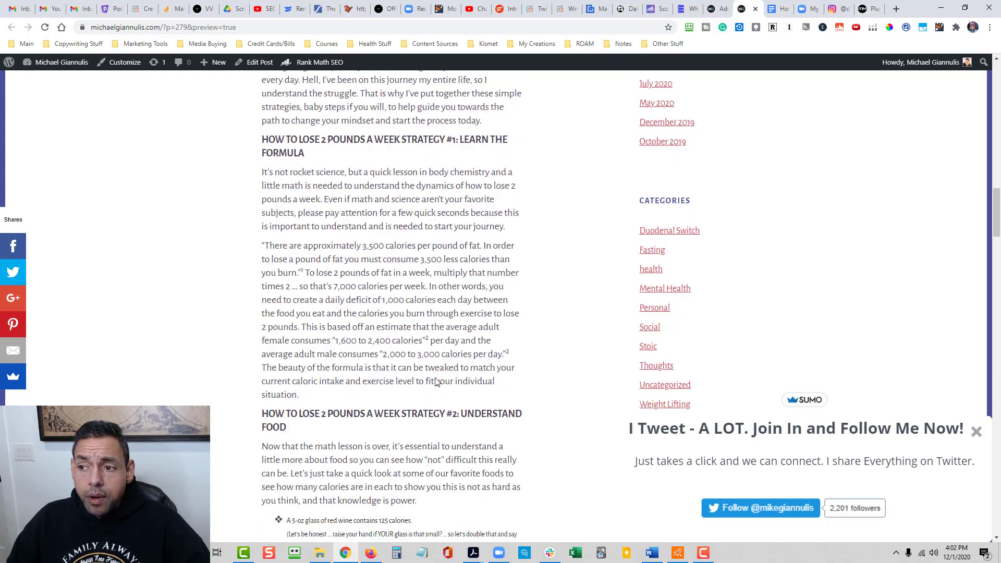
pyautogui.scroll(15, 436, 382)
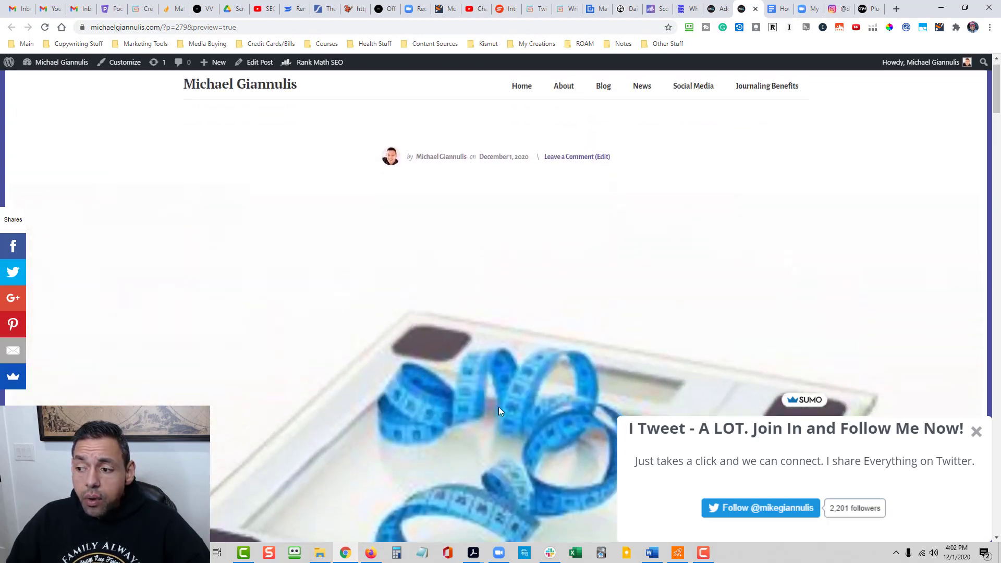
pyautogui.scroll(1, 499, 411)
pyautogui.click(976, 431)
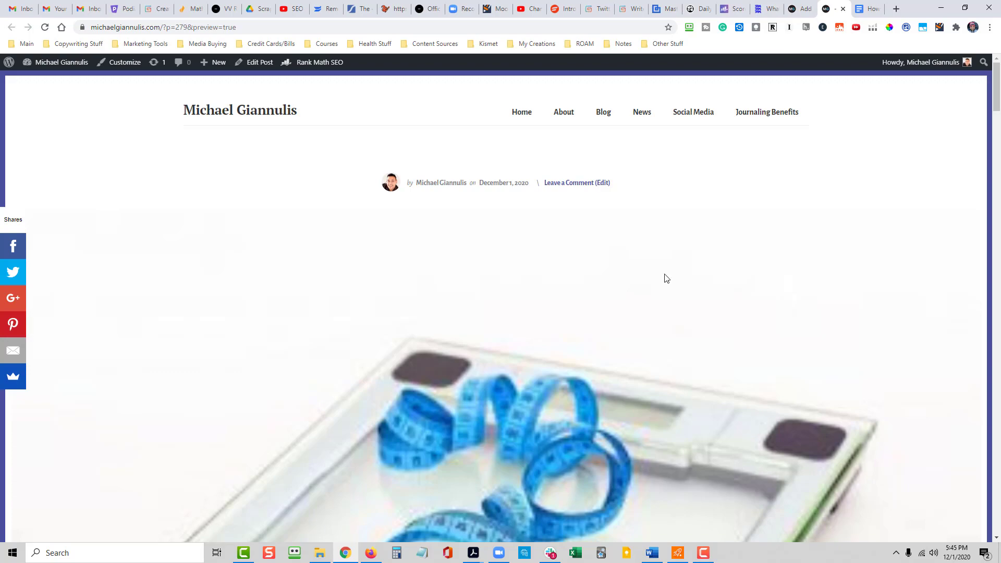
# - Return to the post editor and title the post "How To Lose 2 Pounds A Week"
pyautogui.click(801, 9)
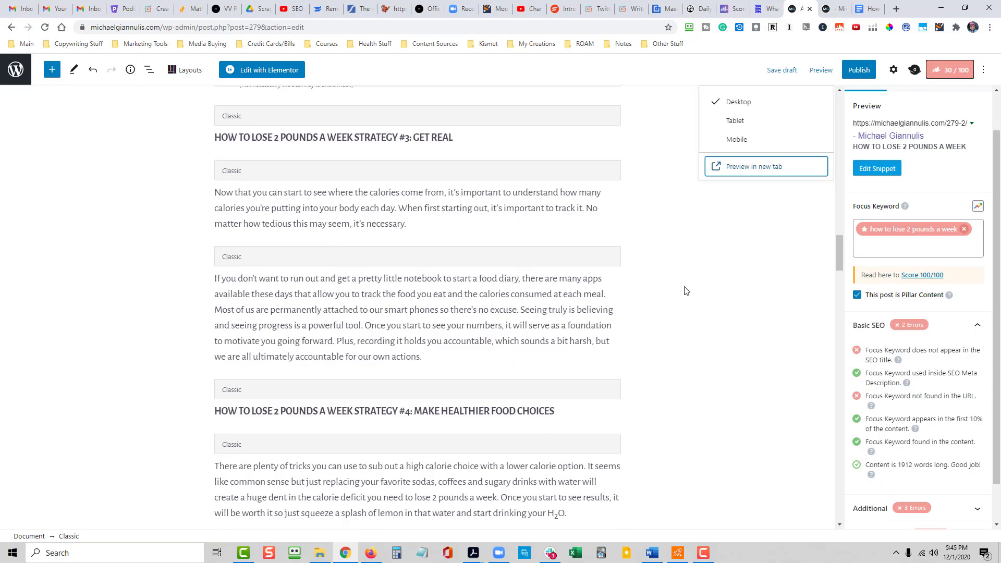
pyautogui.scroll(20, 685, 290)
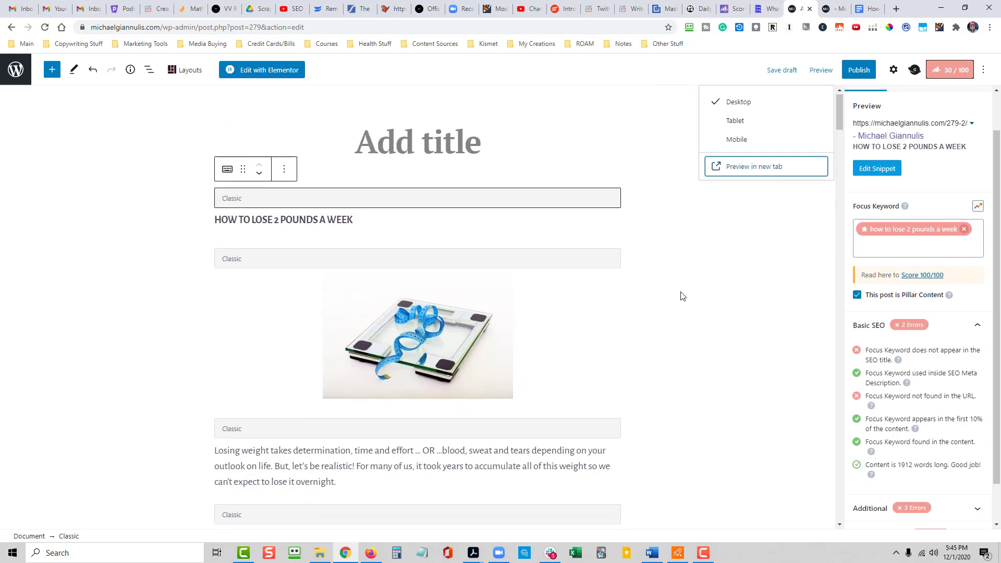
pyautogui.click(744, 247)
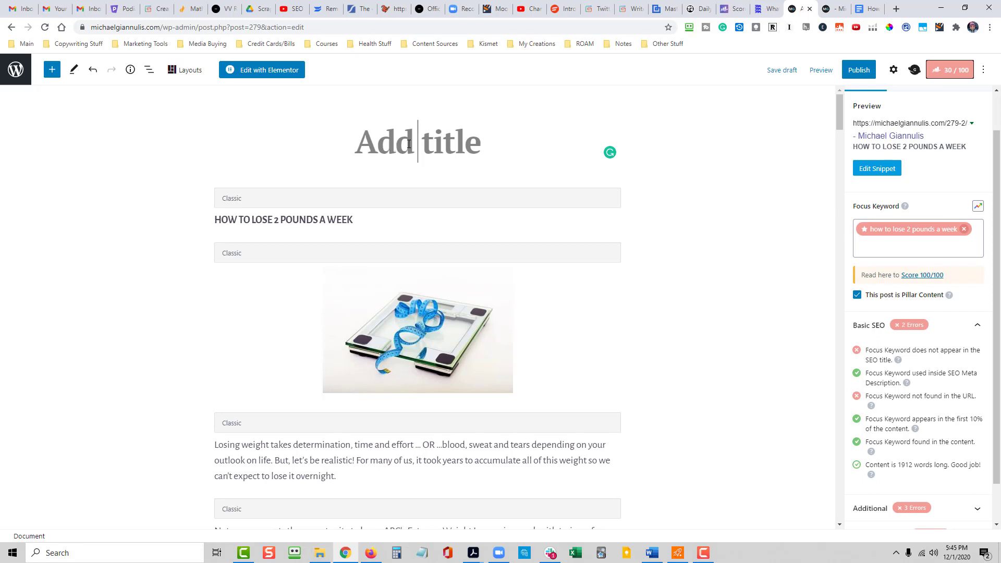
pyautogui.write('How ')
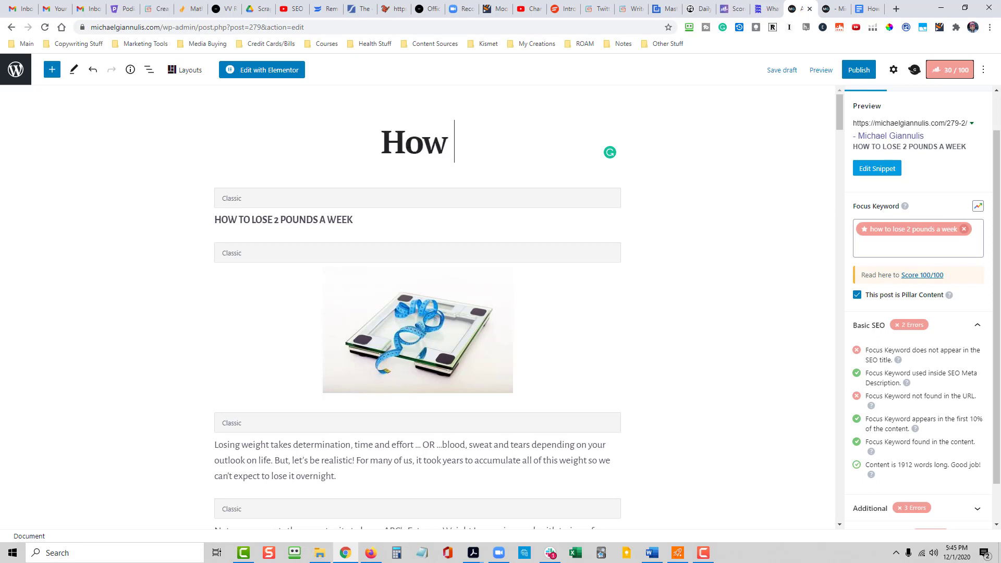
pyautogui.write('To Lose 2 ')
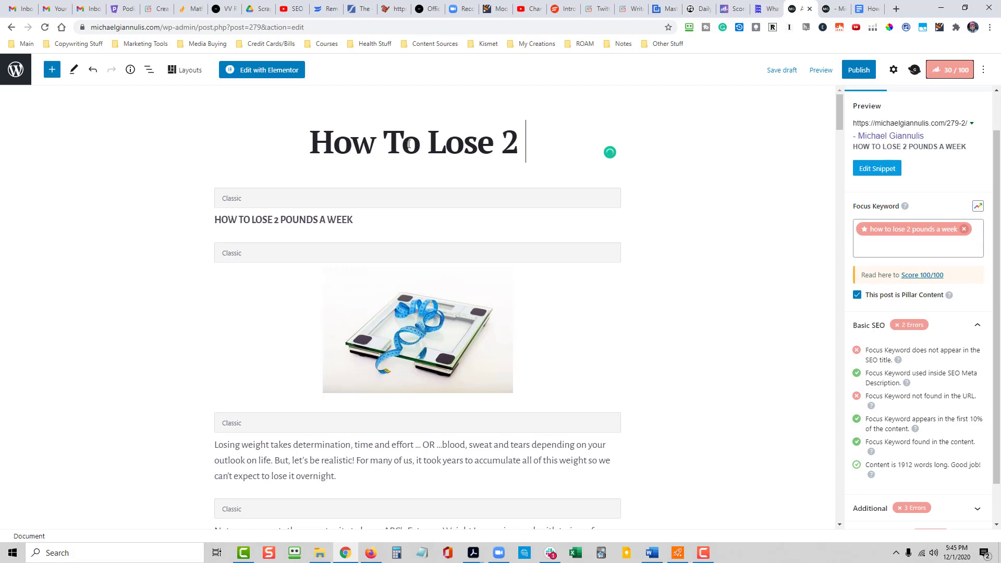
pyautogui.write('Pounds A Week')
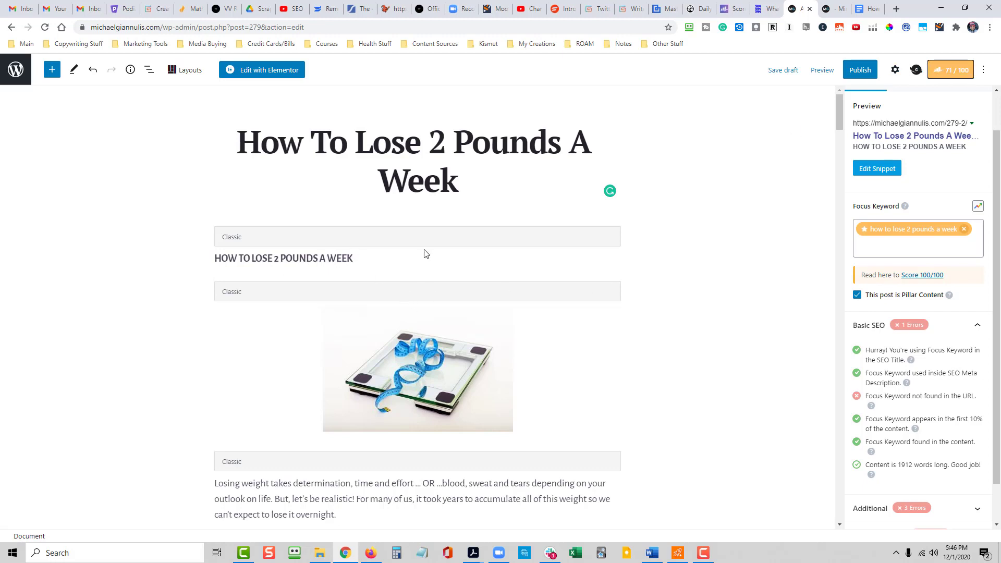
# - Copy the article's full opening paragraph, starting with "Losing weight takes determination"
pyautogui.scroll(-10, 633, 498)
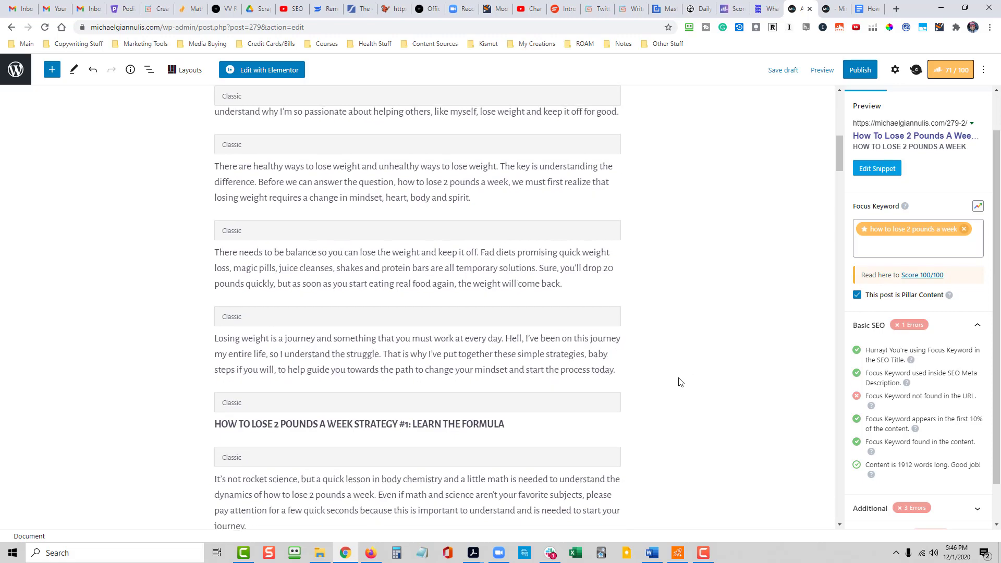
pyautogui.scroll(1, 679, 380)
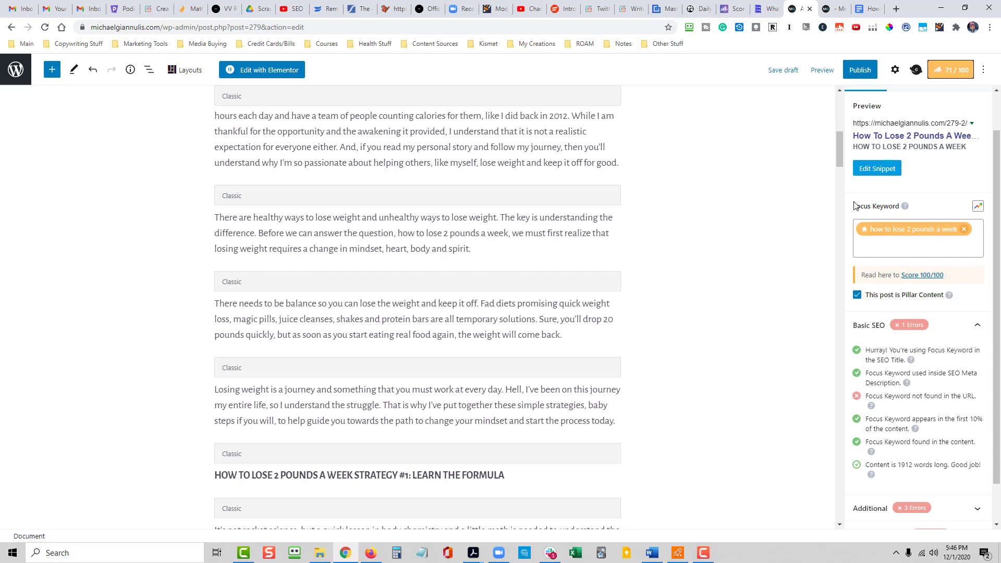
pyautogui.scroll(10, 722, 261)
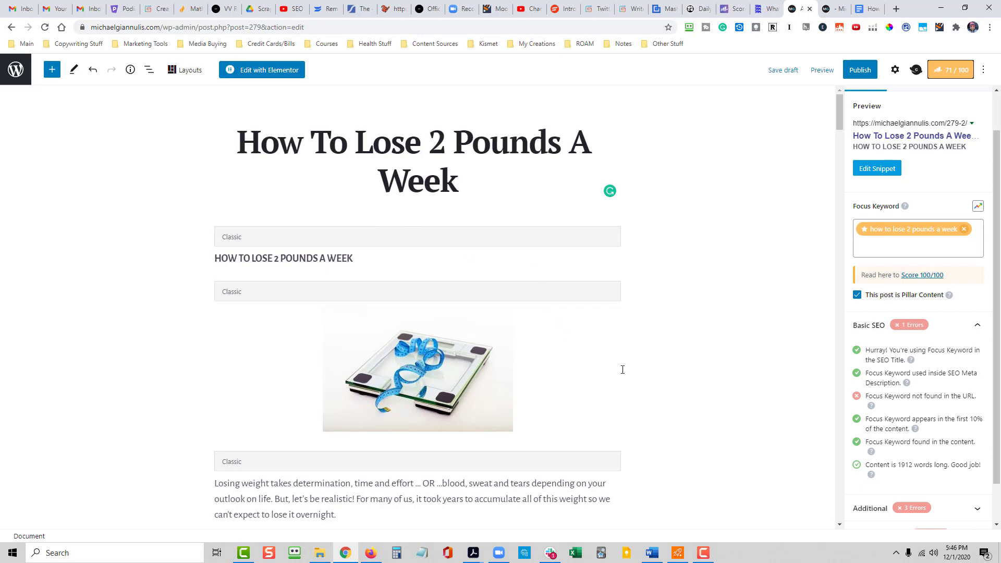
pyautogui.scroll(-2, 722, 442)
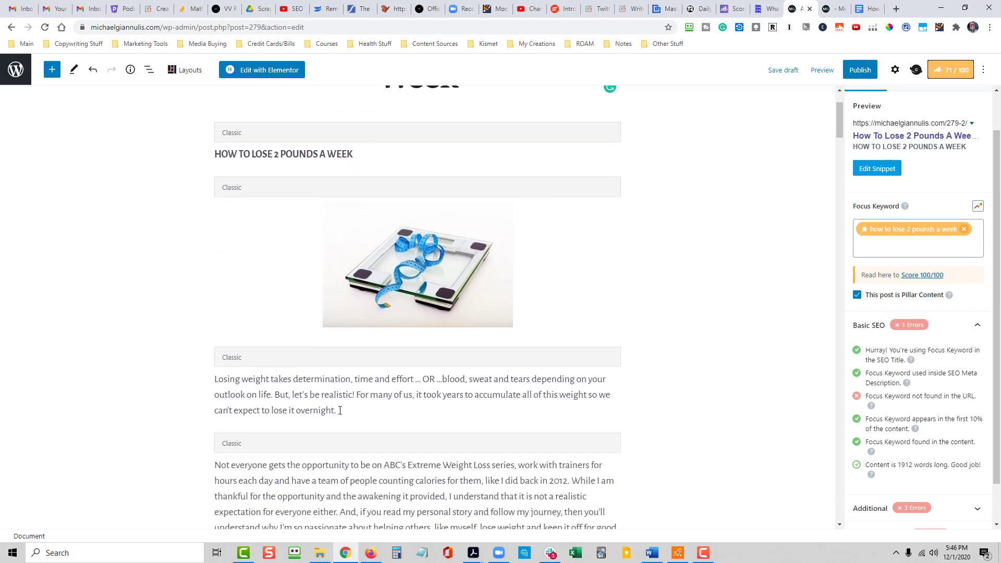
pyautogui.moveTo(311, 402); pyautogui.dragTo(275, 385)
pyautogui.click(276, 389)
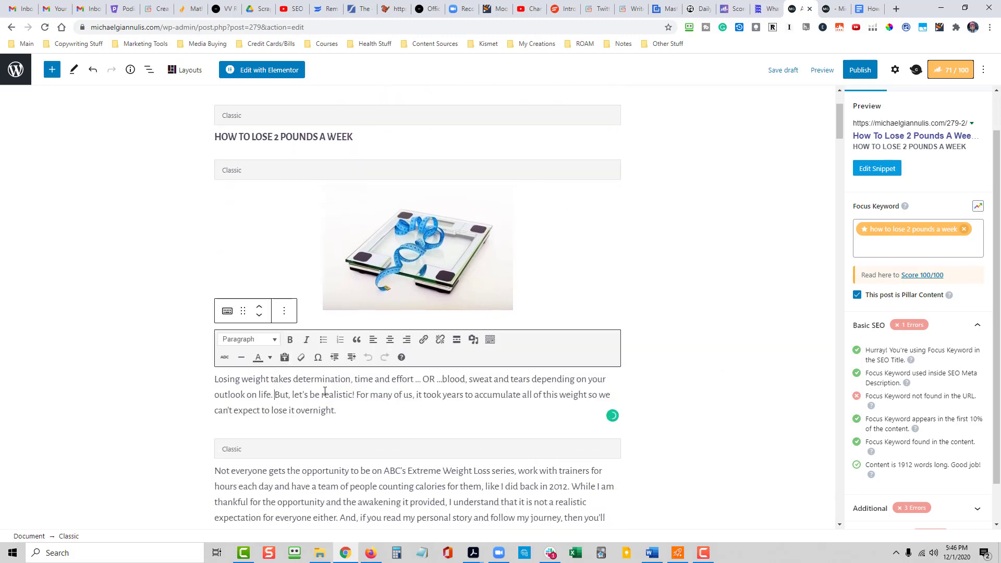
pyautogui.moveTo(341, 409); pyautogui.dragTo(292, 395)
pyautogui.click(338, 410)
pyautogui.moveTo(346, 412); pyautogui.dragTo(218, 380)
pyautogui.hotkey('ctrl', 'c')
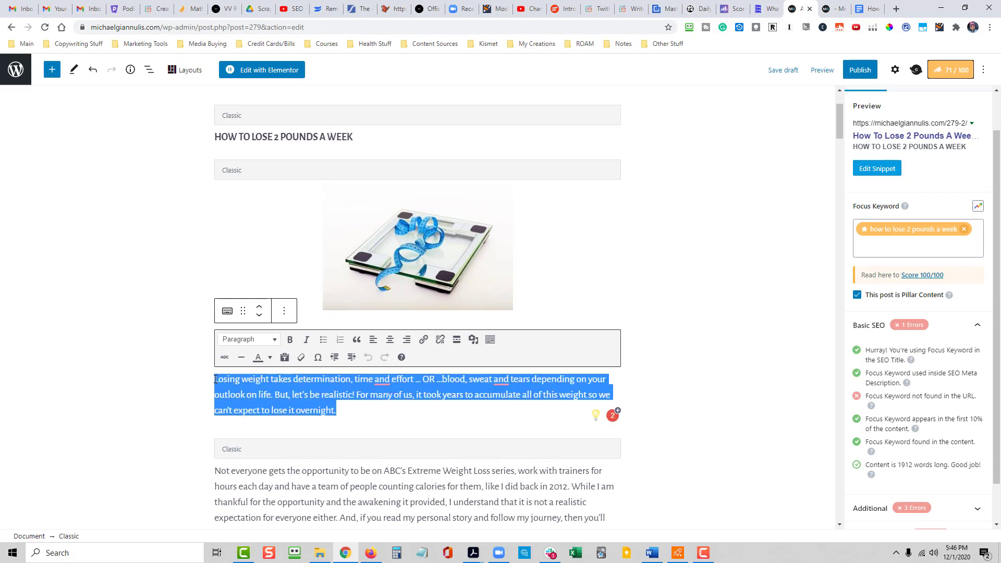
# - In the Rank Math snippet editor, replace the separator and site name in the SEO title with "[Step By Step Guide]"
pyautogui.scroll(1, 216, 379)
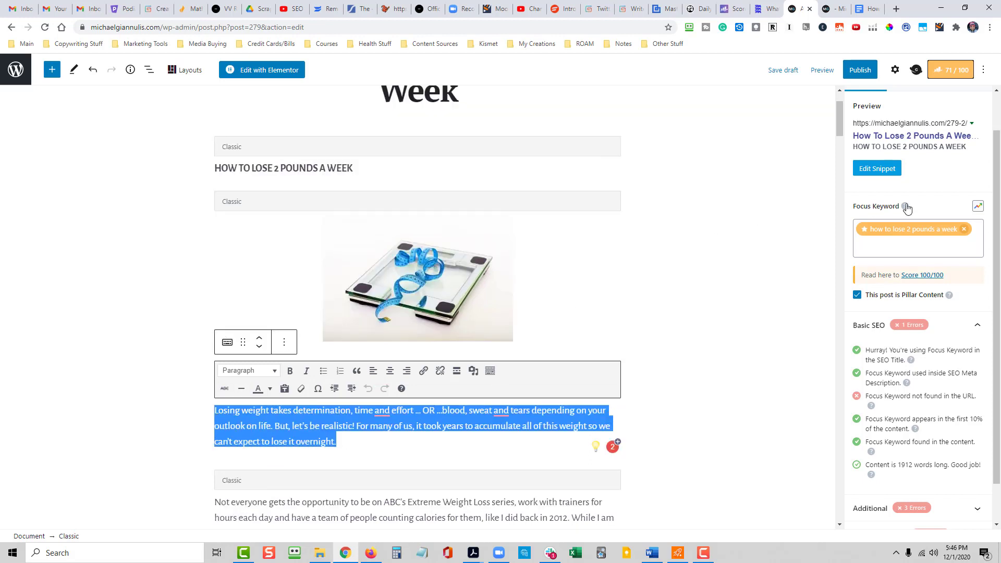
pyautogui.scroll(1, 871, 138)
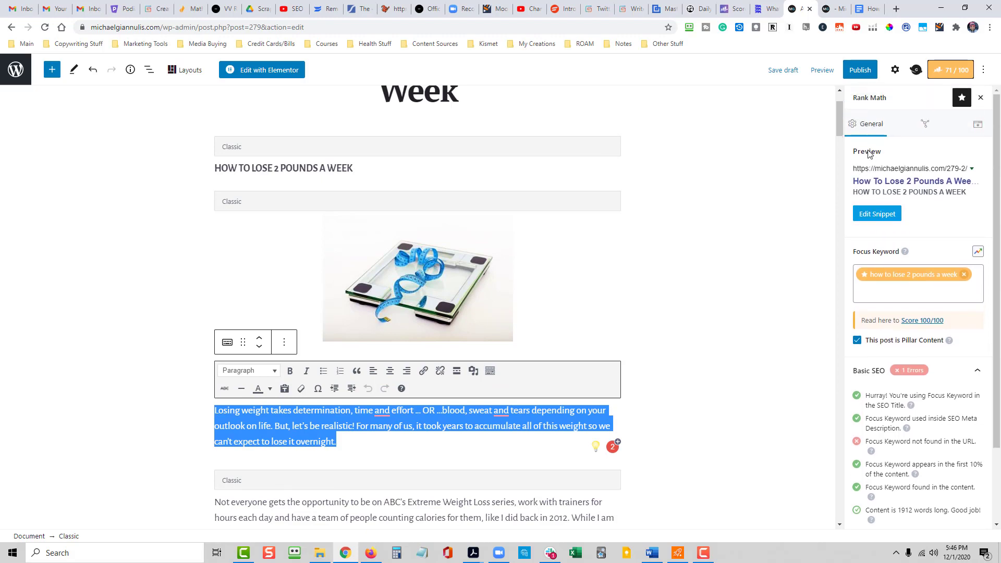
pyautogui.click(877, 215)
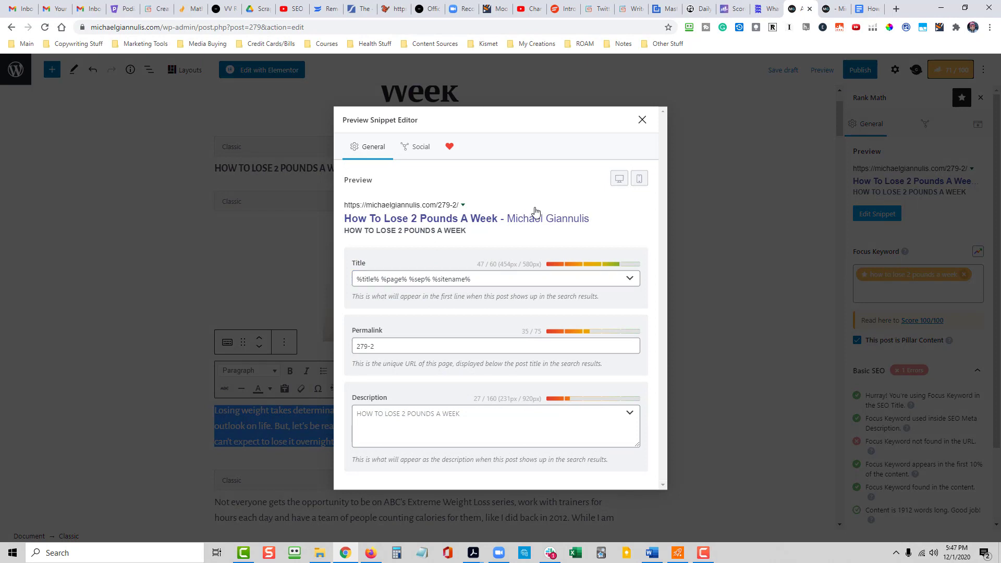
pyautogui.click(487, 279)
pyautogui.moveTo(487, 279); pyautogui.dragTo(435, 277)
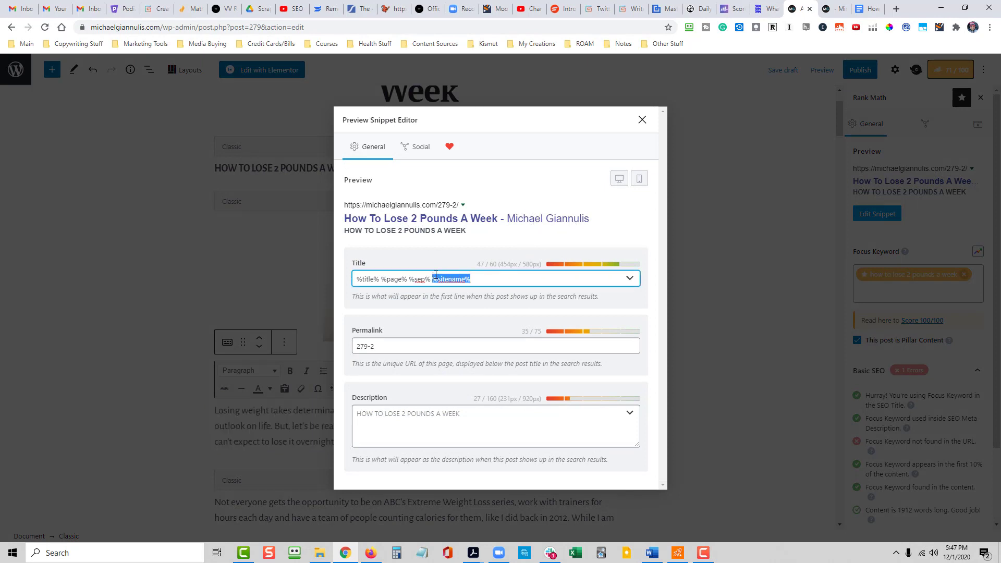
pyautogui.press('BackSpace')
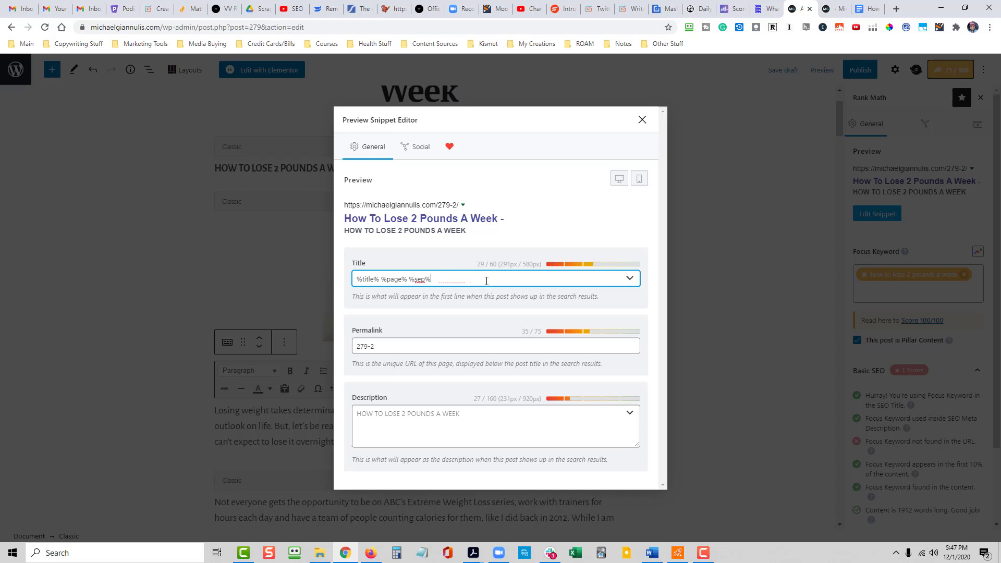
pyautogui.press('BackSpace')
pyautogui.press('BackSpace')
pyautogui.press('BackSpace')
pyautogui.press('BackSpace')
pyautogui.press('BackSpace')
pyautogui.write('[Stepy By Step')
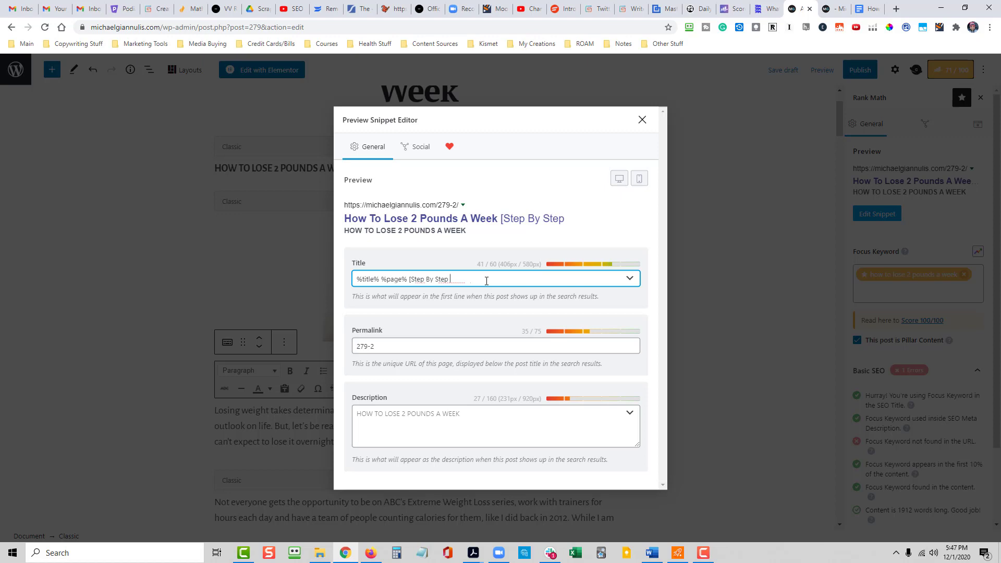
pyautogui.write(' Guide')
# - Set the post's permalink to "how-to-lose-2-pounds-a-week"
pyautogui.moveTo(386, 348); pyautogui.dragTo(346, 348)
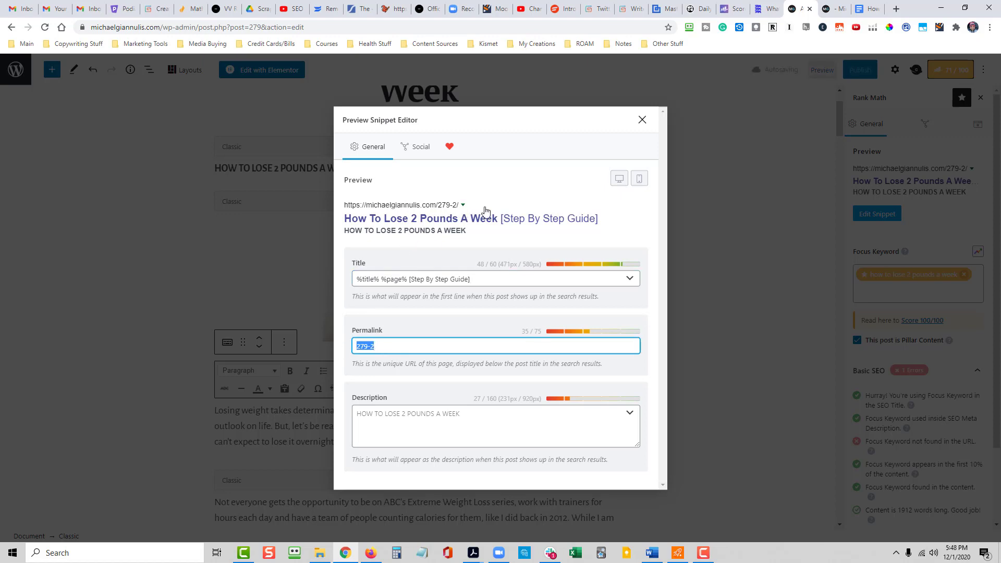
pyautogui.moveTo(392, 346); pyautogui.dragTo(327, 346)
pyautogui.write('how-to-lose-2-pounds-a-')
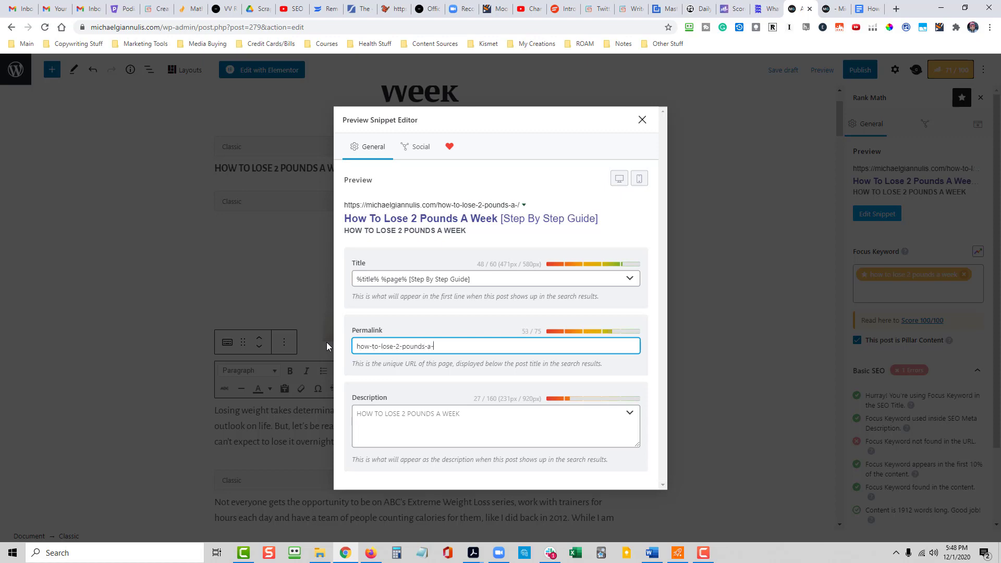
pyautogui.write('week')
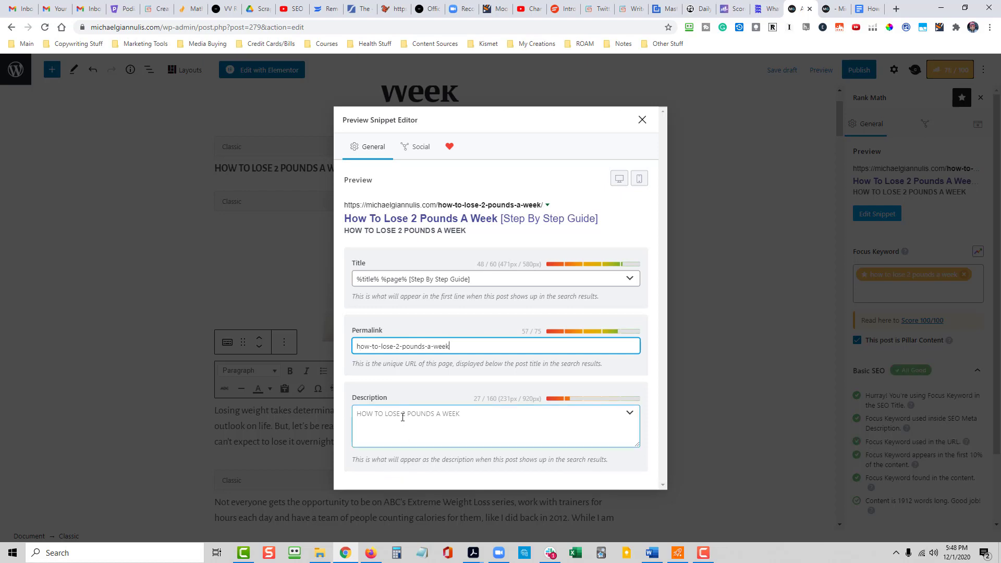
pyautogui.click(487, 246)
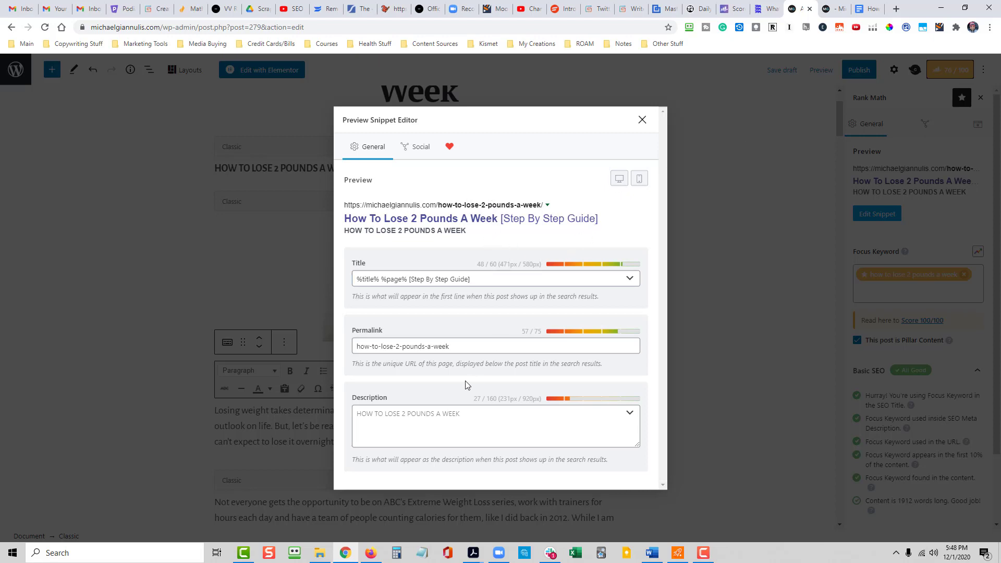
# - Paste the copied paragraph as the meta description and replace its opening sentences with "Are you wondering how to lose 2 pounds a week?"
pyautogui.click(401, 412)
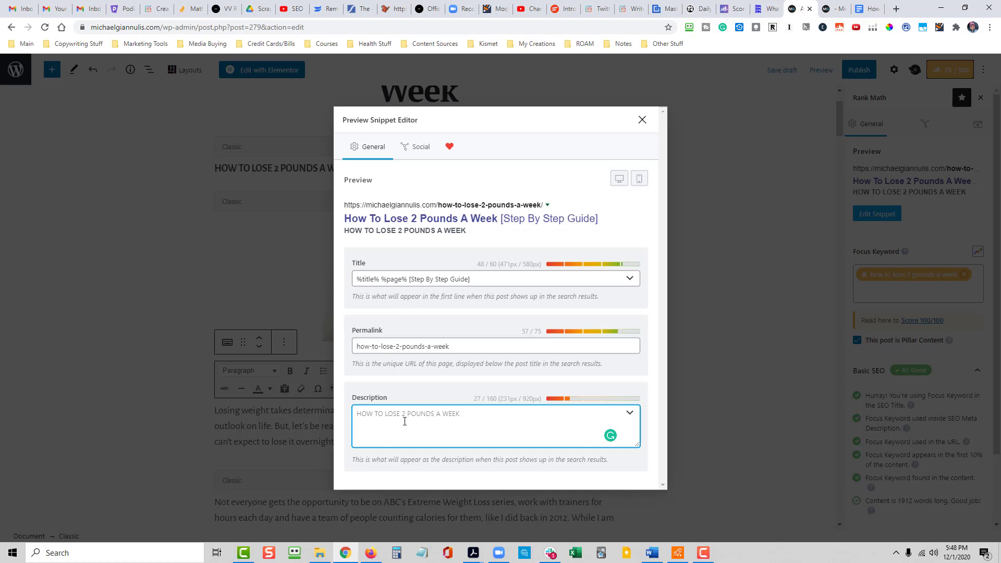
pyautogui.hotkey('ctrl', 'v')
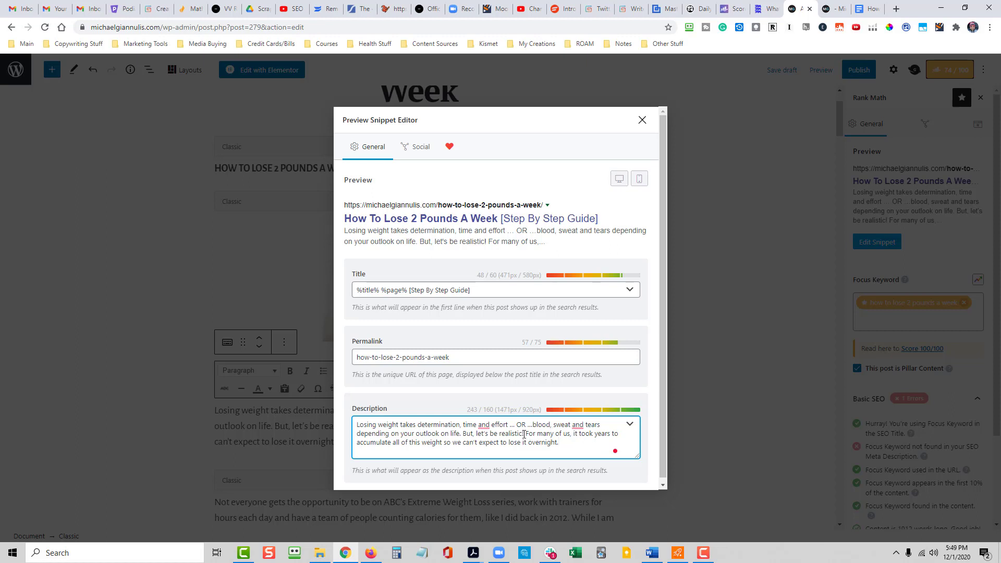
pyautogui.moveTo(525, 434); pyautogui.dragTo(358, 424)
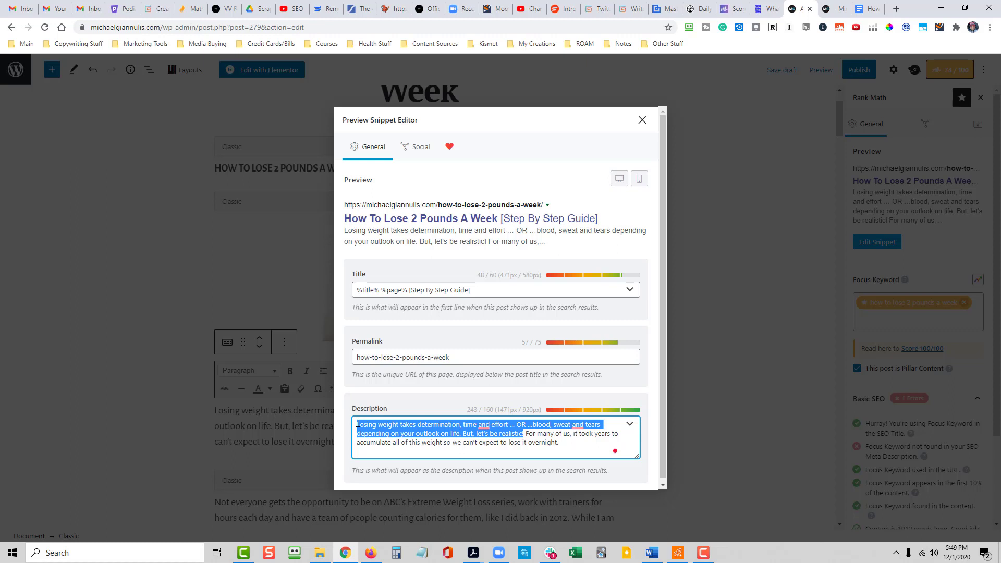
pyautogui.write('Are you ')
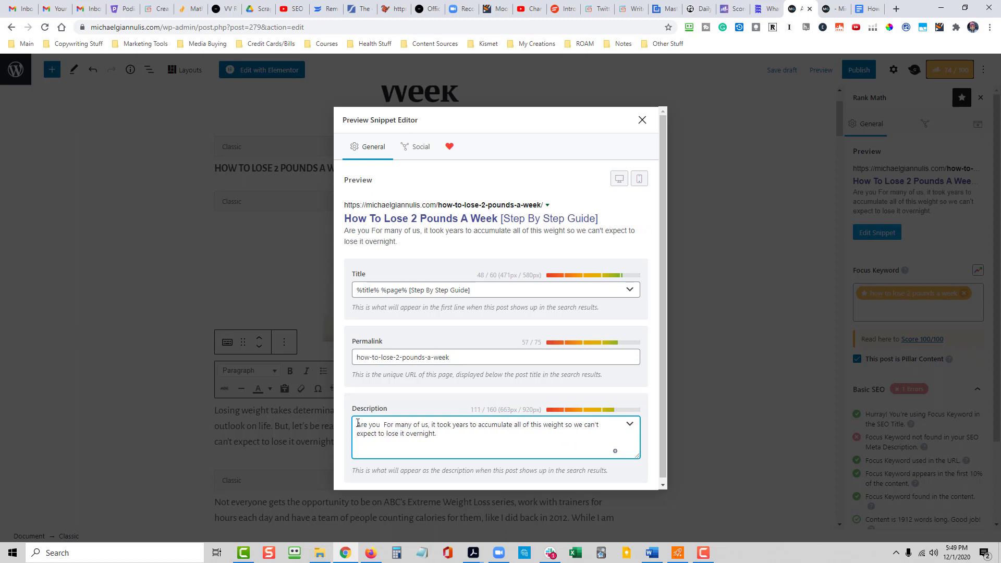
pyautogui.write('wonderin')
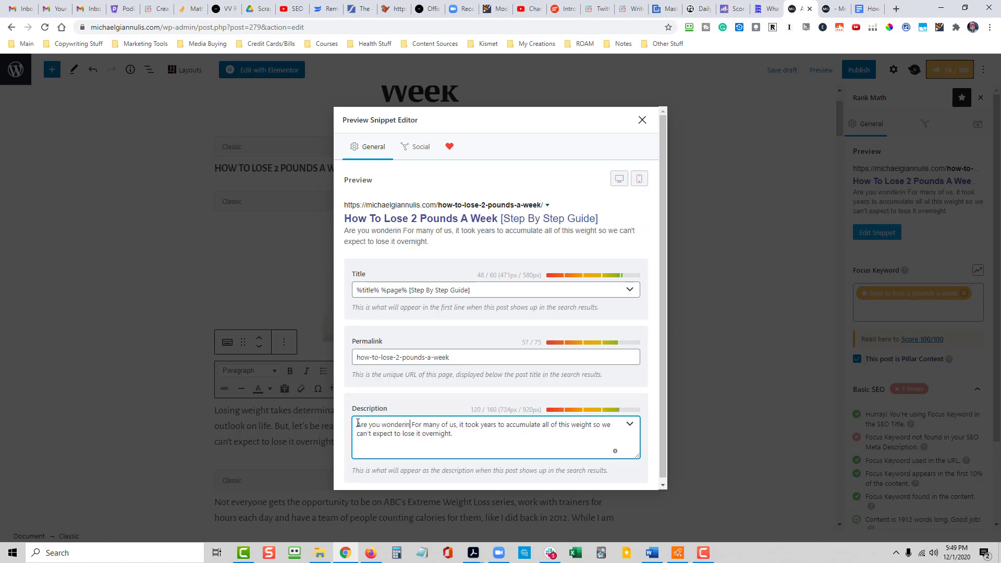
pyautogui.write('g how you can')
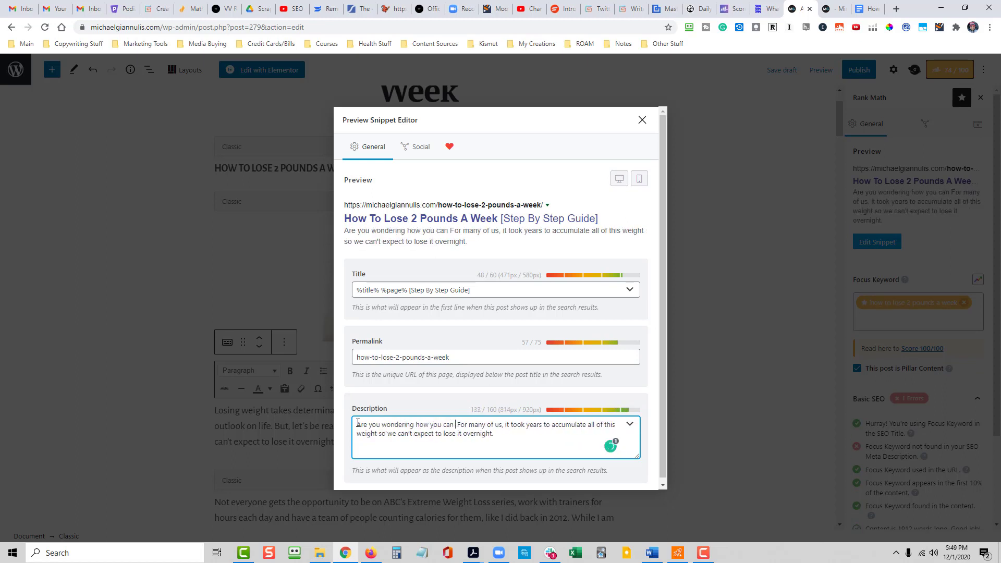
pyautogui.write(' lose')
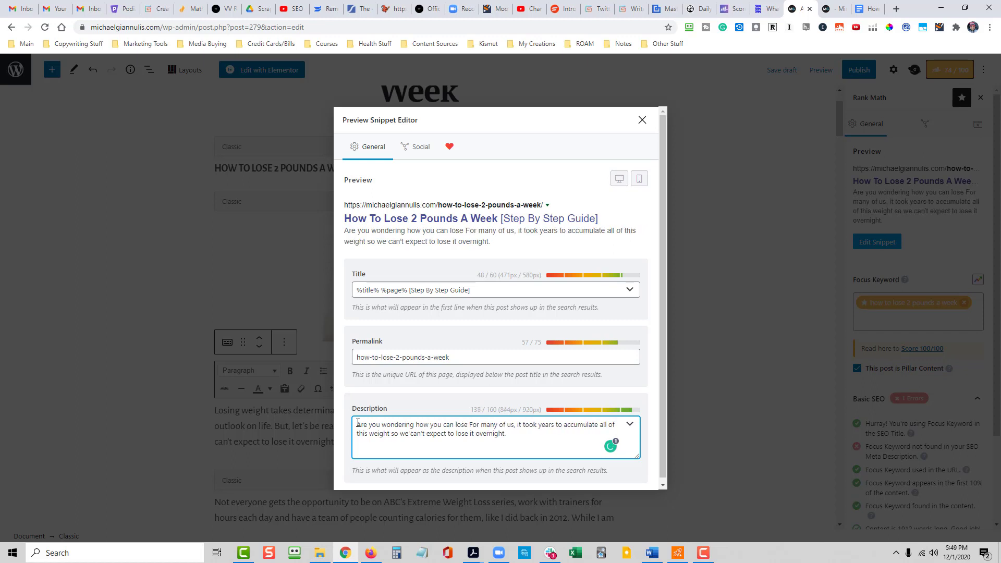
pyautogui.press('BackSpace')
pyautogui.press('BackSpace')
pyautogui.press('BackSpace')
pyautogui.press('BackSpace')
pyautogui.press('BackSpace')
pyautogui.press('BackSpace')
pyautogui.press('BackSpace')
pyautogui.press('BackSpace')
pyautogui.press('BackSpace')
pyautogui.press('BackSpace')
pyautogui.press('BackSpace')
pyautogui.press('BackSpace')
pyautogui.press('BackSpace')
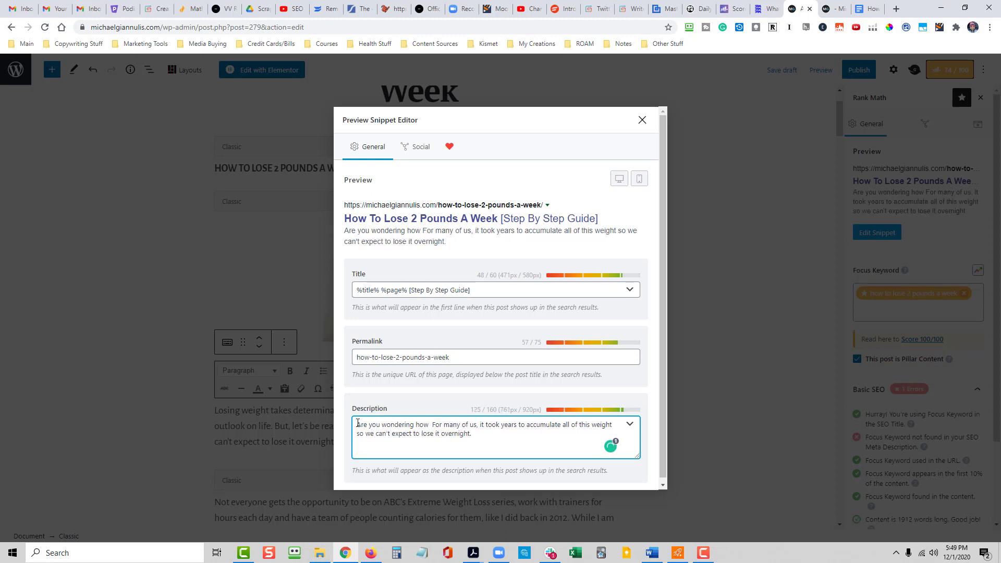
pyautogui.write('to lose')
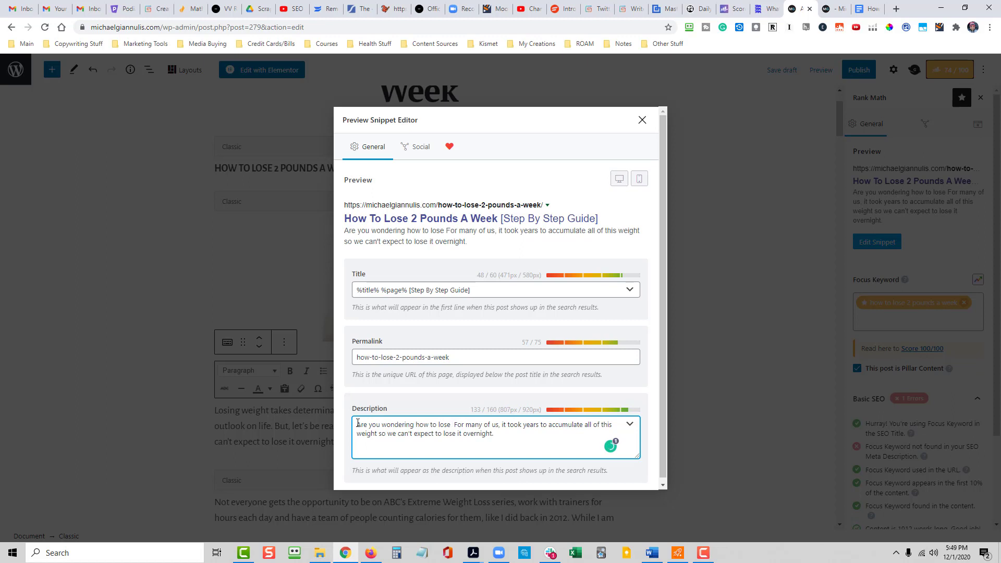
pyautogui.write(' 2 pound')
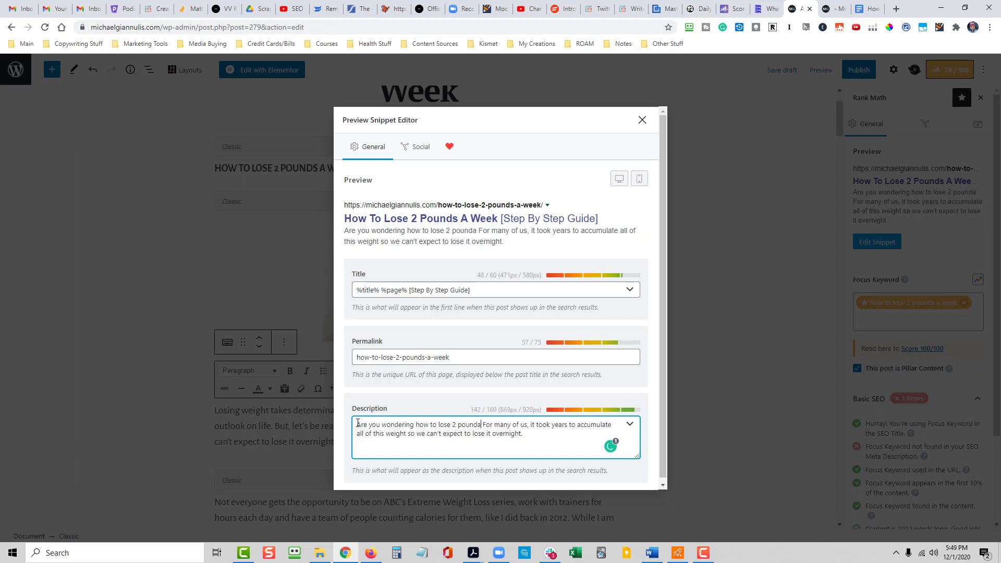
pyautogui.write('s a week')
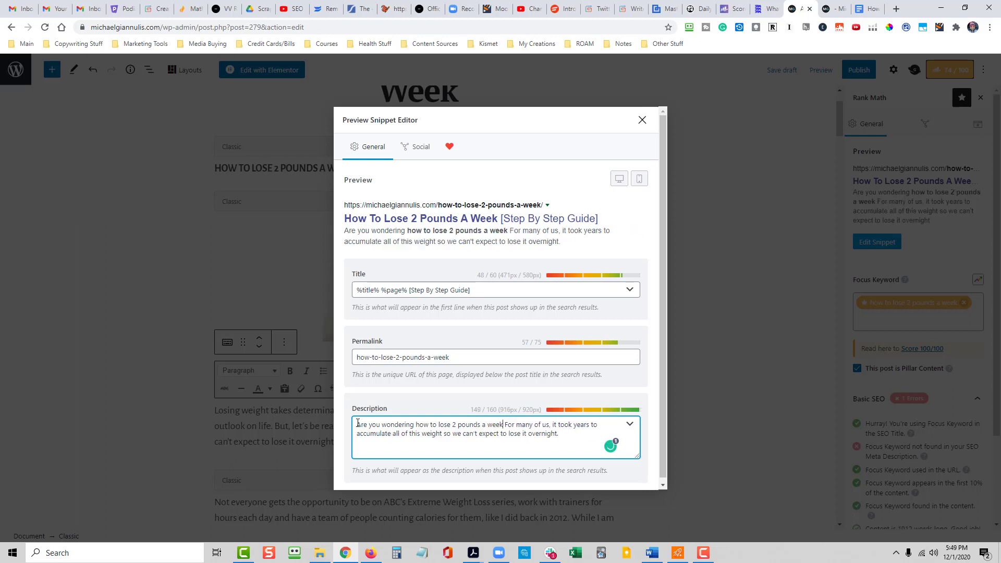
pyautogui.write('?')
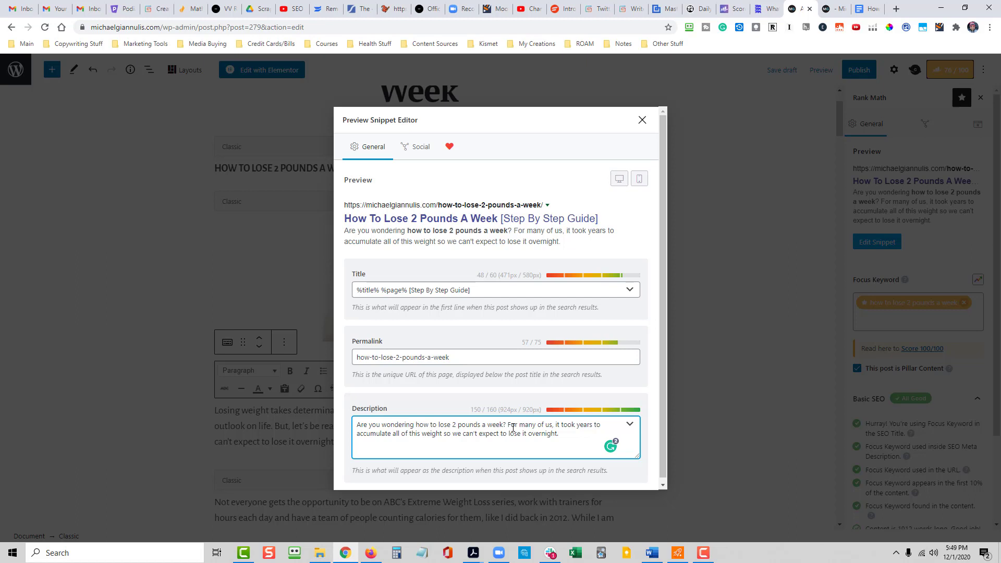
# - Continue the description with "Maybe you want to lose more or less, but either way this step by step guide can help you get started."
pyautogui.write('Maybe you want ')
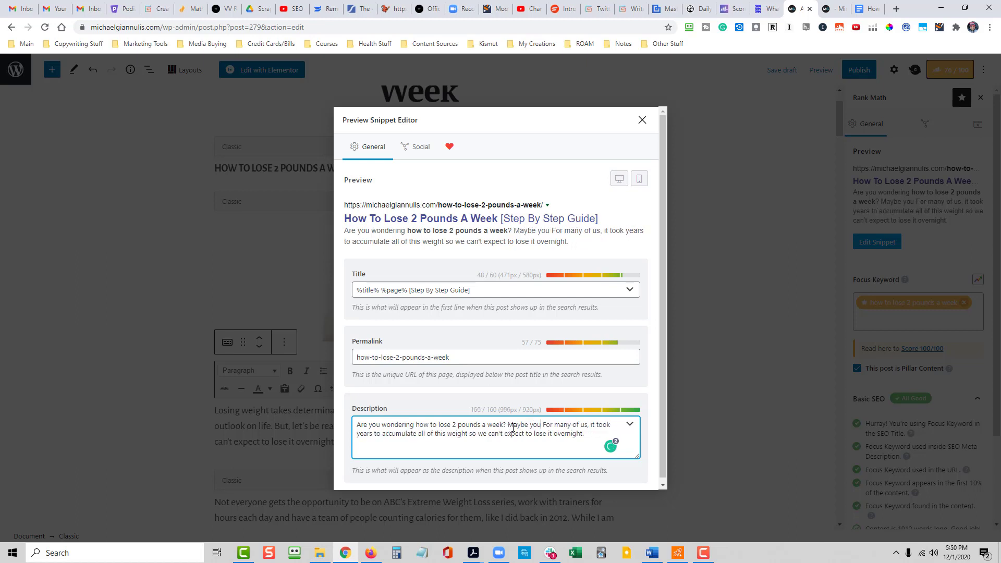
pyautogui.write('to lose more or I ')
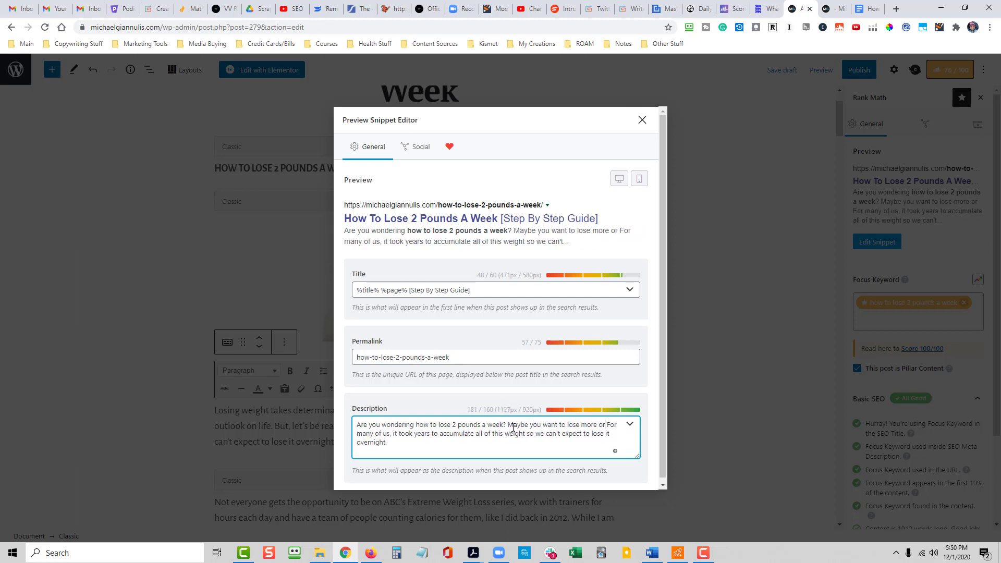
pyautogui.write('ess,but')
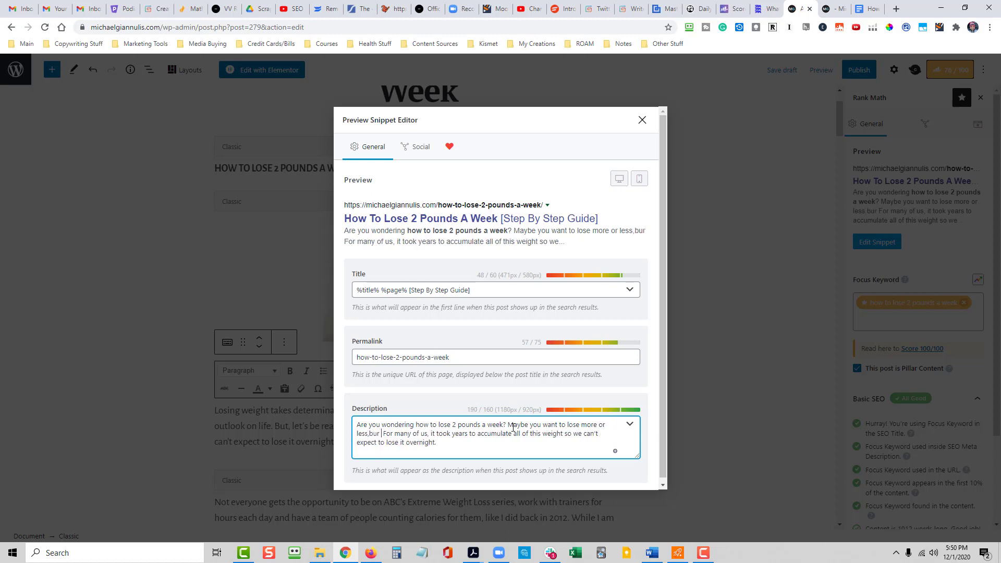
pyautogui.write(' iehter w')
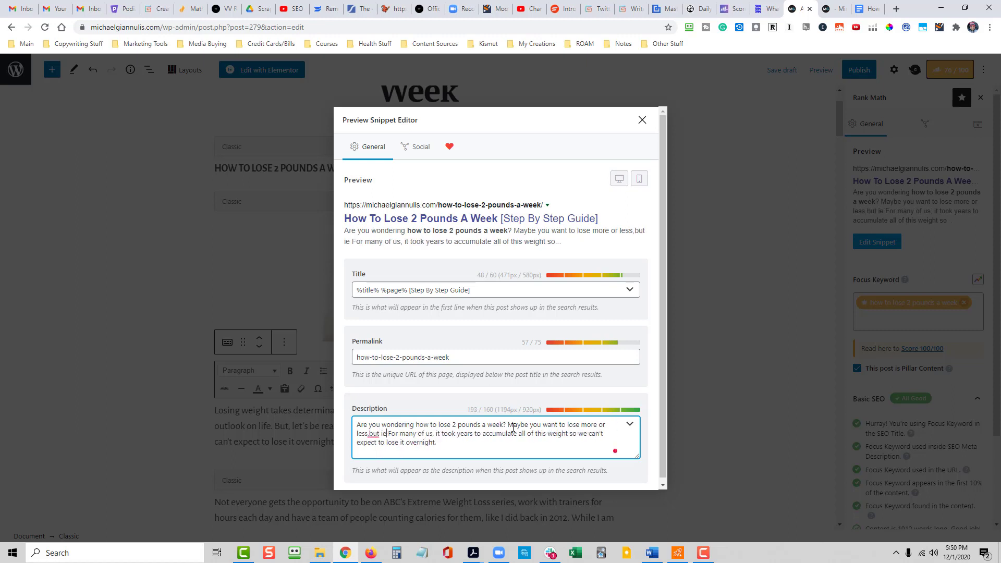
pyautogui.write('a')
pyautogui.press('BackSpace')
pyautogui.press('BackSpace')
pyautogui.press('BackSpace')
pyautogui.press('BackSpace')
pyautogui.press('BackSpace')
pyautogui.press('BackSpace')
pyautogui.press('BackSpace')
pyautogui.press('BackSpace')
pyautogui.press('BackSpace')
pyautogui.press('BackSpace')
pyautogui.press('BackSpace')
pyautogui.press('BackSpace')
pyautogui.press('BackSpace')
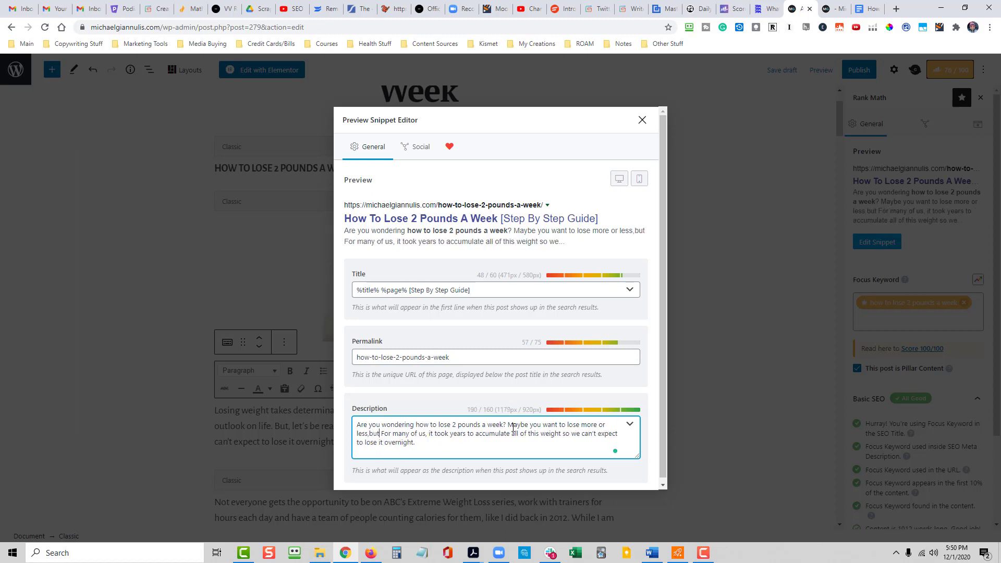
pyautogui.write('but e')
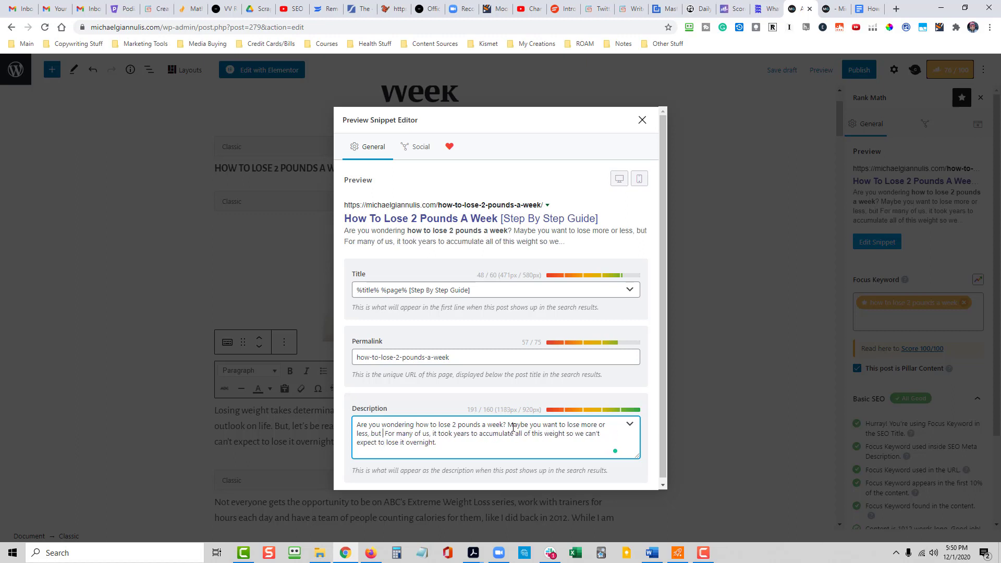
pyautogui.write('ither way')
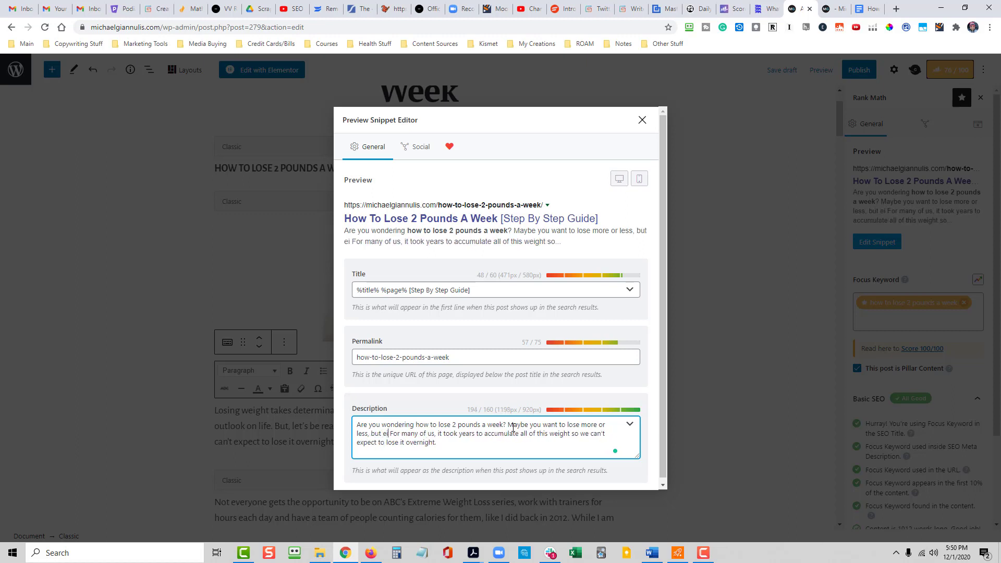
pyautogui.write(' this step by steup')
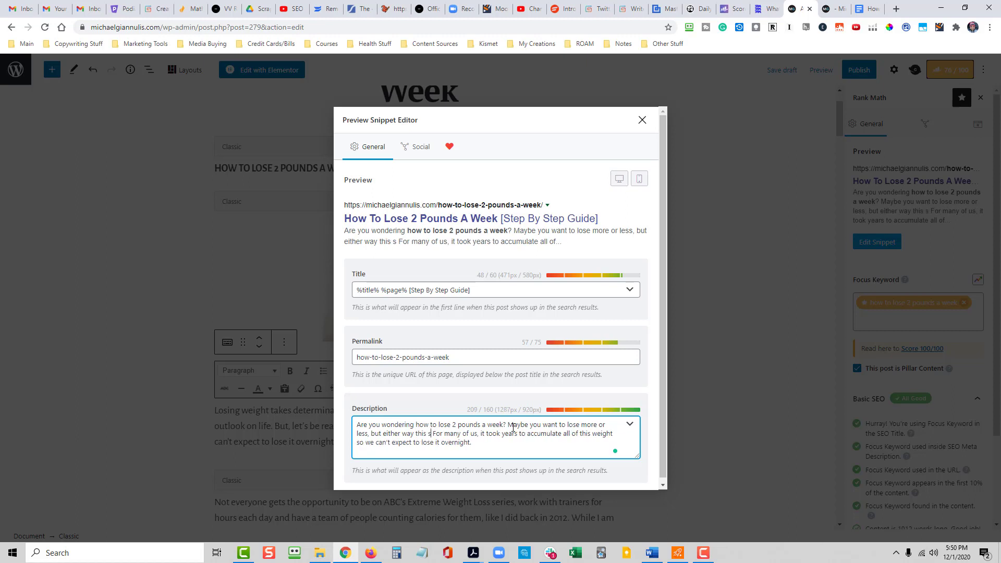
pyautogui.press('BackSpace')
pyautogui.press('BackSpace')
pyautogui.write('p guide can h')
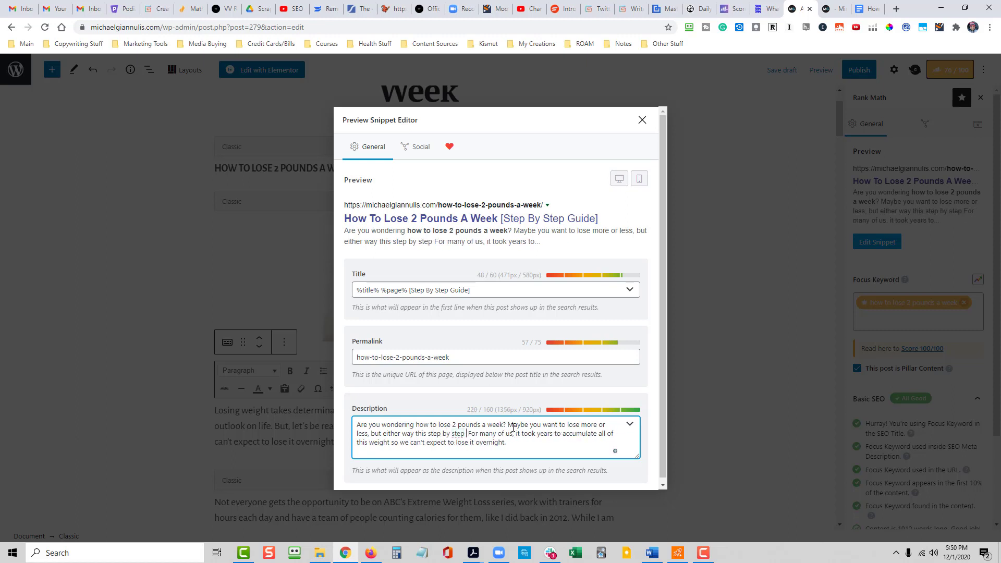
pyautogui.write('elp you')
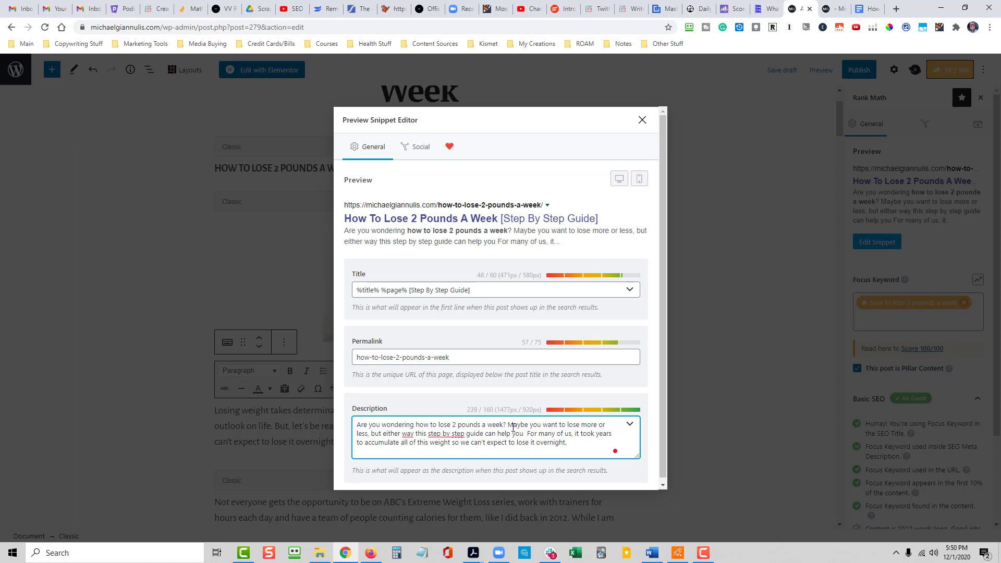
pyautogui.write(' get ')
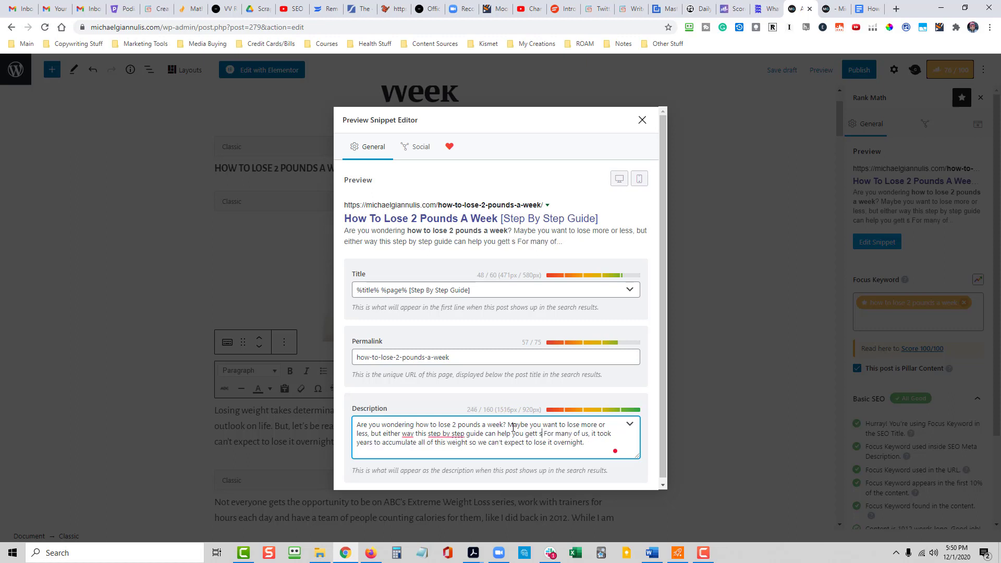
pyautogui.write('started.')
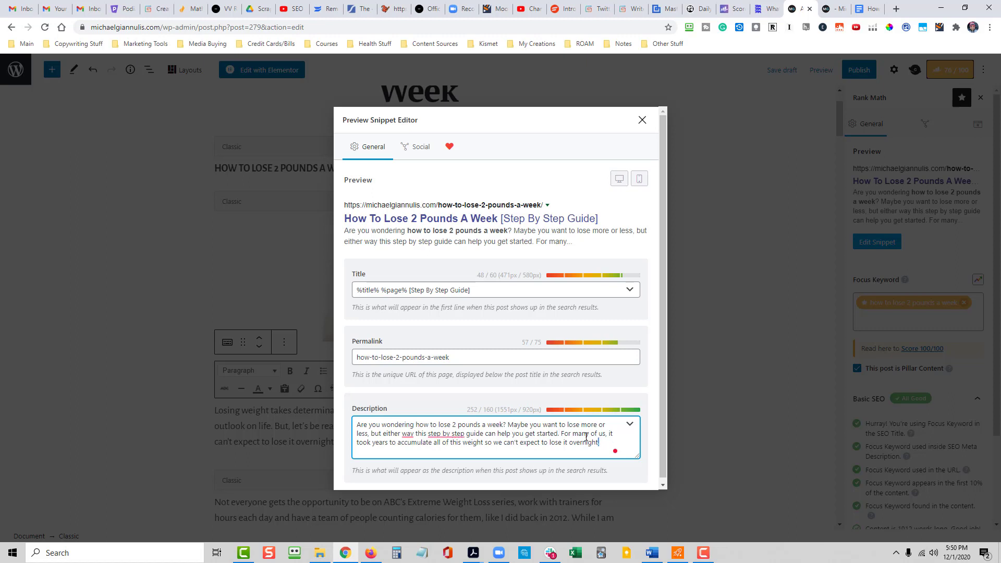
# - Delete the description's leftover sentence starting "For many of us" and accept the suggested comma after "either way"
pyautogui.moveTo(600, 442); pyautogui.dragTo(563, 428)
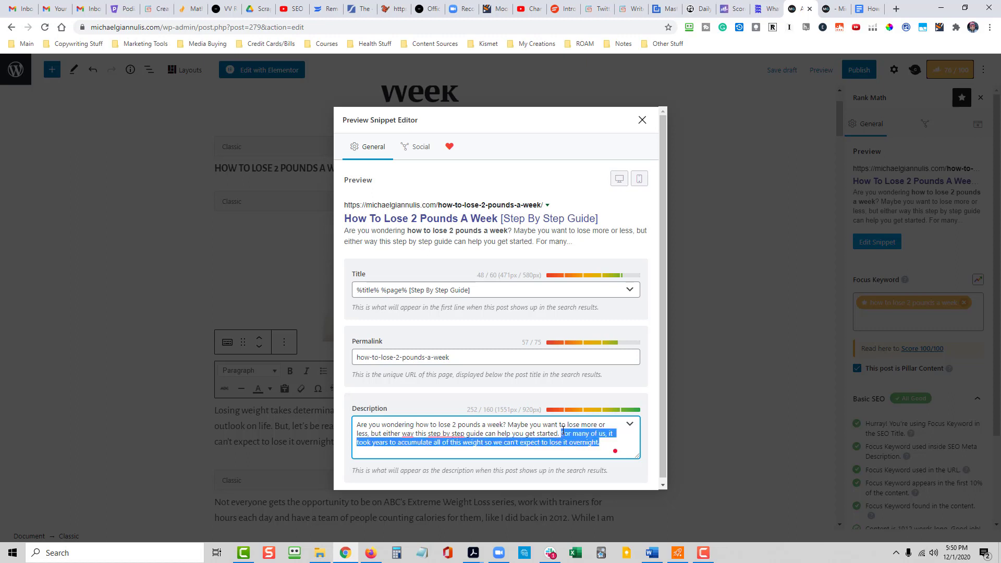
pyautogui.press('BackSpace')
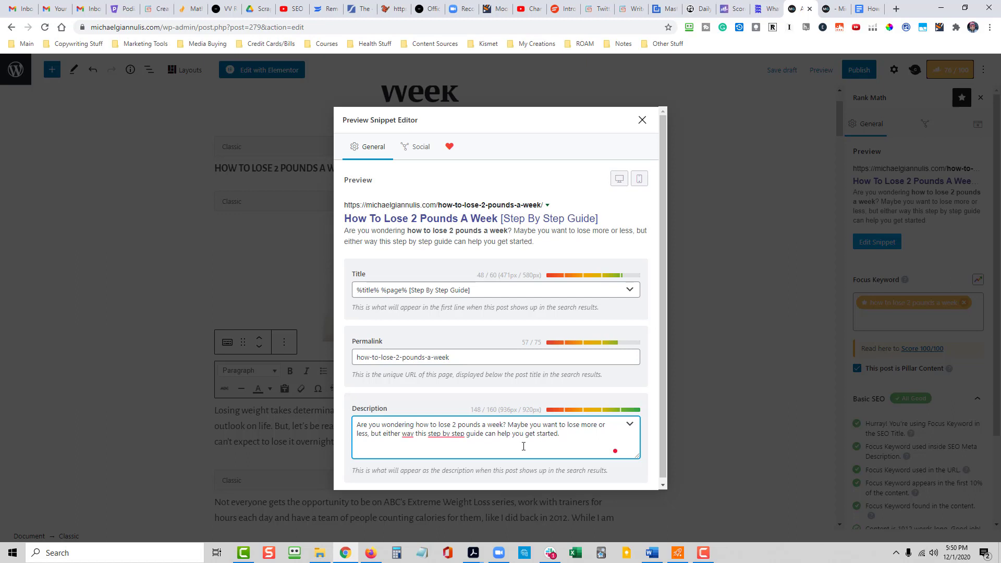
pyautogui.click(407, 435)
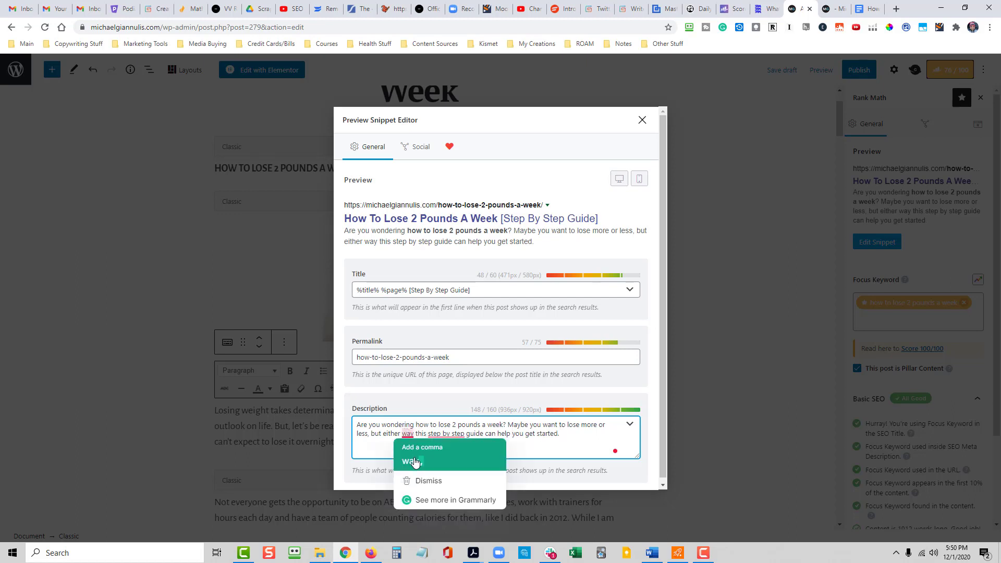
pyautogui.click(411, 461)
pyautogui.moveTo(583, 428); pyautogui.dragTo(570, 432)
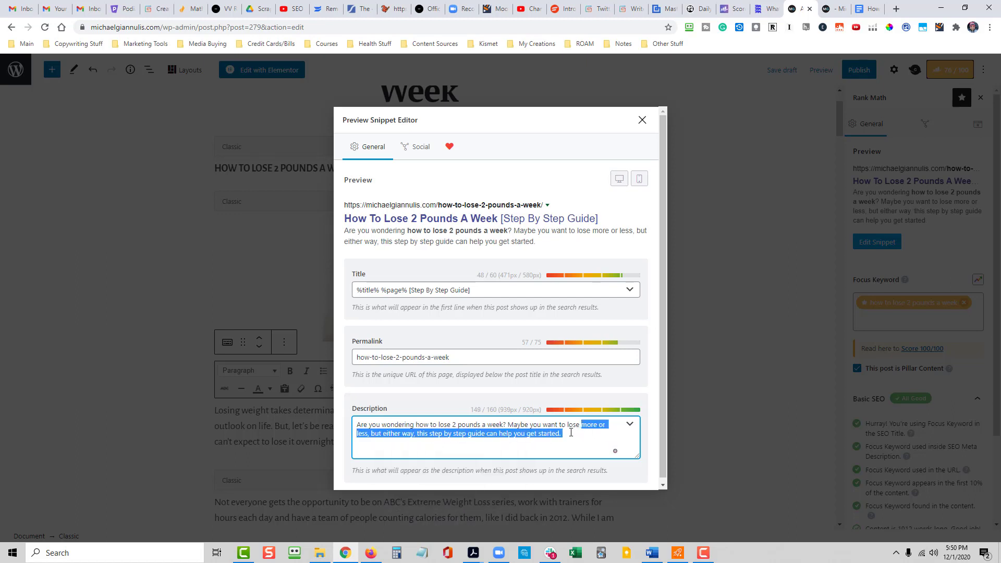
pyautogui.click(565, 434)
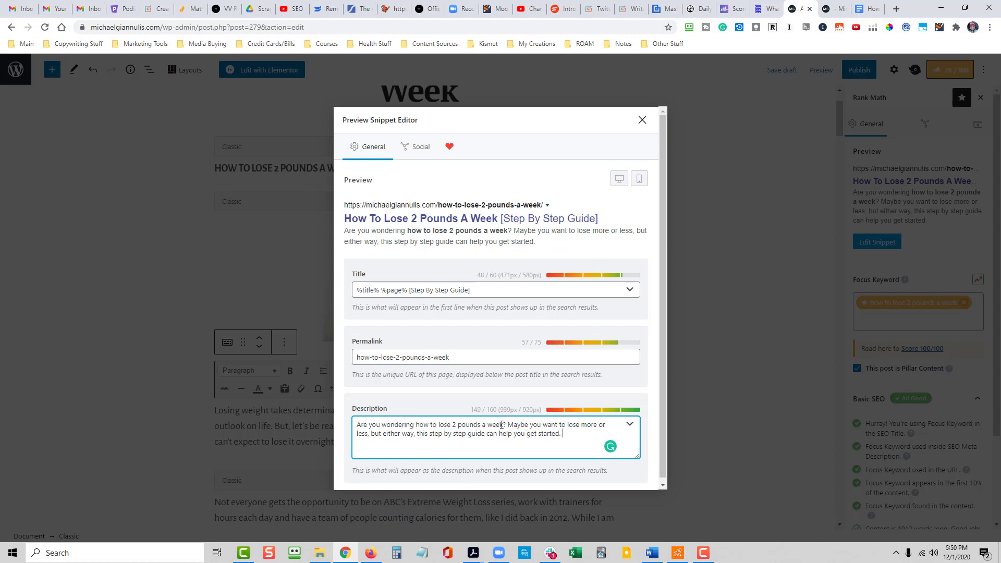
# - Check the focus keyword phrase in the meta description and close the snippet editor
pyautogui.moveTo(503, 426); pyautogui.dragTo(417, 424)
pyautogui.click(426, 434)
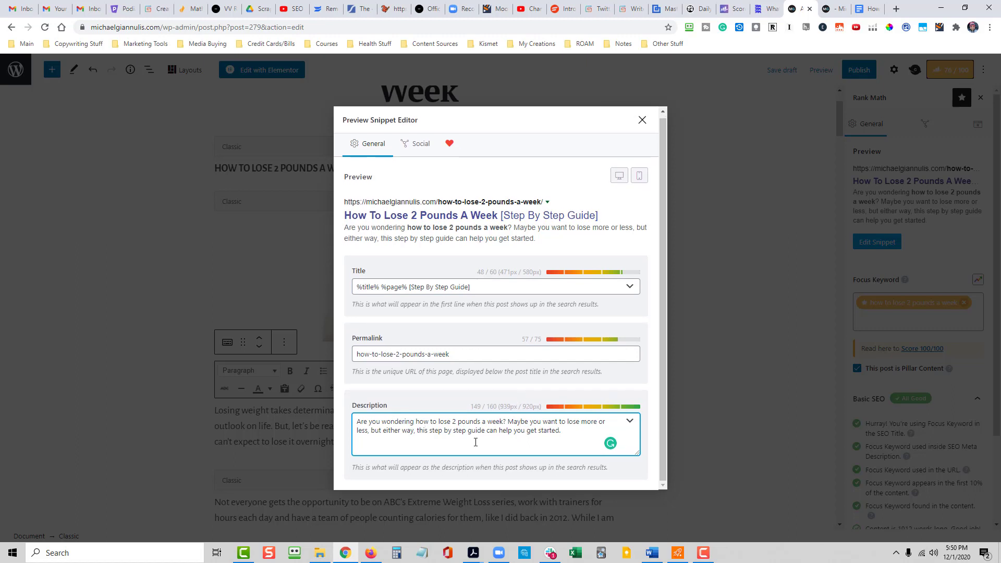
pyautogui.click(643, 121)
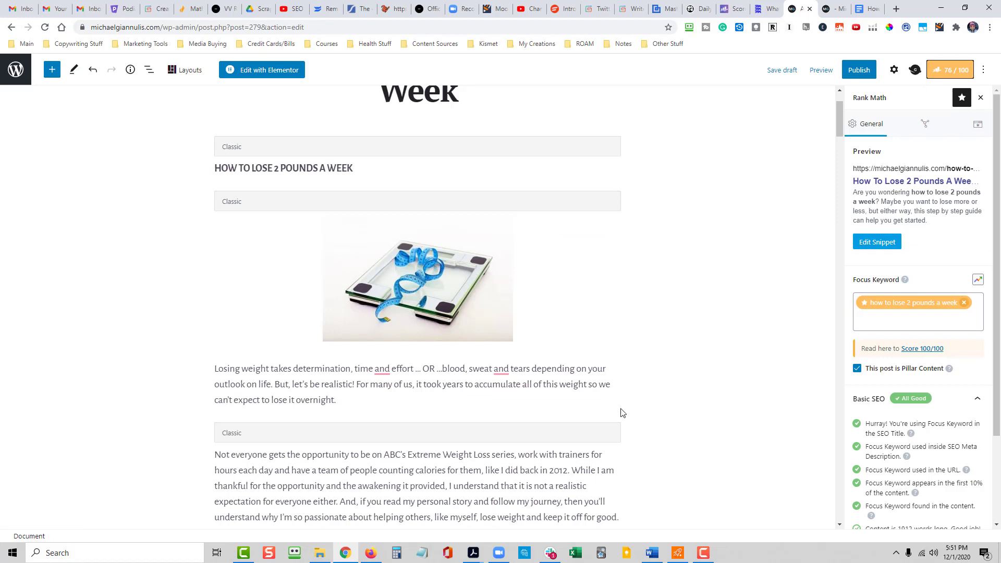
pyautogui.scroll(1, 621, 412)
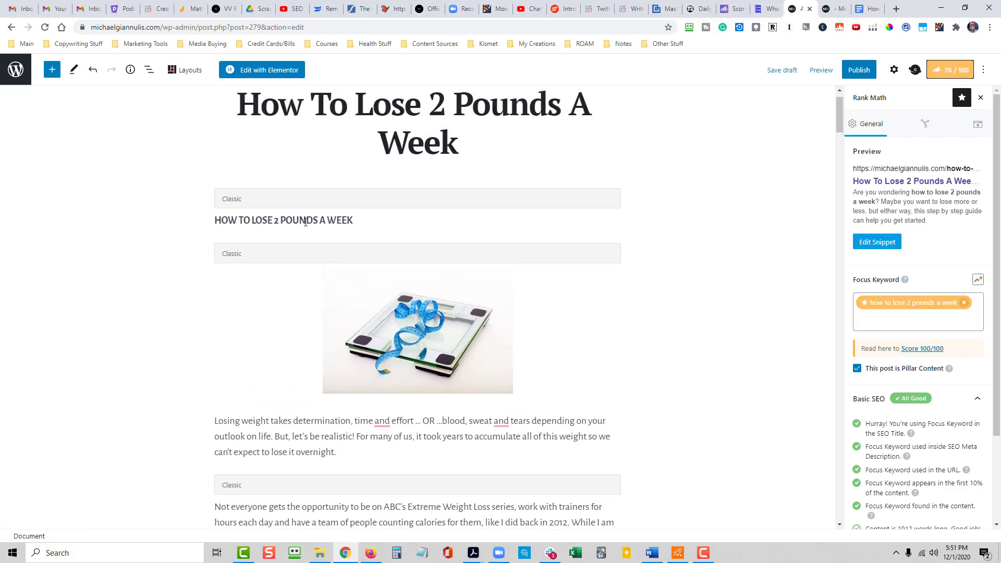
pyautogui.scroll(1, 624, 371)
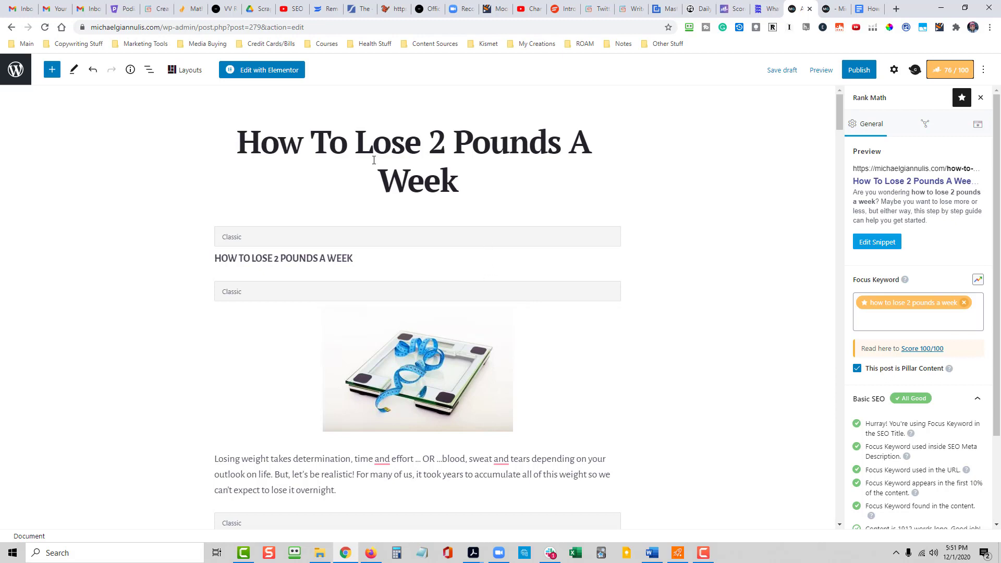
pyautogui.click(358, 151)
pyautogui.moveTo(459, 183); pyautogui.dragTo(248, 140)
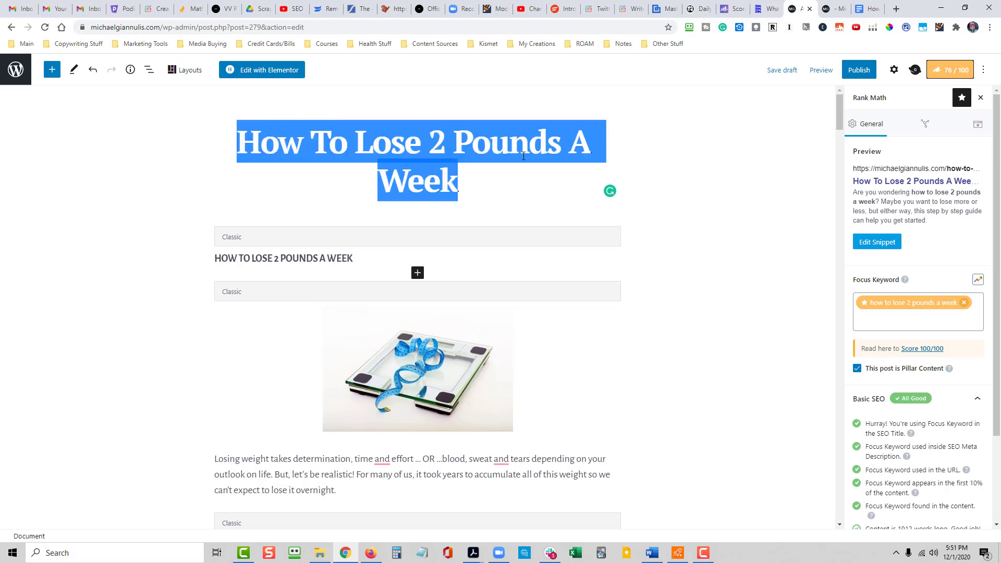
pyautogui.click(730, 380)
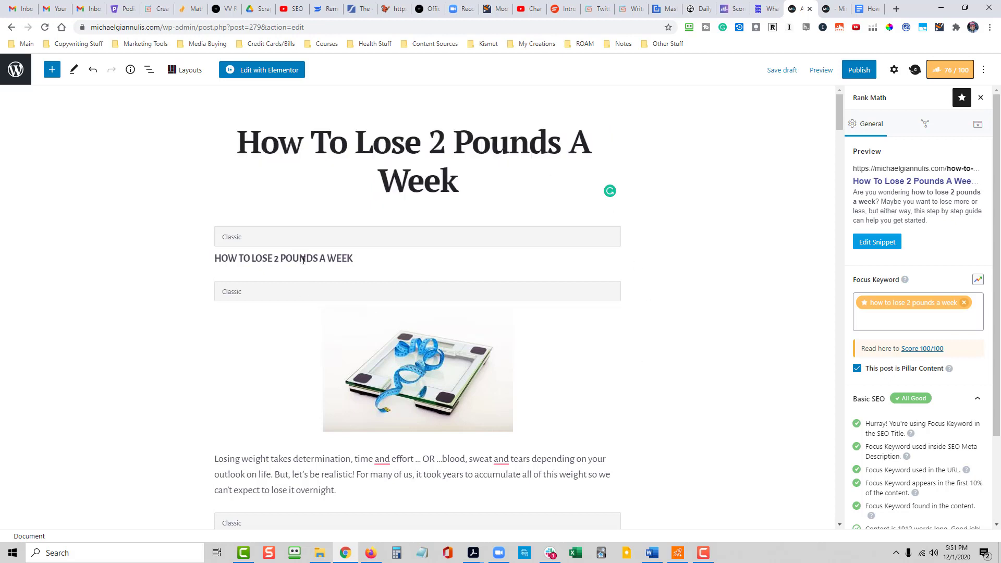
# - Format the "HOW TO LOSE 2 POUNDS A WEEK" line above the scale image as Heading 2
pyautogui.click(306, 260)
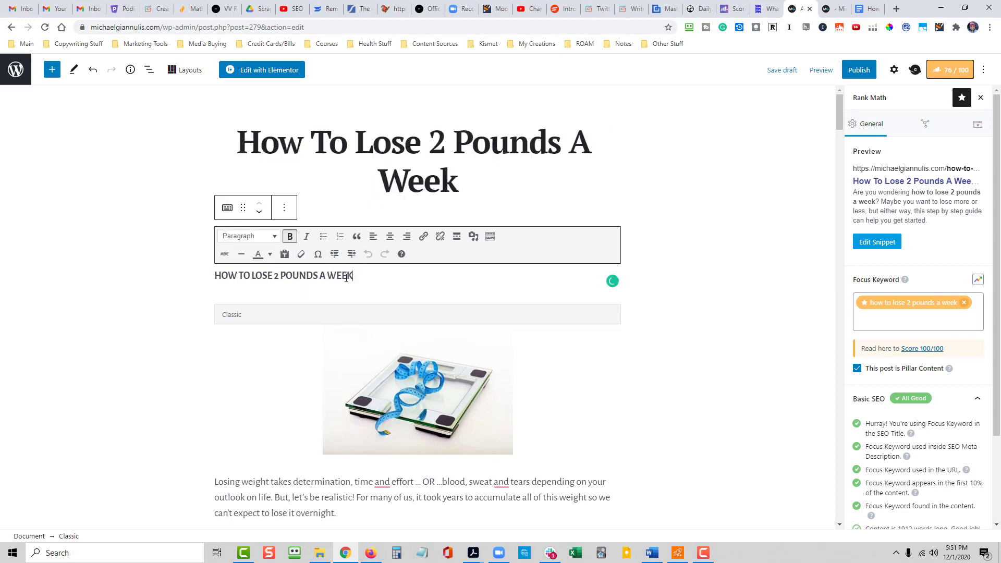
pyautogui.moveTo(346, 278); pyautogui.dragTo(213, 275)
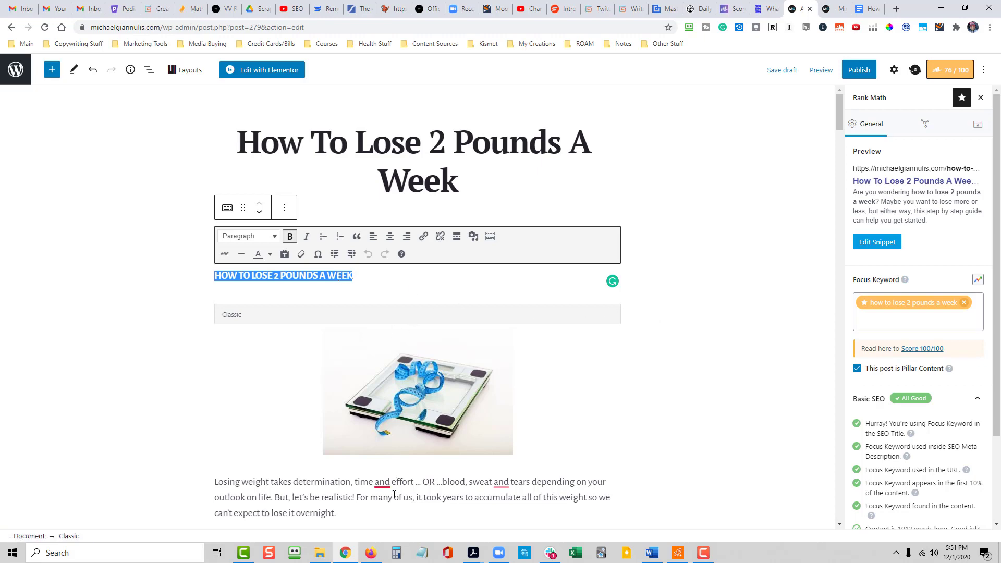
pyautogui.scroll(-7, 666, 427)
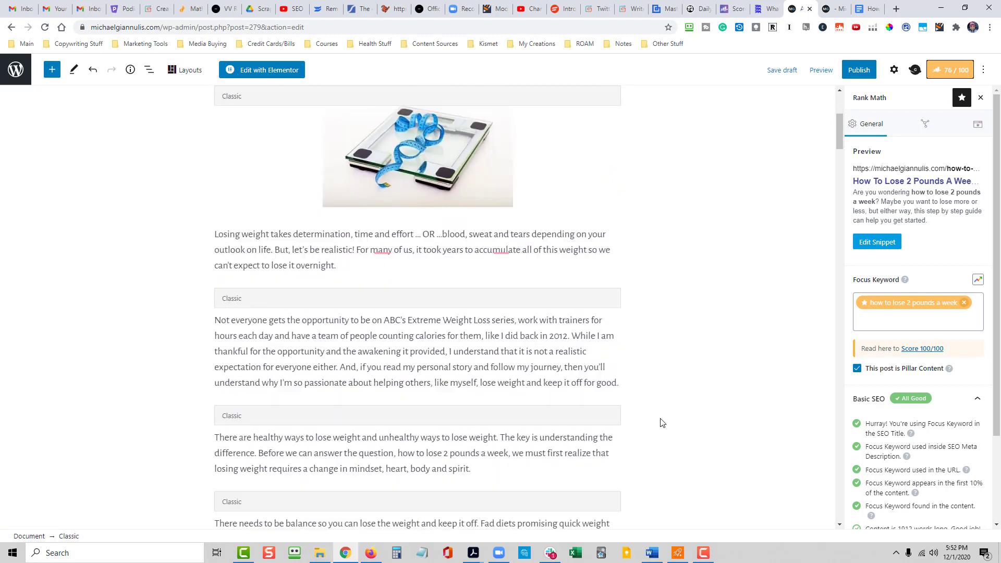
pyautogui.scroll(-5, 392, 343)
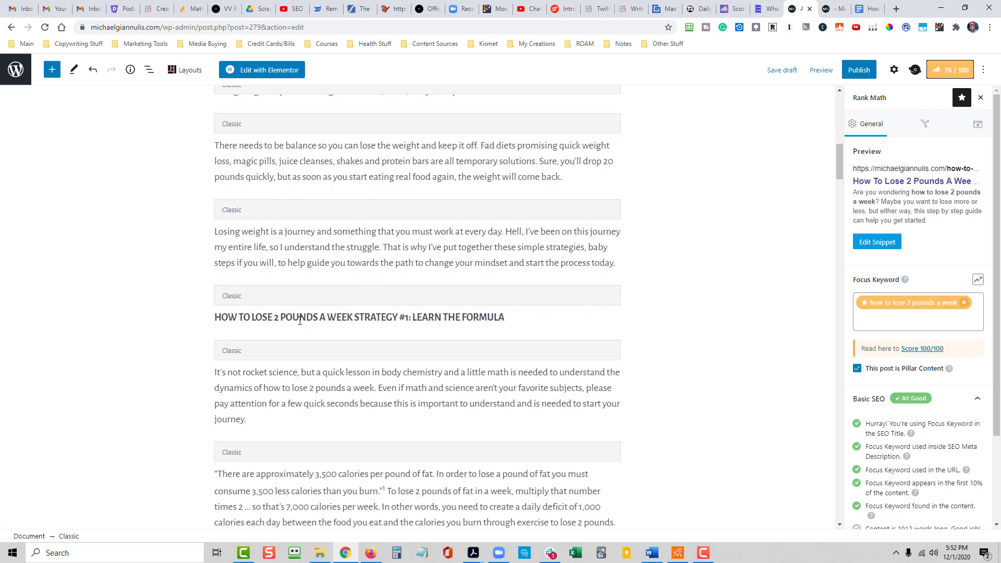
pyautogui.scroll(12, 364, 331)
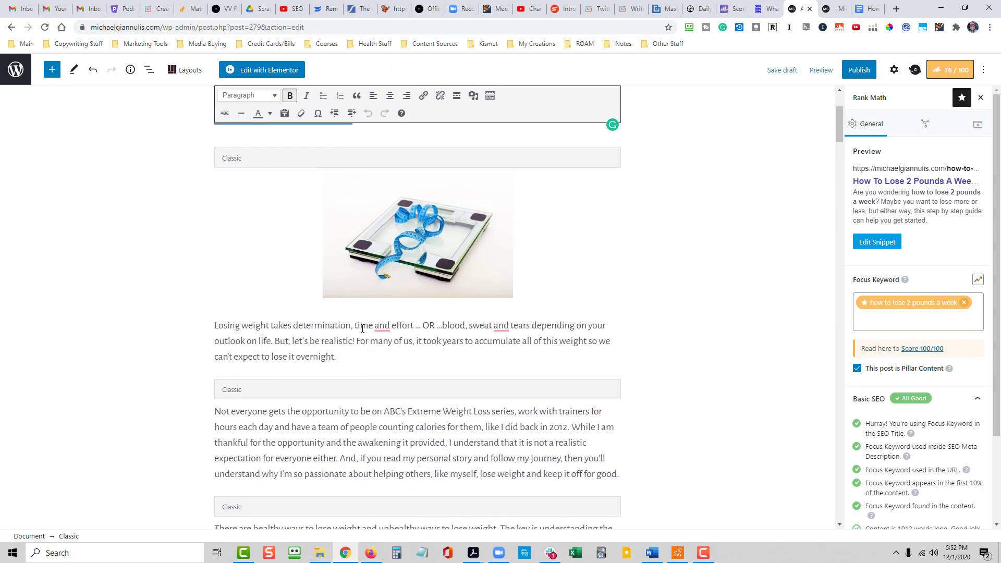
pyautogui.click(752, 352)
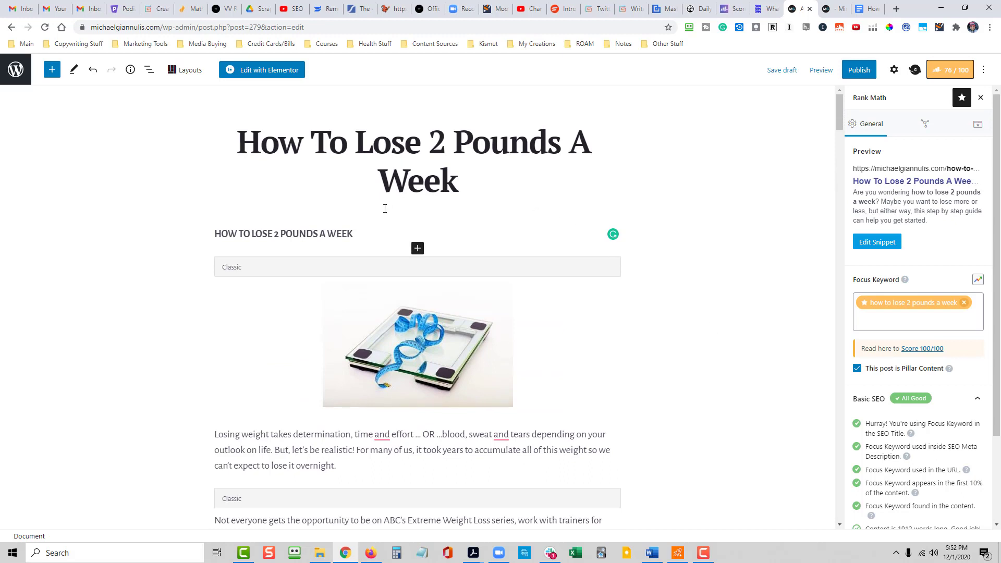
pyautogui.click(349, 234)
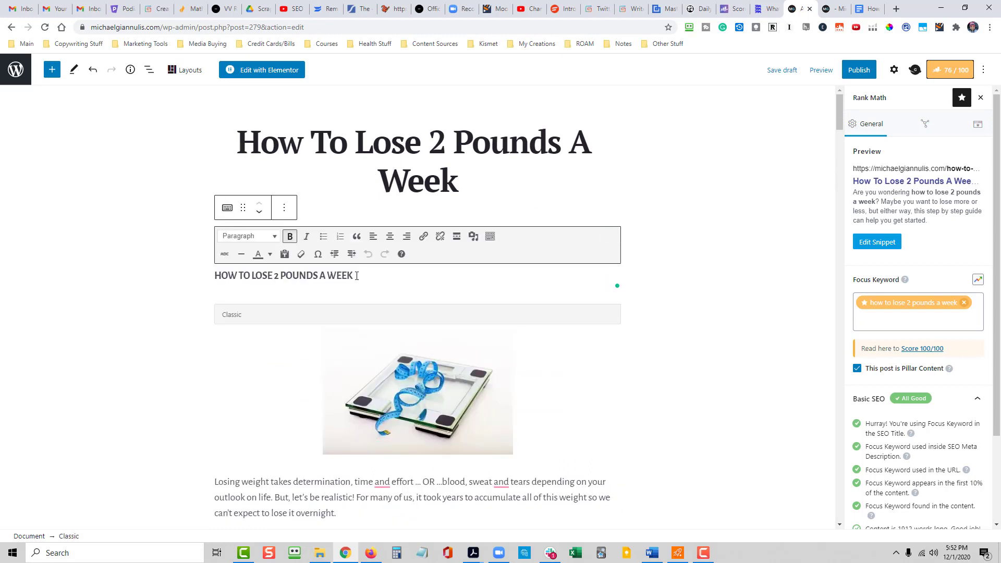
pyautogui.moveTo(353, 275); pyautogui.dragTo(213, 276)
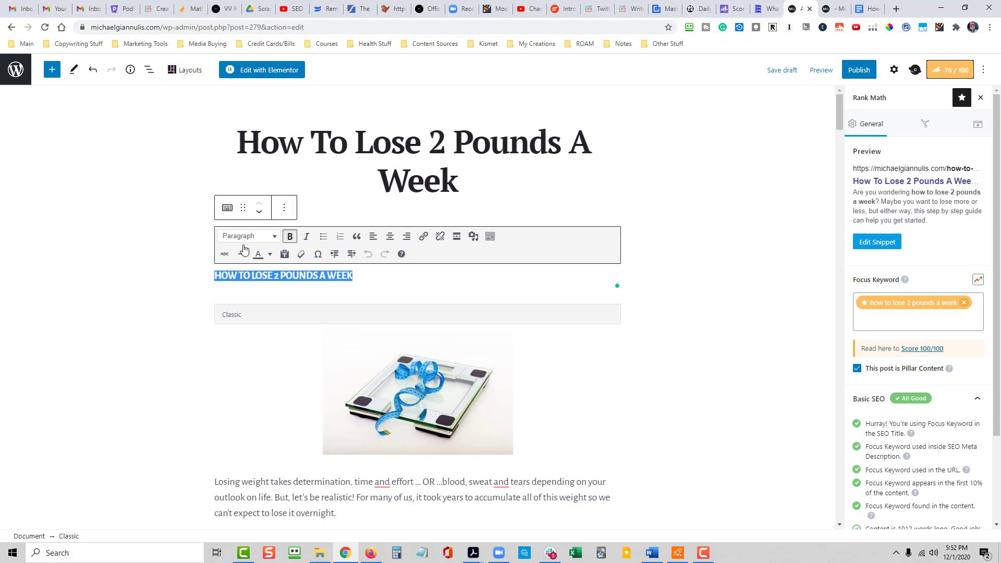
pyautogui.click(275, 237)
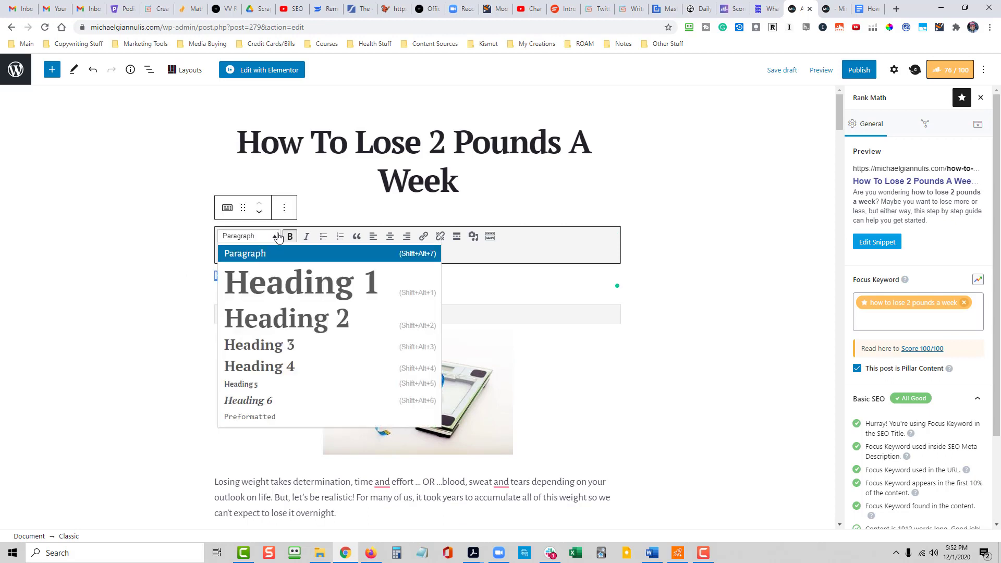
pyautogui.click(320, 327)
pyautogui.click(688, 365)
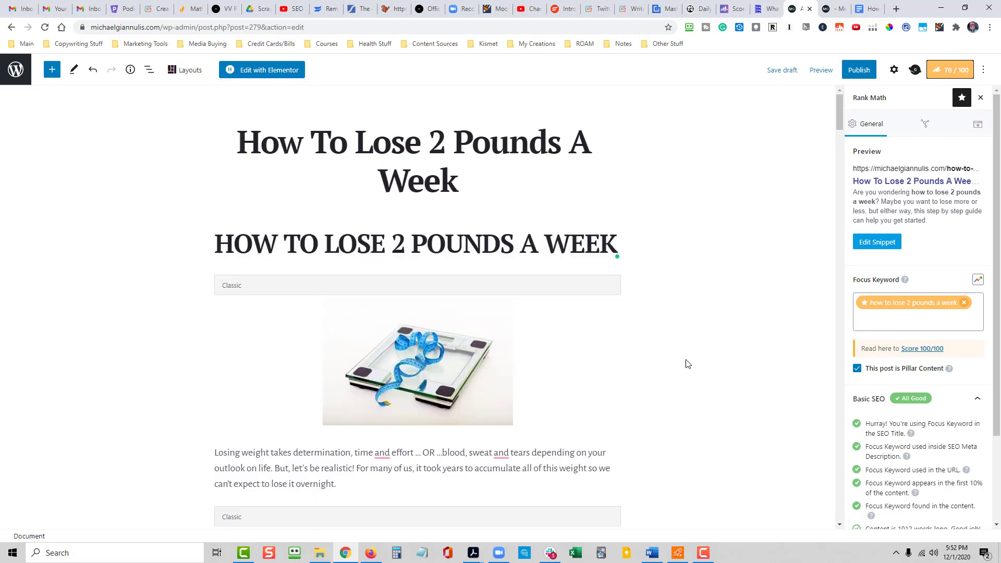
# - Change the opening words of the heading above the image from all capitals to "How To Lose"
pyautogui.click(217, 243)
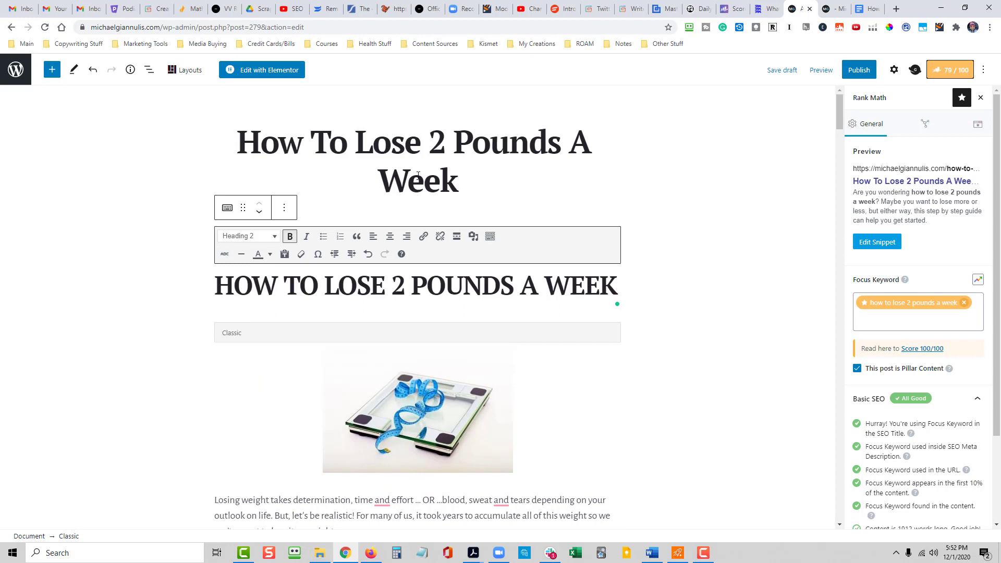
pyautogui.click(273, 278)
pyautogui.moveTo(276, 282); pyautogui.dragTo(241, 279)
pyautogui.write('ow')
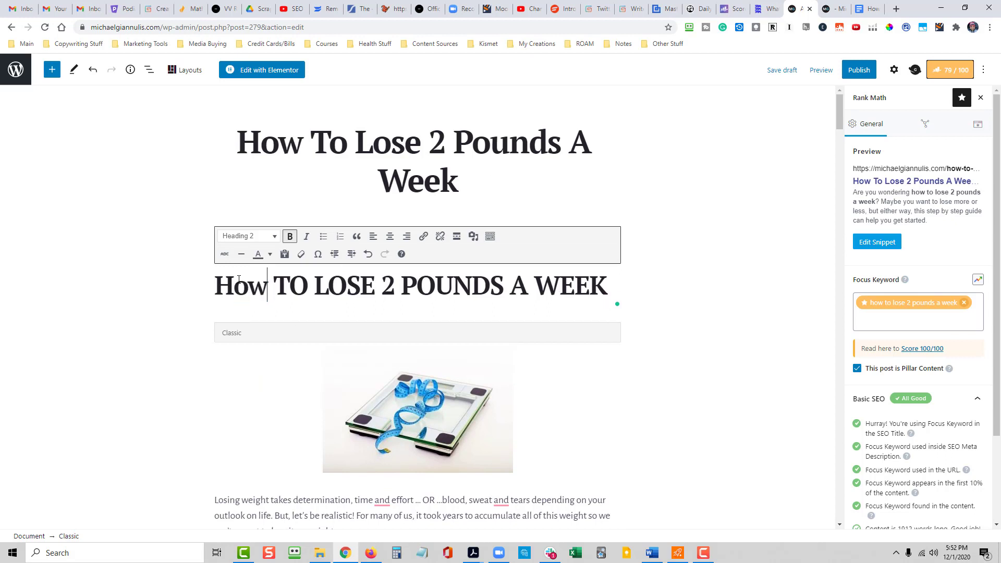
pyautogui.moveTo(307, 285); pyautogui.dragTo(298, 286)
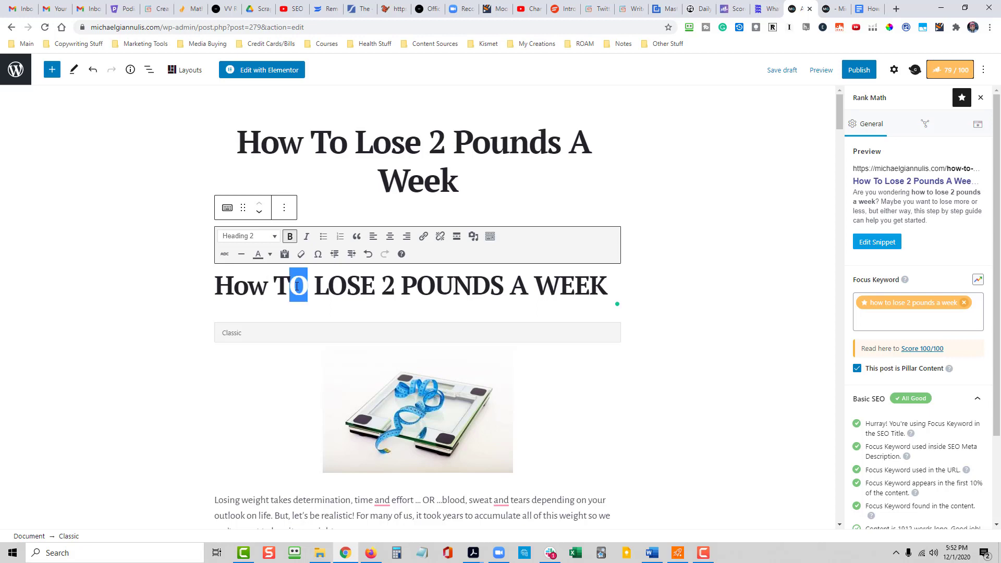
pyautogui.write('o')
pyautogui.moveTo(369, 284); pyautogui.dragTo(326, 286)
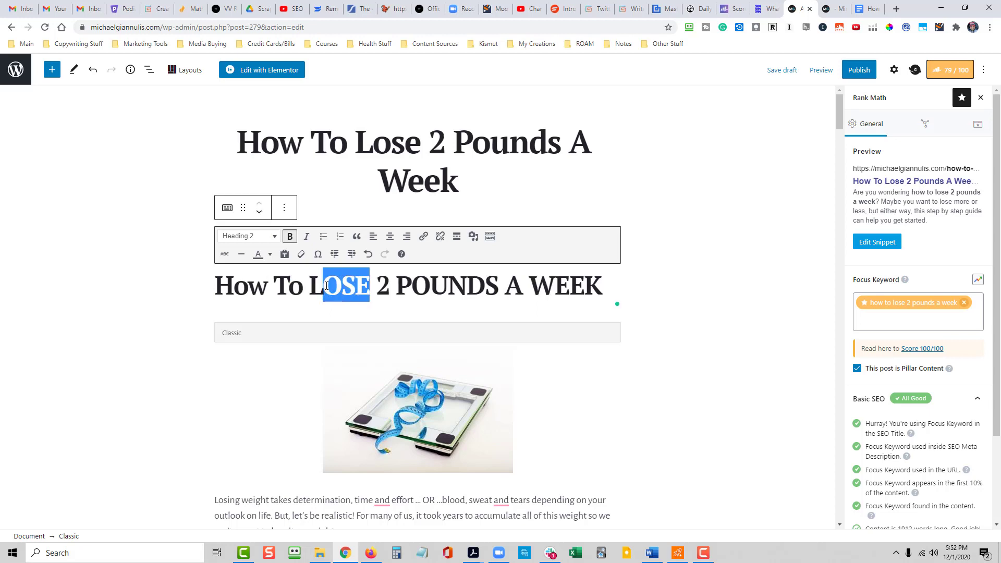
pyautogui.write('ose')
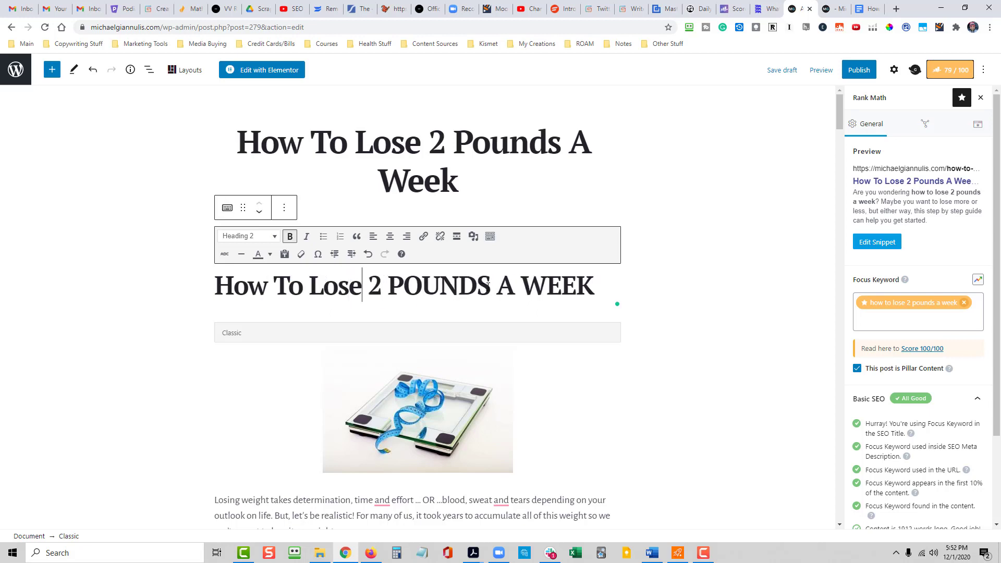
# - Change the rest of that heading to title case so it ends with "Pounds A Week"
pyautogui.moveTo(490, 285); pyautogui.dragTo(408, 285)
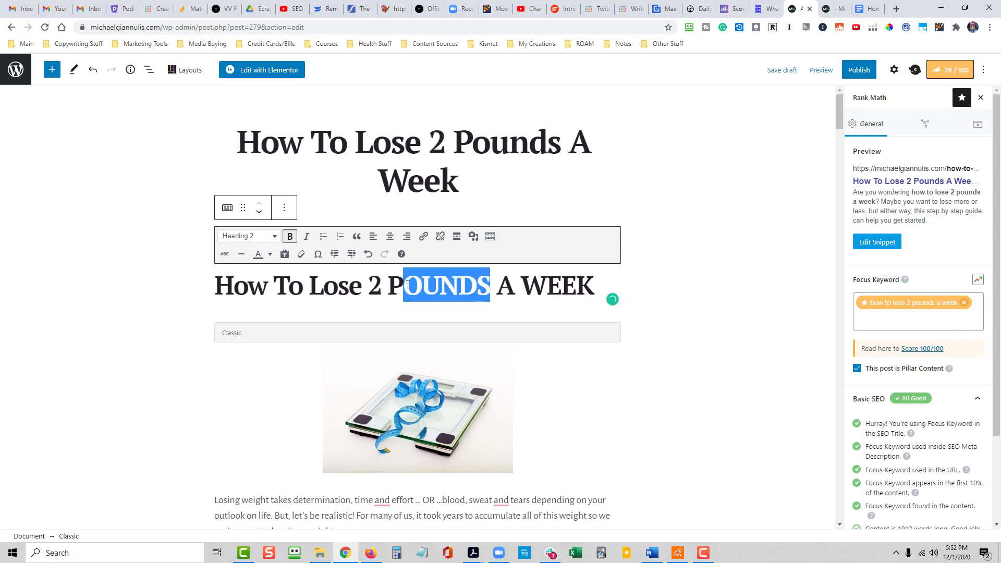
pyautogui.write('ounds')
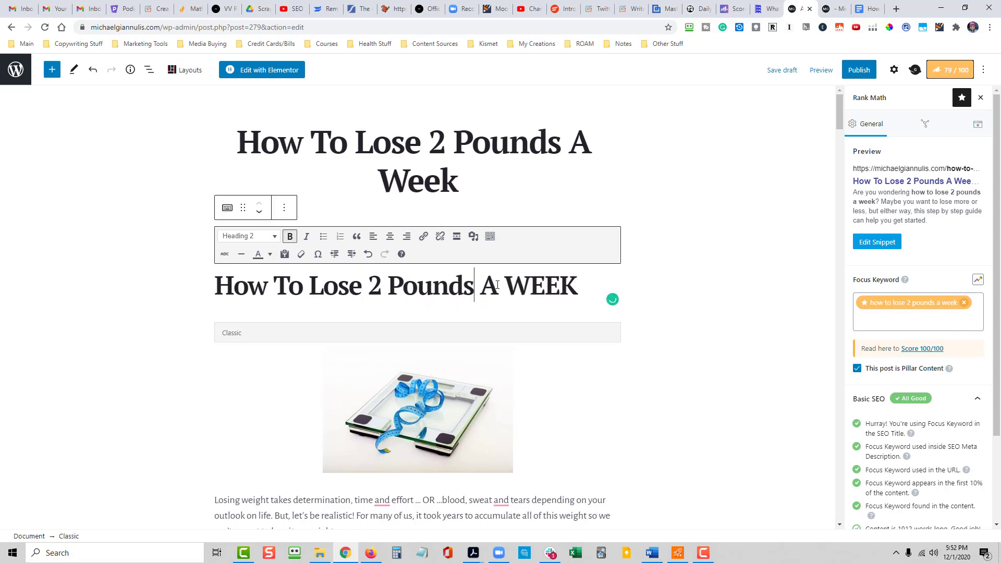
pyautogui.moveTo(497, 285); pyautogui.dragTo(477, 286)
pyautogui.write('a')
pyautogui.moveTo(574, 286); pyautogui.dragTo(483, 294)
pyautogui.write('eek')
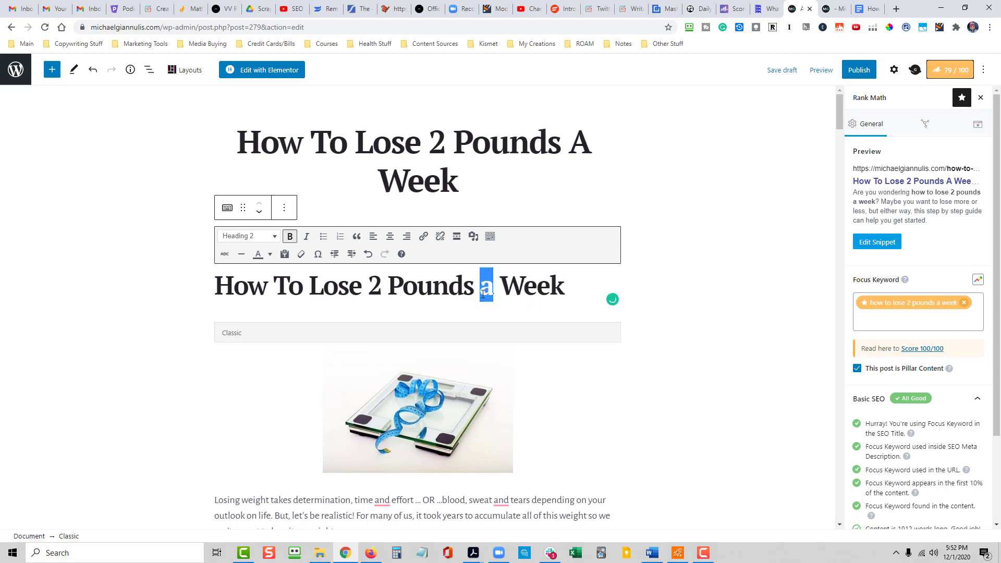
pyautogui.write('A')
# - Add "[Step By Step Guide]" to the end of the heading above the image
pyautogui.click(590, 283)
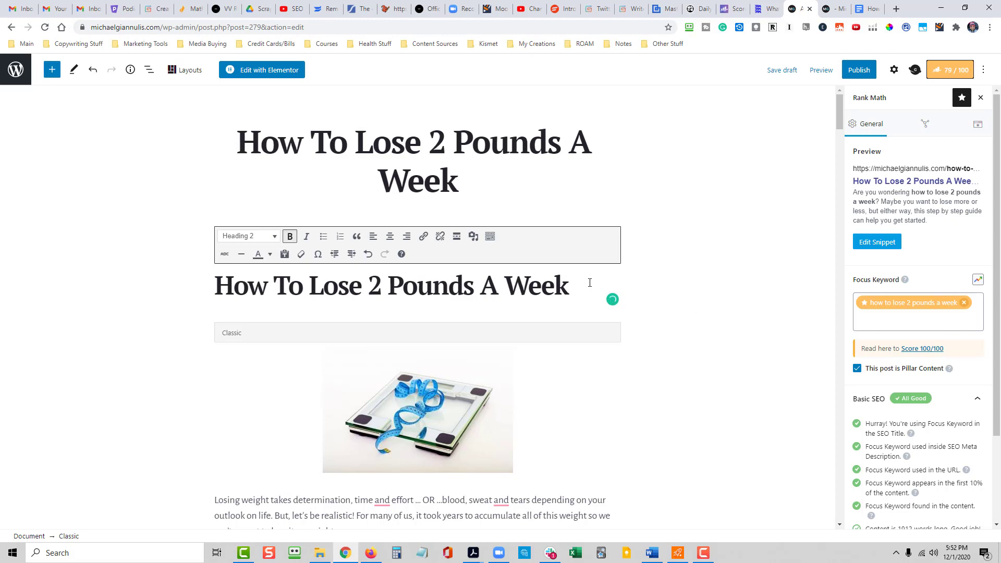
pyautogui.write('[Step By Ste')
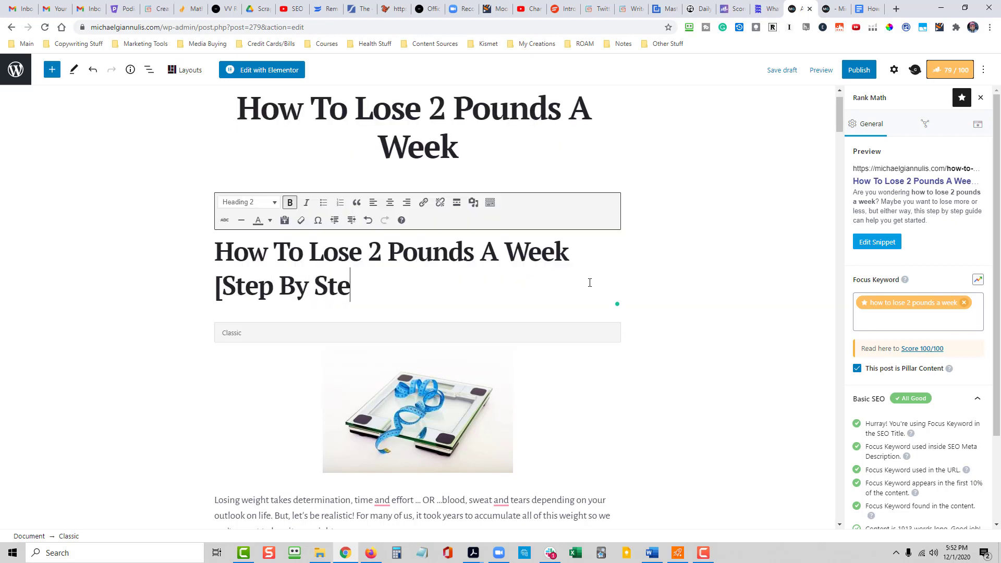
pyautogui.write('p Guide')
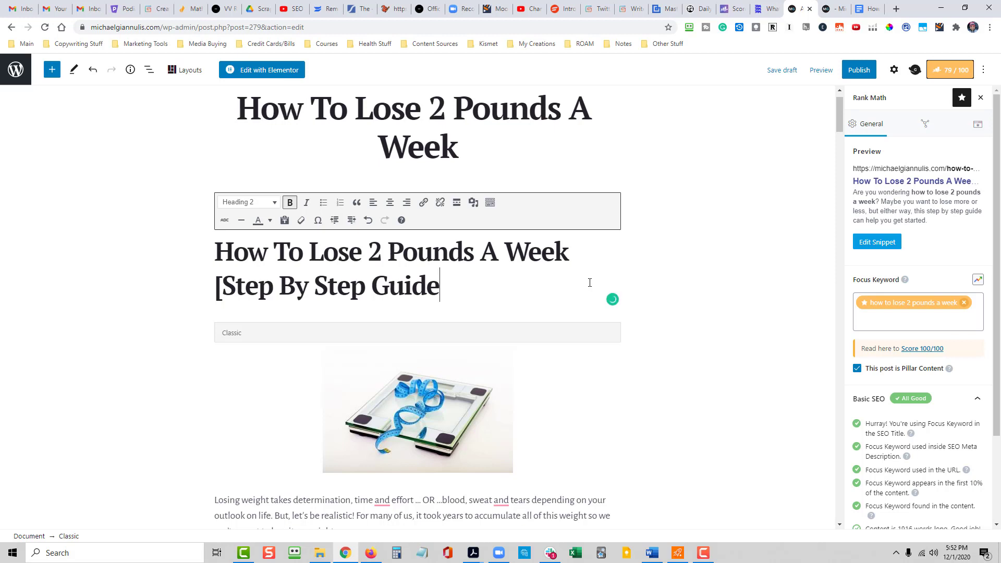
pyautogui.write(']')
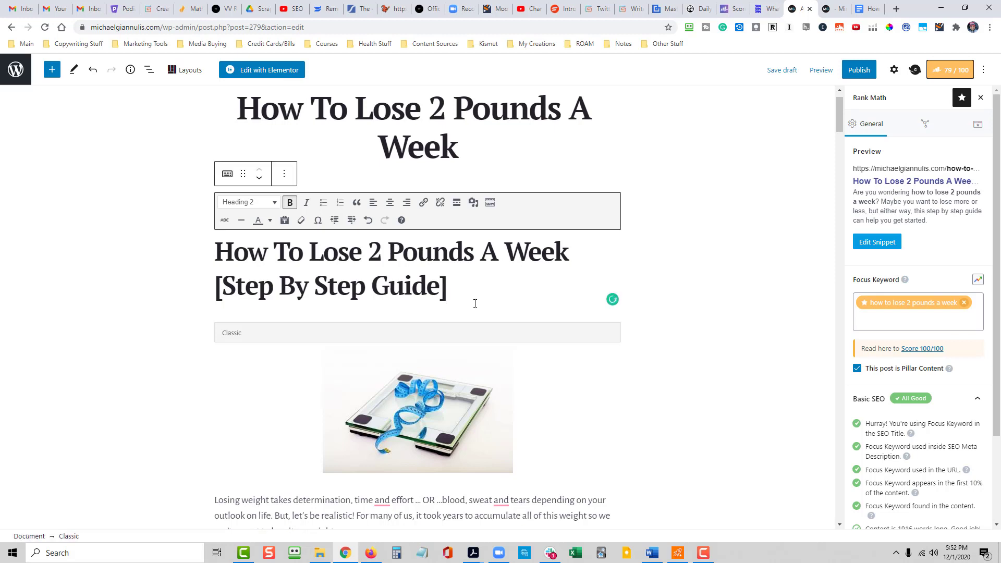
# - Center the whole "How To Lose 2 Pounds A Week [Step By Step Guide]" heading
pyautogui.moveTo(462, 294); pyautogui.dragTo(214, 250)
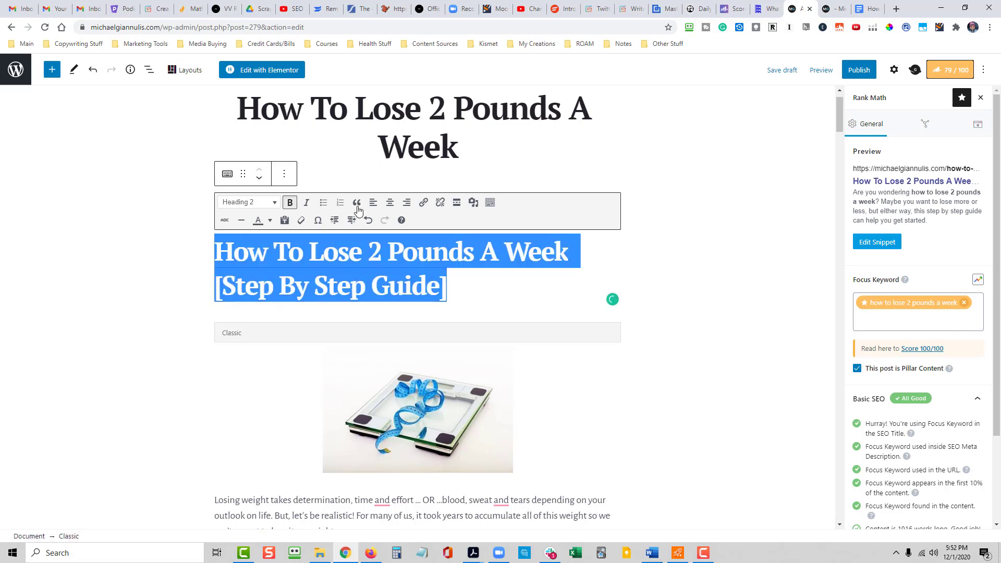
pyautogui.click(390, 203)
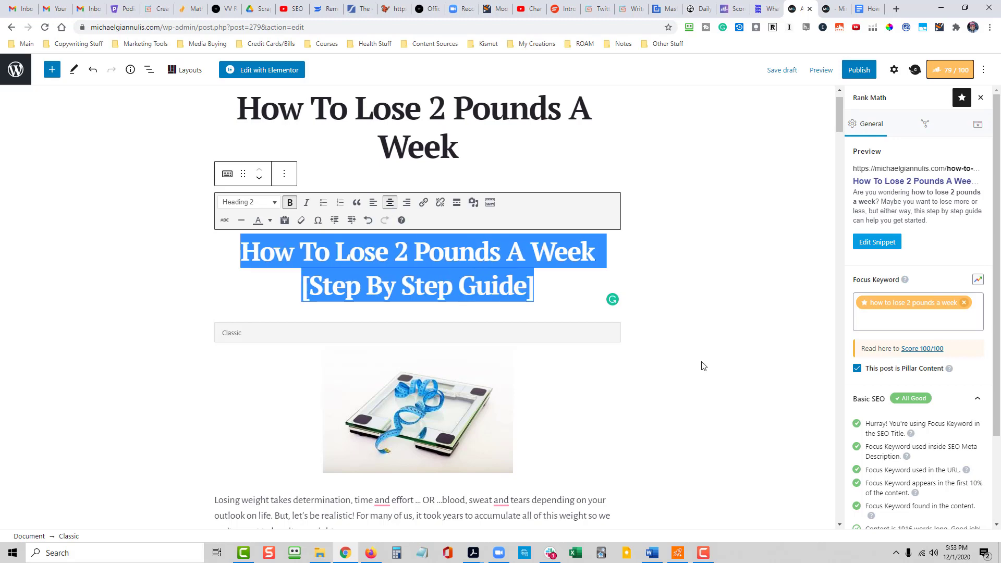
pyautogui.click(702, 365)
# - Accept the suggested comma before "and tears" in the first paragraph below the image
pyautogui.scroll(-3, 675, 407)
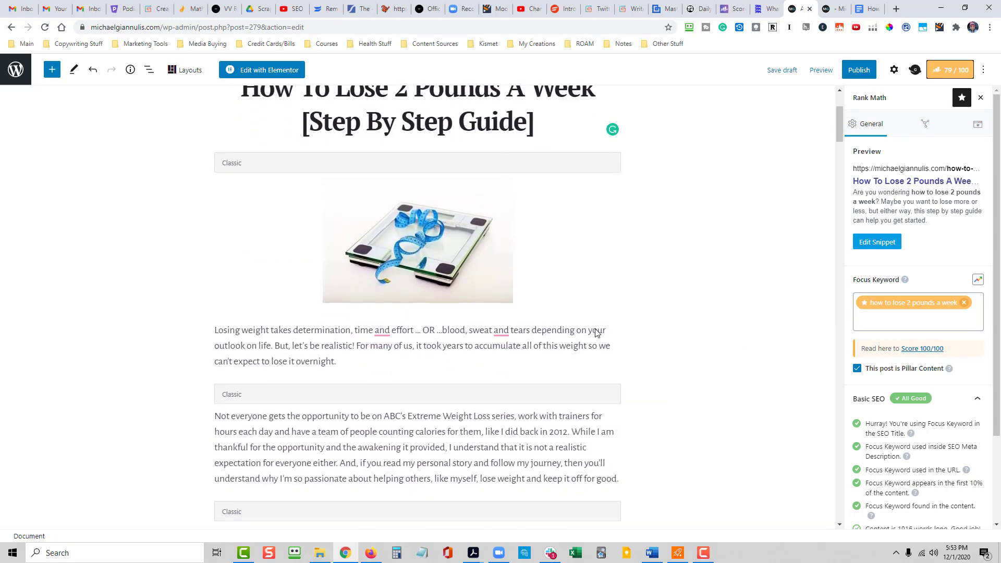
pyautogui.click(500, 331)
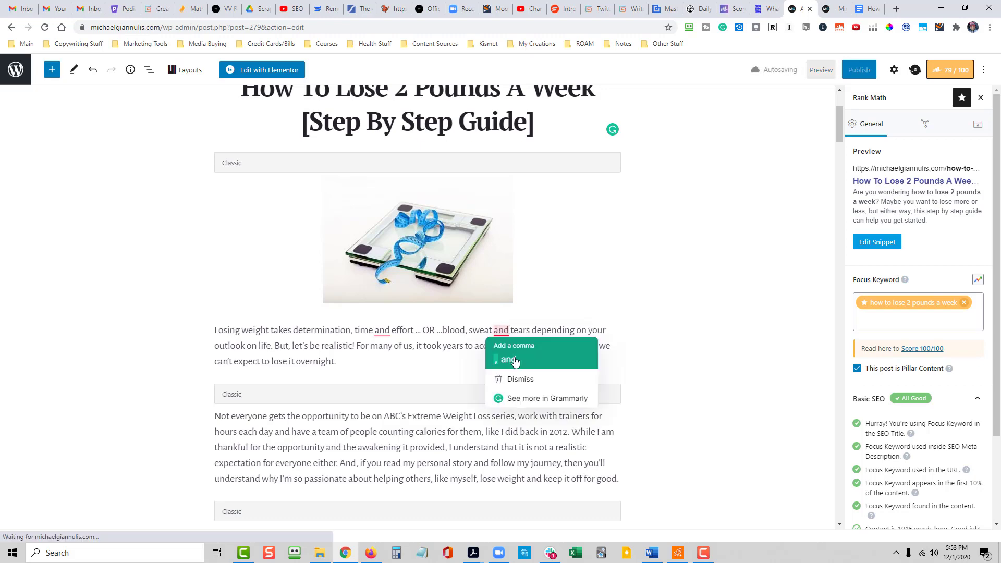
pyautogui.click(515, 360)
# - Format the "HOW TO LOSE 2 POUNDS A WEEK STRATEGY #1: LEARN THE FORMULA" line as Heading 2
pyautogui.scroll(-2, 423, 426)
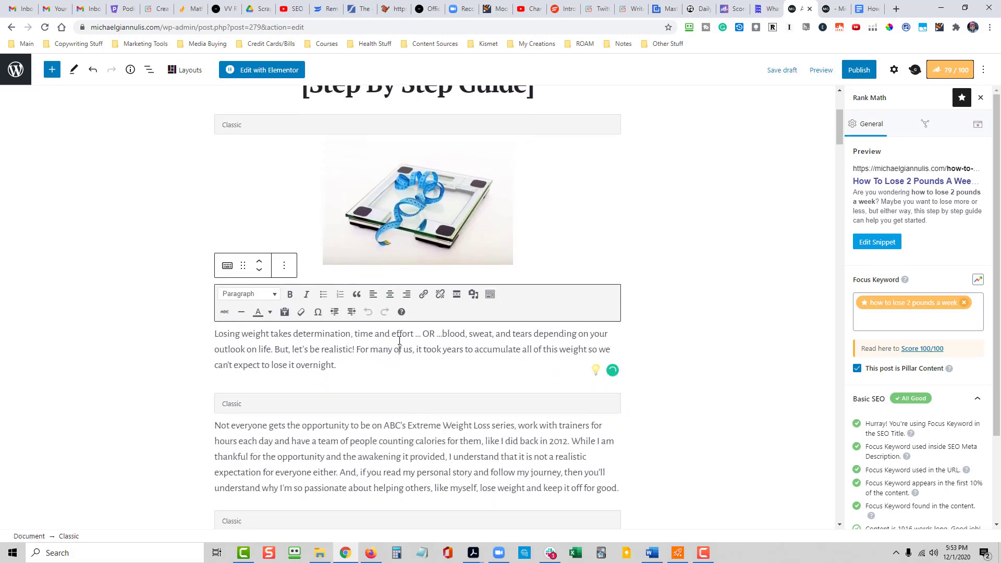
pyautogui.scroll(-7, 678, 307)
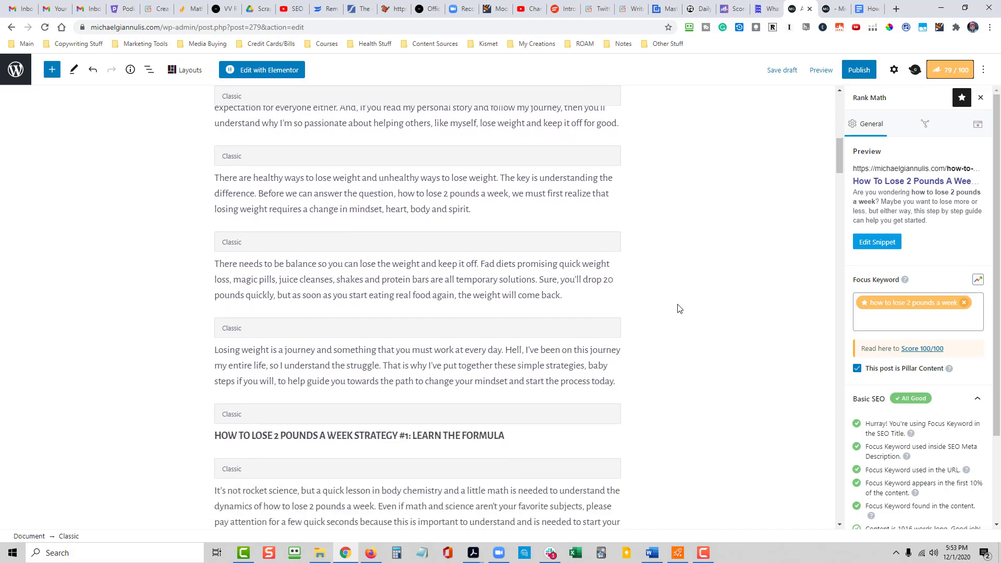
pyautogui.scroll(-2, 677, 308)
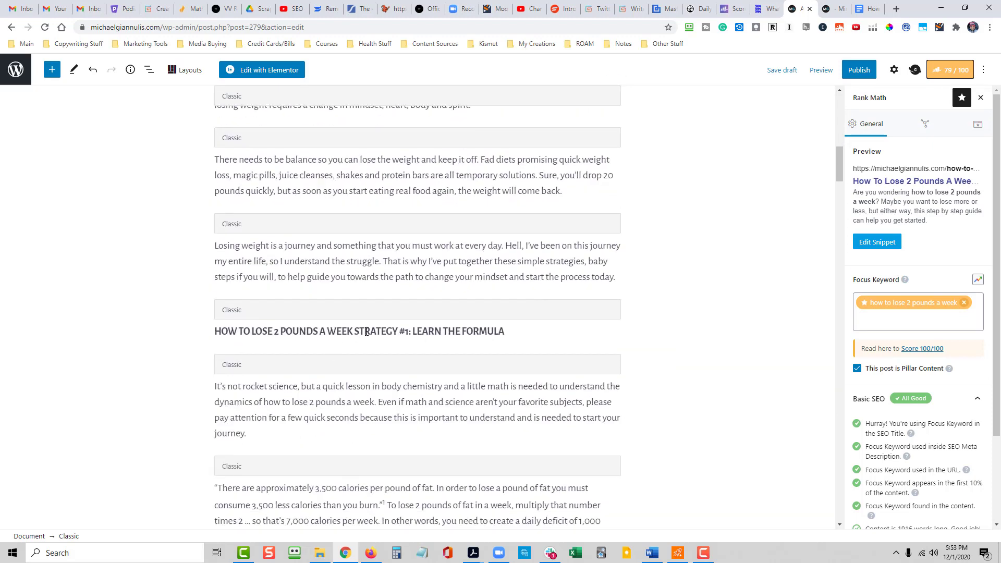
pyautogui.click(366, 331)
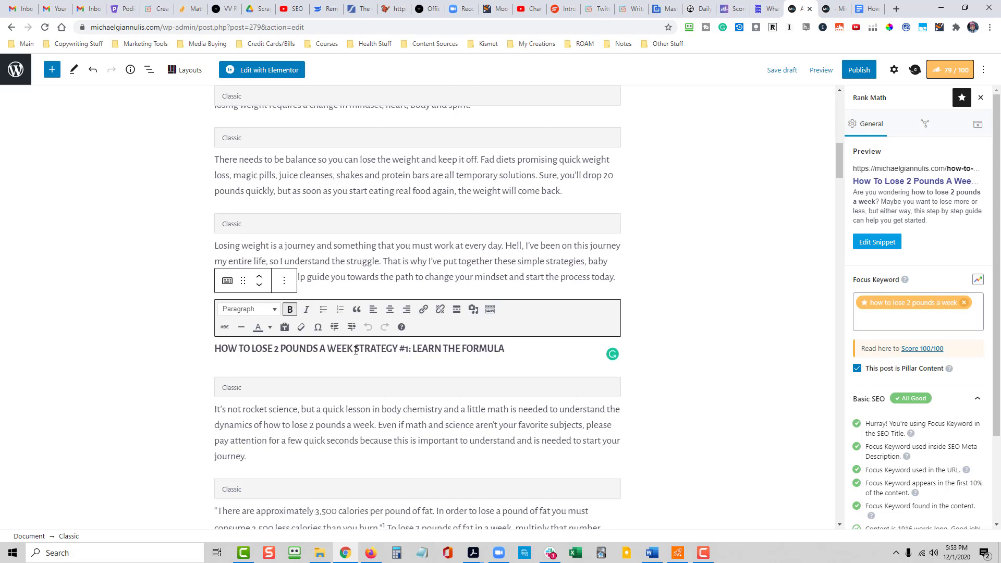
pyautogui.moveTo(355, 351); pyautogui.dragTo(216, 353)
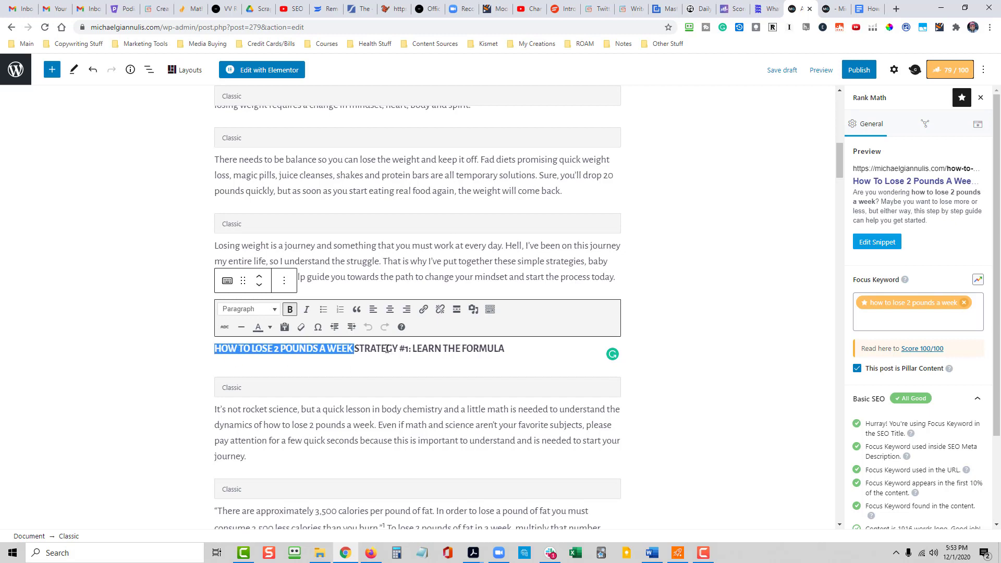
pyautogui.click(285, 365)
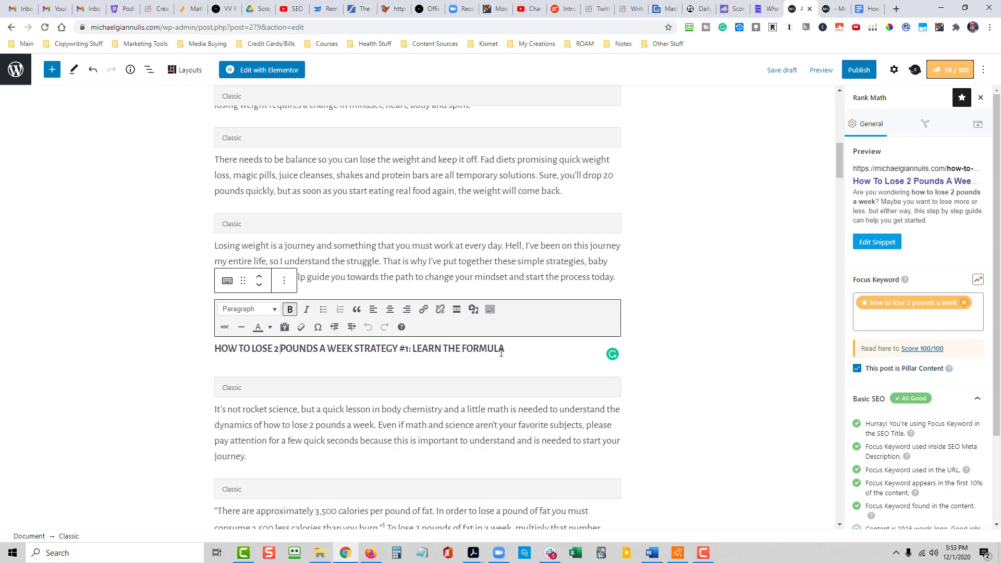
pyautogui.moveTo(487, 354); pyautogui.dragTo(213, 343)
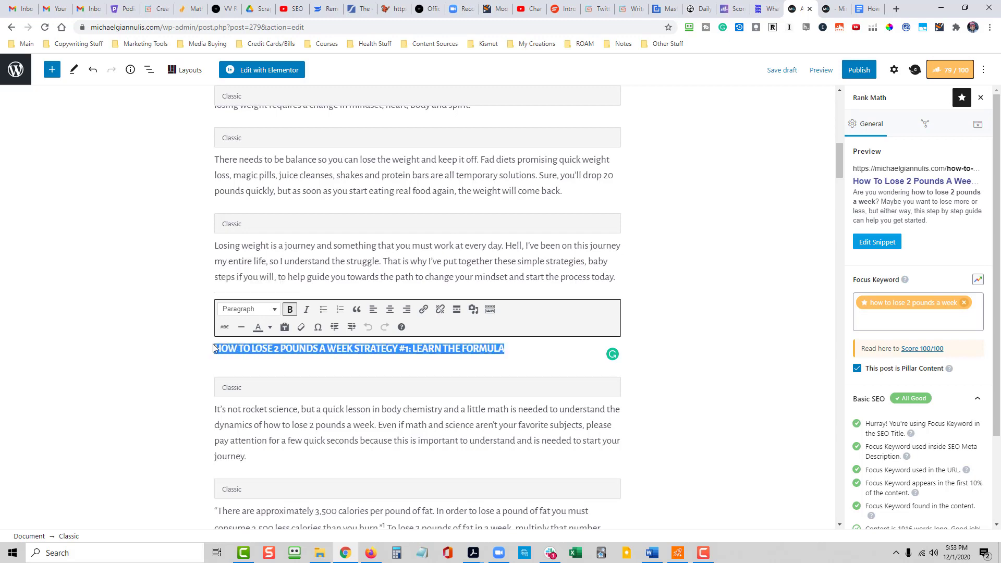
pyautogui.click(270, 308)
pyautogui.click(292, 388)
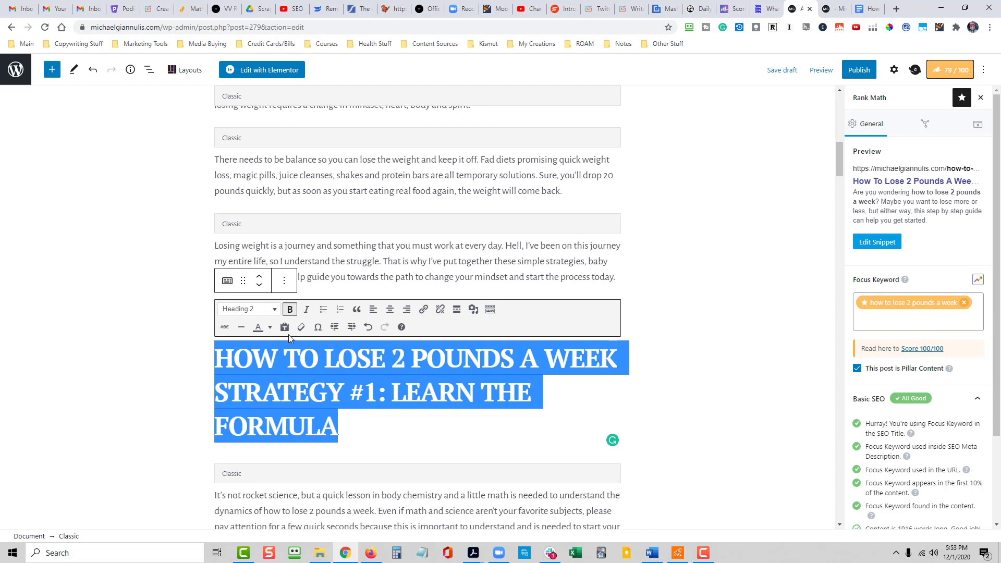
pyautogui.click(389, 423)
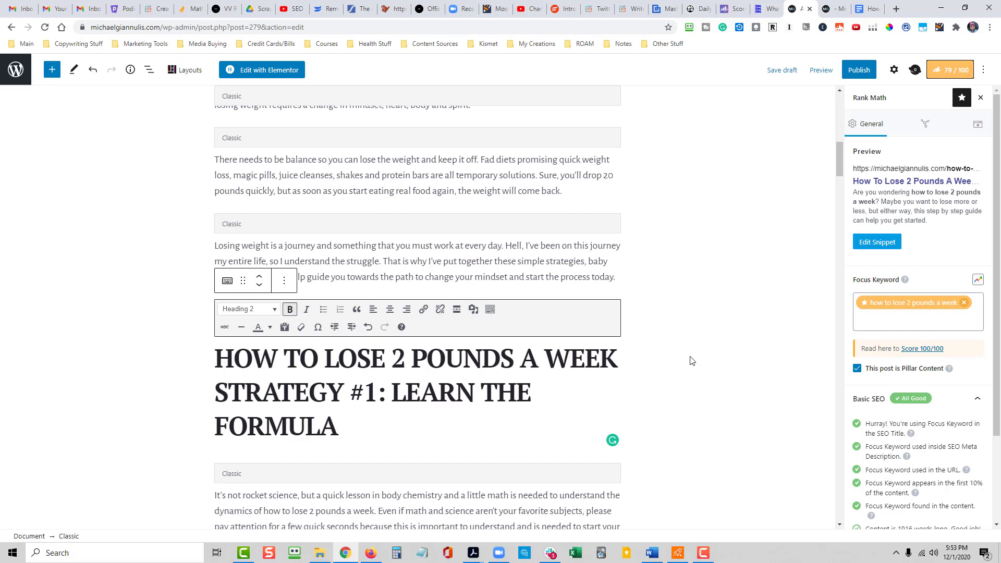
# - Center the whole "HOW TO LOSE 2 POUNDS A WEEK STRATEGY #1: LEARN THE FORMULA" heading
pyautogui.moveTo(339, 425); pyautogui.dragTo(217, 370)
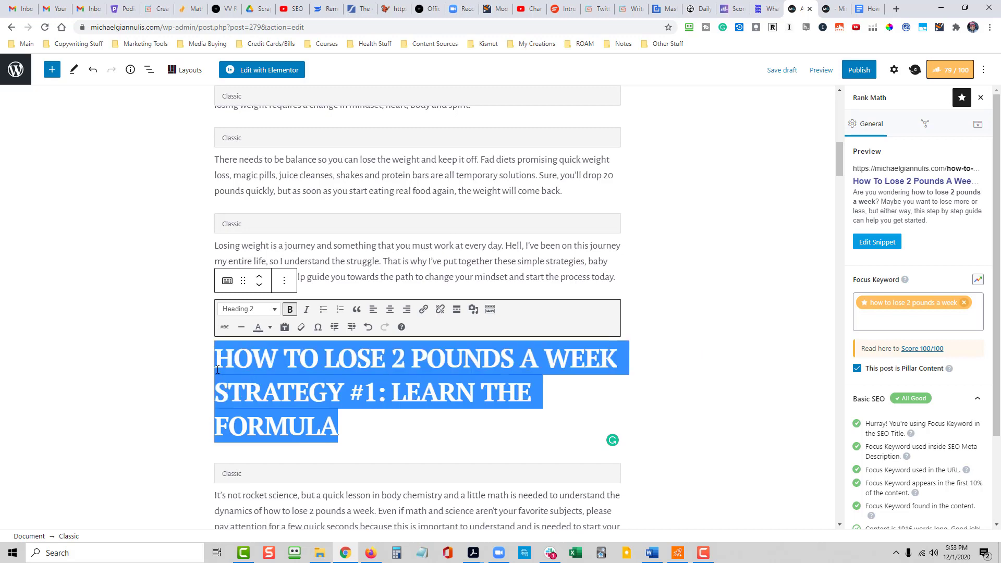
pyautogui.click(390, 309)
pyautogui.click(734, 391)
# - Format the "HOW TO LOSE 2 POUNDS A WEEK STRATEGY #2: UNDERSTAND FOOD" line as Heading 2 and center it
pyautogui.scroll(-6, 710, 387)
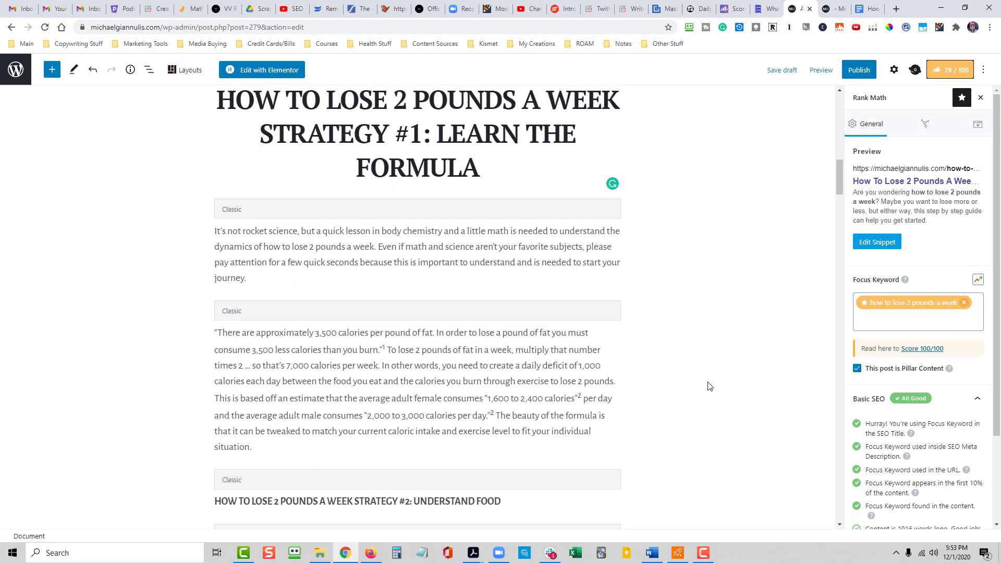
pyautogui.click(514, 401)
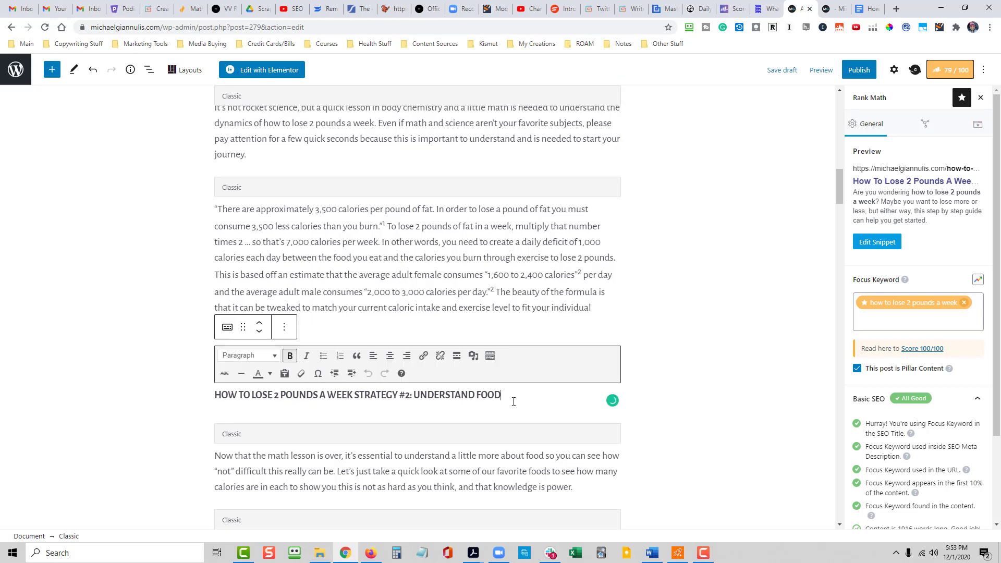
pyautogui.moveTo(514, 401); pyautogui.dragTo(432, 392)
pyautogui.click(239, 359)
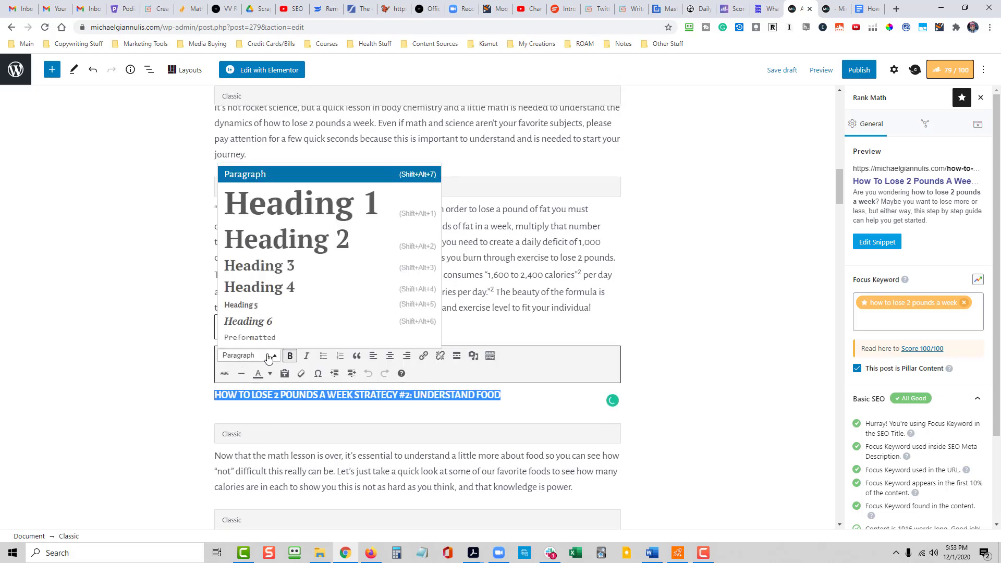
pyautogui.click(274, 241)
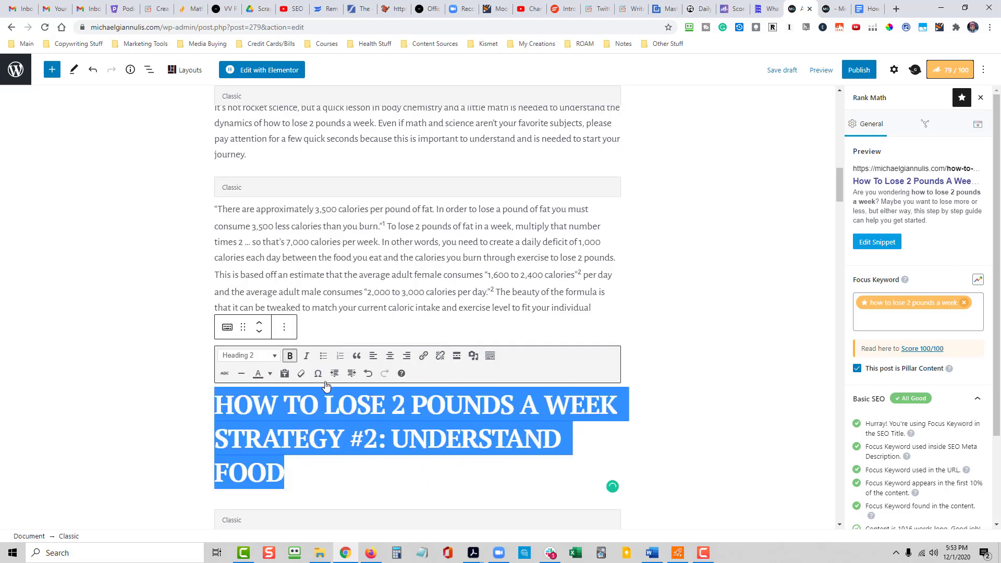
pyautogui.click(390, 355)
pyautogui.click(677, 392)
# - Format the "HOW TO LOSE 2 POUNDS A WEEK STRATEGY #3: GET REAL" line as Heading 2 and center it
pyautogui.scroll(-6, 673, 393)
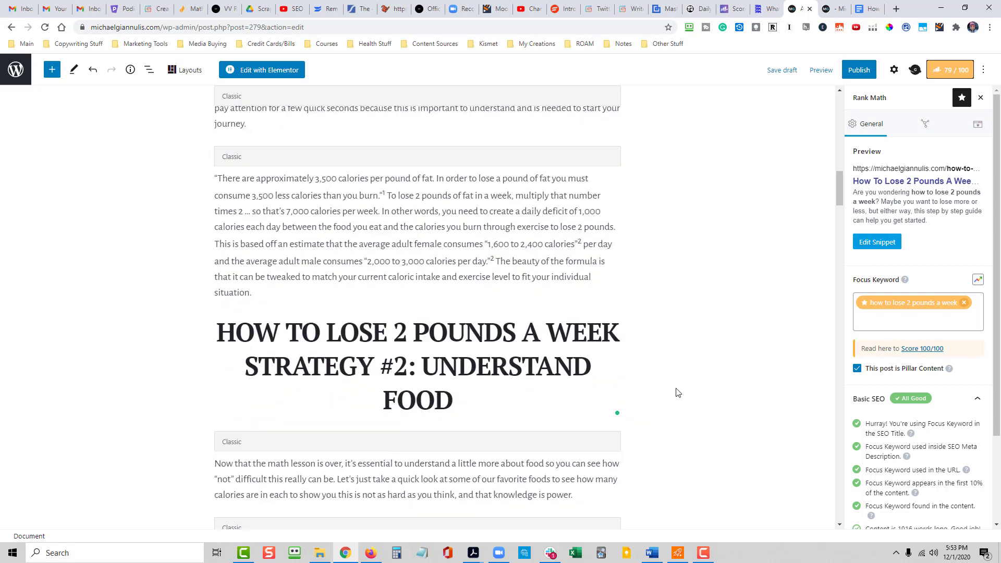
pyautogui.scroll(-1, 667, 393)
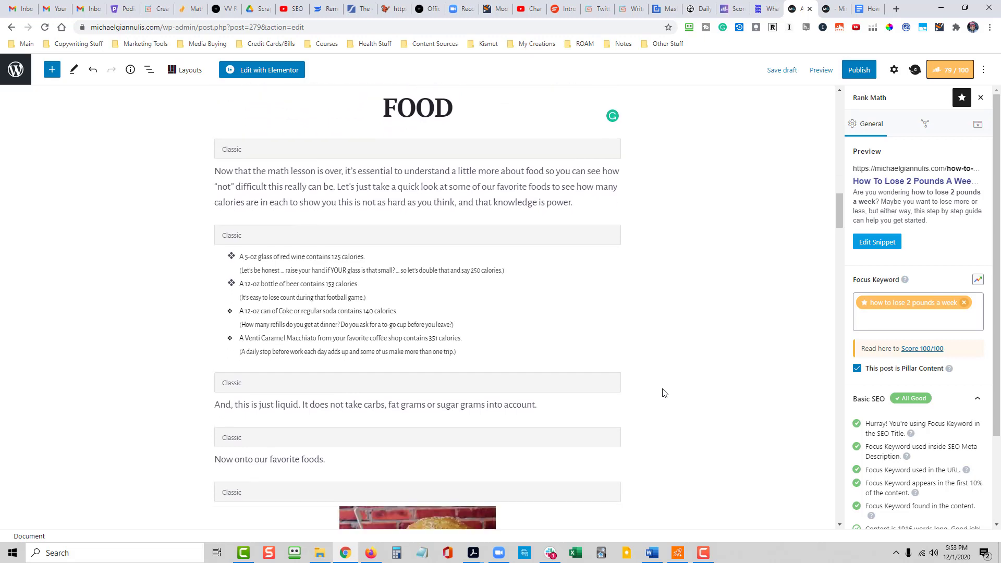
pyautogui.scroll(-4, 391, 213)
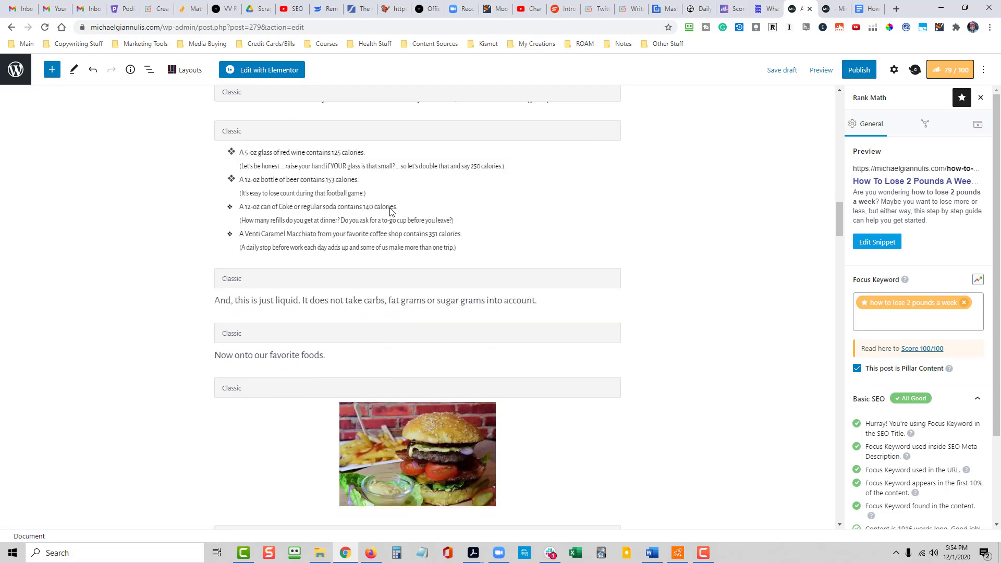
pyautogui.scroll(-4, 391, 212)
pyautogui.scroll(-2, 431, 167)
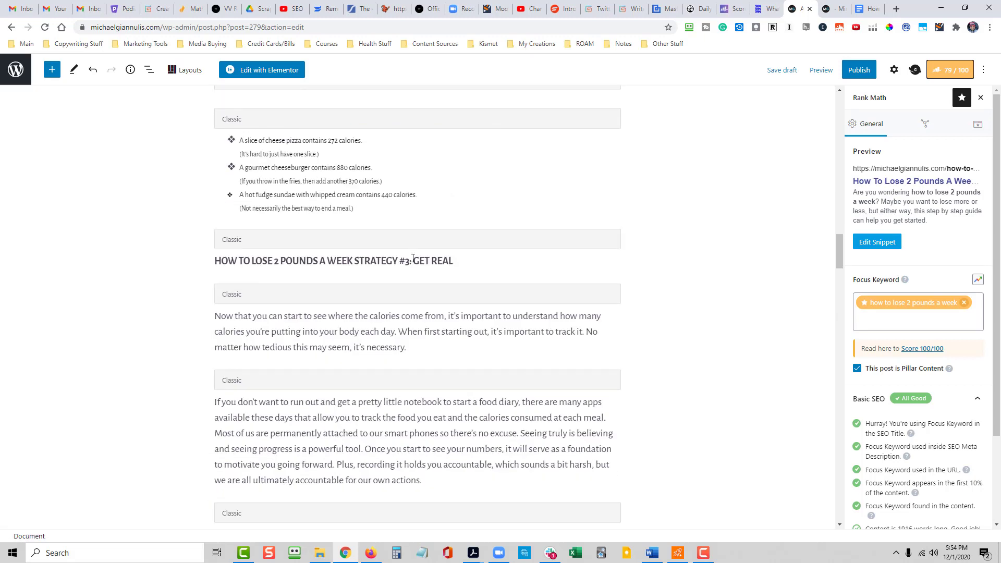
pyautogui.click(410, 262)
pyautogui.scroll(-10, 430, 244)
pyautogui.scroll(-4, 426, 250)
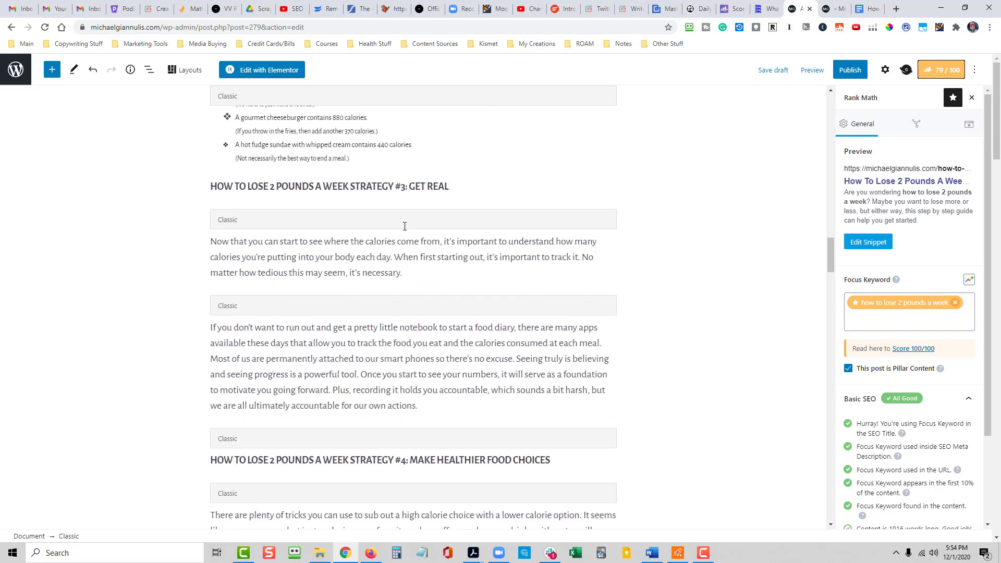
pyautogui.click(388, 192)
pyautogui.moveTo(452, 226); pyautogui.dragTo(209, 229)
pyautogui.click(262, 189)
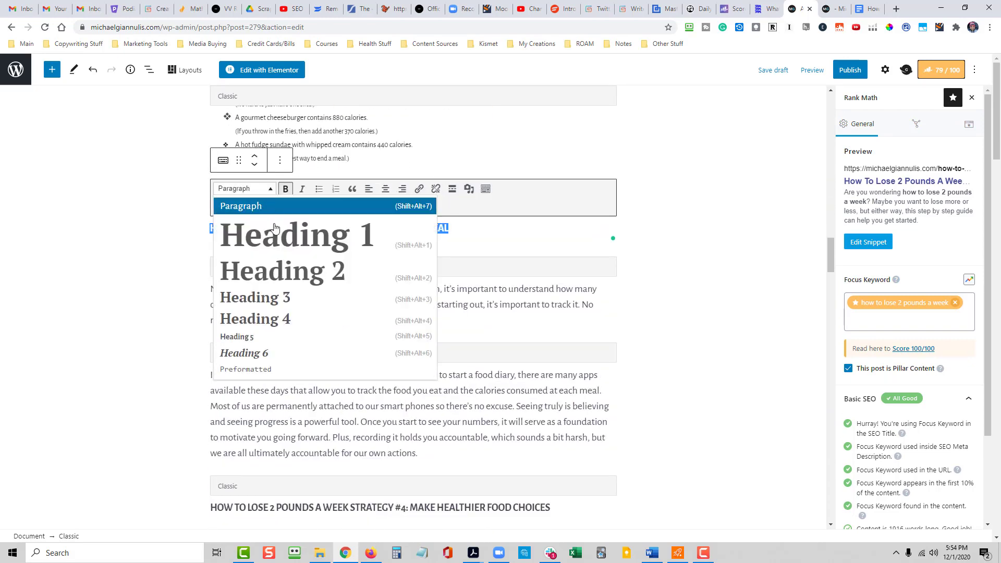
pyautogui.click(281, 271)
pyautogui.click(388, 192)
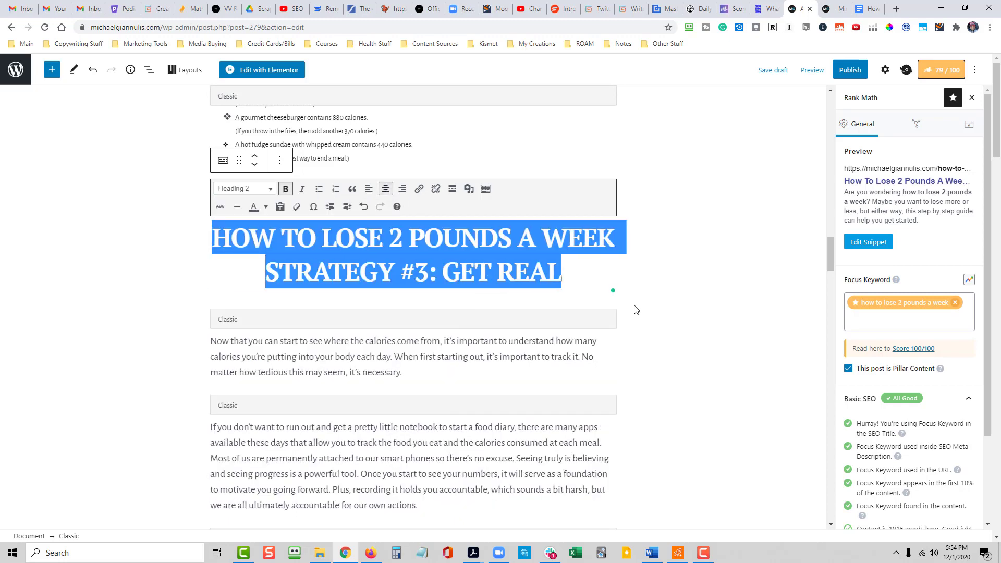
pyautogui.scroll(-5, 671, 333)
pyautogui.click(420, 296)
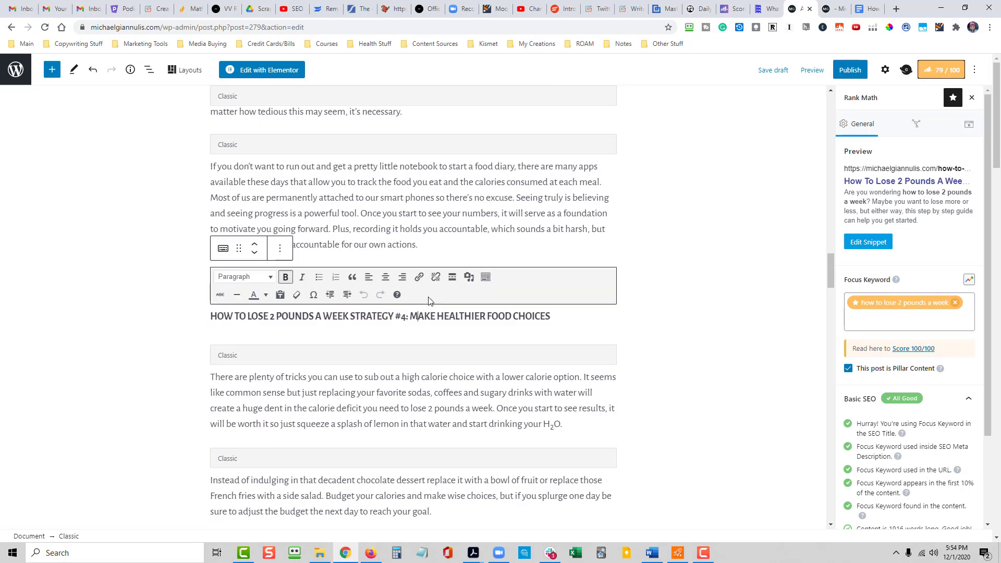
pyautogui.hotkey('ctrl', 'a')
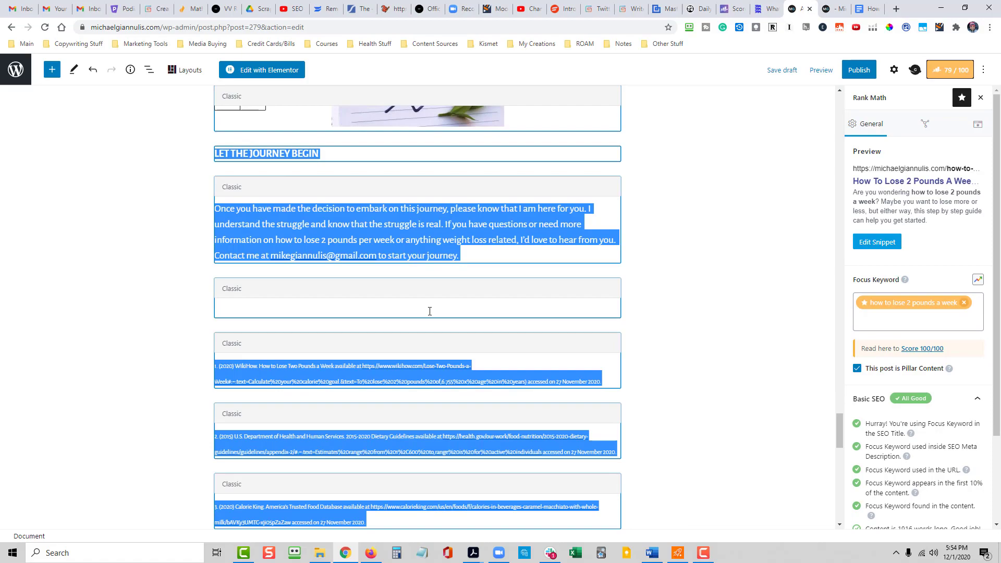
pyautogui.click(645, 274)
pyautogui.scroll(13, 555, 299)
pyautogui.scroll(15, 555, 299)
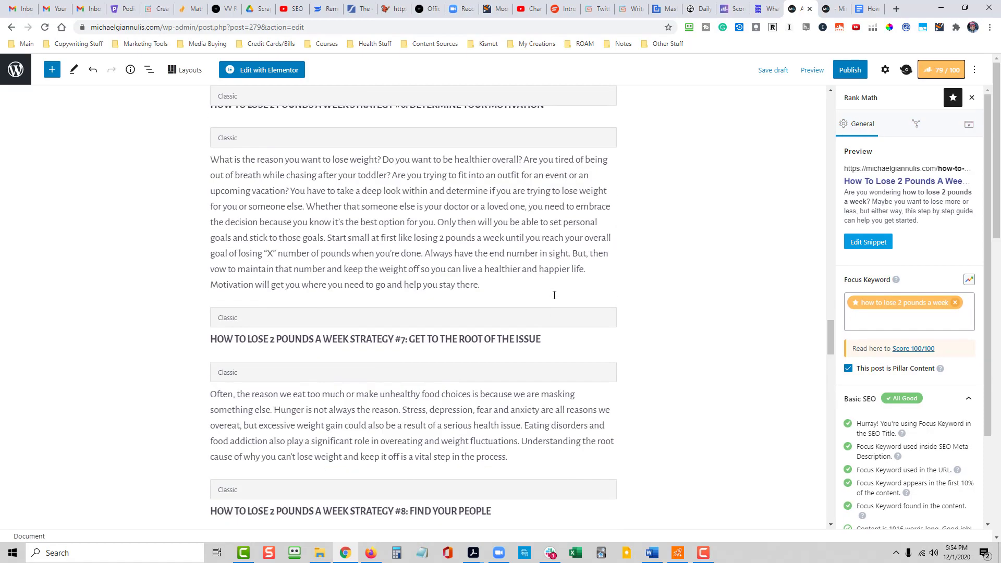
pyautogui.scroll(15, 433, 355)
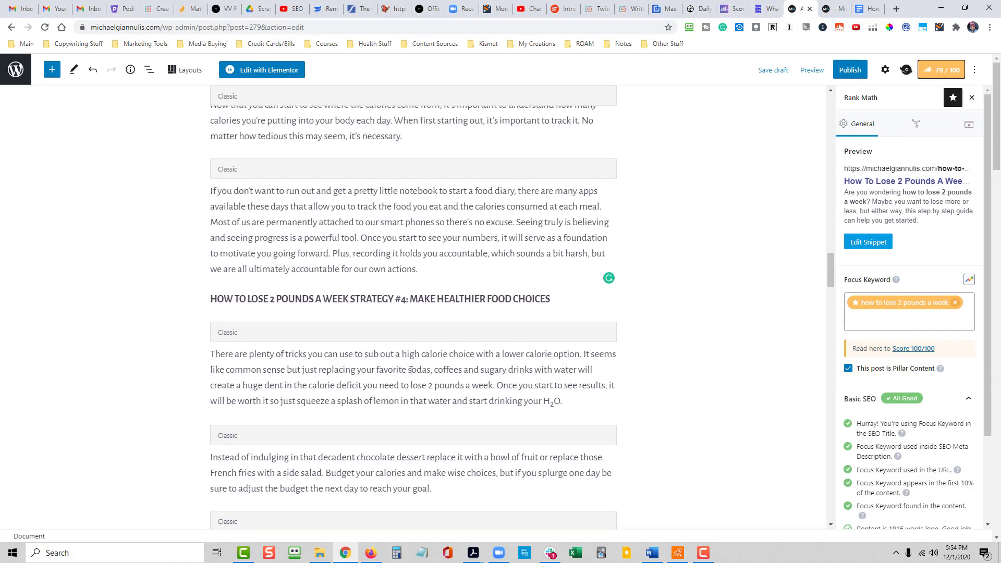
pyautogui.scroll(-7, 437, 372)
pyautogui.scroll(4, 383, 290)
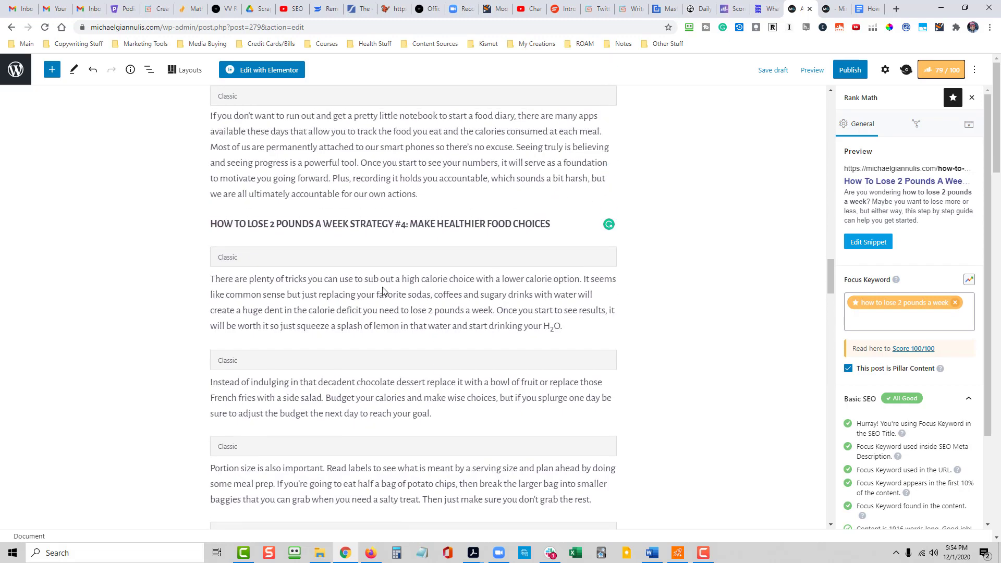
# - Format the "HOW TO LOSE 2 POUNDS A WEEK STRATEGY #4: MAKE HEALTHIER FOOD CHOICES" line as Heading 2 and center it
pyautogui.click(350, 230)
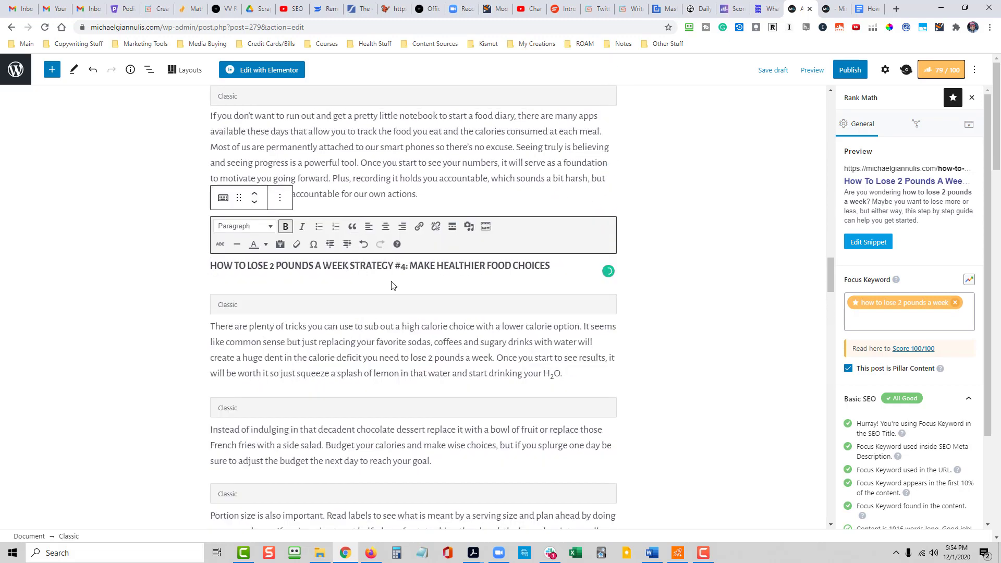
pyautogui.tripleClick(381, 267)
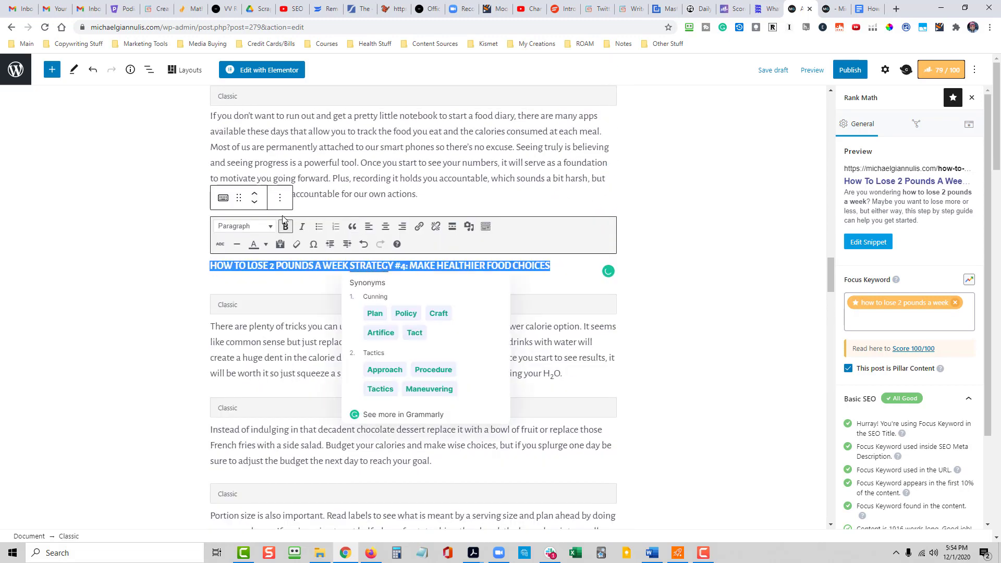
pyautogui.click(245, 226)
pyautogui.click(427, 309)
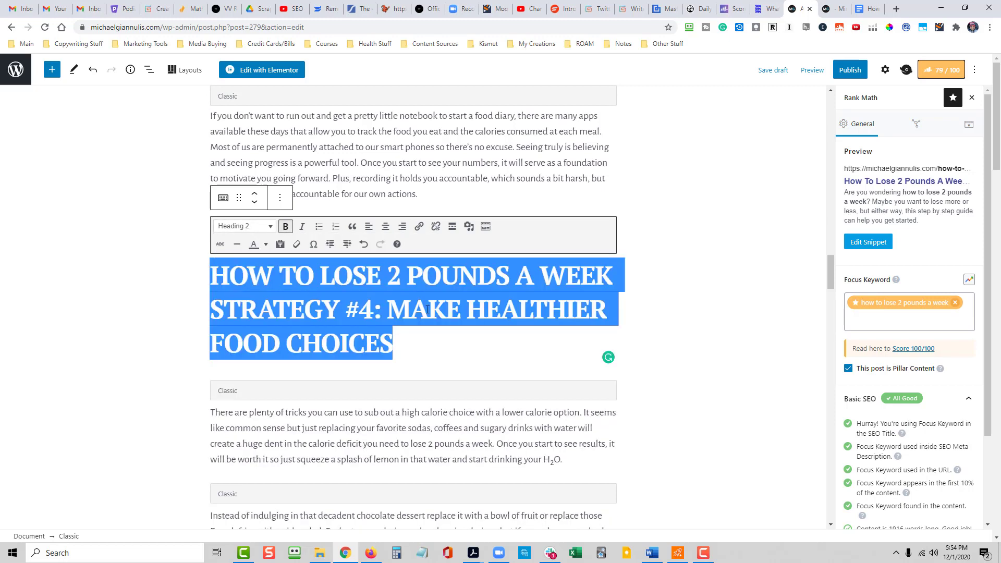
pyautogui.click(385, 225)
# - Format the "HOW TO LOSE 2 POUNDS A WEEK STRATEGY #5: EXERCISE BODY AND MIND" line as Heading 2 and center it
pyautogui.scroll(-2, 679, 363)
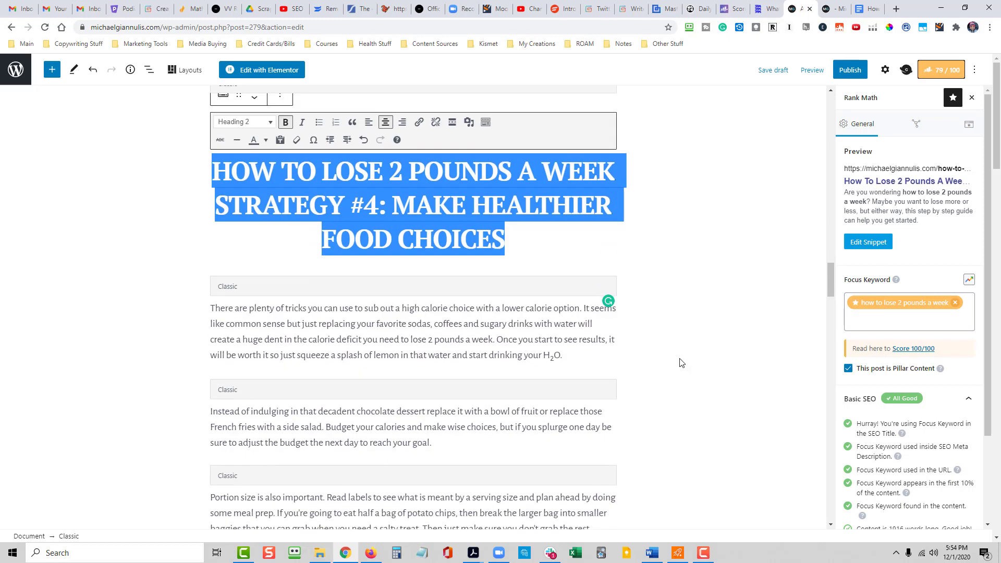
pyautogui.scroll(-7, 680, 363)
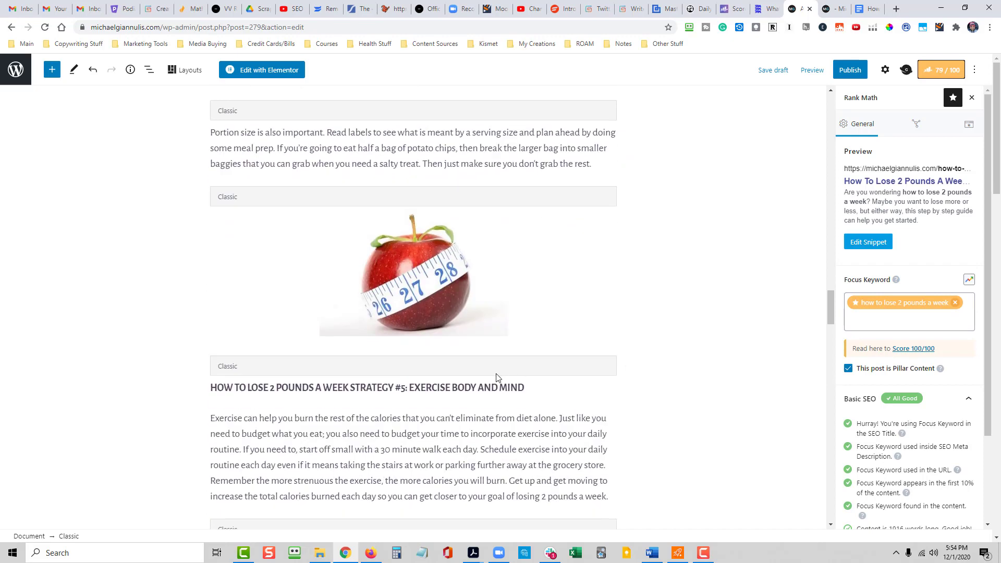
pyautogui.tripleClick(453, 389)
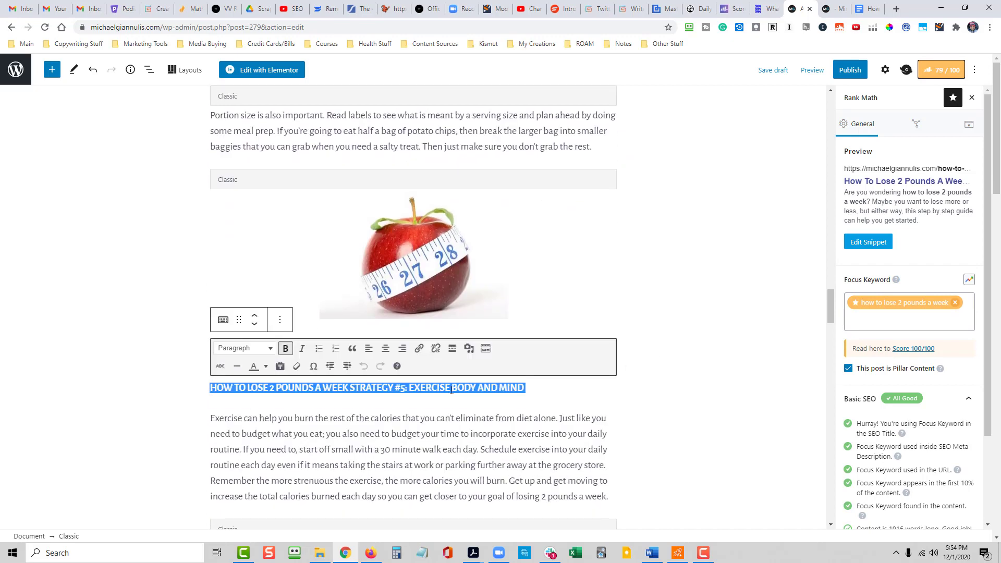
pyautogui.click(271, 349)
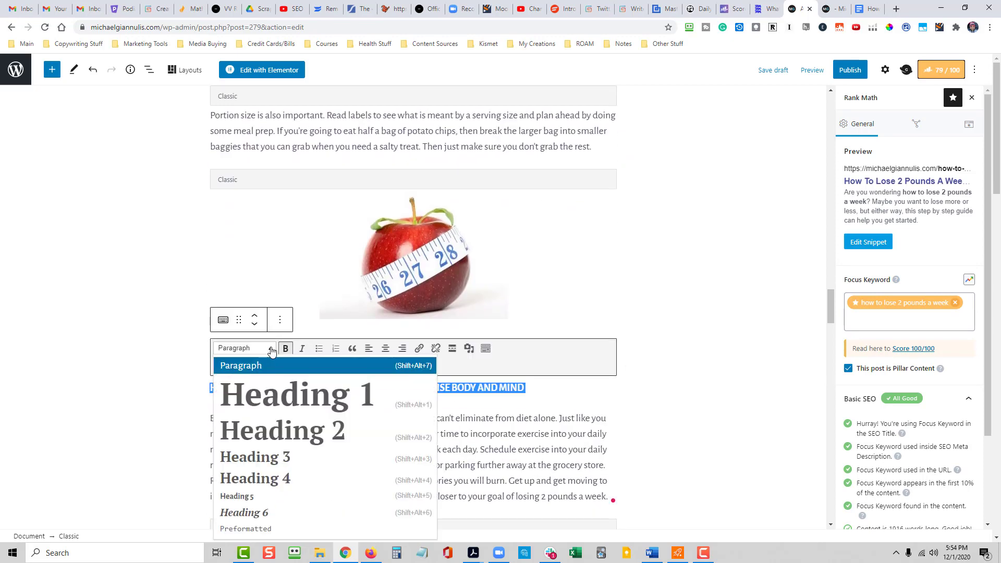
pyautogui.click(282, 429)
pyautogui.click(386, 355)
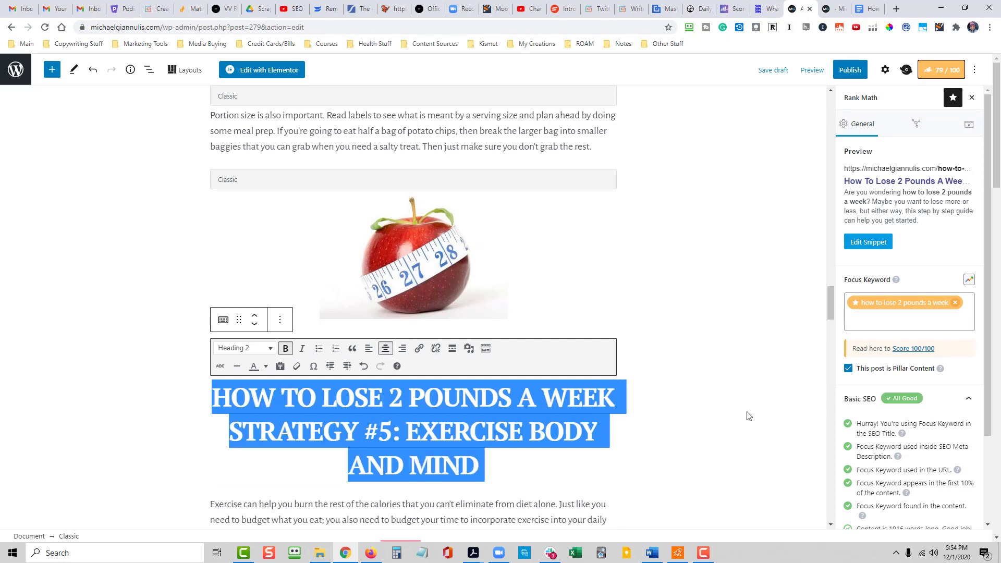
# - Format the "HOW TO LOSE 2 POUNDS A WEEK STRATEGY #6: DETERMINE YOUR MOTIVATION" line as Heading 2 and center it
pyautogui.scroll(-5, 485, 354)
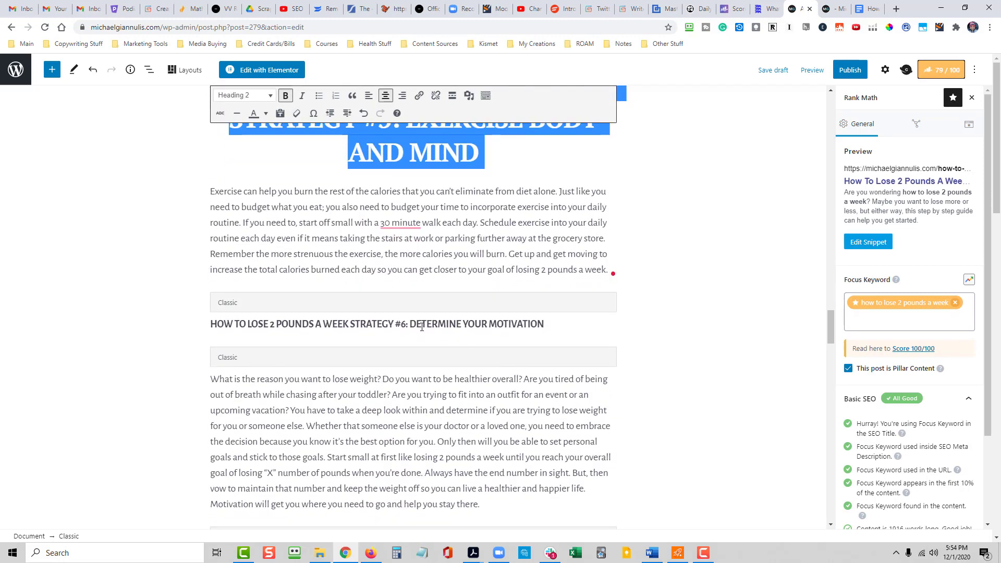
pyautogui.click(422, 327)
pyautogui.tripleClick(420, 340)
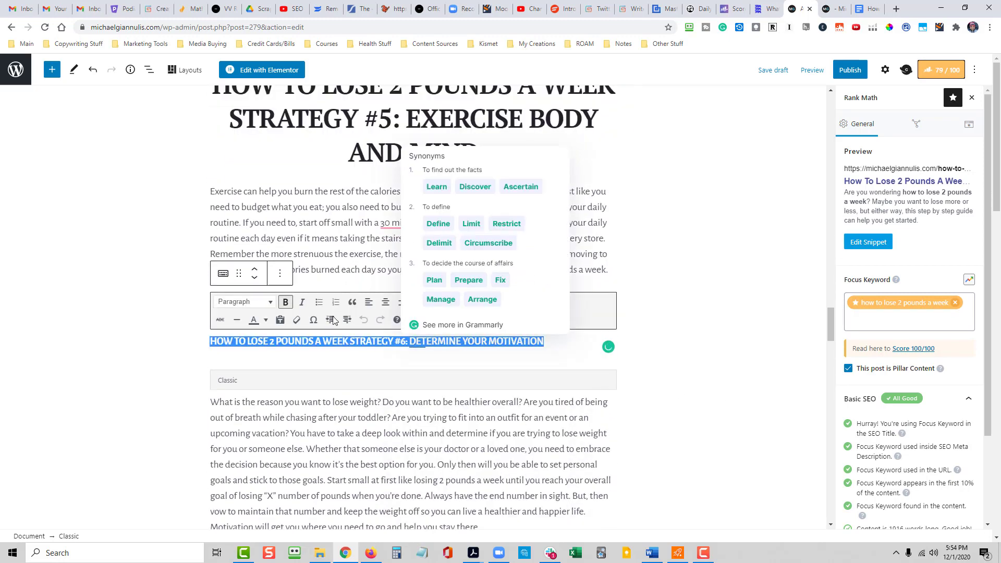
pyautogui.click(244, 301)
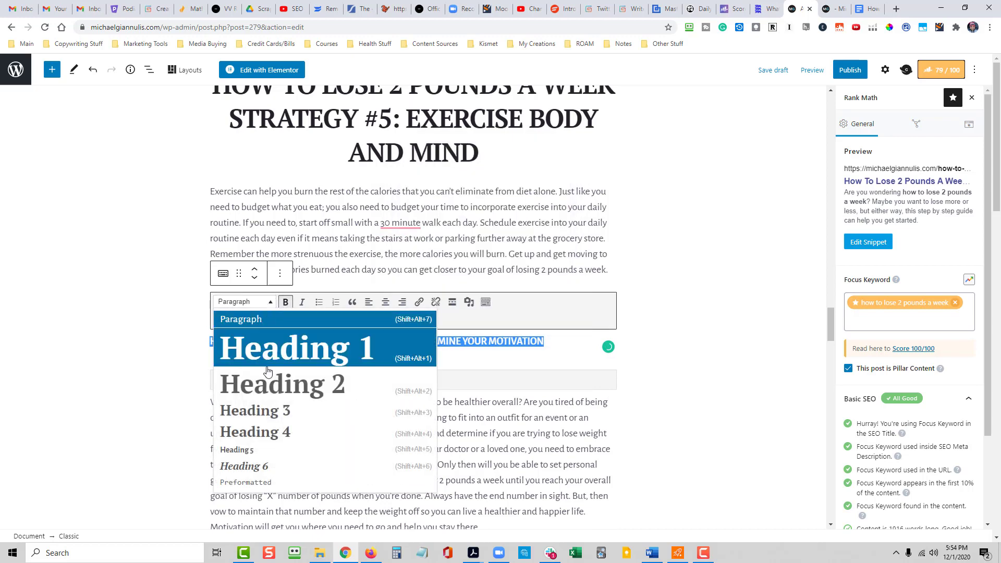
pyautogui.click(272, 397)
pyautogui.click(385, 302)
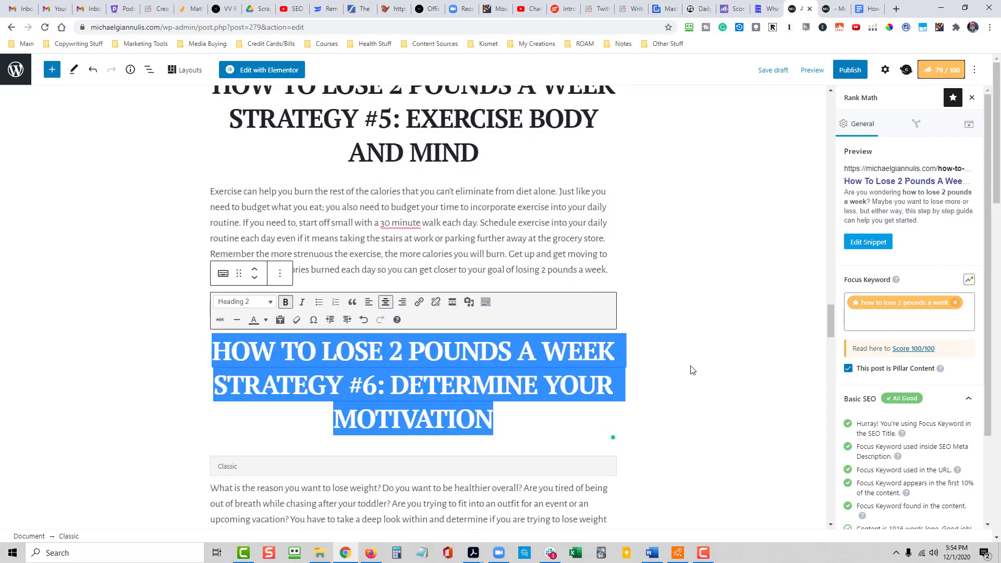
# - Format the "HOW TO LOSE 2 POUNDS A WEEK STRATEGY #7: GET TO THE ROOT OF THE ISSUE" line as Heading 2 and center it
pyautogui.scroll(-7, 692, 371)
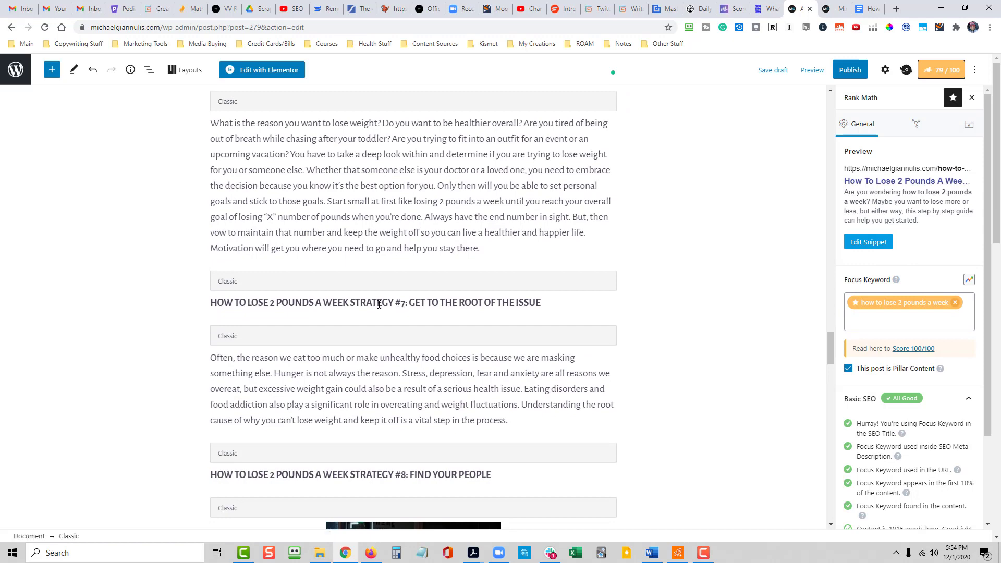
pyautogui.click(379, 305)
pyautogui.tripleClick(380, 319)
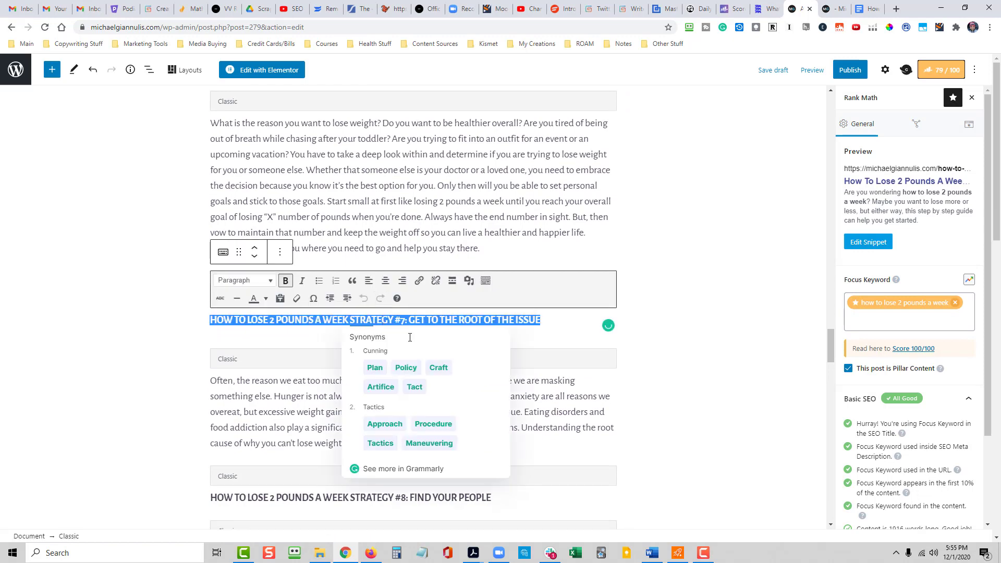
pyautogui.click(235, 281)
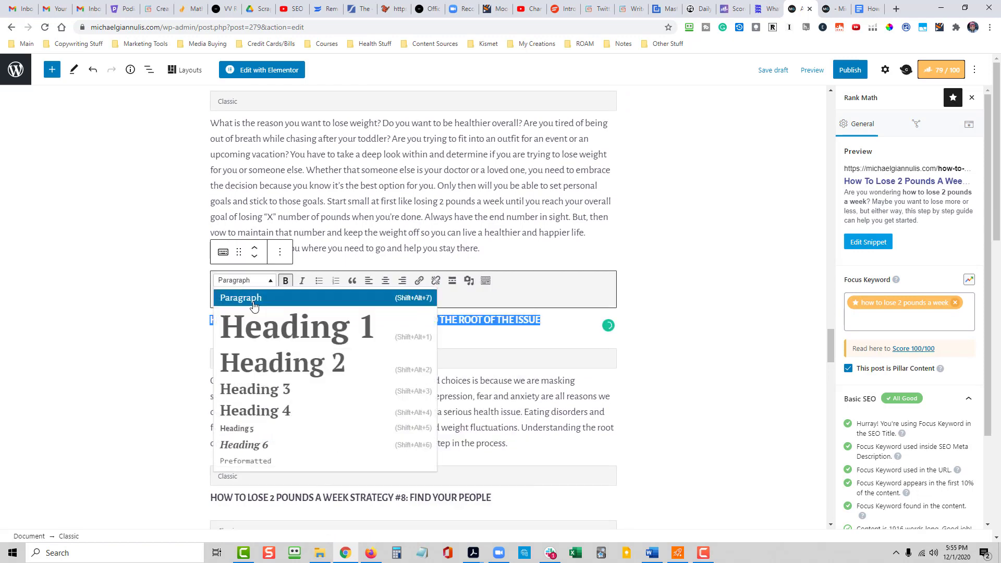
pyautogui.click(271, 361)
pyautogui.click(385, 281)
# - Format the "HOW TO LOSE 2 POUNDS A WEEK STRATEGY #8: FIND YOUR PEOPLE" line as Heading 2 and center it
pyautogui.scroll(-2, 723, 359)
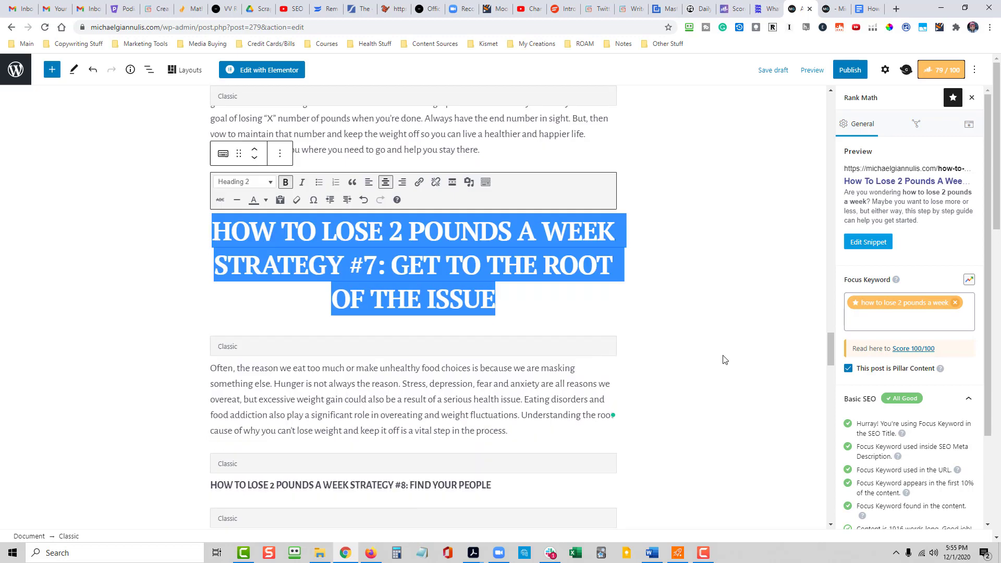
pyautogui.scroll(-2, 719, 355)
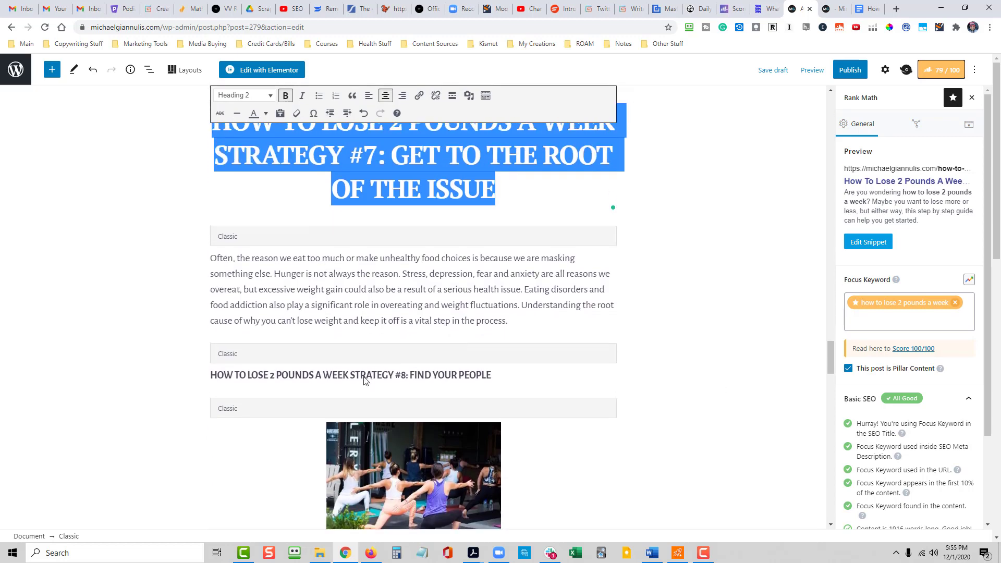
pyautogui.click(365, 381)
pyautogui.tripleClick(365, 386)
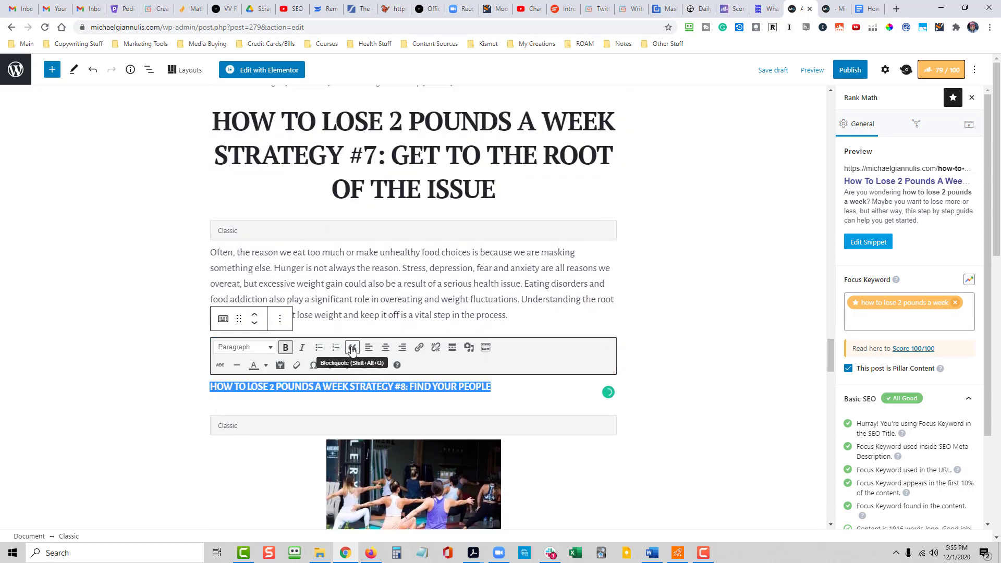
pyautogui.click(264, 348)
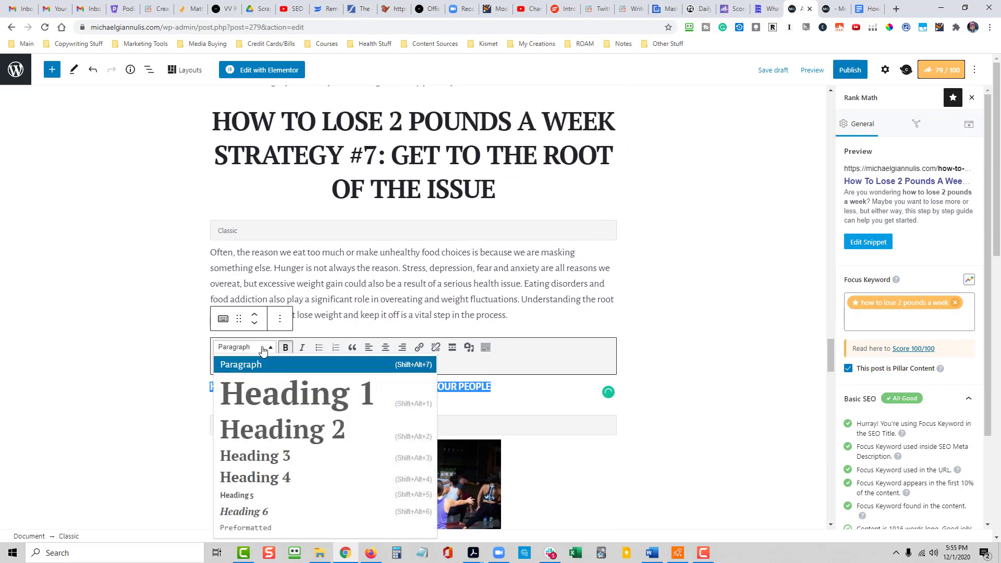
pyautogui.click(278, 414)
pyautogui.click(385, 347)
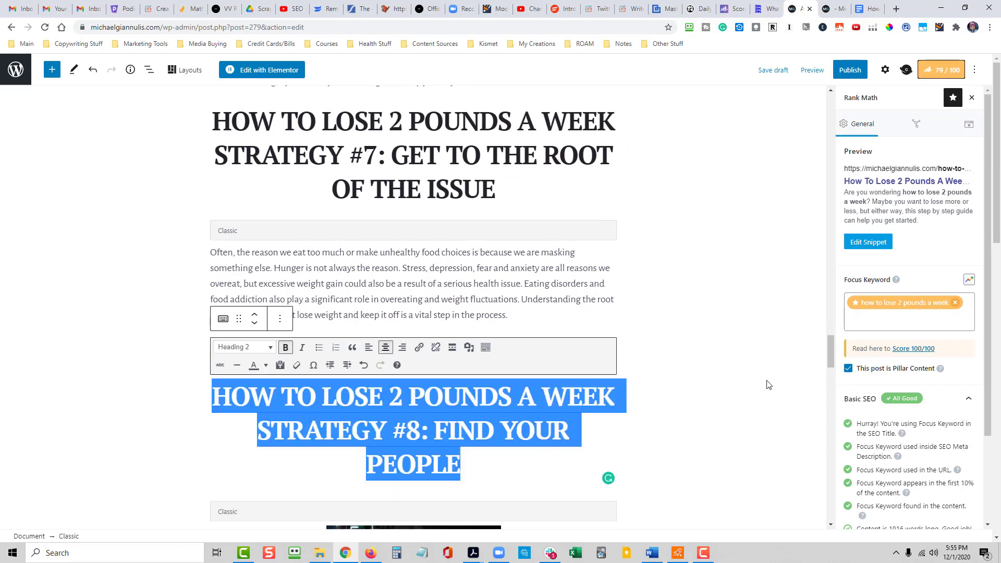
# - Format the "HOW TO LOSE 2 POUNDS A WEEK STRATEGY #9: DISTRACT AND RE-DIRECT" line as Heading 2 and center it
pyautogui.scroll(-3, 705, 371)
pyautogui.scroll(-5, 706, 371)
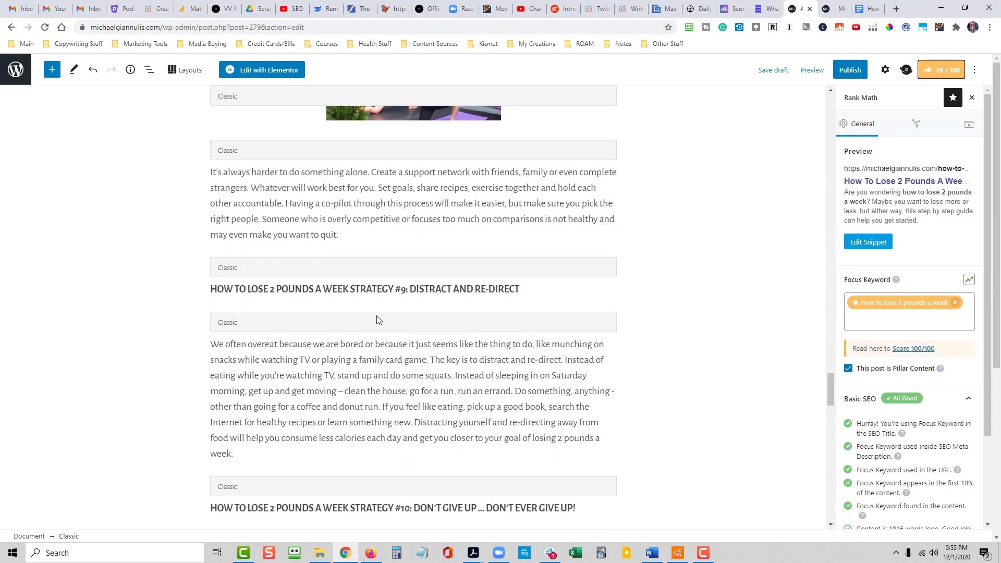
pyautogui.click(373, 289)
pyautogui.tripleClick(373, 307)
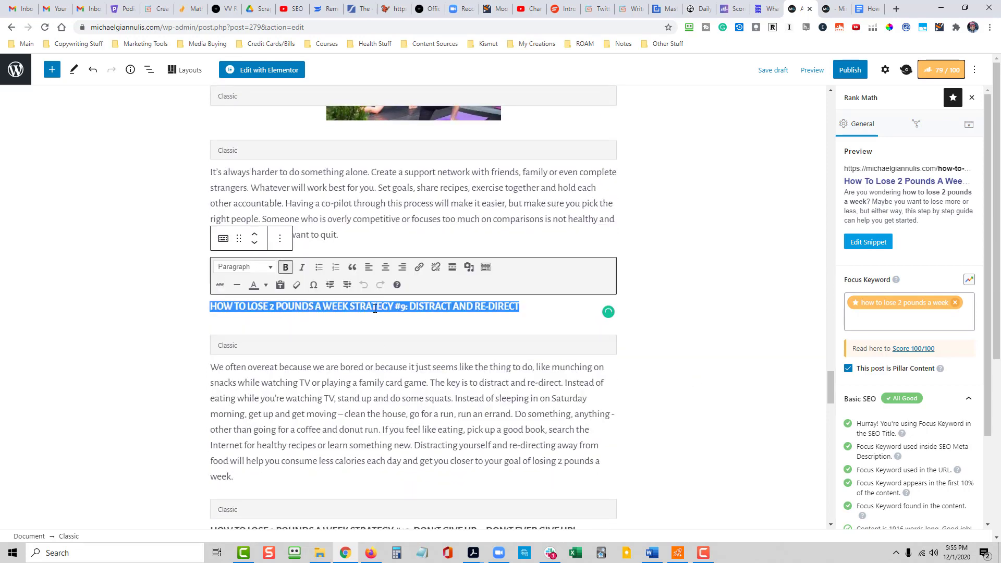
pyautogui.click(256, 272)
pyautogui.click(290, 355)
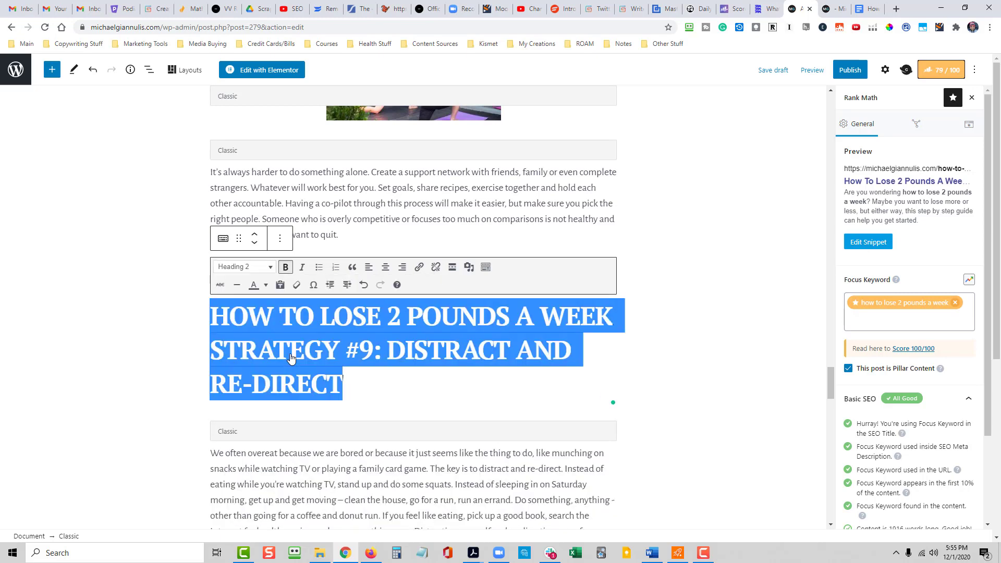
pyautogui.click(385, 267)
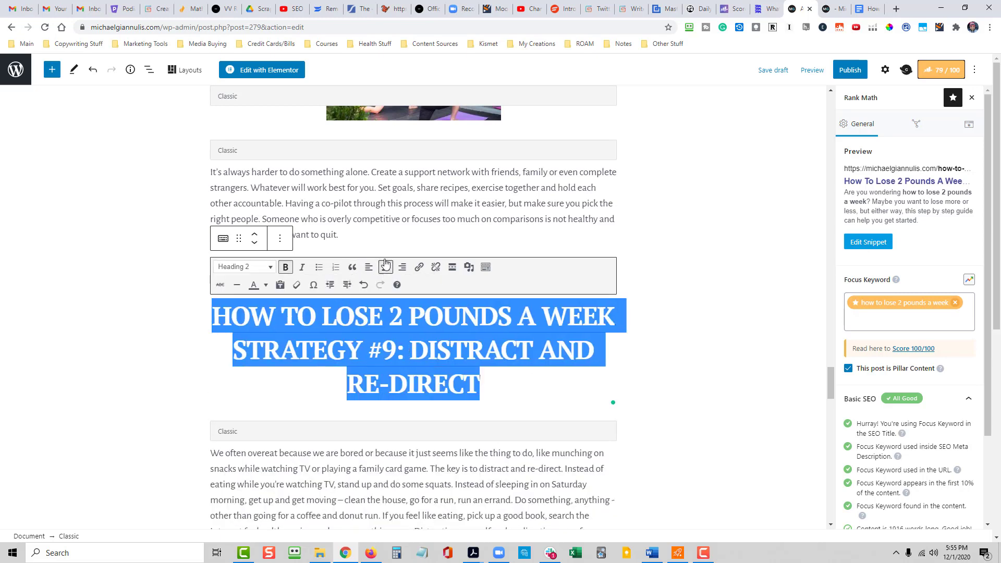
pyautogui.click(715, 375)
# - Center the "HOW TO LOSE 2 POUNDS A WEEK STRATEGY #10: DON'T GIVE UP ... DON'T EVER GIVE UP!" line and format it as Heading 2
pyautogui.scroll(-5, 708, 374)
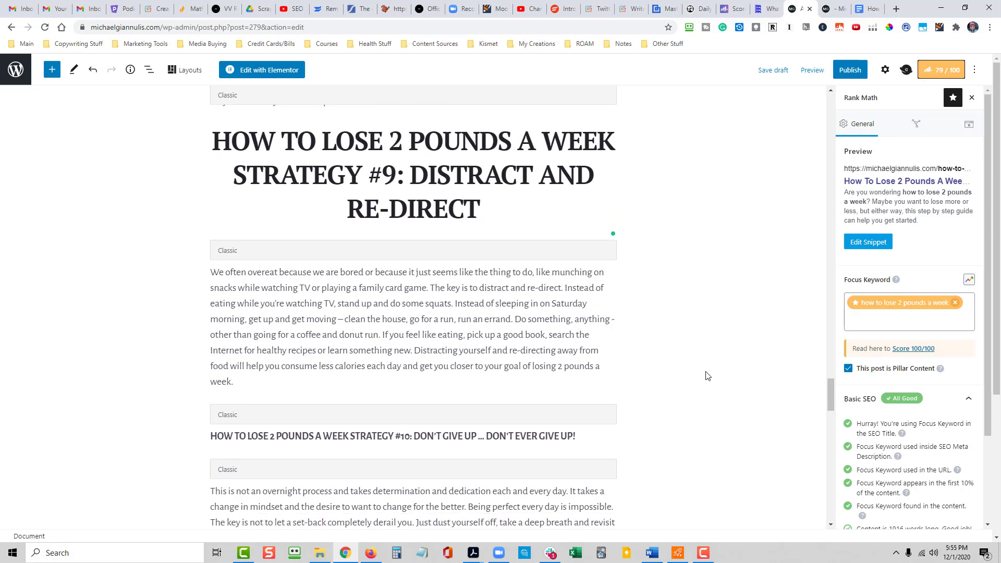
pyautogui.click(440, 354)
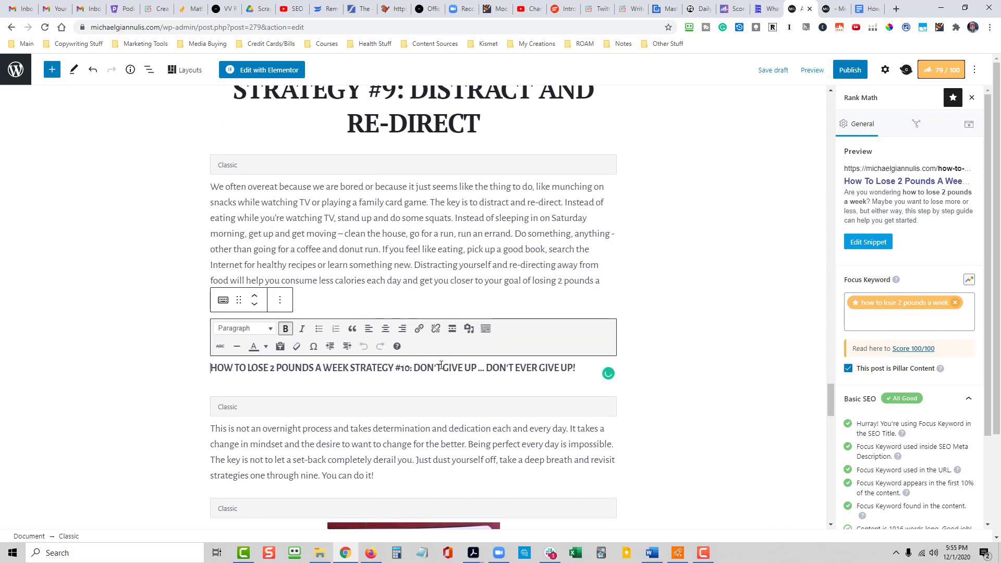
pyautogui.tripleClick(439, 368)
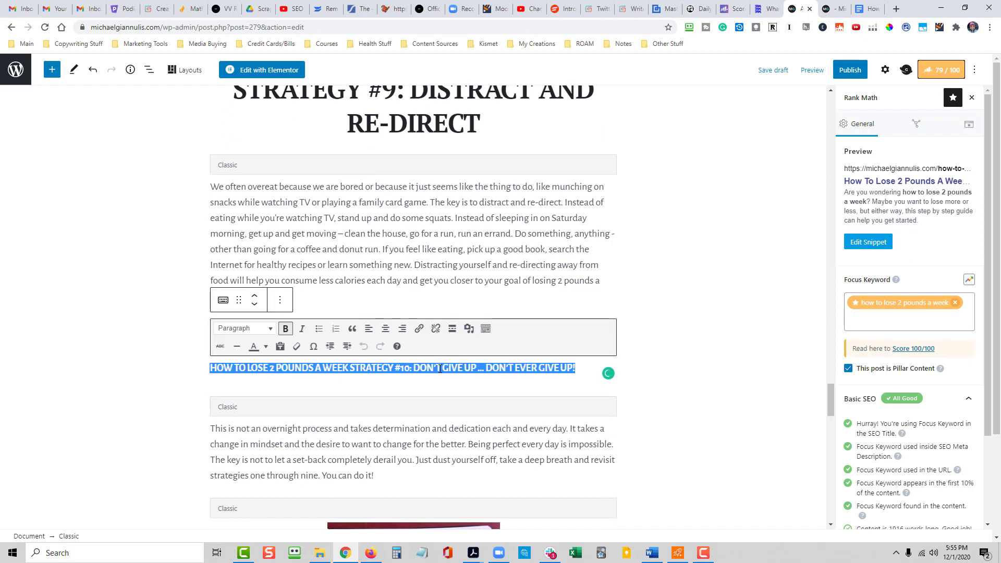
pyautogui.click(386, 328)
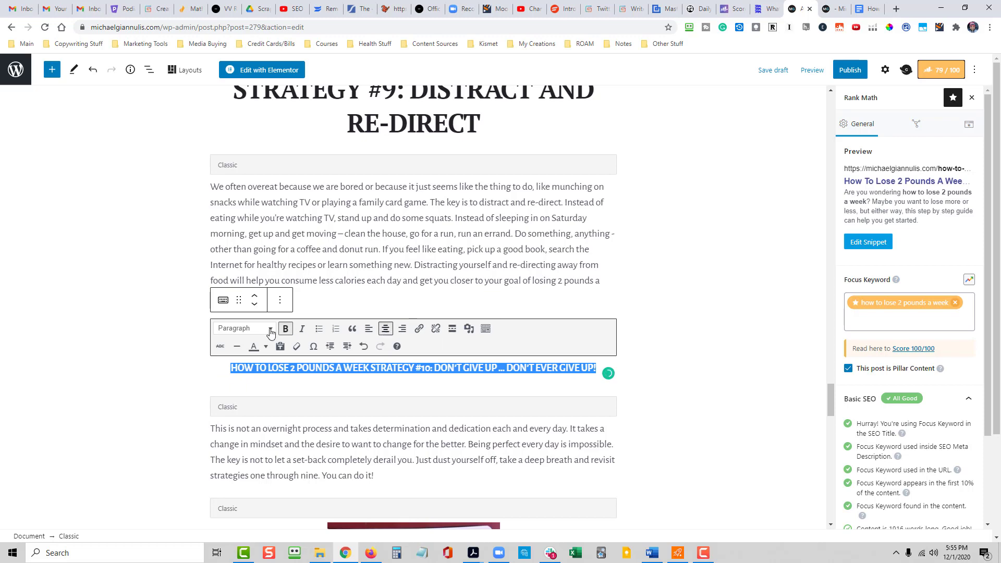
pyautogui.click(271, 330)
pyautogui.click(276, 412)
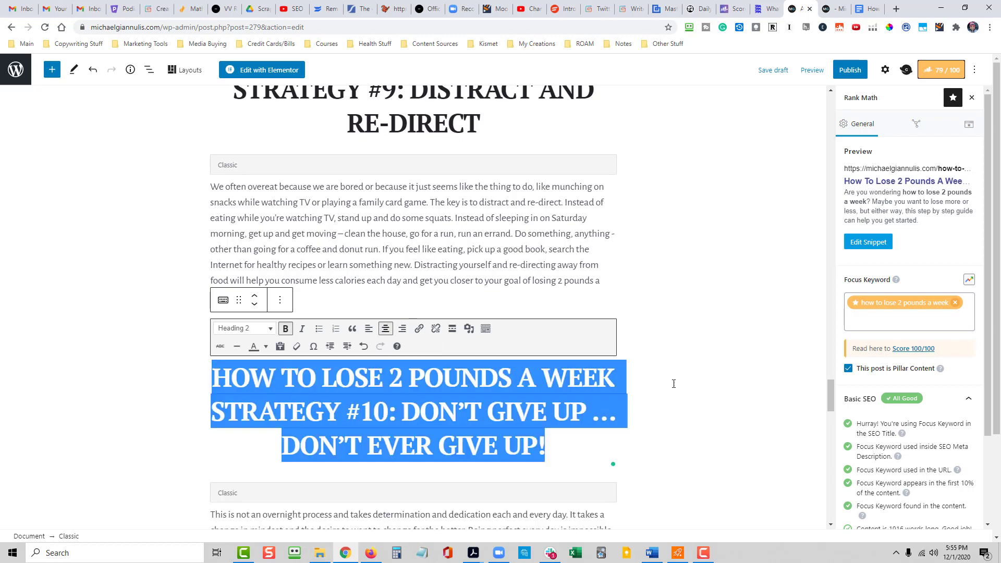
pyautogui.click(679, 378)
# - Format the "LET THE JOURNEY BEGIN" line below the last image as Heading 3 and center it
pyautogui.scroll(-6, 684, 376)
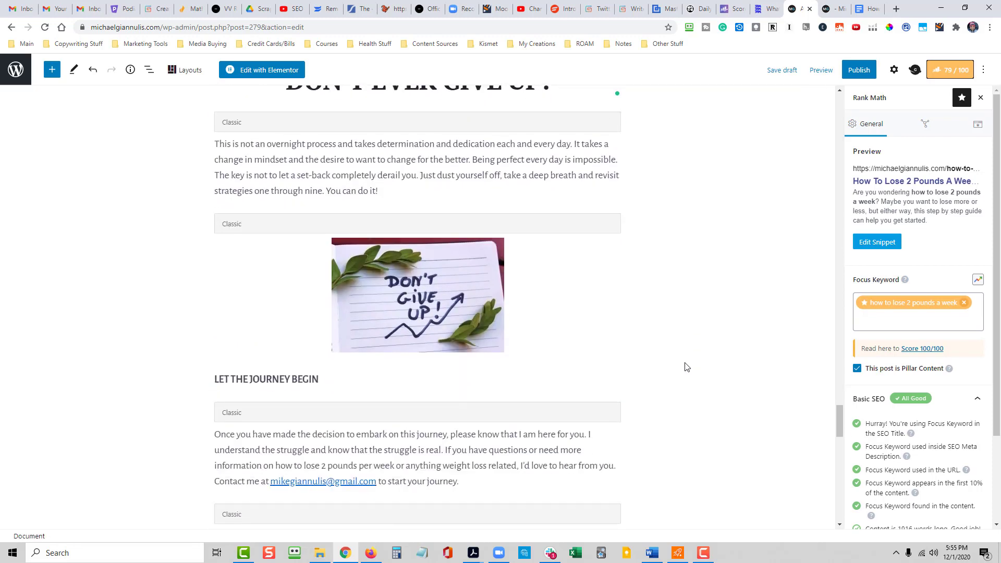
pyautogui.click(287, 378)
pyautogui.tripleClick(311, 423)
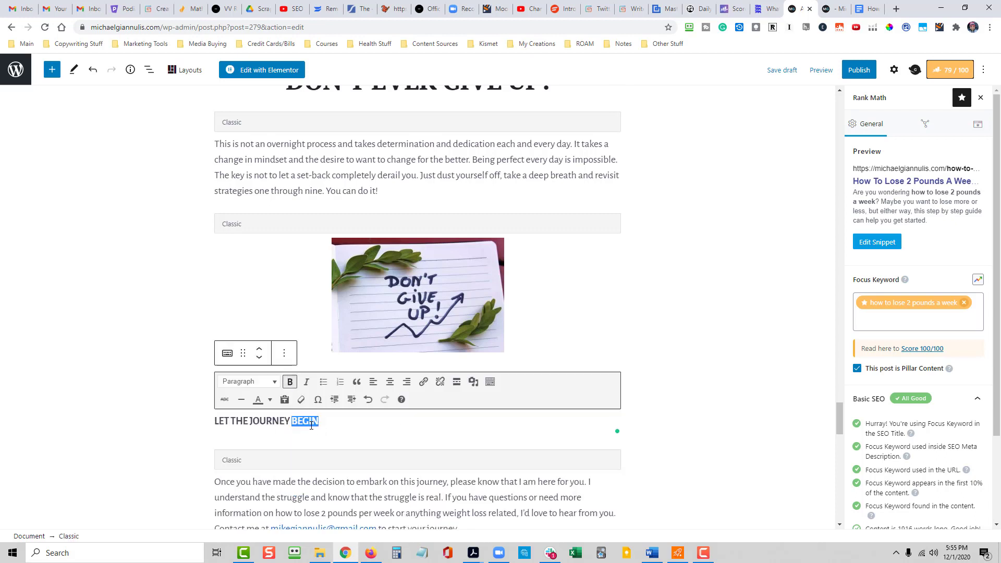
pyautogui.click(245, 381)
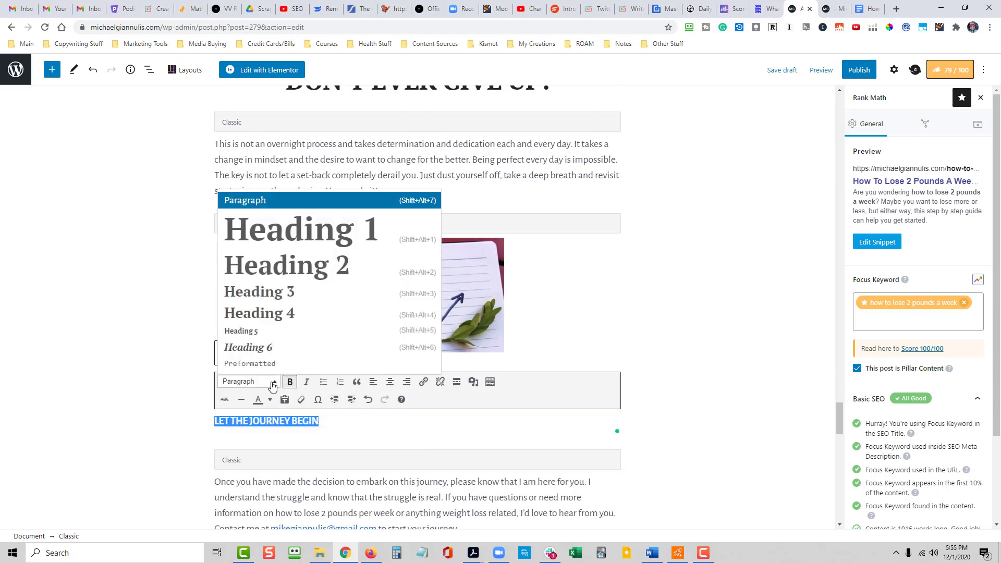
pyautogui.click(269, 293)
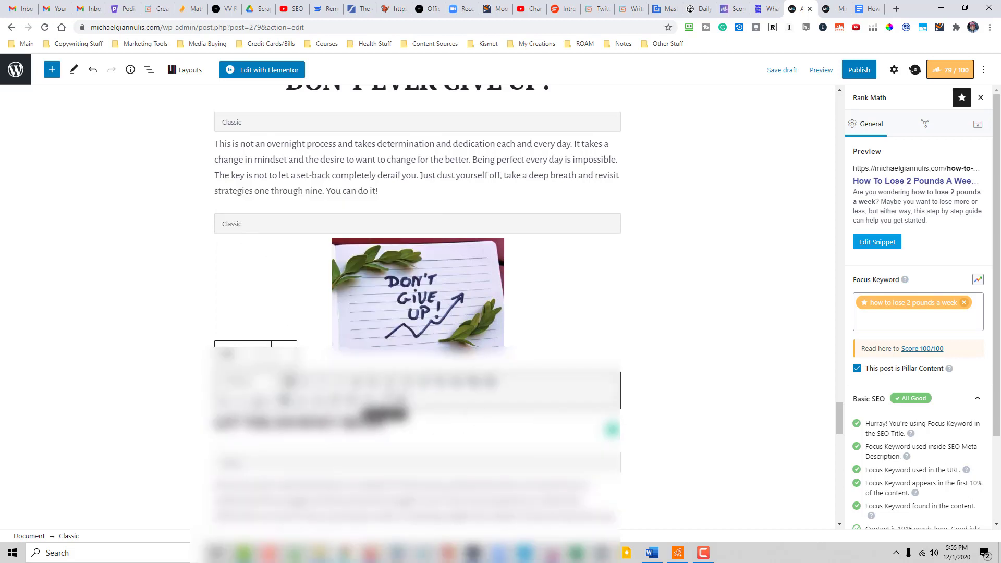
pyautogui.click(388, 381)
pyautogui.click(687, 421)
# - Review the strategy #10 section, the closing paragraph and the source references at the end of the article
pyautogui.scroll(1, 693, 423)
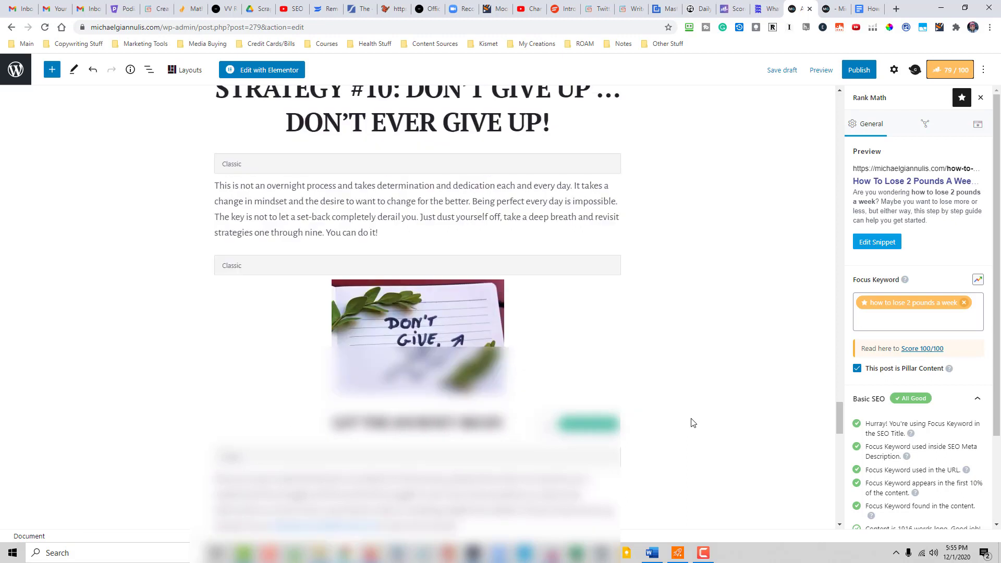
pyautogui.scroll(2, 693, 422)
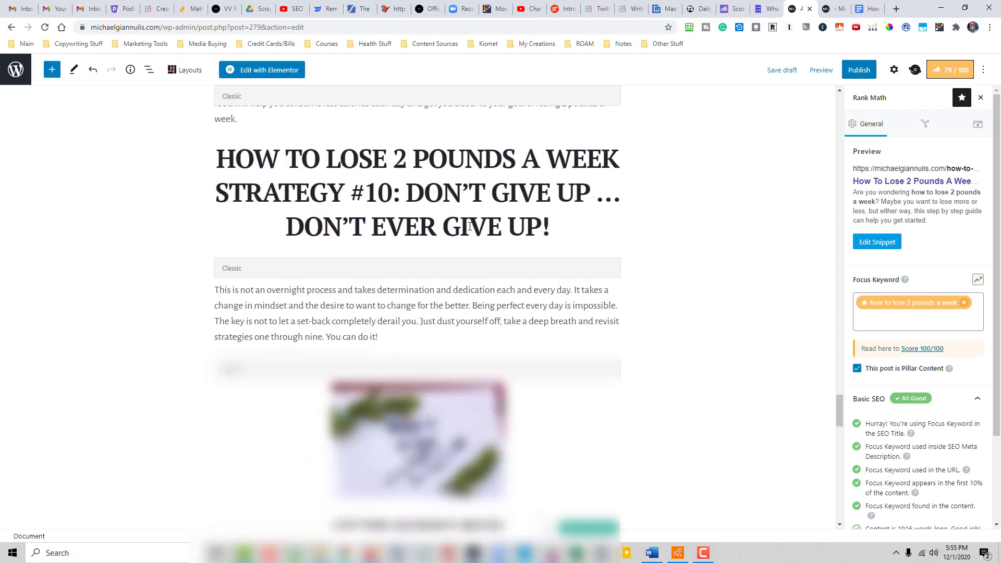
pyautogui.scroll(-1, 633, 457)
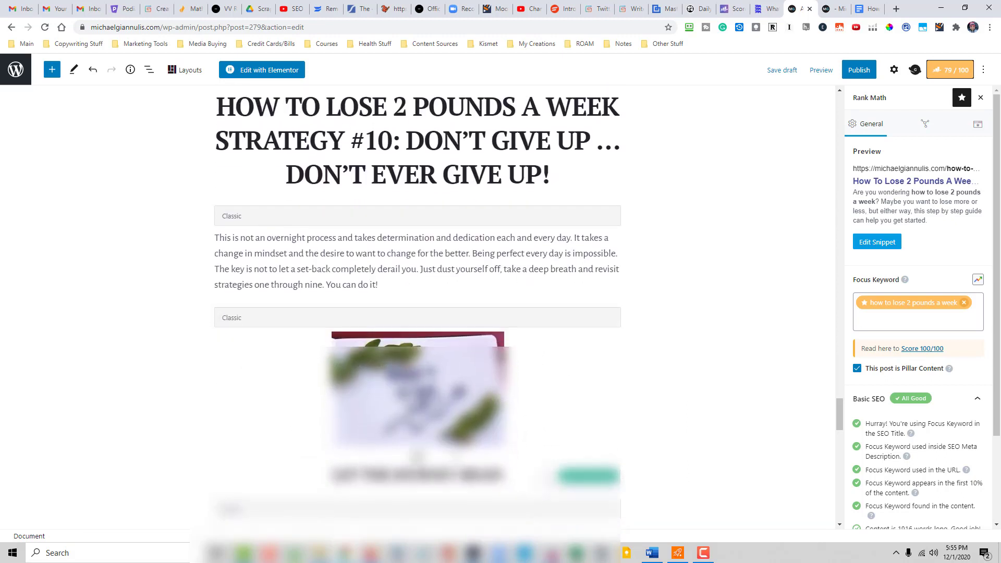
pyautogui.scroll(-2, 671, 393)
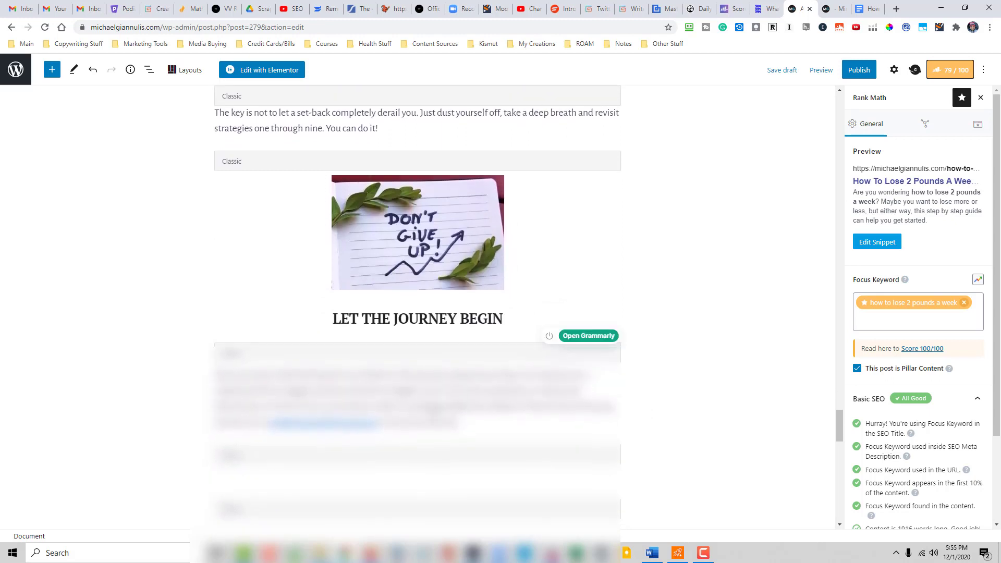
pyautogui.scroll(1, 671, 392)
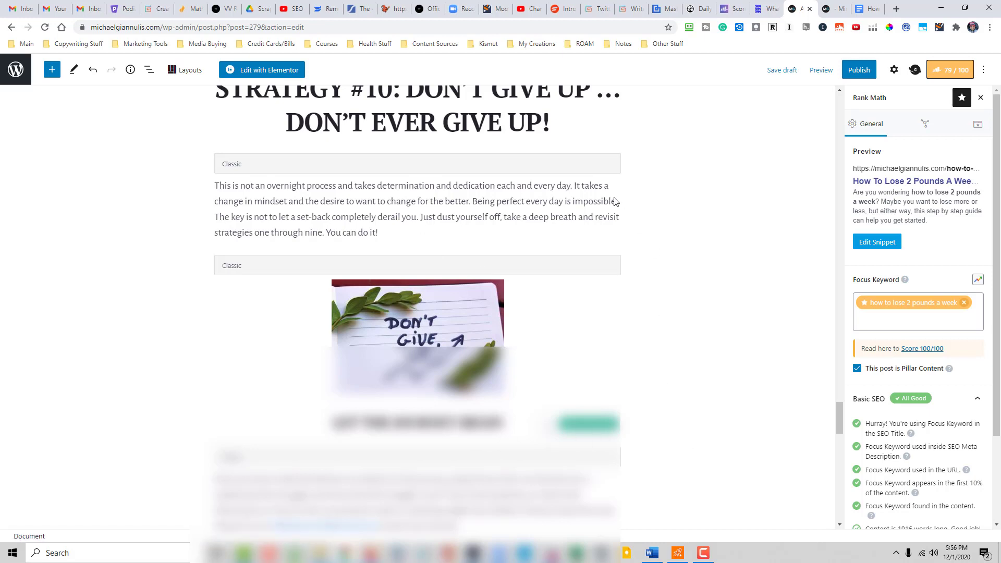
pyautogui.scroll(-3, 709, 390)
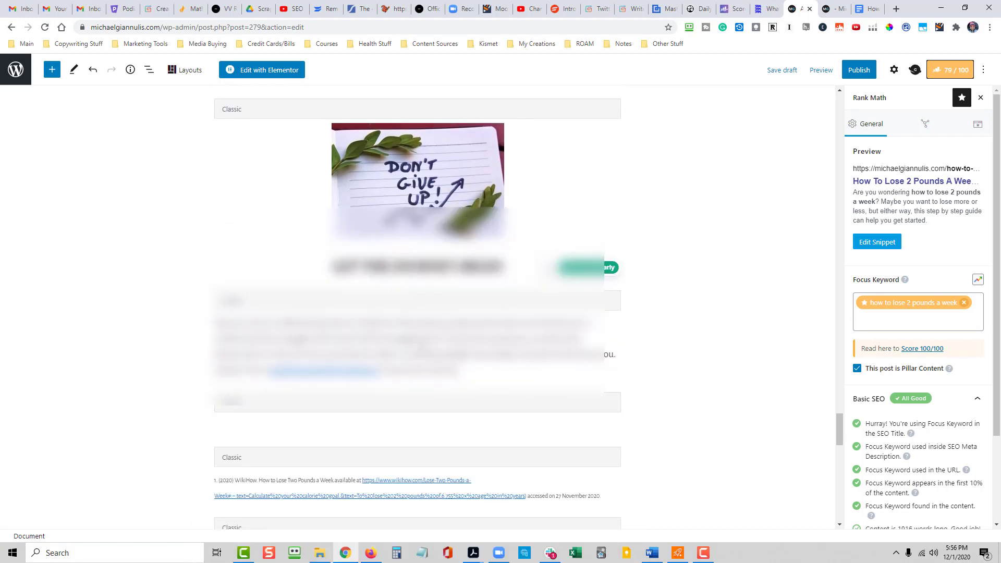
pyautogui.scroll(-2, 417, 313)
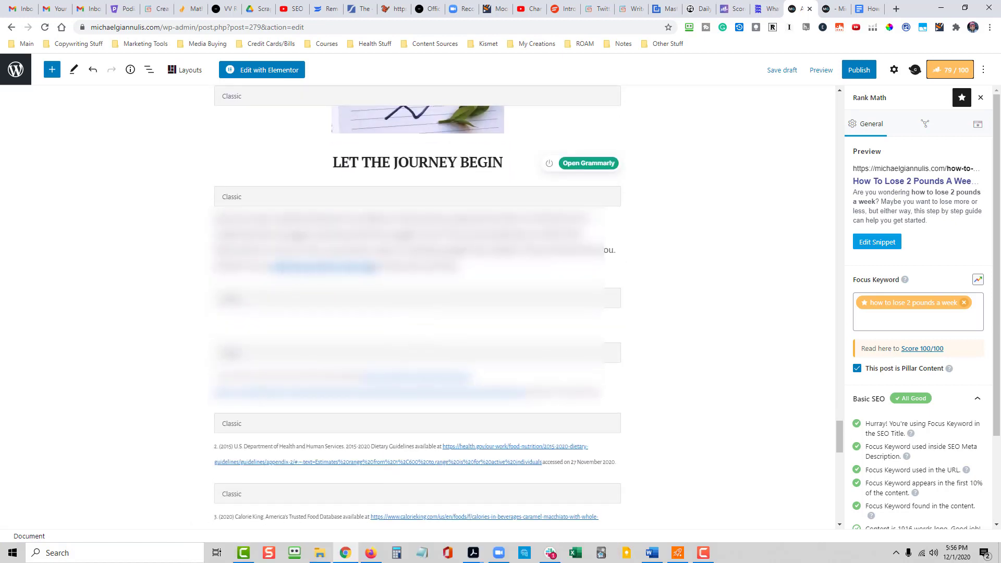
pyautogui.scroll(1, 416, 342)
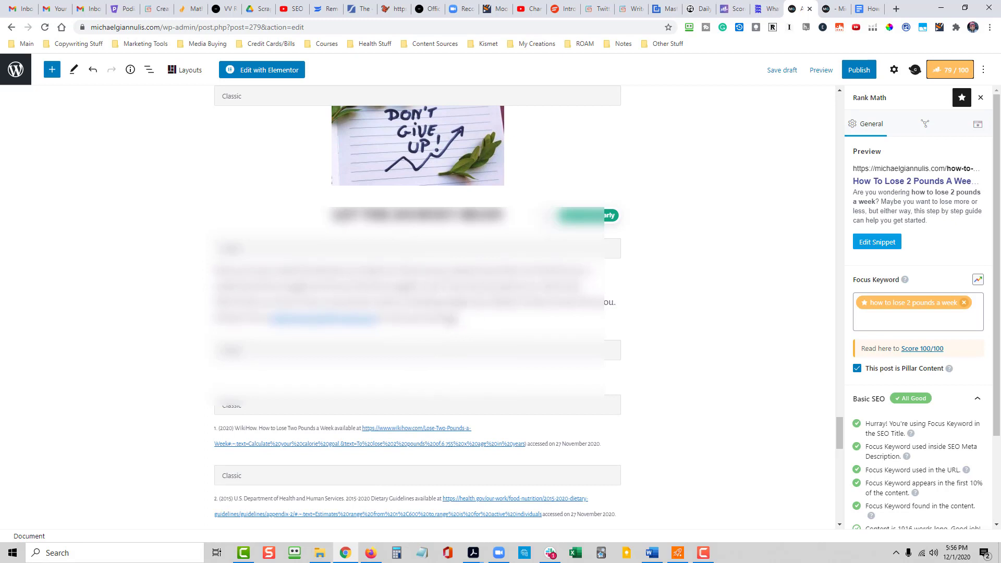
# - Shorten the closing paragraph's last sentence to "Contact me." by removing the e-mail address and its surrounding text
pyautogui.click(462, 319)
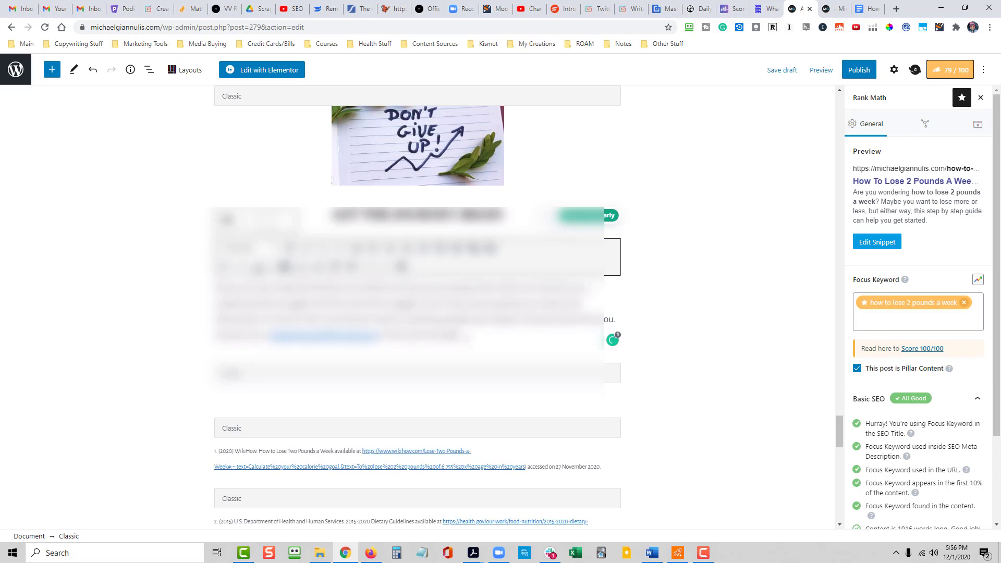
pyautogui.moveTo(461, 334); pyautogui.dragTo(260, 335)
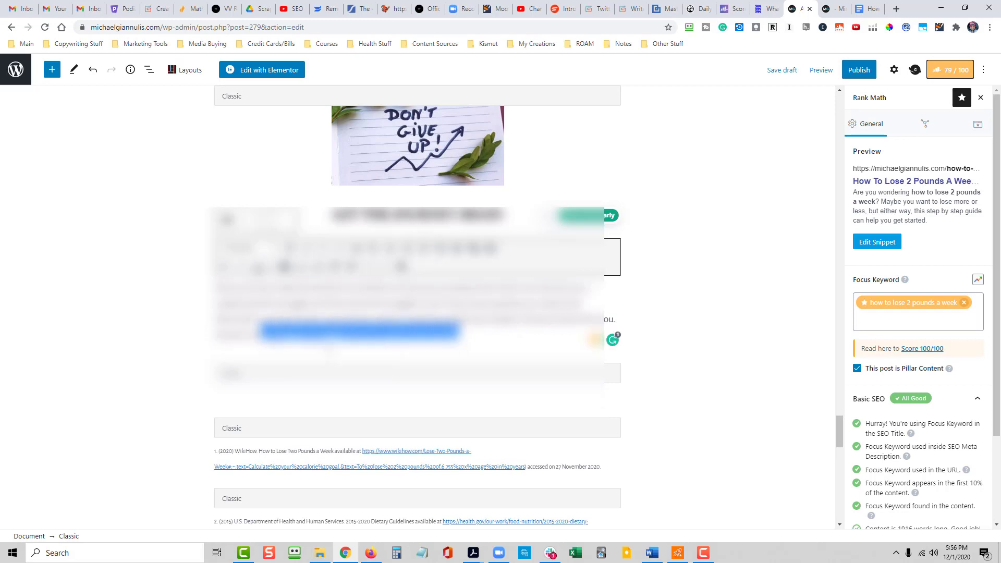
pyautogui.press('BackSpace')
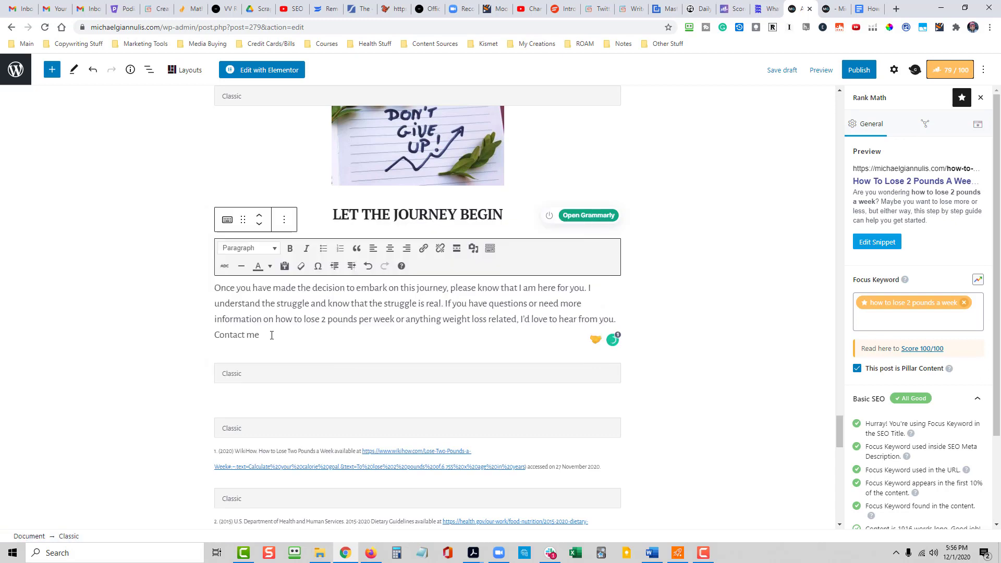
pyautogui.write('.')
# - Link the words "Contact me" in the closing paragraph to the contact page on onlyonemike.com
pyautogui.moveTo(260, 335); pyautogui.dragTo(214, 335)
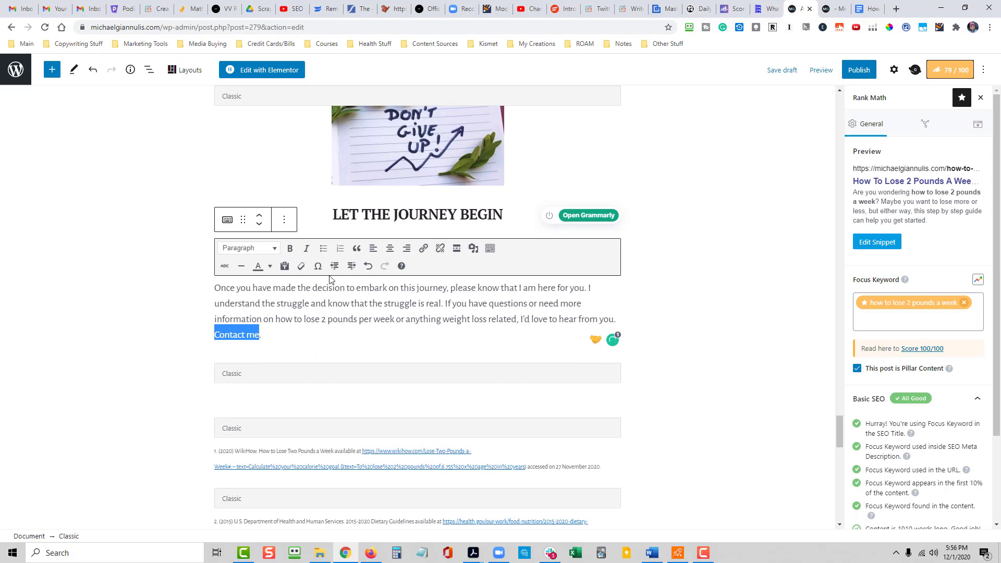
pyautogui.click(422, 255)
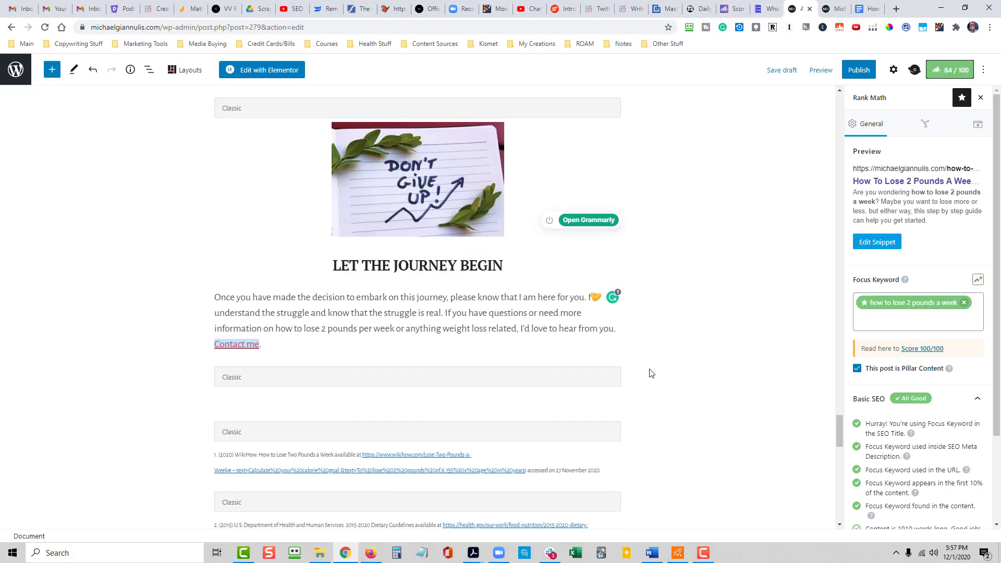
pyautogui.click(251, 347)
pyautogui.moveTo(239, 366); pyautogui.dragTo(130, 362)
pyautogui.write('https://onlyonemike.com/contact-michael-giannulis/')
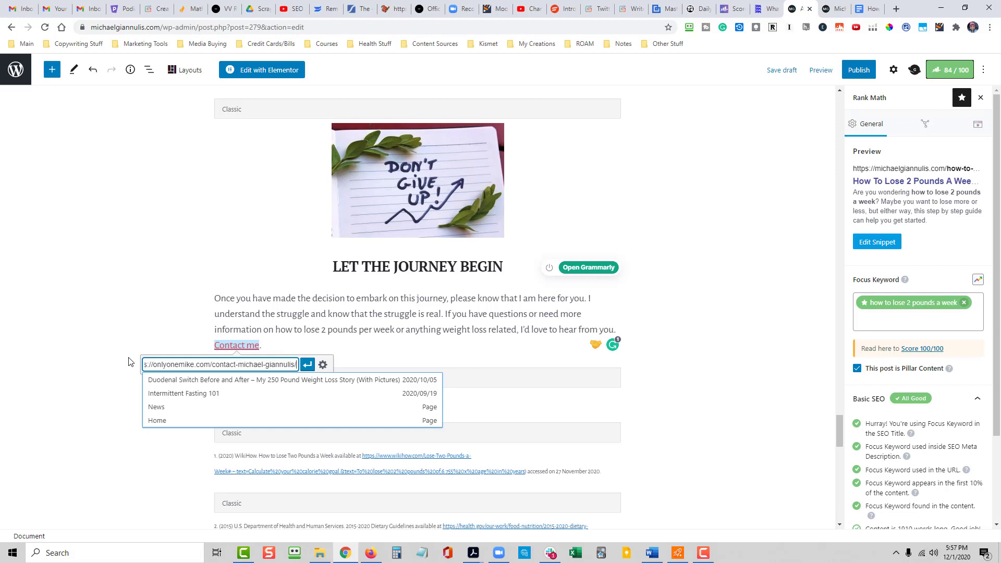
pyautogui.click(308, 365)
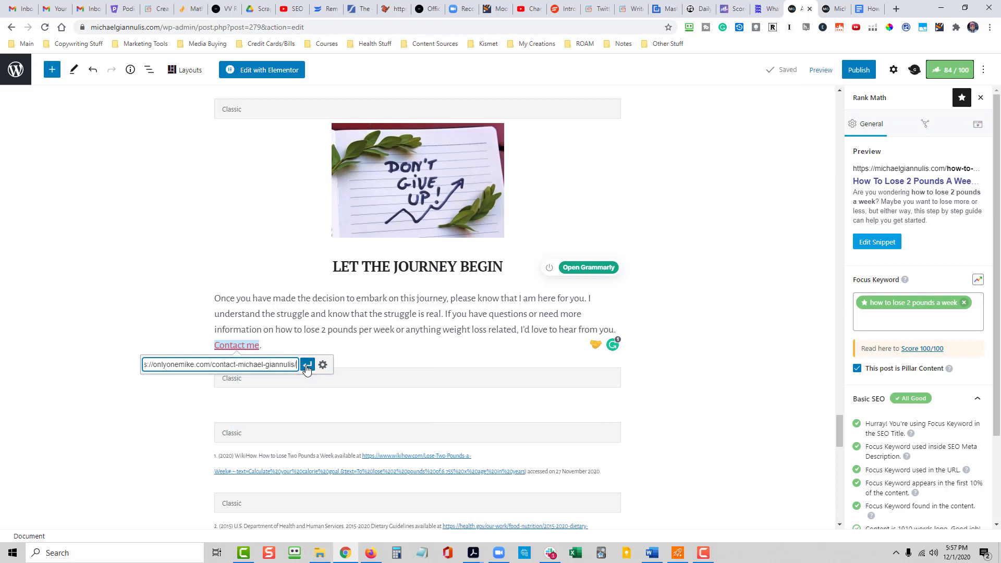
pyautogui.click(760, 408)
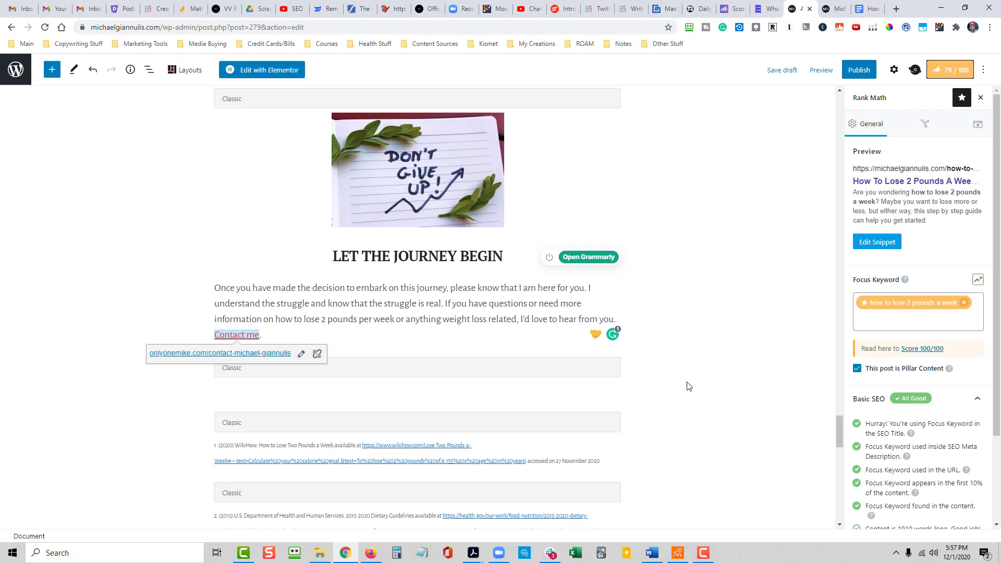
pyautogui.scroll(2, 688, 386)
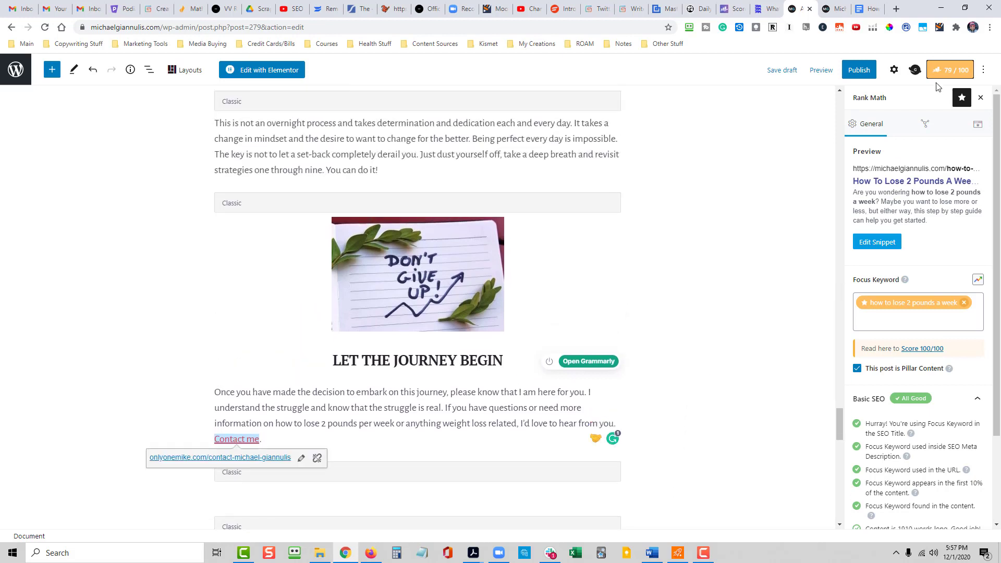
# - Append "(10 Easy To Follow Steps)" to the post title
pyautogui.scroll(-2, 942, 418)
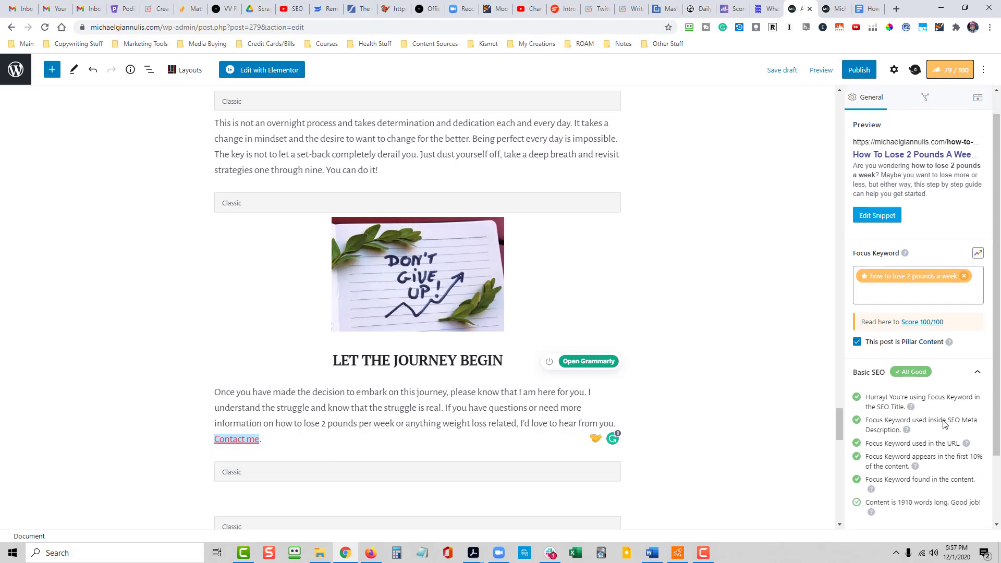
pyautogui.scroll(-1, 935, 420)
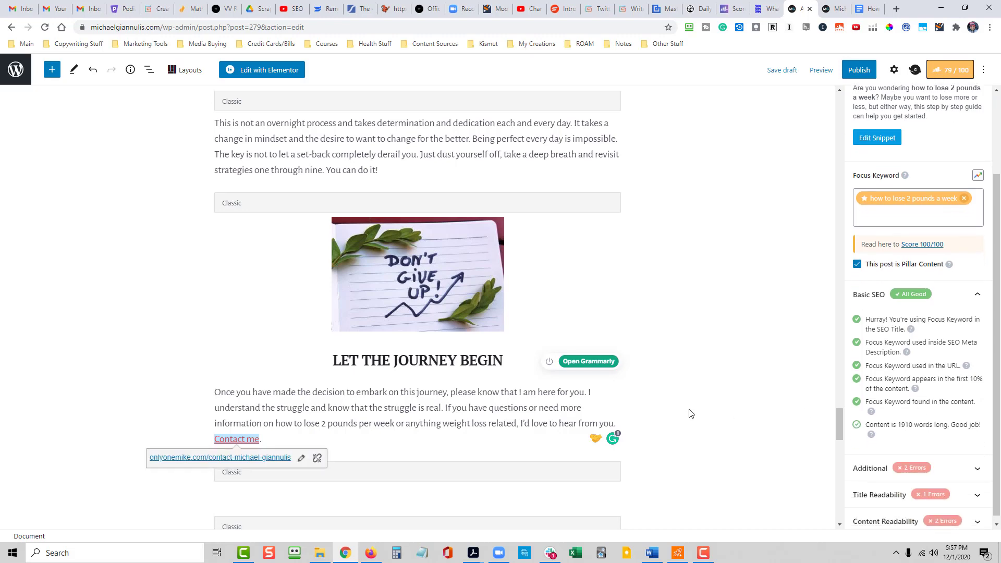
pyautogui.scroll(7, 691, 414)
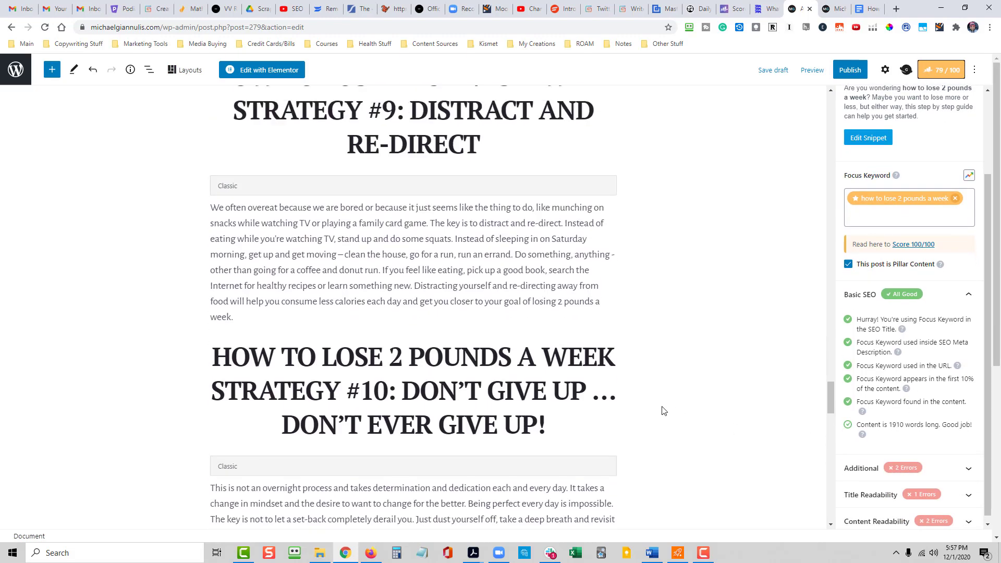
pyautogui.scroll(14, 663, 412)
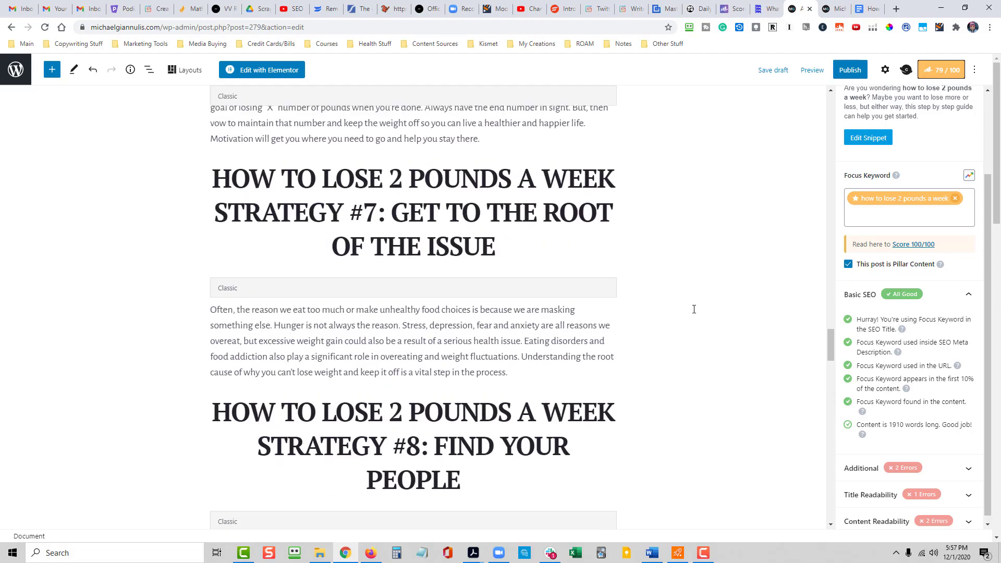
pyautogui.moveTo(830, 346); pyautogui.dragTo(817, 93)
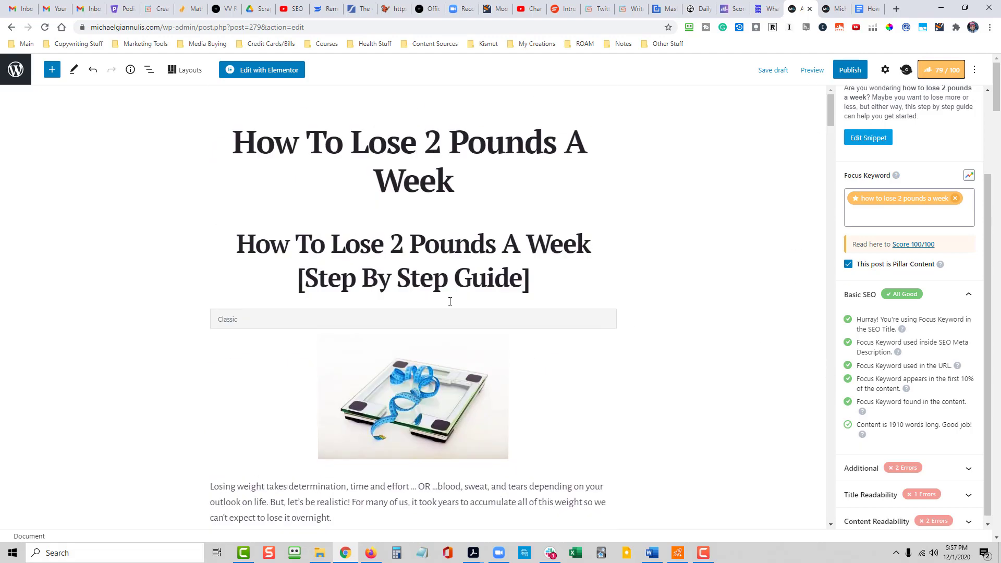
pyautogui.click(468, 188)
pyautogui.write('(')
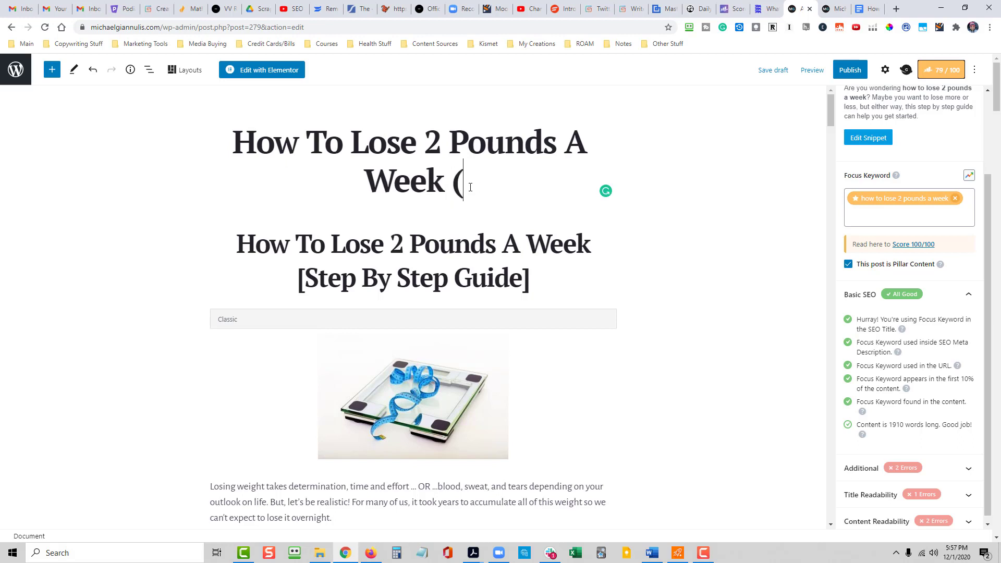
pyautogui.write('10 Eas')
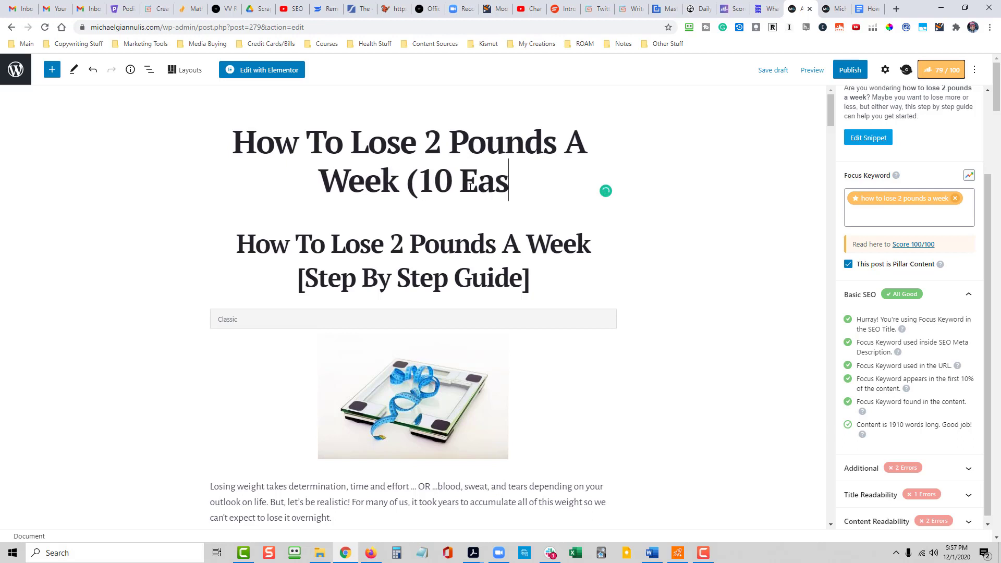
pyautogui.write('y To Fo')
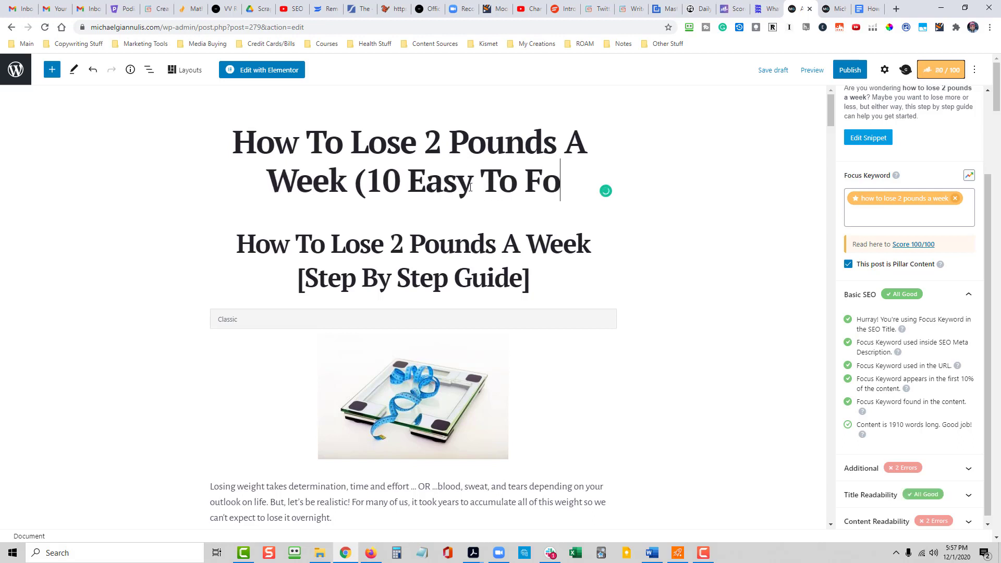
pyautogui.write('llow Steps)')
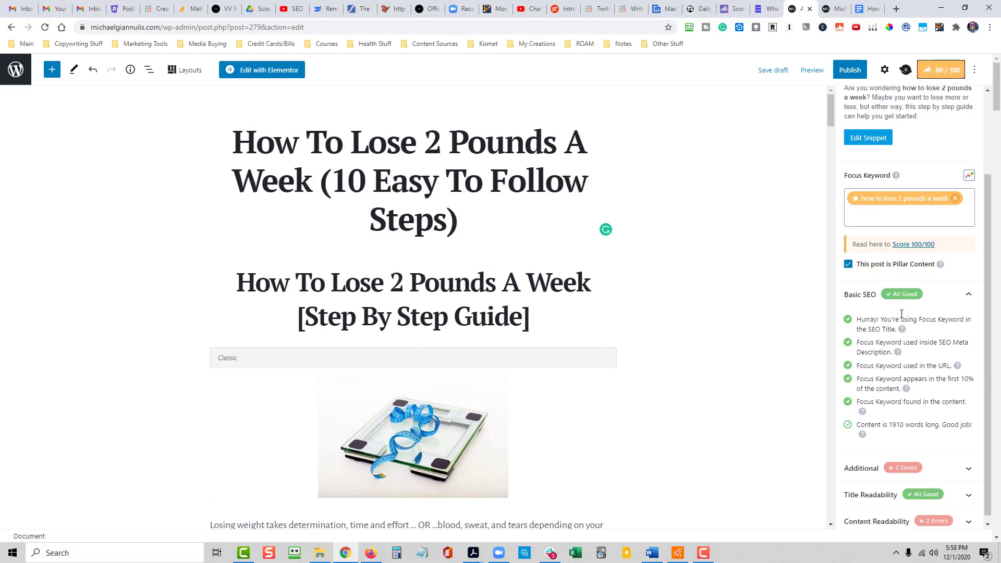
# - Expand Rank Math's Additional checks and review the image alt text, keyword density and link items
pyautogui.scroll(-1, 904, 334)
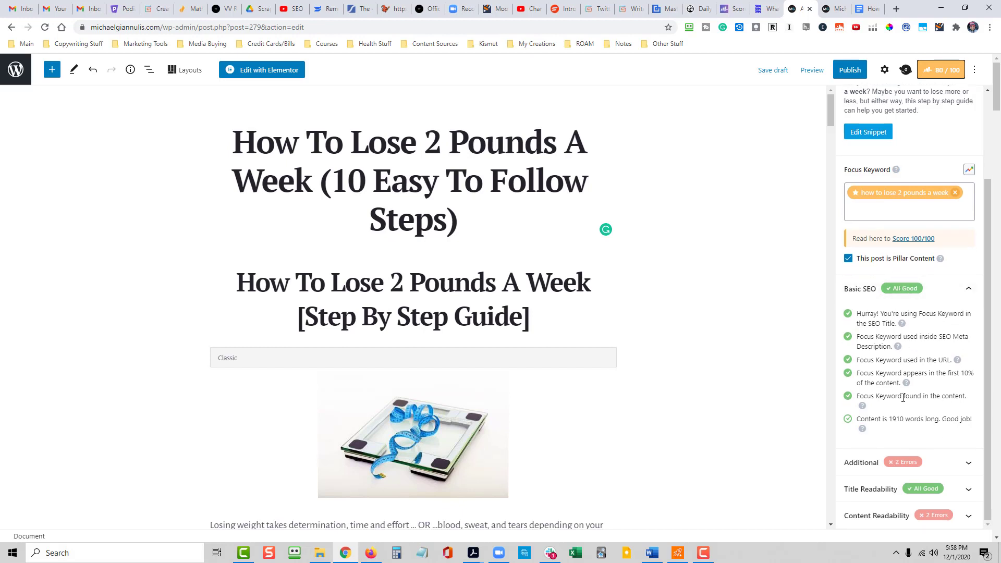
pyautogui.click(969, 463)
pyautogui.scroll(-2, 936, 440)
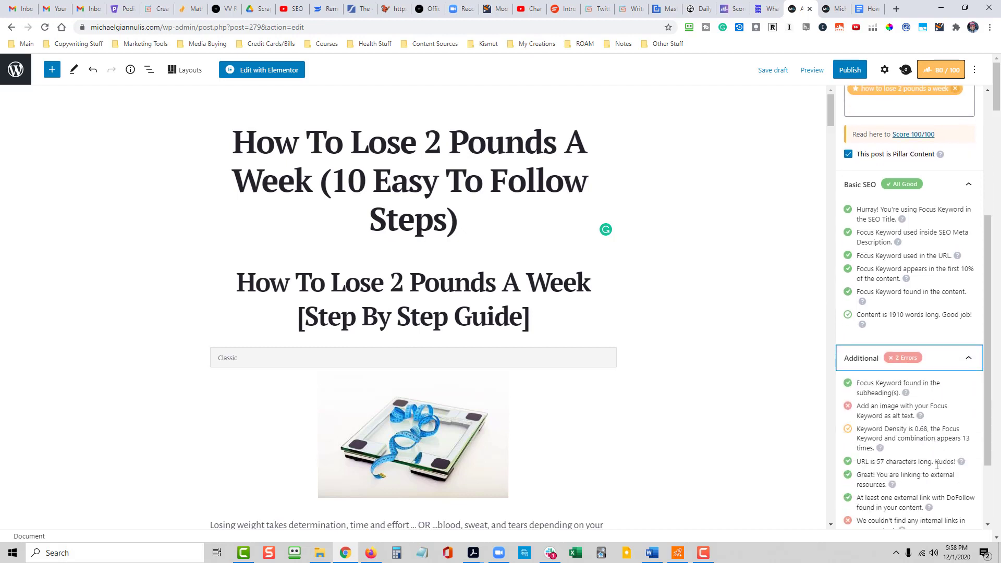
pyautogui.scroll(-1, 938, 464)
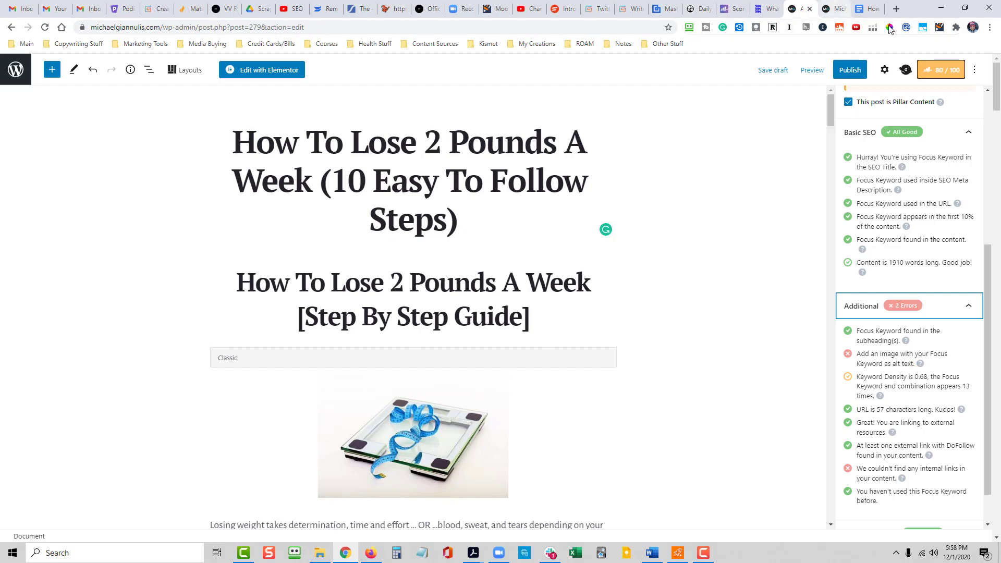
# - Open unsplash.com in a new browser tab and search its photos for "woman on scale"
pyautogui.click(896, 10)
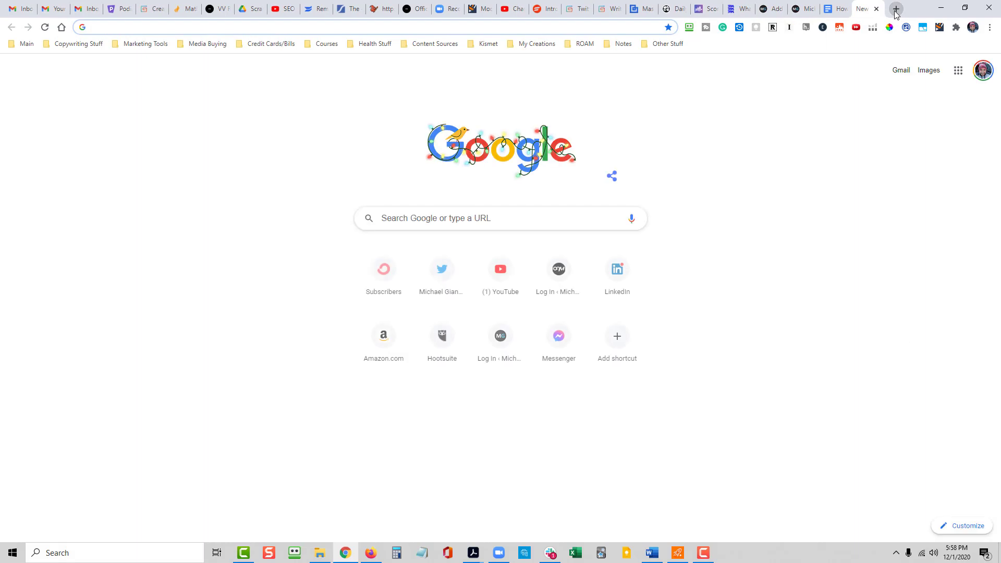
pyautogui.write('uns')
pyautogui.press('Return')
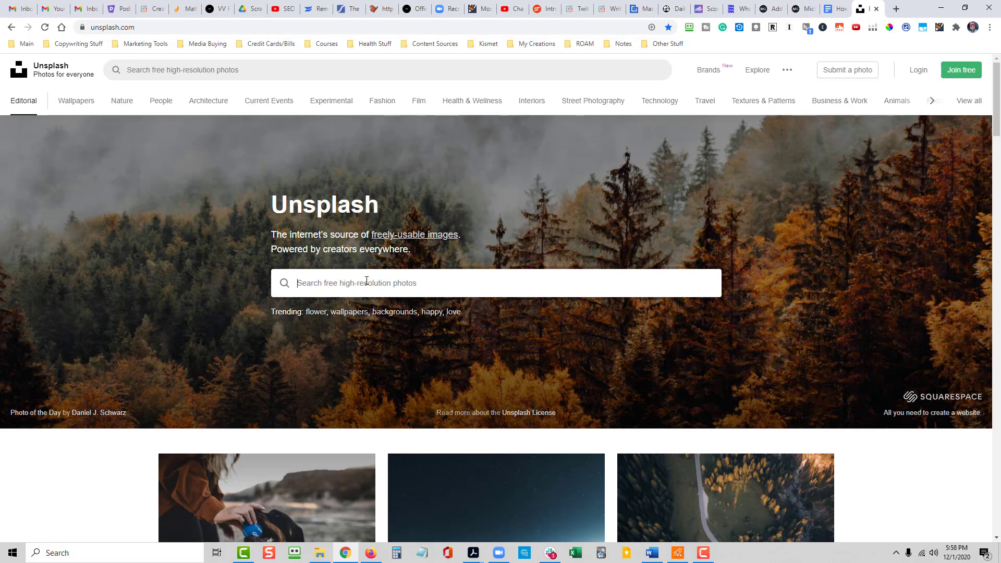
pyautogui.write('woman on sc')
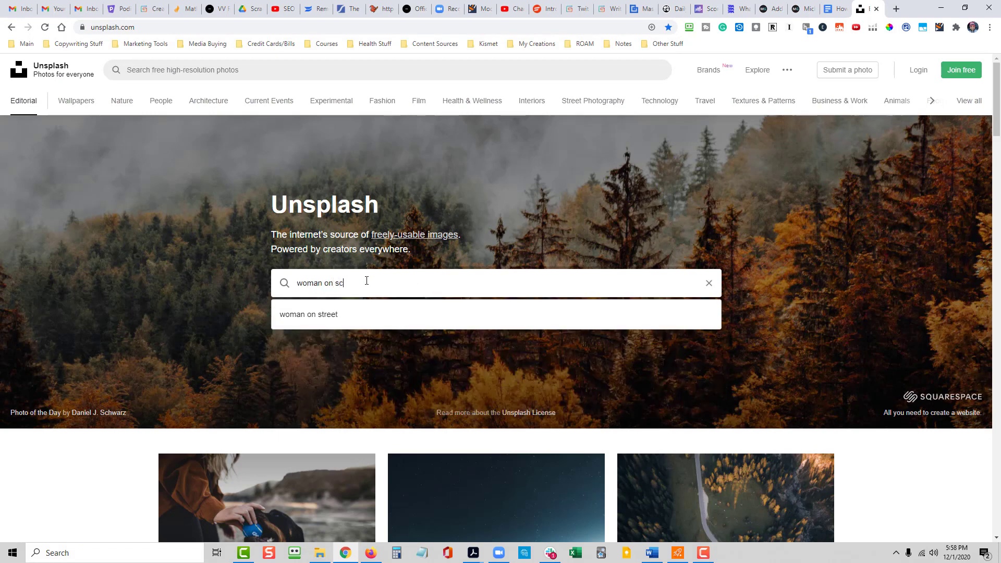
pyautogui.press('Return')
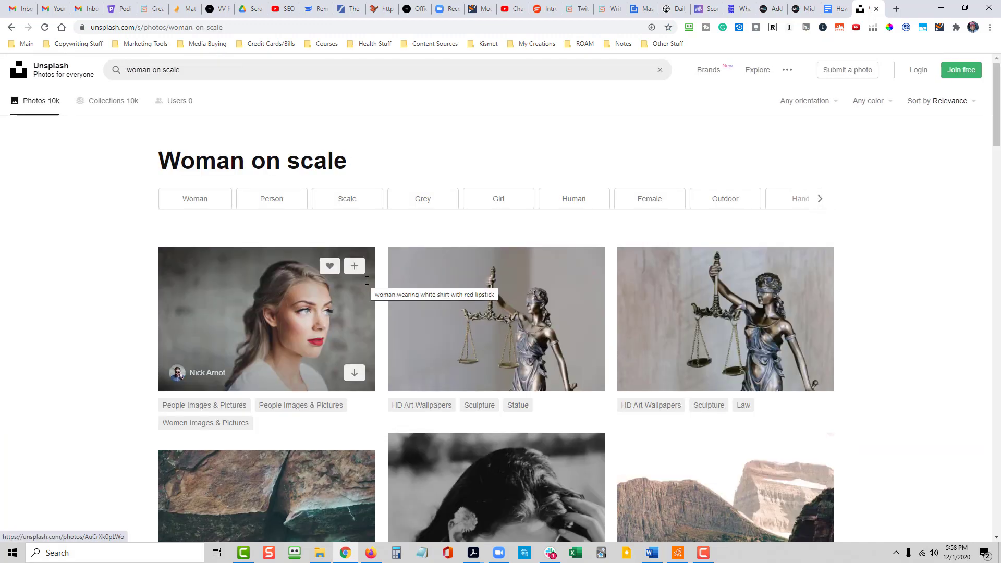
# - Look through the "woman on scale" results for a photo that suits the weight loss article
pyautogui.scroll(-3, 487, 364)
pyautogui.scroll(-10, 912, 308)
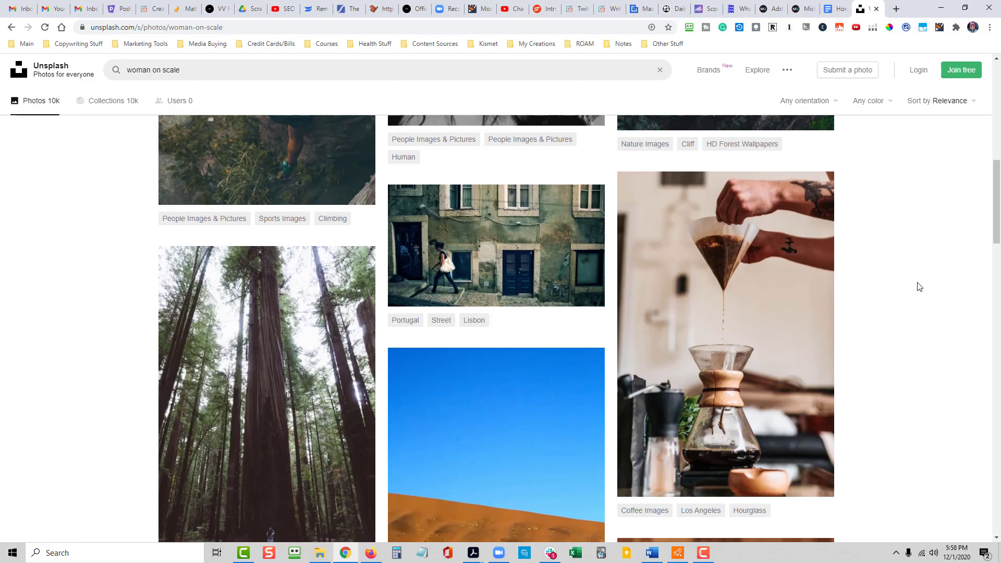
pyautogui.scroll(-12, 910, 301)
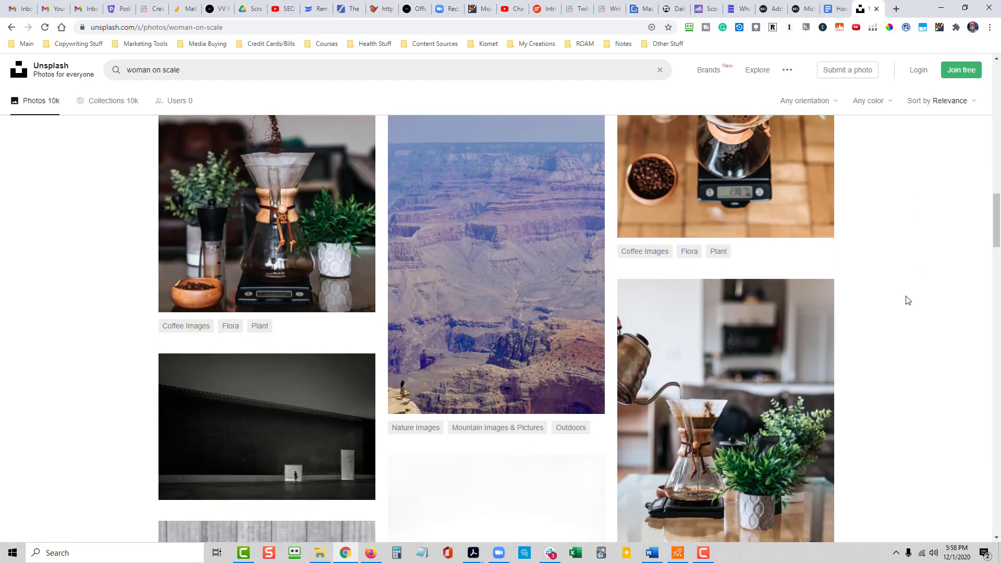
pyautogui.scroll(-10, 895, 308)
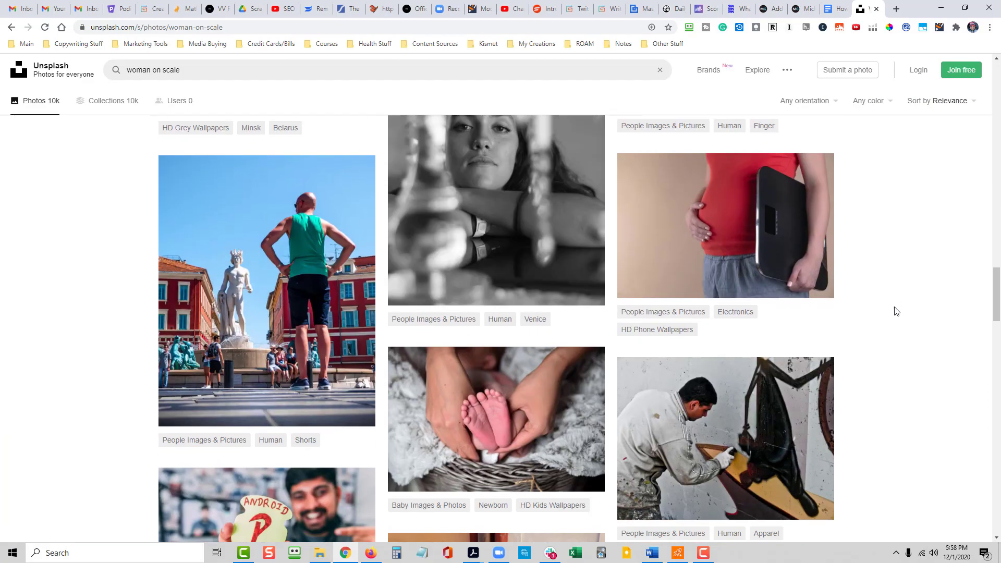
pyautogui.scroll(-11, 885, 307)
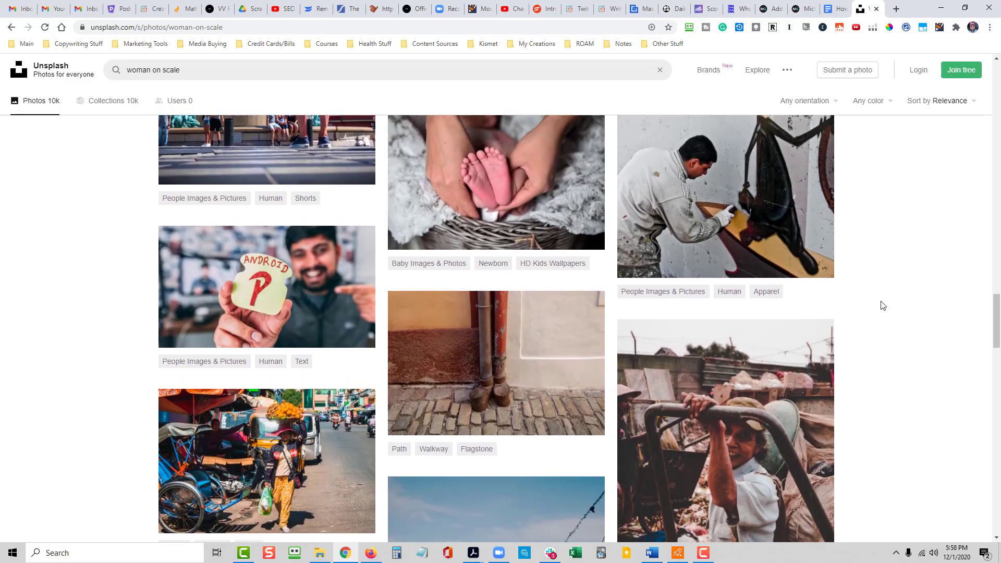
pyautogui.scroll(-12, 868, 329)
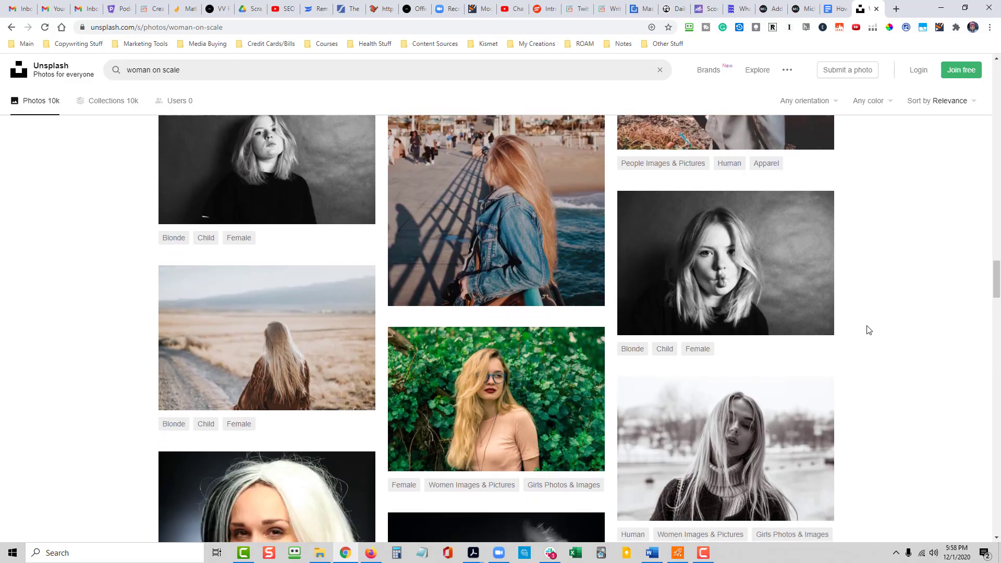
pyautogui.scroll(-6, 848, 360)
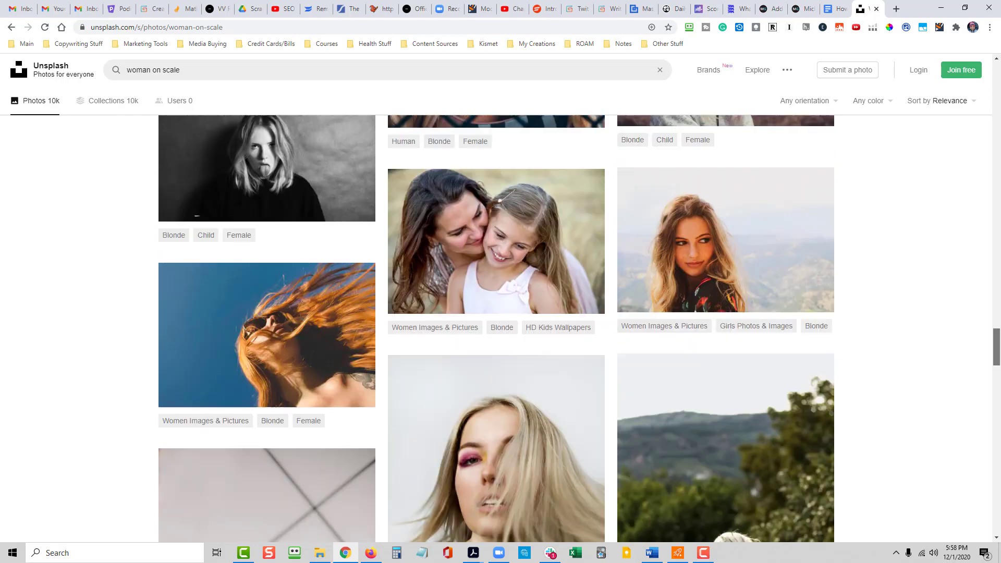
# - Search Unsplash for "scale" and look through the results for a bathroom scale photo
pyautogui.moveTo(996, 346); pyautogui.dragTo(985, 45)
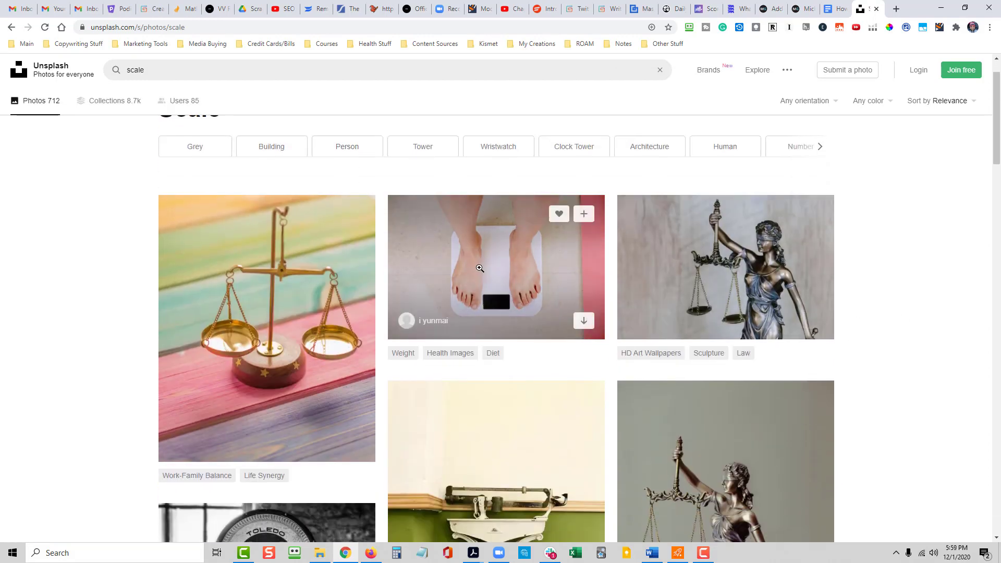
pyautogui.scroll(-4, 525, 313)
pyautogui.scroll(-10, 560, 376)
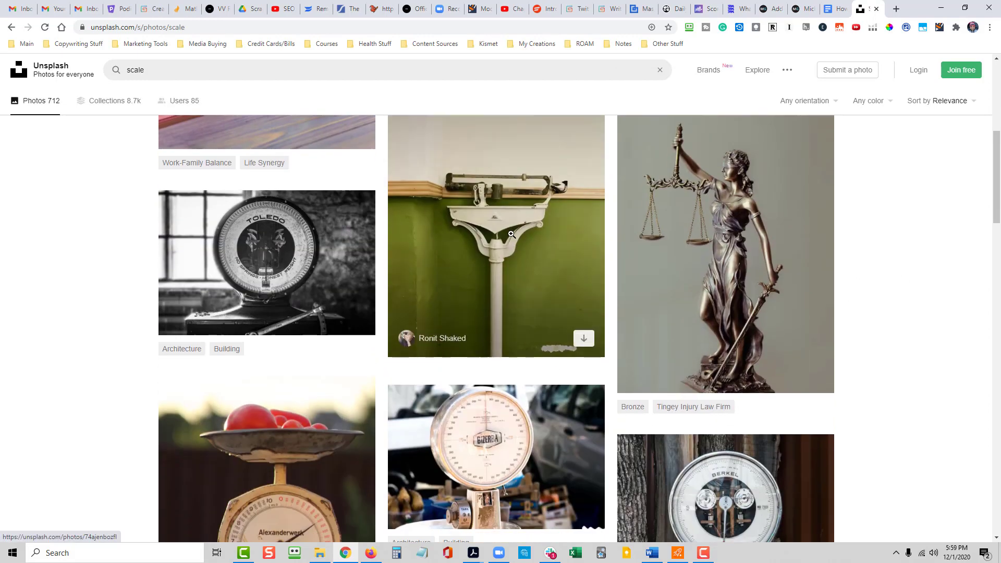
pyautogui.scroll(-4, 518, 354)
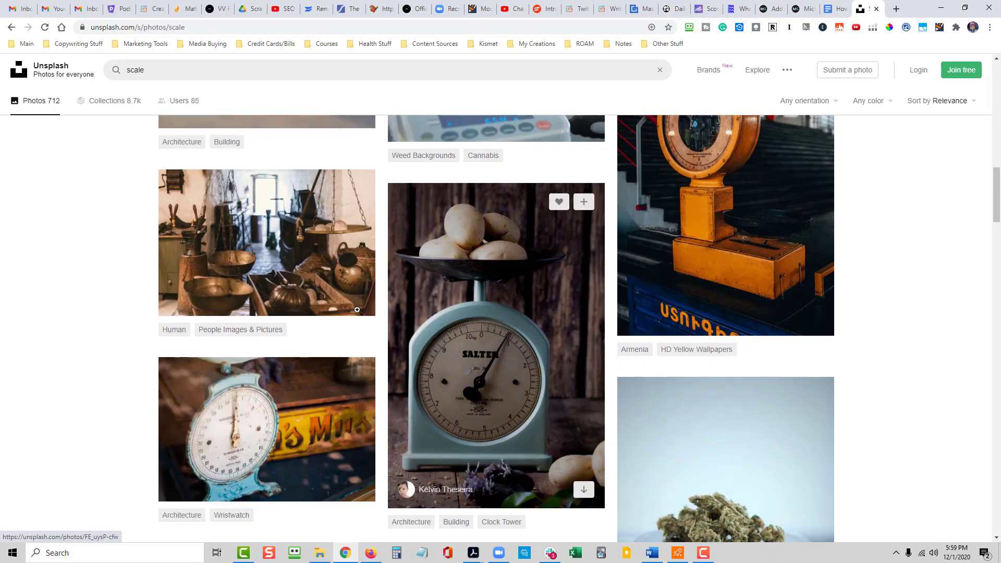
pyautogui.scroll(-9, 521, 313)
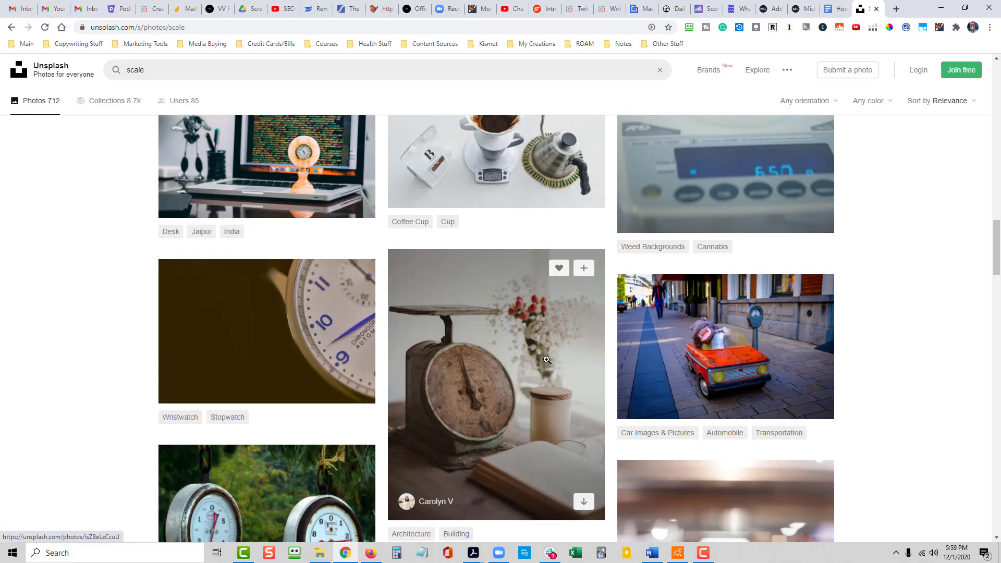
pyautogui.scroll(-3, 522, 313)
pyautogui.scroll(3, 894, 371)
pyautogui.scroll(20, 897, 373)
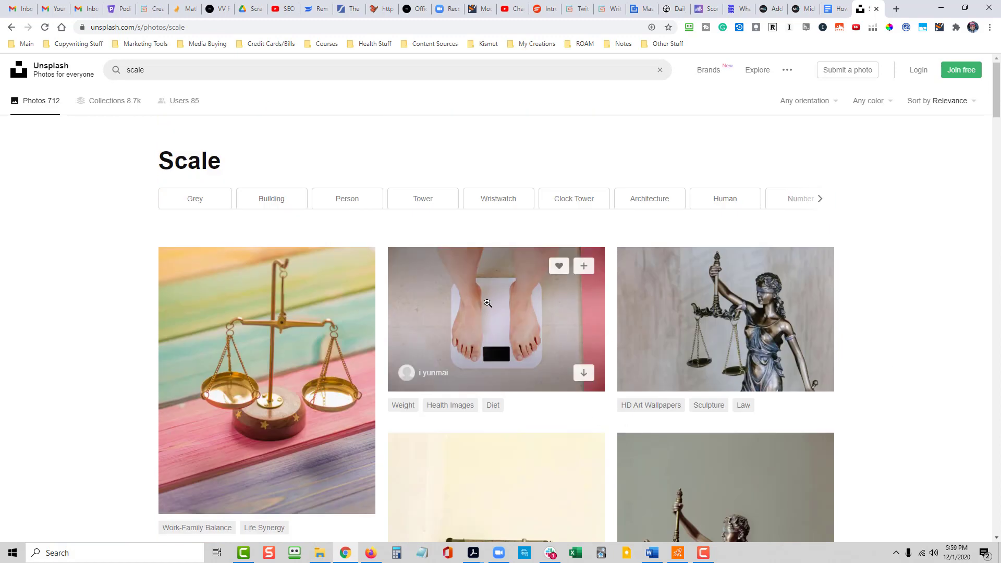
# - Download the photo of bare feet on a white bathroom scale and show the downloaded file in its folder
pyautogui.click(583, 373)
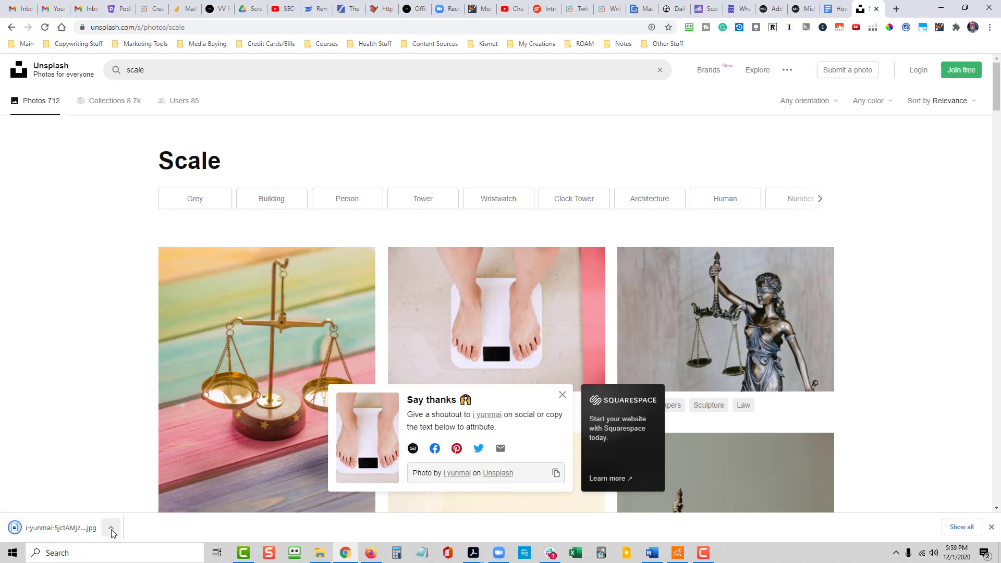
pyautogui.click(111, 528)
pyautogui.click(151, 493)
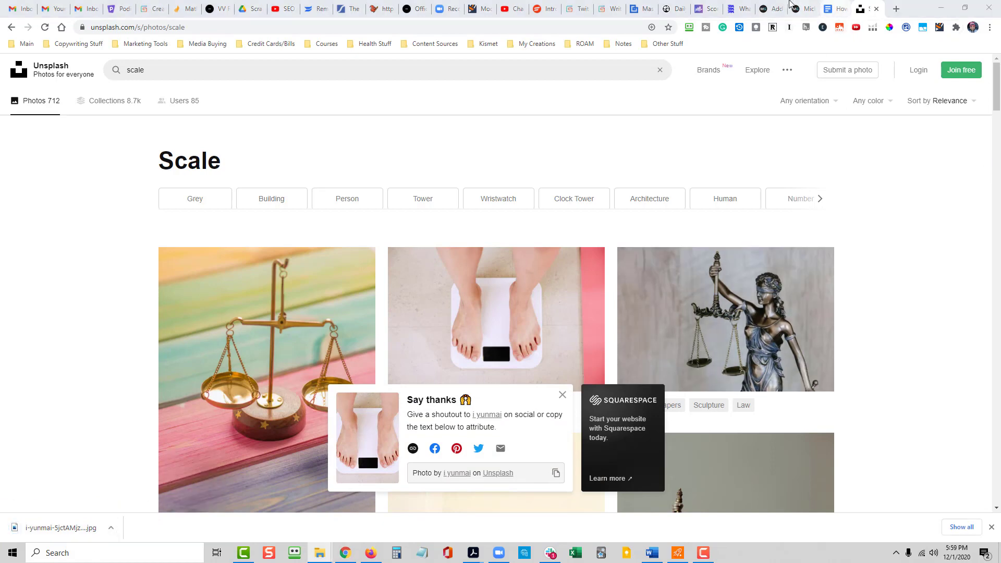
# - Return to the WordPress post and change its category from Uncategorized to Weight Loss in the post settings
pyautogui.click(771, 9)
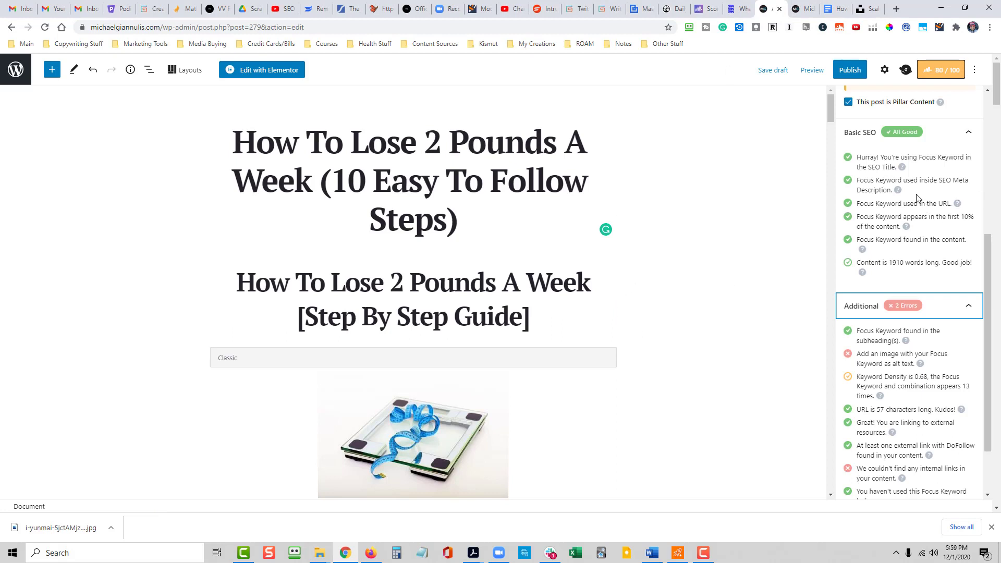
pyautogui.click(885, 71)
pyautogui.scroll(-3, 880, 313)
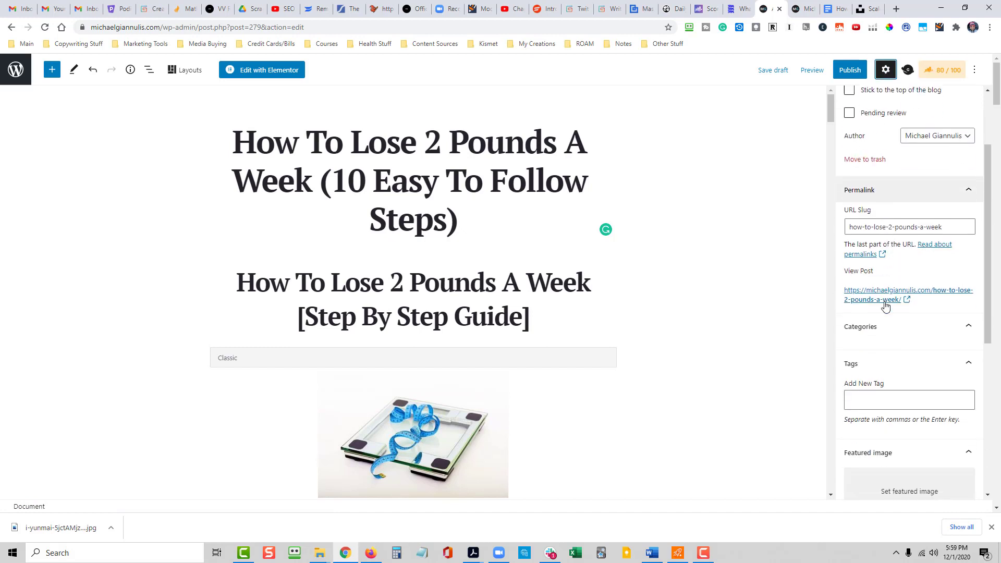
pyautogui.scroll(1, 899, 311)
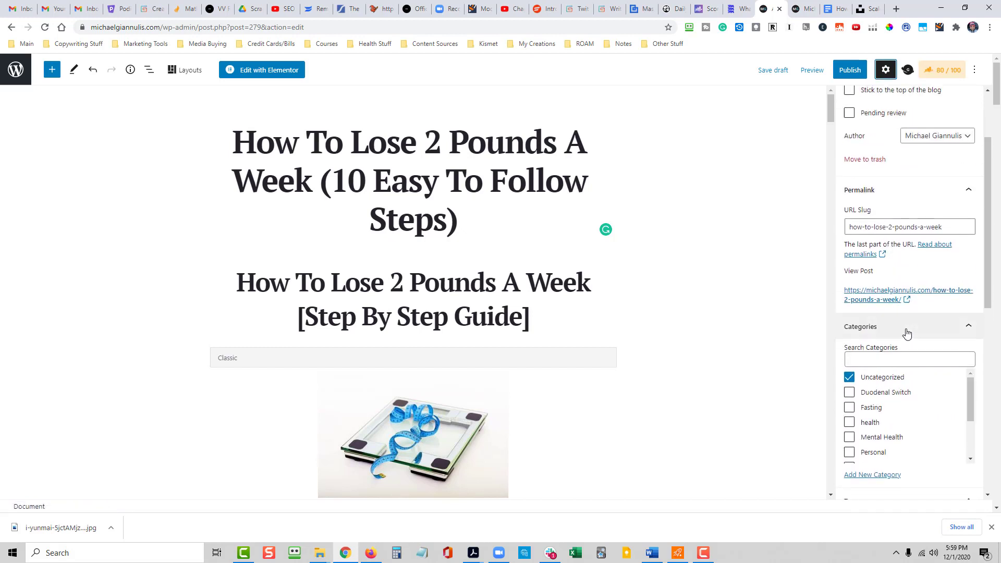
pyautogui.scroll(-1, 900, 292)
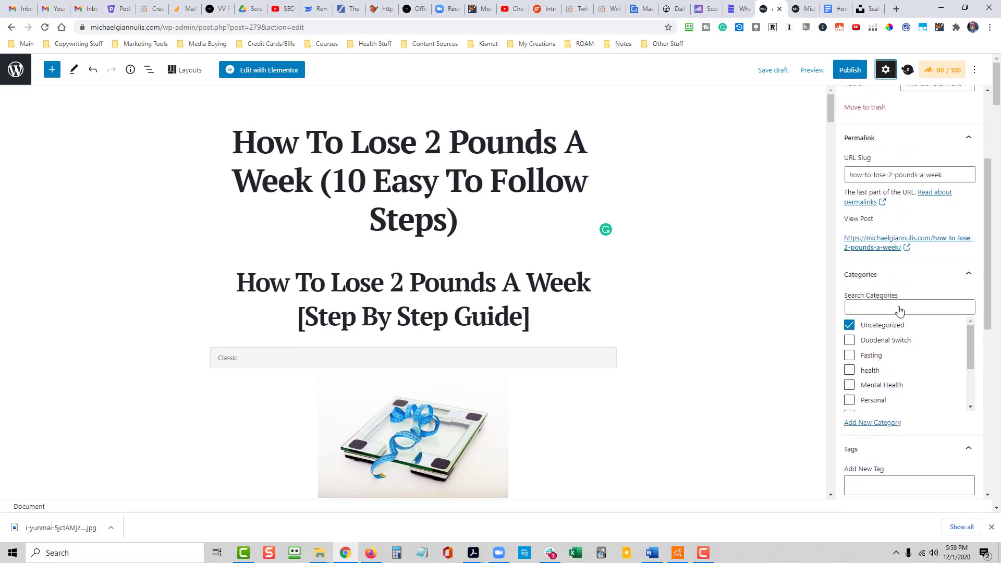
pyautogui.click(849, 325)
pyautogui.scroll(-2, 913, 352)
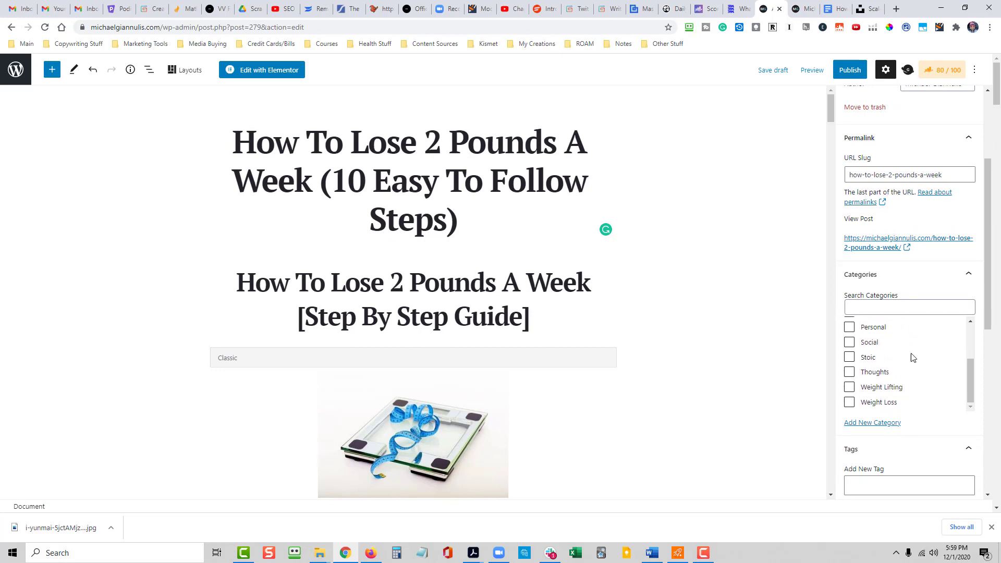
pyautogui.click(850, 404)
pyautogui.scroll(-1, 939, 339)
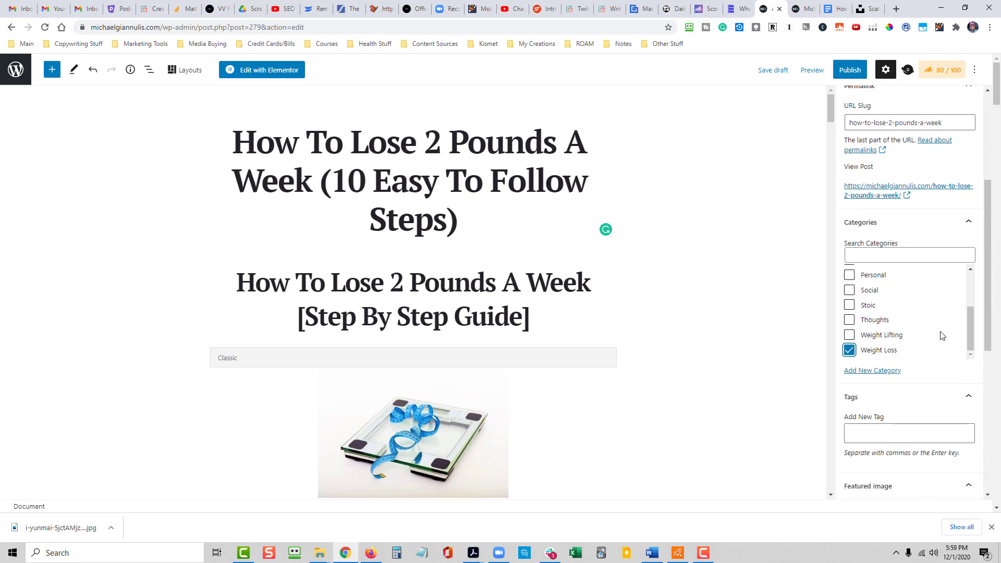
# - Add the post tags "lose weight", "weight loss", "how to lose 2 pounds a week", "lose 2 pounds a week" and "lose pounds"
pyautogui.click(875, 437)
pyautogui.write('lose weight')
pyautogui.press('Return')
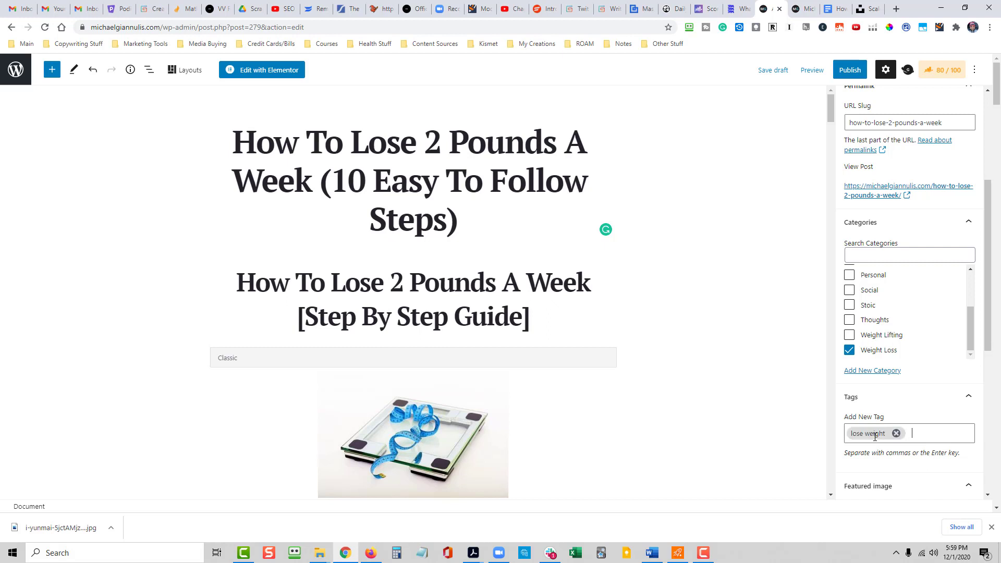
pyautogui.write('weight loss')
pyautogui.press('Return')
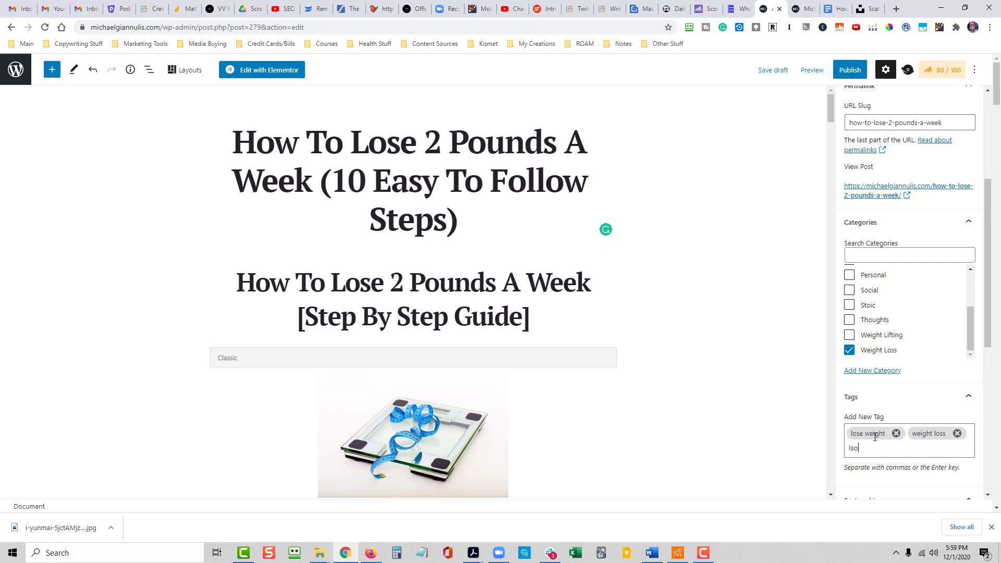
pyautogui.write('how to lose 2 pounds a week')
pyautogui.press('Return')
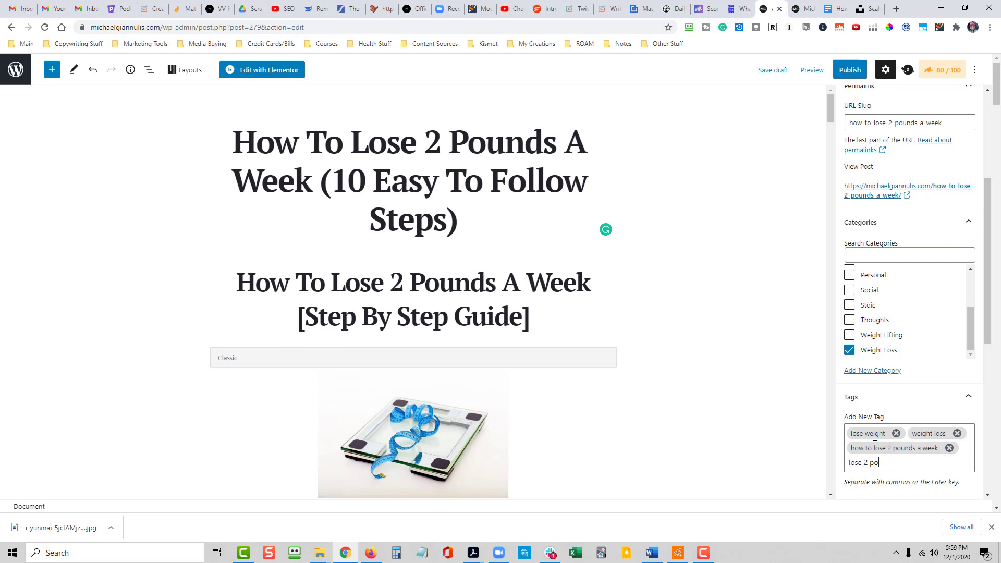
pyautogui.write('lose 2 pounds a week')
pyautogui.press('Return')
pyautogui.write('lose pounds')
pyautogui.press('Return')
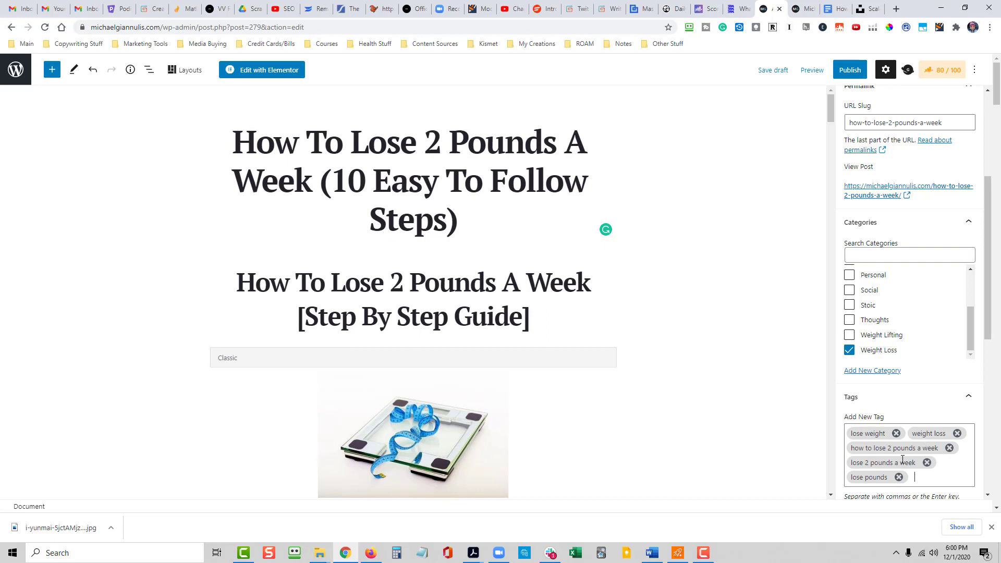
# - Dismiss the downloads bar and return to the post preview to examine how the scale image displays in the article
pyautogui.click(991, 527)
pyautogui.scroll(-3, 886, 386)
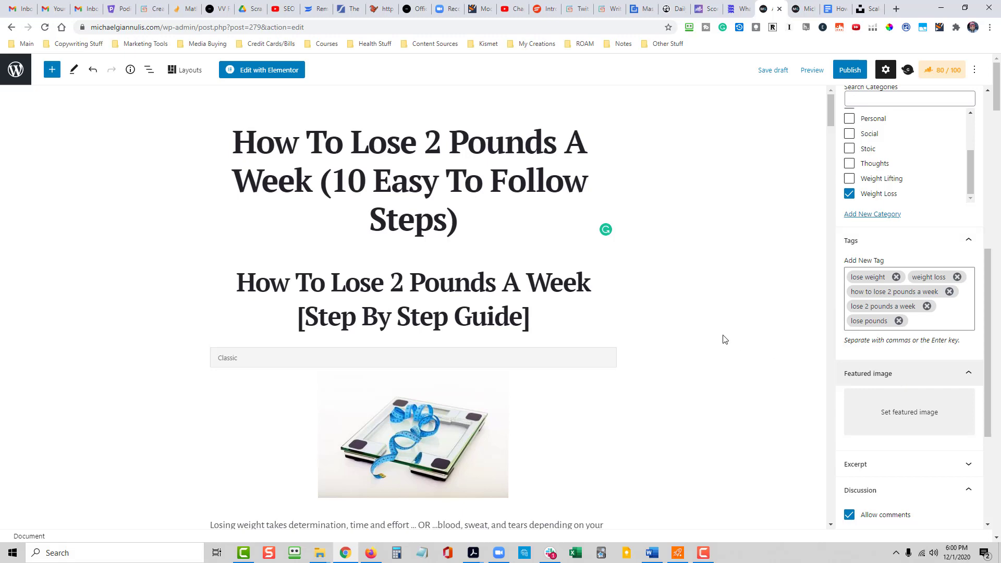
pyautogui.click(803, 7)
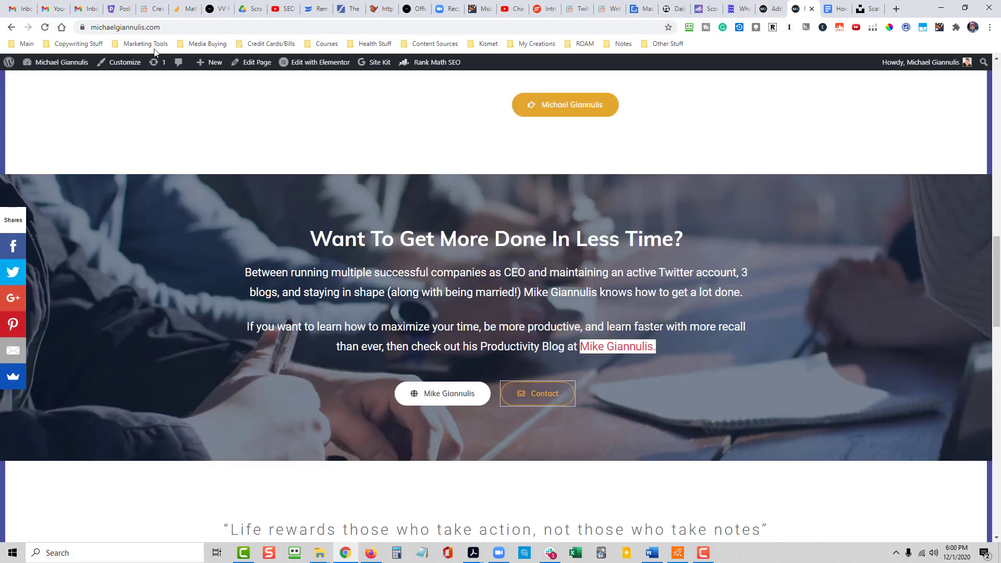
pyautogui.click(11, 27)
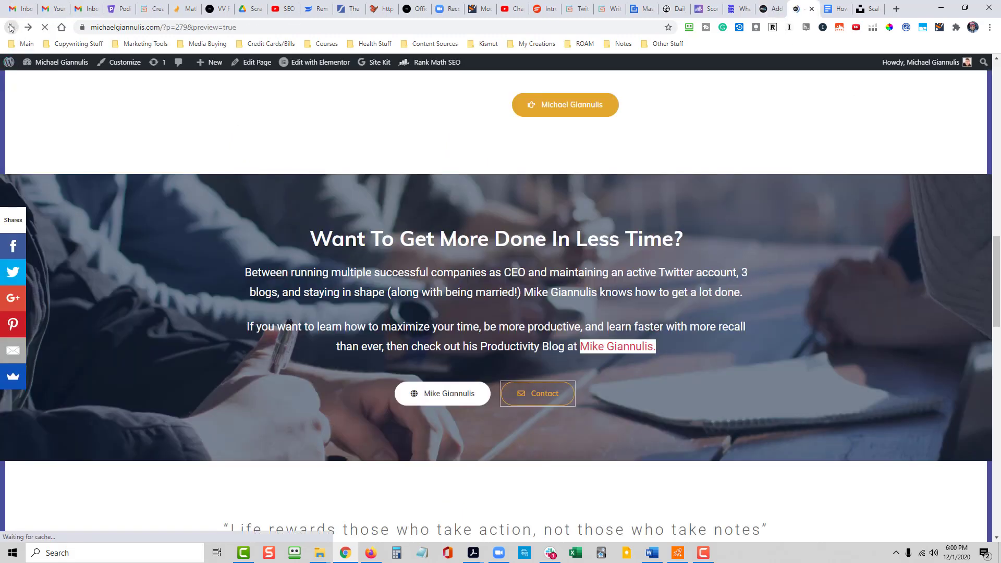
pyautogui.scroll(-3, 629, 271)
pyautogui.scroll(-5, 629, 271)
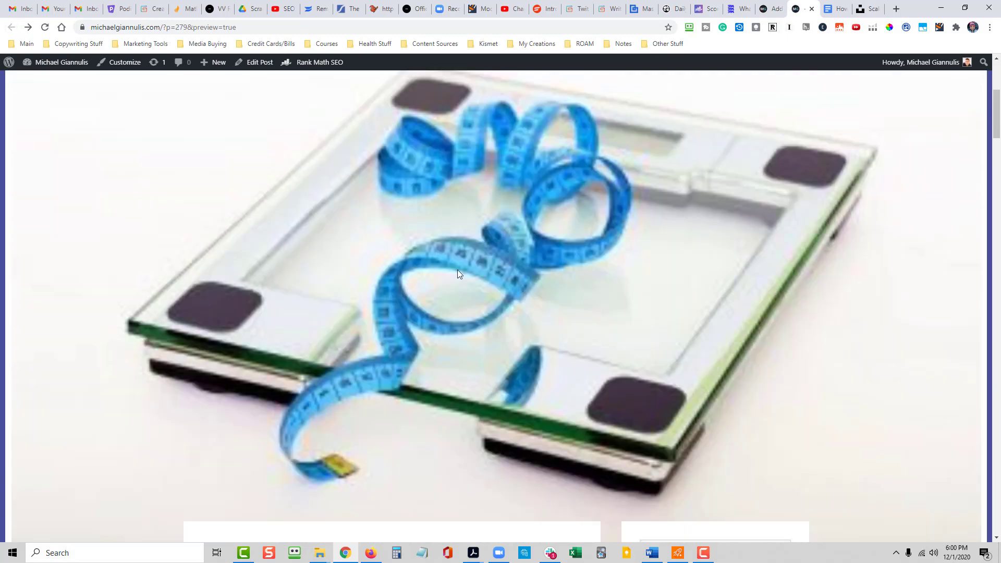
pyautogui.scroll(4, 537, 286)
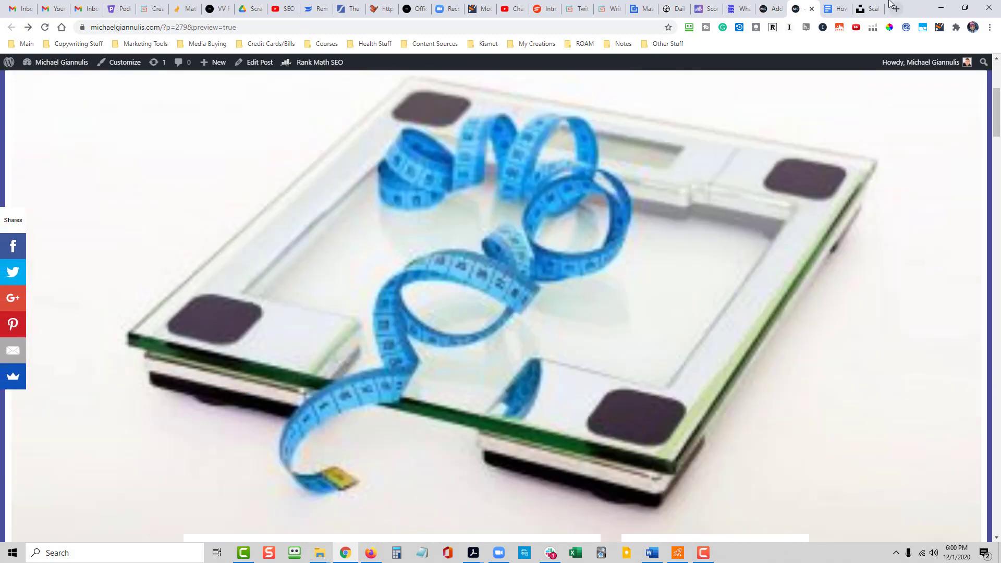
# - Back in the post editor, upload the downloaded scale photo i-yunmai-5jctAMjz21A-unsplash.jpg as the image file for the featured image
pyautogui.click(770, 8)
pyautogui.click(910, 415)
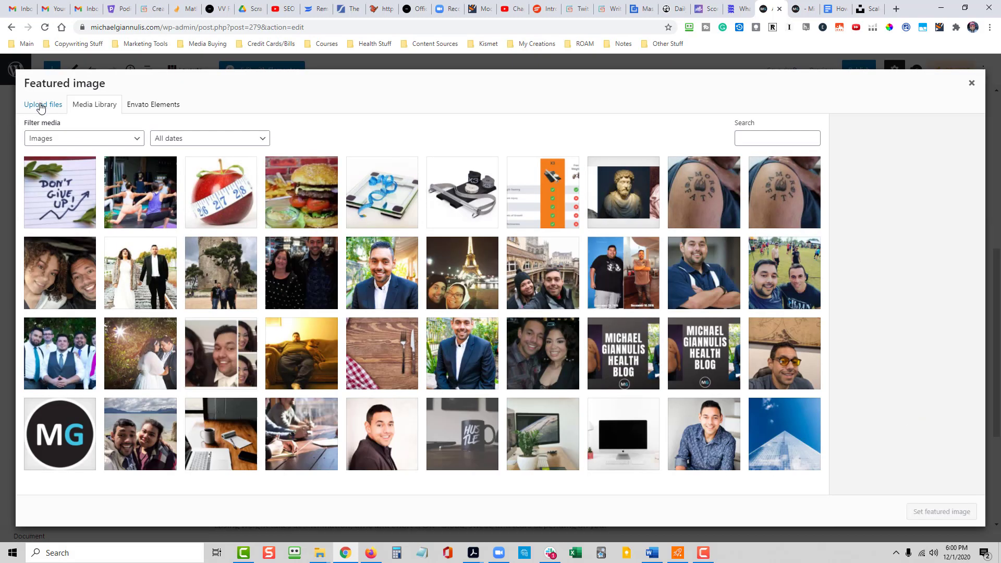
pyautogui.click(38, 102)
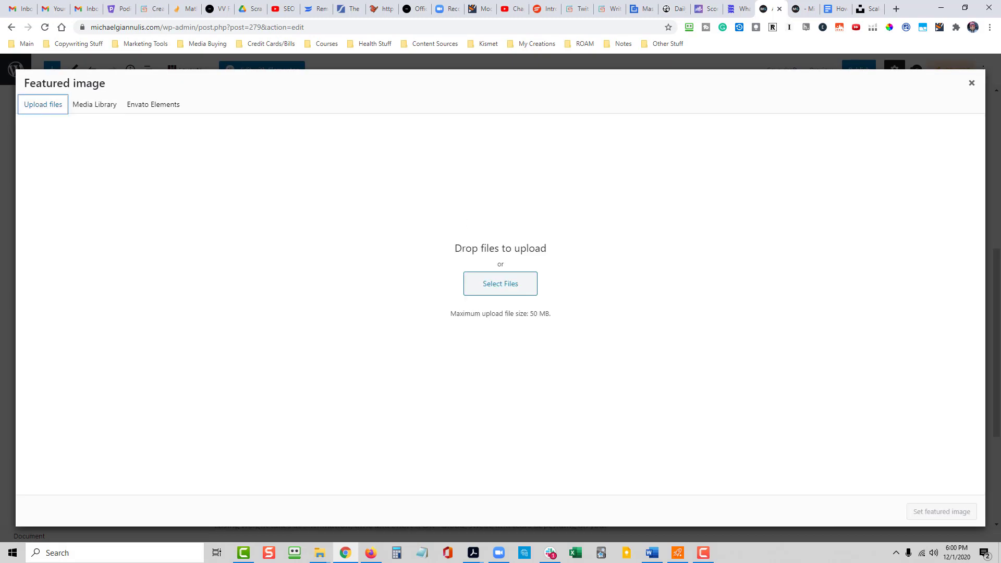
pyautogui.moveTo(553, 282); pyautogui.dragTo(480, 293)
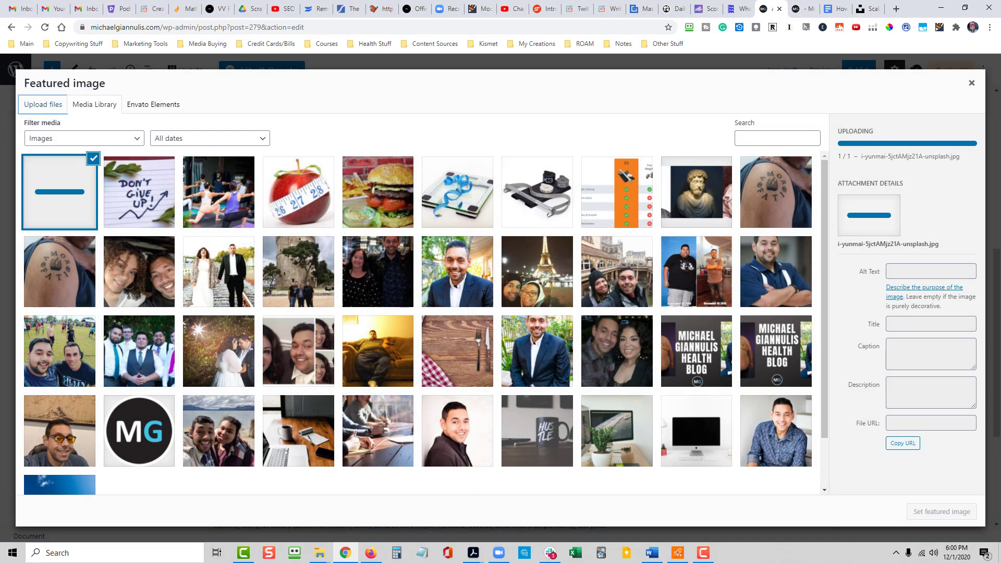
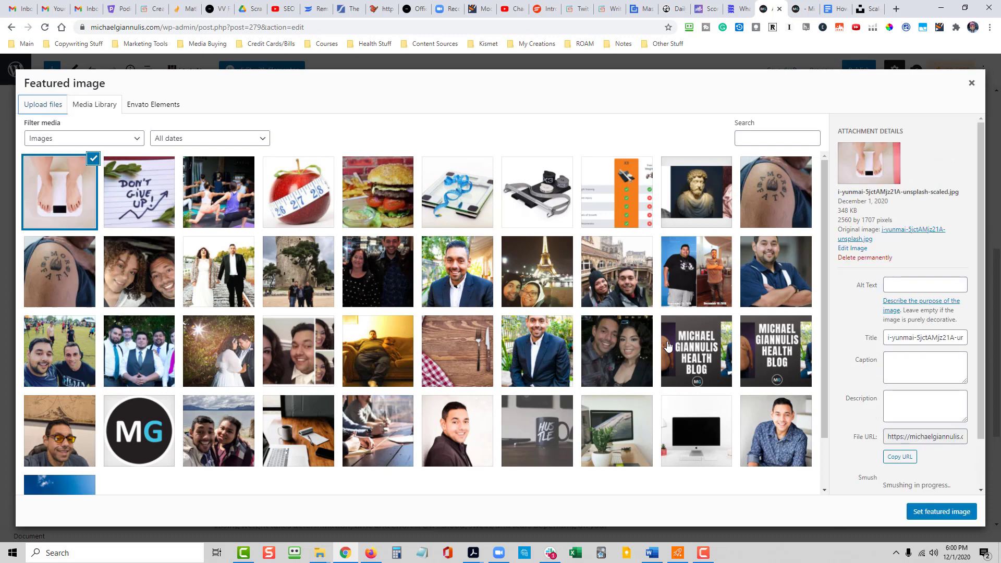
# - Enter "how to lose 2 pounds a week" as the scale photo's alt text, title and description, and set it as the featured image
pyautogui.click(910, 286)
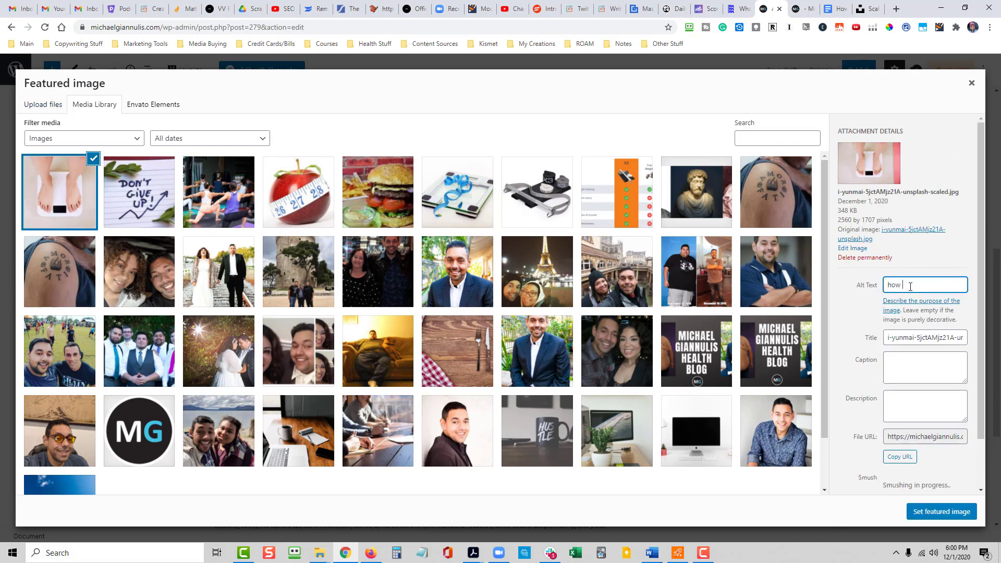
pyautogui.write('how to lose 2 pounds a week')
pyautogui.hotkey('ctrl', 'a')
pyautogui.hotkey('ctrl', 'c')
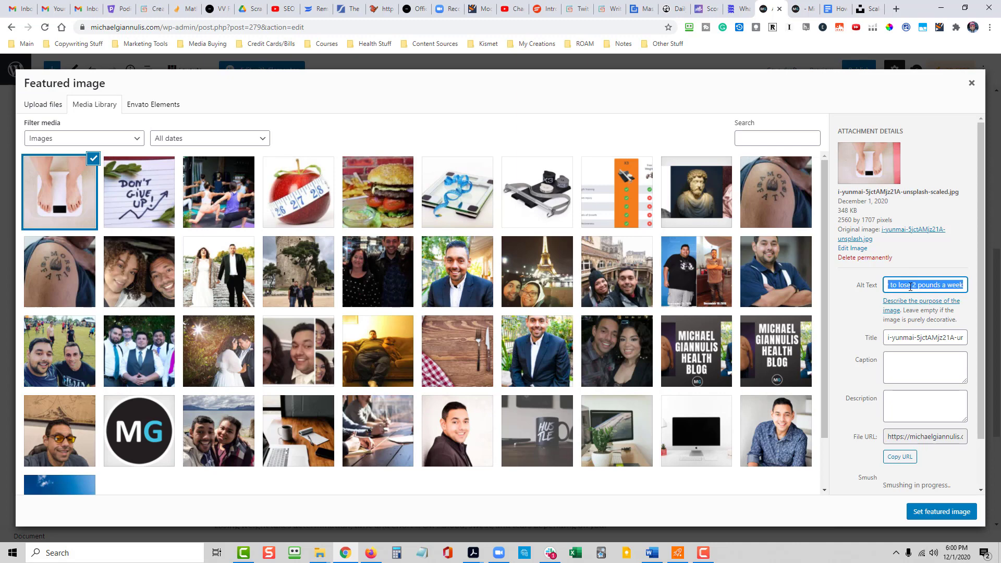
pyautogui.click(915, 340)
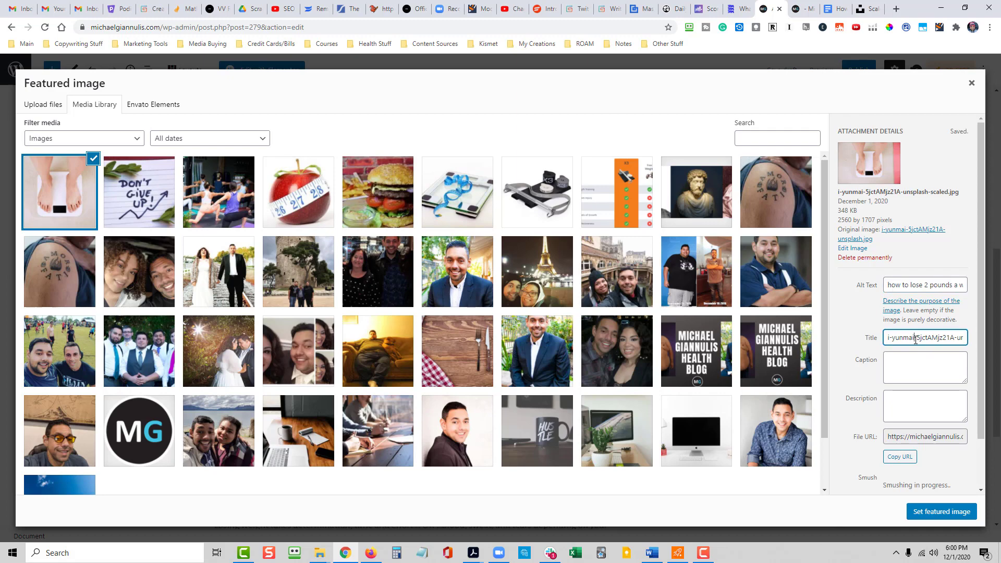
pyautogui.hotkey('ctrl', 'a')
pyautogui.hotkey('ctrl', 'v')
pyautogui.click(914, 408)
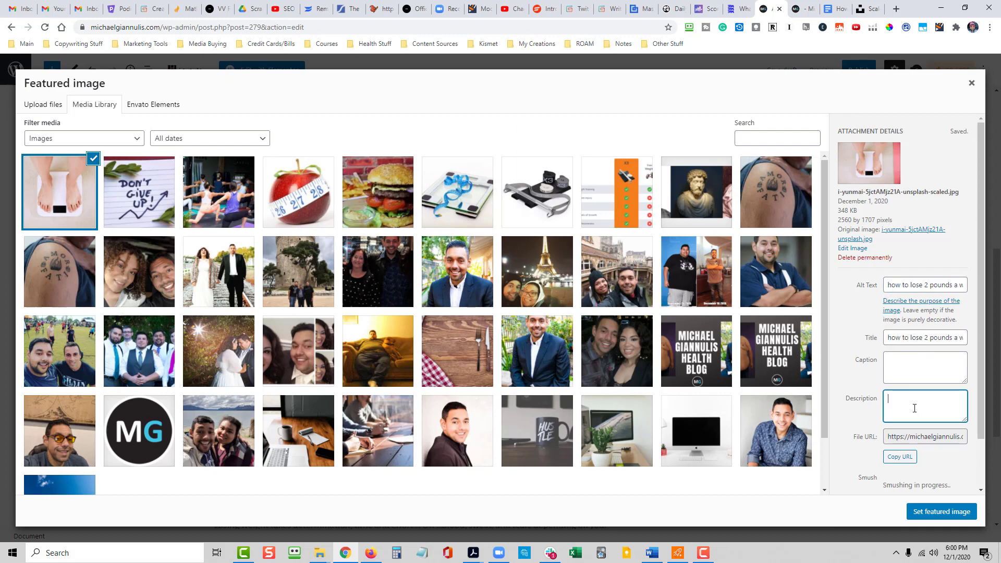
pyautogui.hotkey('ctrl', 'v')
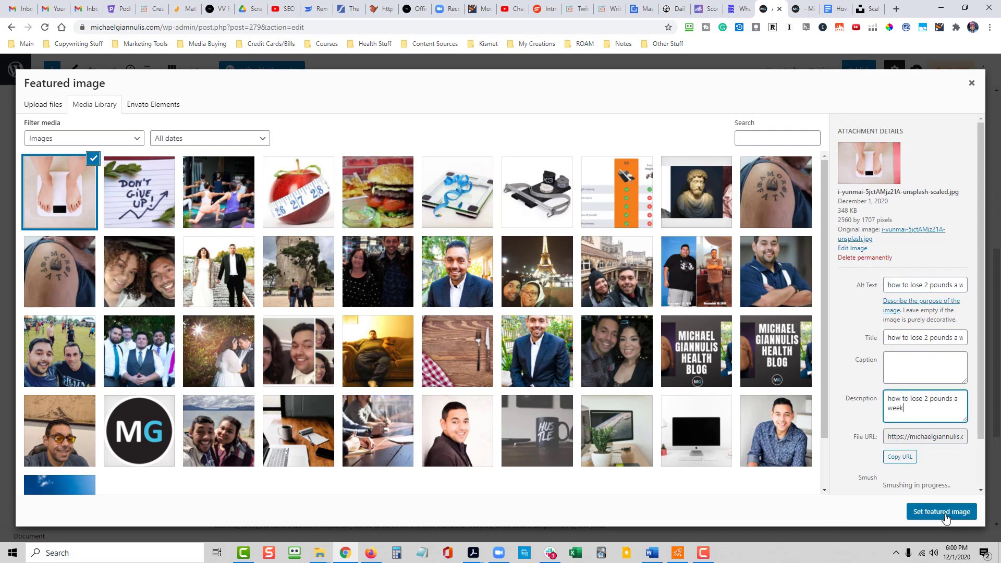
pyautogui.press('Escape')
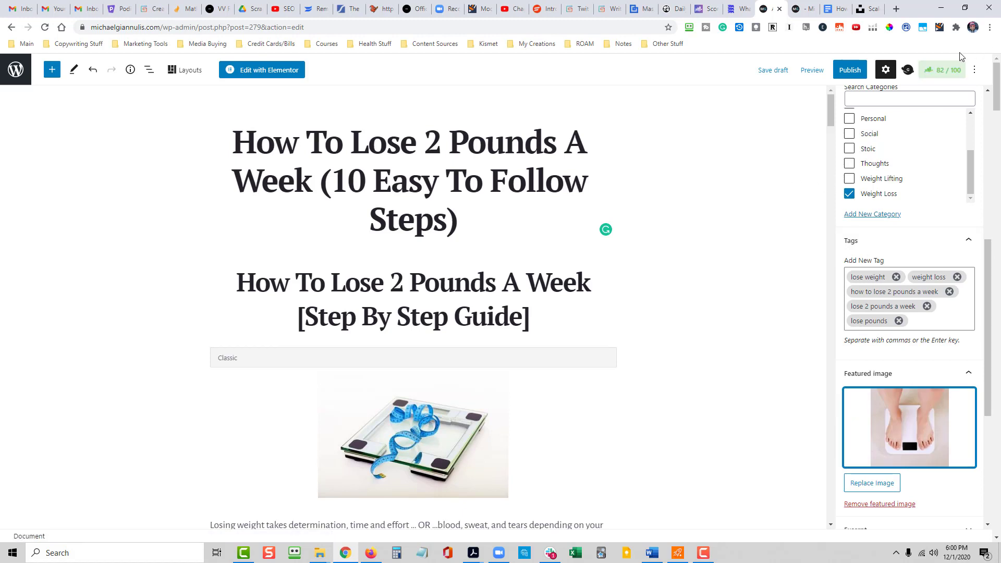
# - Review the post's category, tags, featured image and discussion options in the document settings
pyautogui.scroll(-2, 933, 344)
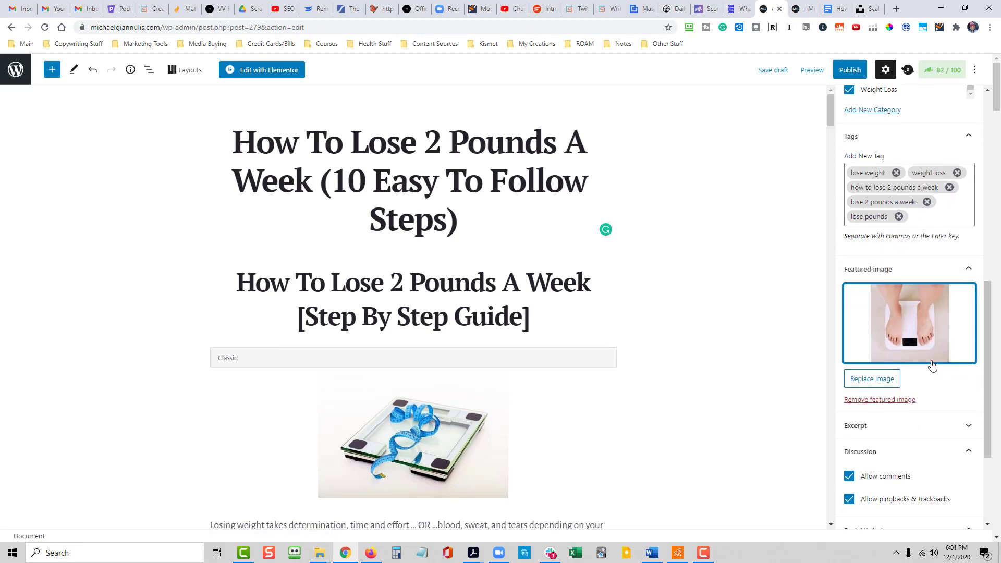
pyautogui.scroll(3, 926, 358)
pyautogui.scroll(1, 926, 358)
pyautogui.scroll(-3, 894, 232)
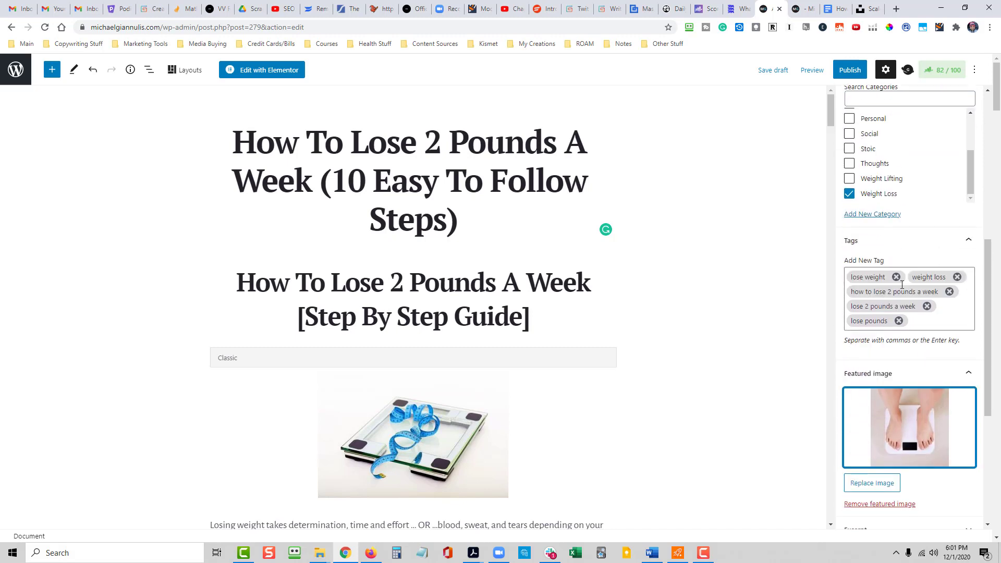
pyautogui.scroll(-3, 881, 339)
pyautogui.scroll(8, 905, 398)
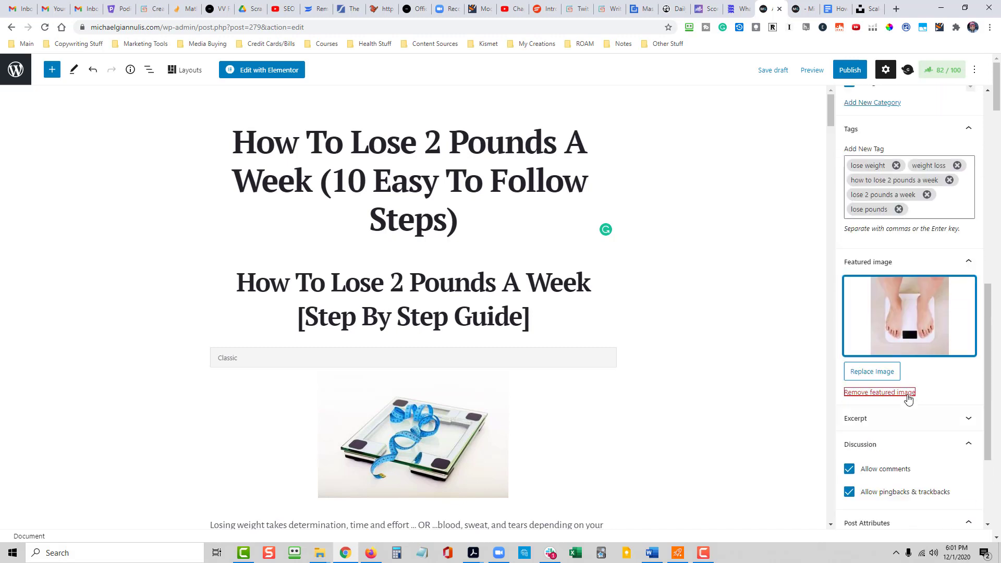
pyautogui.scroll(2, 908, 402)
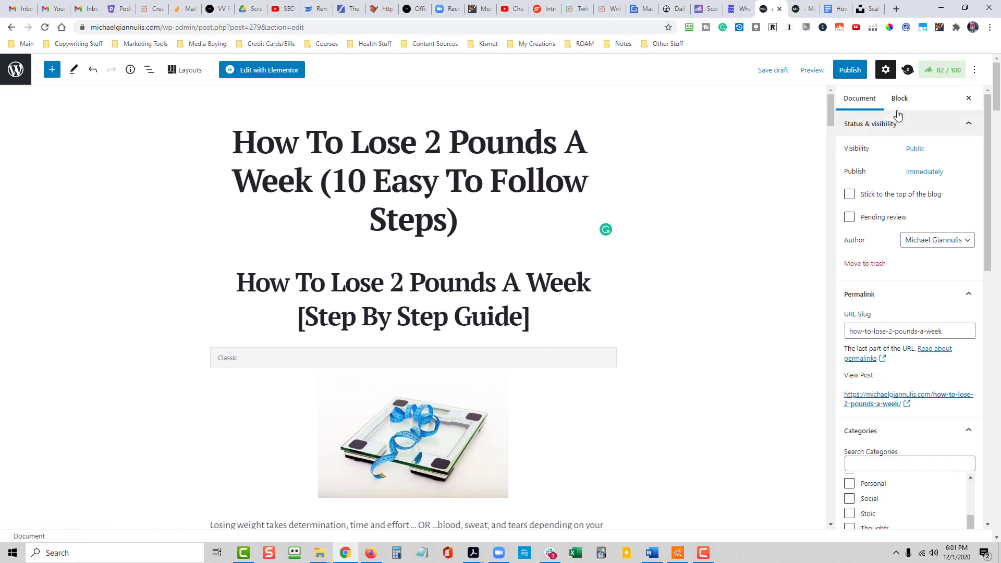
# - Examine the Rank Math Additional checks, including the explanation of keyword density
pyautogui.click(945, 73)
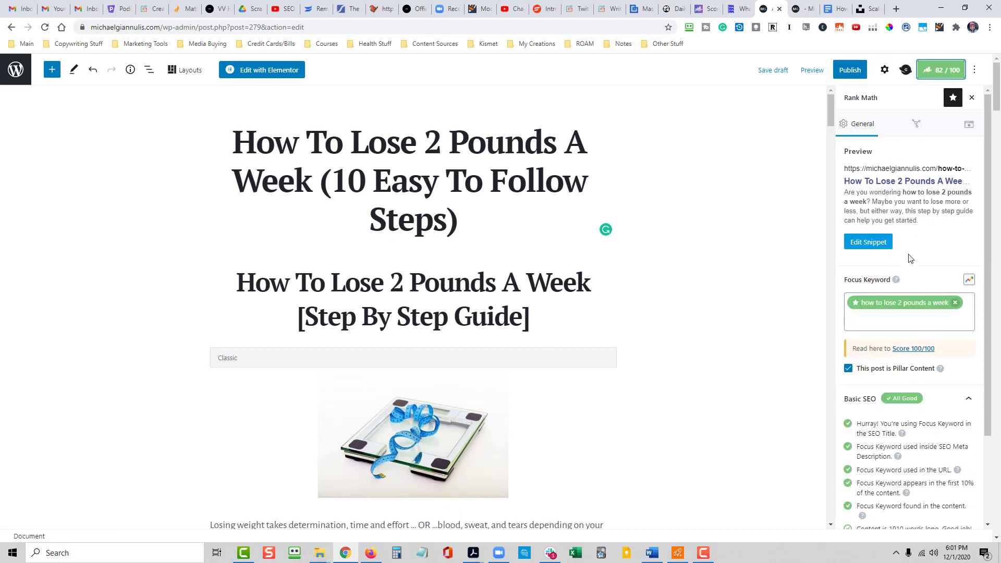
pyautogui.scroll(-2, 939, 286)
pyautogui.scroll(-1, 939, 286)
pyautogui.click(965, 463)
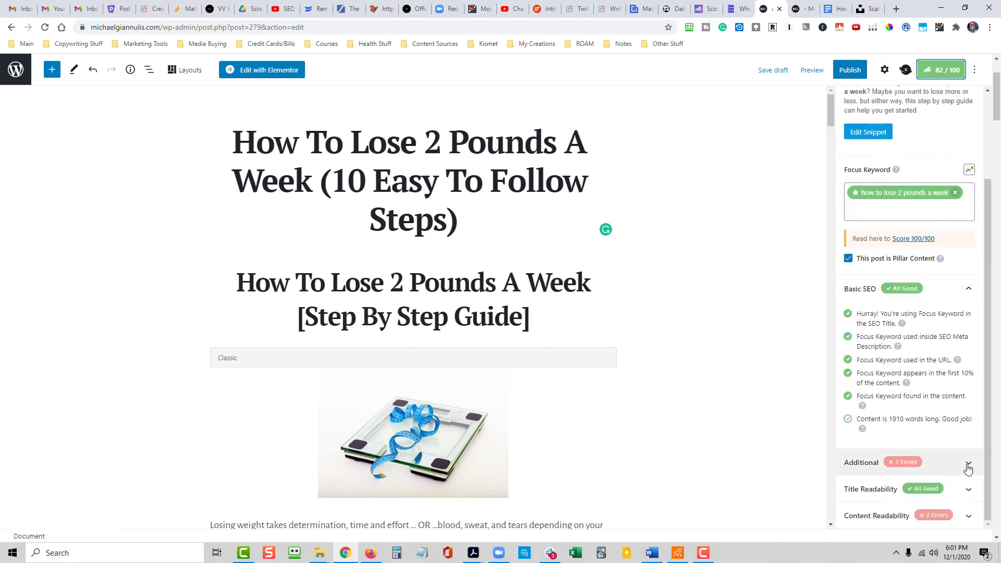
pyautogui.scroll(-4, 952, 418)
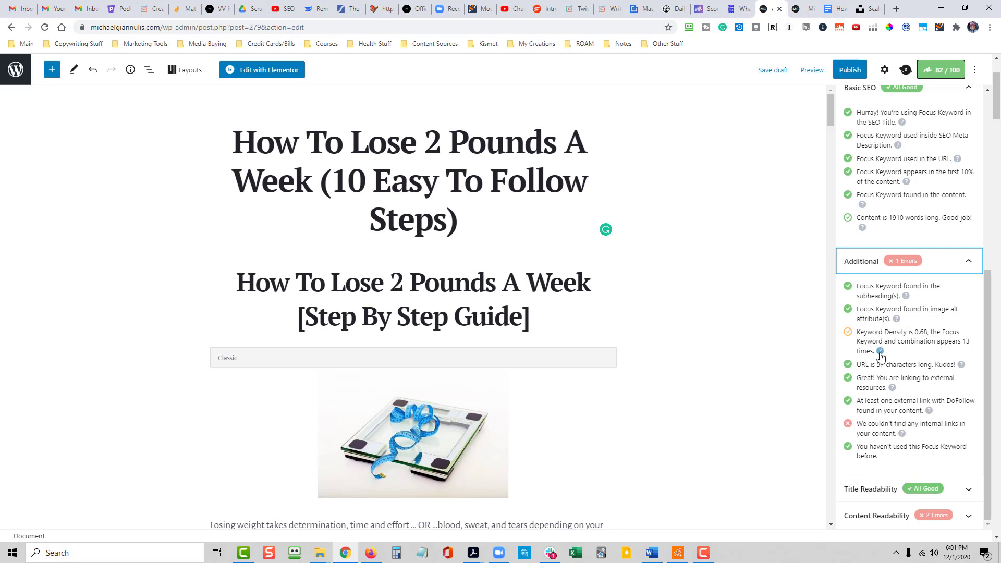
pyautogui.click(881, 352)
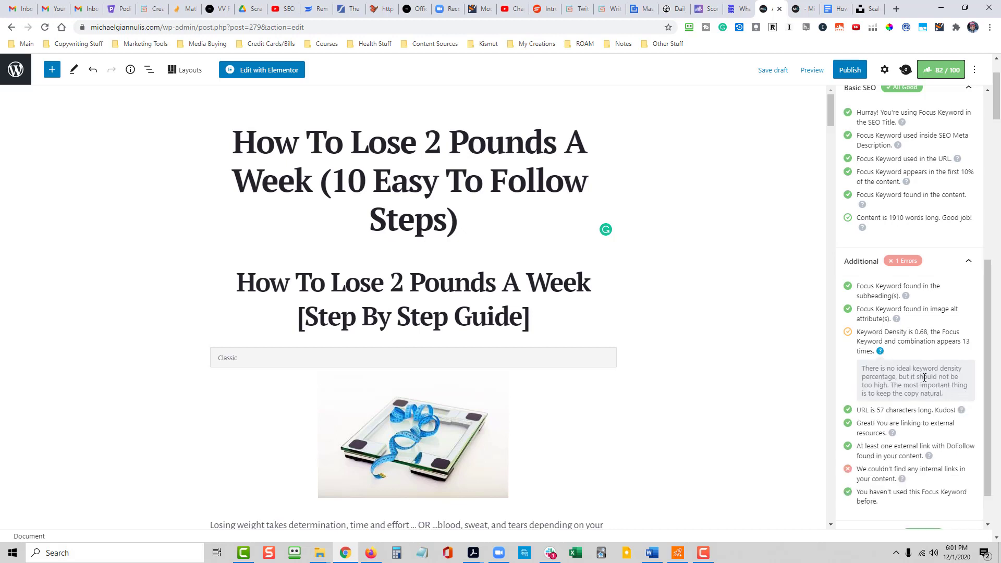
pyautogui.click(880, 352)
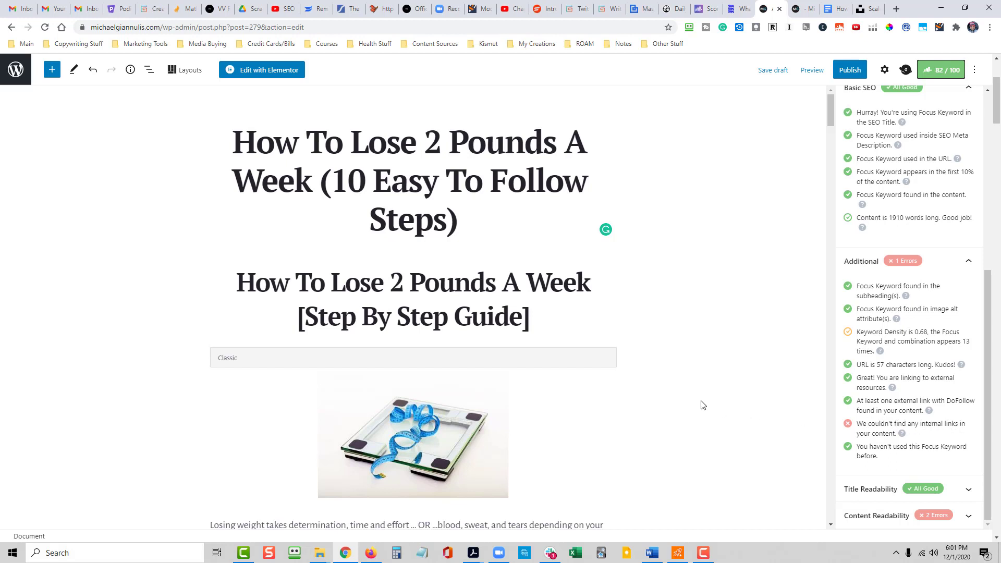
# - Switch to the post preview, reduce its address to the site's home page and open the site's Blog page
pyautogui.scroll(-1, 704, 405)
pyautogui.scroll(-1, 704, 405)
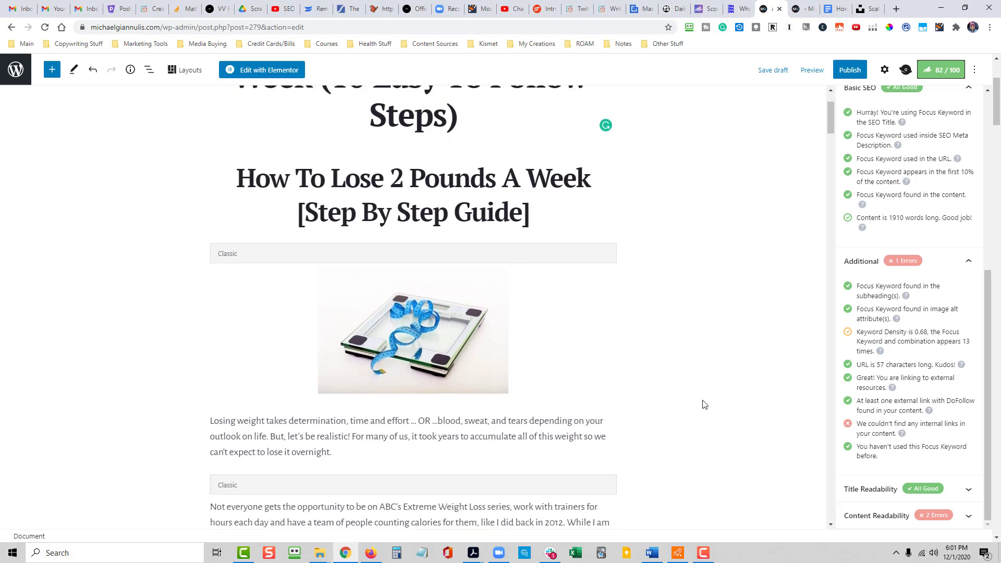
pyautogui.scroll(1, 703, 404)
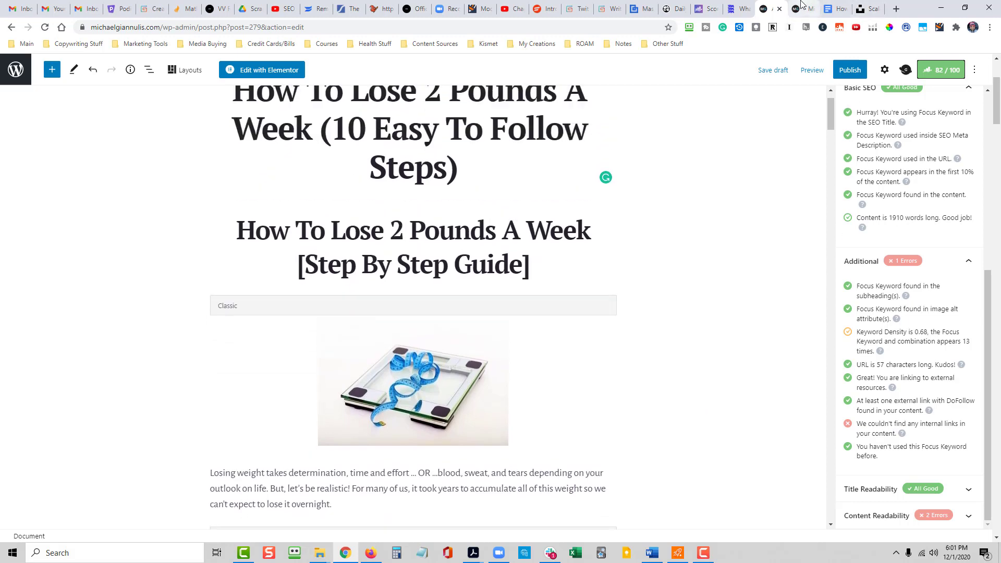
pyautogui.click(804, 7)
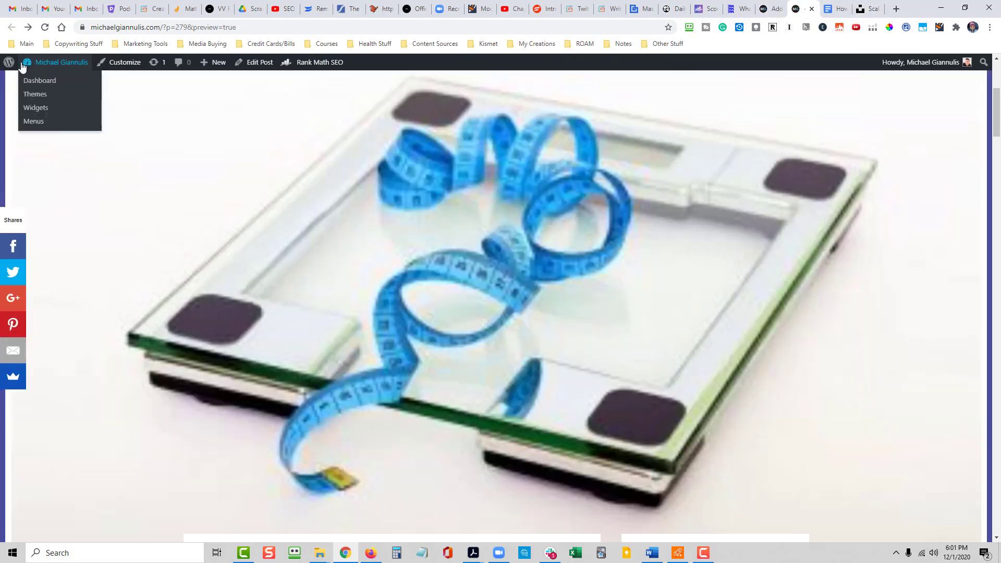
pyautogui.moveTo(7, 67)
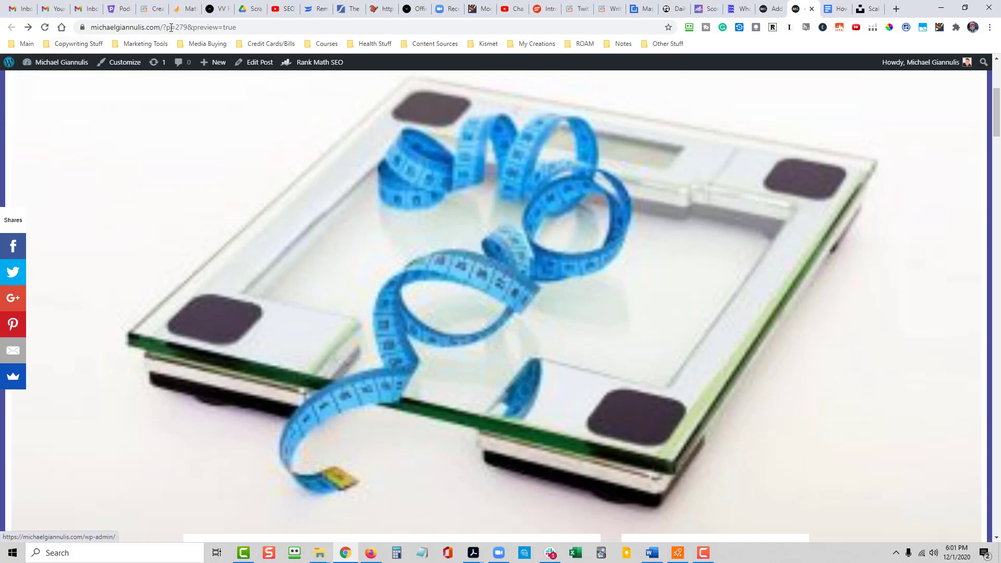
pyautogui.moveTo(237, 27); pyautogui.dragTo(165, 21)
pyautogui.press('BackSpace')
pyautogui.press('Return')
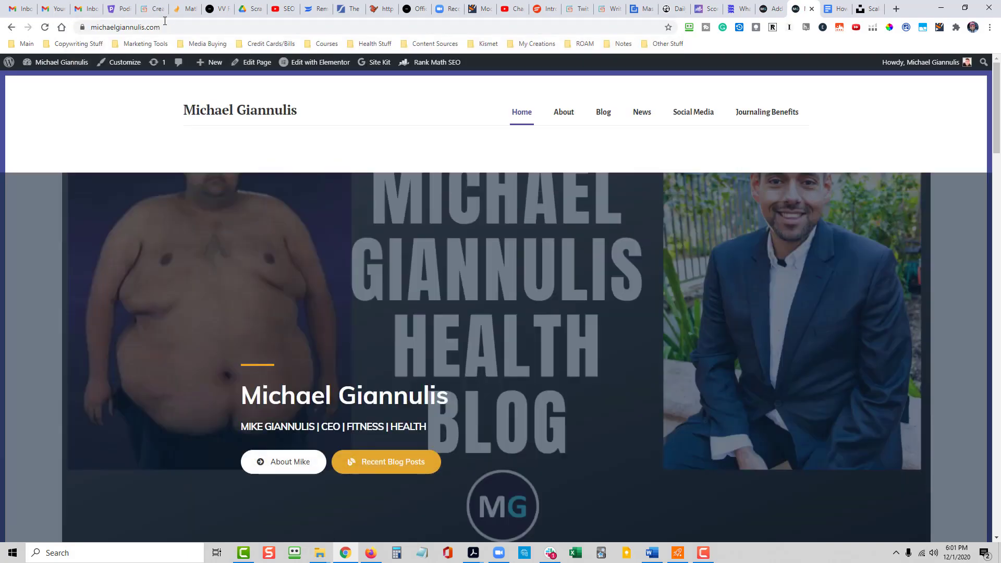
pyautogui.click(603, 112)
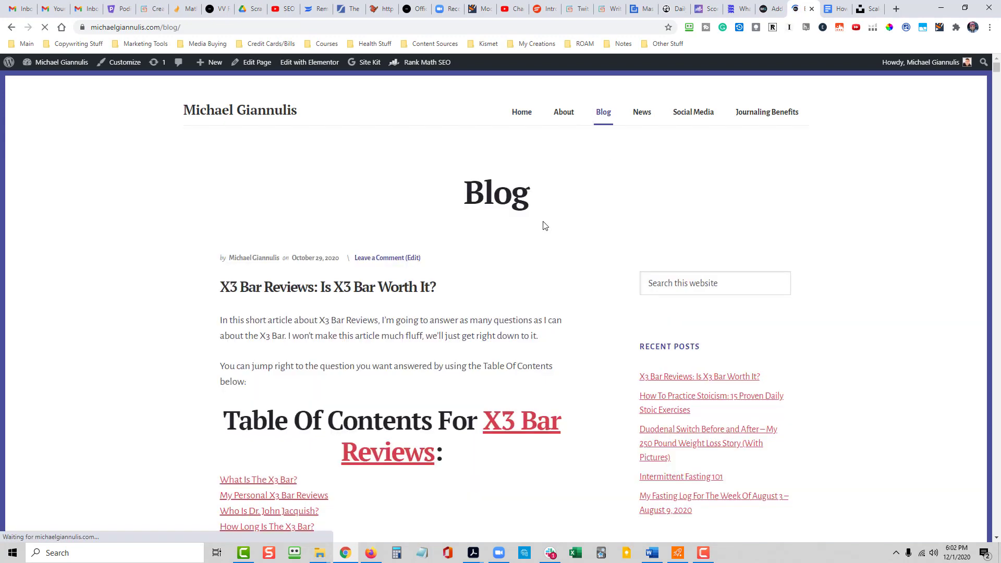
# - Copy the link address of the recent post "How To Practice Stoicism: 15 Proven Daily Stoic Exercises"
pyautogui.scroll(-2, 598, 386)
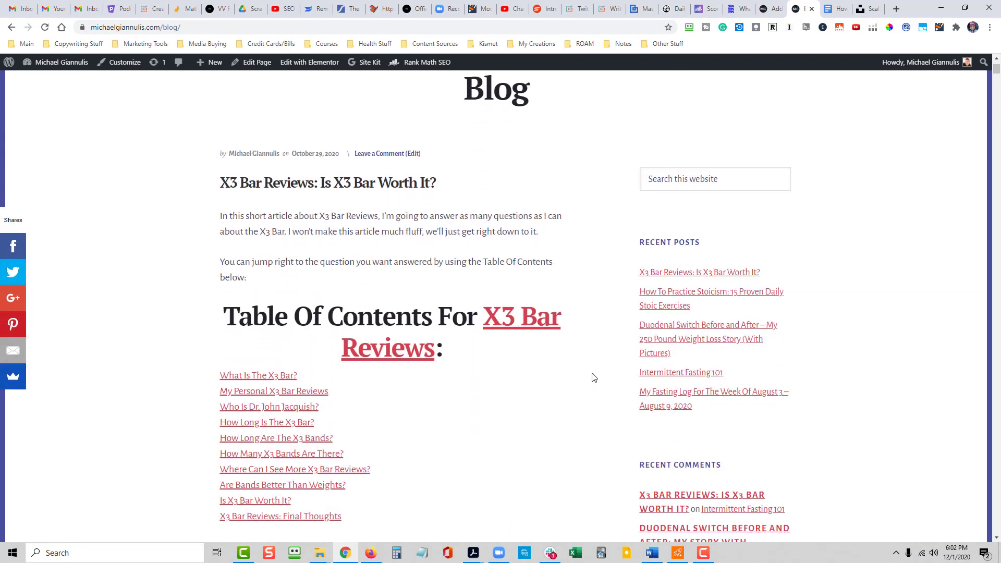
pyautogui.scroll(-1, 593, 376)
pyautogui.scroll(2, 592, 376)
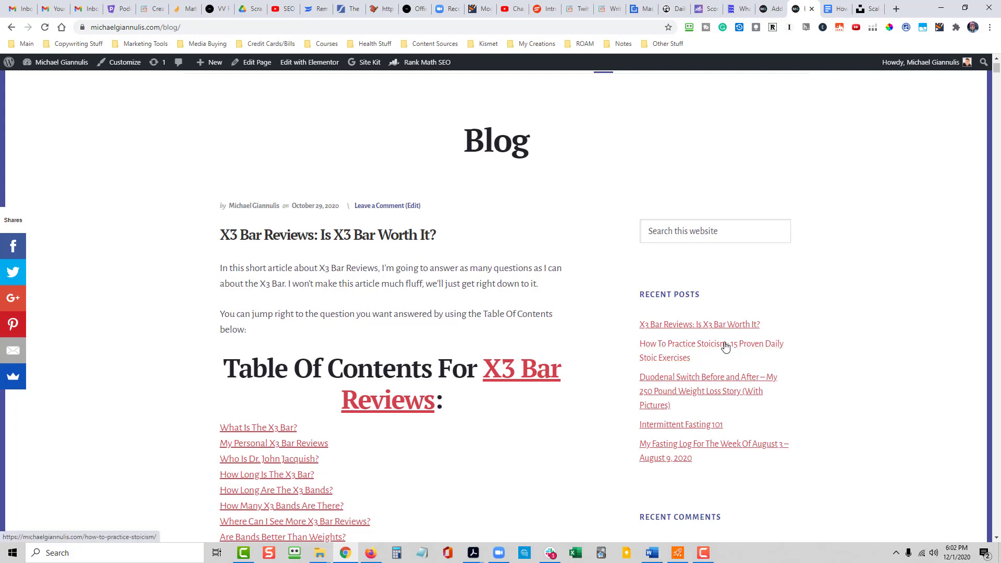
pyautogui.rightClick(697, 345)
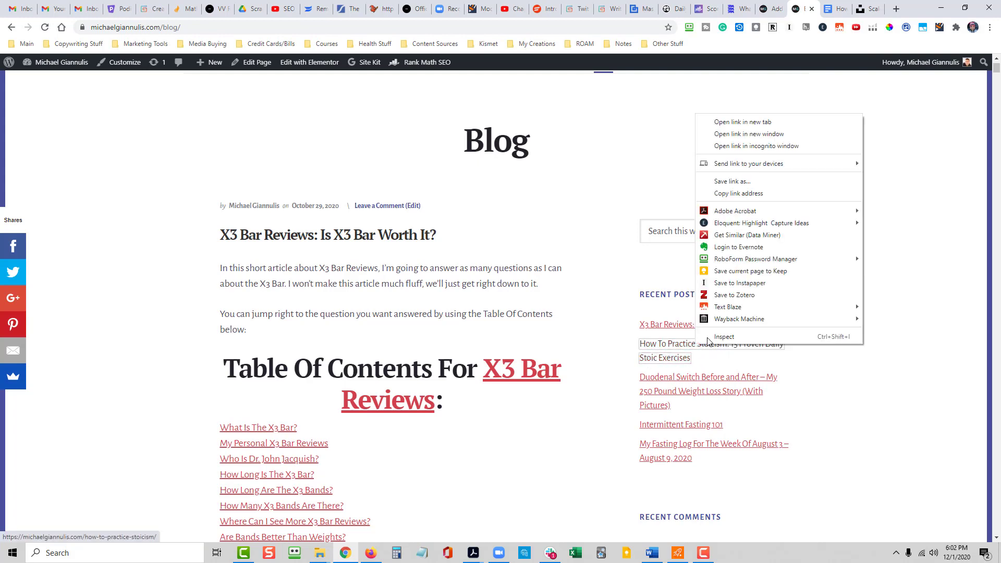
pyautogui.click(764, 194)
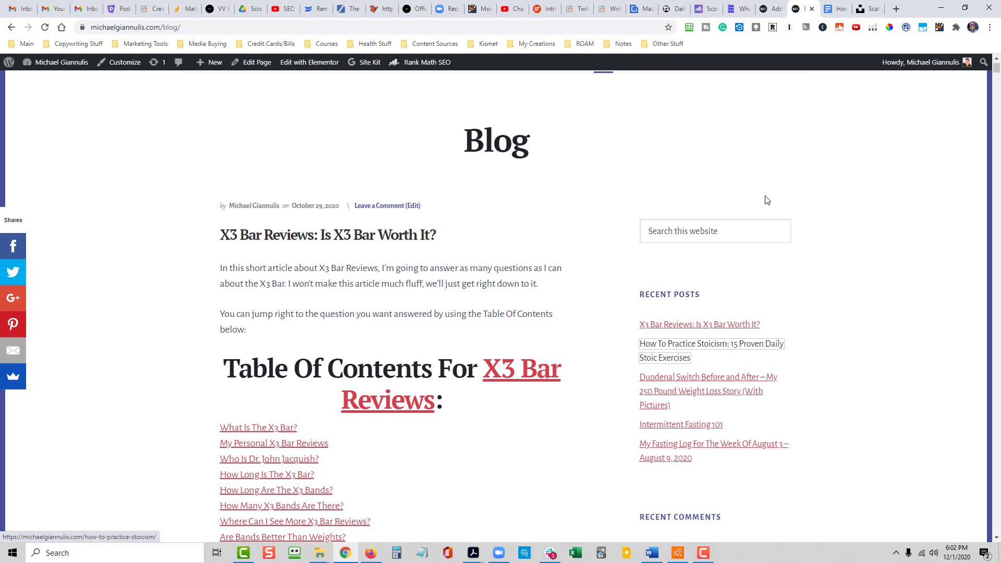
# - Back in the post editor, extend the opening paragraph with "If you happen to struggle with the mental side of weight loss"
pyautogui.click(769, 6)
pyautogui.scroll(-3, 673, 395)
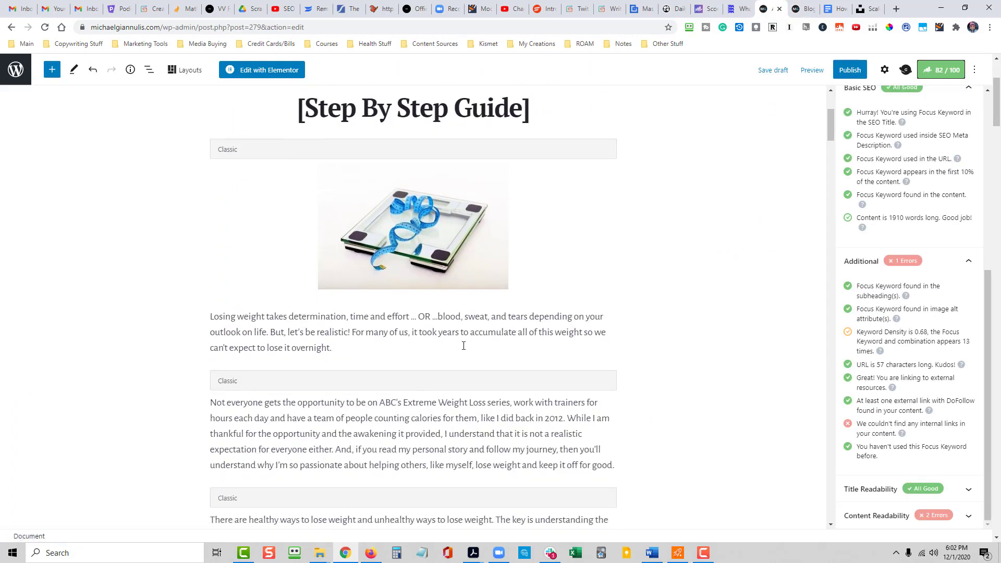
pyautogui.click(339, 347)
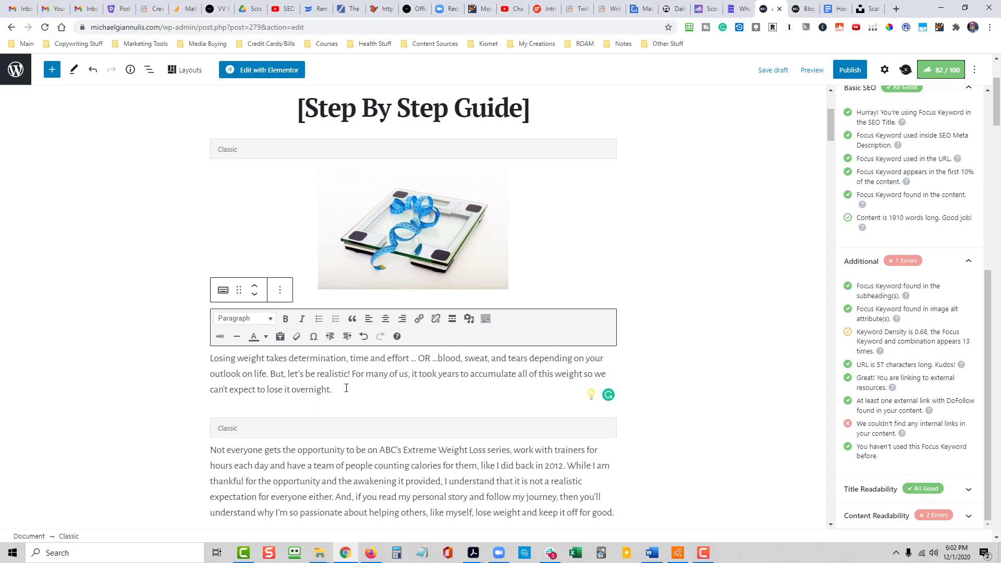
pyautogui.write('If you happ')
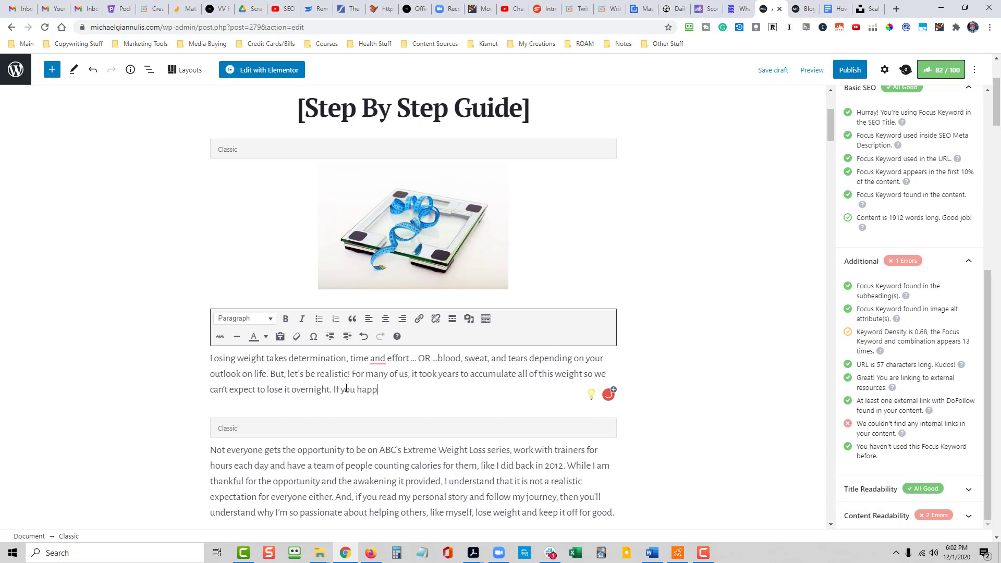
pyautogui.write('en to struggle with the eme')
pyautogui.press('BackSpace')
pyautogui.press('BackSpace')
pyautogui.write('mental si')
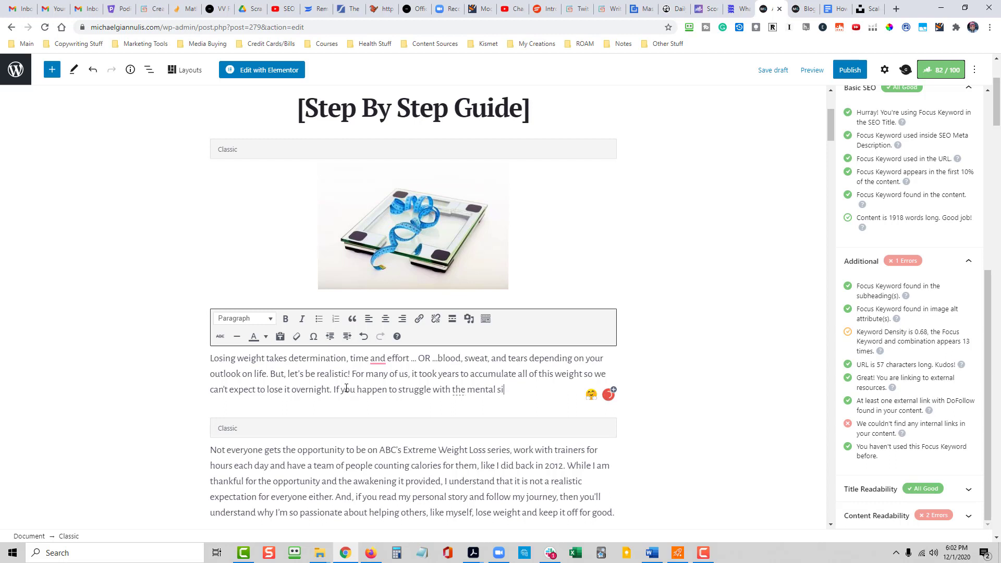
pyautogui.write('de of weigth loss, I highly re')
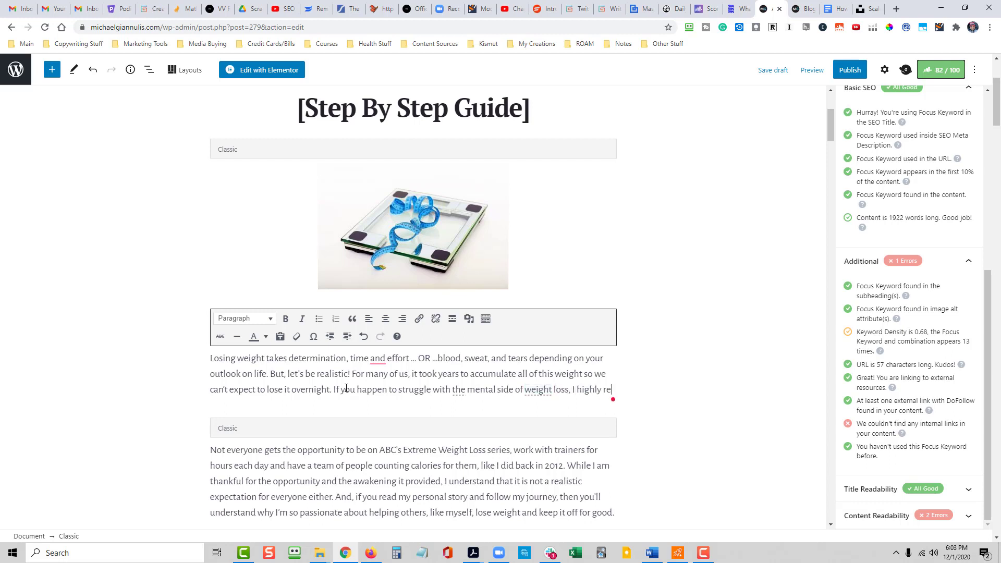
pyautogui.write('commend you check out ')
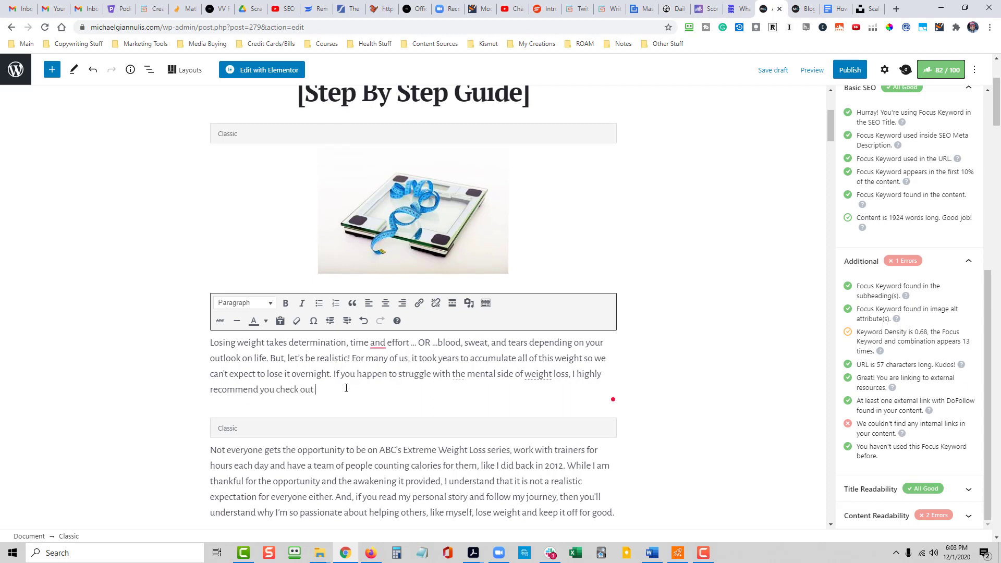
pyautogui.write('my post on How')
# - Complete the new sentence with ", I highly recommend you check out my post on how to practice stoicism."
pyautogui.press('BackSpace')
pyautogui.press('BackSpace')
pyautogui.press('BackSpace')
pyautogui.press('BackSpace')
pyautogui.write('how to practice ')
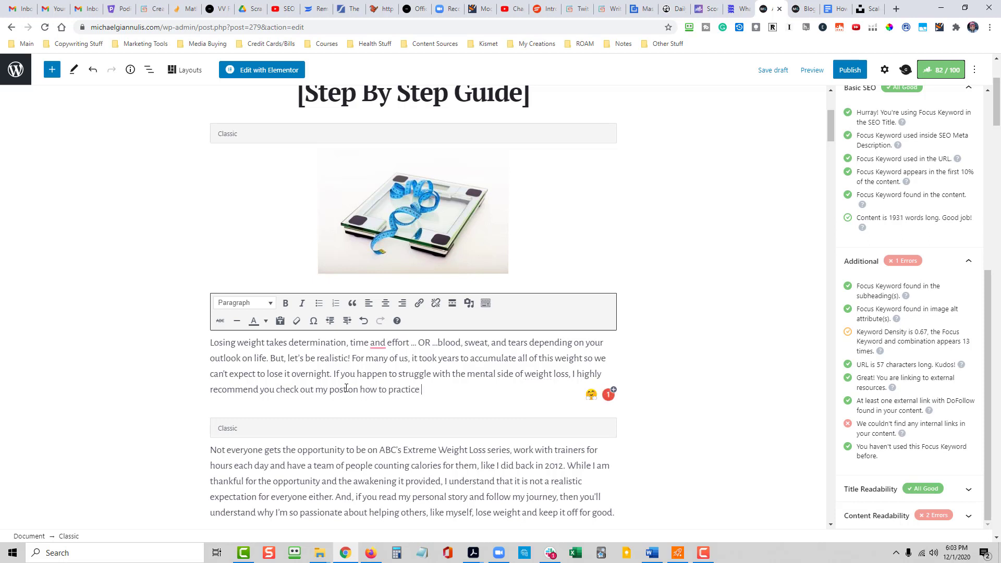
pyautogui.write('stoicism.')
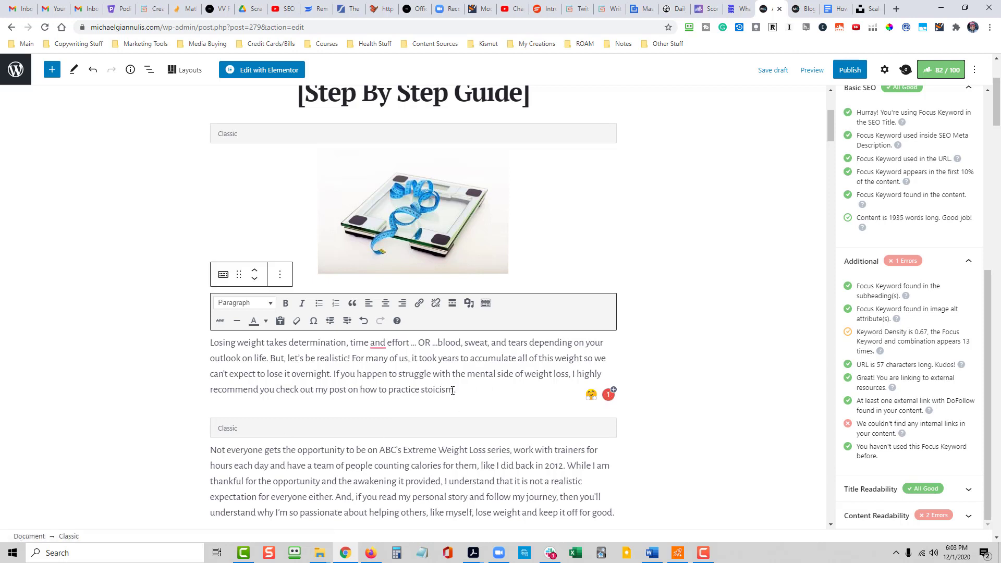
# - Link the words "how to practice stoicism" in the opening paragraph to the copied post address
pyautogui.moveTo(451, 389); pyautogui.dragTo(361, 388)
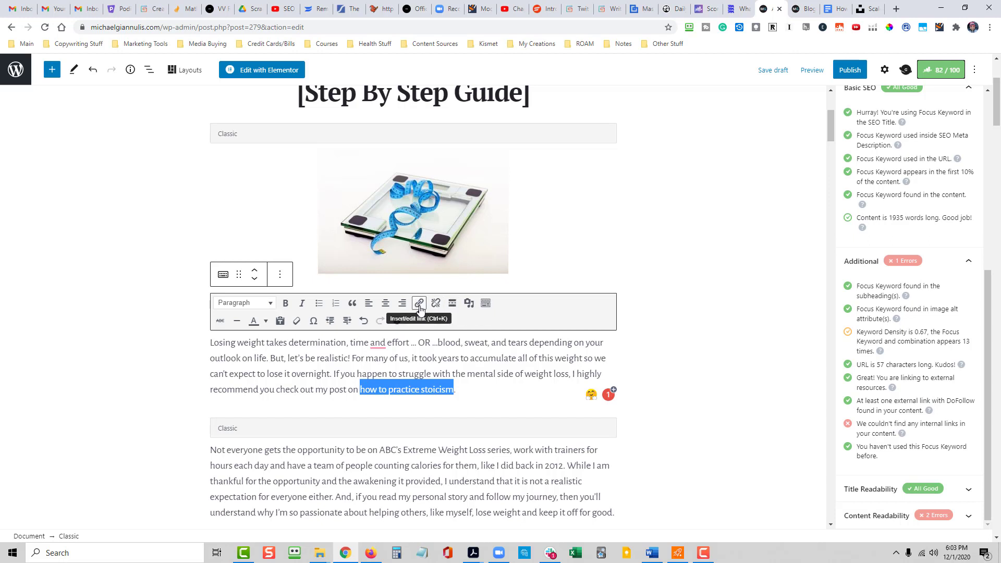
pyautogui.click(419, 303)
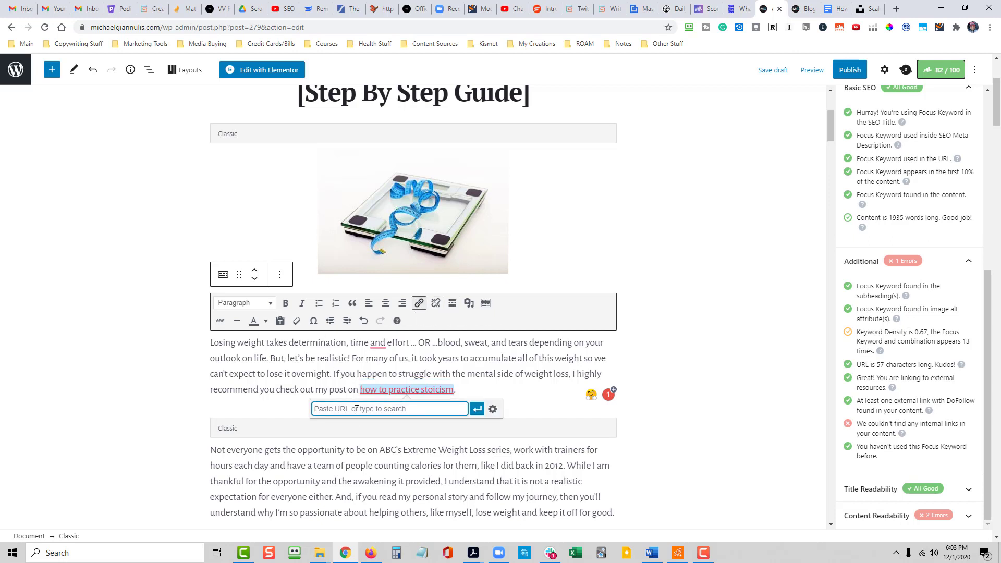
pyautogui.hotkey('ctrl', 'v')
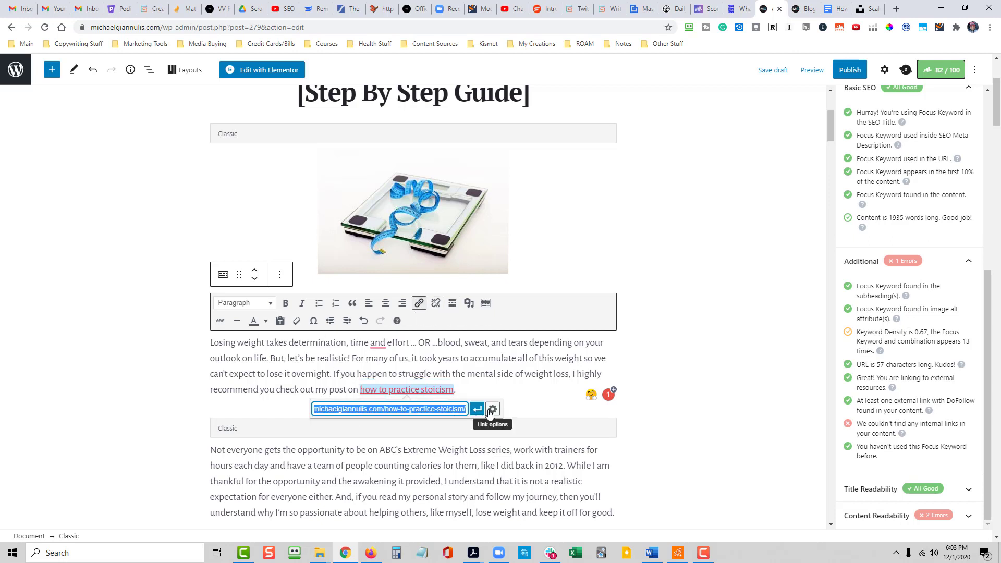
pyautogui.click(478, 415)
pyautogui.click(483, 388)
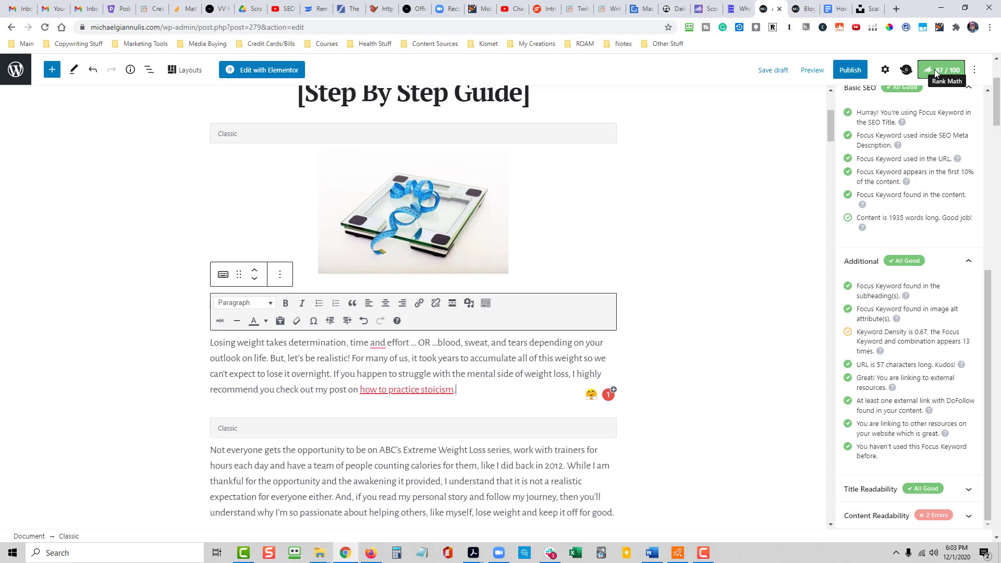
# - Go back to the site's Blog page and copy the link address of "X3 Bar Reviews"
pyautogui.click(794, 8)
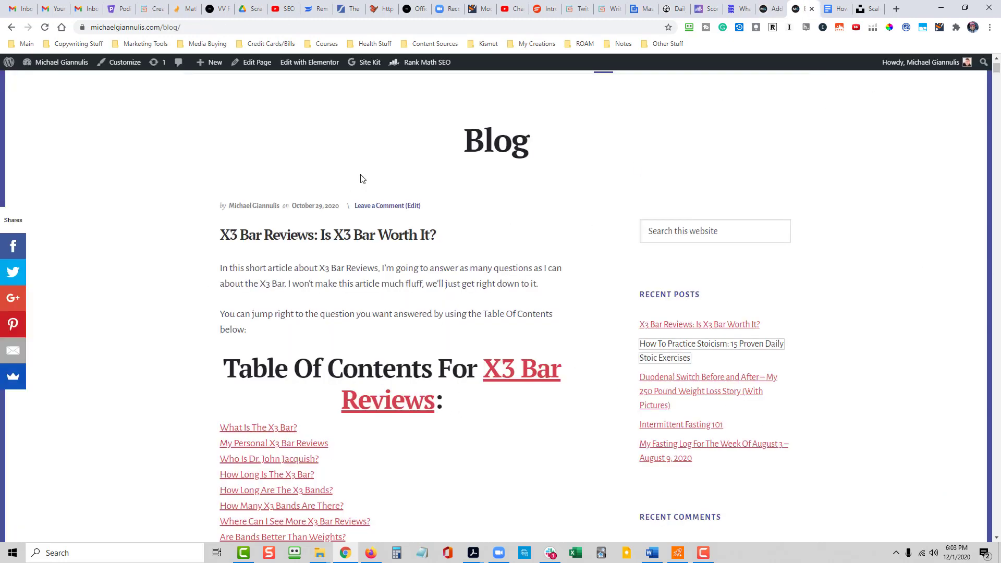
pyautogui.scroll(-1, 462, 329)
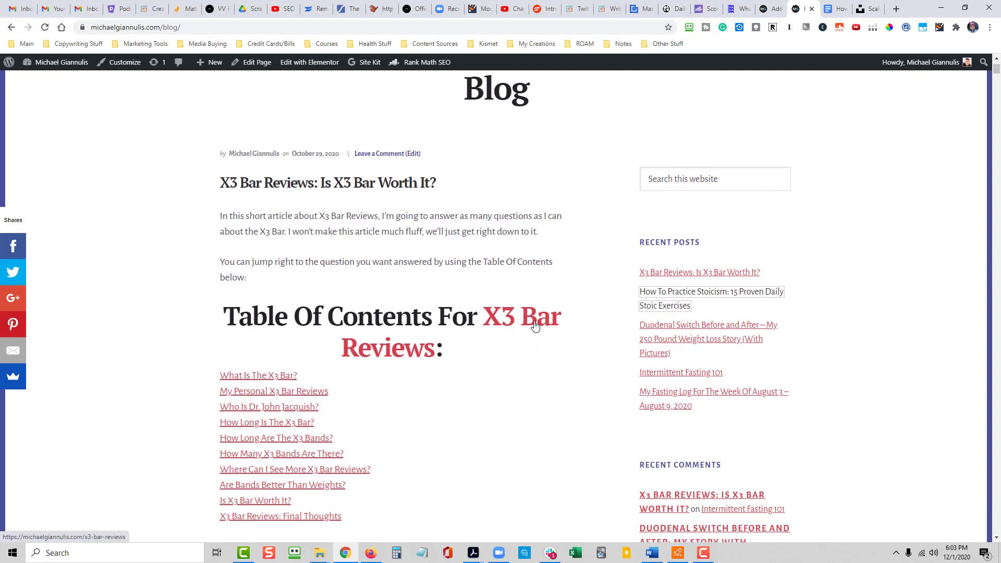
pyautogui.rightClick(533, 321)
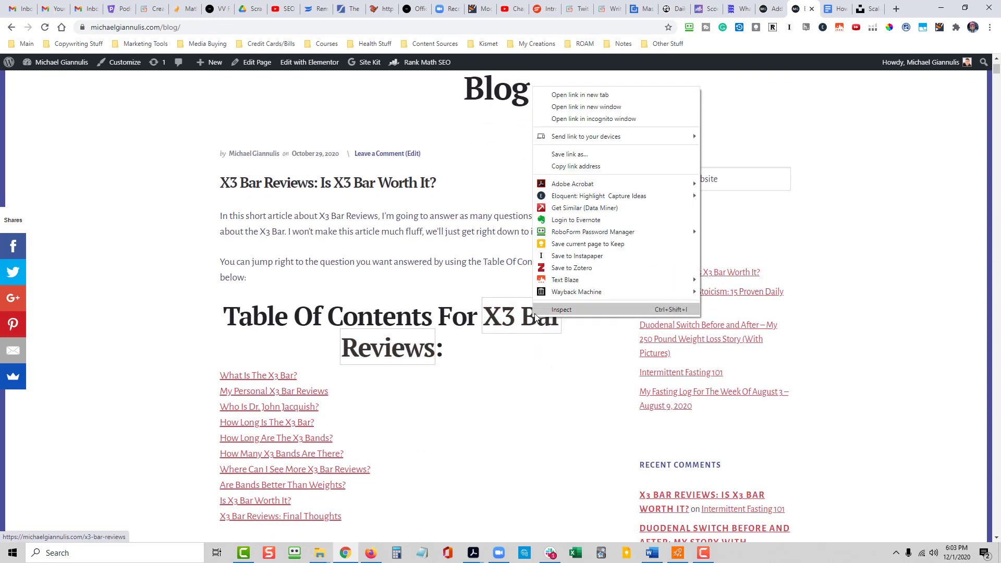
pyautogui.click(570, 167)
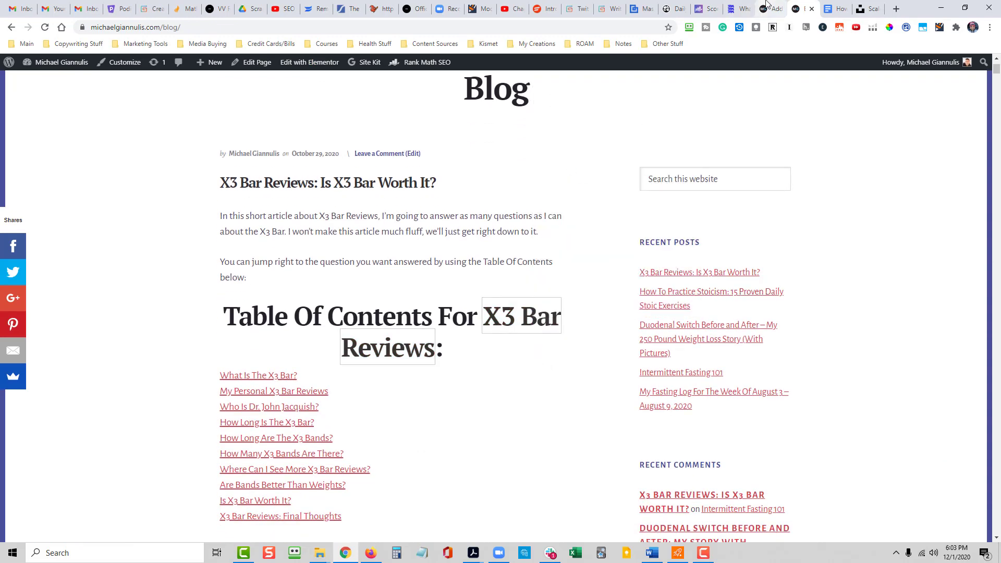
# - Return to the post editor and search the article for "train" and for "weight"
pyautogui.click(774, 8)
pyautogui.scroll(-1, 691, 428)
pyautogui.scroll(-3, 691, 427)
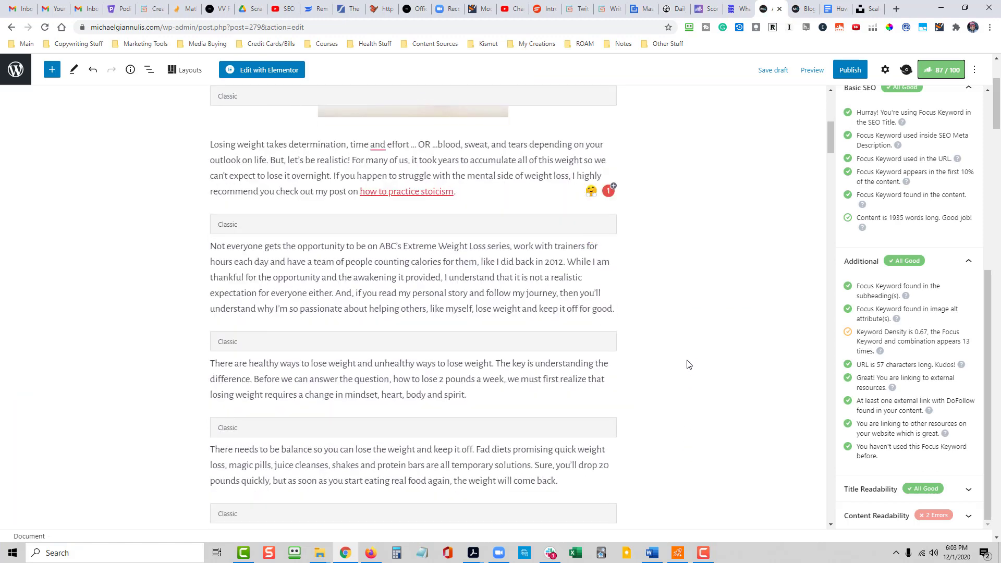
pyautogui.hotkey('ctrl', 'f')
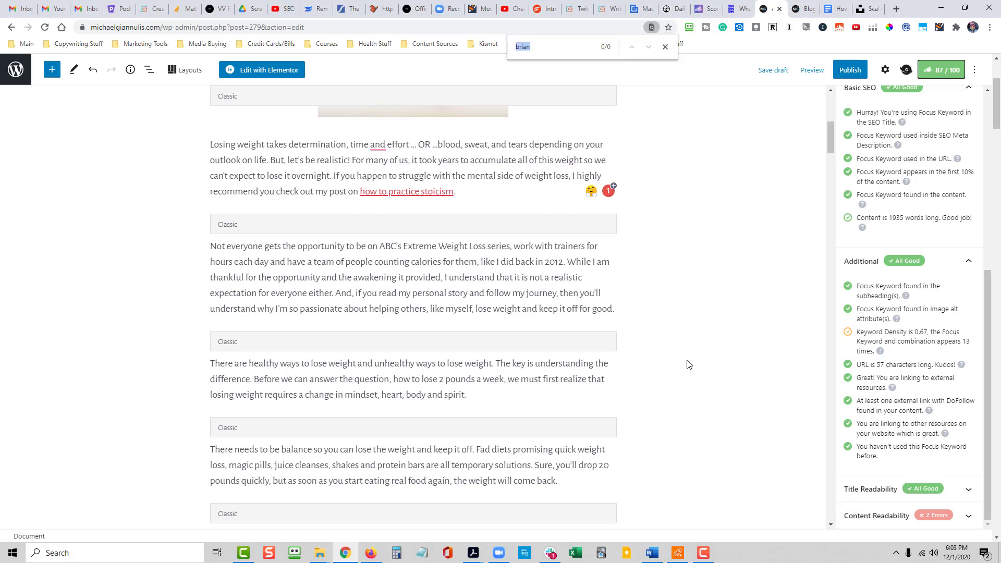
pyautogui.write('train')
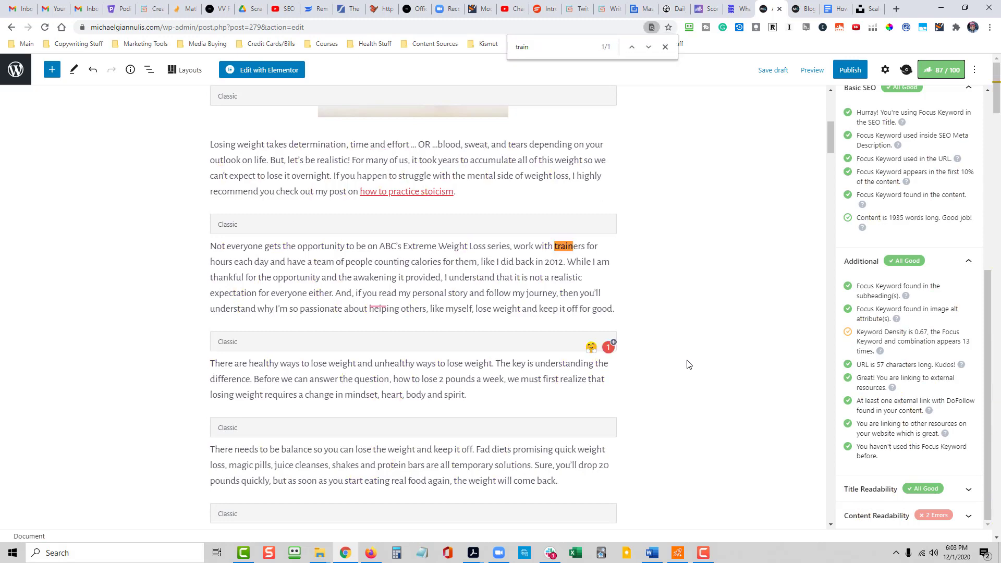
pyautogui.press('BackSpace')
pyautogui.press('BackSpace')
pyautogui.press('BackSpace')
pyautogui.press('BackSpace')
pyautogui.press('BackSpace')
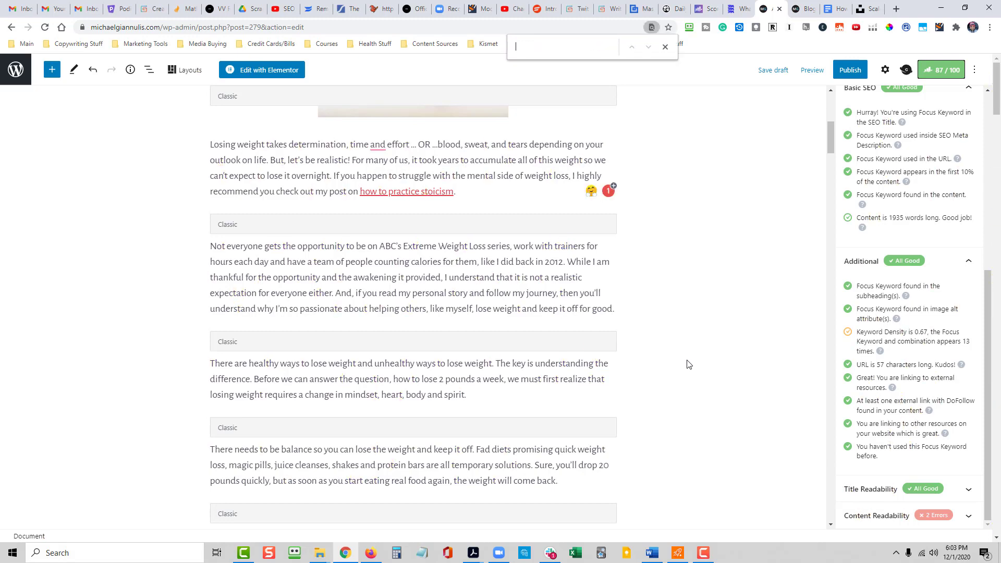
pyautogui.write('weight')
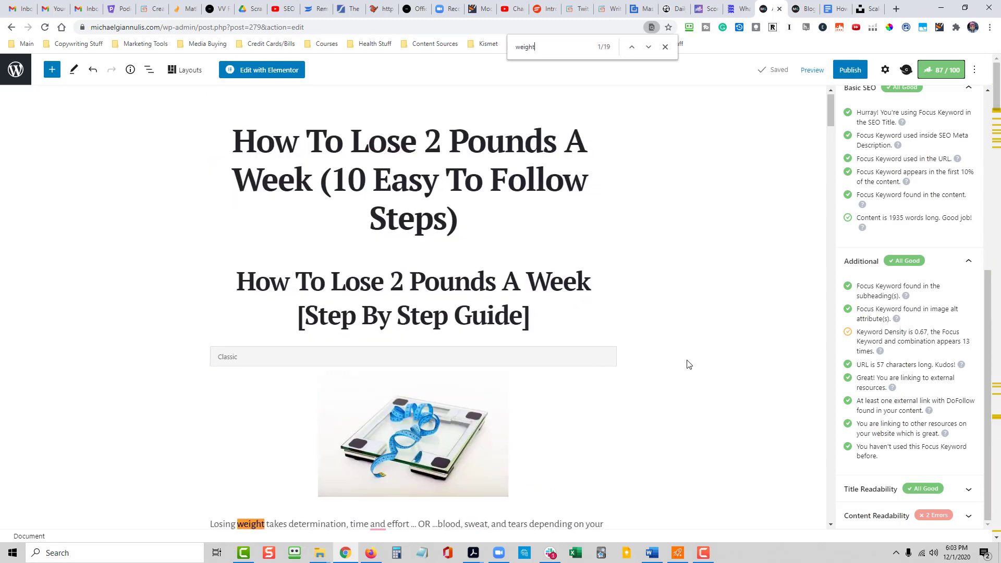
pyautogui.press('Return')
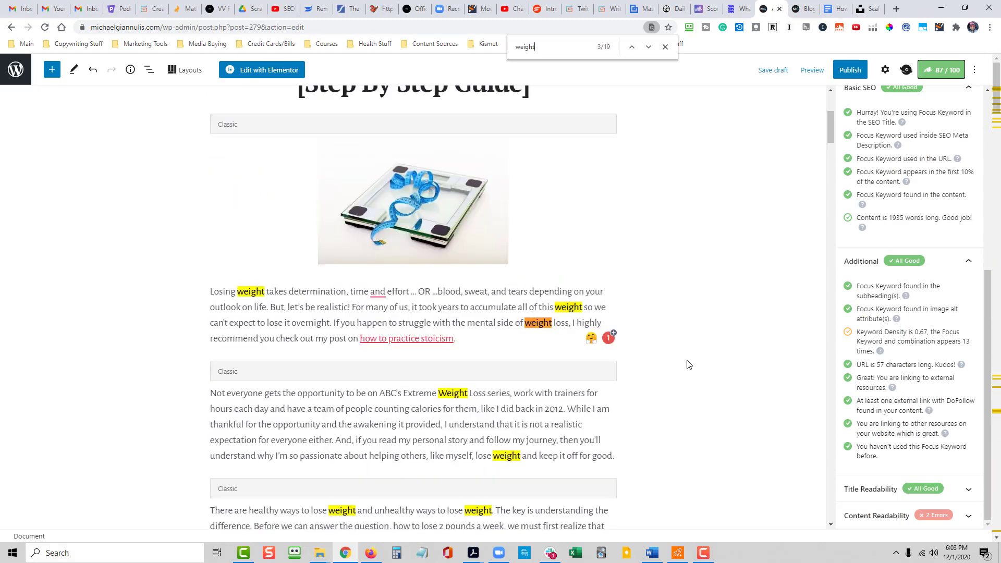
# - Search the article for "lift" and again for "train" to find a spot for the exercise link
pyautogui.moveTo(553, 47); pyautogui.dragTo(513, 46)
pyautogui.write('lfit')
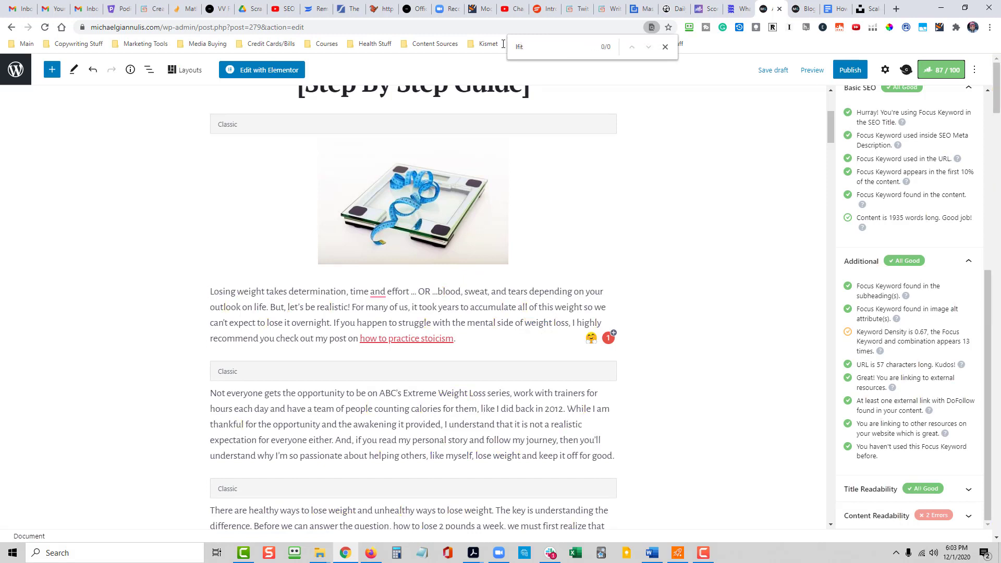
pyautogui.press('BackSpace')
pyautogui.press('BackSpace')
pyautogui.press('BackSpace')
pyautogui.press('BackSpace')
pyautogui.write('lift')
pyautogui.press('BackSpace')
pyautogui.press('BackSpace')
pyautogui.press('BackSpace')
pyautogui.press('BackSpace')
pyautogui.write('train')
pyautogui.click(592, 446)
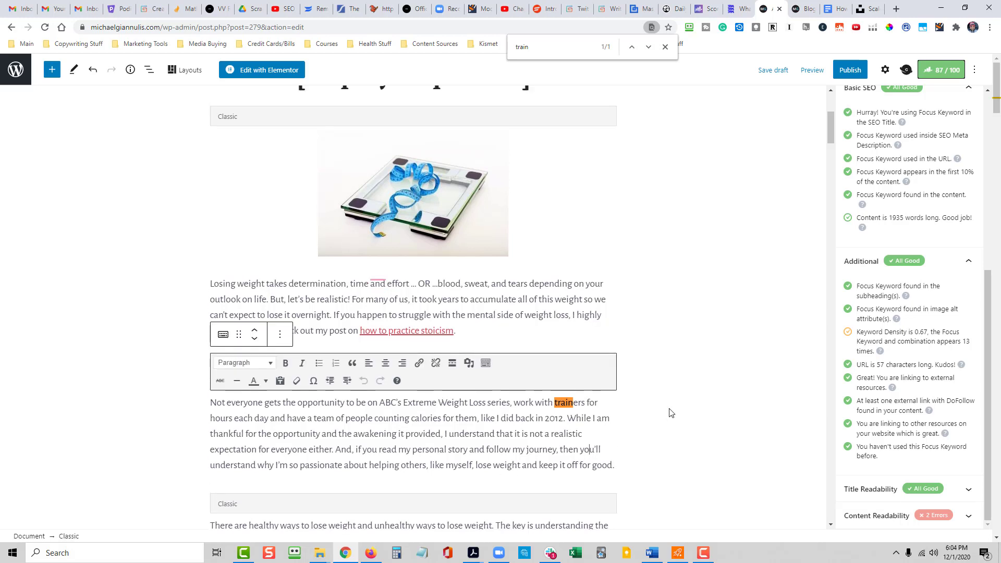
# - In the Strategy #5 exercise paragraph, accept the suggested hyphen so the text reads "30-minute"
pyautogui.scroll(-12, 678, 412)
pyautogui.scroll(-10, 673, 396)
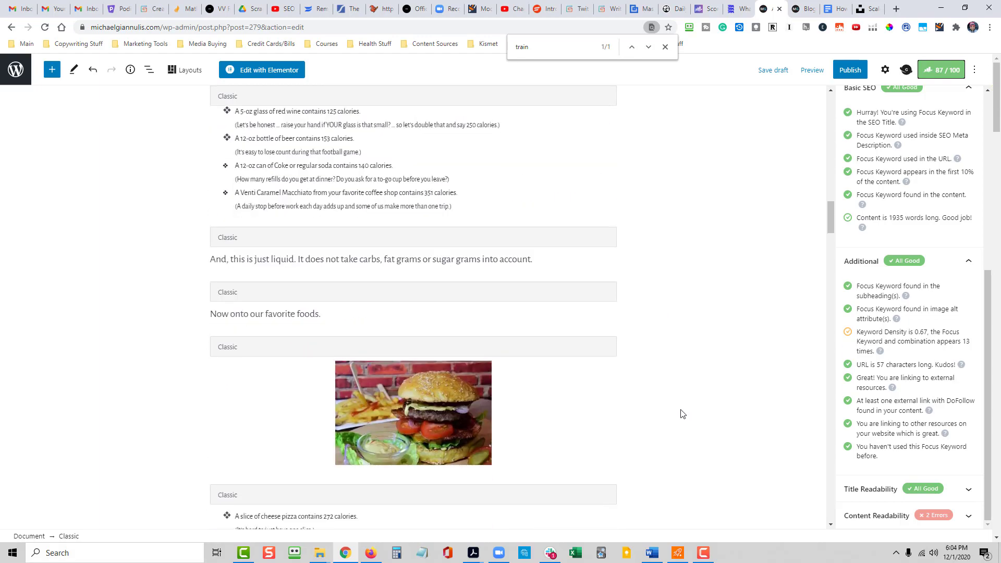
pyautogui.scroll(-7, 672, 401)
pyautogui.scroll(-8, 677, 331)
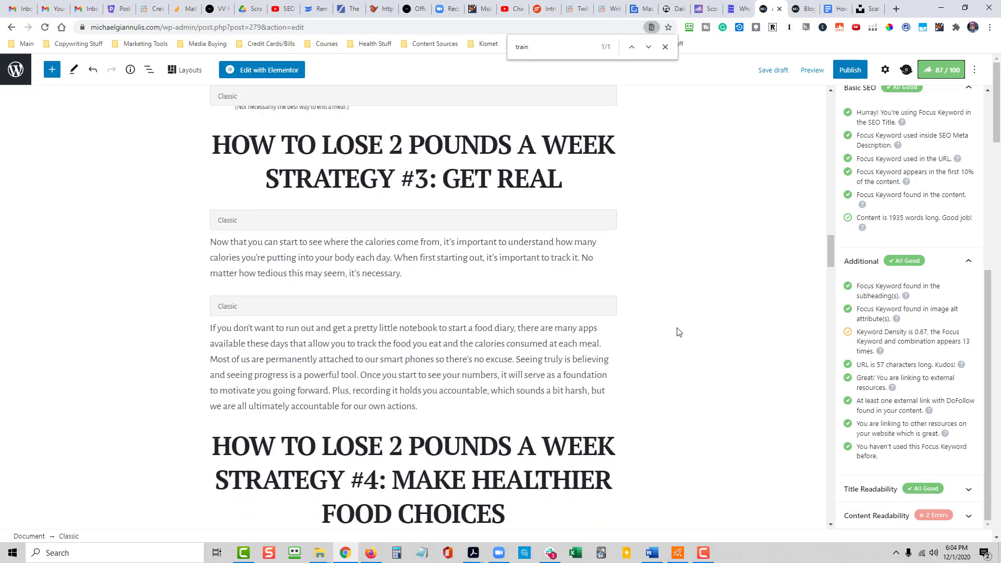
pyautogui.scroll(1, 677, 330)
pyautogui.scroll(-12, 652, 333)
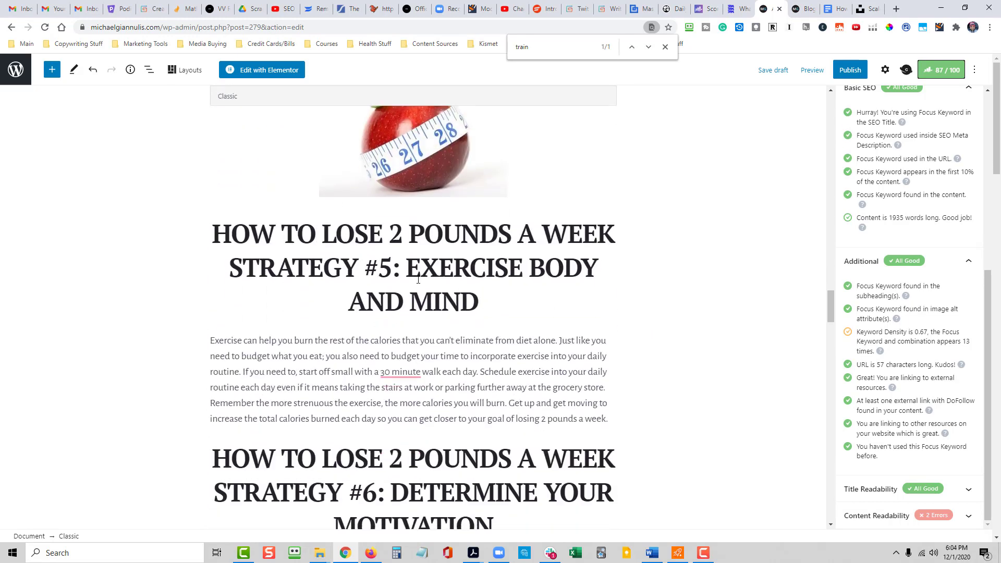
pyautogui.moveTo(397, 375)
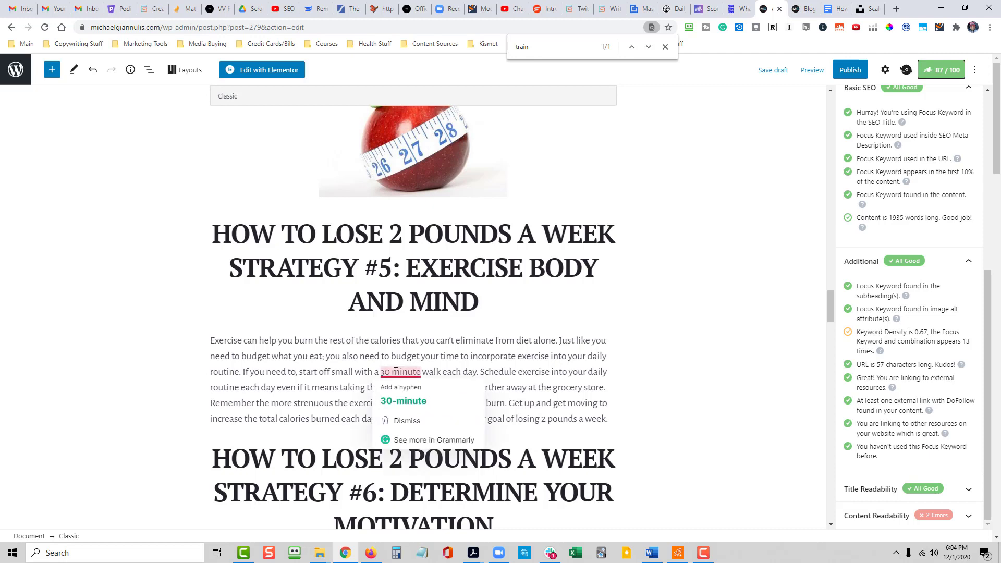
pyautogui.click(409, 402)
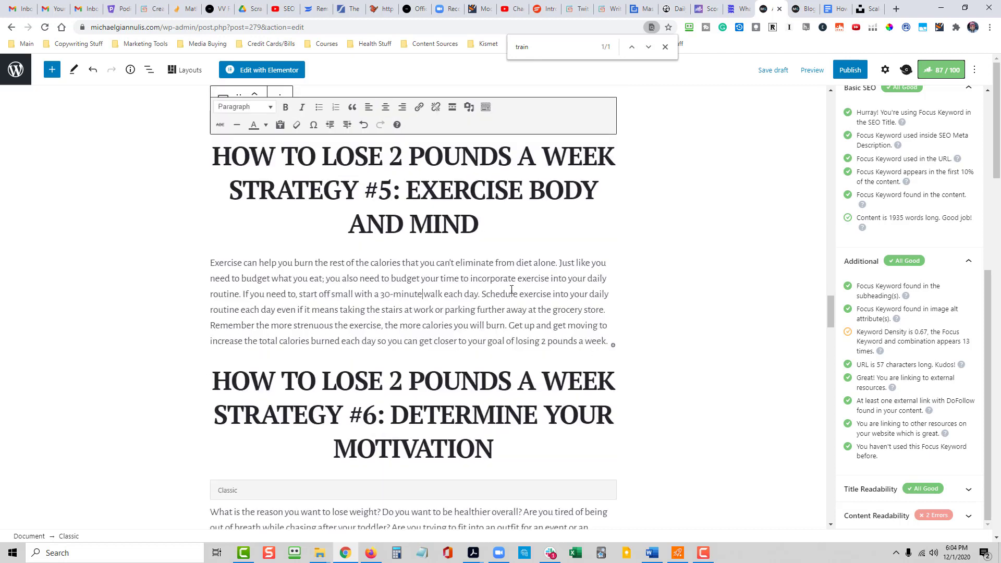
# - Before "Remember the more strenuous", insert "I recommend you check out my post where I review the X3 bar which is what I personally use."
pyautogui.click(611, 311)
pyautogui.write('I recommend ')
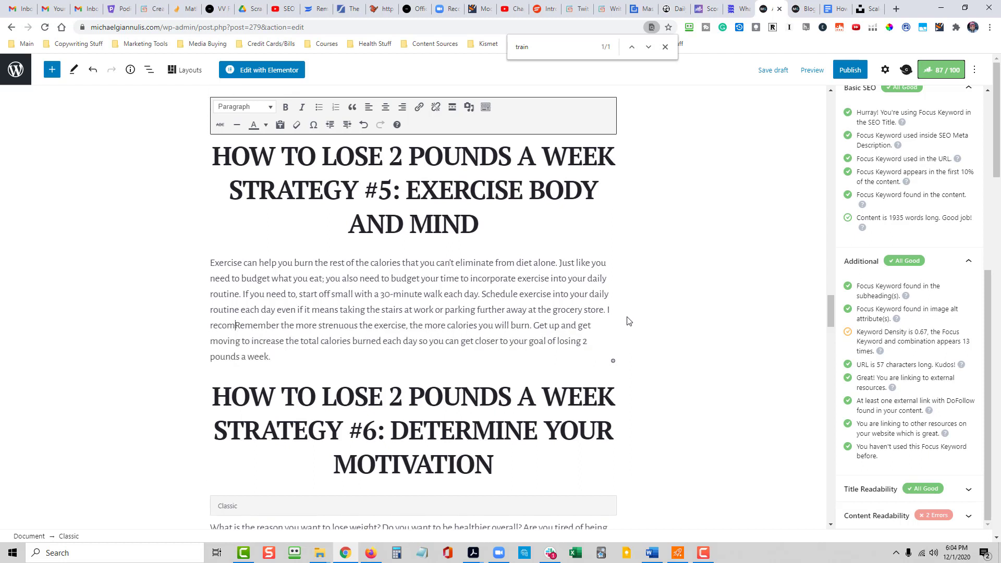
pyautogui.write('y')
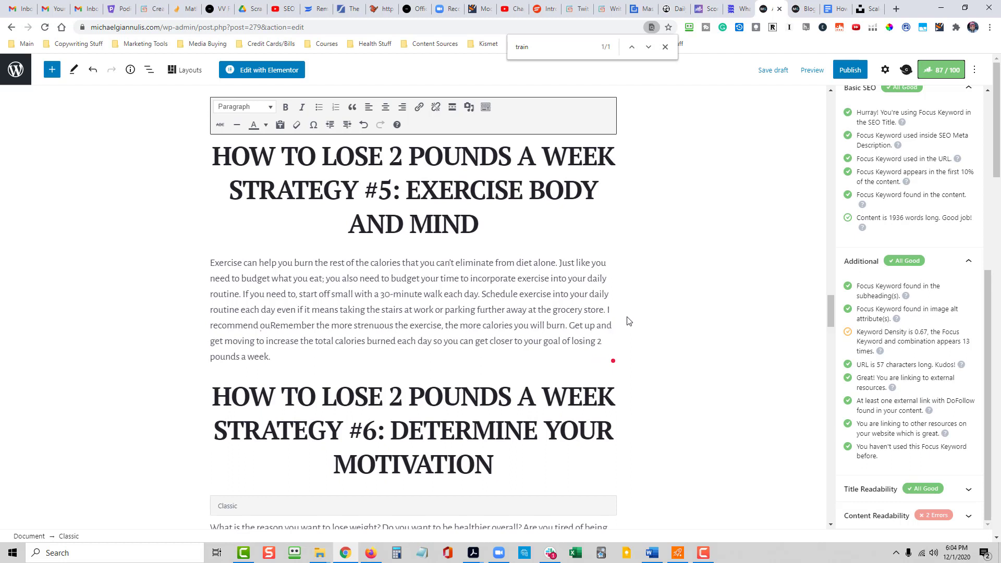
pyautogui.write('ou check o')
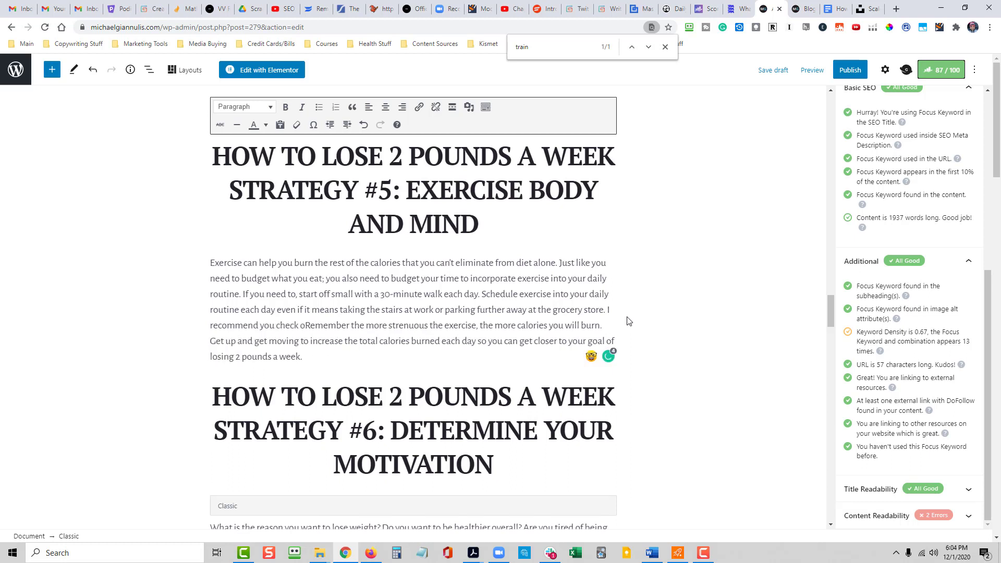
pyautogui.press('BackSpace')
pyautogui.write('ou')
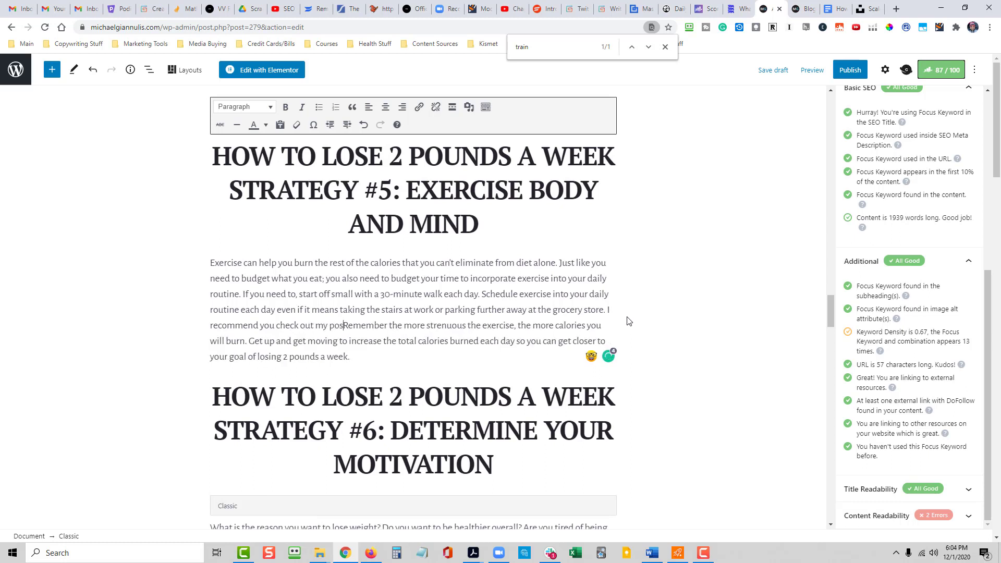
pyautogui.write('t my post where I revie')
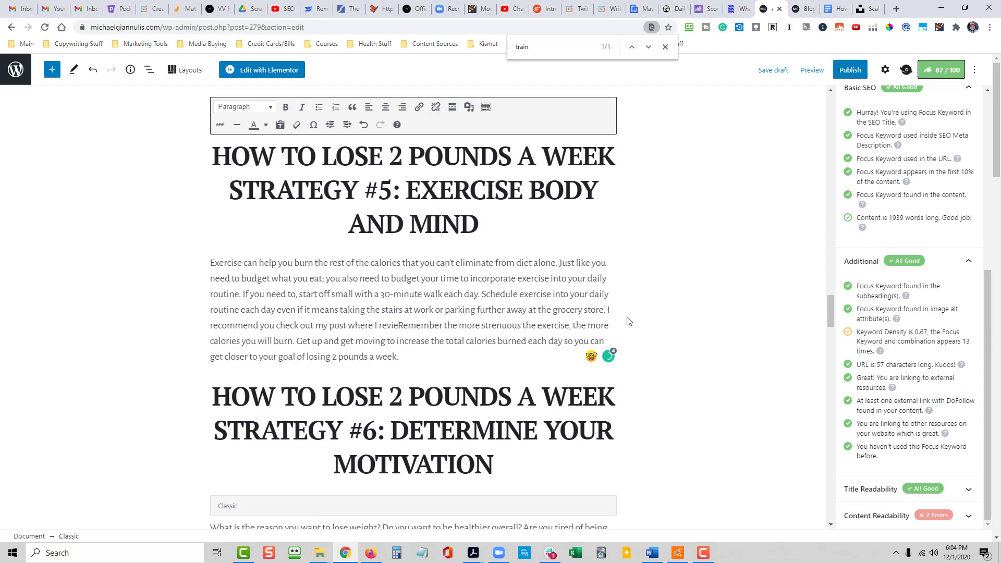
pyautogui.write('w the X3 which')
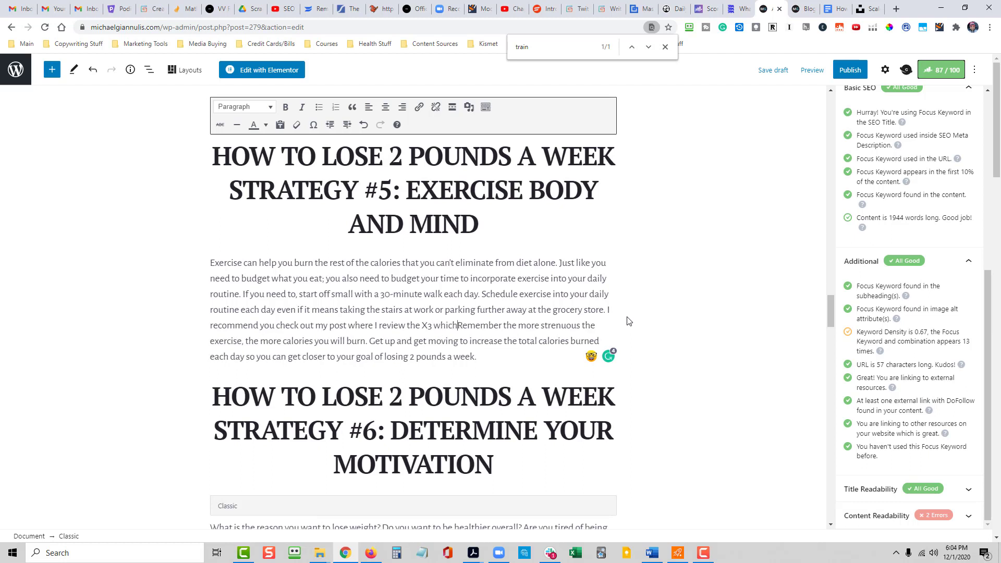
pyautogui.write(' is what I ')
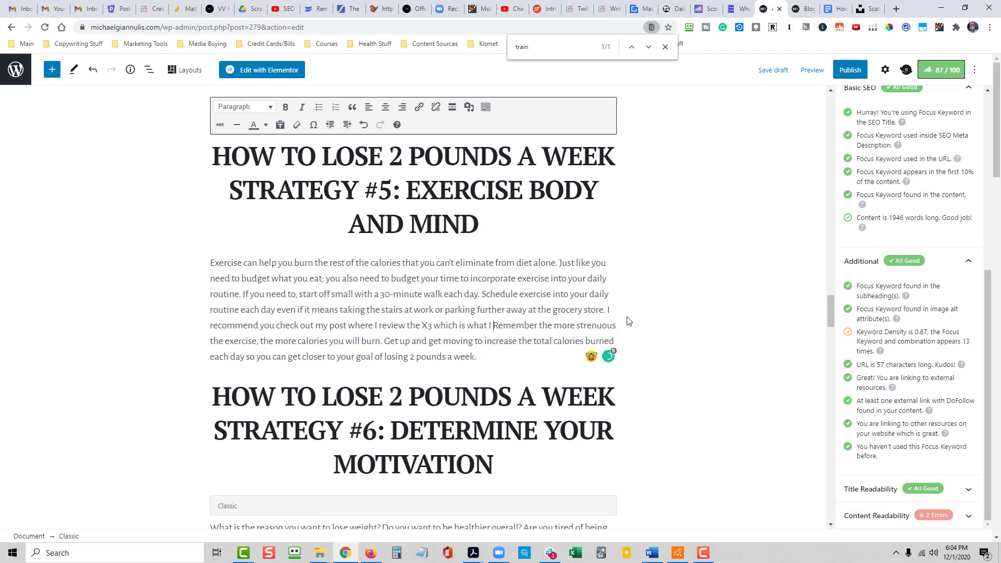
pyautogui.write('personally use.')
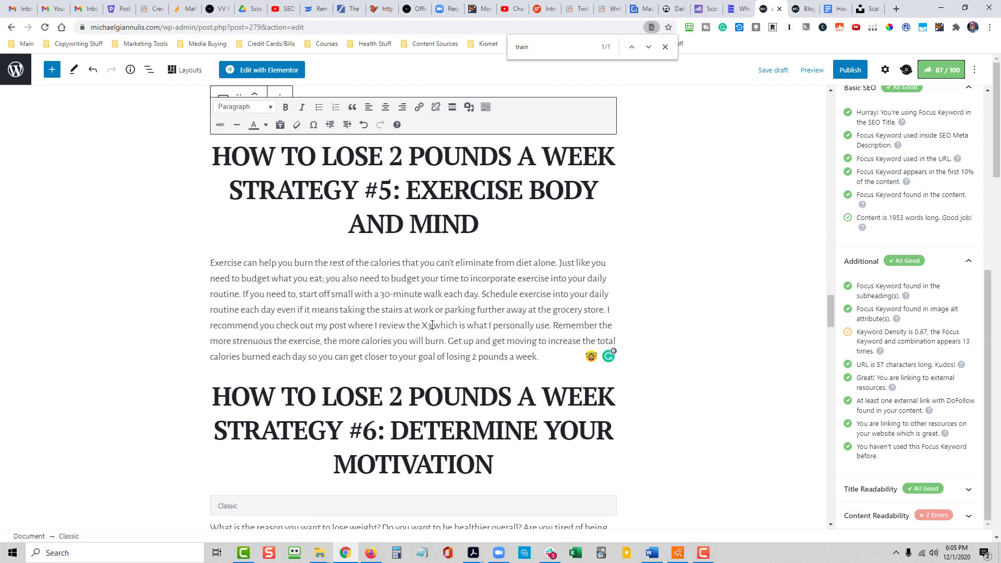
pyautogui.click(434, 325)
pyautogui.write('bar')
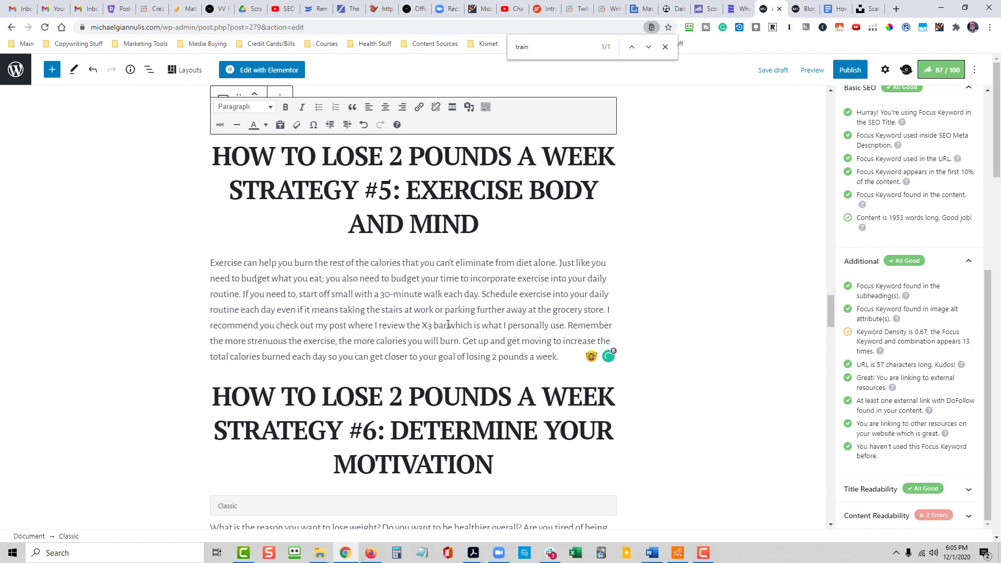
# - Link "check out my post where I review the X3 bar" to the copied X3 Bar Reviews address and close the page search
pyautogui.moveTo(449, 324); pyautogui.dragTo(278, 326)
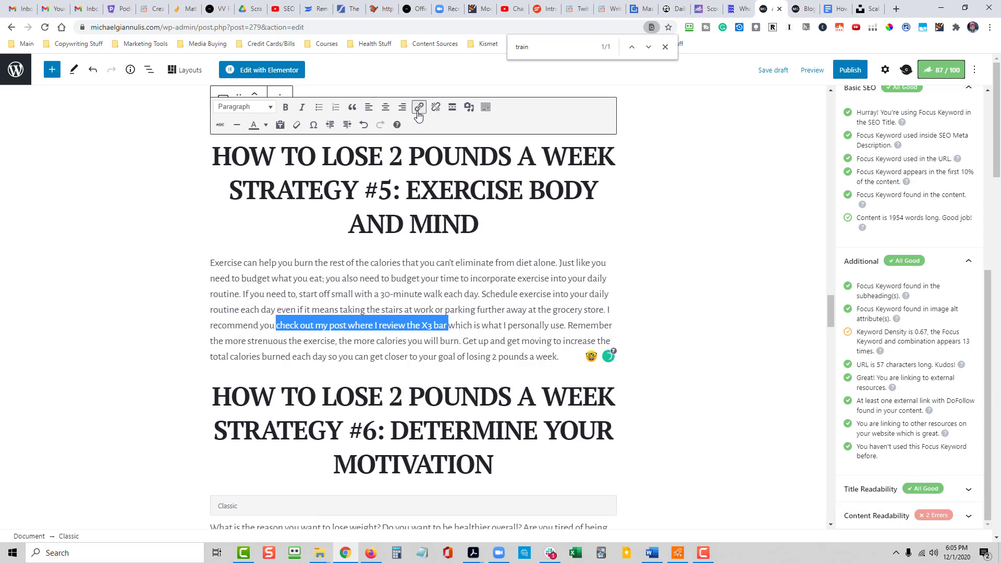
pyautogui.click(419, 106)
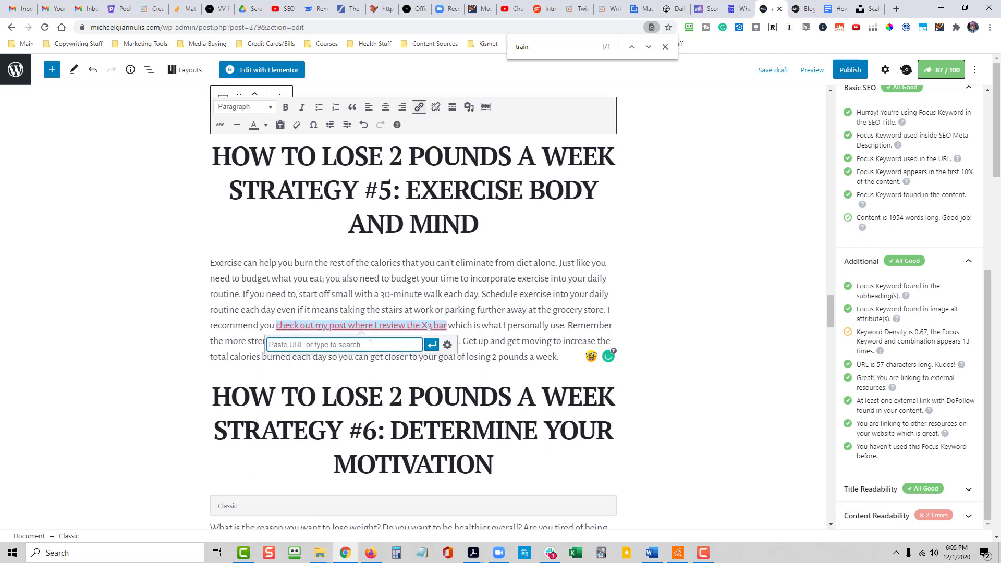
pyautogui.hotkey('ctrl', 'v')
pyautogui.click(432, 344)
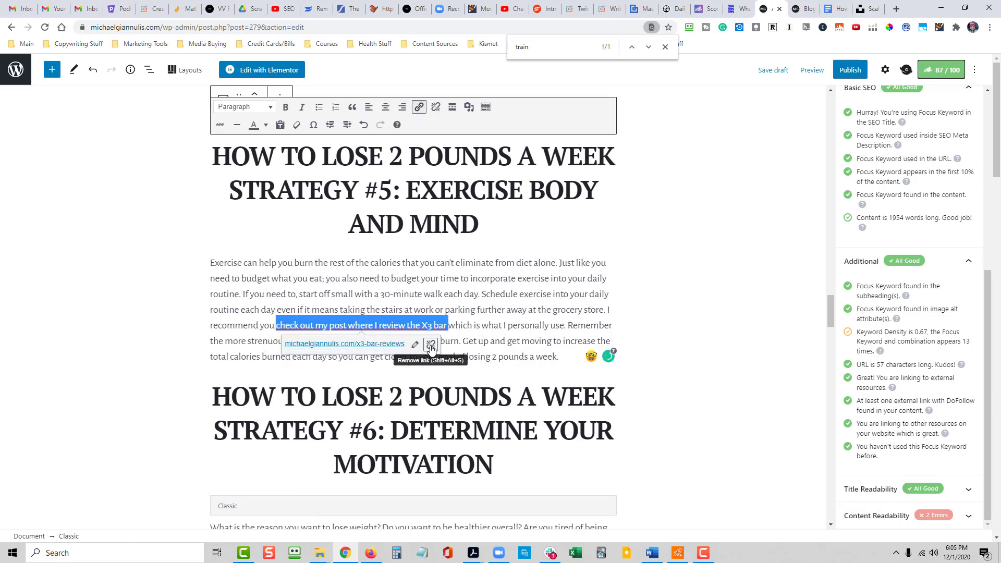
pyautogui.click(791, 373)
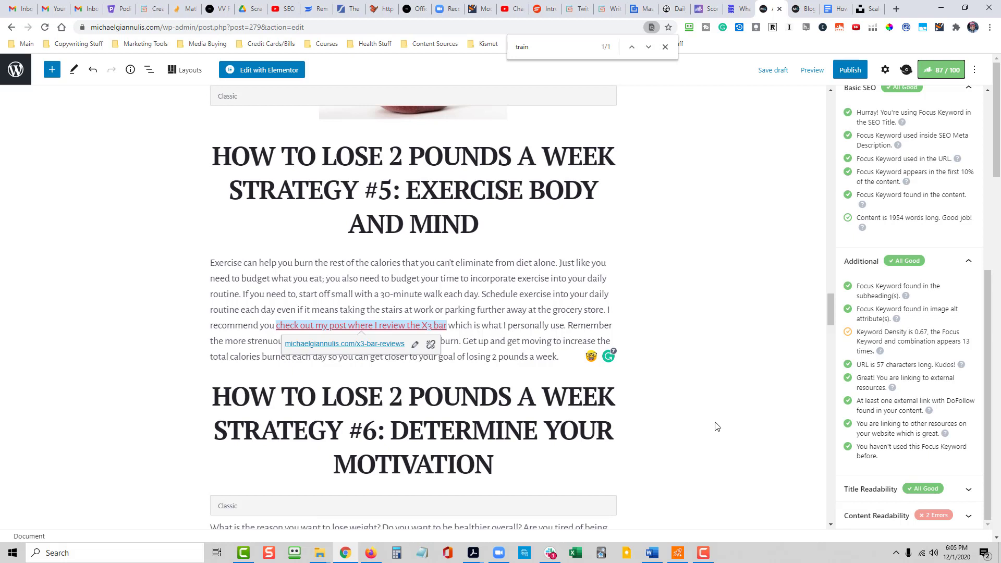
pyautogui.click(666, 47)
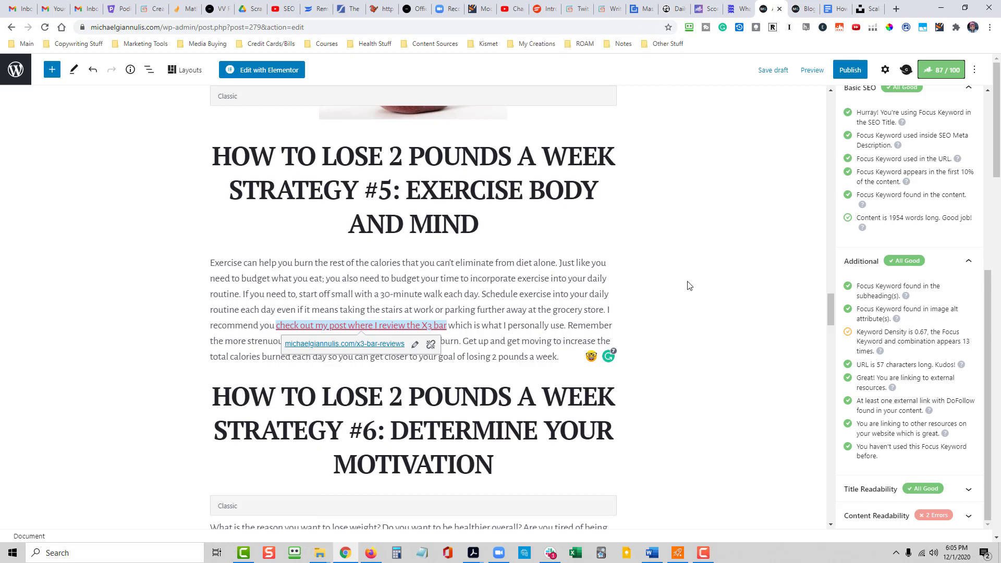
# - Expand the Content Readability checks and scan the article from its introduction through Strategy #1 for long paragraphs
pyautogui.scroll(-1, 820, 341)
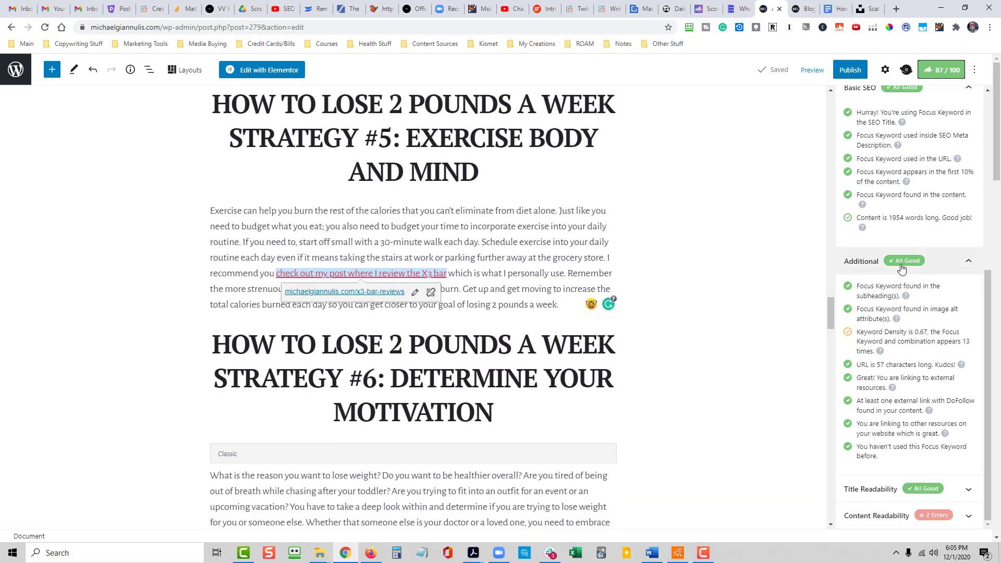
pyautogui.click(971, 519)
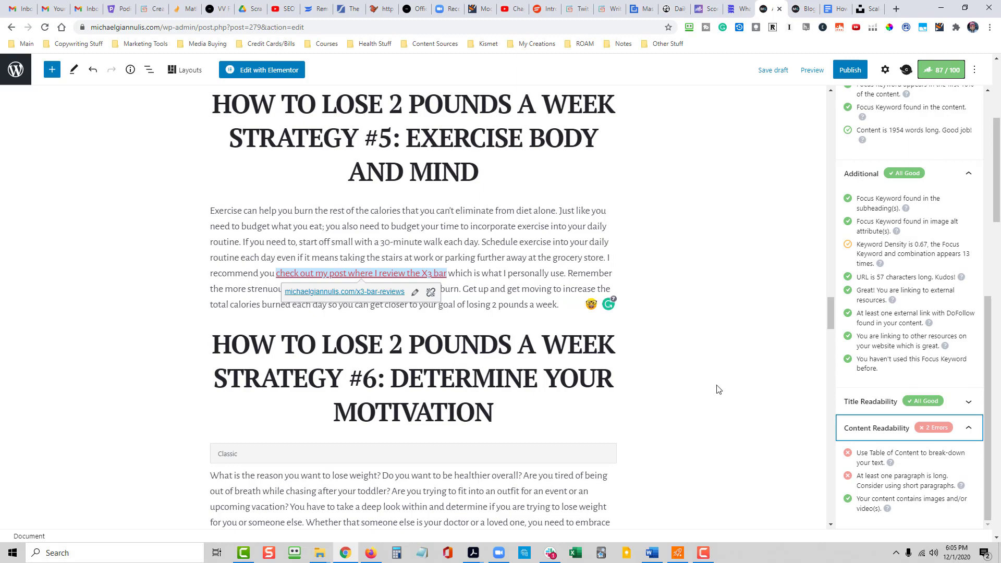
pyautogui.scroll(10, 719, 389)
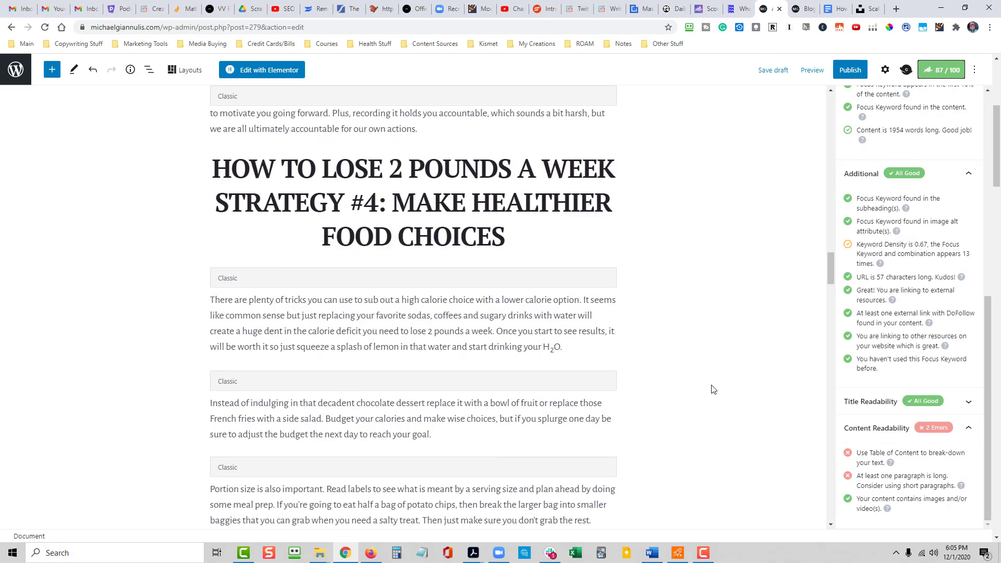
pyautogui.scroll(20, 714, 390)
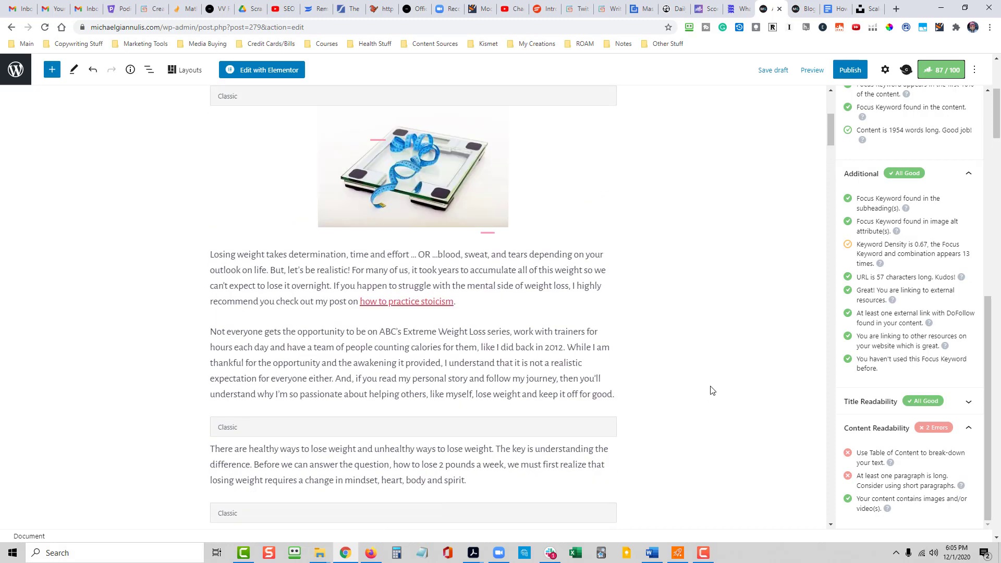
pyautogui.scroll(5, 712, 391)
pyautogui.scroll(-1, 694, 313)
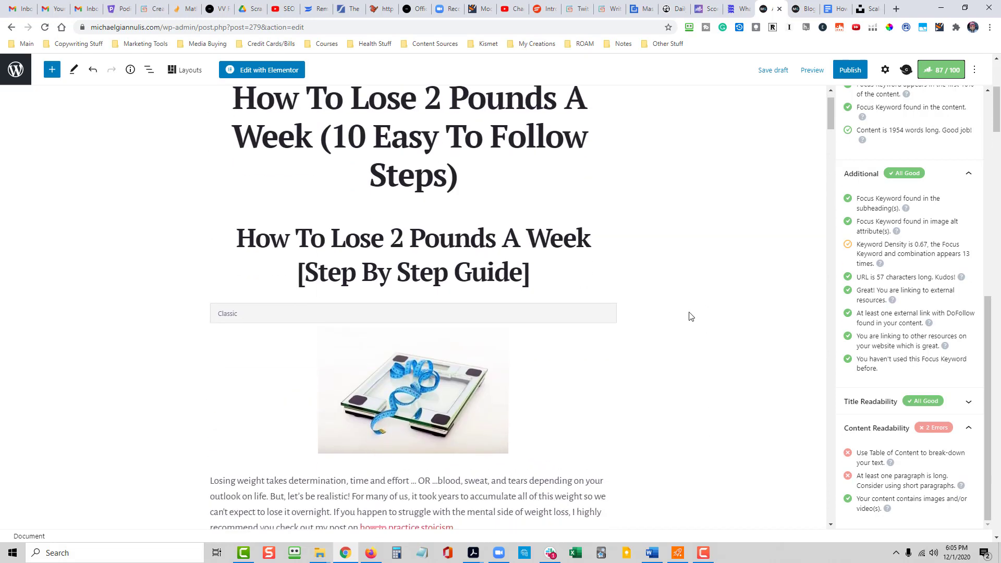
pyautogui.scroll(-4, 690, 316)
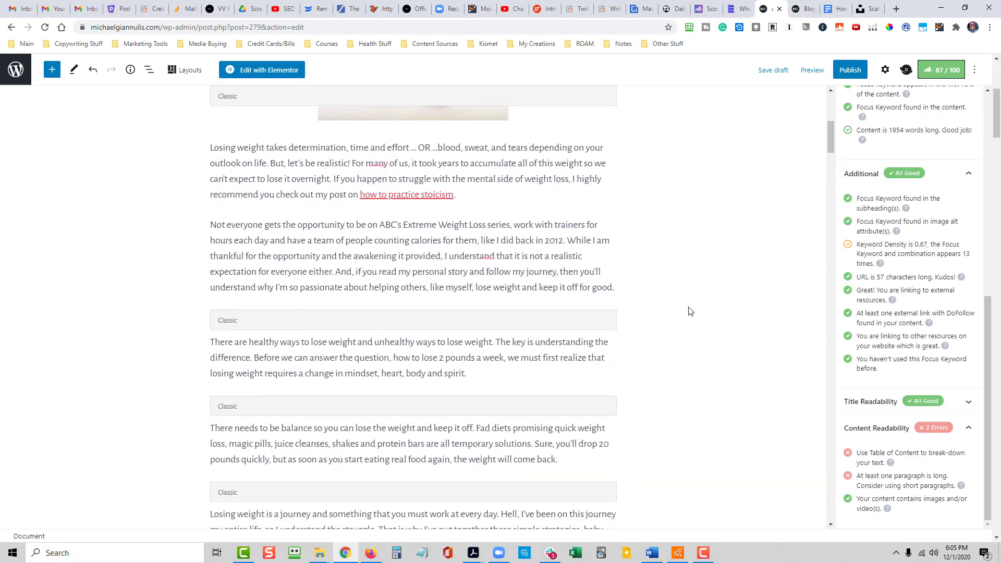
pyautogui.scroll(-2, 691, 312)
pyautogui.scroll(1, 690, 308)
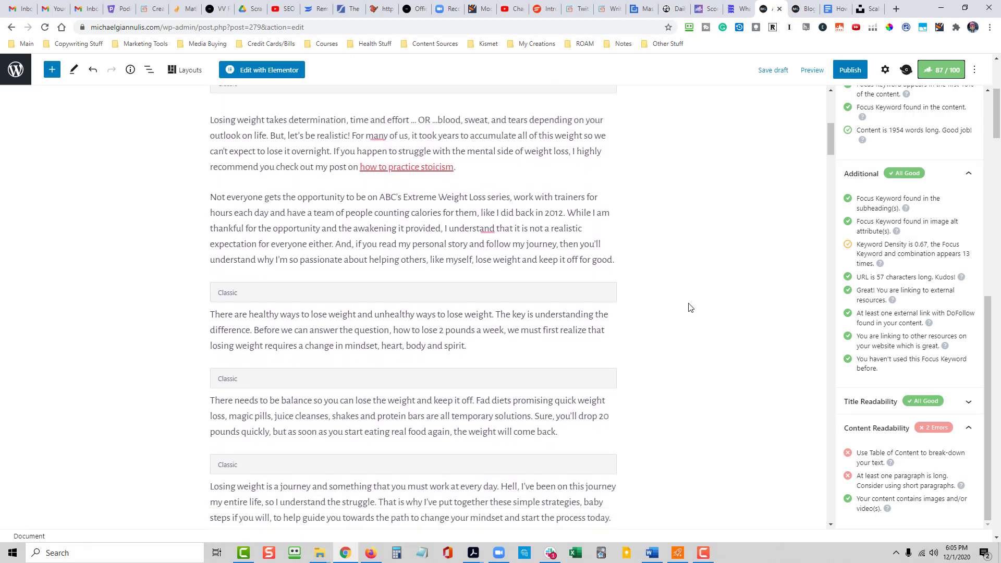
pyautogui.scroll(-2, 672, 304)
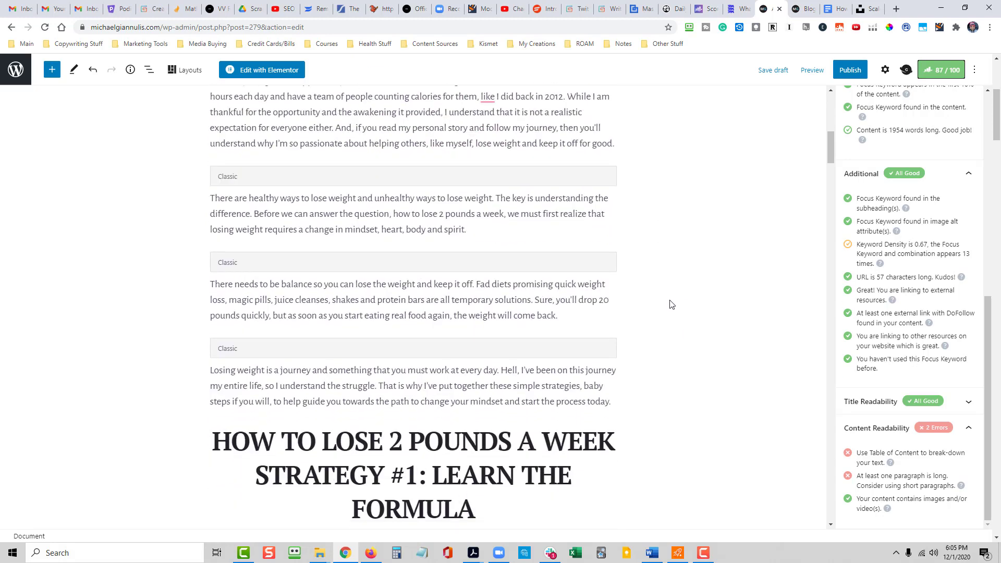
pyautogui.scroll(-8, 671, 305)
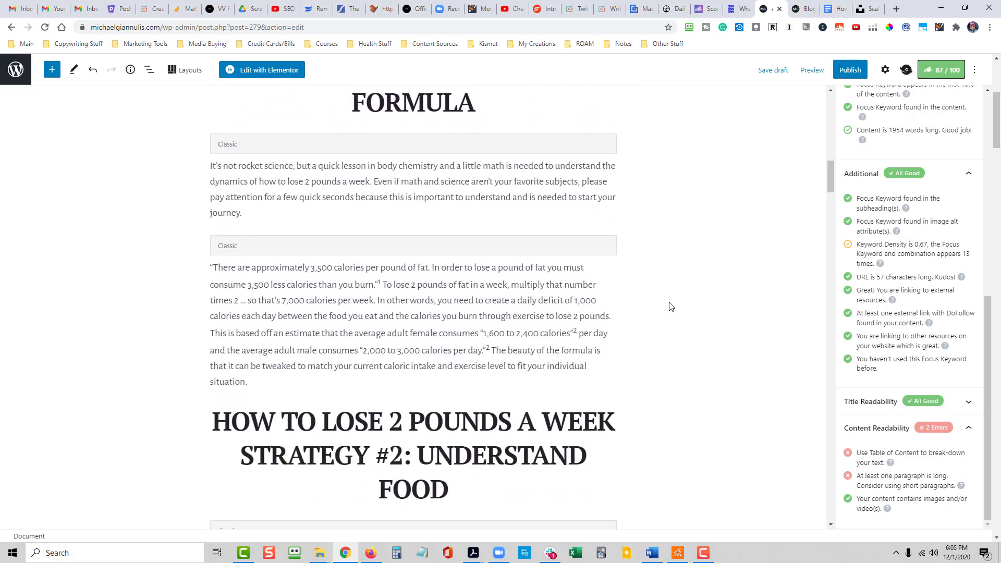
# - Split the long Strategy #1 calorie paragraph in two before "This is based off an estimate"
pyautogui.scroll(1, 672, 307)
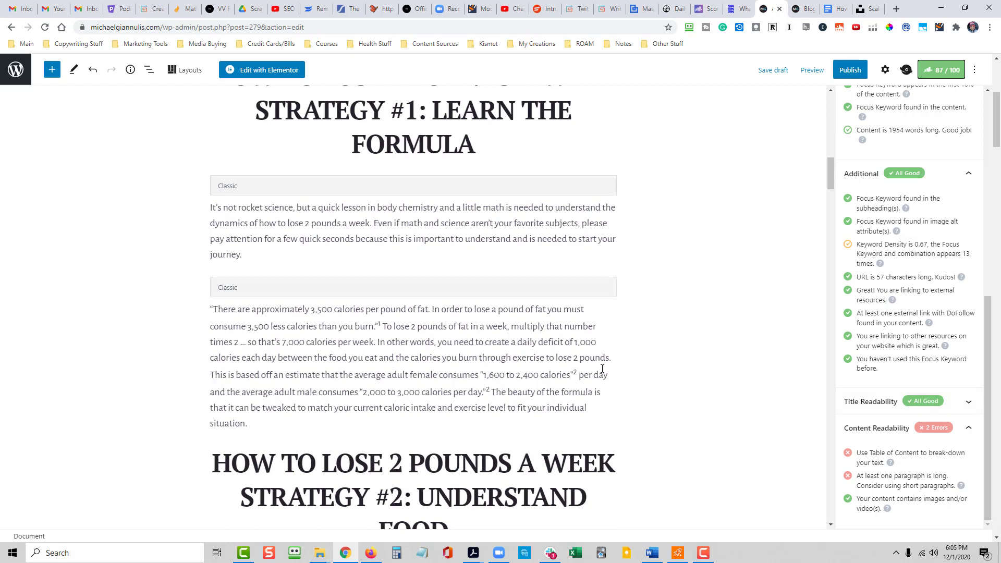
pyautogui.click(612, 358)
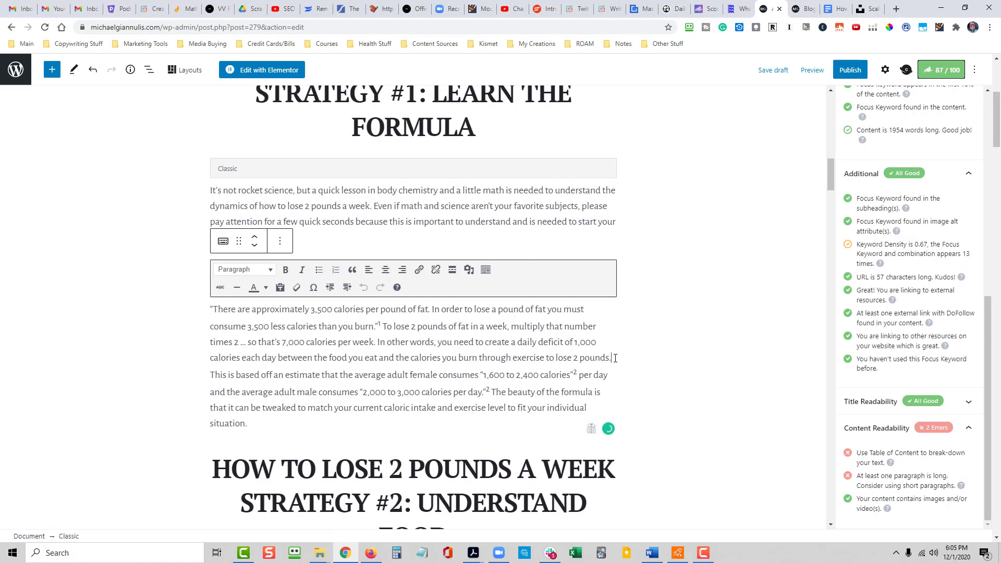
pyautogui.press('Return')
# - Split the Strategy #5 exercise paragraph into two shorter paragraphs around the X3 bar recommendation
pyautogui.scroll(-1, 616, 358)
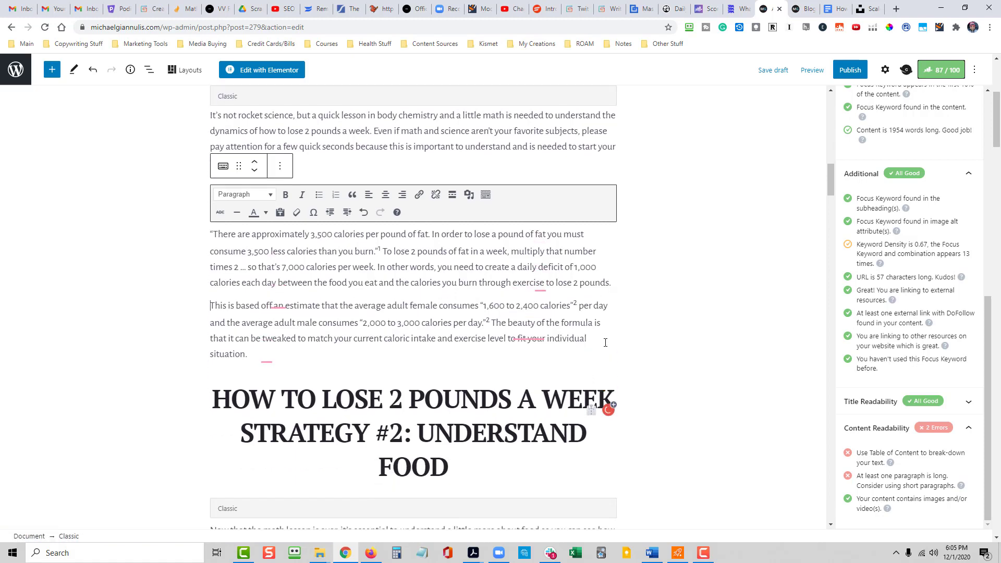
pyautogui.scroll(-6, 613, 344)
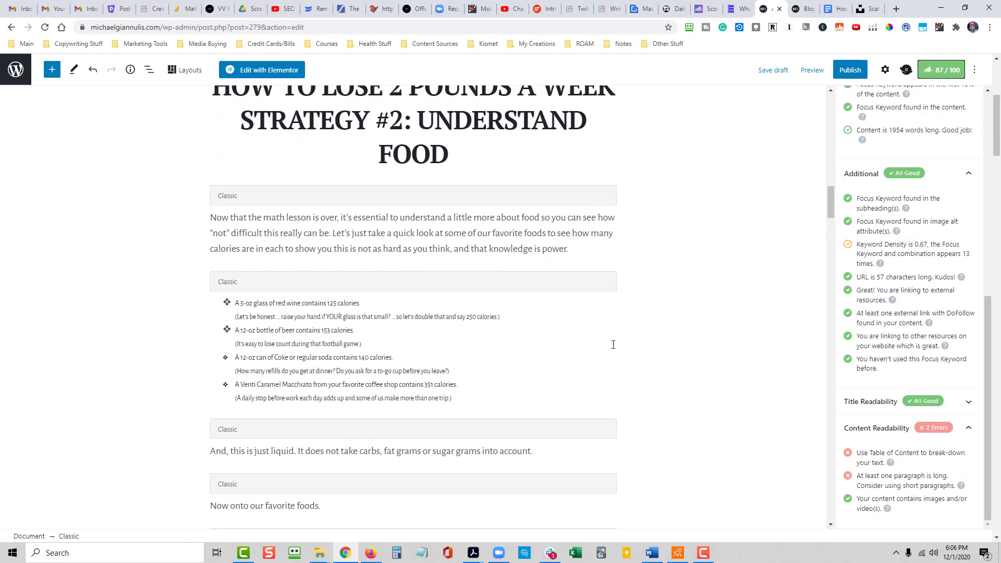
pyautogui.scroll(-7, 613, 344)
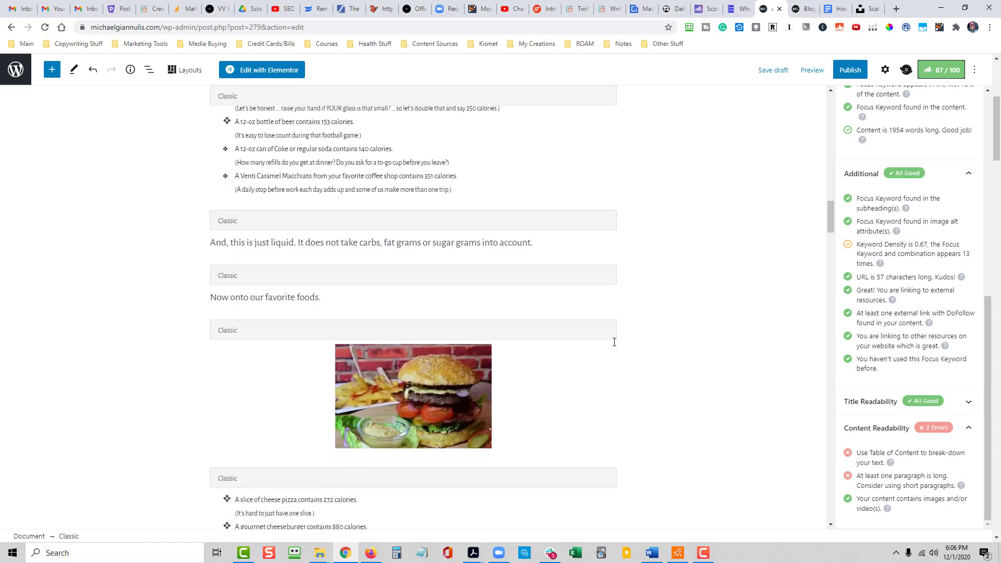
pyautogui.scroll(-7, 621, 336)
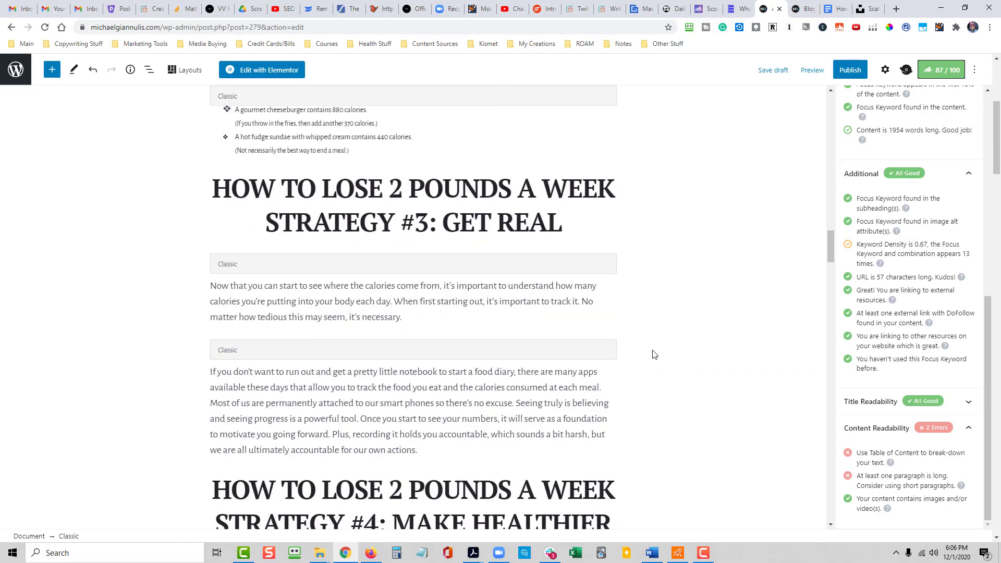
pyautogui.scroll(-10, 628, 326)
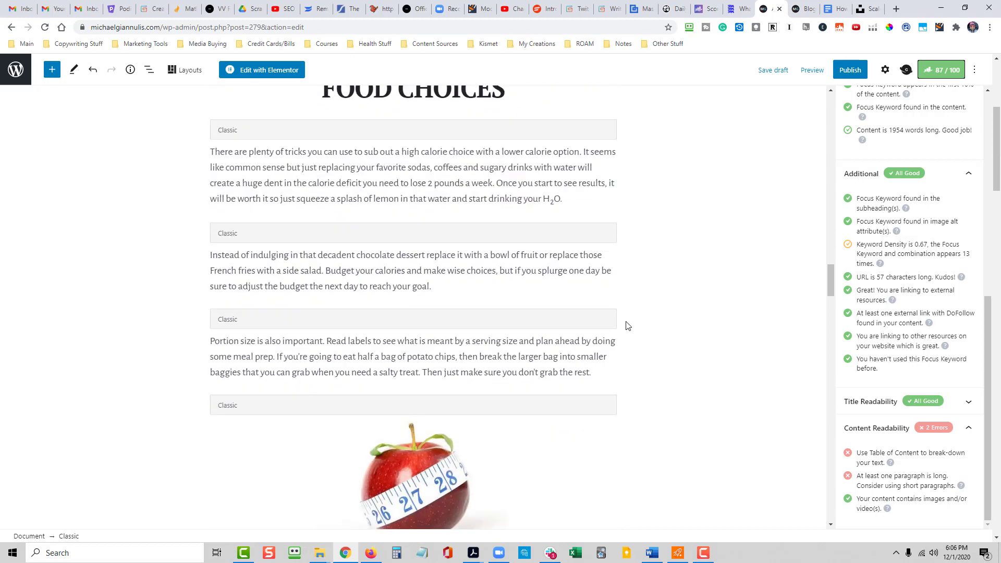
pyautogui.scroll(-5, 630, 326)
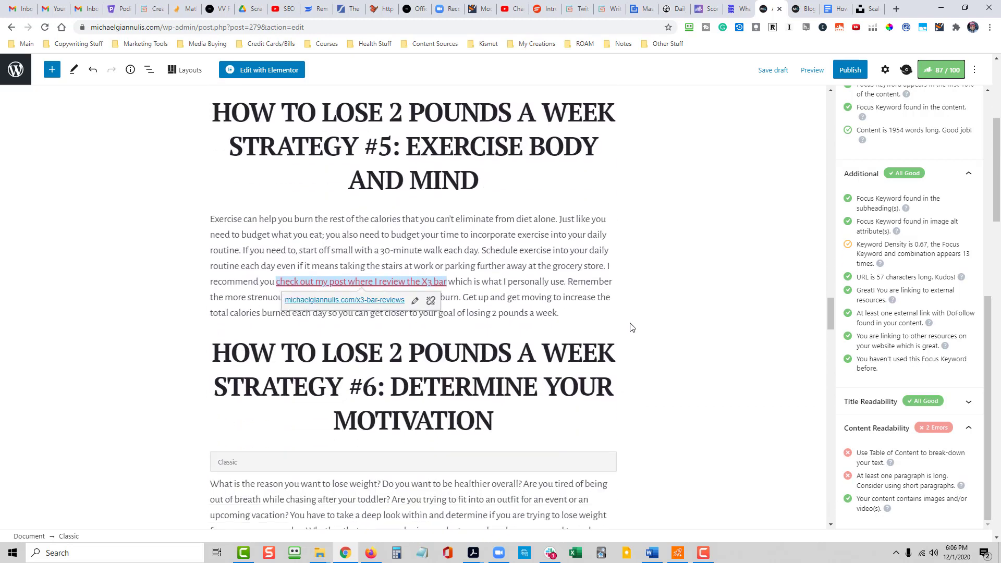
pyautogui.click(577, 282)
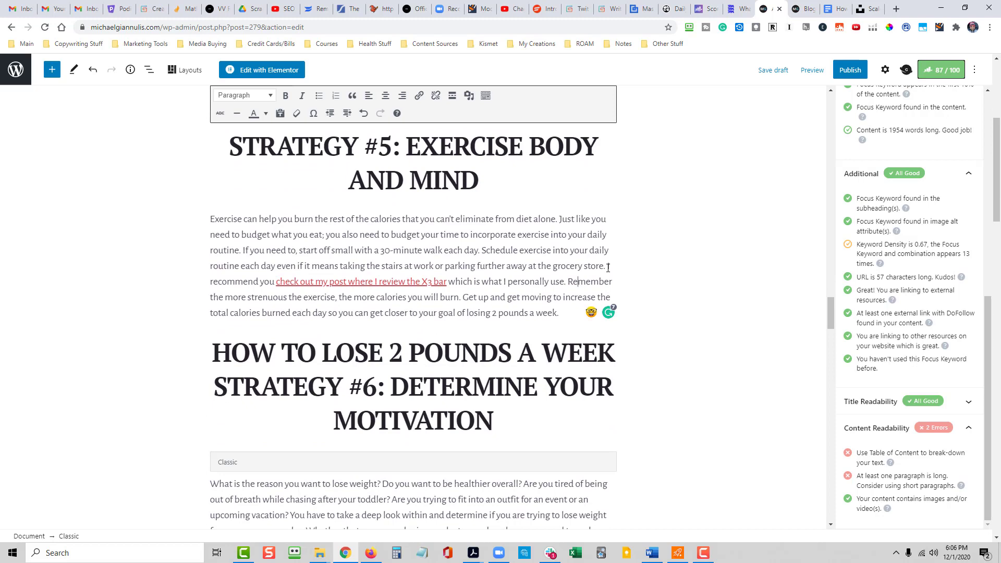
pyautogui.press('Return')
# - Split the Strategy #6 motivation paragraph in two before "Only then will you be able to set personal goals"
pyautogui.scroll(-5, 631, 290)
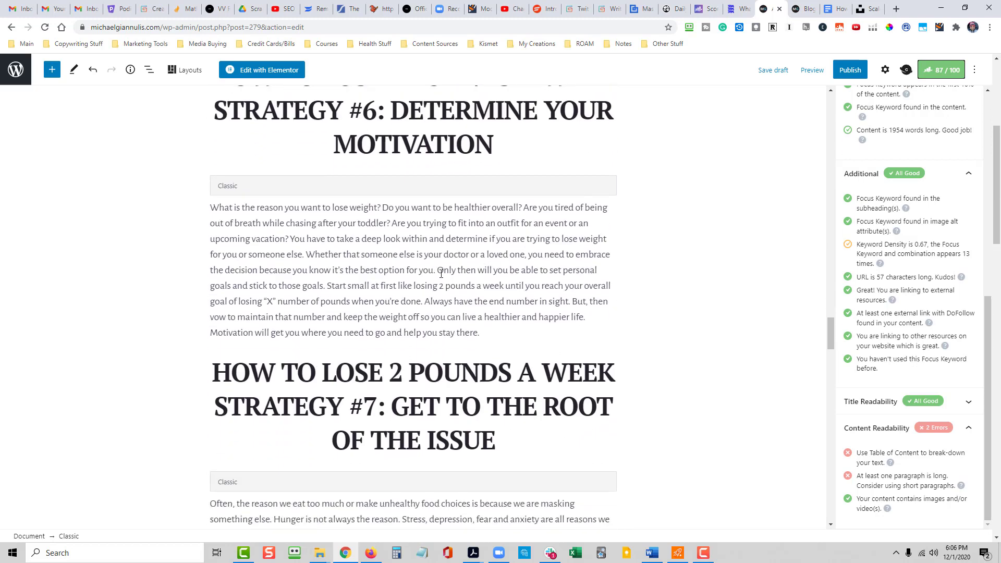
pyautogui.click(440, 273)
pyautogui.press('Return')
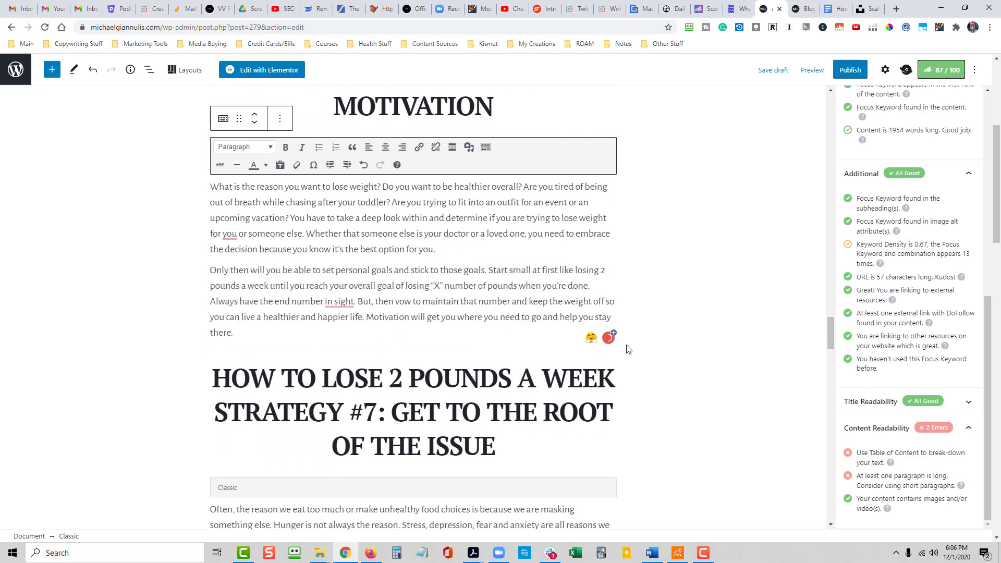
# - Split the Strategy #9 distraction paragraph in two before "If you feel like eating, pick up a good book"
pyautogui.scroll(-1, 627, 349)
pyautogui.scroll(-4, 665, 367)
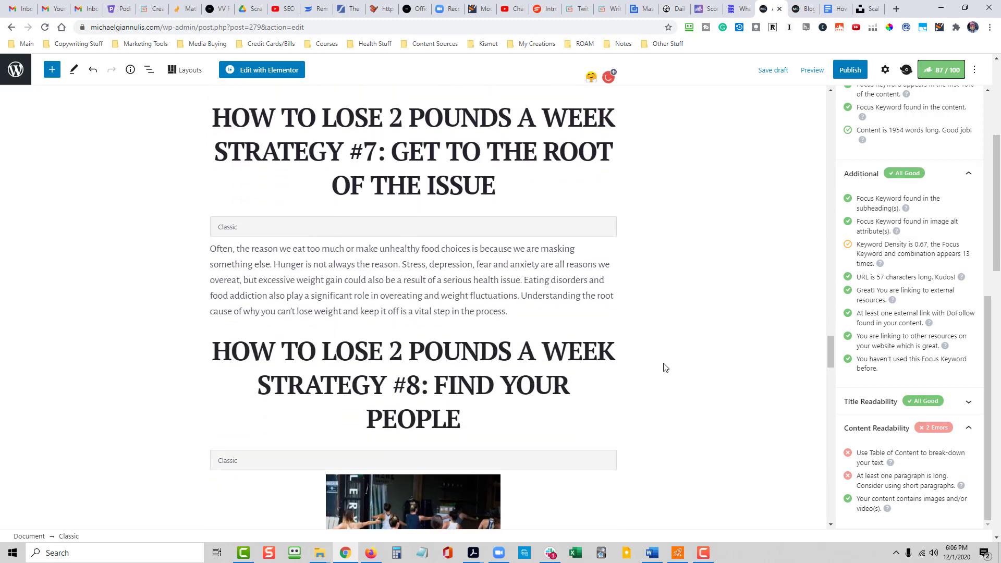
pyautogui.scroll(-11, 641, 339)
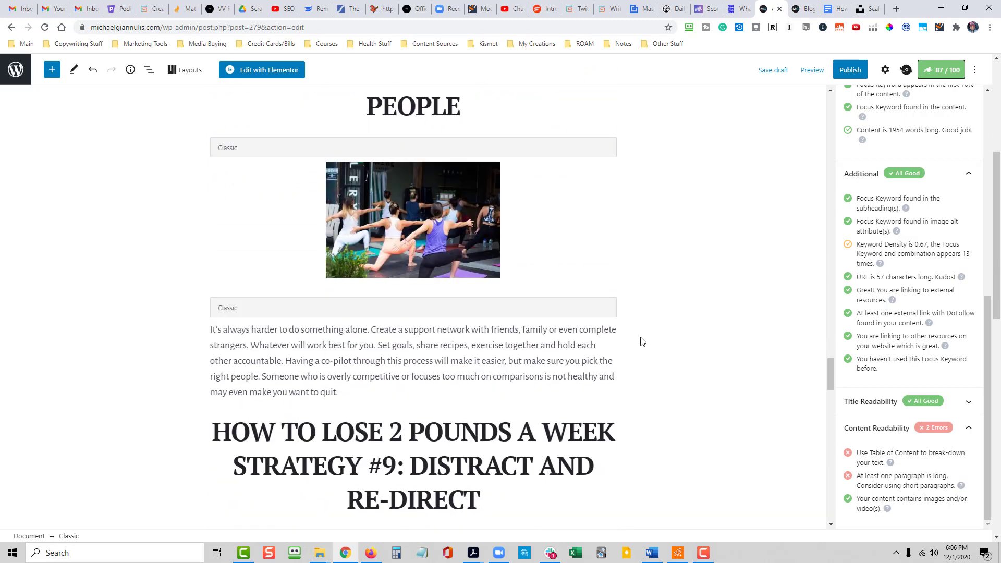
pyautogui.scroll(-1, 641, 339)
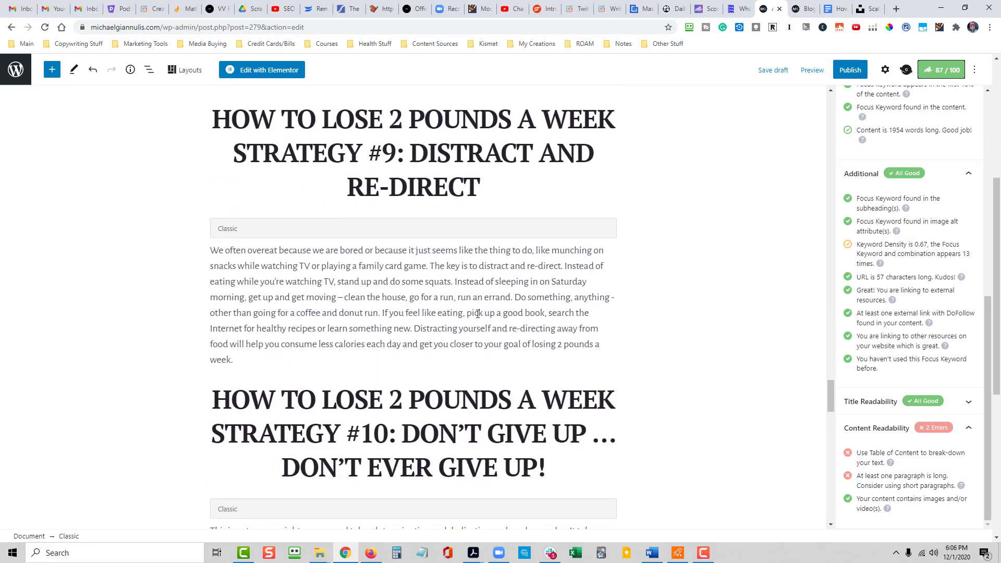
pyautogui.click(383, 313)
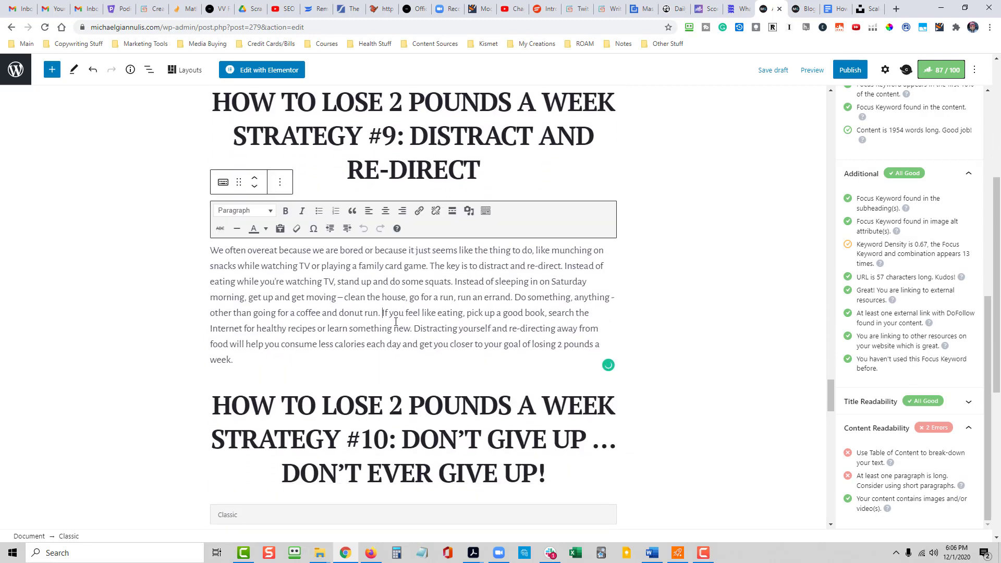
pyautogui.press('Return')
# - Check the closing sections of the article for long paragraphs and review the updated Rank Math score and Content Readability checks
pyautogui.scroll(-6, 658, 339)
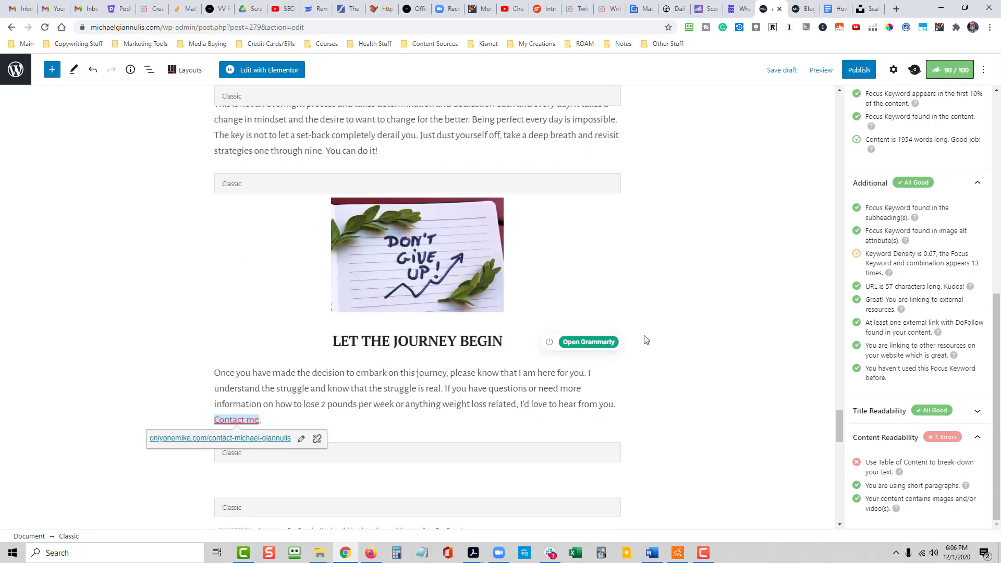
pyautogui.scroll(-1, 649, 343)
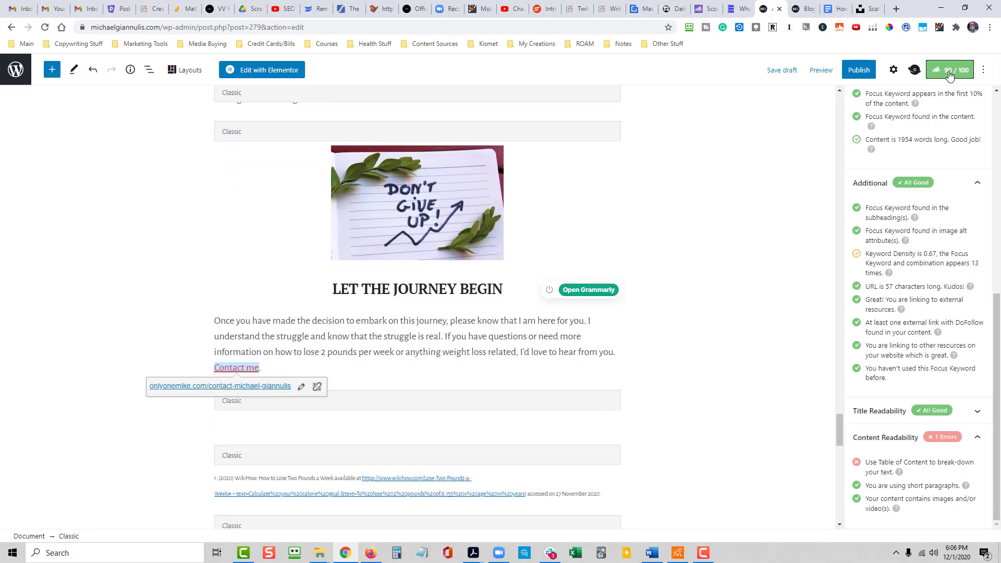
pyautogui.click(683, 408)
pyautogui.click(383, 376)
pyautogui.click(694, 424)
pyautogui.scroll(20, 724, 405)
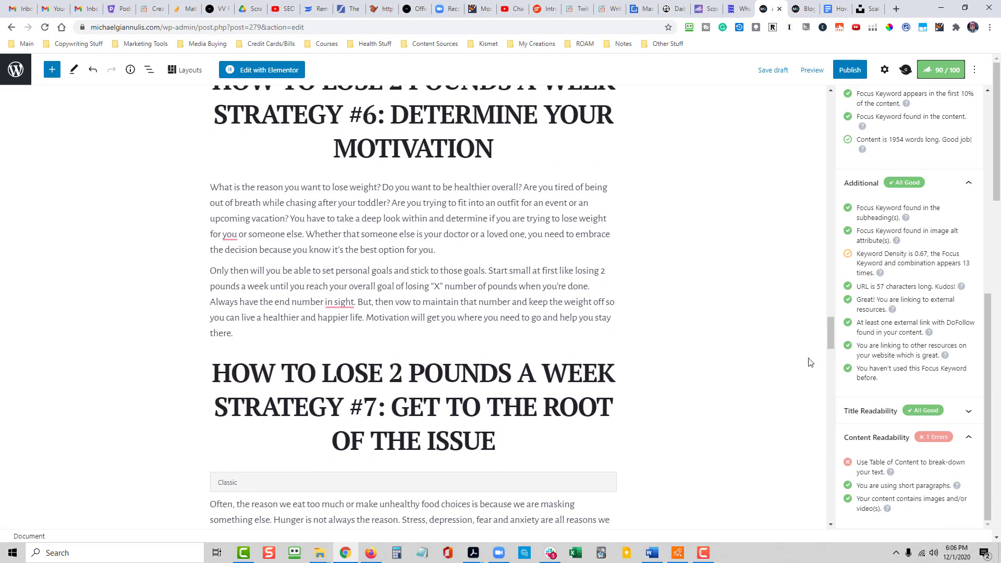
# - Below the "How To Lose 2 Pounds A Week [Step By Step Guide]" heading, add a paragraph reading "Prefer to jump ahead to a section?"
pyautogui.moveTo(830, 337); pyautogui.dragTo(826, 99)
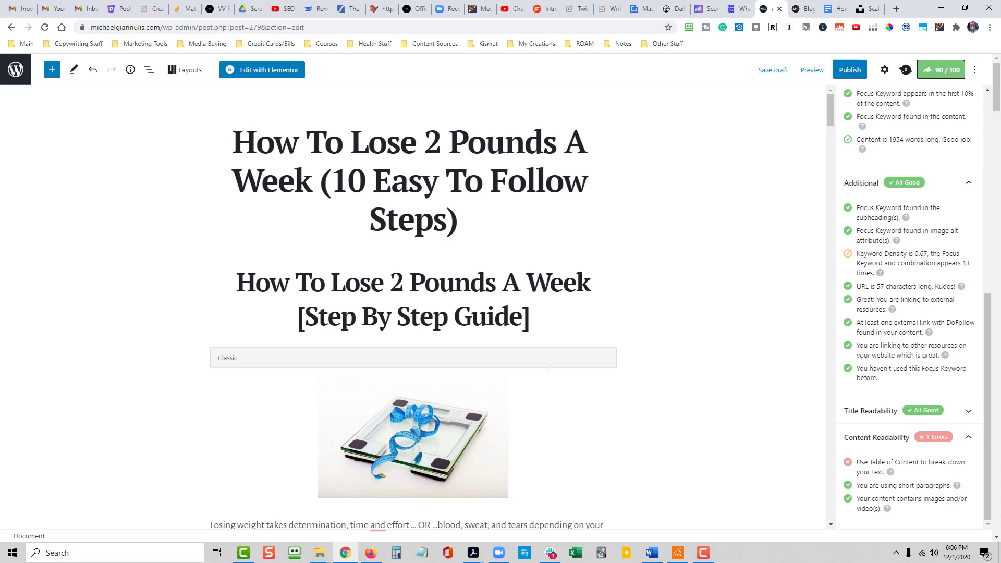
pyautogui.scroll(-2, 534, 420)
pyautogui.scroll(2, 535, 319)
pyautogui.click(536, 319)
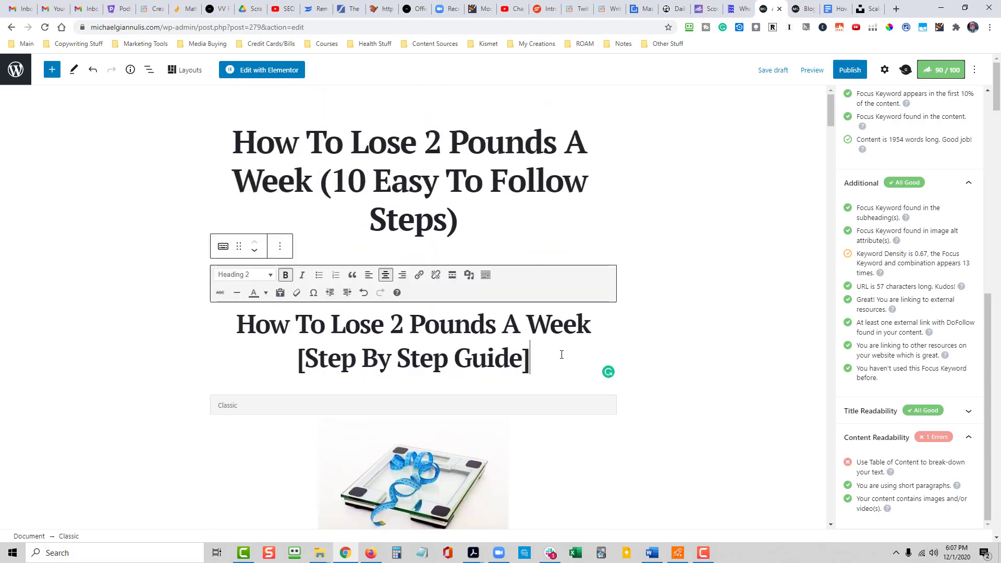
pyautogui.press('Return')
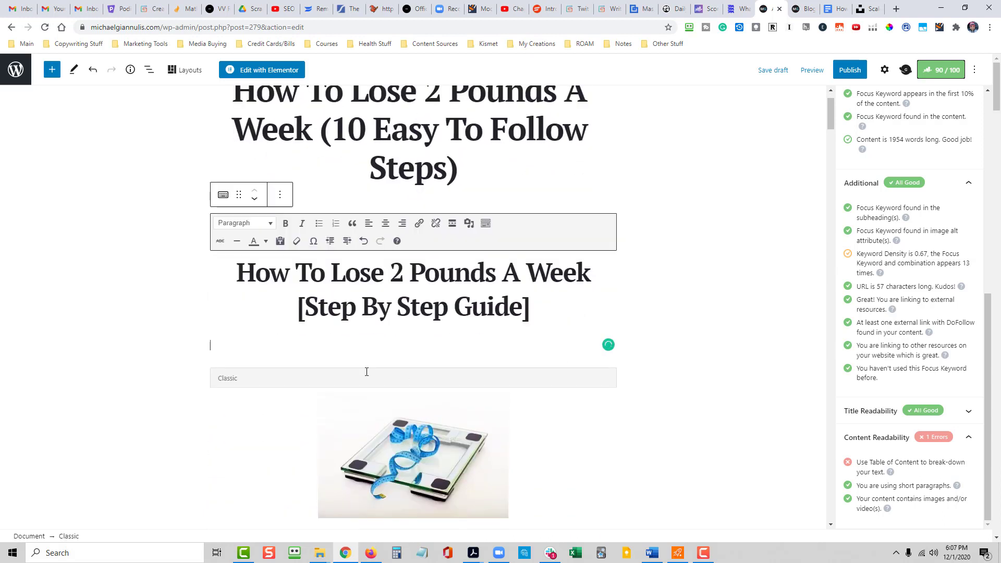
pyautogui.write('TAbl')
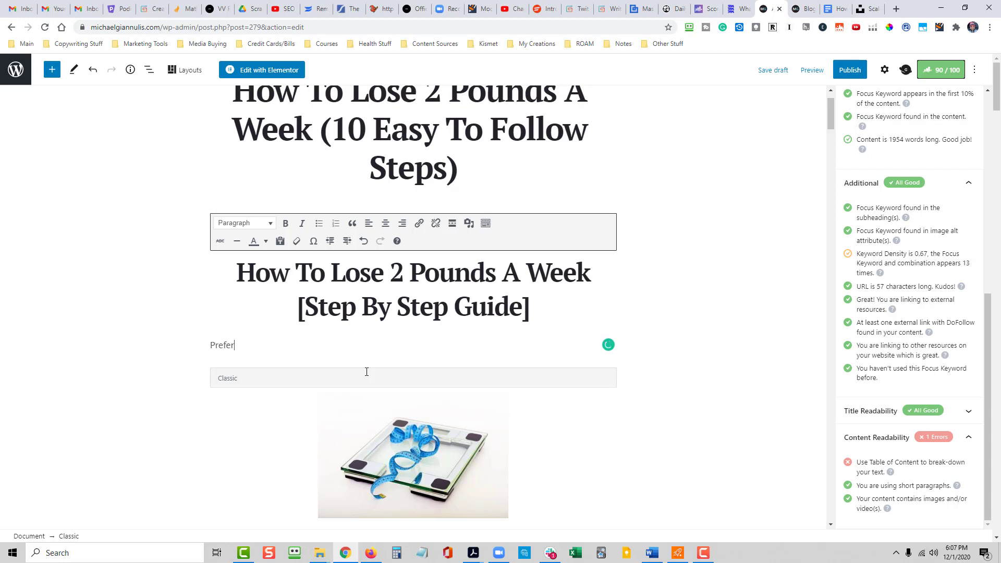
pyautogui.write('mp ahead to a section?')
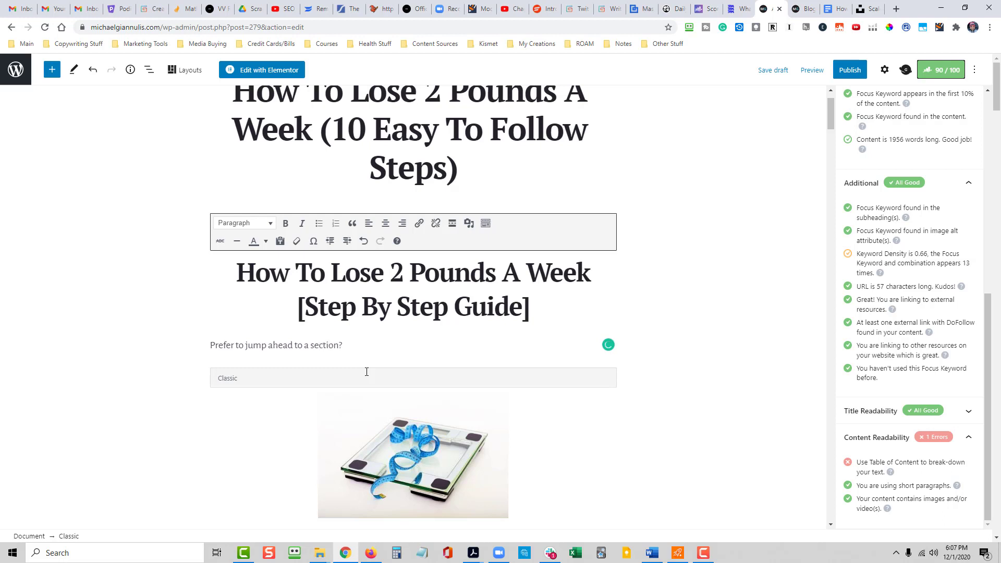
pyautogui.write(' You cn')
# - Continue the new introductory paragraph with "You can use the Table of Contents below"
pyautogui.press('BackSpace')
pyautogui.press('BackSpace')
pyautogui.press('BackSpace')
pyautogui.write('can use the TAble o')
pyautogui.press('BackSpace')
pyautogui.press('BackSpace')
pyautogui.press('BackSpace')
pyautogui.press('BackSpace')
pyautogui.write('able of ')
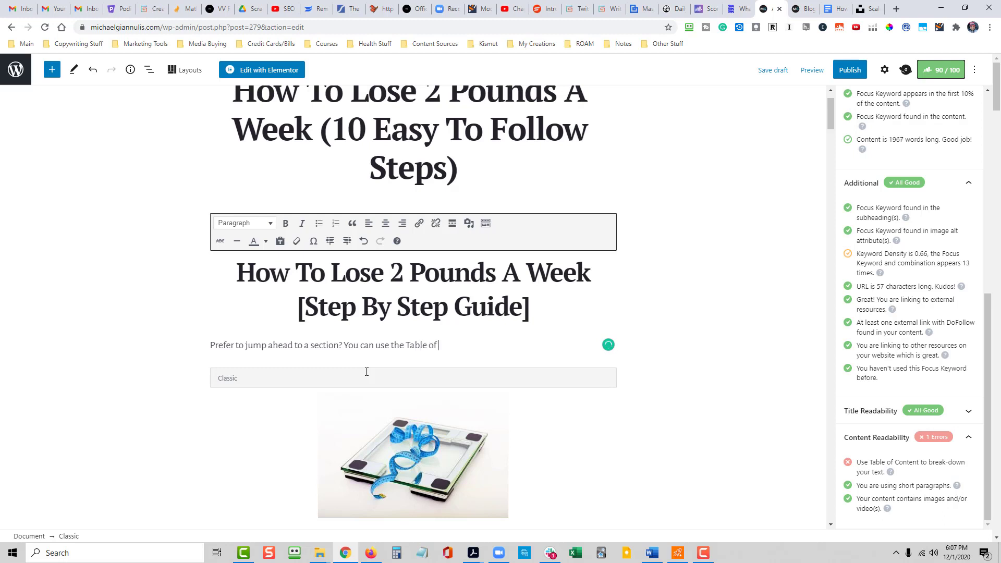
pyautogui.write('Contents')
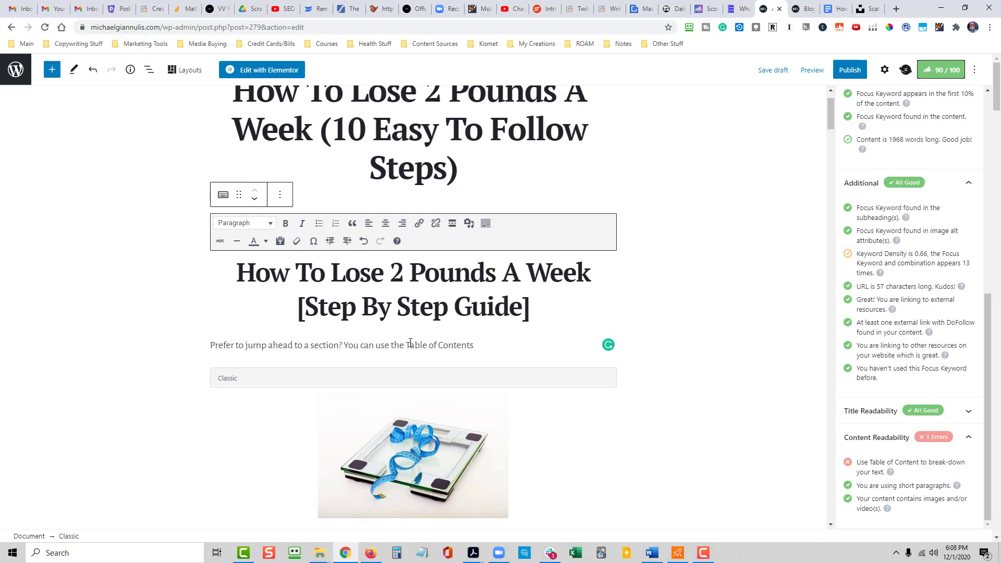
pyautogui.write(' below')
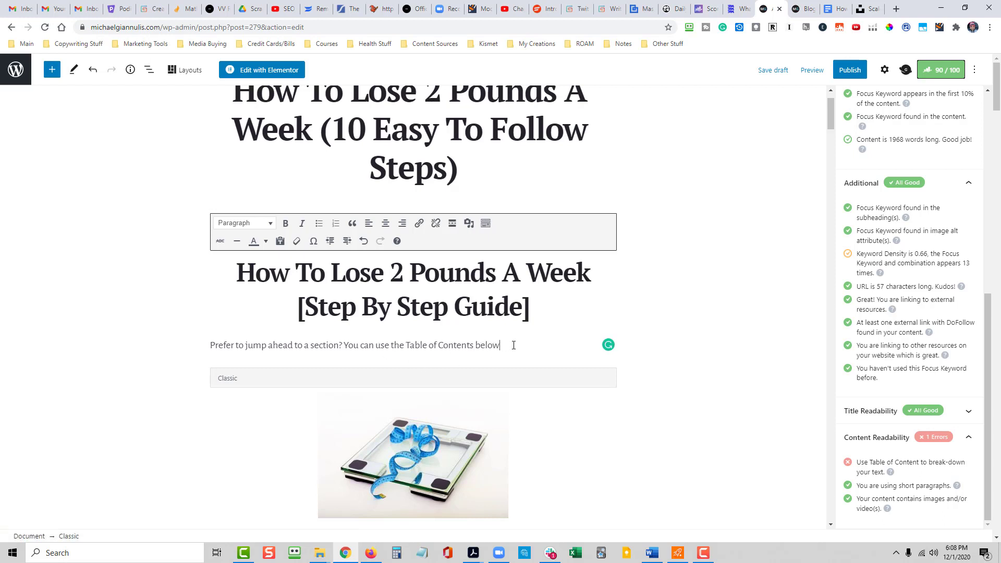
# - Format the introductory sentence "Prefer to jump ahead to a section? You can use the Table of Contents below" as Heading 3
pyautogui.moveTo(514, 345); pyautogui.dragTo(204, 350)
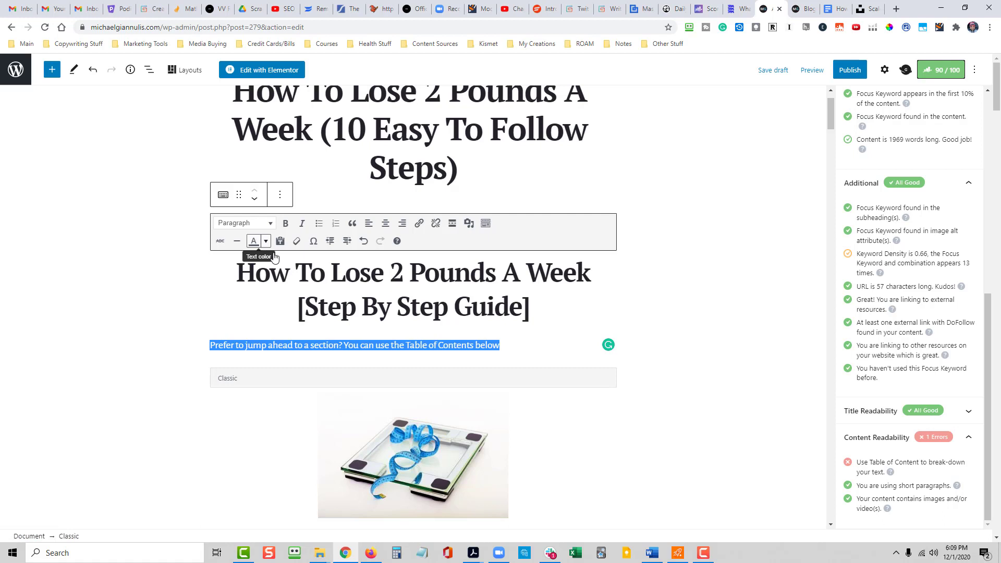
pyautogui.click(255, 224)
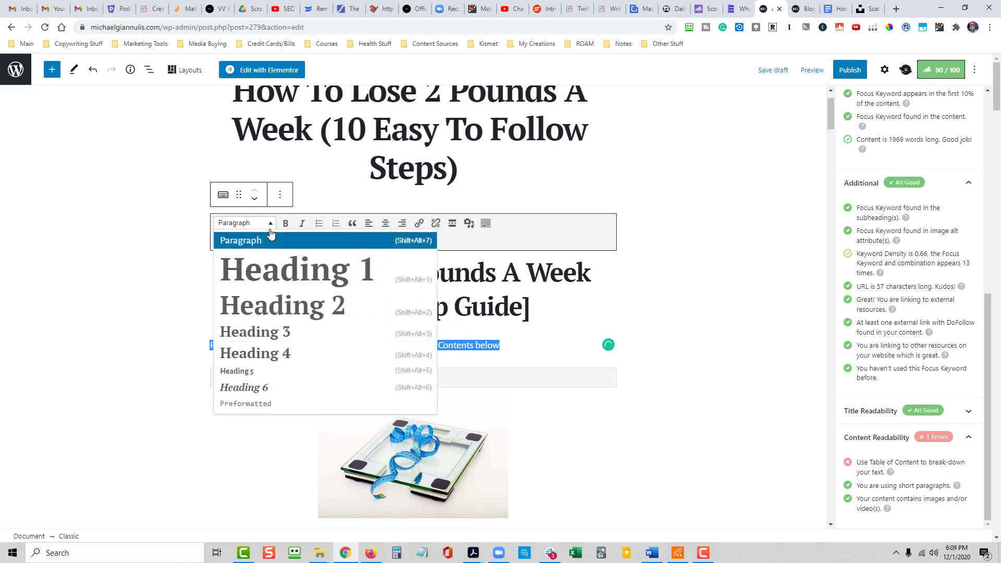
pyautogui.click(261, 332)
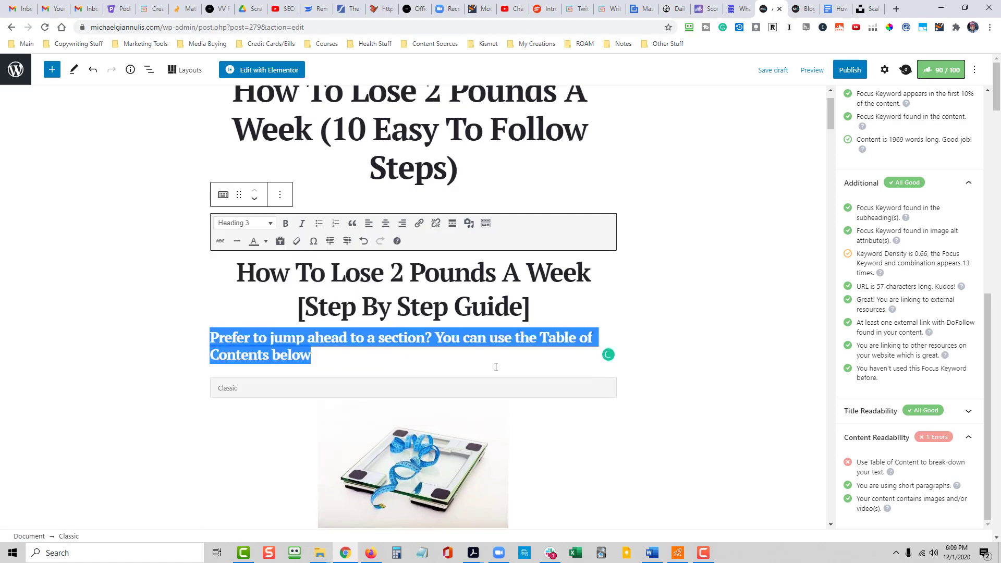
pyautogui.click(320, 350)
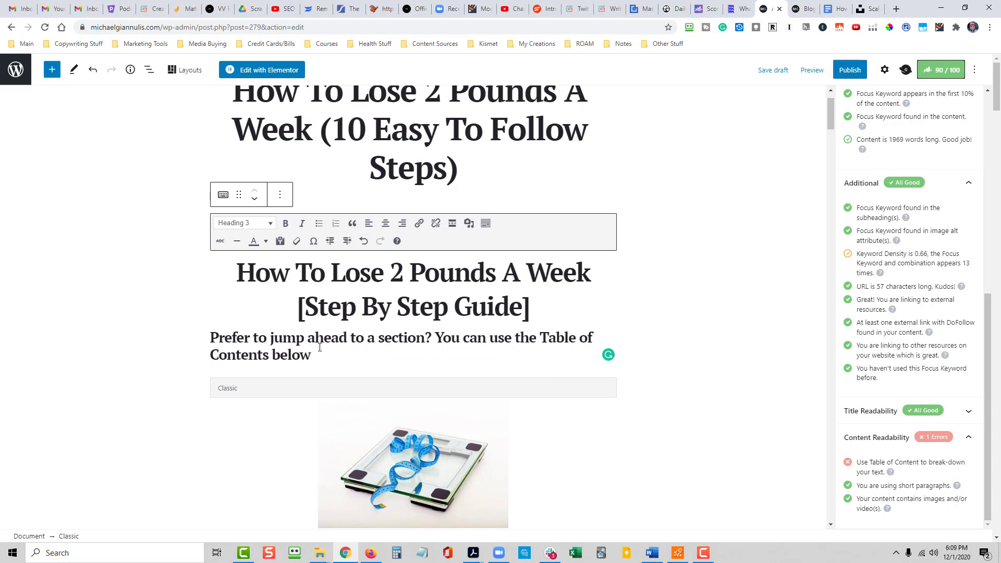
# - Start a numbered list below the table of contents heading with "Learn The Formula", matching the Strategy #1 heading
pyautogui.press('Return')
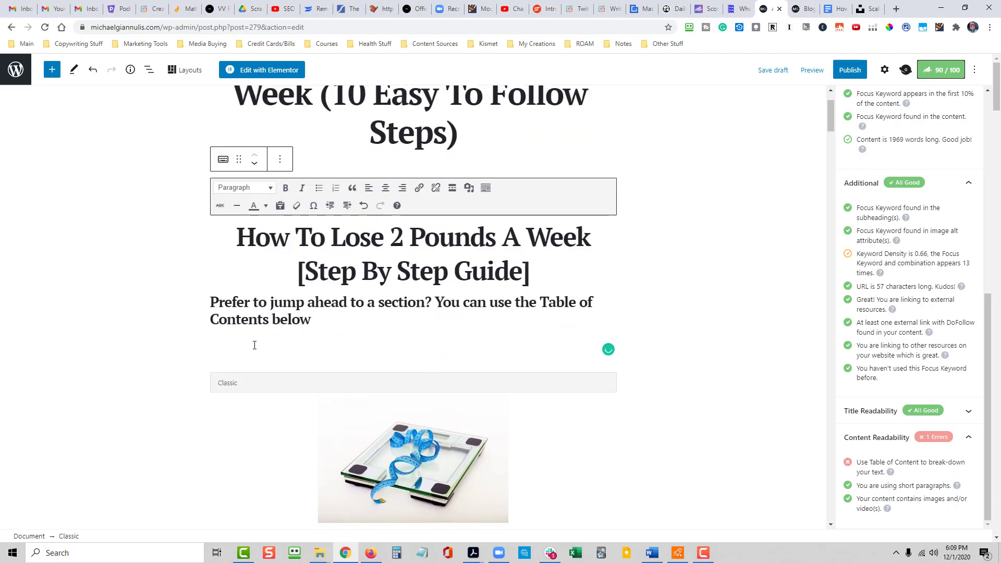
pyautogui.scroll(-5, 622, 349)
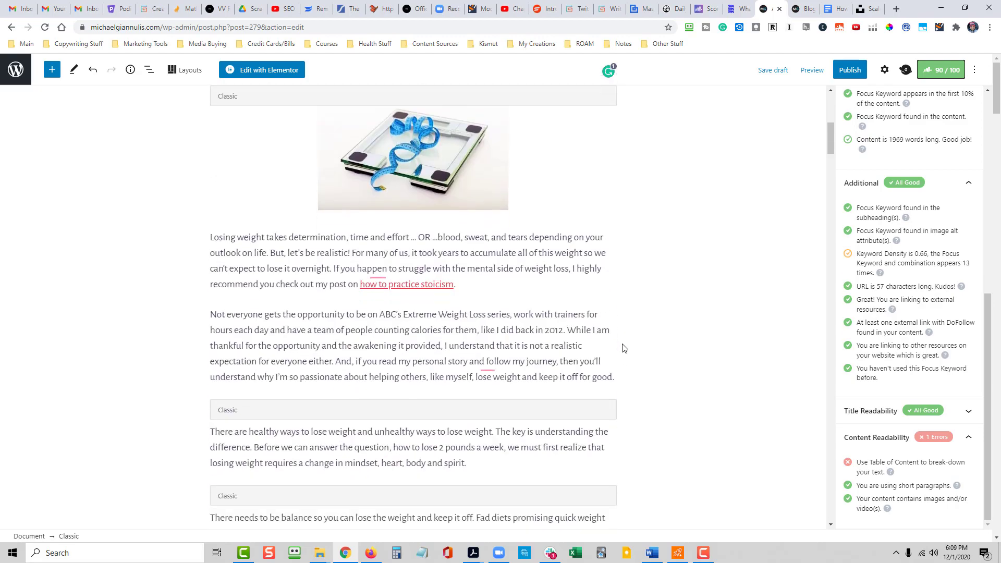
pyautogui.scroll(-7, 625, 348)
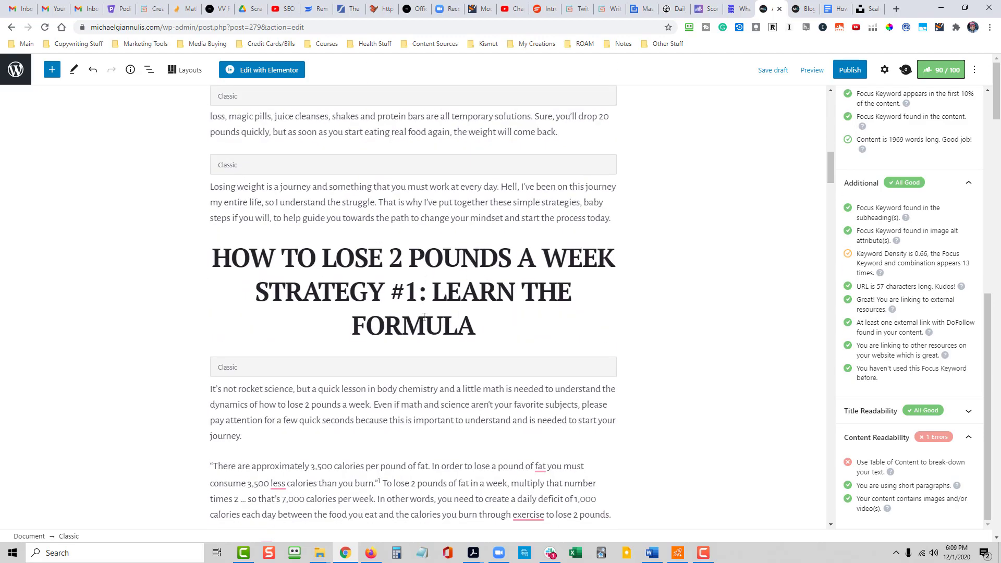
pyautogui.scroll(12, 458, 323)
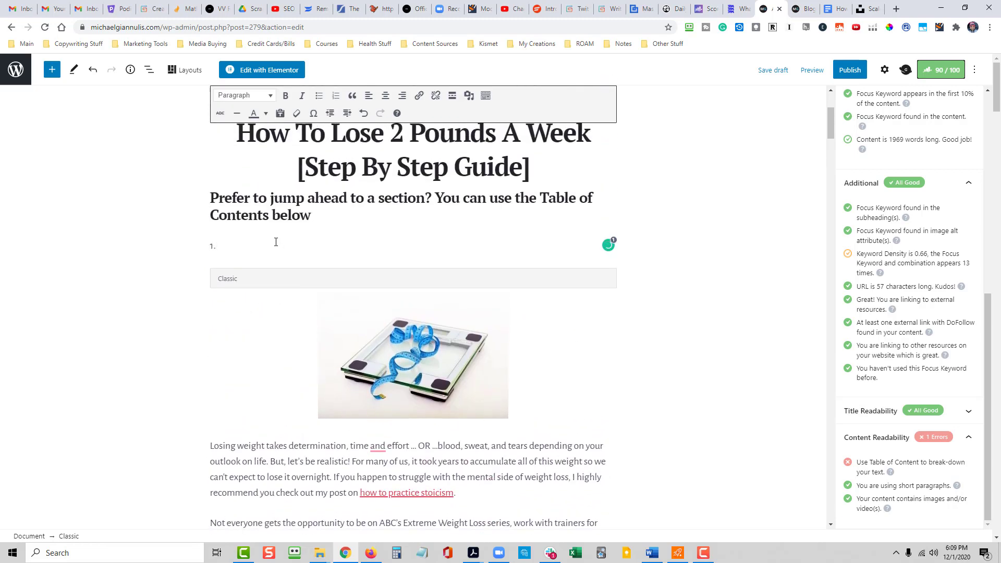
pyautogui.write('Learn The Fo')
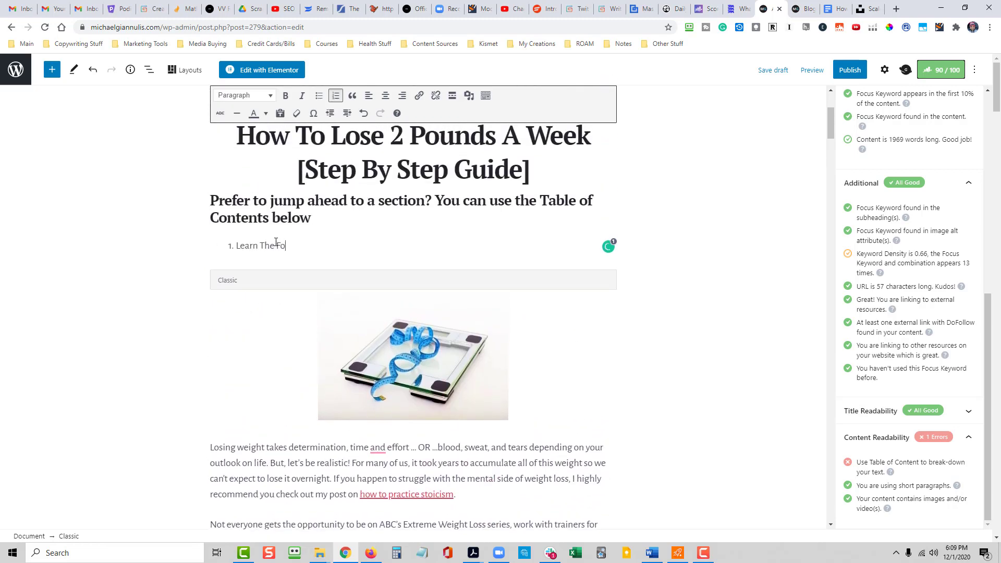
pyautogui.write('rmula')
pyautogui.press('Return')
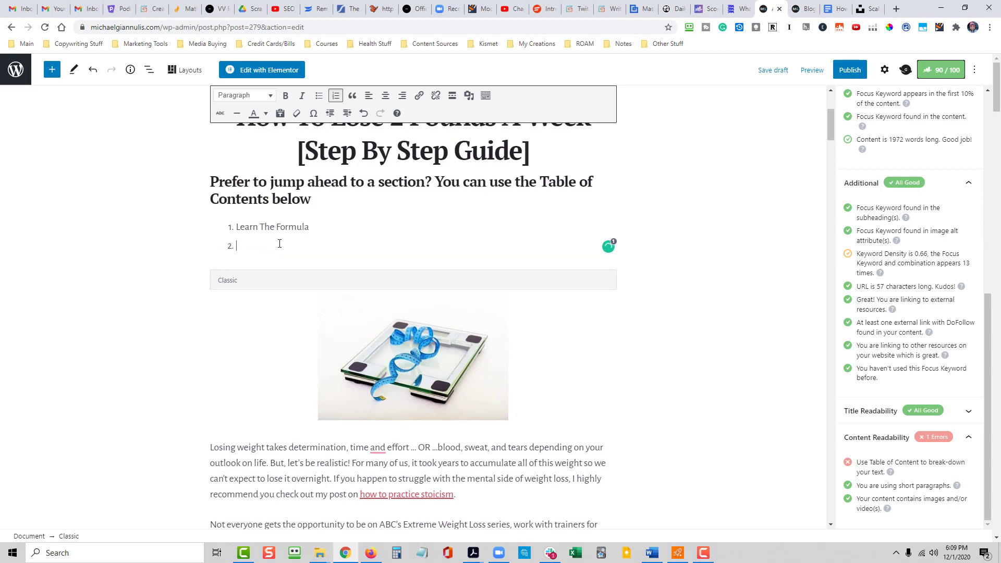
# - Look up the Strategy #2 heading and add "Understand Food" as item 2 of the numbered list
pyautogui.scroll(-12, 726, 369)
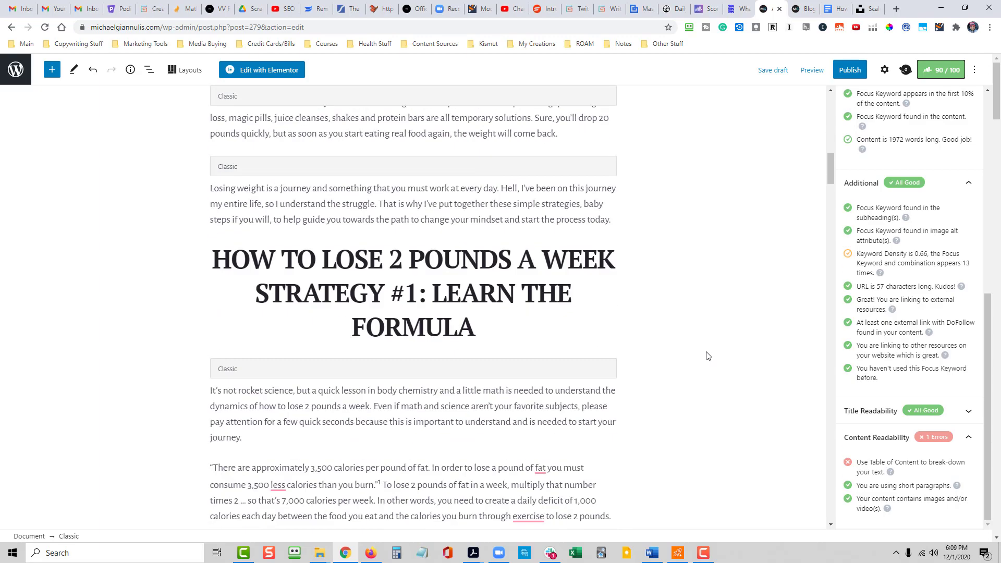
pyautogui.scroll(1, 706, 354)
pyautogui.scroll(-6, 662, 357)
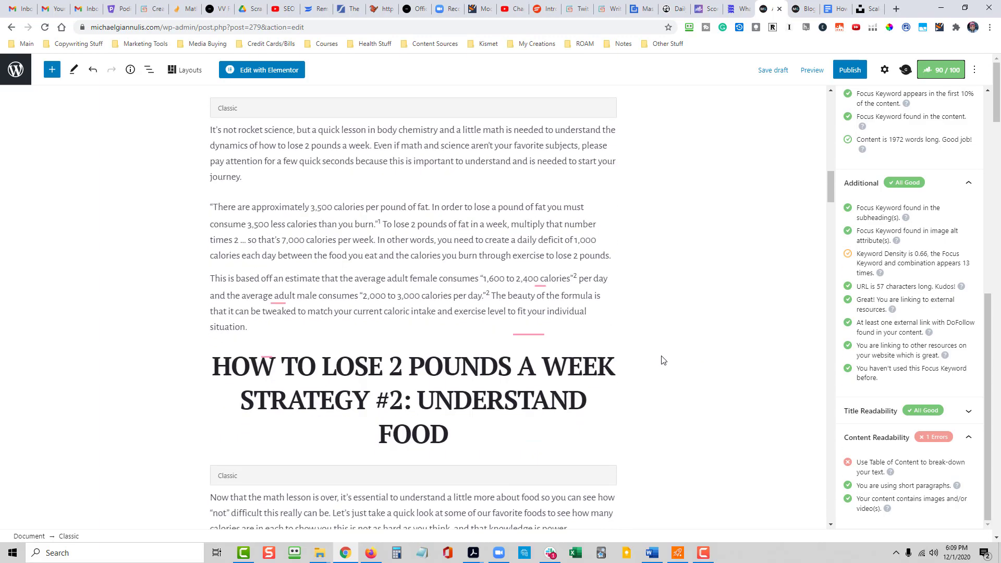
pyautogui.scroll(7, 687, 321)
pyautogui.scroll(12, 688, 320)
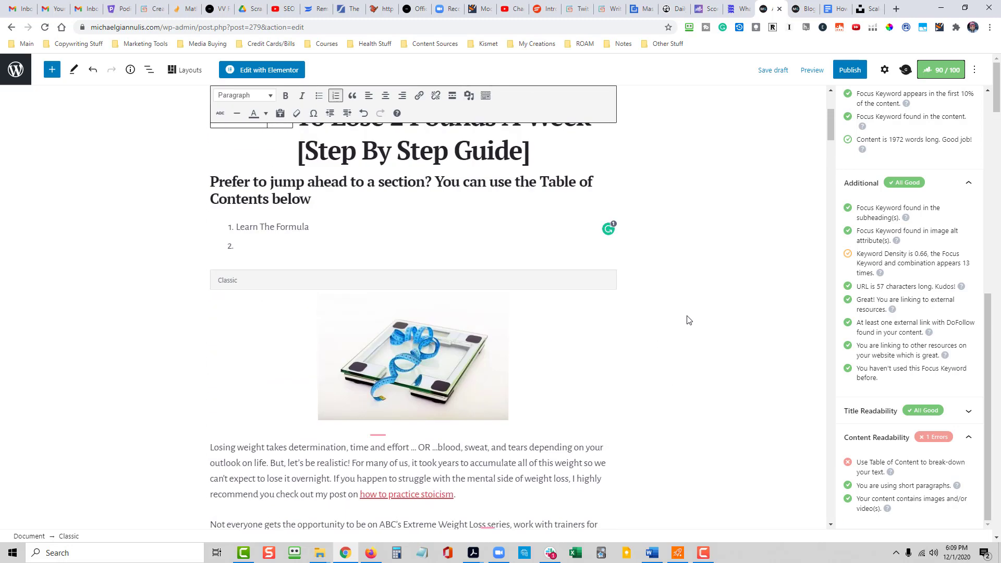
pyautogui.write('Unders')
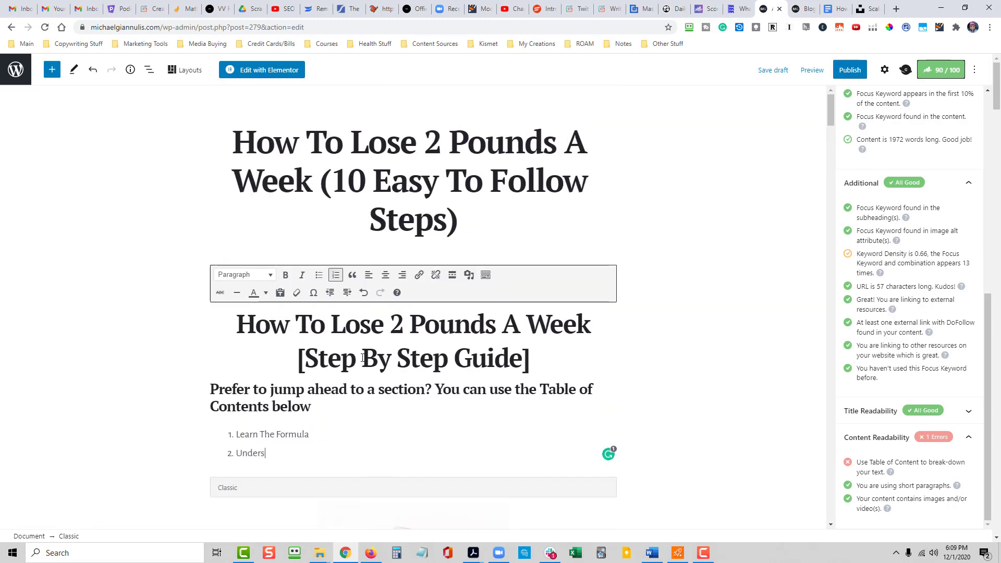
pyautogui.write('tand Food')
pyautogui.press('Return')
# - Look up the Strategy #3 heading and add "Get Real" as item 3 of the numbered list
pyautogui.scroll(-18, 639, 358)
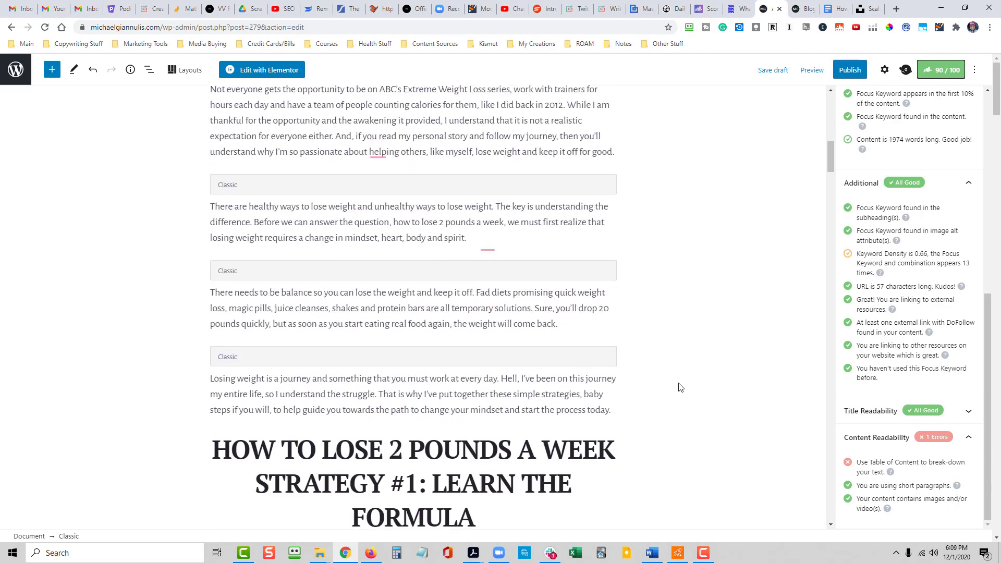
pyautogui.scroll(-4, 657, 376)
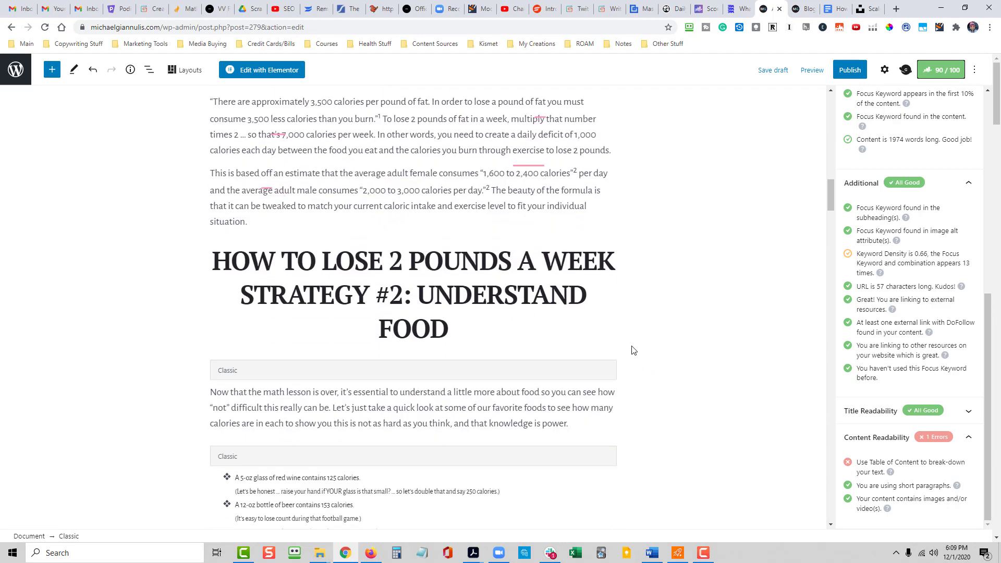
pyautogui.scroll(-8, 656, 357)
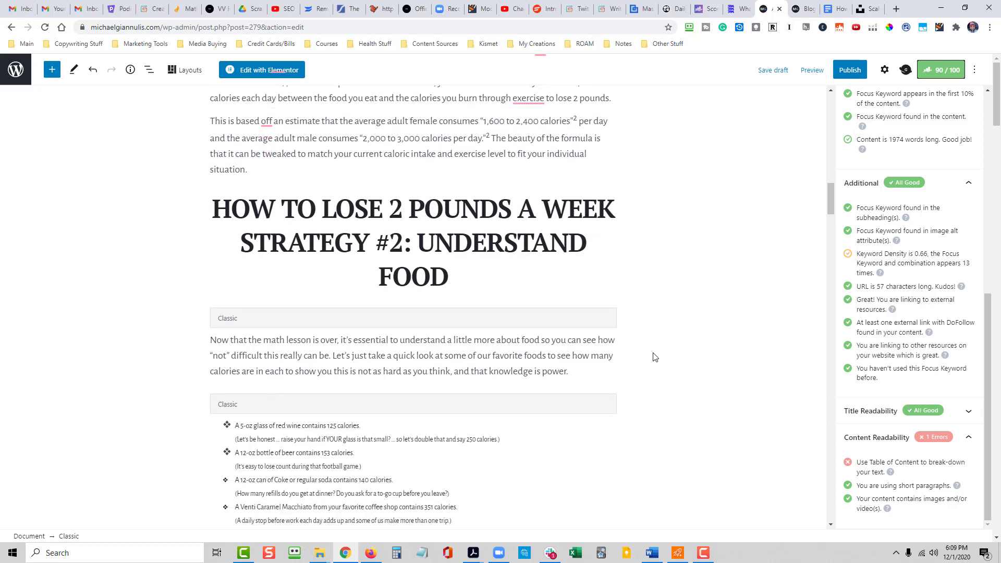
pyautogui.scroll(-4, 655, 356)
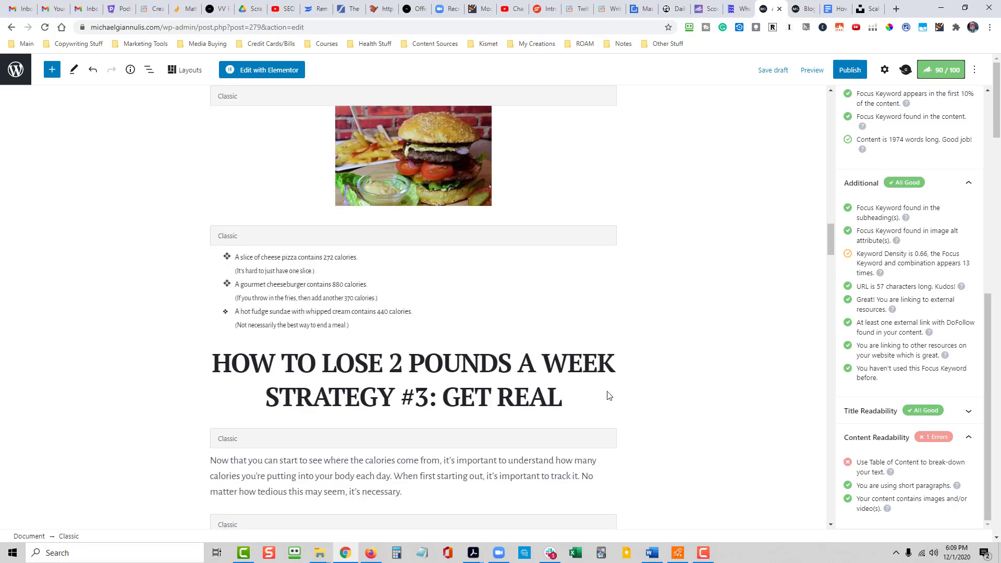
pyautogui.moveTo(830, 242); pyautogui.dragTo(830, 113)
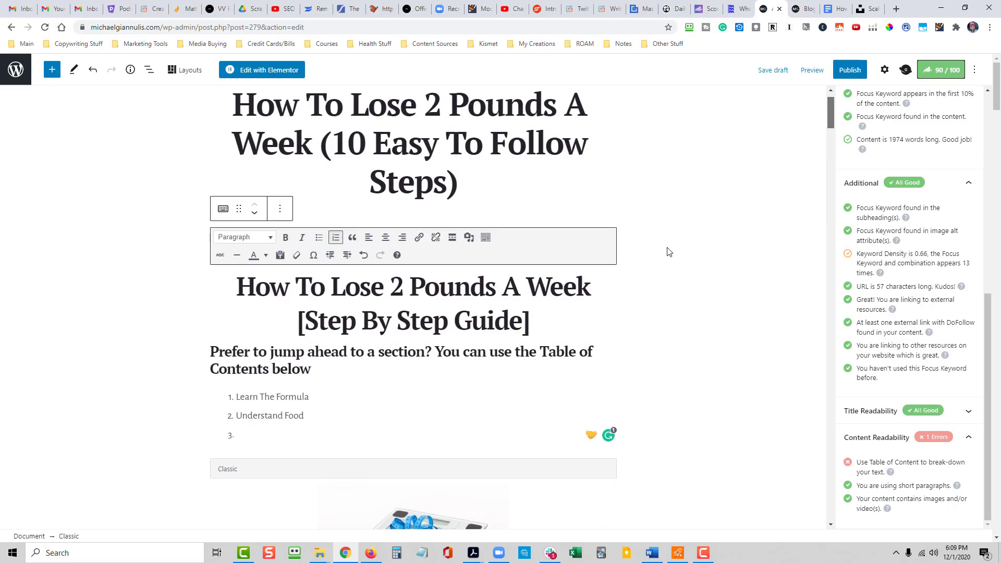
pyautogui.write('Get')
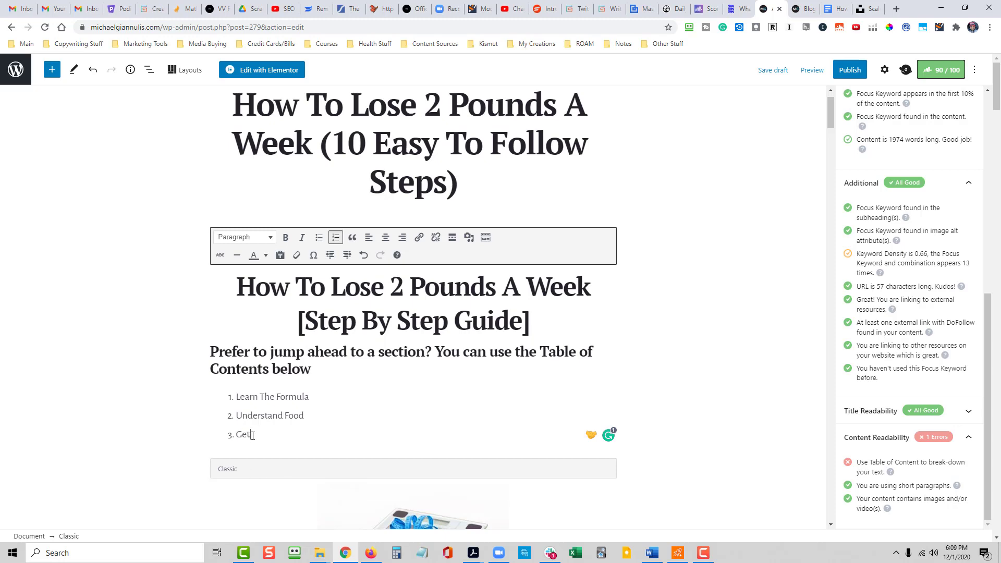
pyautogui.write(' Real')
pyautogui.press('Return')
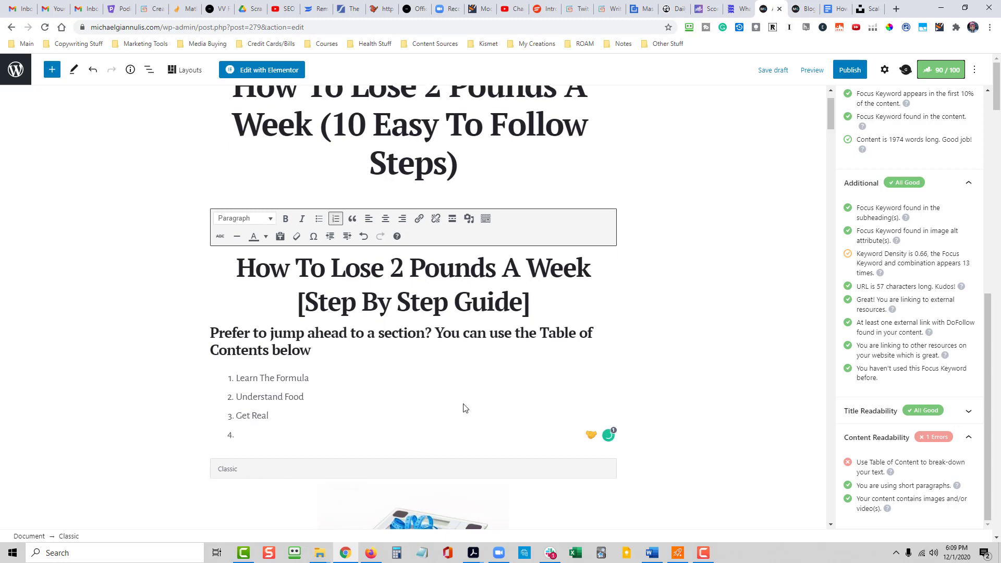
# - Look up the Strategy #4 and #5 headings and add "Make Healthier Food Choices" as item 4 of the numbered list
pyautogui.scroll(-20, 709, 385)
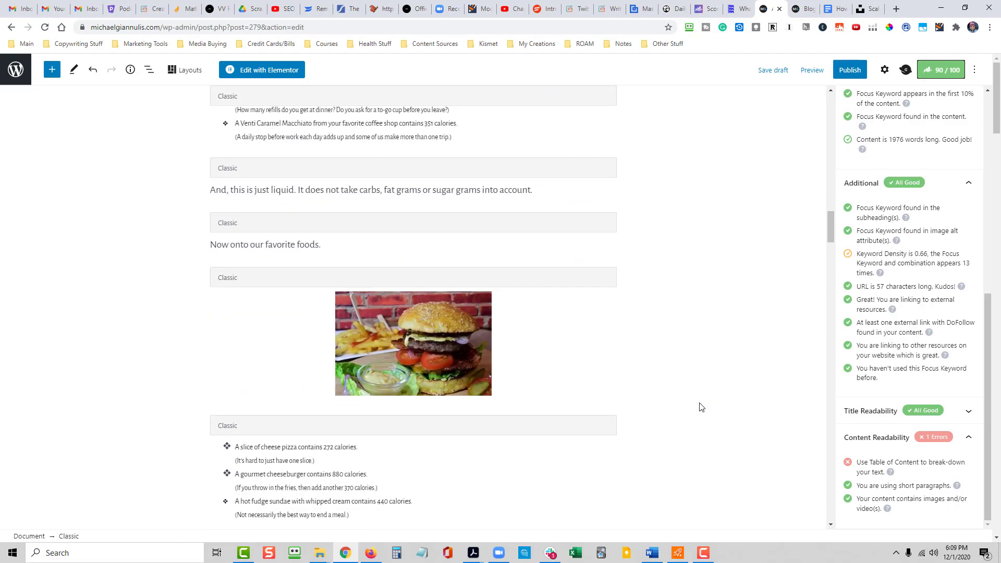
pyautogui.scroll(-20, 701, 408)
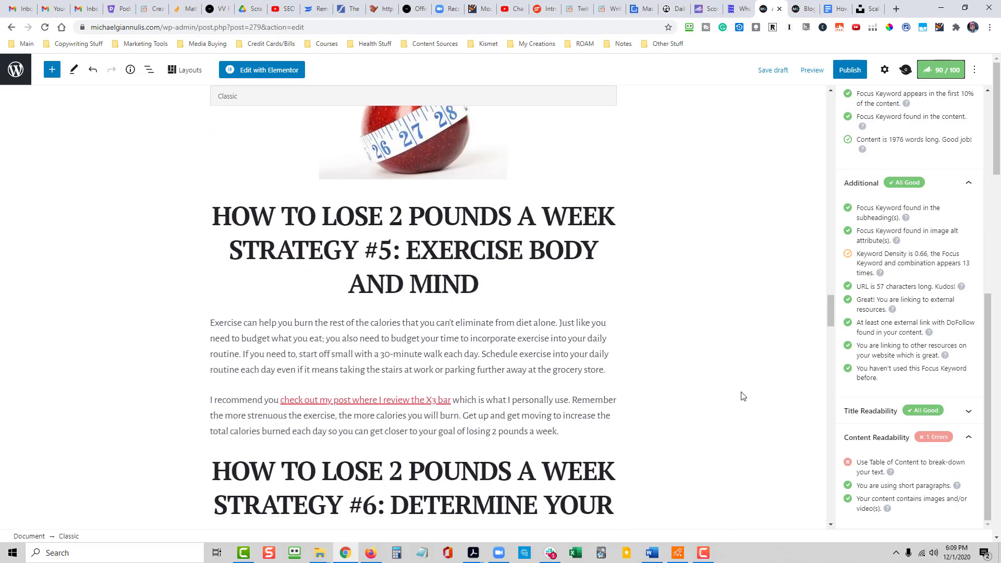
pyautogui.scroll(1, 729, 393)
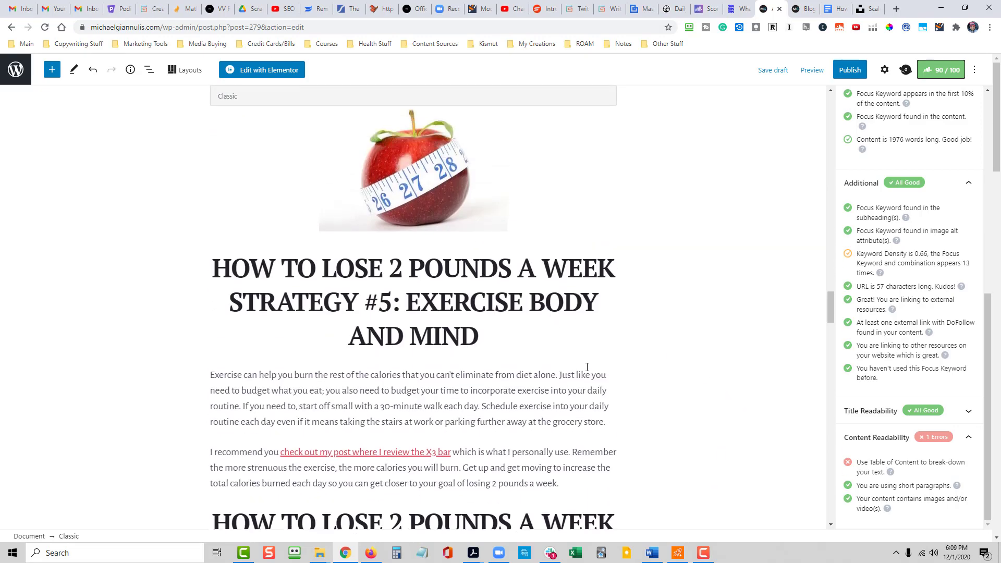
pyautogui.scroll(15, 587, 367)
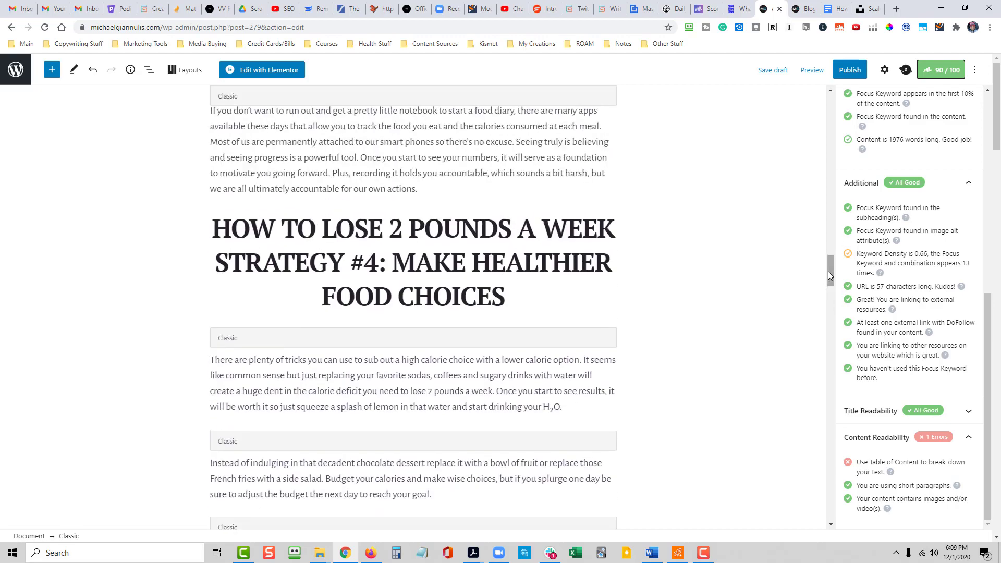
pyautogui.moveTo(830, 274); pyautogui.dragTo(830, 112)
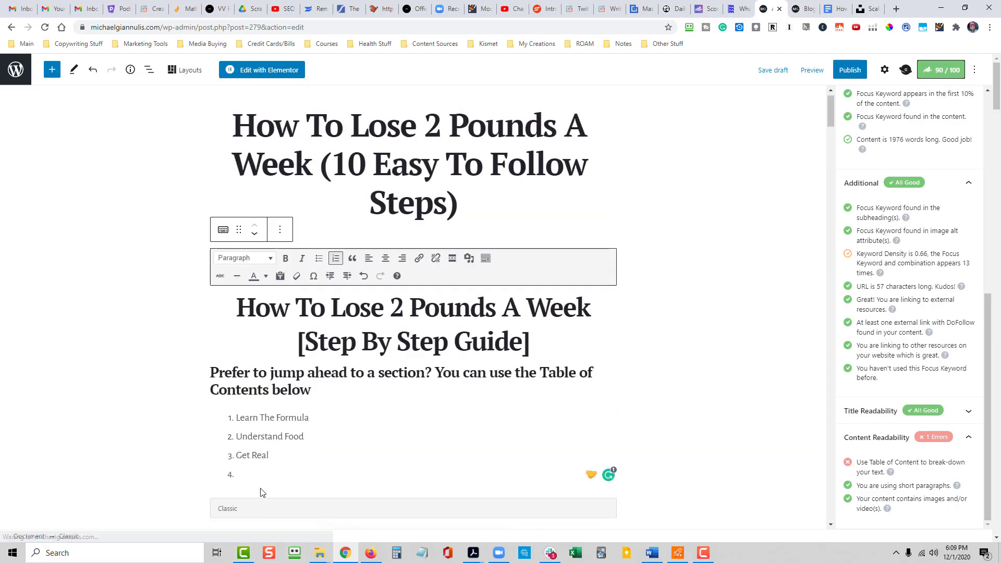
pyautogui.write('Make He')
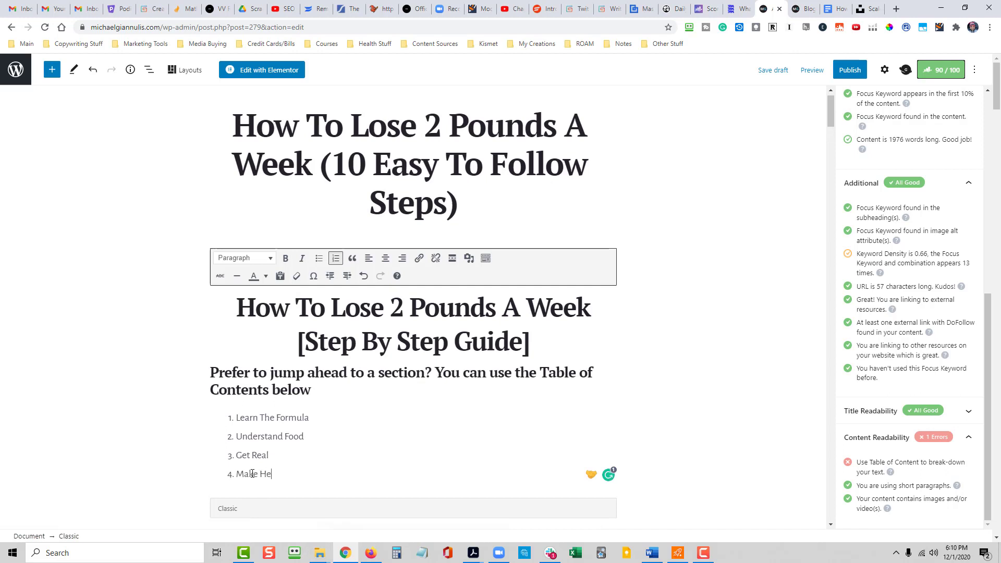
pyautogui.write('althier Food Choices')
pyautogui.press('Return')
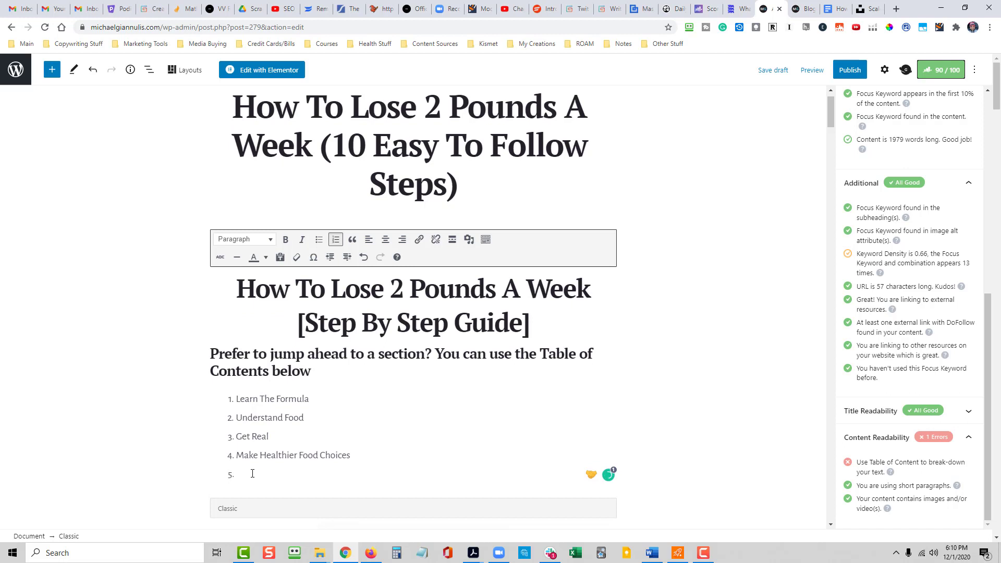
# - Add "Exercise Body & Mind" as item 5 of the numbered list for the Strategy #5 section
pyautogui.write('Exercise Body & Mind')
pyautogui.press('Return')
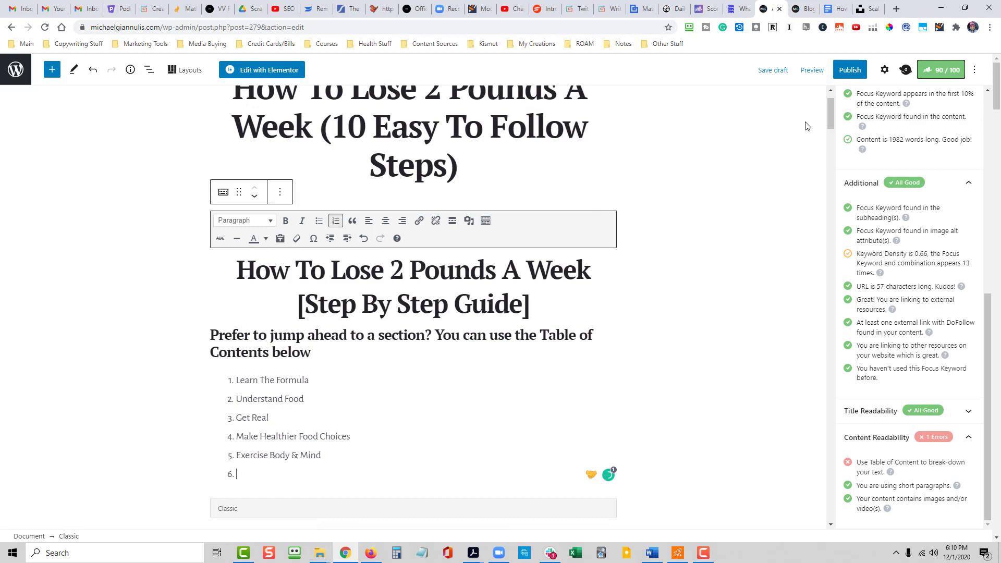
# - Look up the Strategy #6 heading and add "Determine Your Motivation" as item 6 of the numbered list
pyautogui.moveTo(829, 119); pyautogui.dragTo(835, 248)
pyautogui.moveTo(834, 263); pyautogui.dragTo(828, 99)
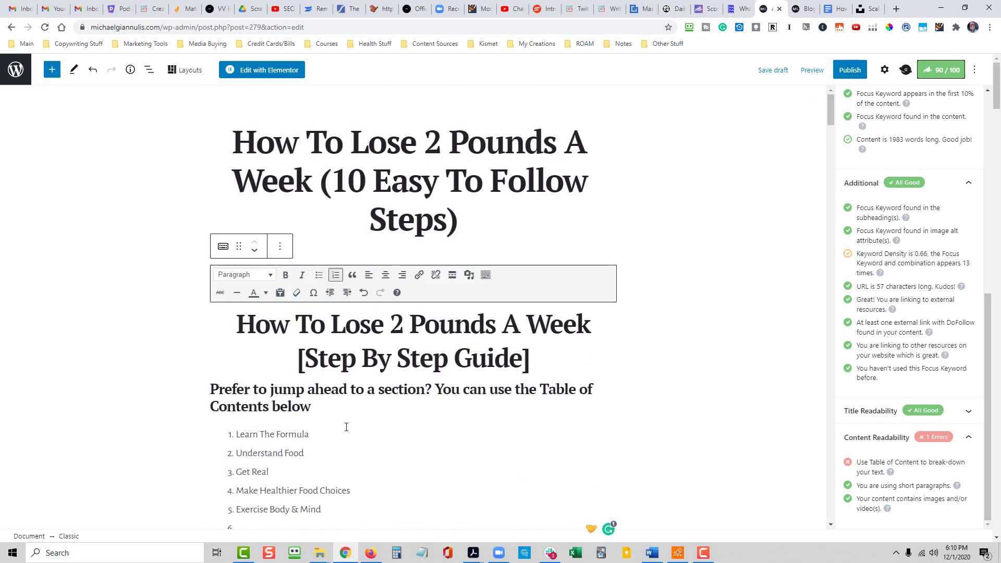
pyautogui.scroll(-2, 318, 451)
pyautogui.write('D')
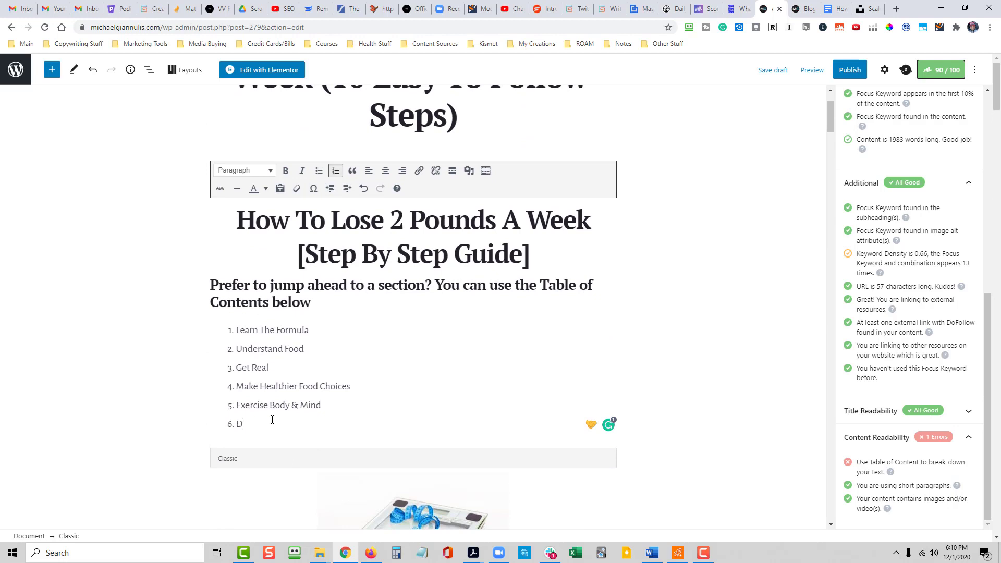
pyautogui.write('etermine Your Motivation')
pyautogui.press('Return')
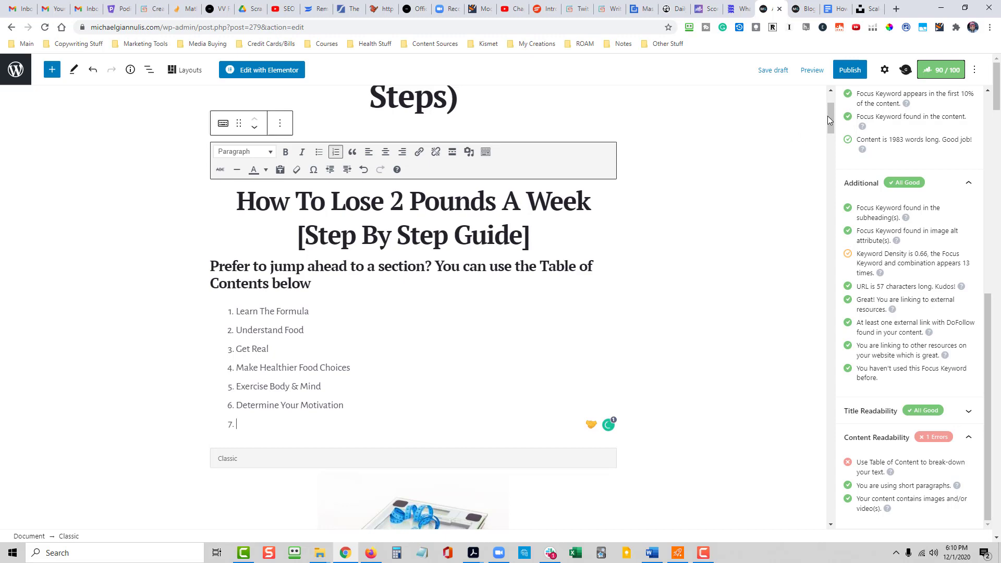
# - Look up the Strategy #7 heading and add "Get To The Root Of The Issue" as item 7 of the numbered list
pyautogui.moveTo(833, 117)
pyautogui.mouseDown()
pyautogui.moveTo(832, 297)
pyautogui.moveTo(822, 345)
pyautogui.moveTo(829, 109)
pyautogui.mouseUp()
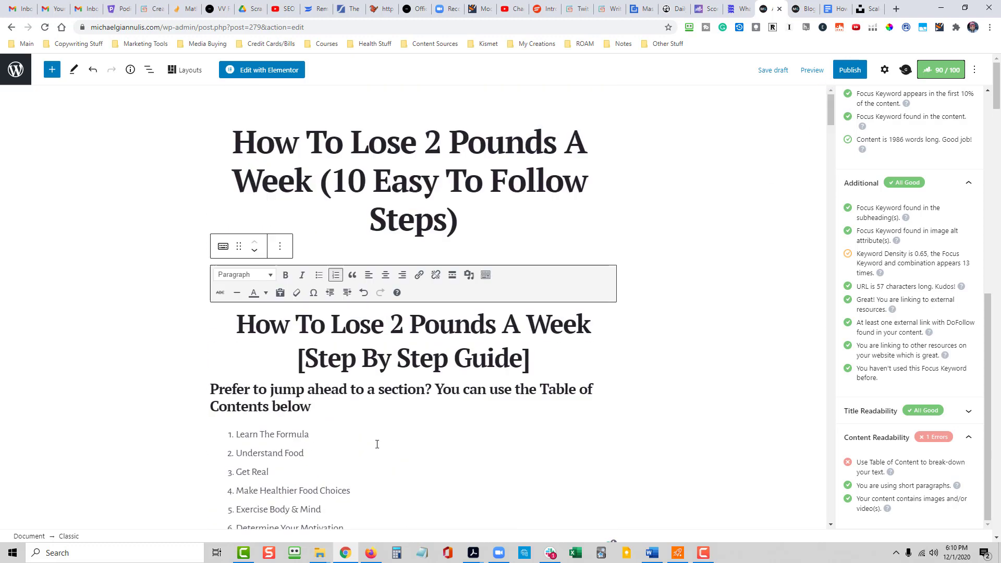
pyautogui.scroll(-3, 375, 443)
pyautogui.click(275, 395)
pyautogui.write('Get ')
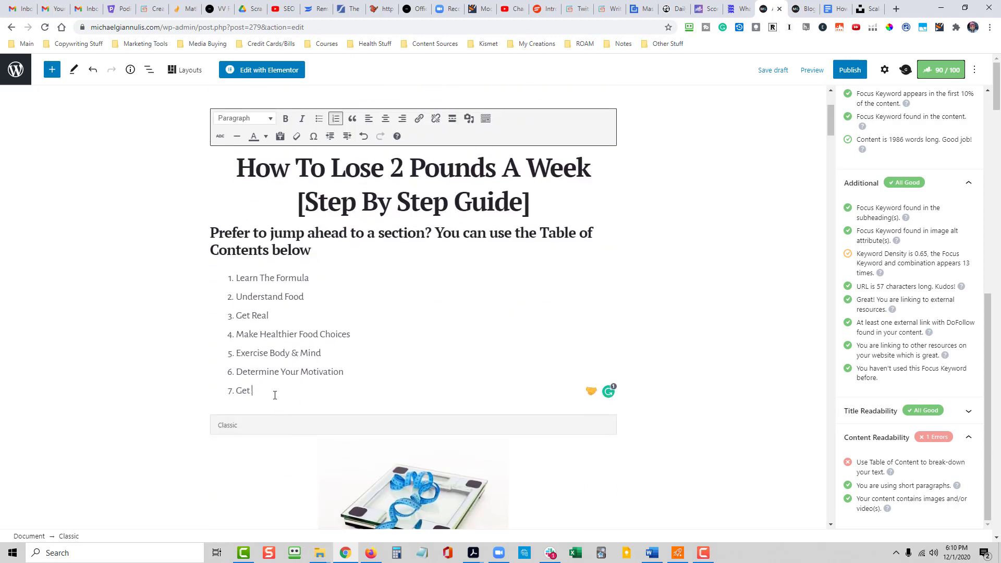
pyautogui.write('To The Root Of The Issue')
pyautogui.press('Return')
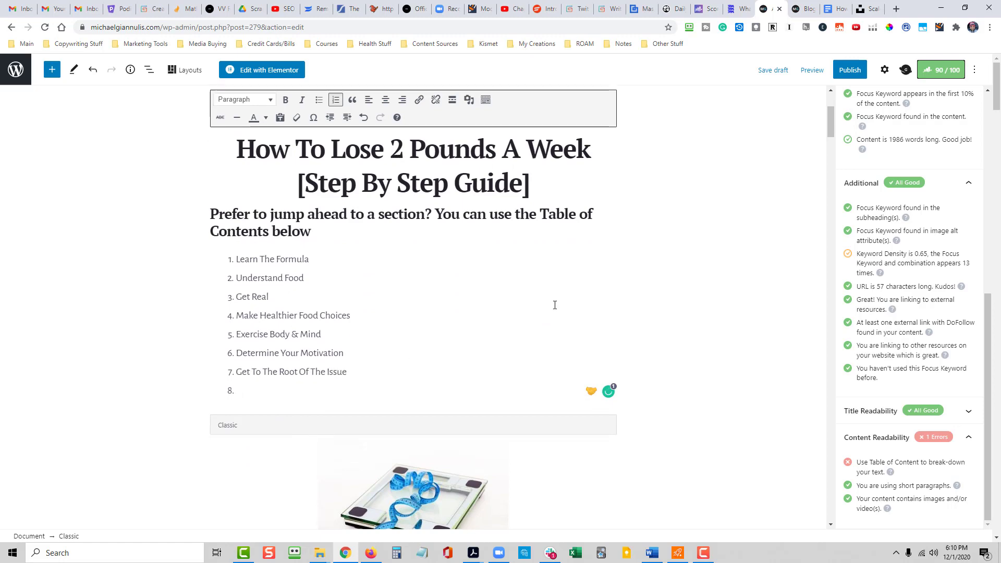
# - Add "Find Your People" as item 8 of the numbered list and start a new list item below it
pyautogui.moveTo(831, 120); pyautogui.dragTo(809, 103)
pyautogui.scroll(-4, 329, 455)
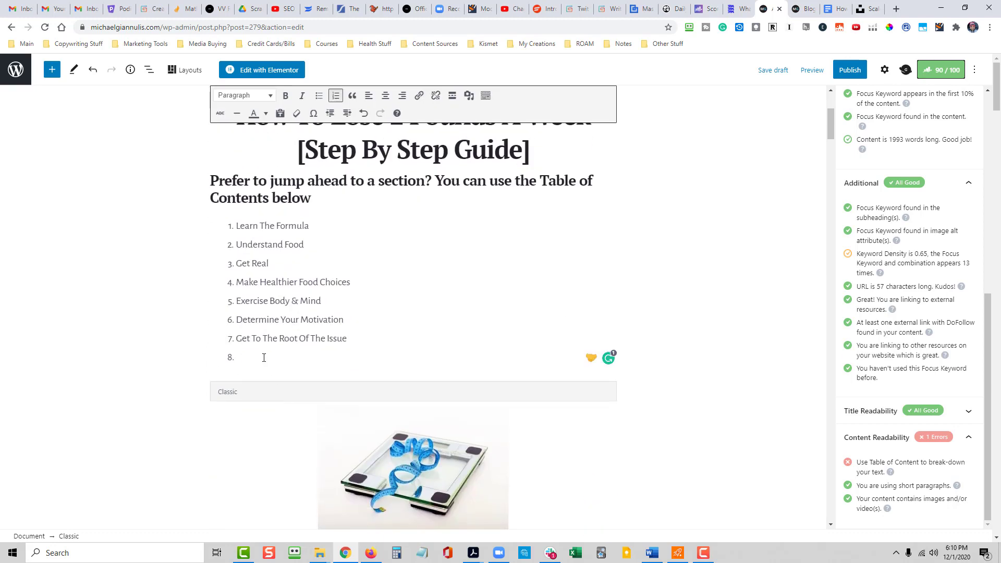
pyautogui.write('id')
pyautogui.press('BackSpace')
pyautogui.press('BackSpace')
pyautogui.write('Find Your People')
pyautogui.press('Return')
# - Add "Distract & Re-direct" as item 9 of the numbered list and start a new list item below it
pyautogui.write('Distr')
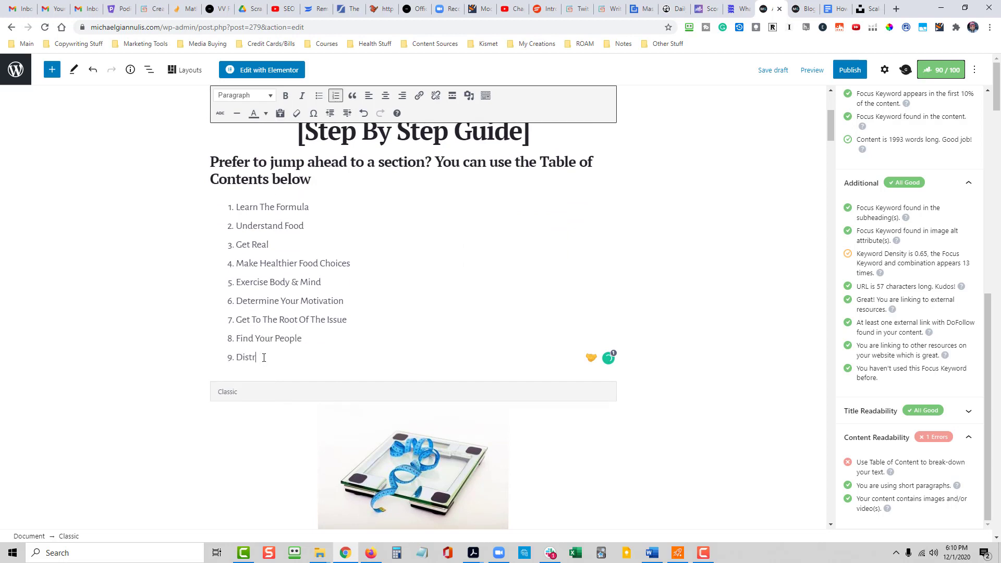
pyautogui.write('act & Re-direct')
pyautogui.press('Return')
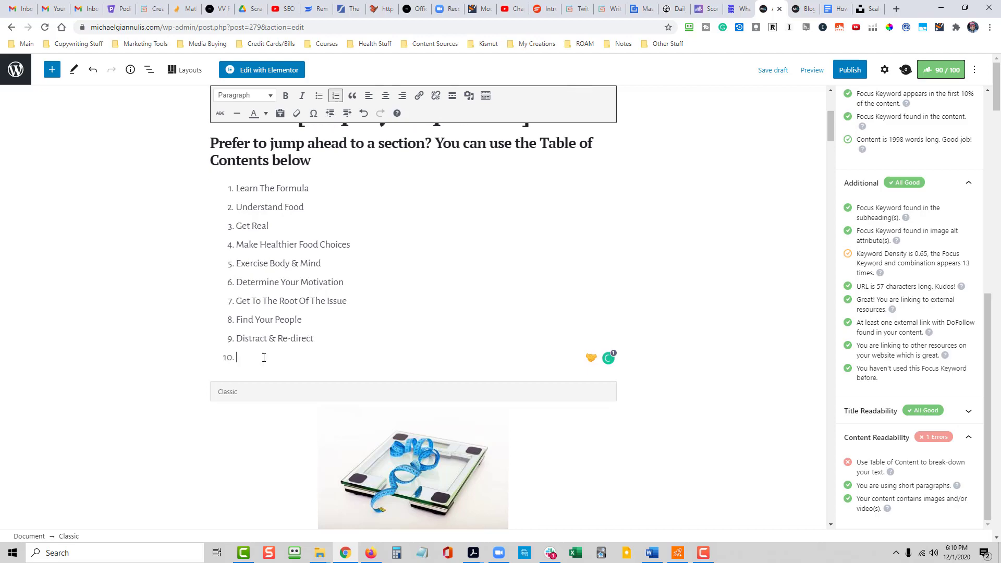
# - Add "Don't Give Up" as item 10 of the numbered list
pyautogui.moveTo(831, 126); pyautogui.dragTo(820, 102)
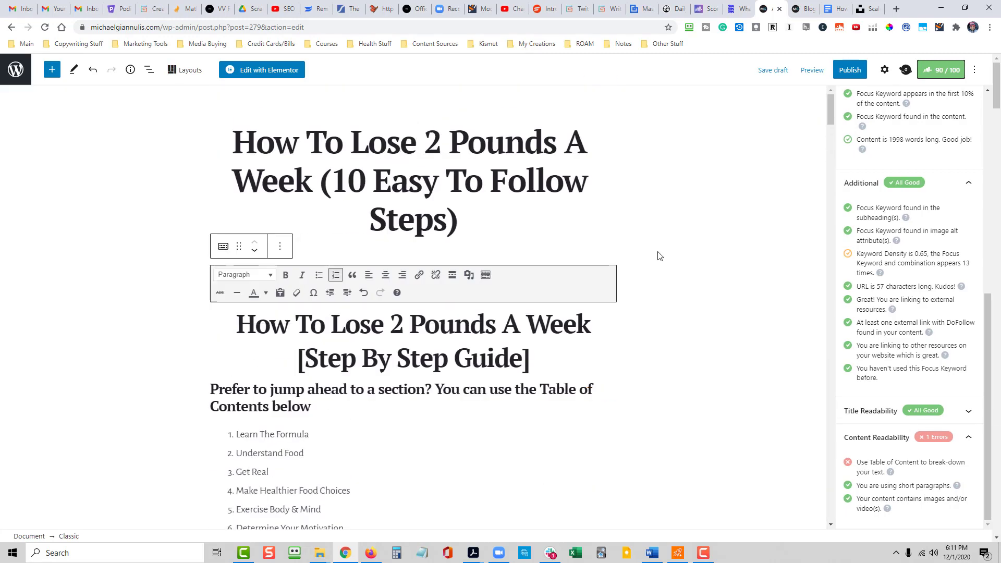
pyautogui.scroll(-4, 387, 360)
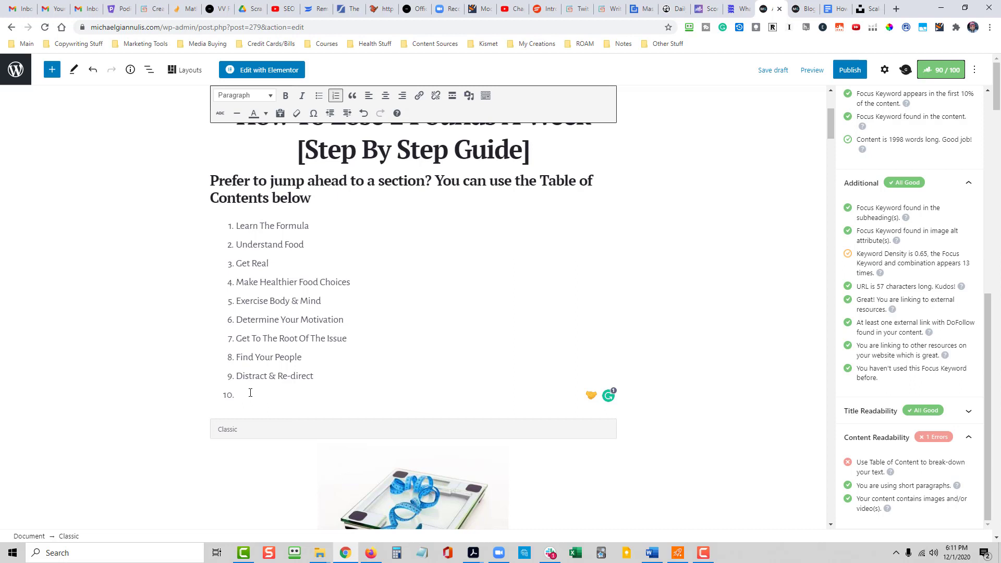
pyautogui.write("Don't Give Up")
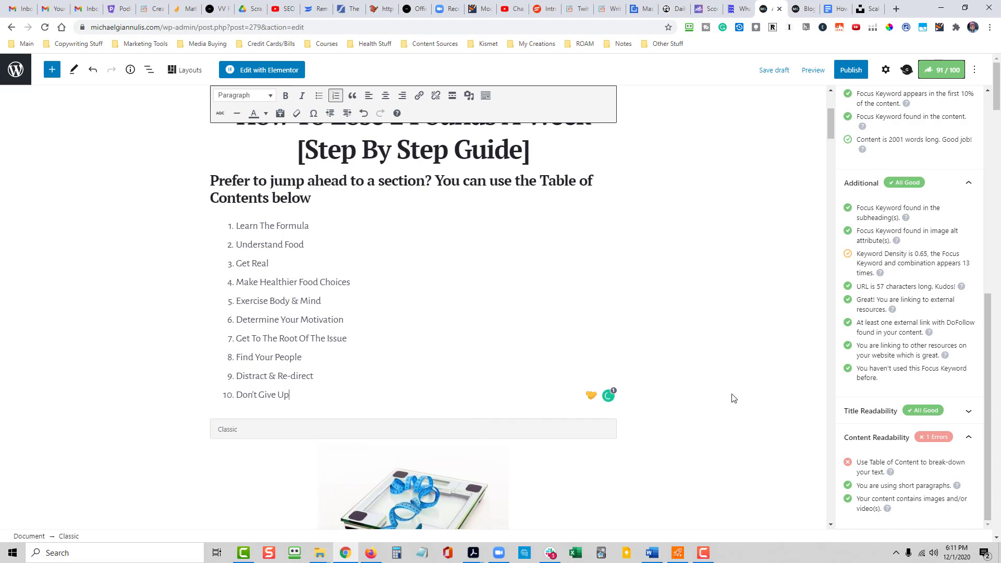
# - Split the heading above the list so that "You can use the Table of Contents below" starts on its own line
pyautogui.click(435, 184)
pyautogui.press('Return')
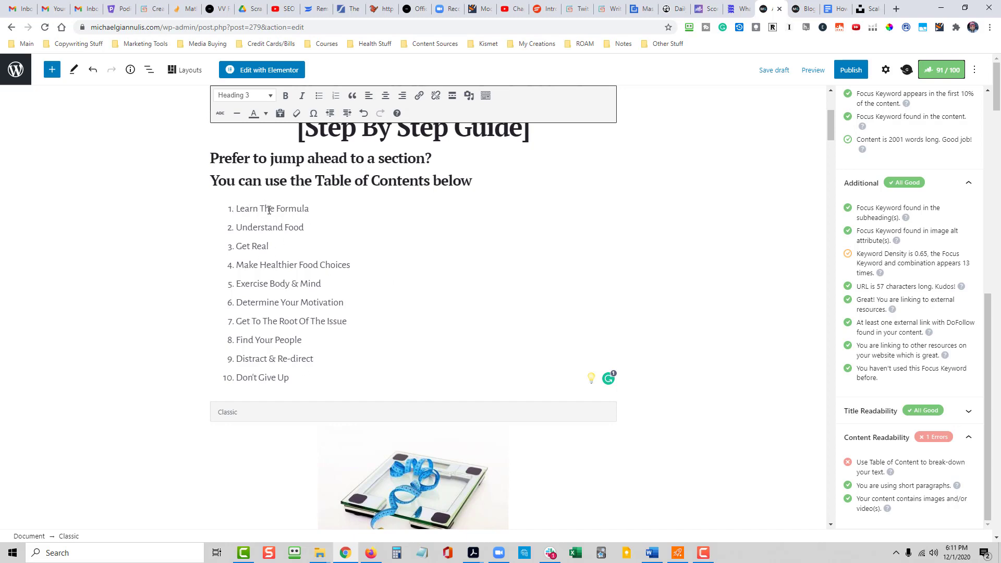
pyautogui.scroll(-7, 277, 212)
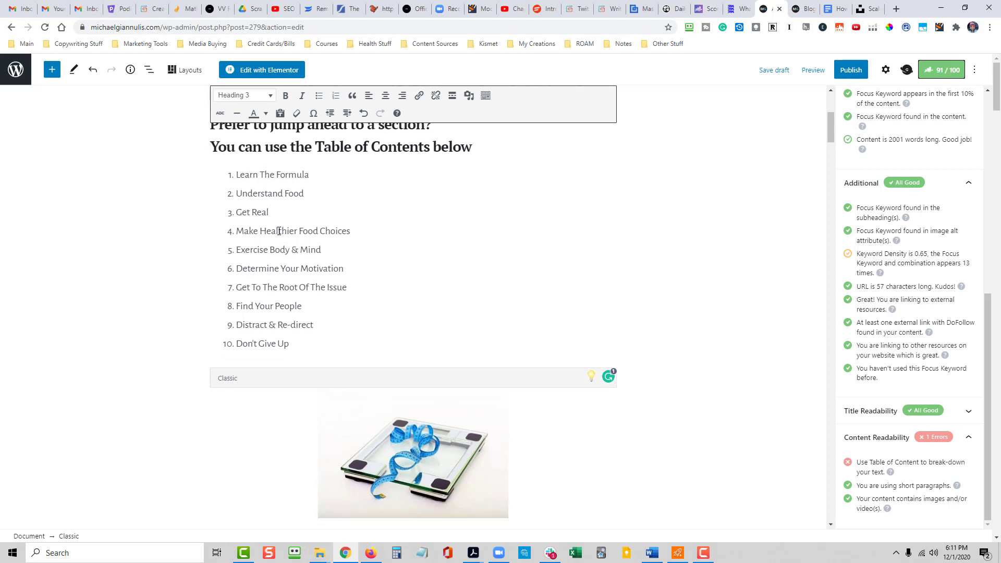
pyautogui.scroll(7, 311, 417)
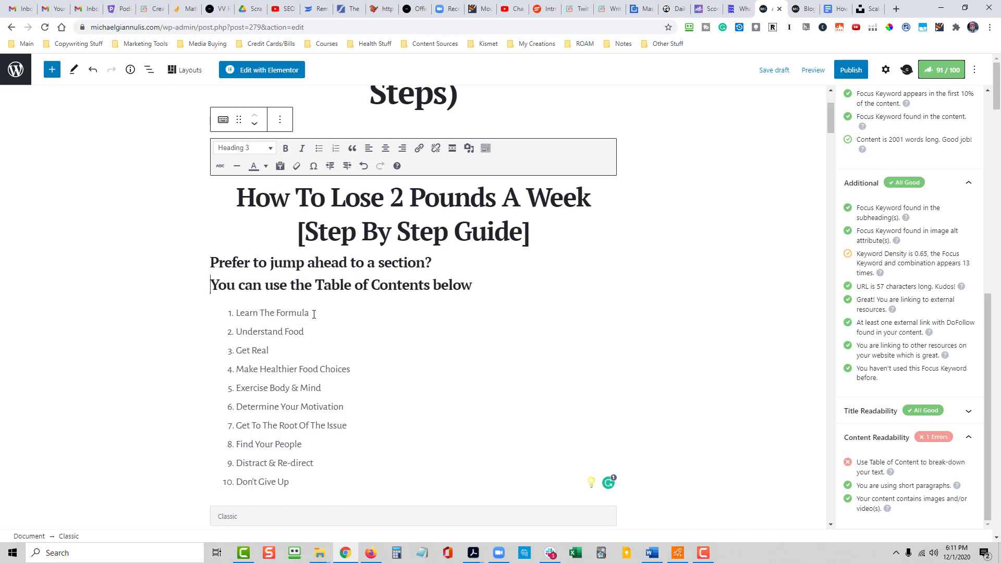
# - Link list item 1, "Learn The Formula", to the anchor #learn
pyautogui.moveTo(312, 313); pyautogui.dragTo(238, 314)
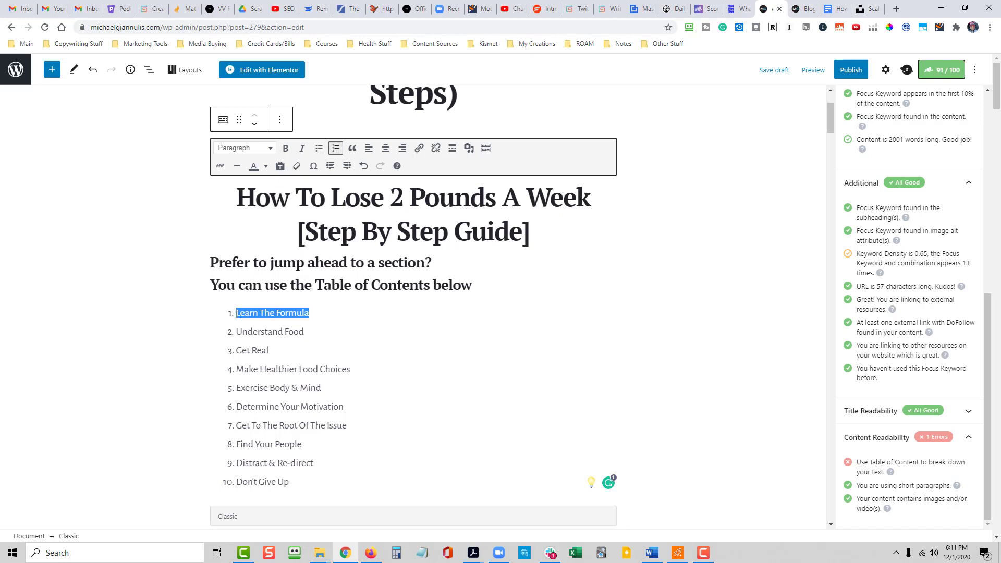
pyautogui.click(419, 150)
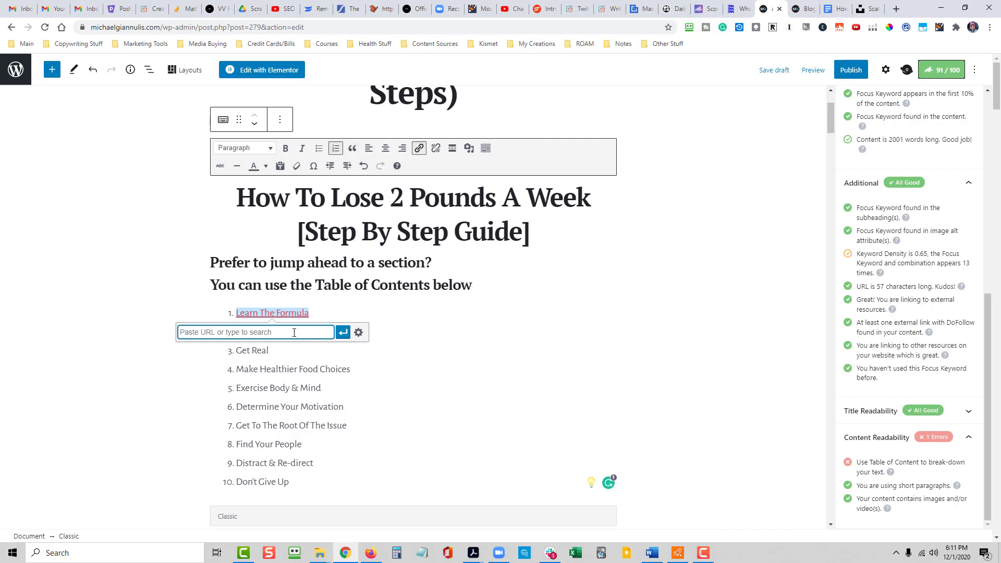
pyautogui.write('#')
pyautogui.write('learn')
pyautogui.click(342, 332)
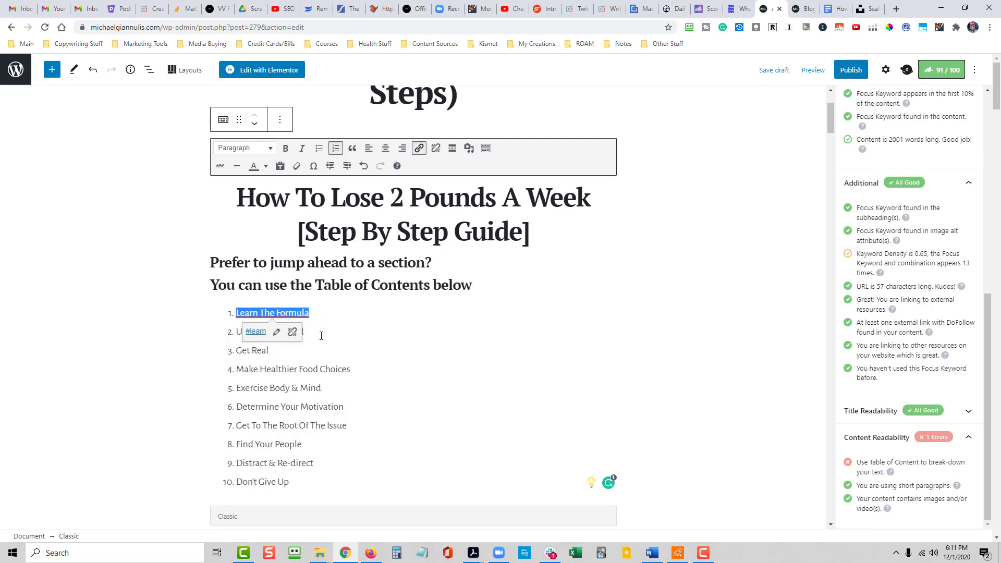
# - Link list item 2, "Understand Food", to the anchor #understand
pyautogui.click(306, 334)
pyautogui.moveTo(313, 332); pyautogui.dragTo(238, 333)
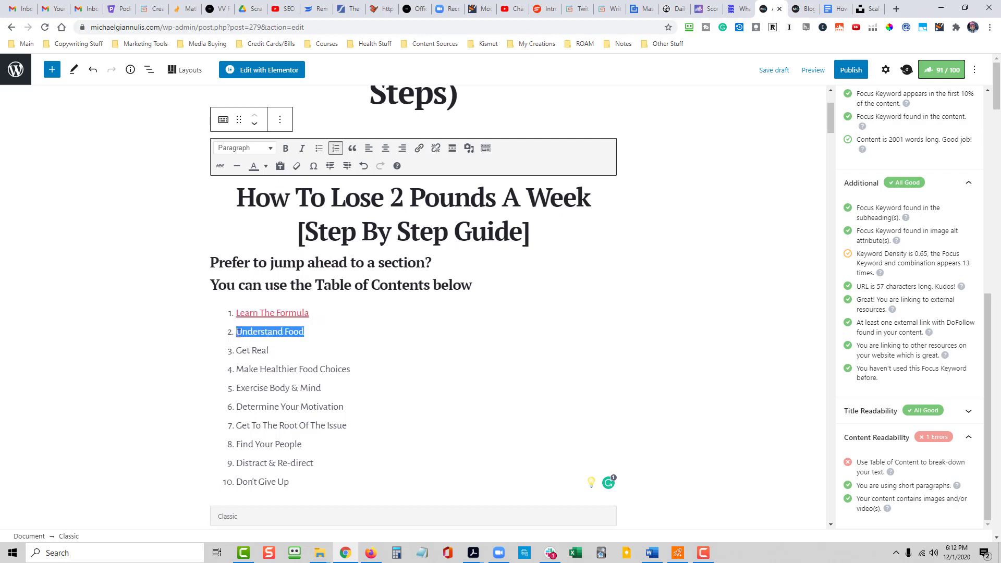
pyautogui.hotkey('ctrl', 'k')
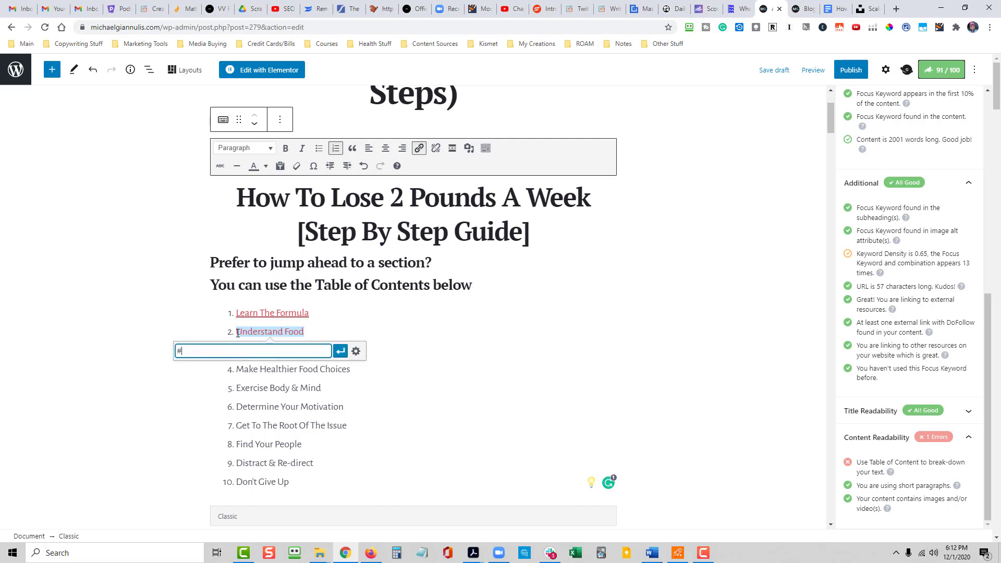
pyautogui.write('#understand')
pyautogui.press('Return')
pyautogui.click(350, 370)
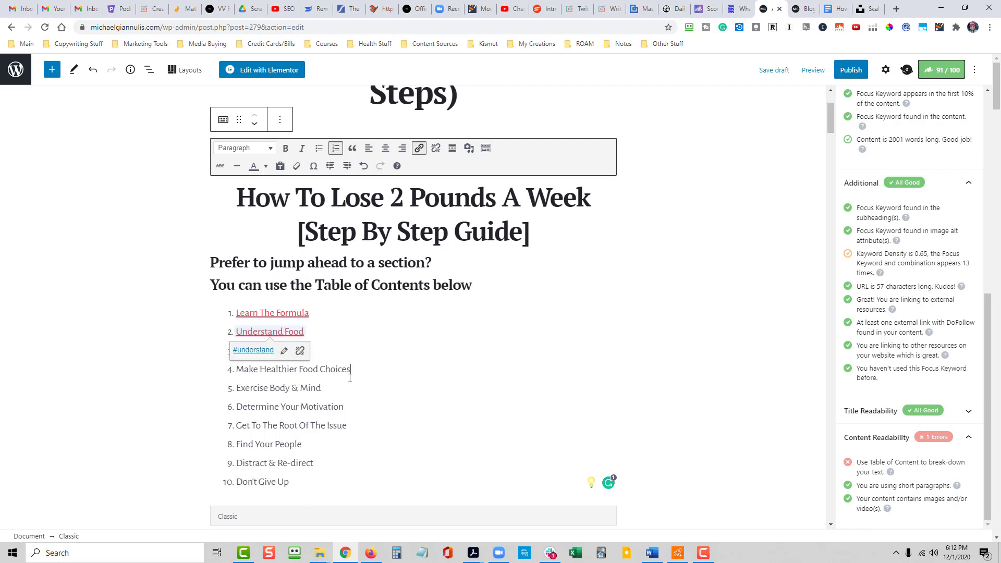
# - Link list item 3, "Get Real", to the anchor #getreal, keeping its text intact, and check the link
pyautogui.moveTo(299, 347); pyautogui.dragTo(239, 351)
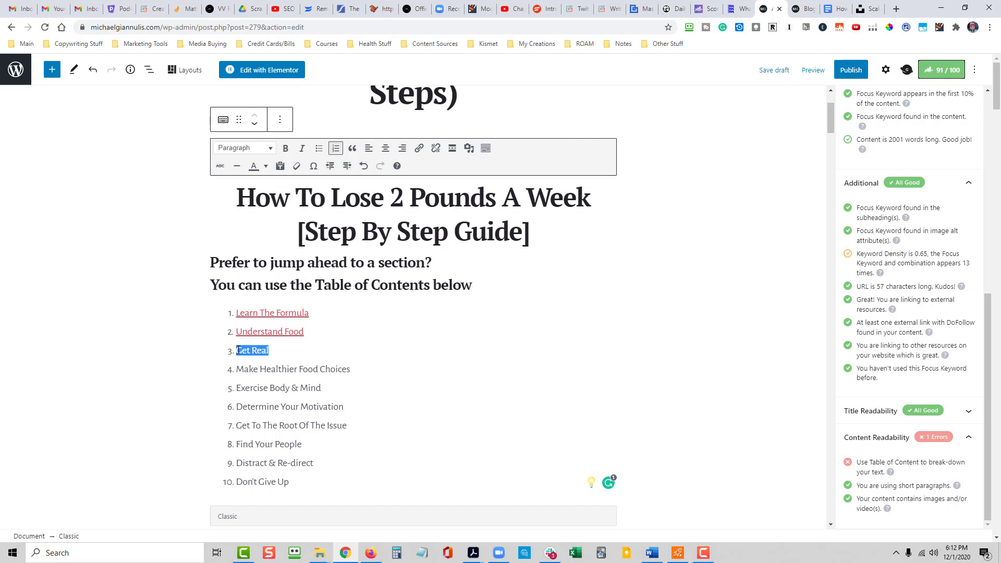
pyautogui.write('#')
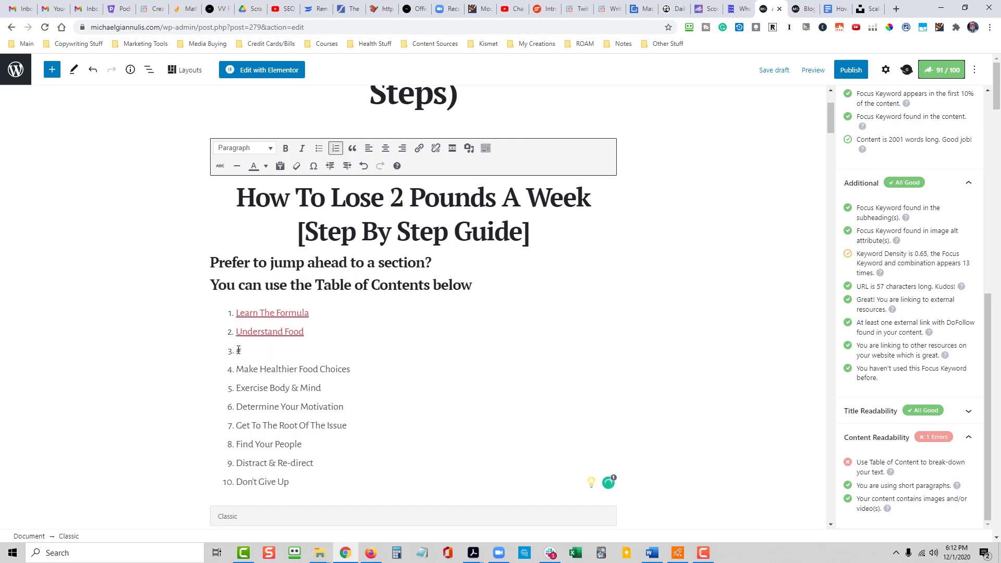
pyautogui.hotkey('ctrl', 'z')
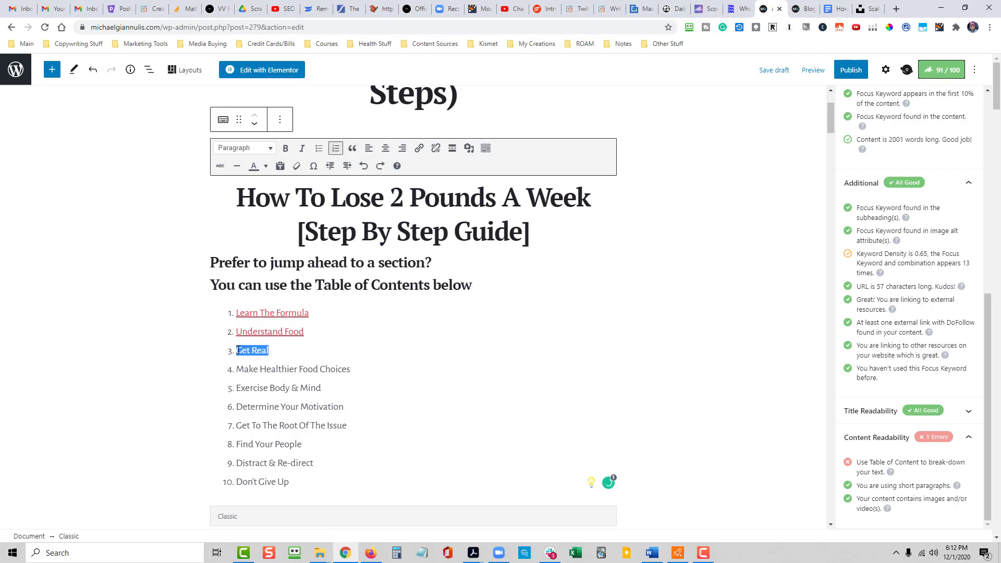
pyautogui.hotkey('ctrl', 'k')
pyautogui.write('#ge')
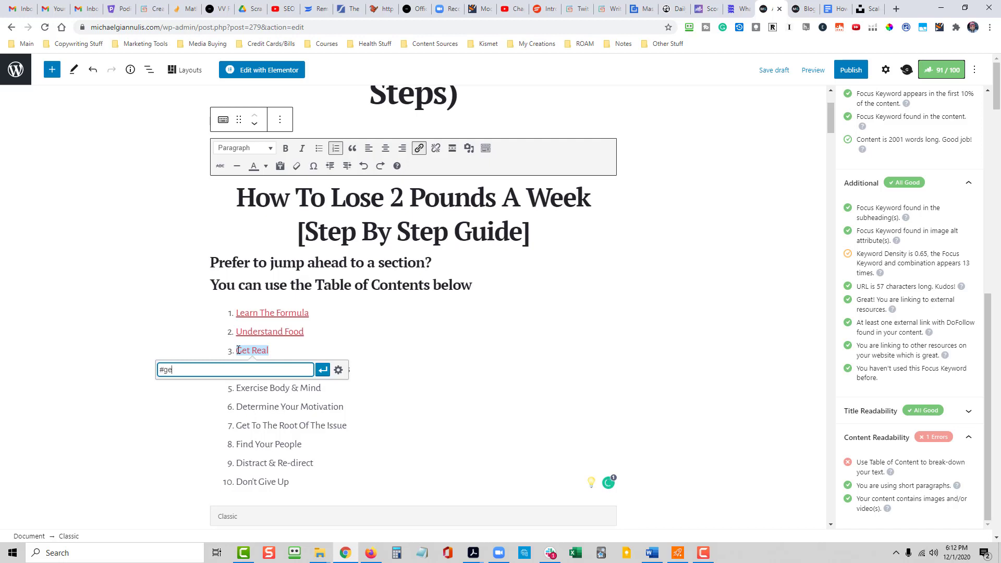
pyautogui.write('treal')
pyautogui.press('Return')
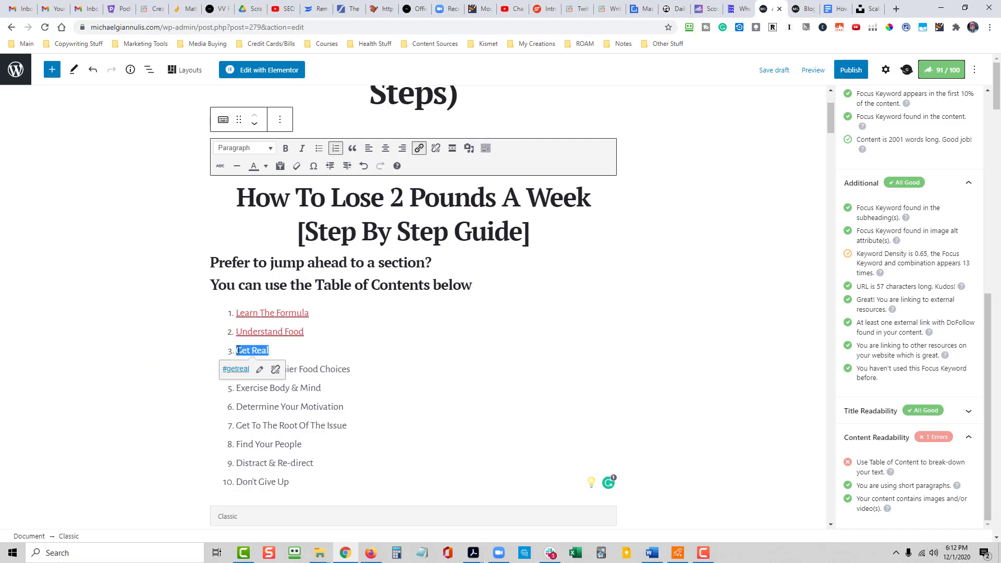
pyautogui.click(325, 367)
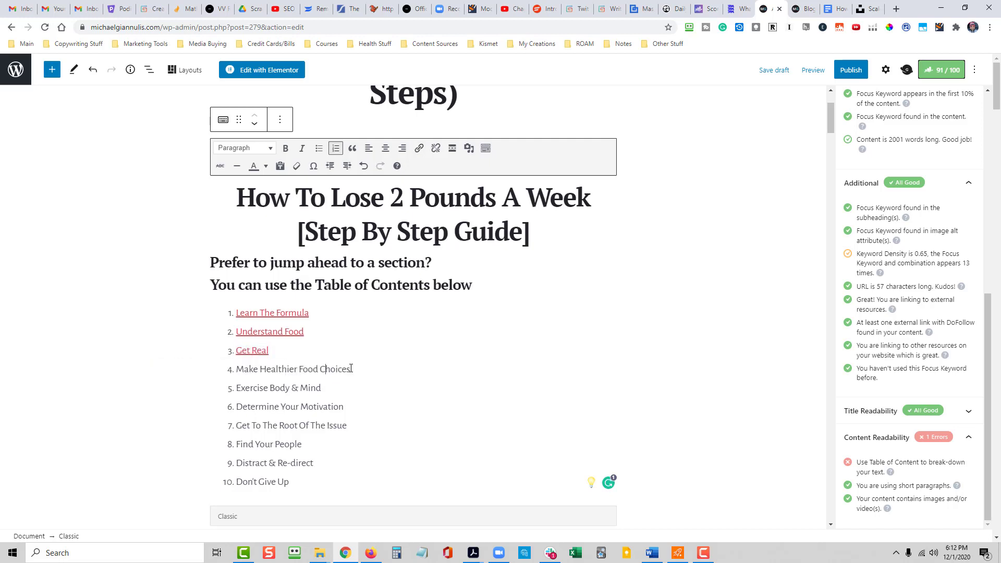
pyautogui.click(258, 352)
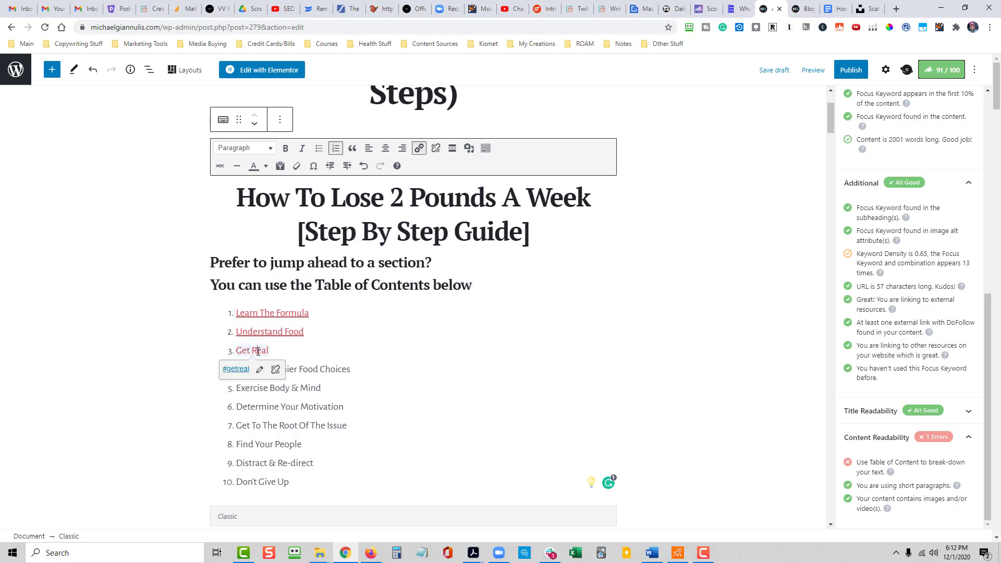
pyautogui.click(361, 369)
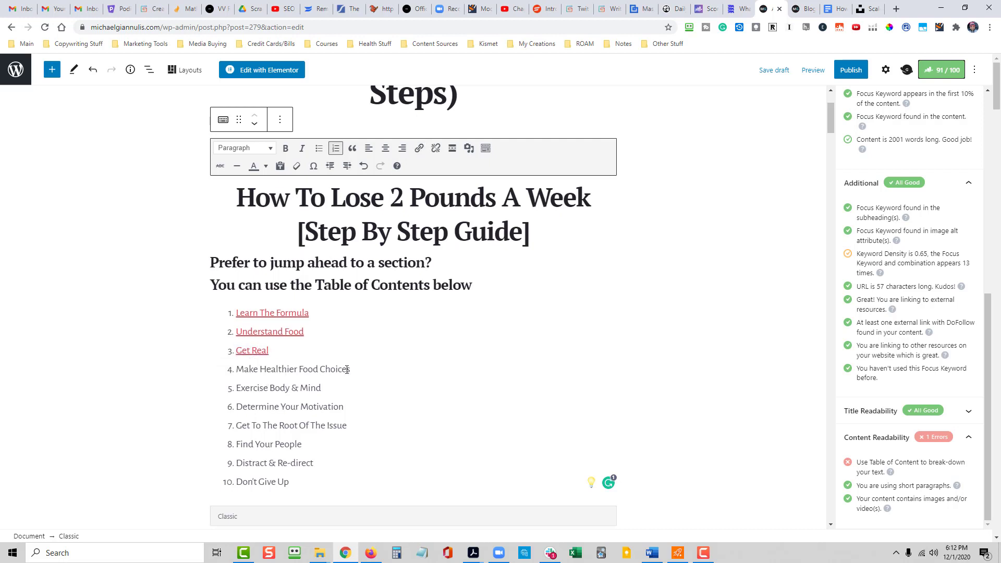
# - Link list item 4, "Make Healthier Food Choices", to the anchor #make
pyautogui.moveTo(348, 369); pyautogui.dragTo(236, 371)
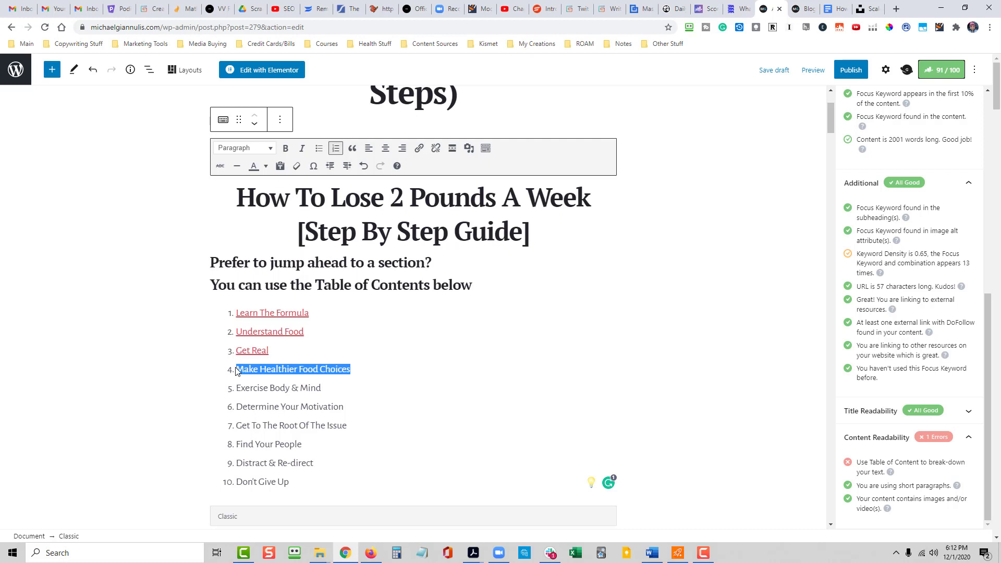
pyautogui.hotkey('ctrl', 'k')
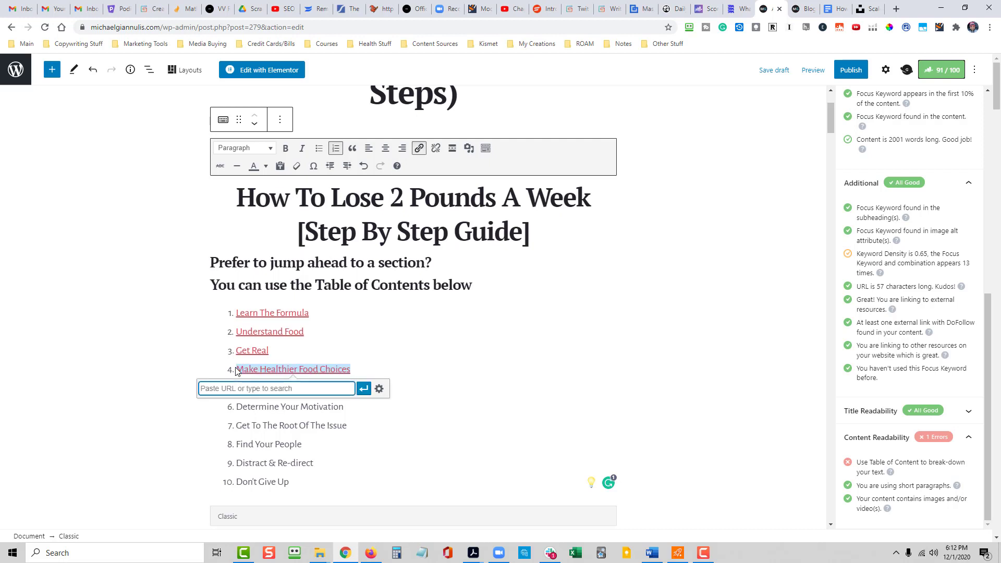
pyautogui.write('#make')
pyautogui.click(364, 390)
pyautogui.click(359, 409)
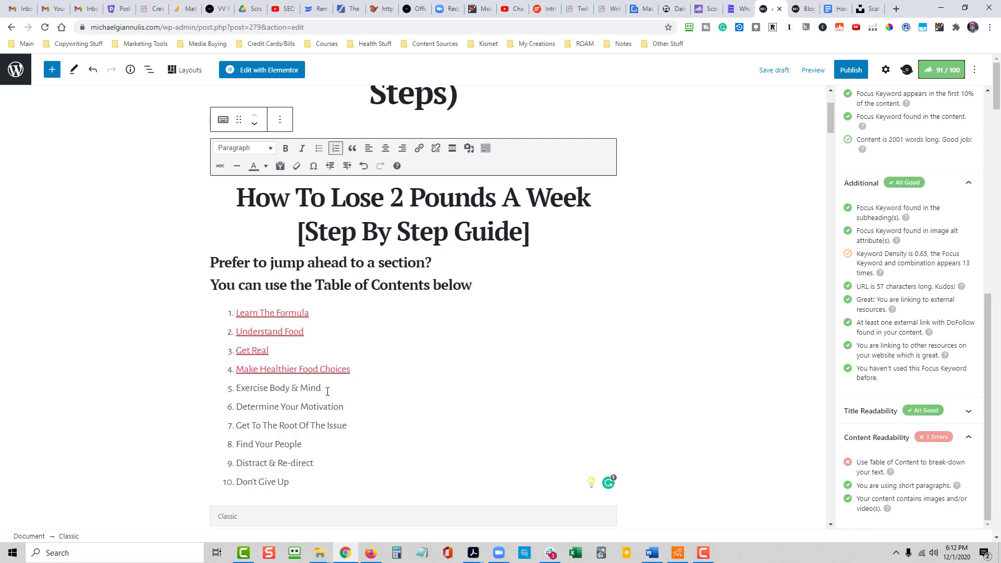
# - Link list item 5, "Exercise Body & Mind", to the anchor #exercise
pyautogui.moveTo(327, 391); pyautogui.dragTo(239, 394)
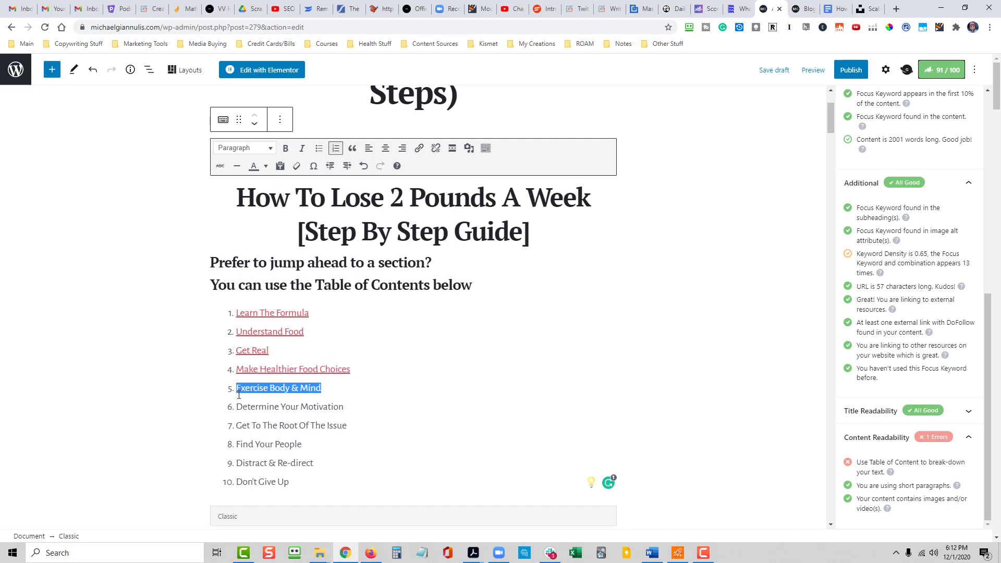
pyautogui.hotkey('ctrl', 'k')
pyautogui.write('#')
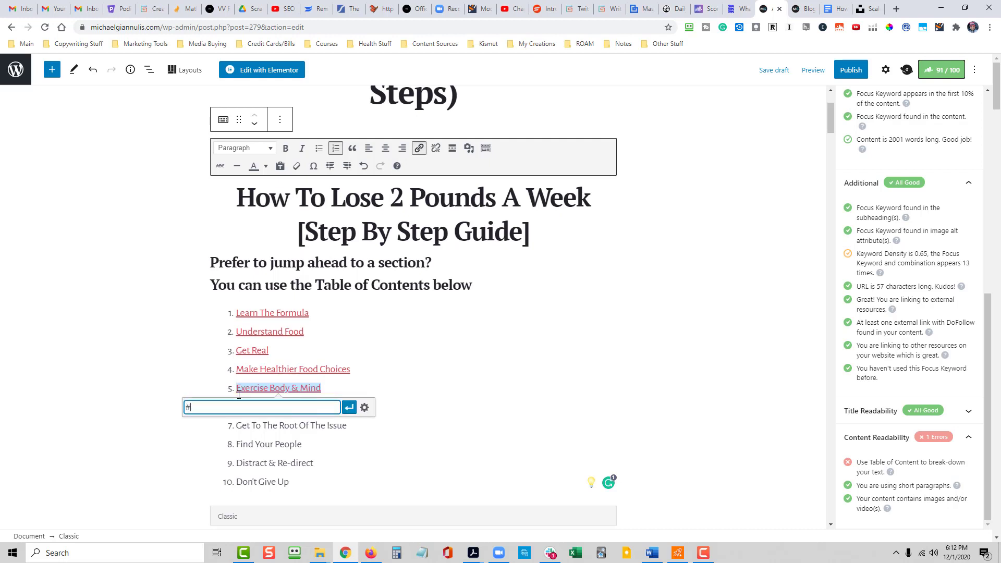
pyautogui.write('exercise')
pyautogui.click(348, 408)
pyautogui.click(343, 420)
# - Link list item 6, "Determine Your Motivation", to the anchor #determine
pyautogui.moveTo(348, 407); pyautogui.dragTo(238, 409)
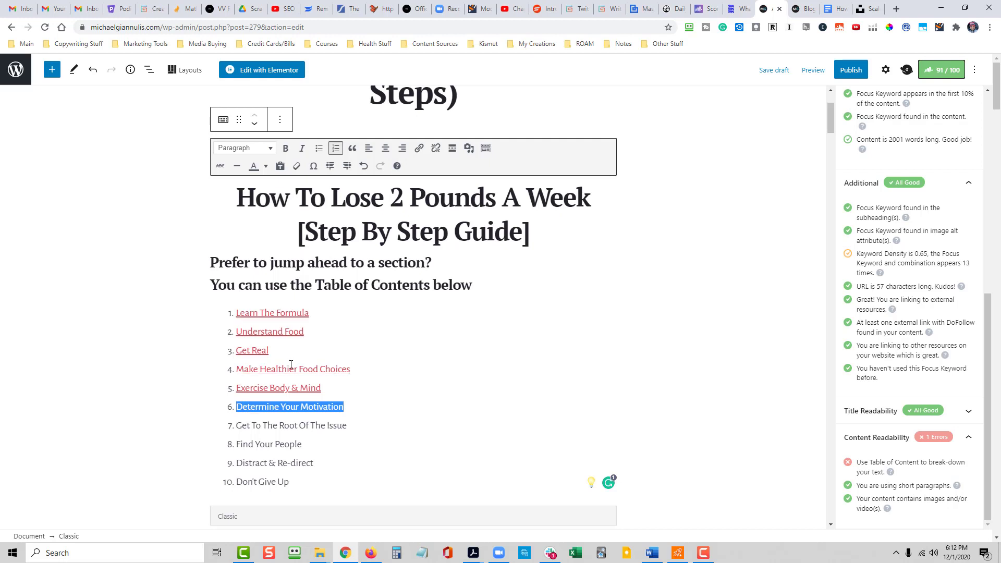
pyautogui.hotkey('ctrl', 'k')
pyautogui.write('#')
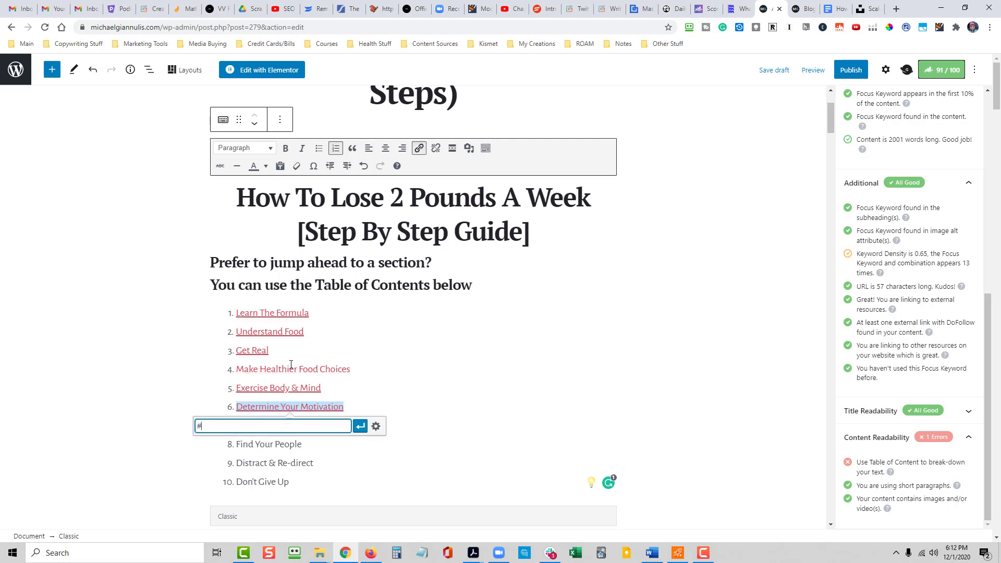
pyautogui.write('determine')
pyautogui.press('Return')
pyautogui.click(387, 421)
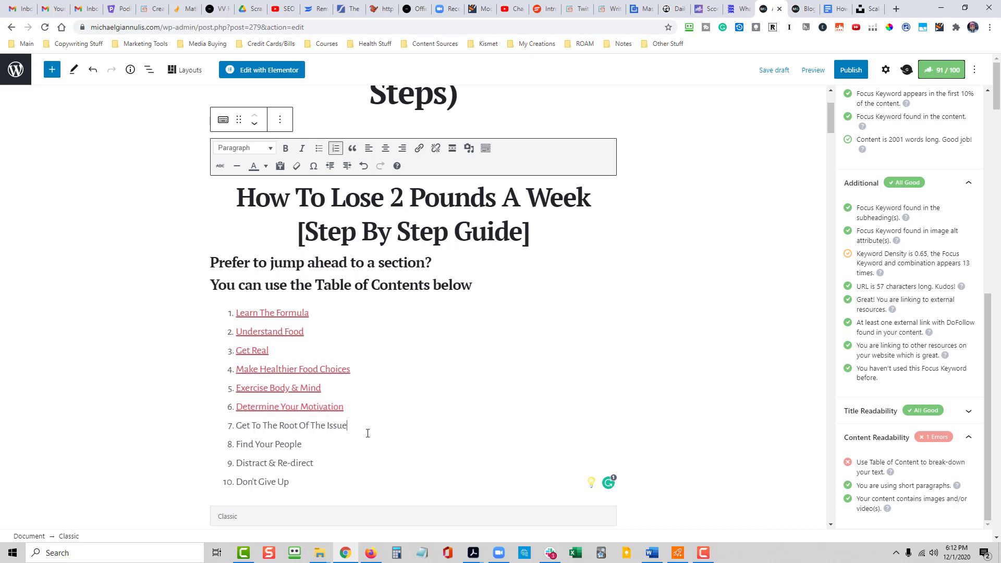
# - Link list item 7, "Get To The Root Of The Issue", to the anchor #getroot
pyautogui.moveTo(348, 425); pyautogui.dragTo(238, 423)
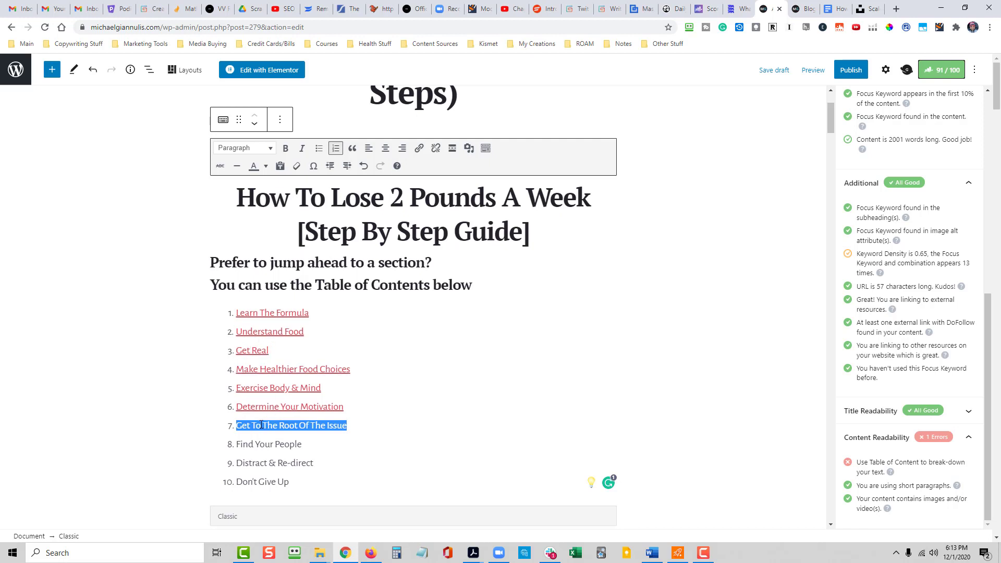
pyautogui.hotkey('ctrl', 'k')
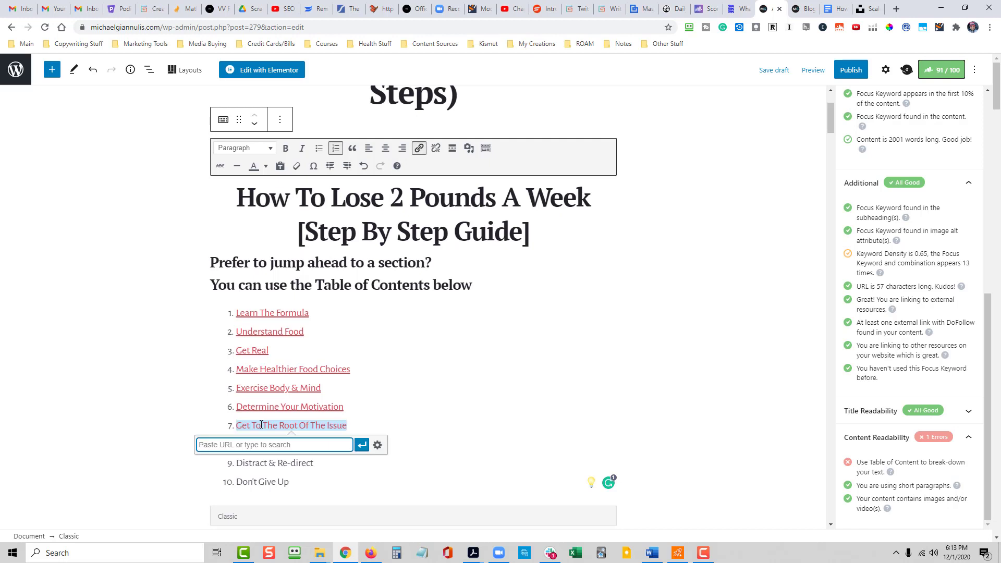
pyautogui.write('#getroot')
pyautogui.click(363, 445)
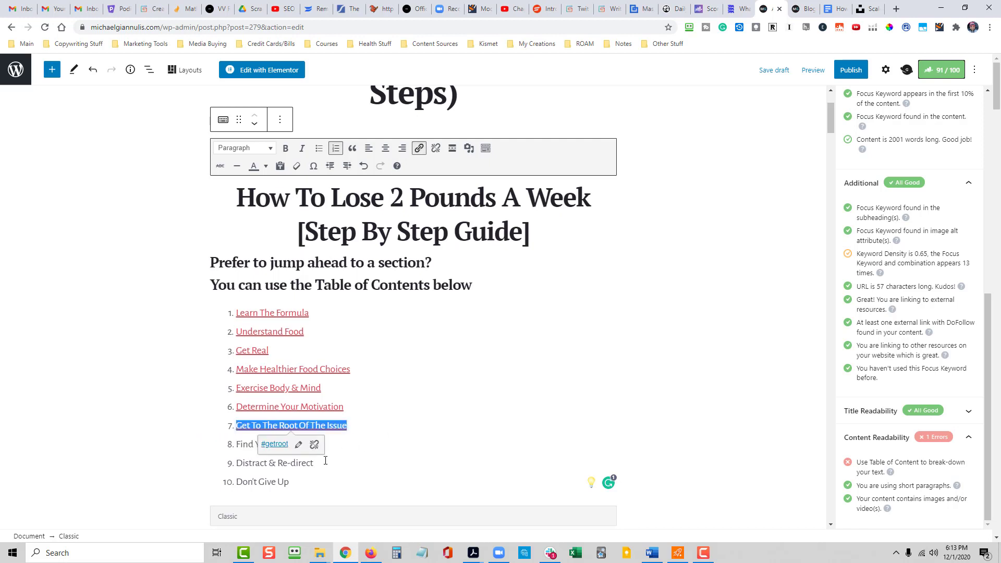
# - Link list item 8, "Find Your People", to the anchor #find
pyautogui.moveTo(304, 445); pyautogui.dragTo(237, 440)
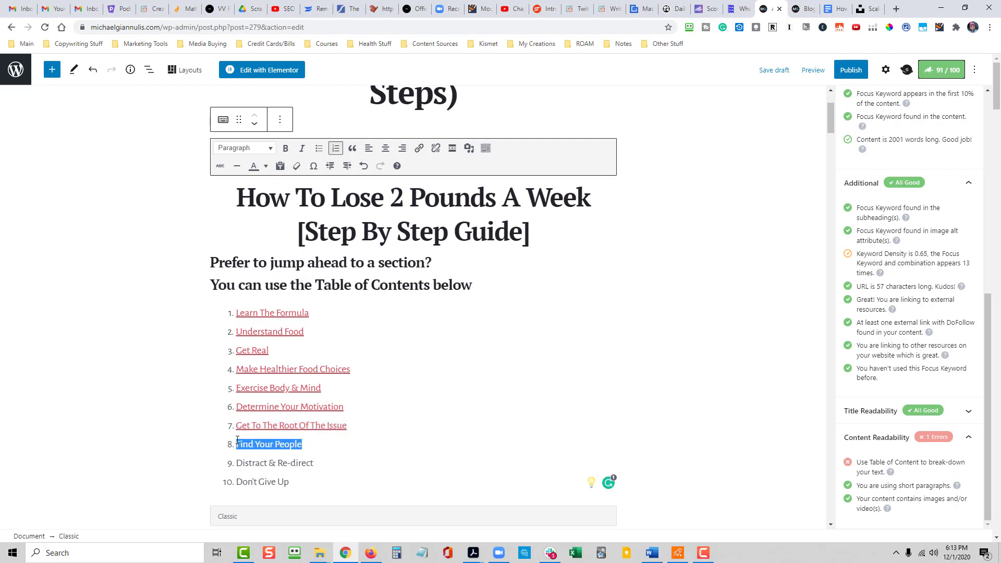
pyautogui.hotkey('ctrl', 'k')
pyautogui.write('#find')
pyautogui.press('Return')
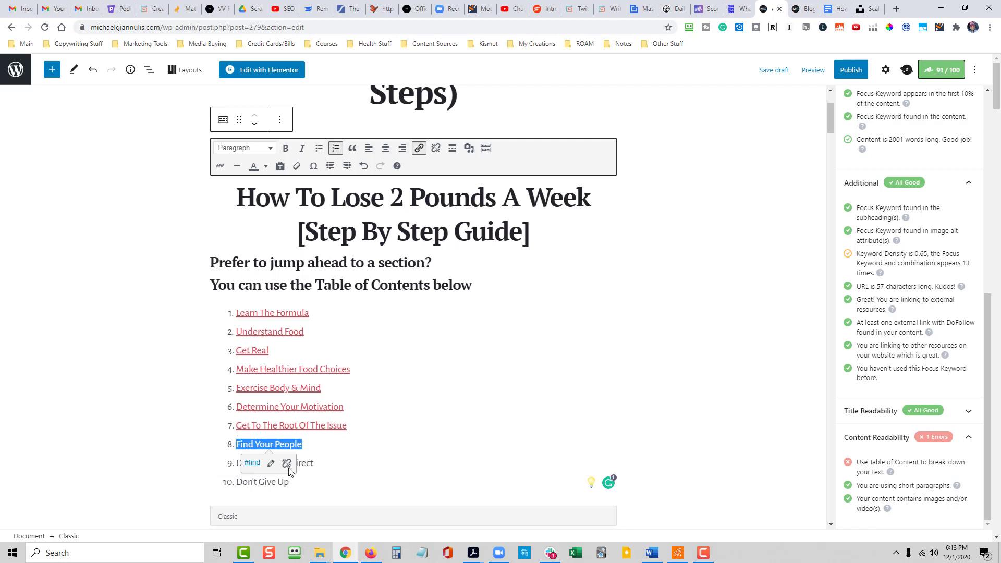
pyautogui.moveTo(314, 463); pyautogui.dragTo(239, 466)
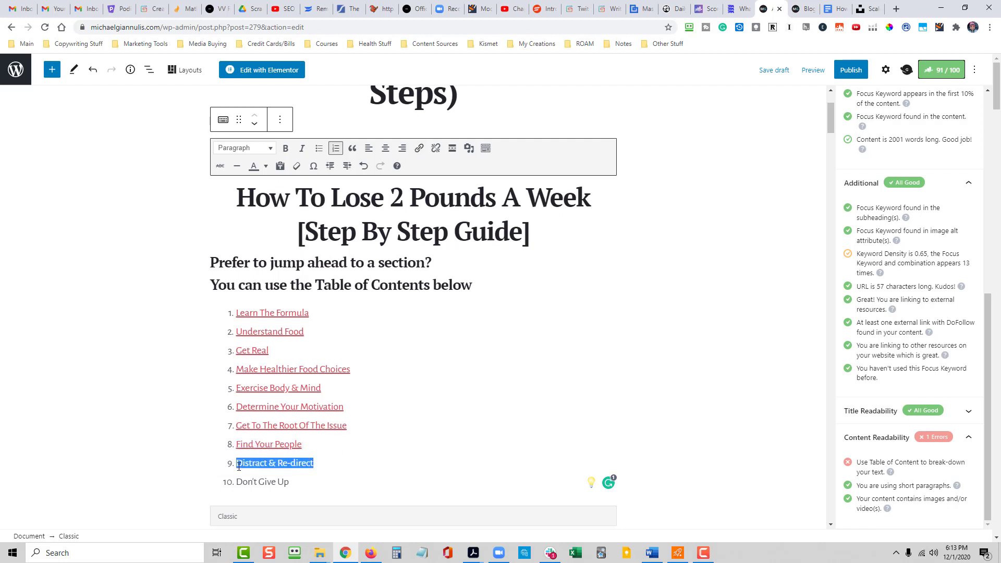
pyautogui.write('#disc')
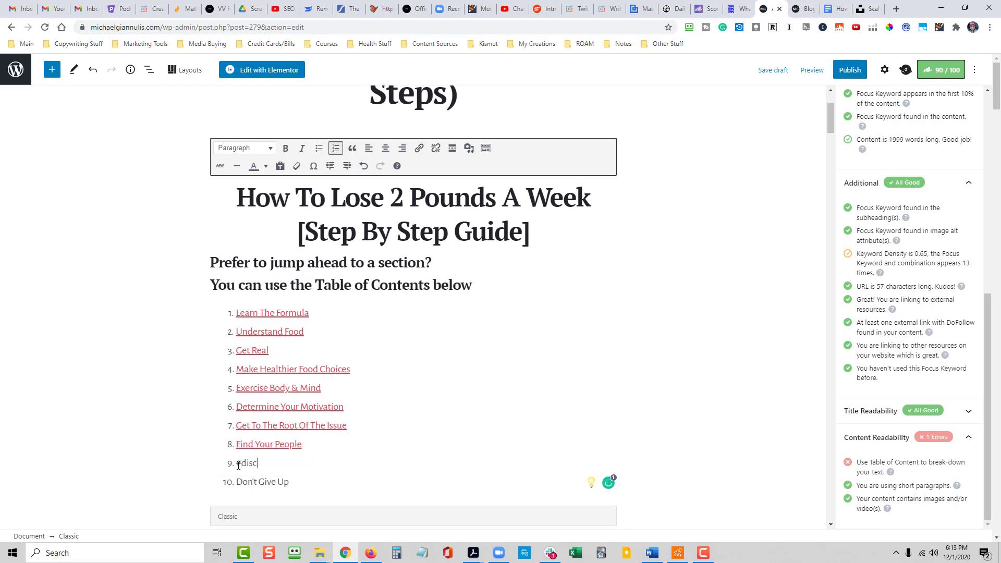
pyautogui.press('BackSpace')
pyautogui.write('tract')
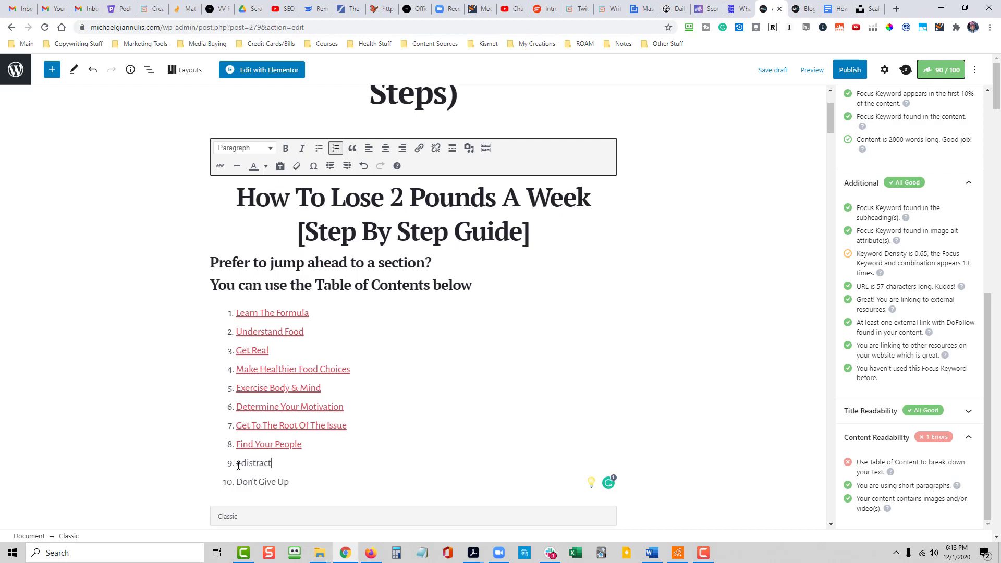
pyautogui.hotkey('ctrl', 'z')
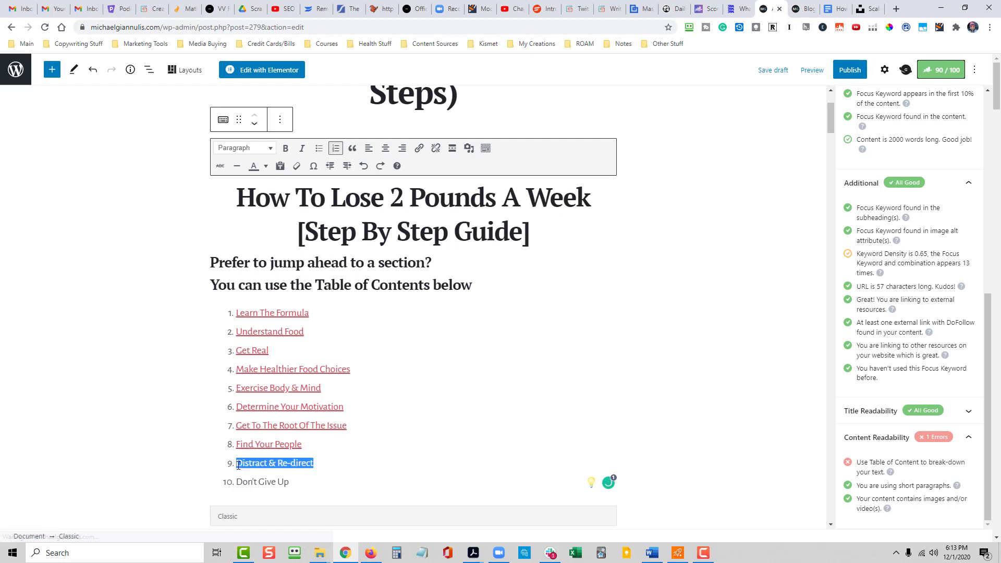
# - Link list item 9, "Distract & Re-direct", to the anchor #distract
pyautogui.hotkey('ctrl', 'k')
pyautogui.write('#')
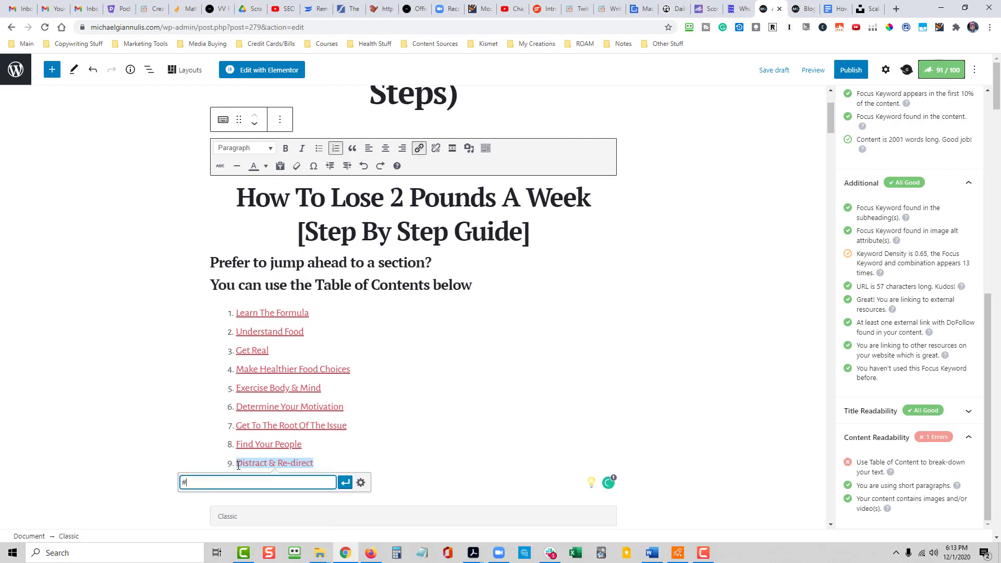
pyautogui.write('distract')
pyautogui.press('Return')
pyautogui.click(421, 422)
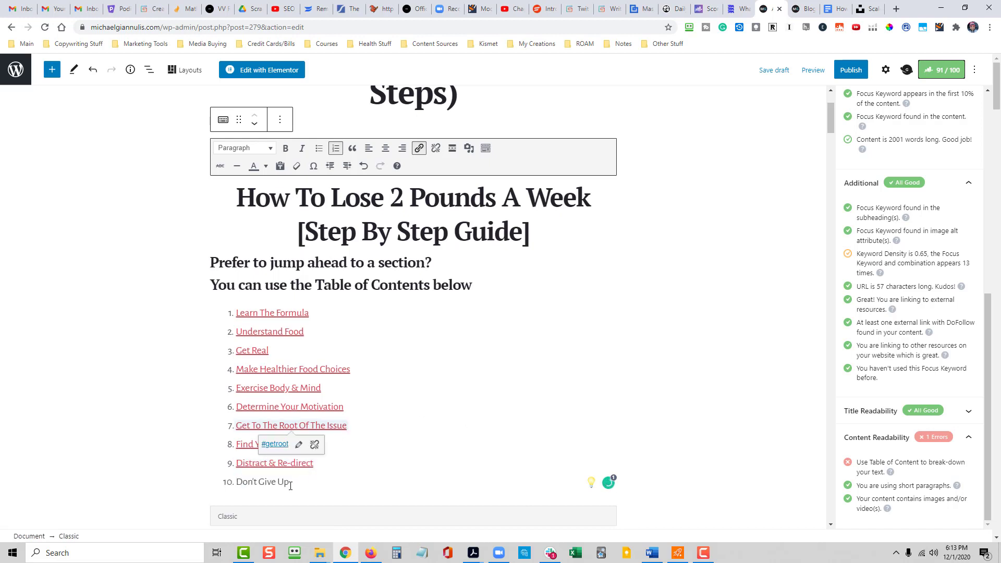
# - Link list item 10, "Don't Give Up", to the anchor #dontgiveup
pyautogui.moveTo(291, 484); pyautogui.dragTo(237, 489)
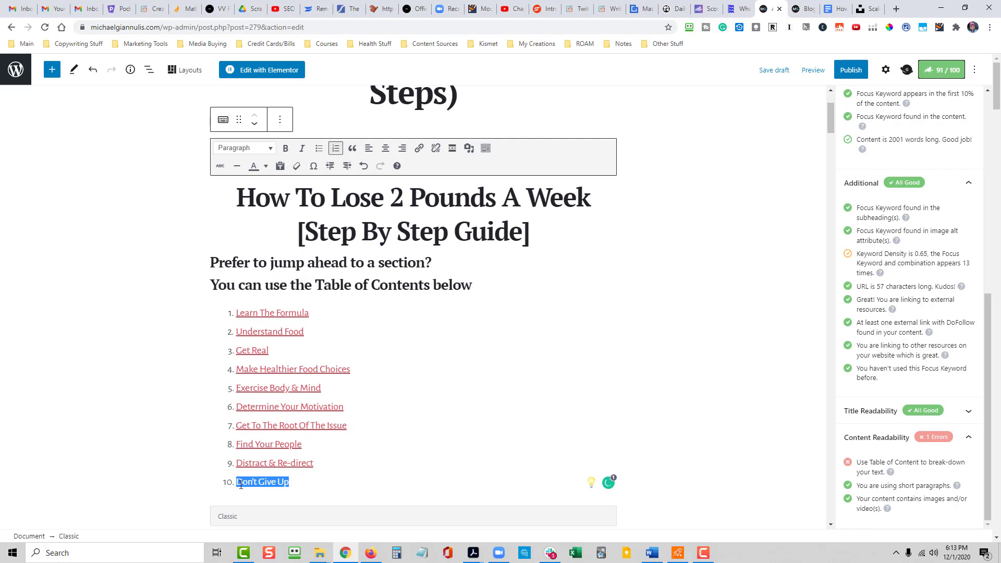
pyautogui.hotkey('ctrl', 'k')
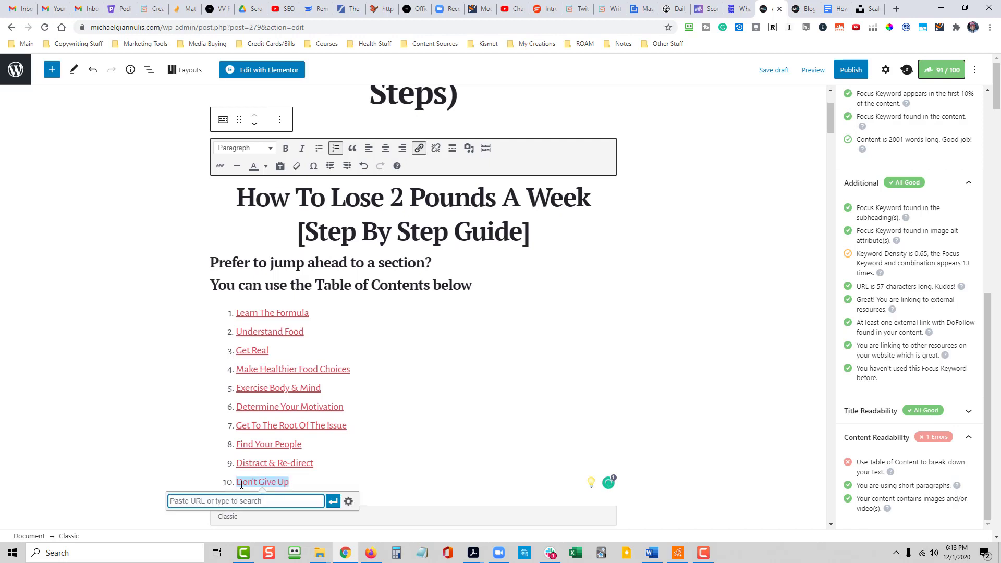
pyautogui.write('#dontgiveup')
pyautogui.press('Return')
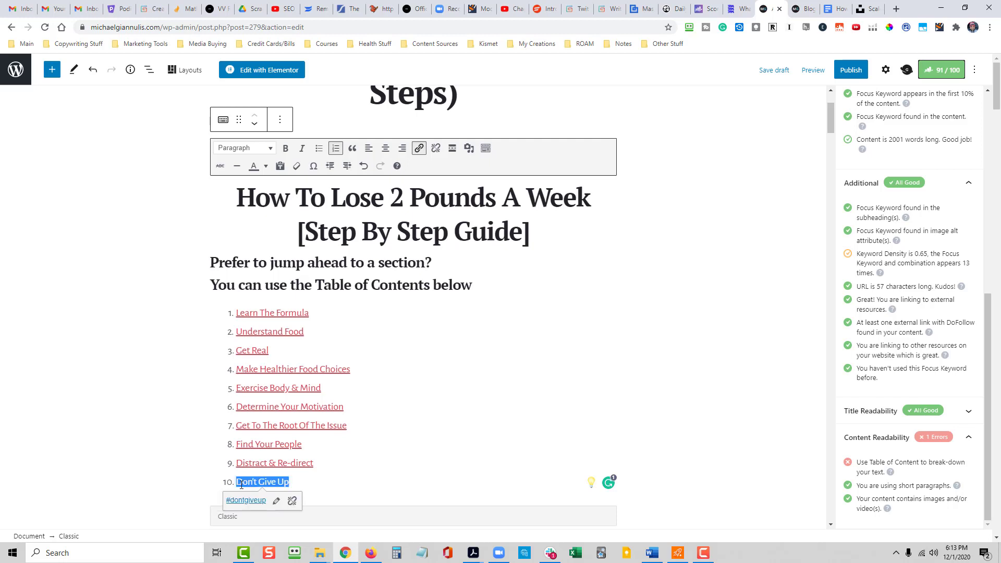
pyautogui.click(549, 368)
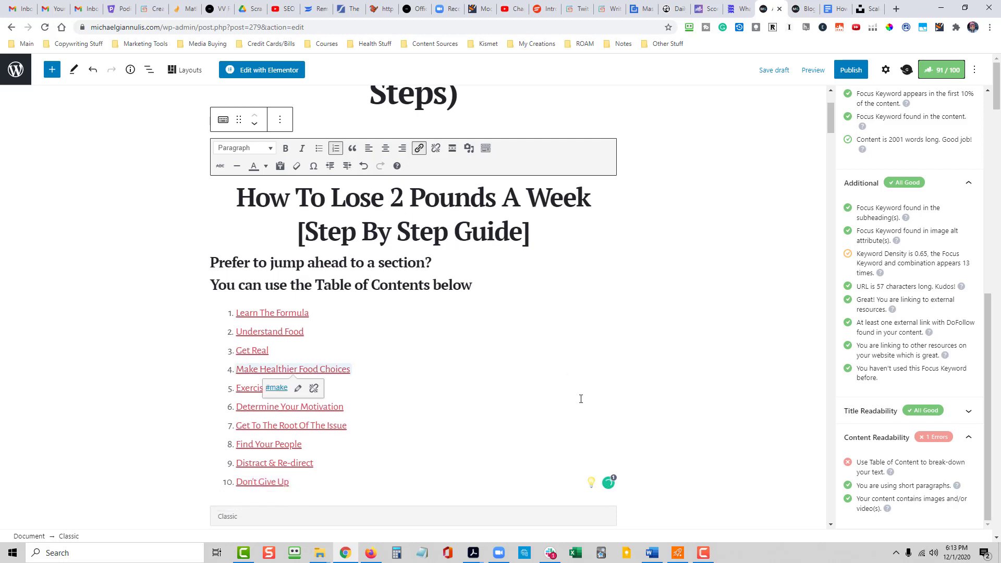
# - Check the anchor link of each of the ten table of contents items, from "Learn The Formula" to "Don't Give Up"
pyautogui.click(324, 314)
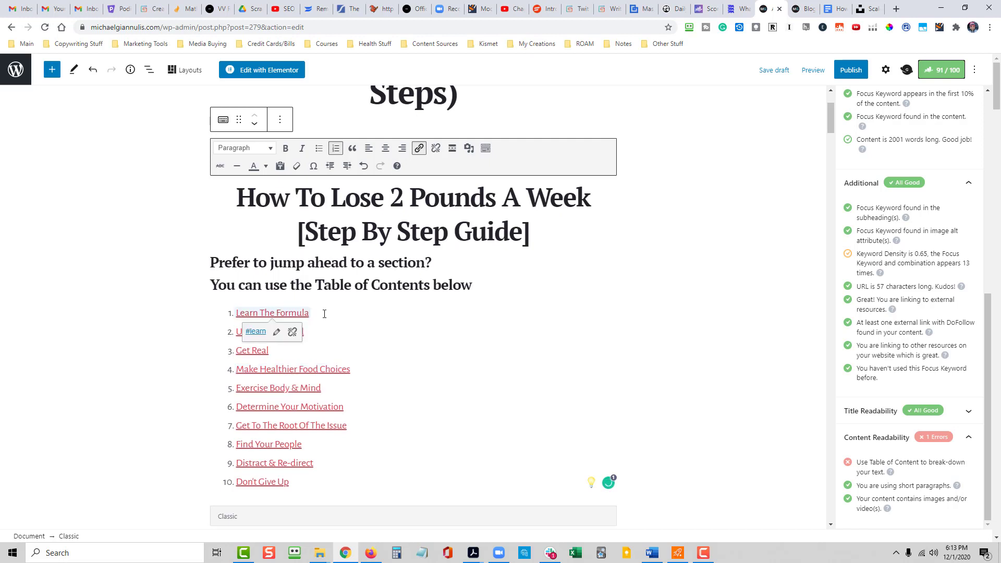
pyautogui.click(331, 333)
pyautogui.click(329, 351)
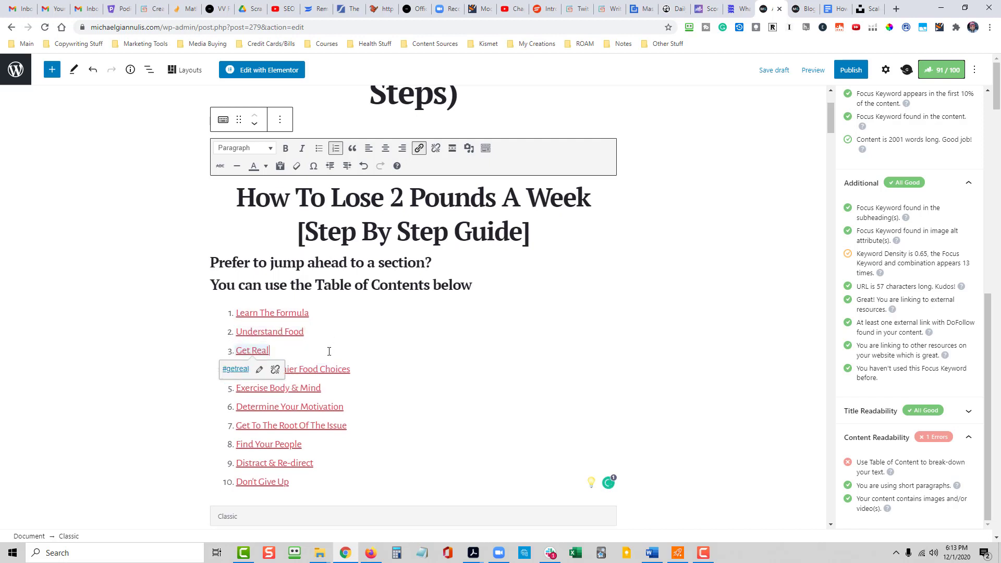
pyautogui.click(367, 376)
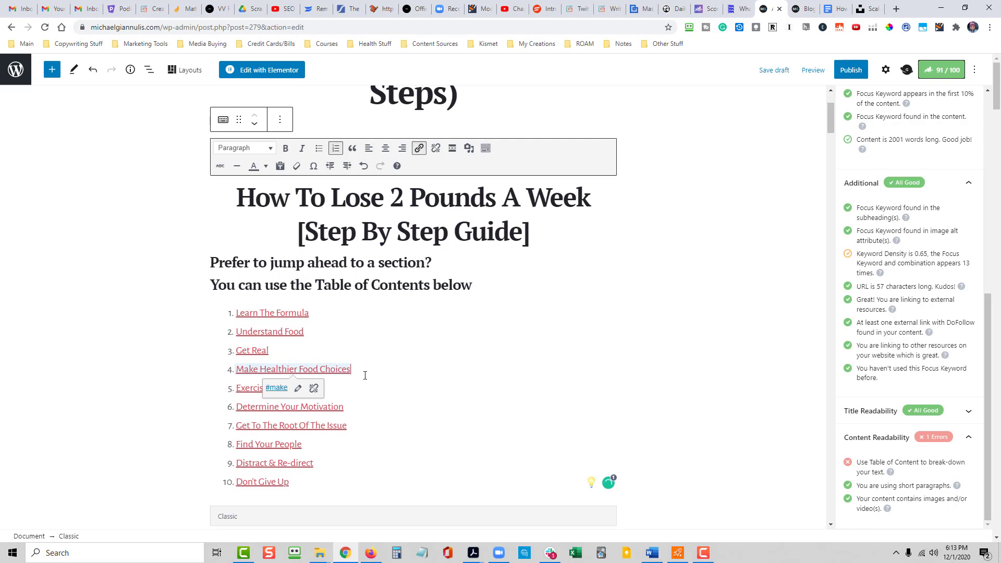
pyautogui.click(360, 386)
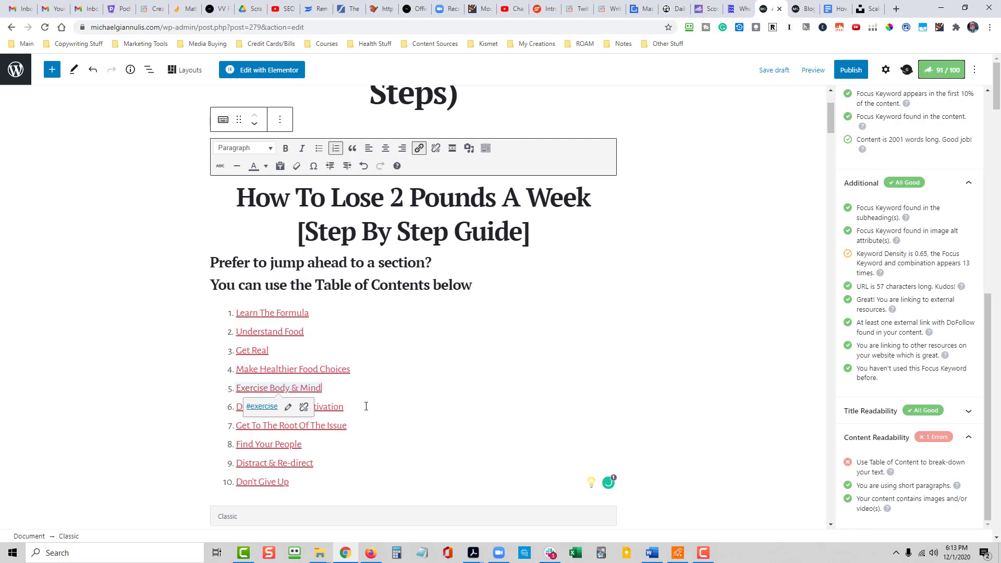
pyautogui.click(366, 407)
pyautogui.click(375, 425)
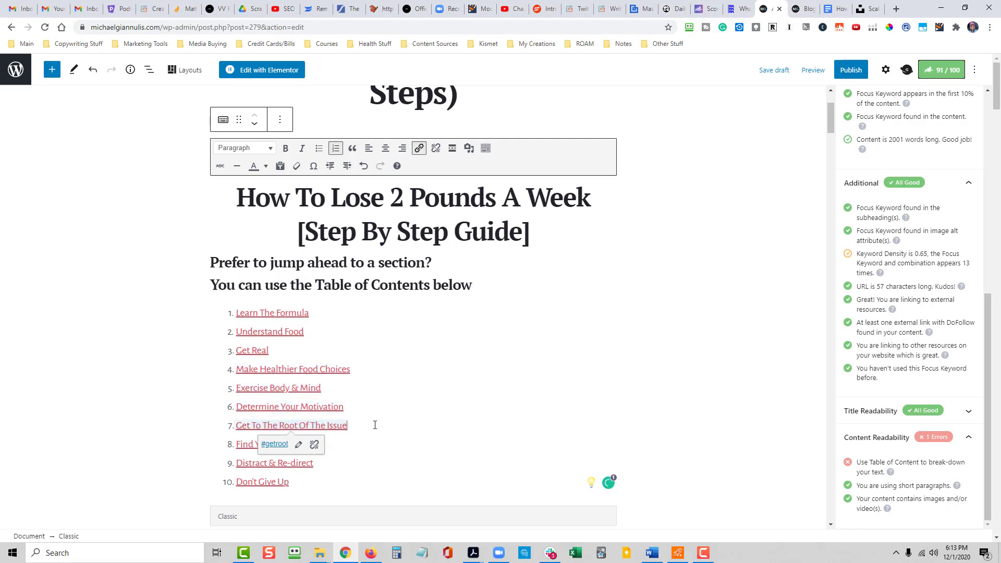
pyautogui.click(367, 445)
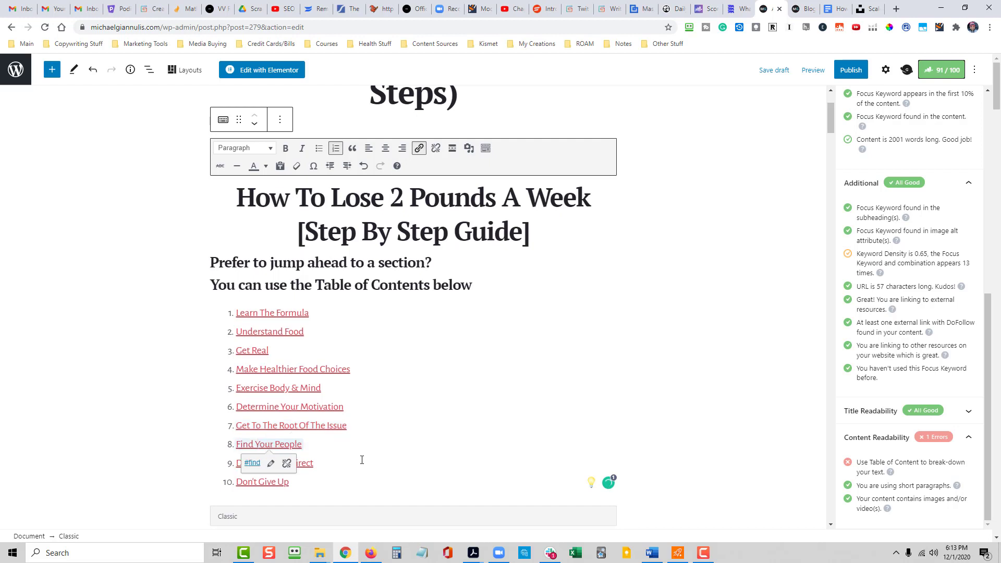
pyautogui.click(353, 464)
pyautogui.click(362, 480)
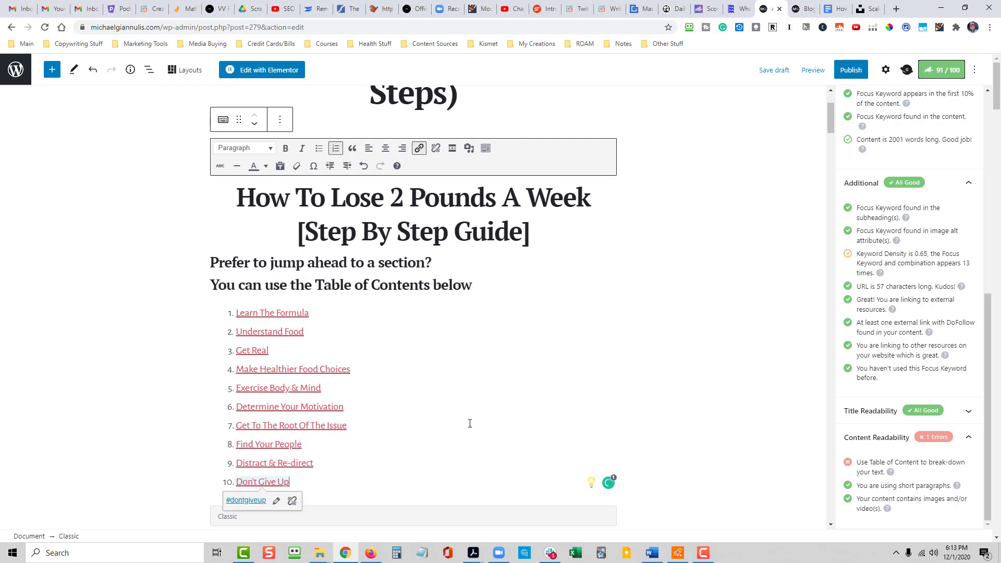
# - Place the text cursor at the start of the "How To Lose 2 Pounds A Week Strategy #1: Learn The Formula" heading
pyautogui.scroll(-3, 663, 404)
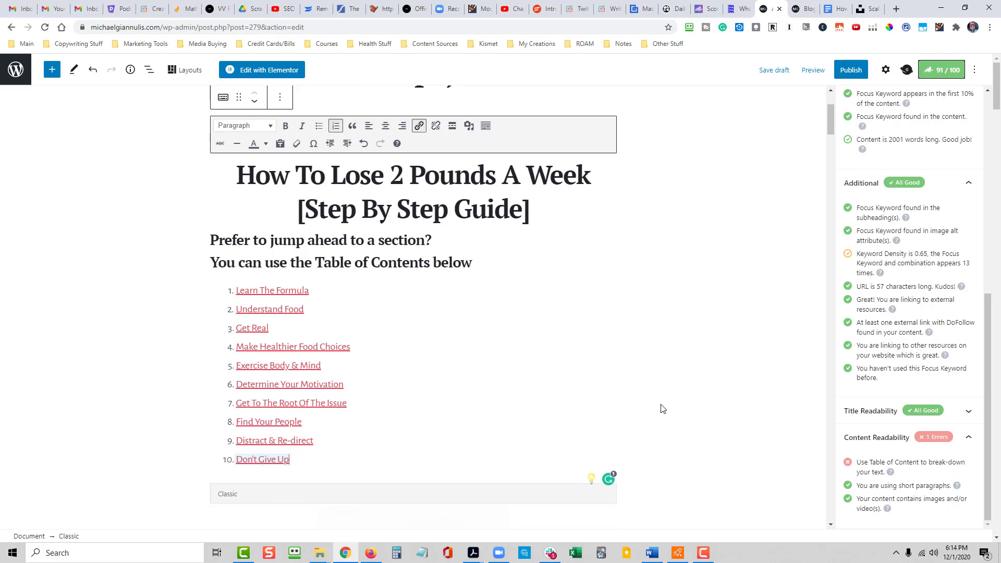
pyautogui.scroll(-8, 665, 406)
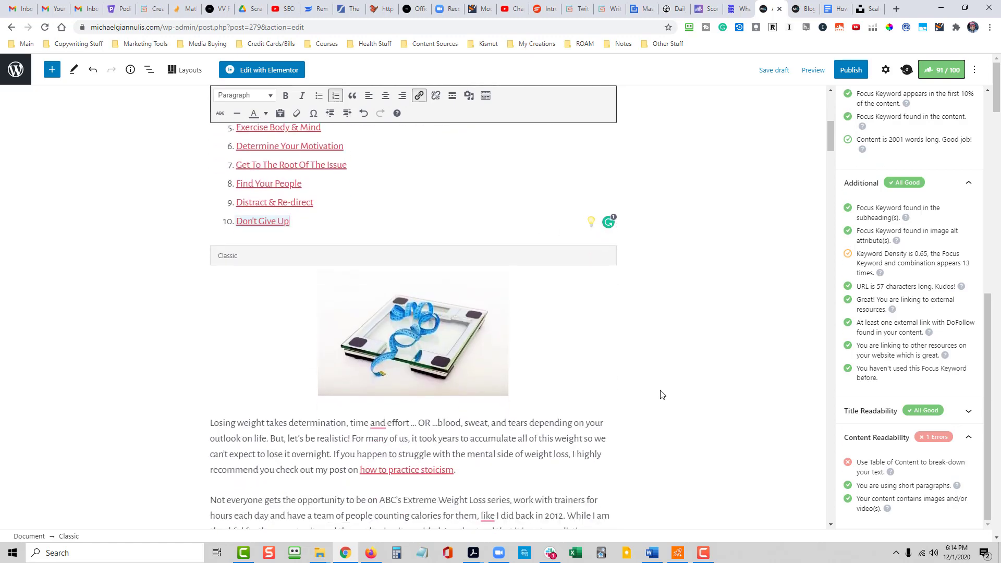
pyautogui.scroll(-4, 661, 375)
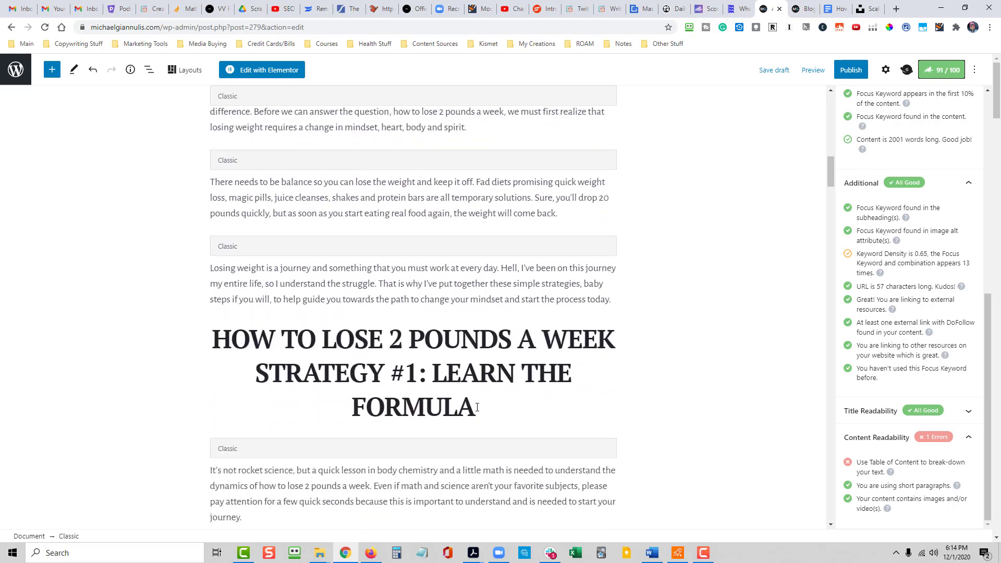
pyautogui.click(211, 339)
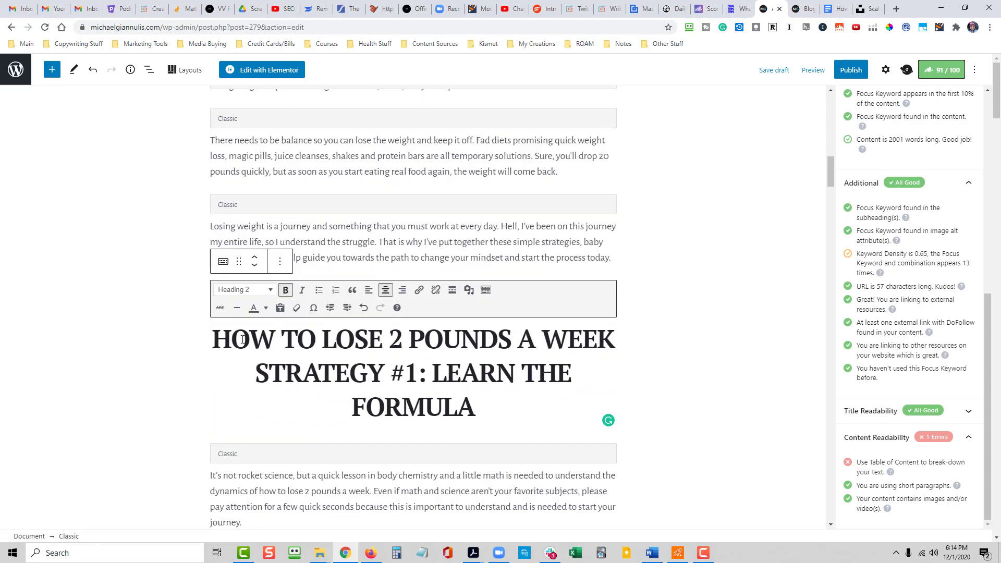
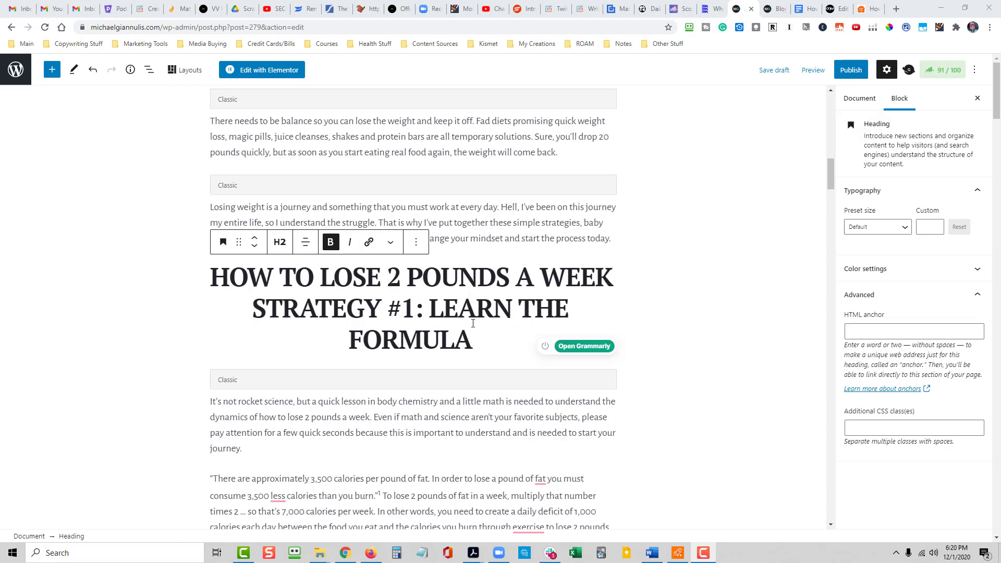
pyautogui.tripleClick(458, 309)
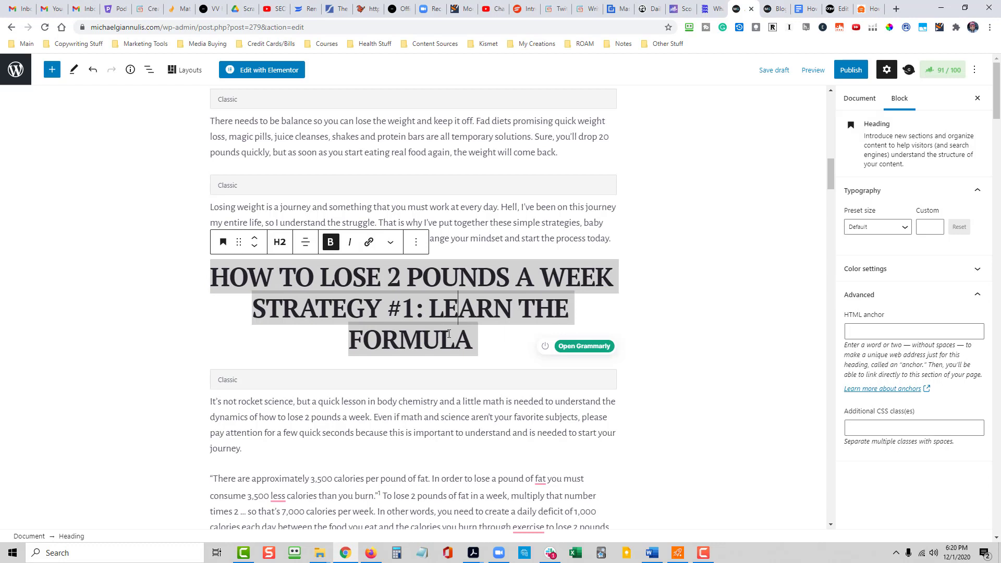
pyautogui.click(416, 243)
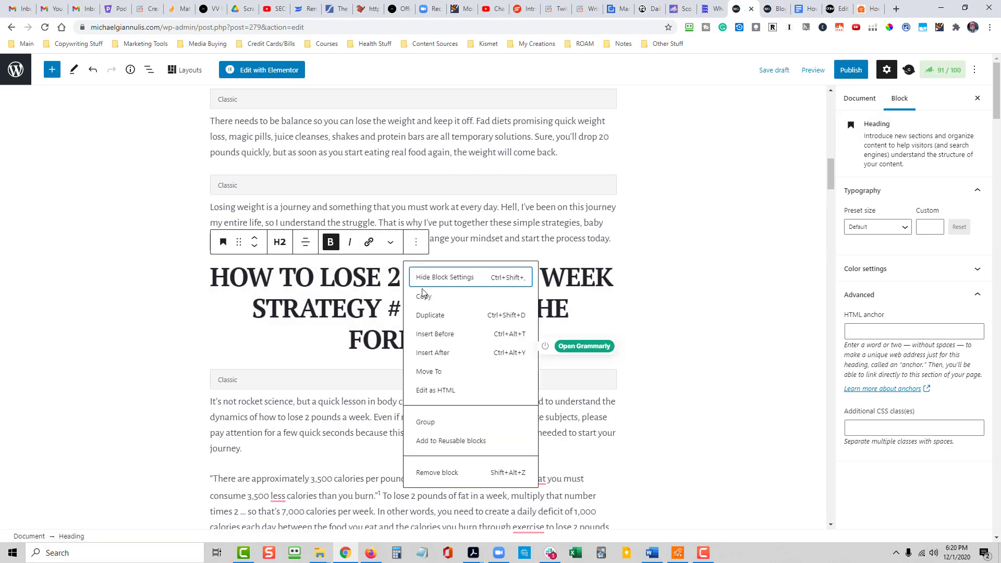
pyautogui.click(684, 344)
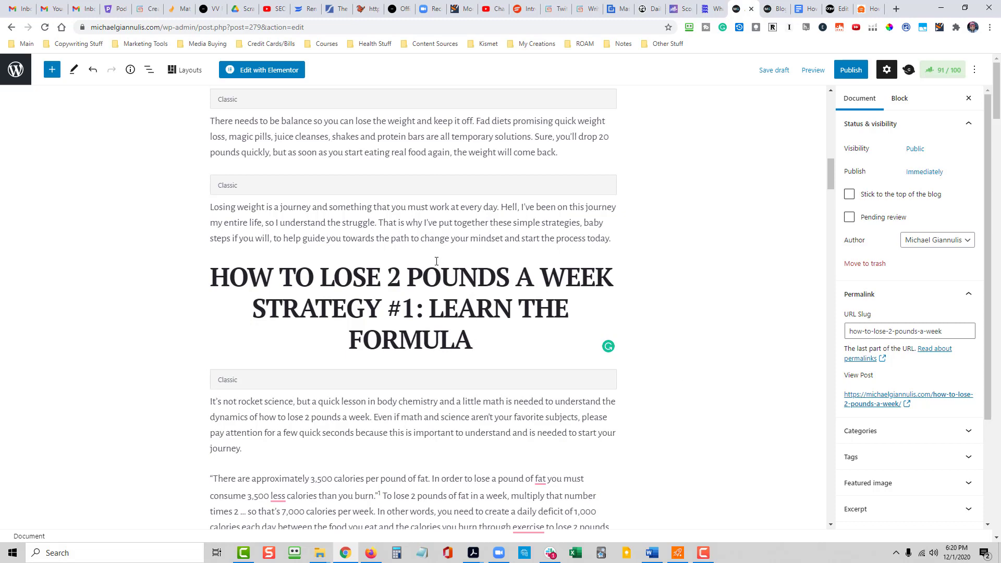
pyautogui.scroll(15, 434, 270)
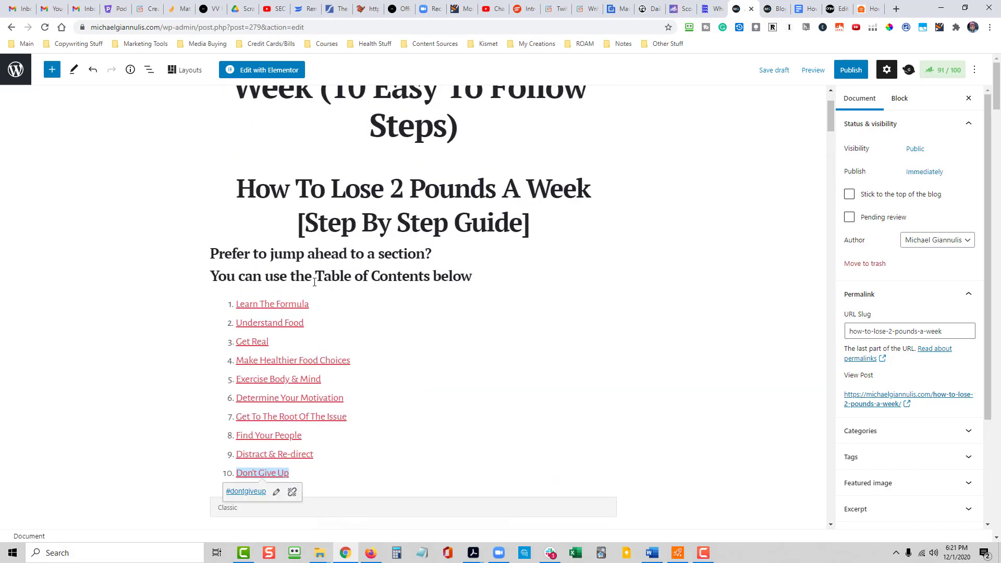
pyautogui.scroll(-15, 363, 339)
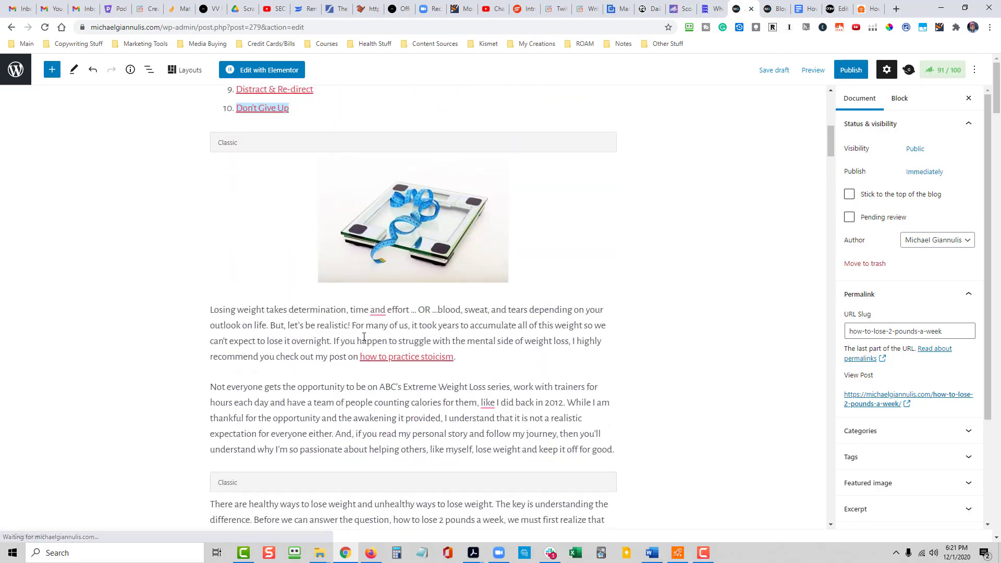
pyautogui.scroll(-2, 366, 336)
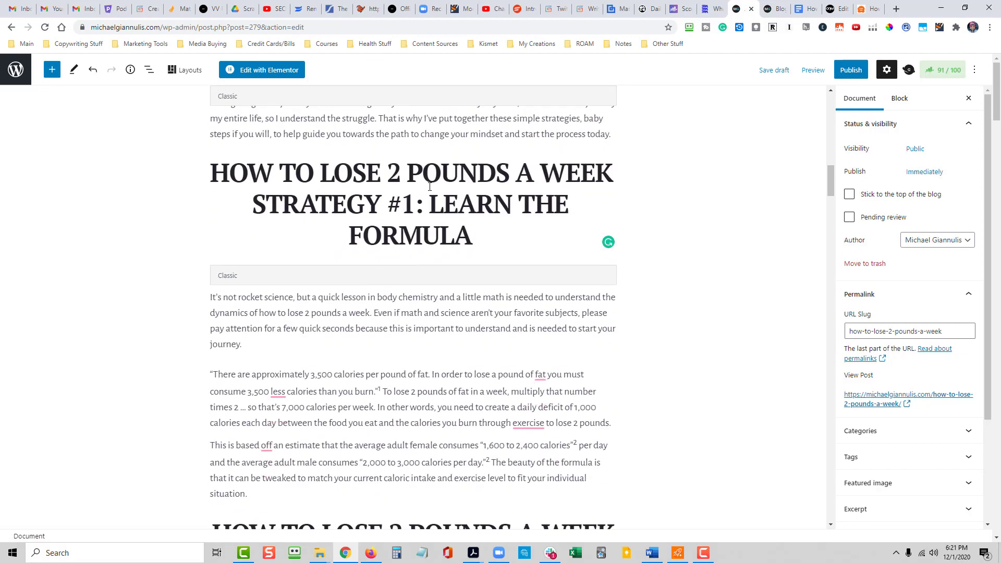
# - Set an HTML anchor on the "Strategy #1: Learn The Formula" heading for its table of contents link
pyautogui.tripleClick(476, 240)
pyautogui.click(476, 240)
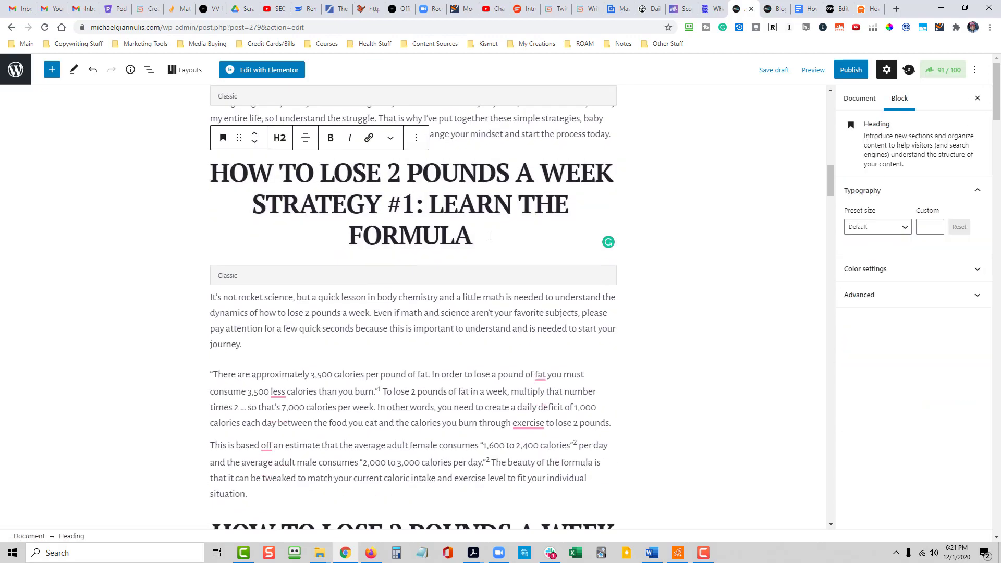
pyautogui.moveTo(487, 236); pyautogui.dragTo(235, 176)
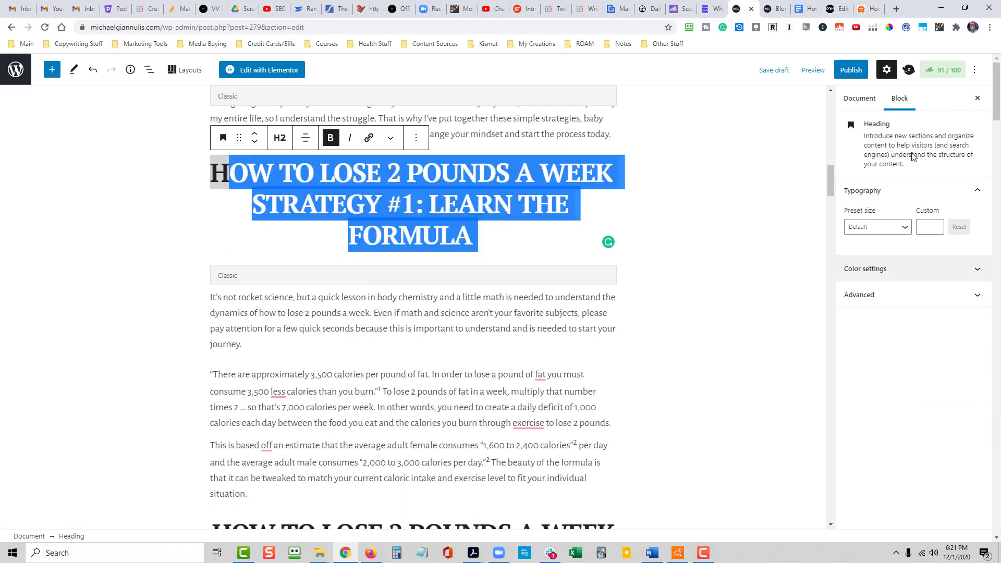
pyautogui.click(941, 73)
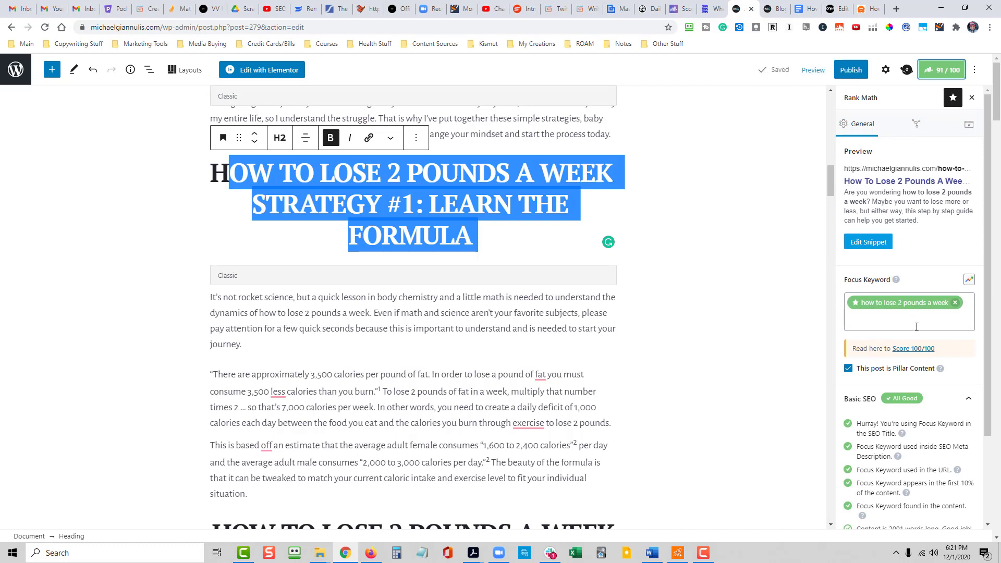
pyautogui.click(887, 71)
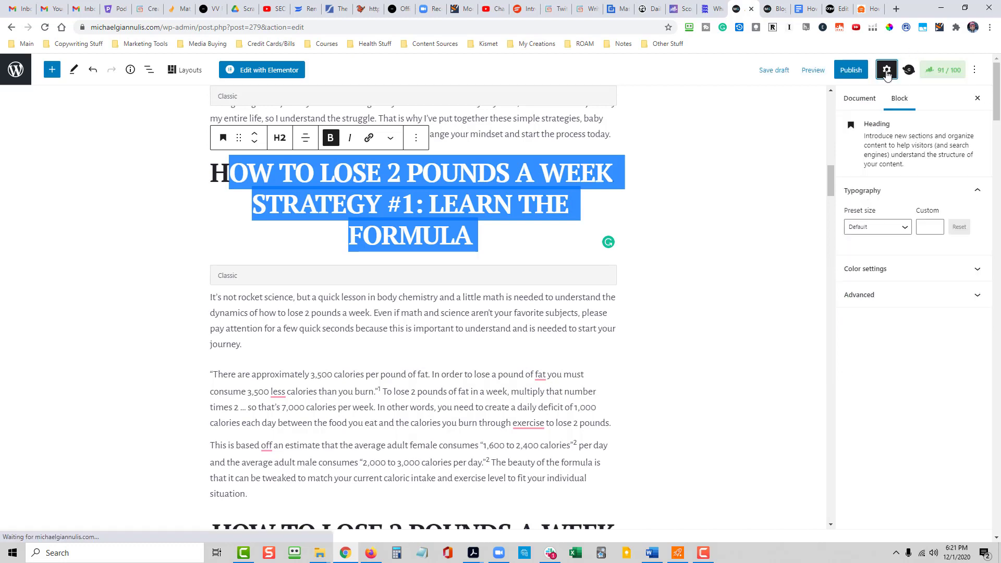
pyautogui.click(980, 296)
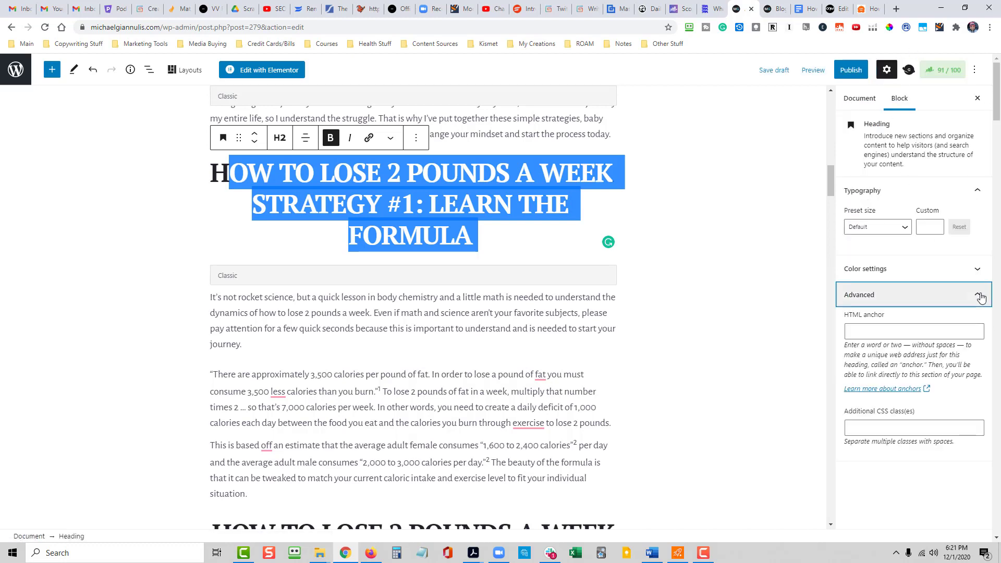
pyautogui.click(860, 330)
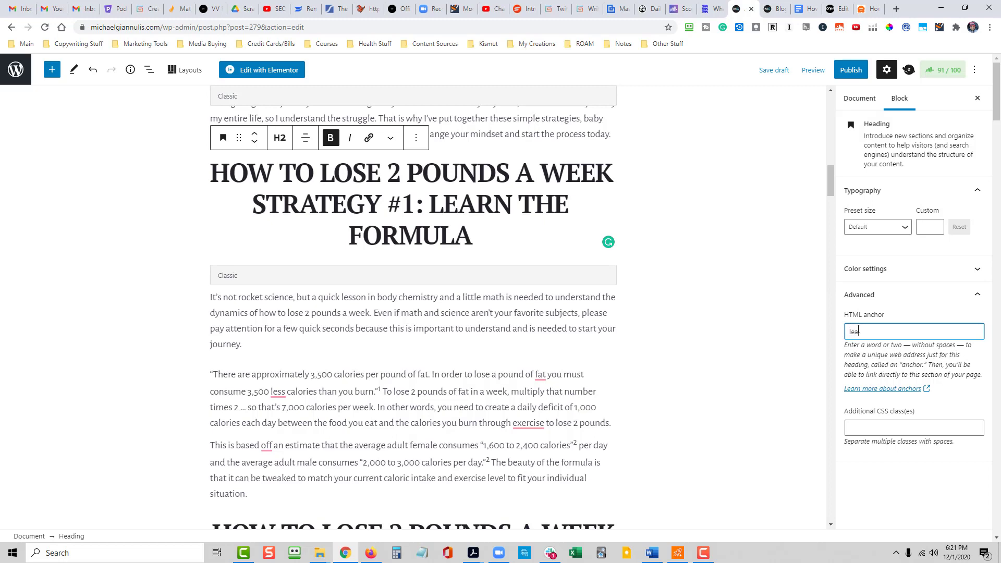
pyautogui.click(721, 347)
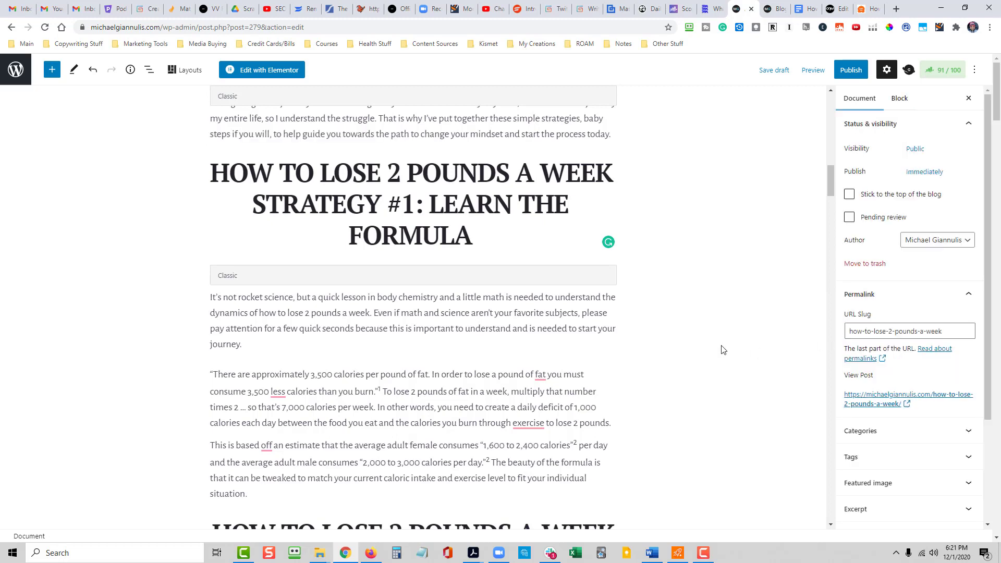
# - Convert the classic block holding the "Strategy #2: Understand Food" heading to blocks
pyautogui.scroll(-2, 558, 276)
pyautogui.scroll(-2, 558, 276)
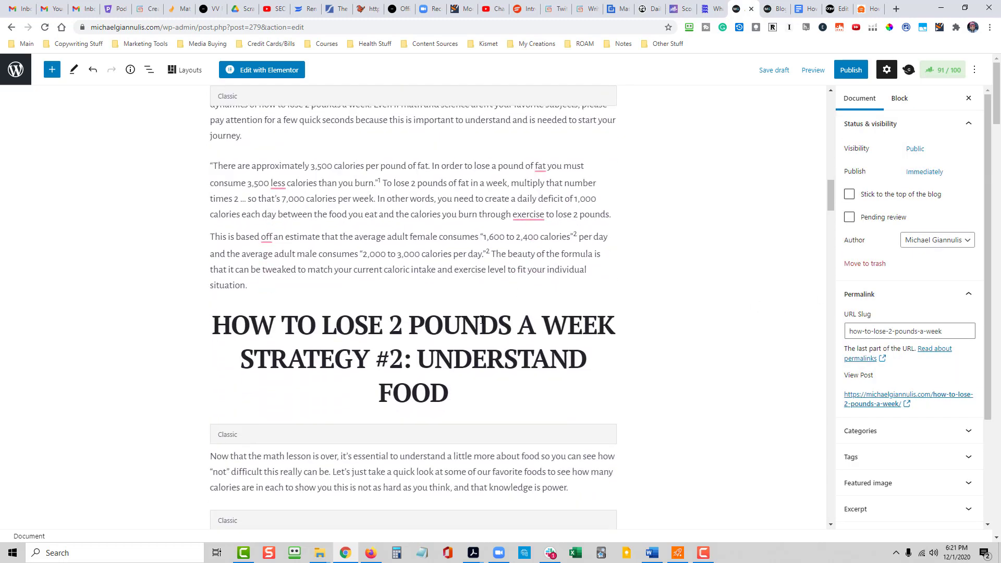
pyautogui.click(452, 369)
pyautogui.moveTo(449, 395); pyautogui.dragTo(211, 326)
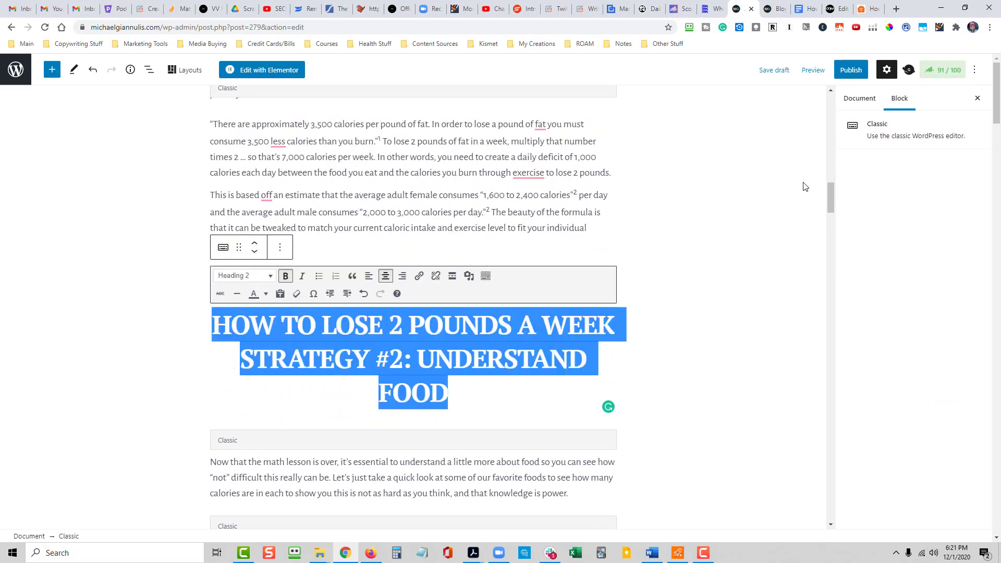
pyautogui.click(863, 99)
pyautogui.scroll(-3, 974, 436)
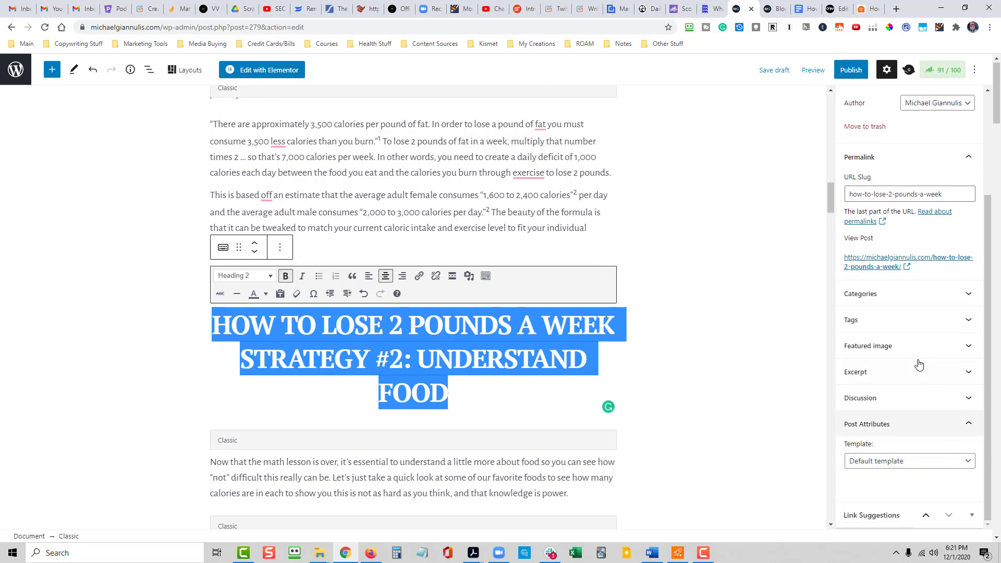
pyautogui.scroll(3, 933, 407)
pyautogui.click(900, 99)
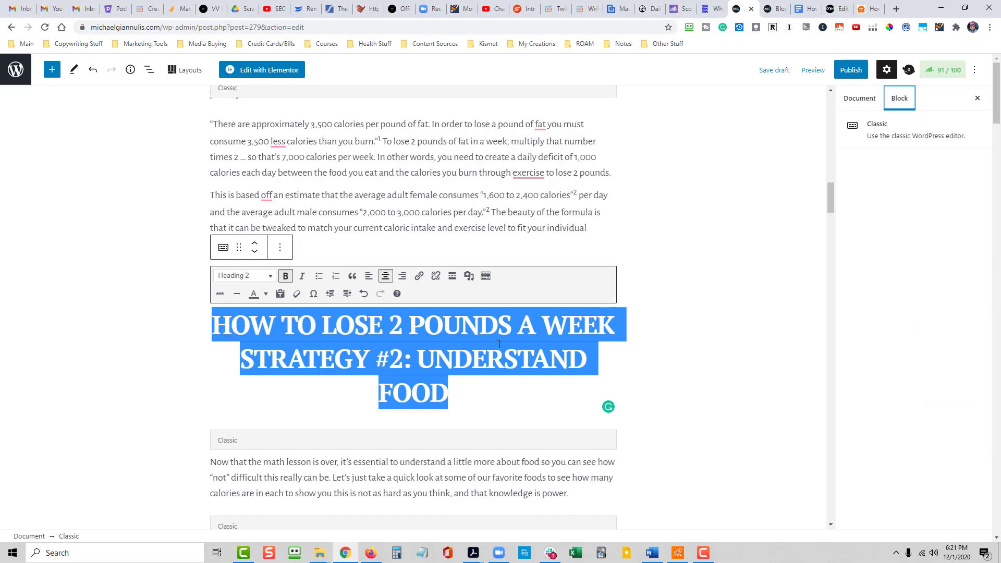
pyautogui.click(280, 250)
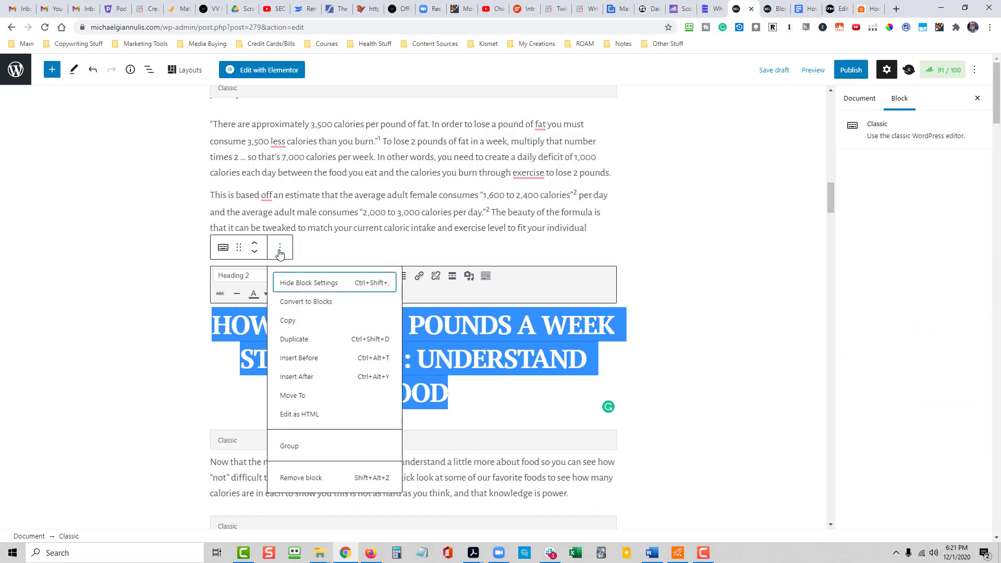
pyautogui.click(301, 304)
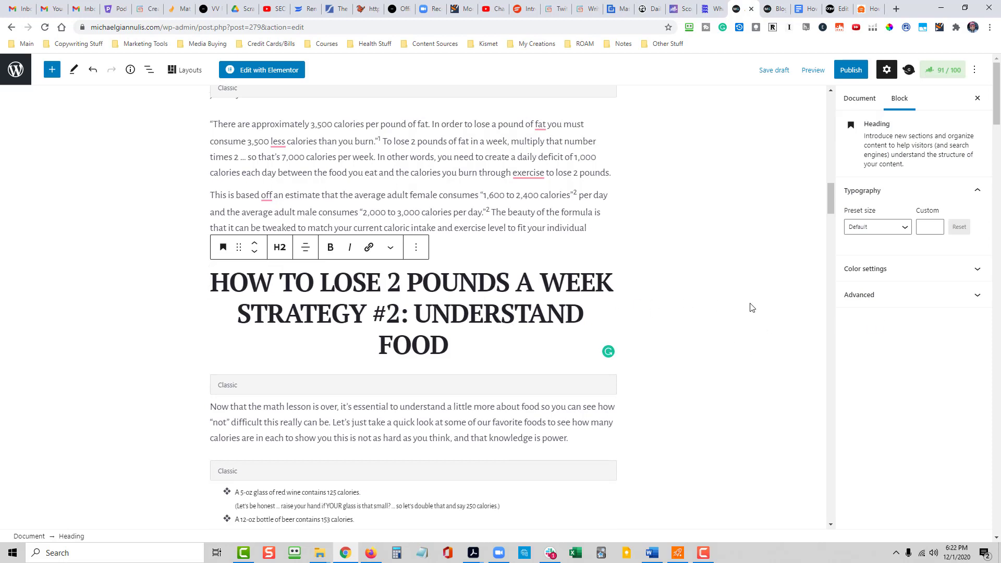
# - Set an HTML anchor on the "Strategy #2: Understand Food" heading matching its table of contents link
pyautogui.click(979, 296)
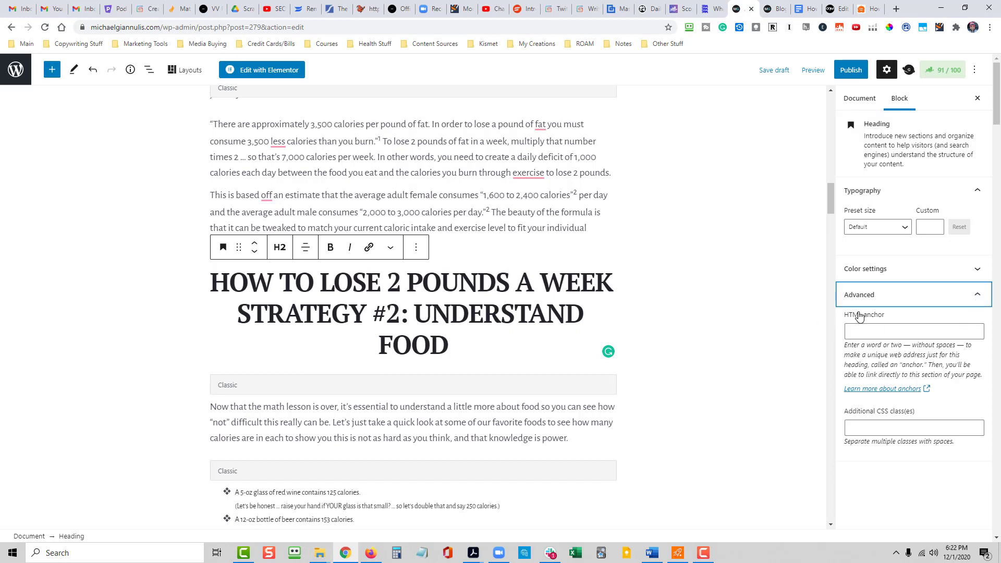
pyautogui.click(884, 328)
pyautogui.write('u')
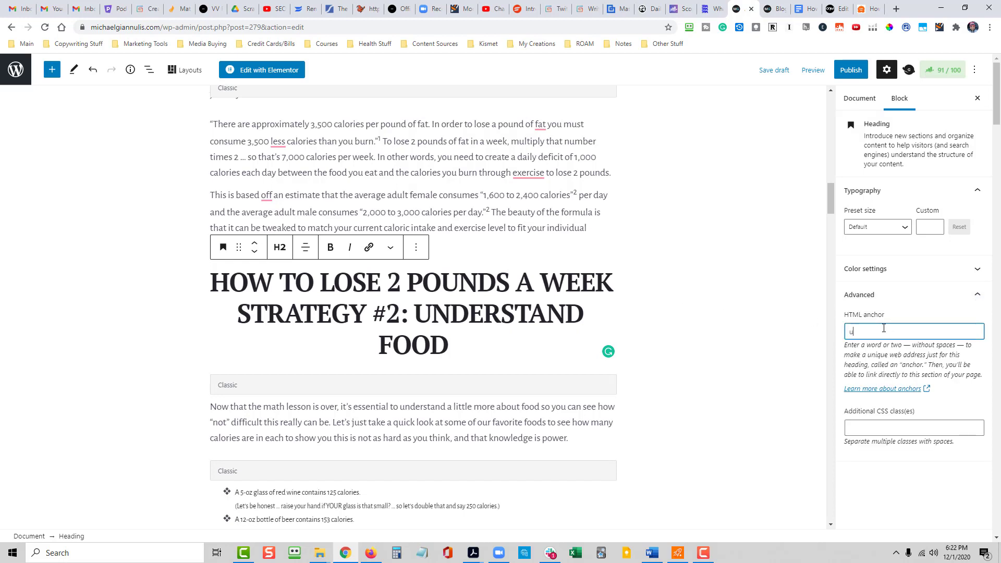
pyautogui.write('nderstan')
pyautogui.click(694, 370)
# - Convert the section headings of strategies #3 to #5, starting with "Get Real", from classic blocks to heading blocks
pyautogui.scroll(-10, 678, 370)
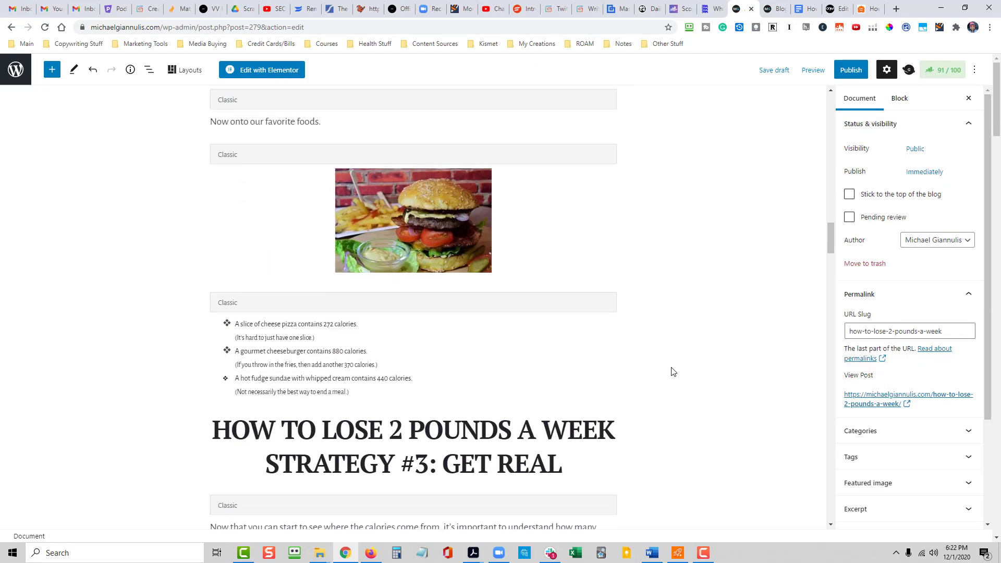
pyautogui.scroll(-3, 673, 371)
pyautogui.click(533, 319)
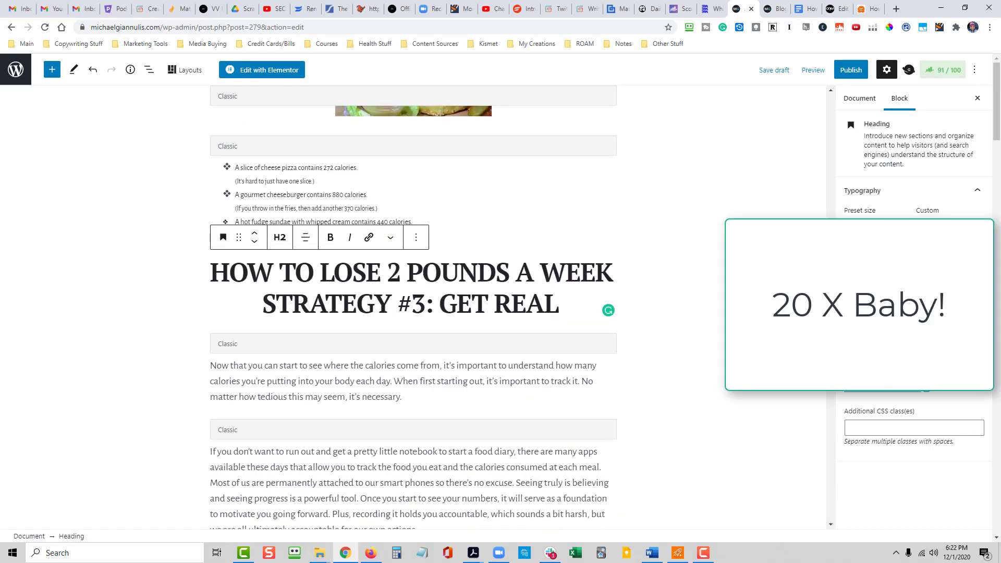
pyautogui.scroll(-10, 532, 318)
pyautogui.click(279, 177)
pyautogui.click(307, 235)
pyautogui.scroll(-10, 487, 365)
pyautogui.click(487, 469)
pyautogui.click(279, 326)
pyautogui.click(306, 112)
# - Convert the "Strategy #6: Determine Your Motivation" and "Strategy #7: Get To The Root Of The Issue" headings to heading blocks
pyautogui.click(501, 336)
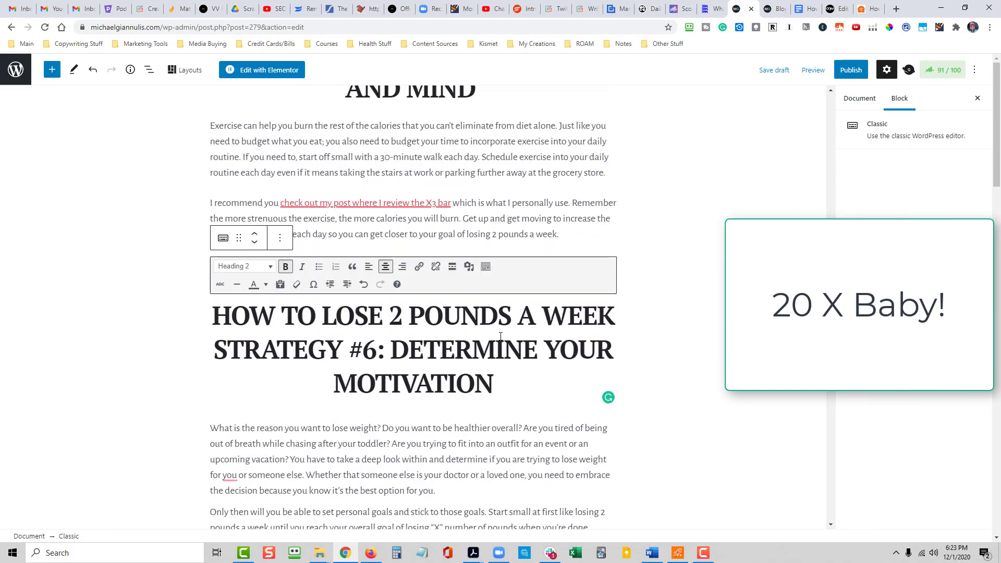
pyautogui.click(280, 238)
pyautogui.click(307, 295)
pyautogui.scroll(-6, 443, 333)
pyautogui.click(444, 334)
pyautogui.click(280, 219)
pyautogui.click(309, 277)
# - Select the "Strategy #8: Find Your People" heading block and convert the Strategy #9 heading from classic to blocks
pyautogui.scroll(-4, 452, 365)
pyautogui.click(451, 365)
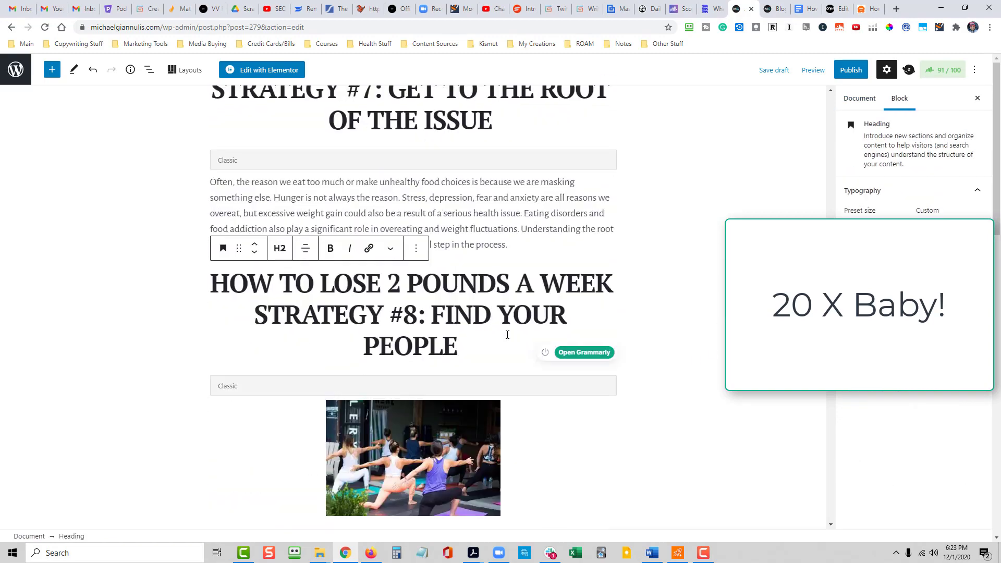
pyautogui.click(416, 248)
pyautogui.click(900, 98)
pyautogui.scroll(-10, 469, 334)
pyautogui.click(459, 237)
pyautogui.click(279, 125)
pyautogui.click(307, 177)
# - Convert the "Strategy #10: Don't Give Up" heading to a heading block and open its HTML anchor setting
pyautogui.scroll(-4, 468, 354)
pyautogui.click(468, 355)
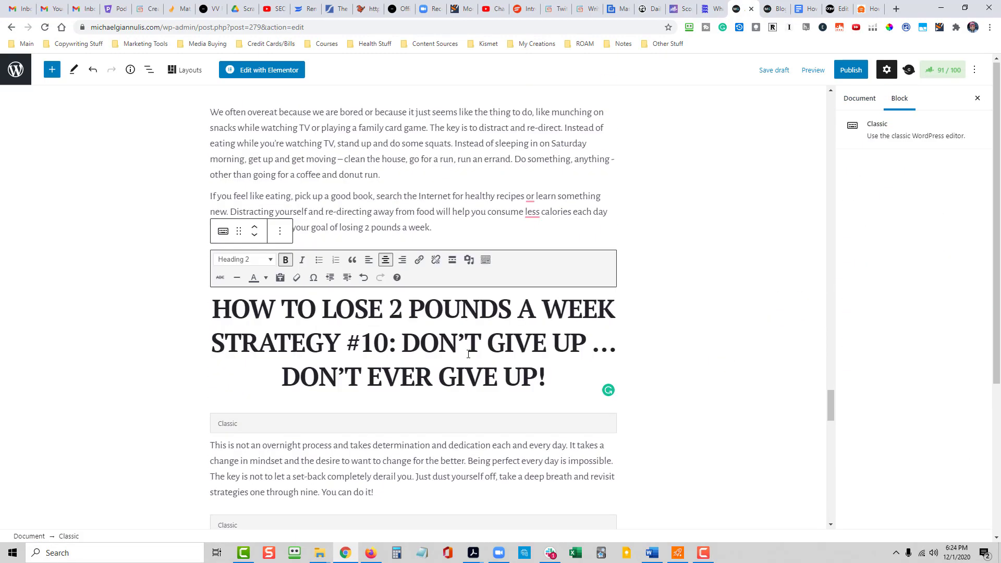
pyautogui.click(280, 231)
pyautogui.click(307, 289)
pyautogui.click(866, 294)
pyautogui.click(910, 330)
pyautogui.scroll(-7, 421, 313)
pyautogui.click(420, 229)
# - Add "Let The Journey Begin (BONUS)" as item 11 of the table of contents
pyautogui.moveTo(830, 433); pyautogui.dragTo(831, 107)
pyautogui.click(309, 332)
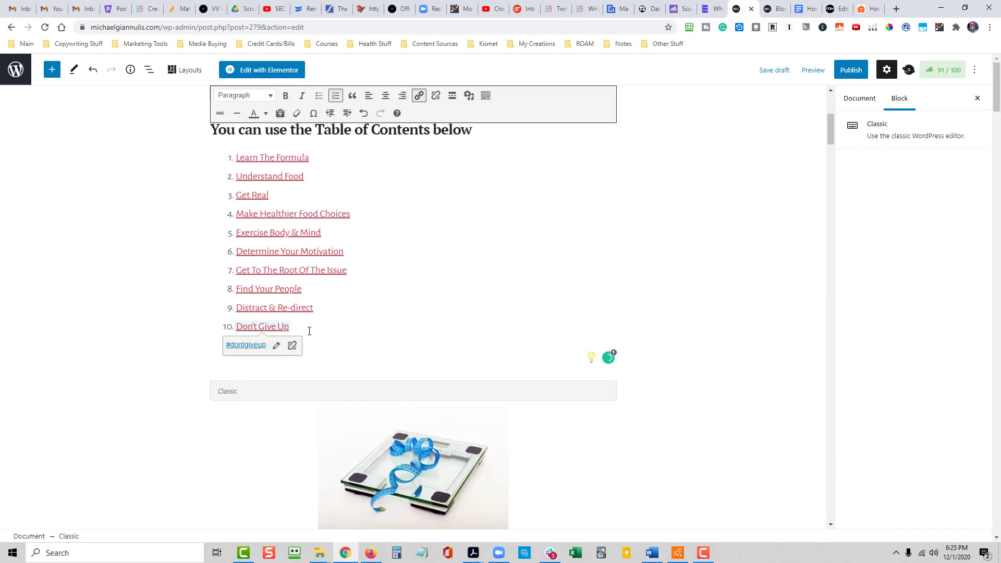
pyautogui.press('Return')
pyautogui.write('Let The Journey Begin (BONUS)')
# - Link the words "Let The Journey Begin" in list item 11 to the anchor #journey
pyautogui.moveTo(321, 326); pyautogui.dragTo(237, 327)
pyautogui.hotkey('ctrl', 'k')
pyautogui.write('#journey')
pyautogui.click(348, 347)
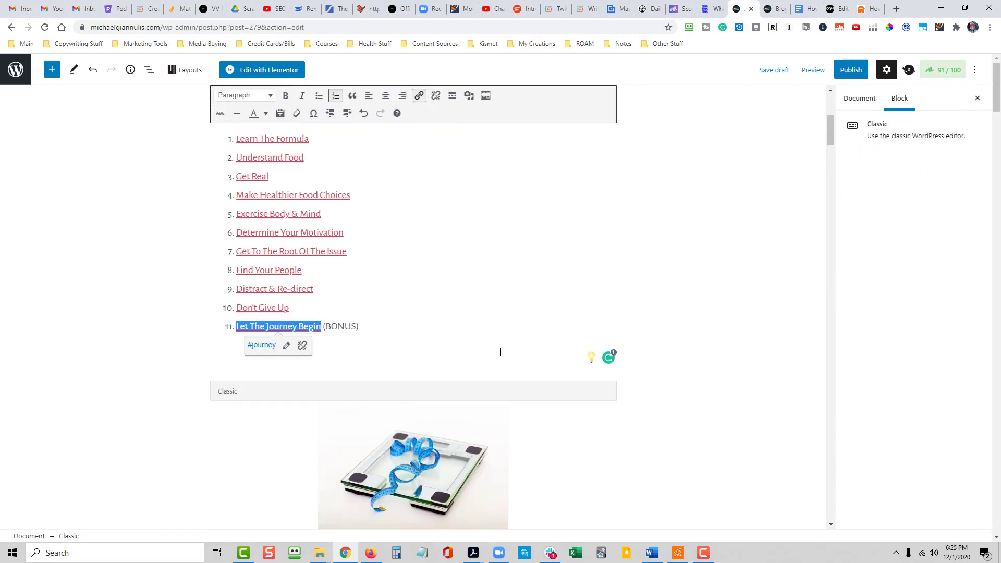
pyautogui.click(708, 328)
pyautogui.scroll(2, 710, 344)
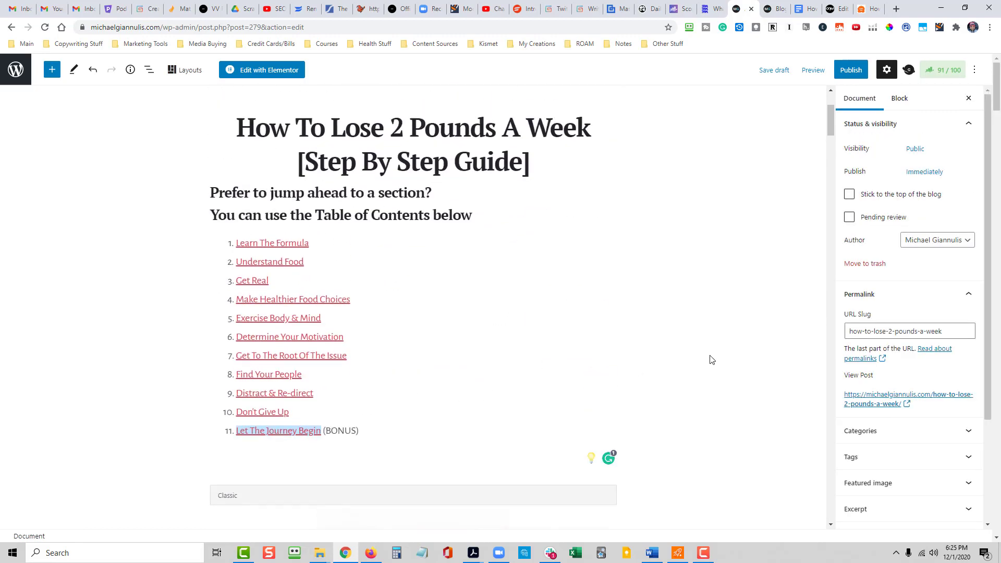
# - Examine the Rank Math Content Readability checks for the post
pyautogui.click(434, 218)
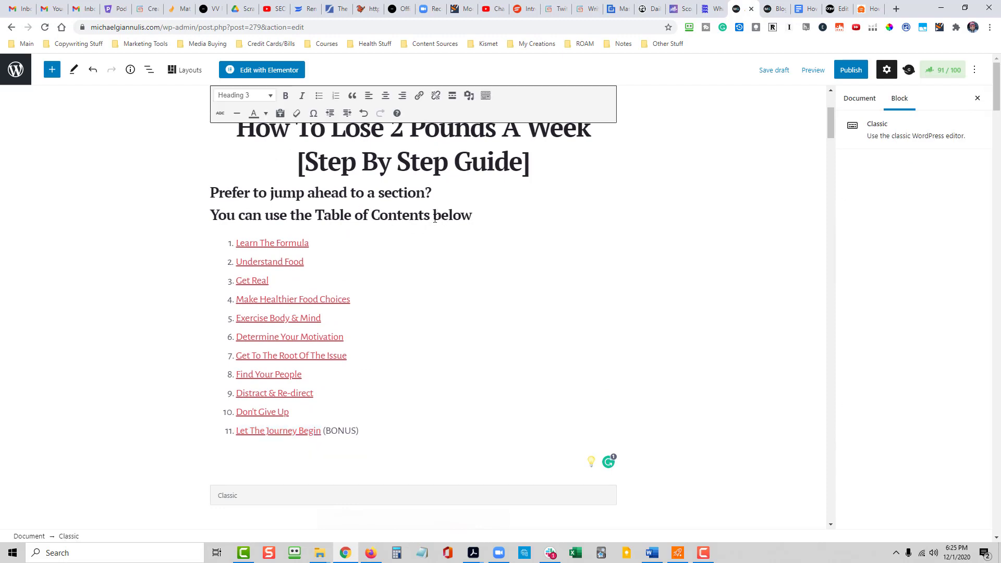
pyautogui.click(944, 75)
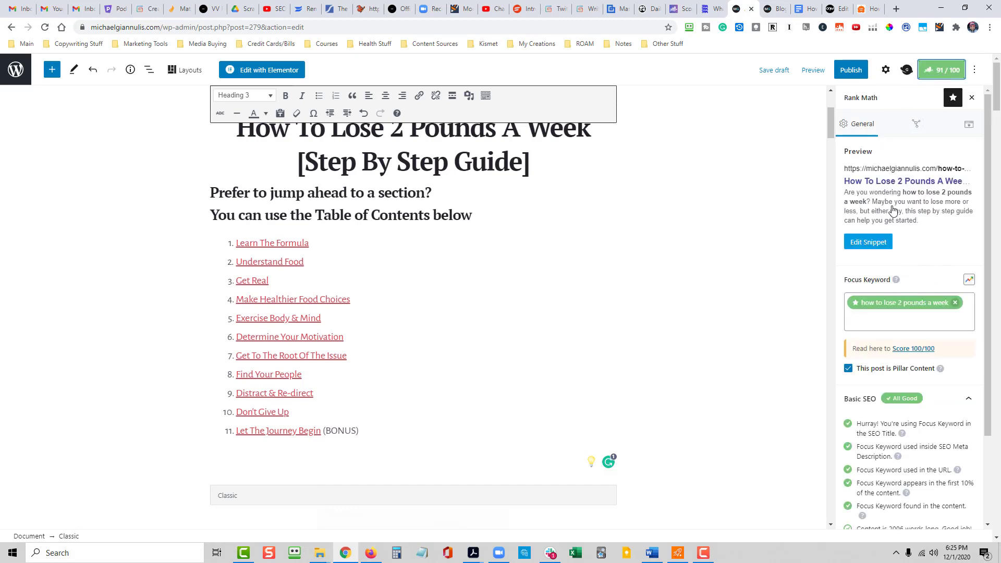
pyautogui.scroll(-2, 905, 240)
pyautogui.scroll(-1, 908, 254)
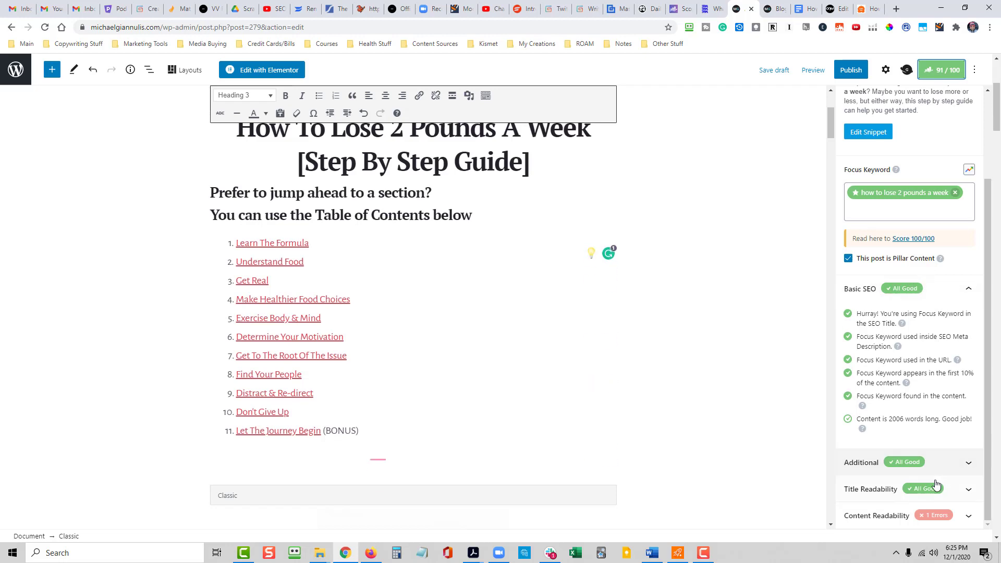
pyautogui.click(968, 517)
pyautogui.scroll(-2, 894, 477)
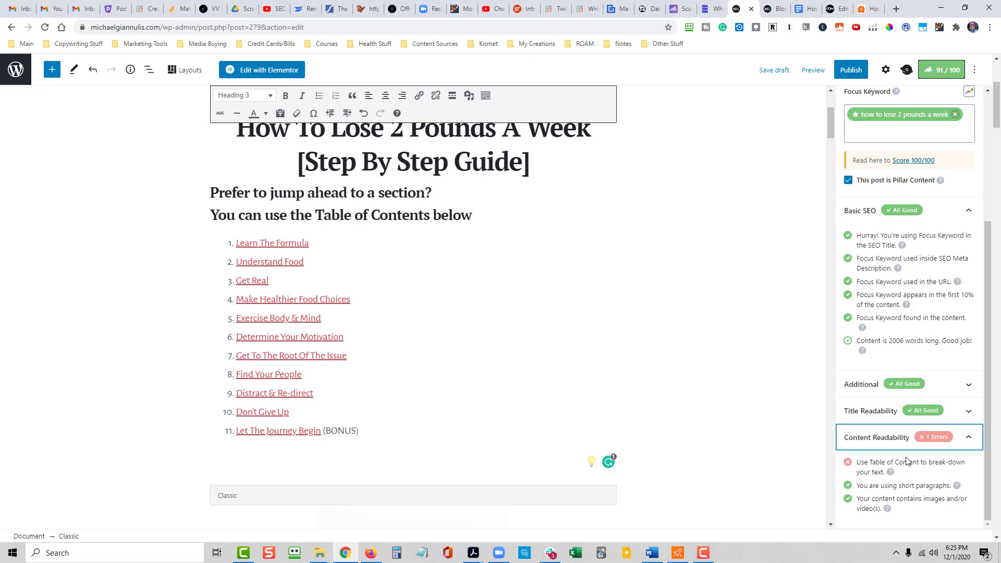
# - Insert a line break before "Table of Contents below" in the subheading above the list
pyautogui.click(432, 423)
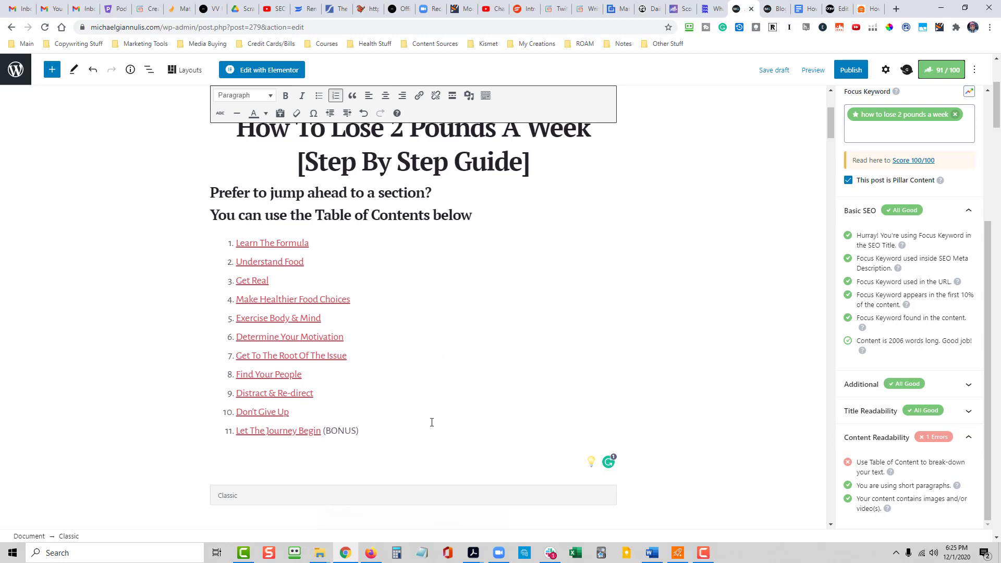
pyautogui.click(316, 215)
pyautogui.hotkey('shift', 'Return')
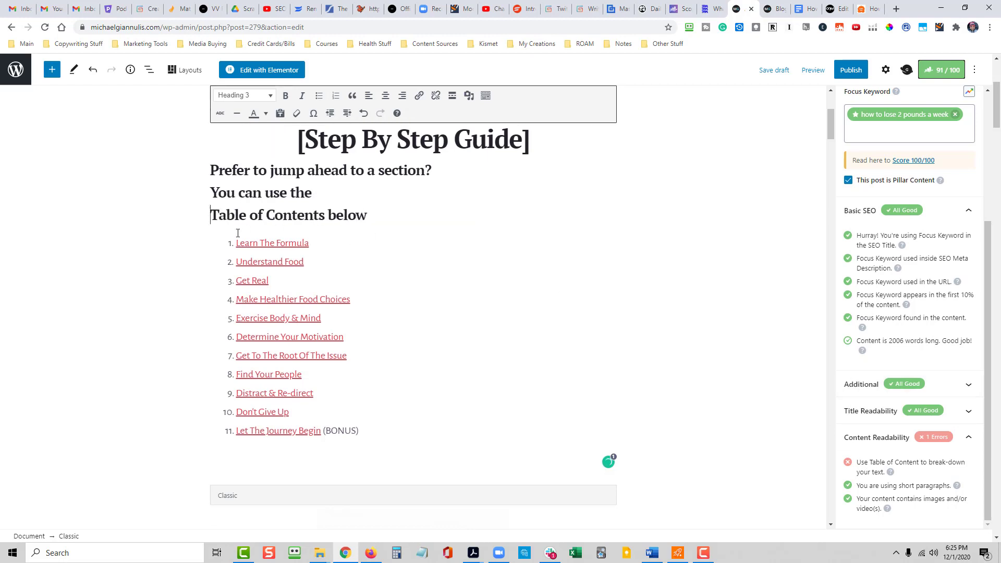
# - Remove the line break before "Table of Contents below" so the subheading runs on one line
pyautogui.press('BackSpace')
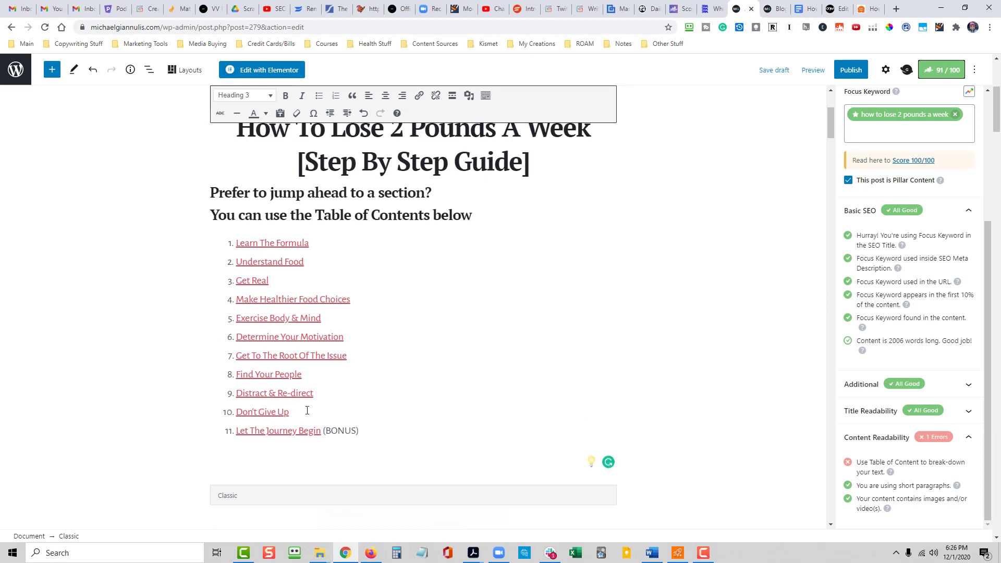
pyautogui.scroll(4, 646, 240)
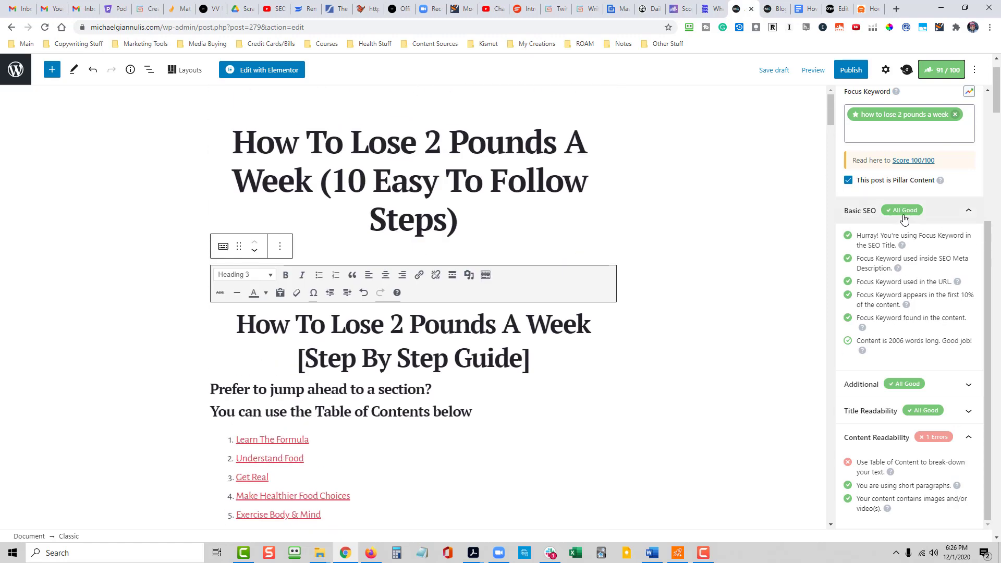
pyautogui.scroll(2, 905, 218)
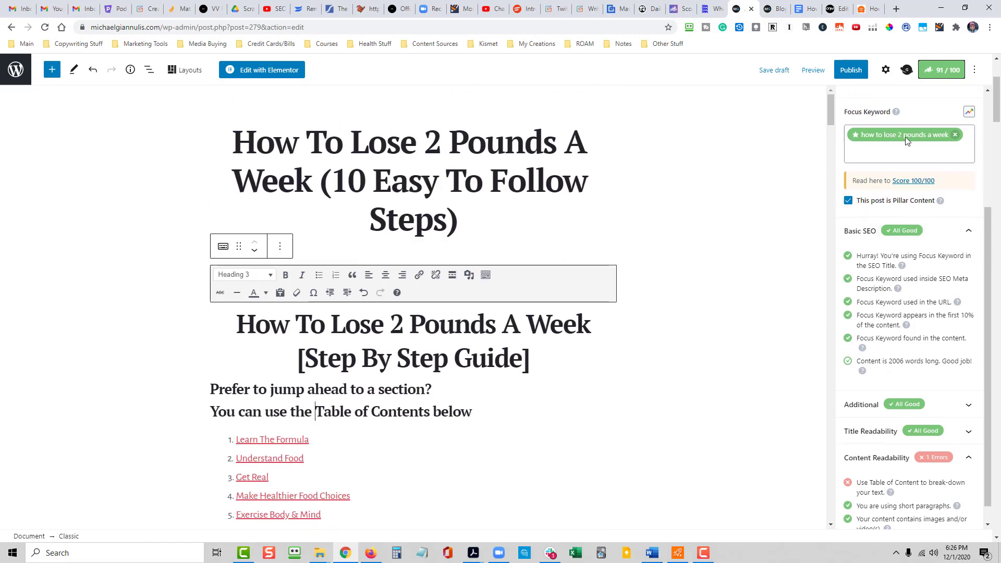
pyautogui.scroll(-2, 943, 220)
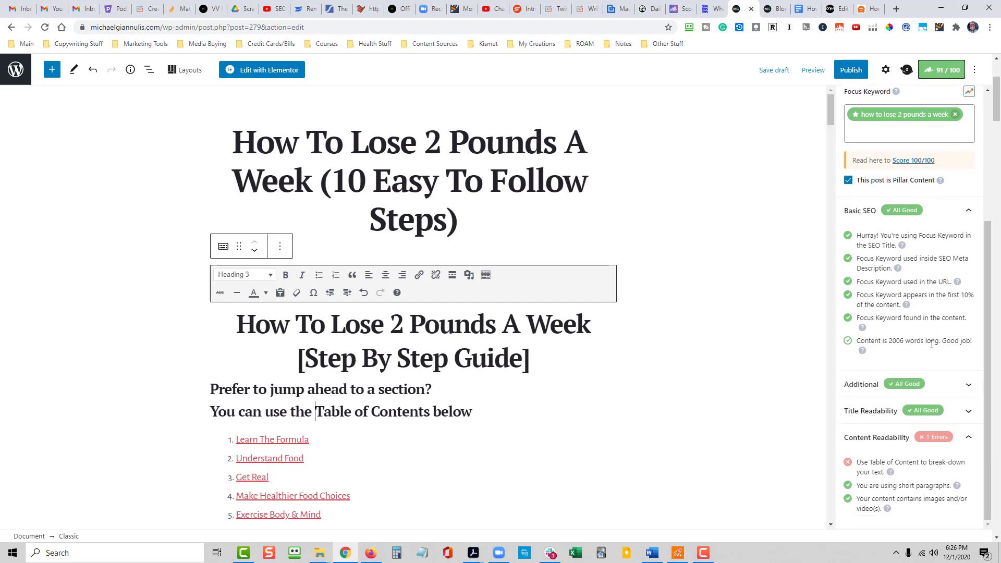
# - Collapse the Content Readability and Basic SEO checks and publish the post
pyautogui.click(970, 442)
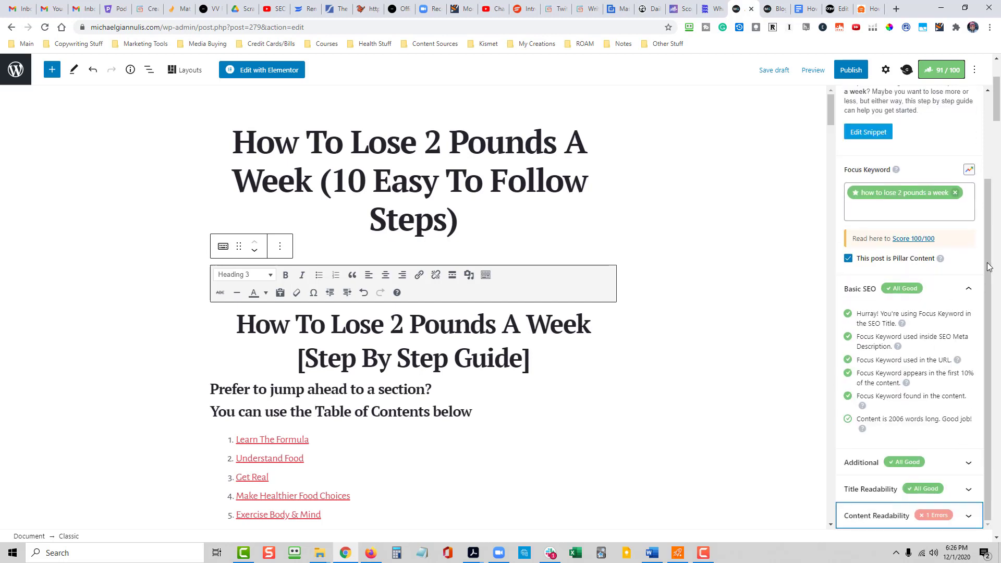
pyautogui.click(968, 289)
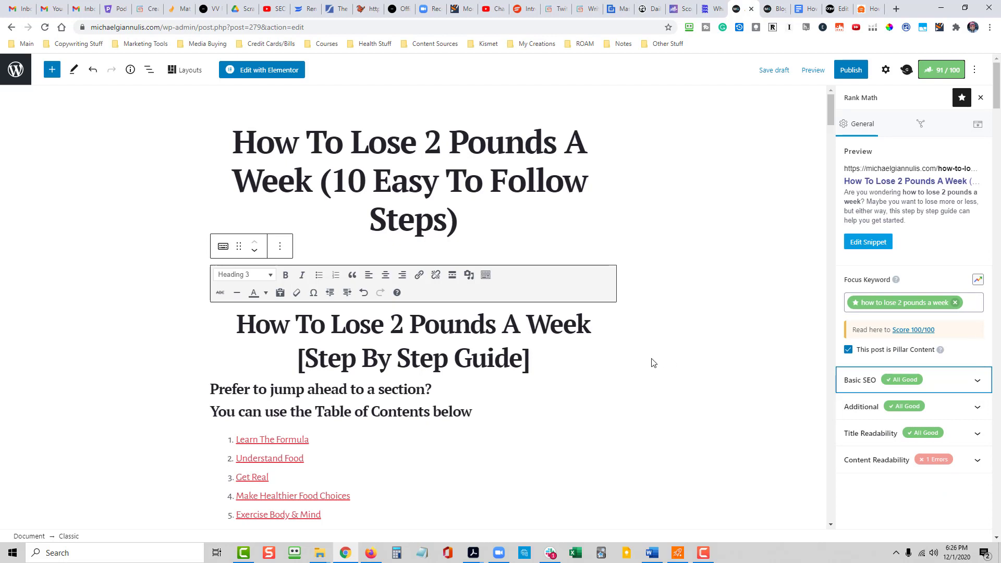
pyautogui.click(852, 71)
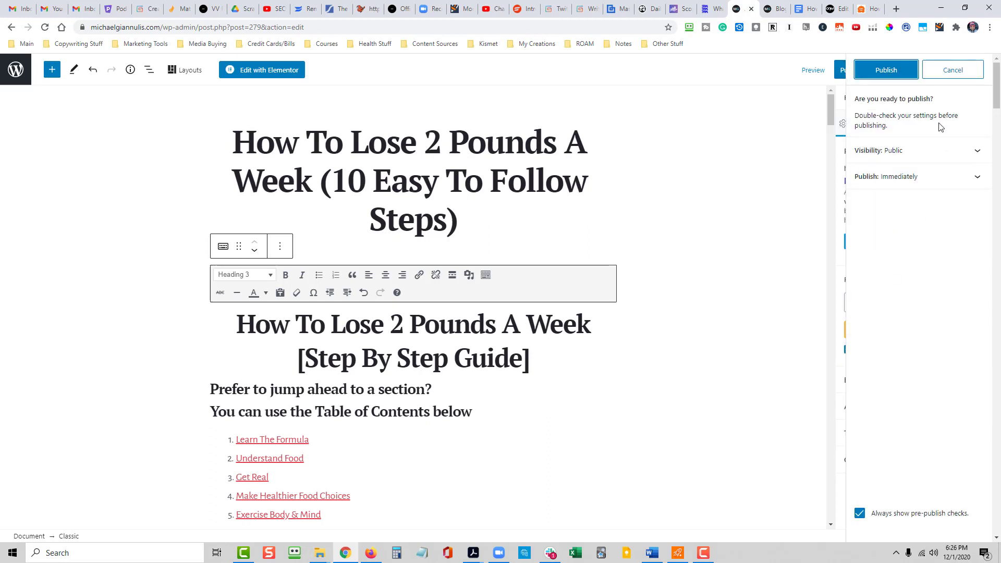
pyautogui.click(888, 72)
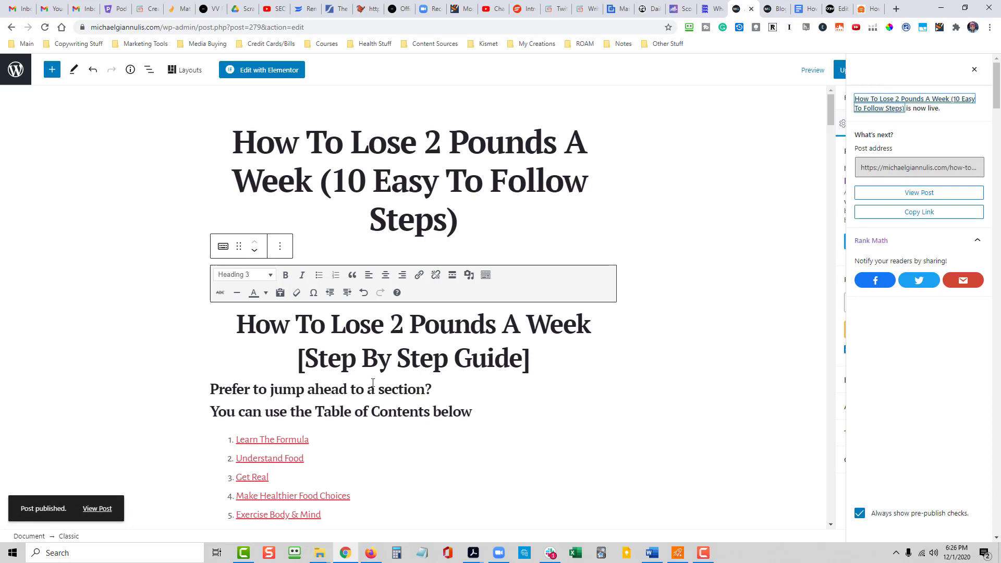
# - Copy the published post's link address and open the live post
pyautogui.rightClick(112, 511)
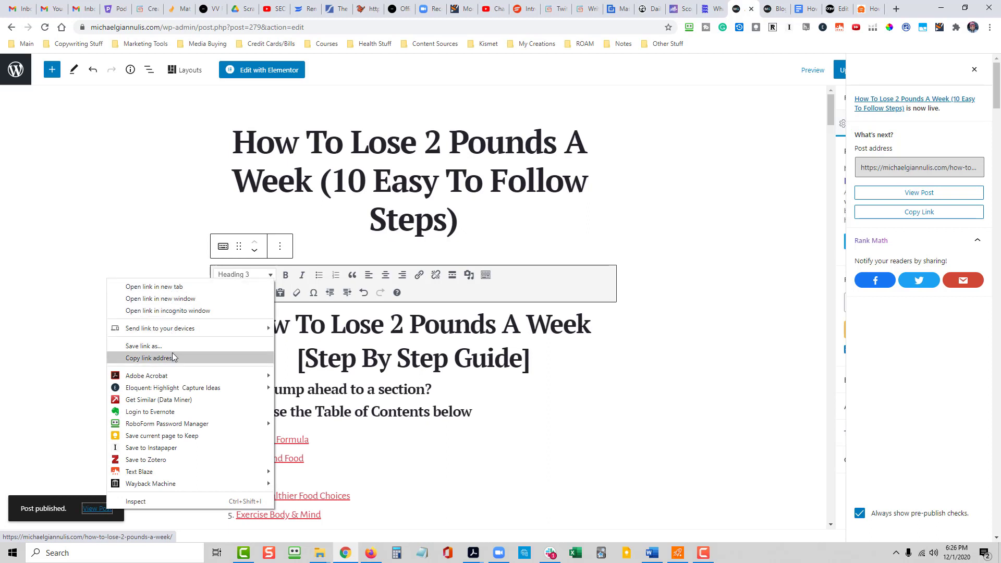
pyautogui.click(171, 358)
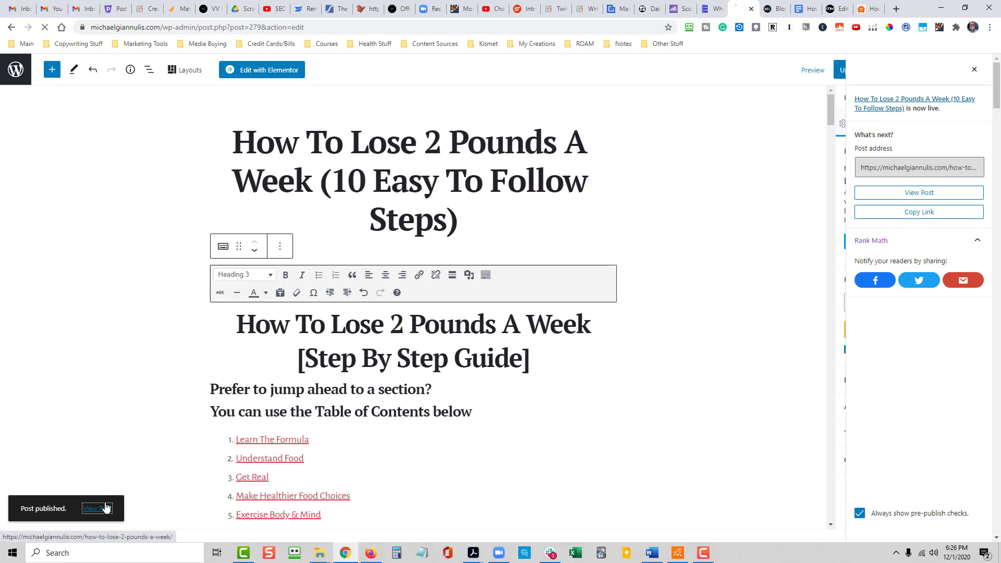
pyautogui.click(105, 508)
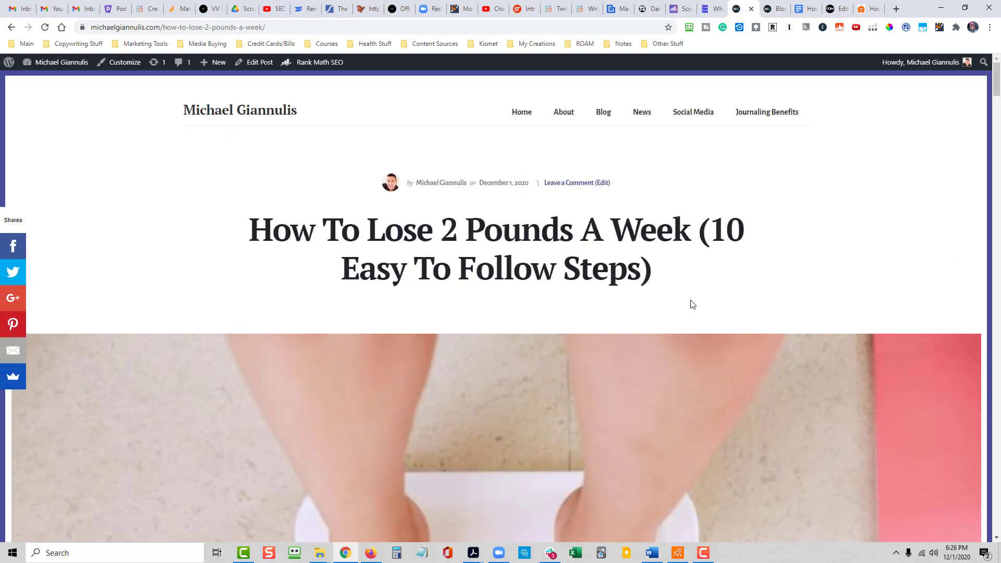
# - Review the top of the live post and test the "Learn The Formula" link in its table of contents
pyautogui.scroll(-7, 660, 291)
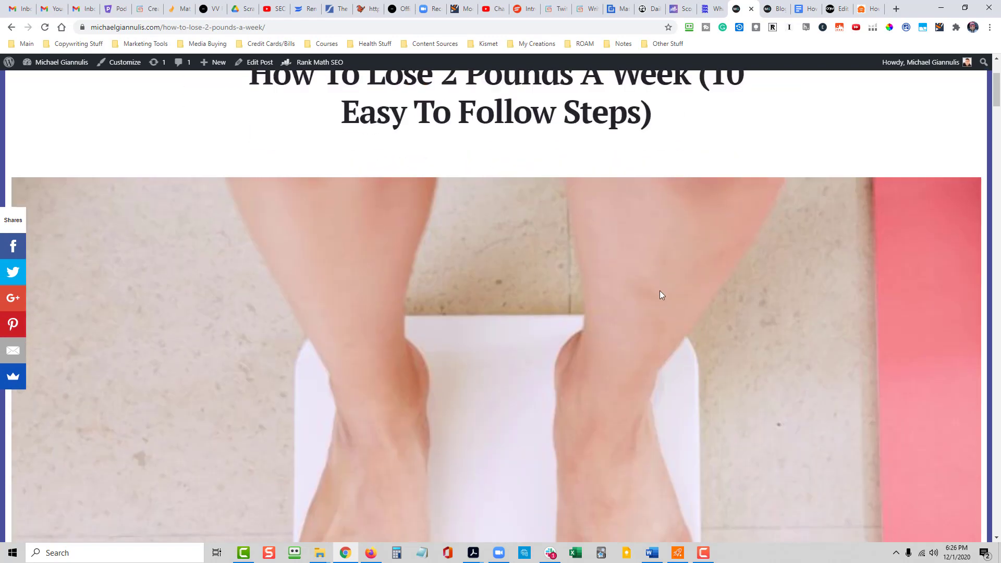
pyautogui.scroll(2, 632, 323)
pyautogui.scroll(-10, 372, 341)
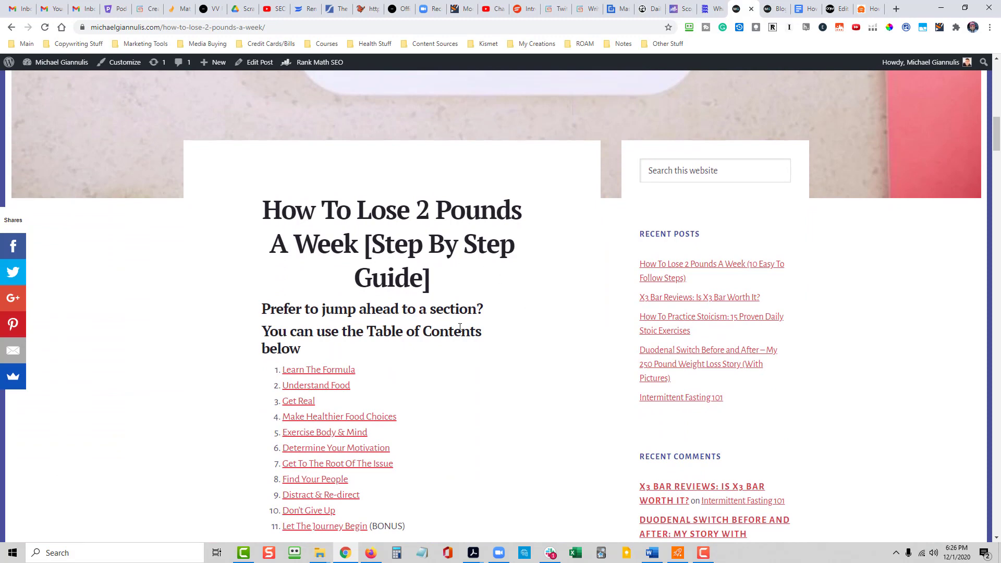
pyautogui.scroll(-2, 344, 357)
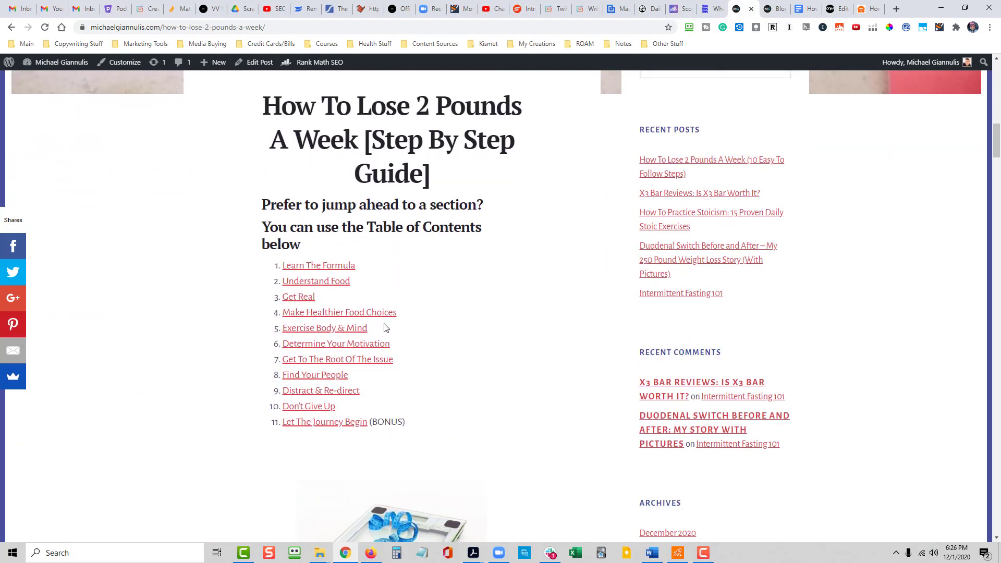
pyautogui.click(347, 265)
pyautogui.scroll(1, 419, 338)
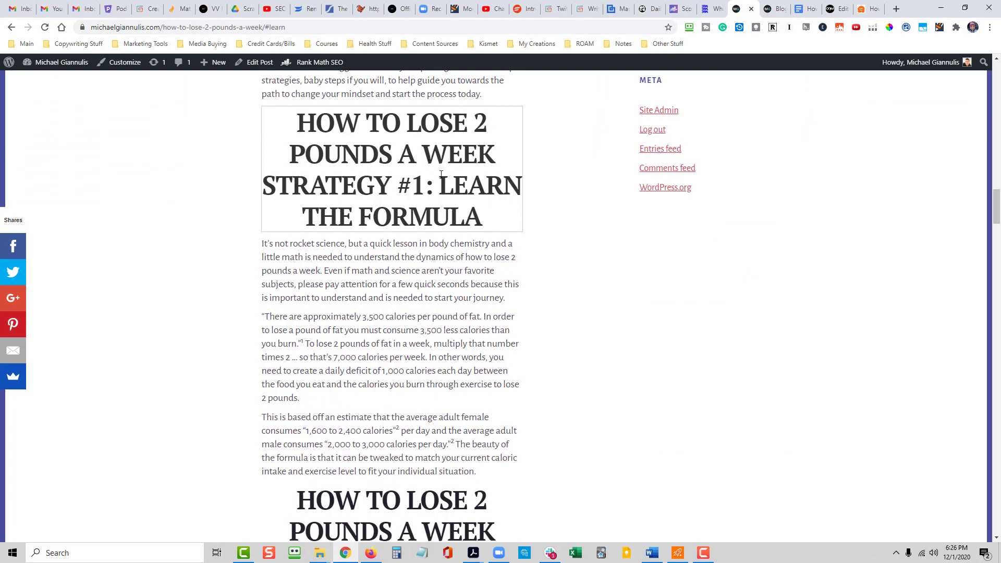
pyautogui.scroll(15, 441, 174)
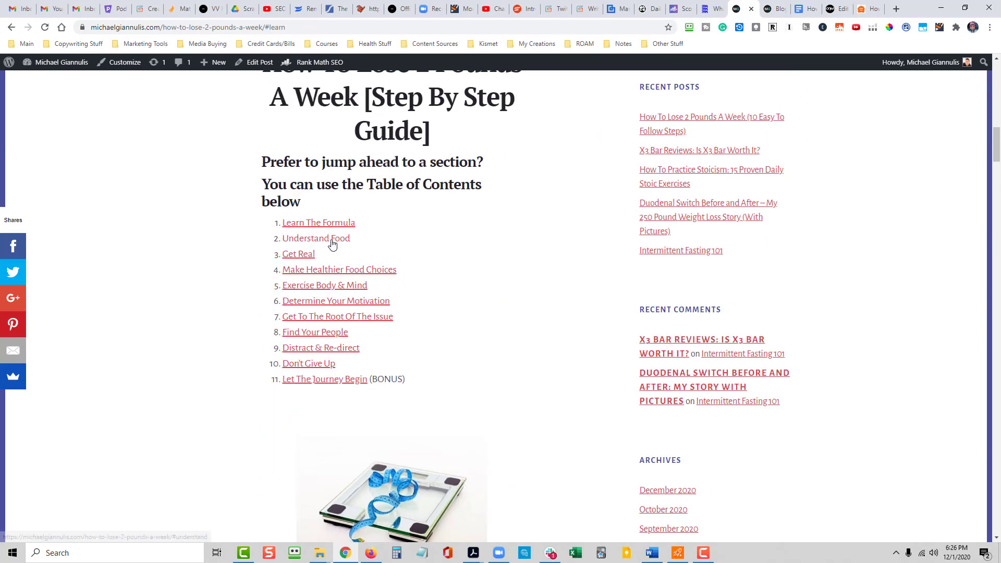
# - Test the "Understand Food" and "Get Real" table of contents links, returning to the list after each
pyautogui.click(332, 244)
pyautogui.scroll(15, 357, 306)
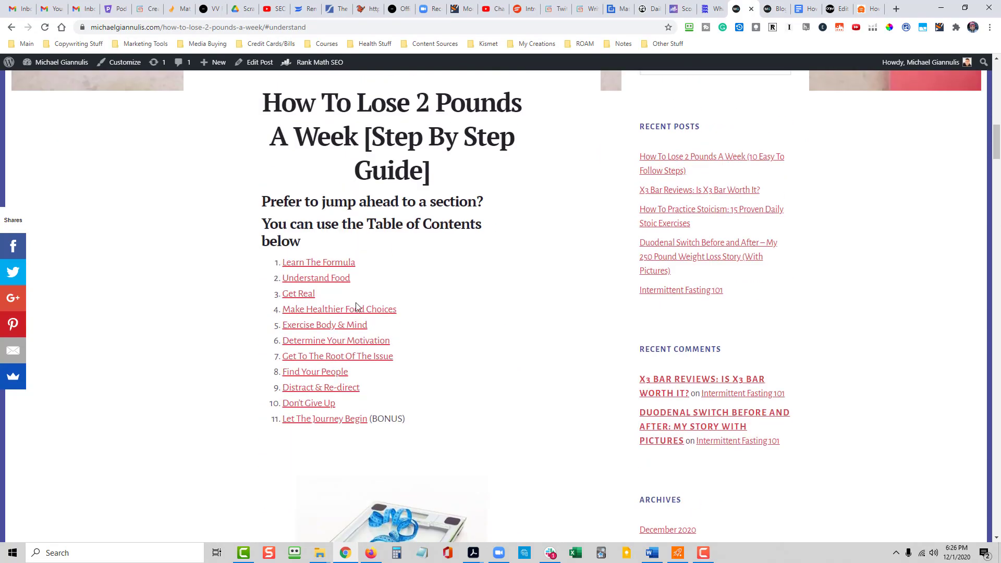
pyautogui.click(302, 295)
pyautogui.scroll(15, 305, 297)
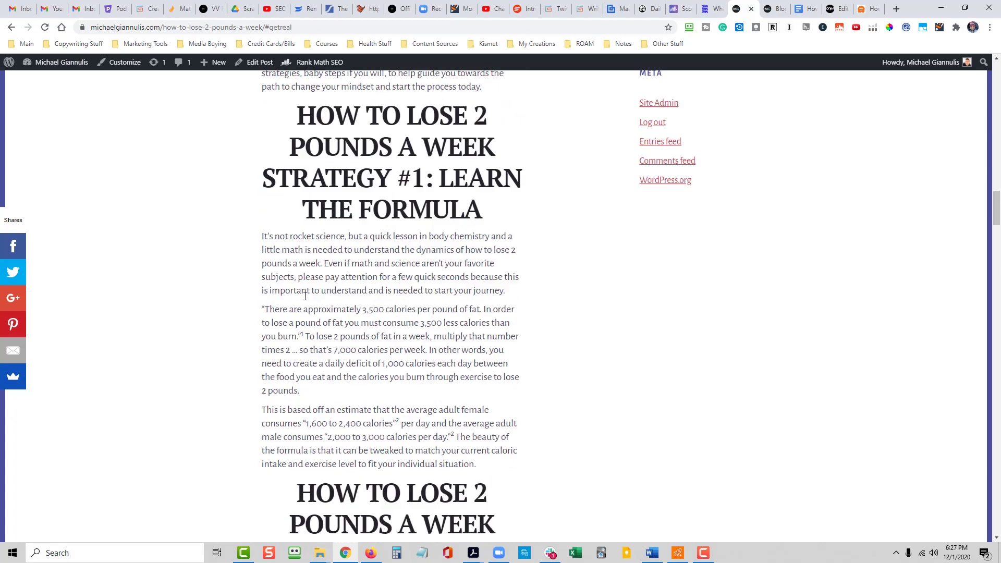
pyautogui.scroll(8, 305, 298)
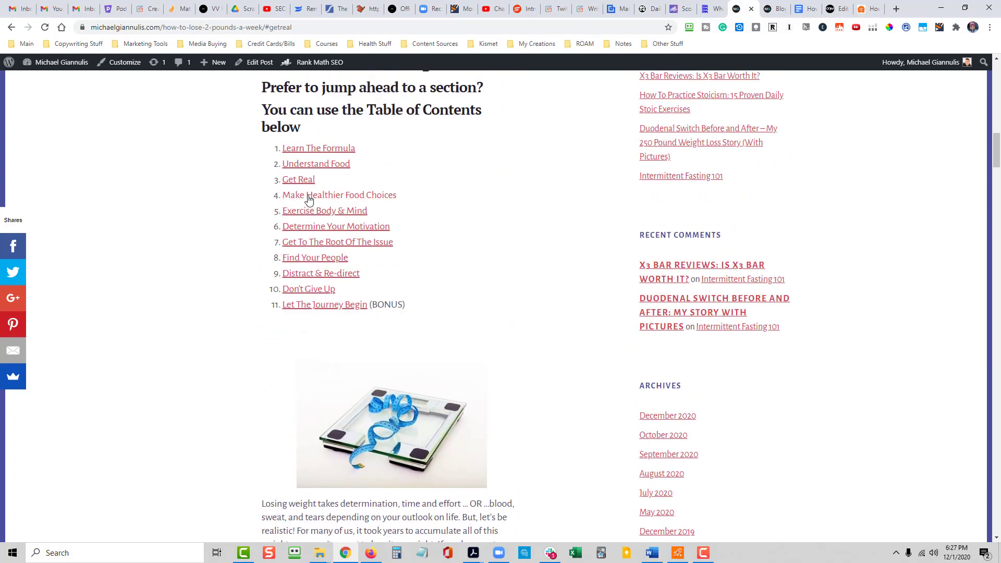
# - Test the "Make Healthier Food Choices" and "Exercise Body & Mind" links in the table of contents
pyautogui.click(309, 196)
pyautogui.scroll(10, 313, 209)
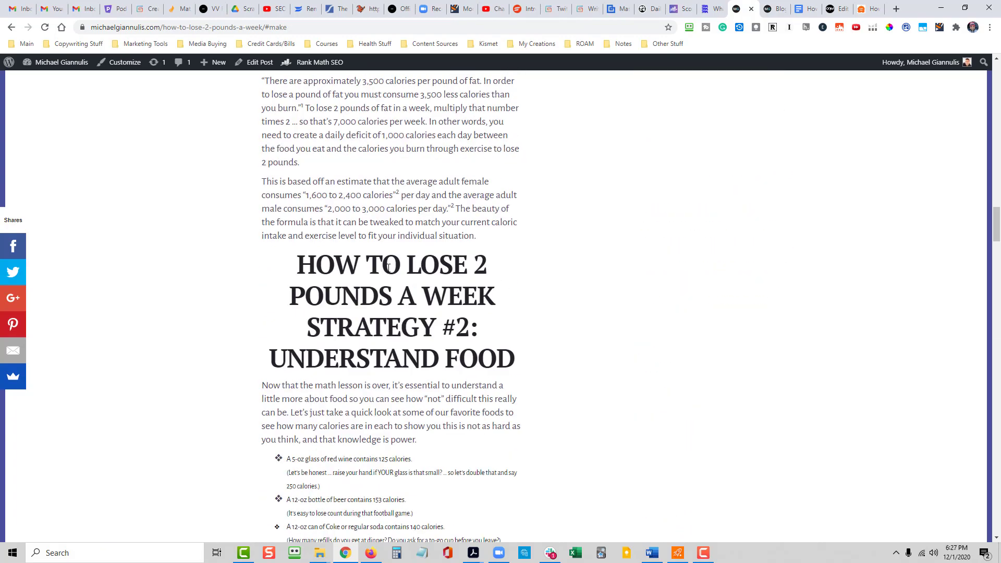
pyautogui.scroll(20, 388, 268)
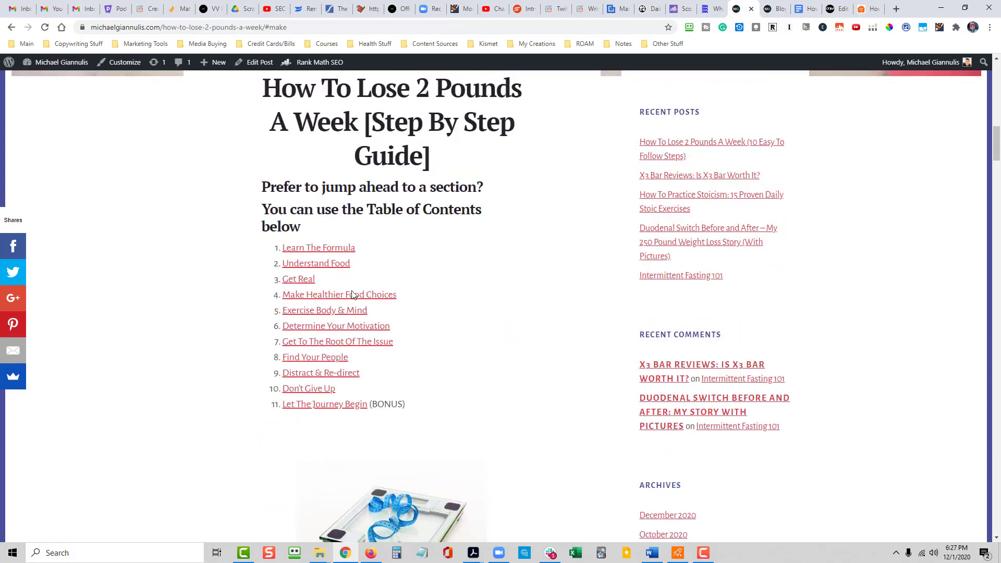
pyautogui.click(330, 311)
pyautogui.scroll(20, 328, 320)
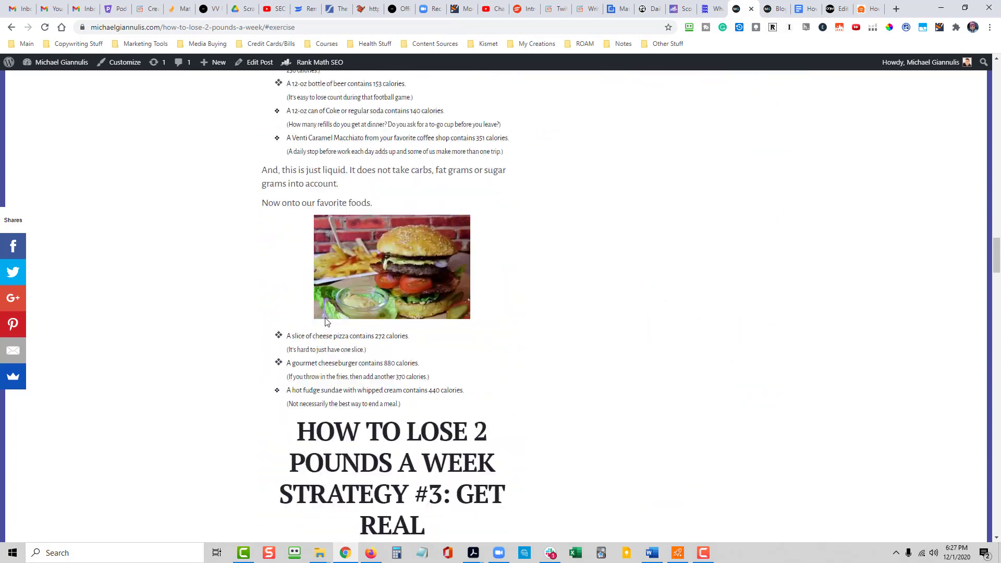
pyautogui.scroll(20, 326, 322)
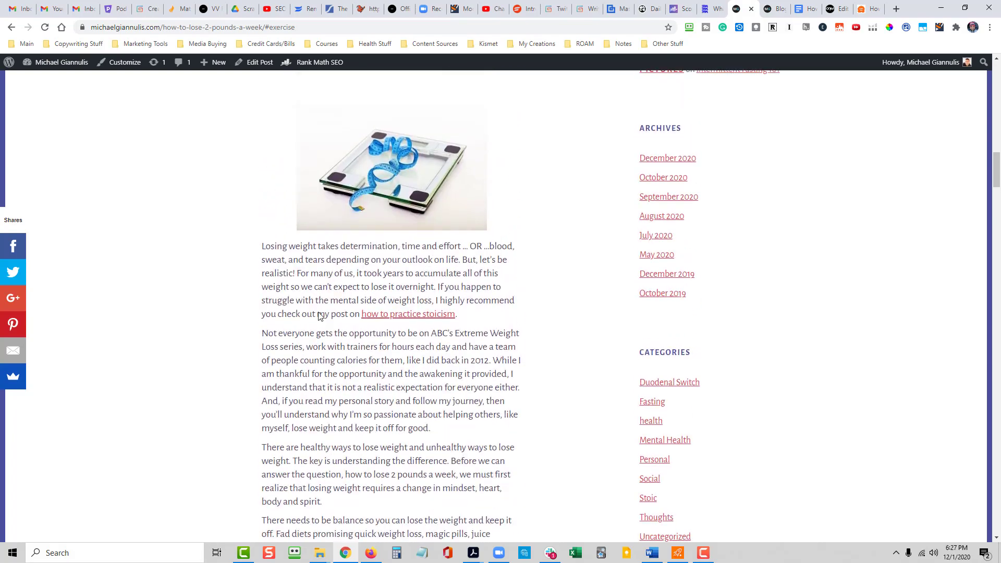
# - Test the "Determine Your Motivation" and "Get To The Root Of The Issue" links in the table of contents
pyautogui.click(315, 345)
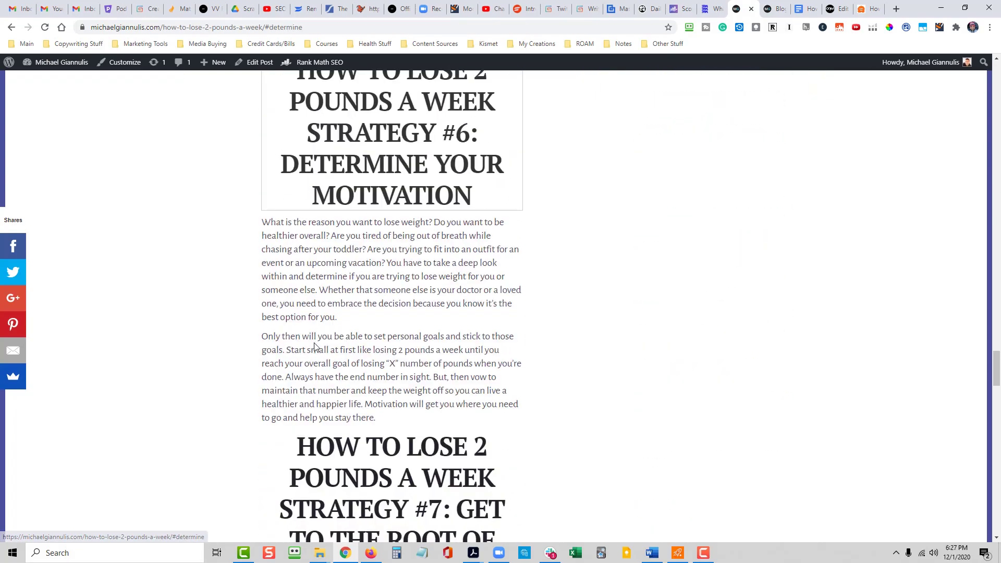
pyautogui.scroll(8, 370, 271)
pyautogui.scroll(20, 370, 271)
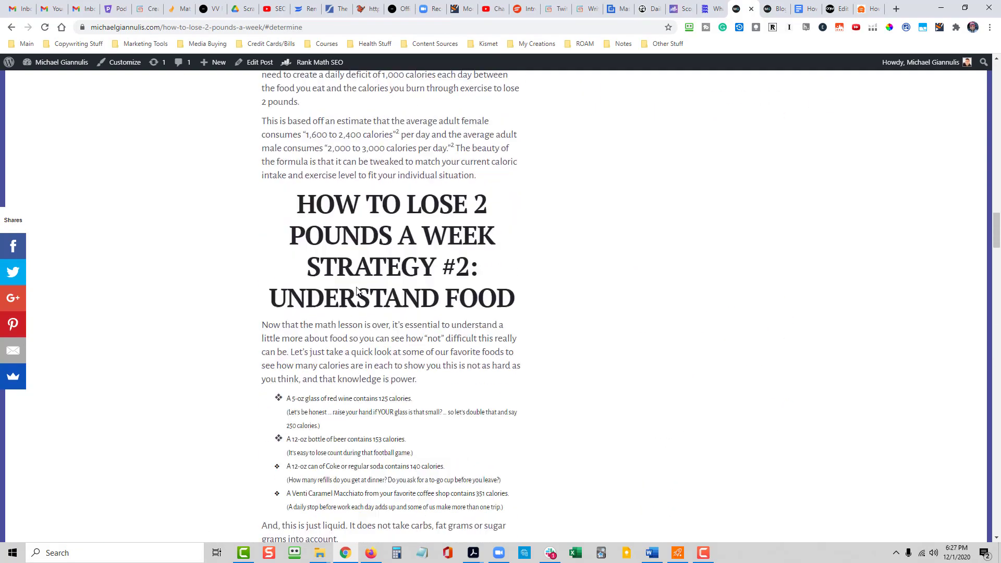
pyautogui.scroll(15, 357, 287)
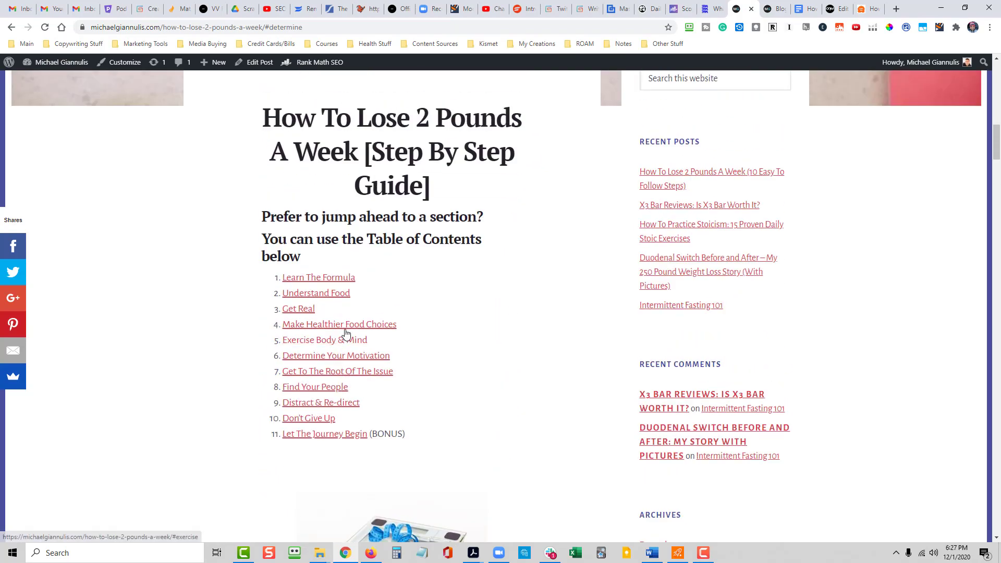
pyautogui.click(306, 374)
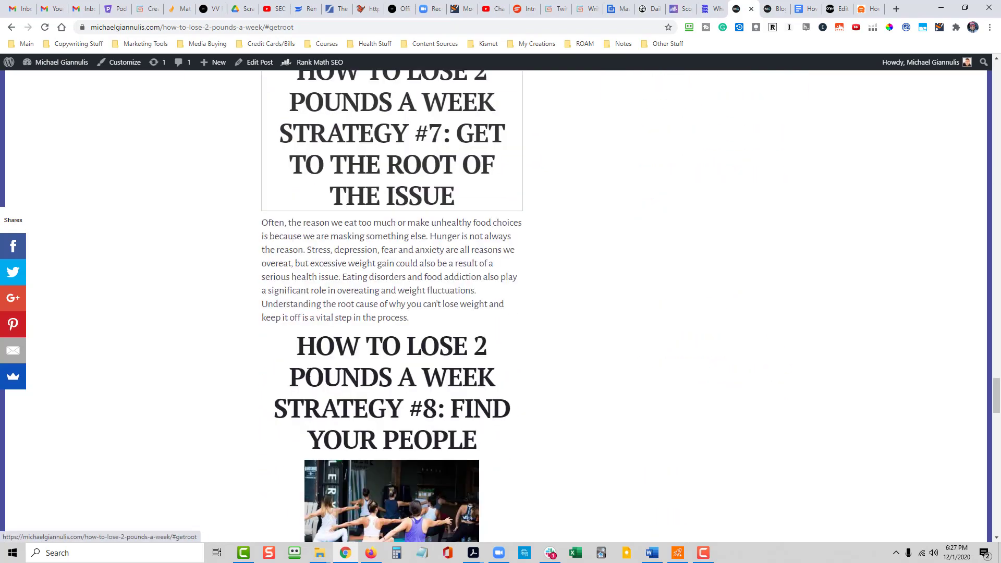
pyautogui.scroll(10, 429, 333)
pyautogui.scroll(15, 429, 333)
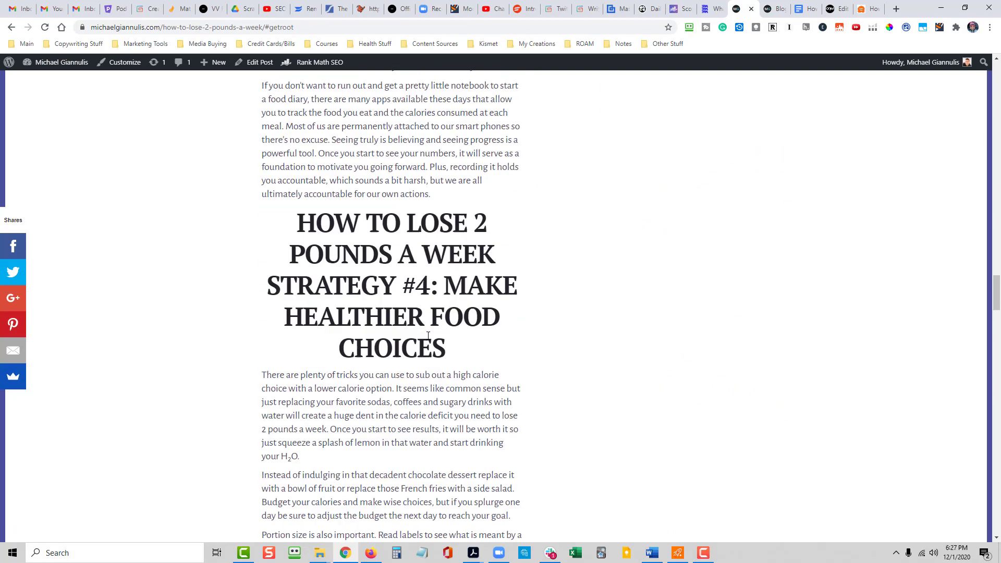
pyautogui.scroll(15, 389, 364)
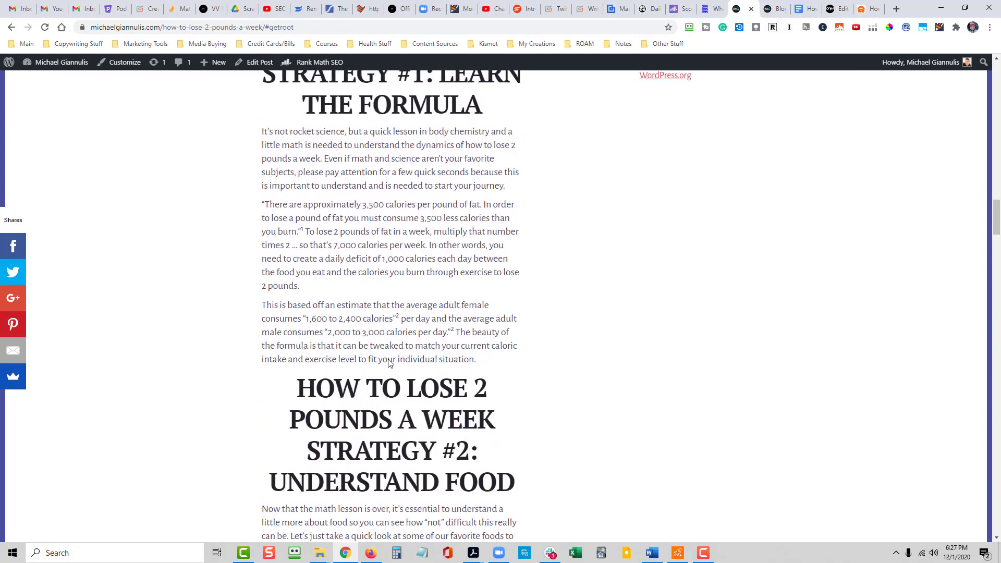
pyautogui.scroll(6, 383, 371)
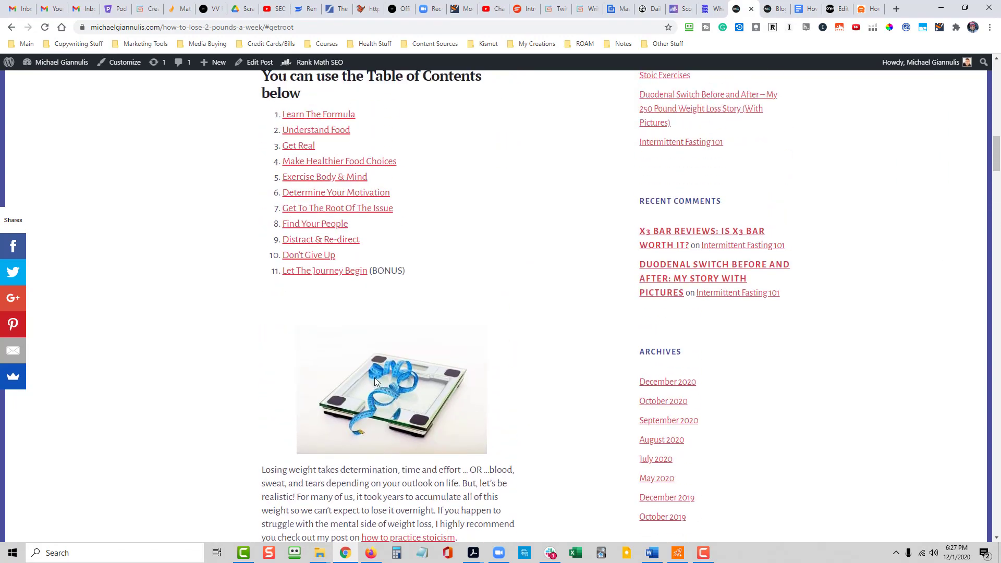
# - Test the "Find Your People" and "Don't Give Up" links in the table of contents
pyautogui.click(312, 271)
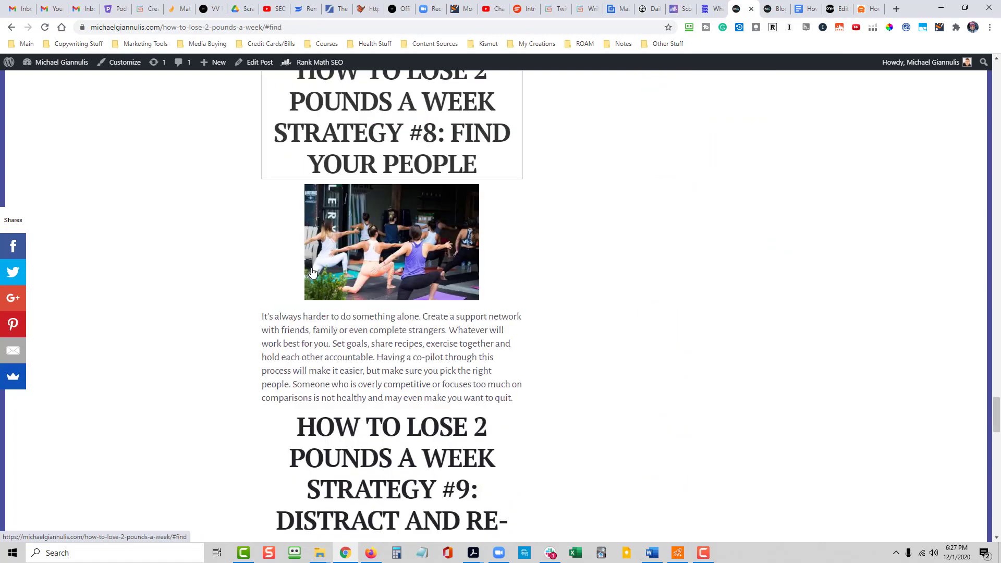
pyautogui.scroll(15, 558, 299)
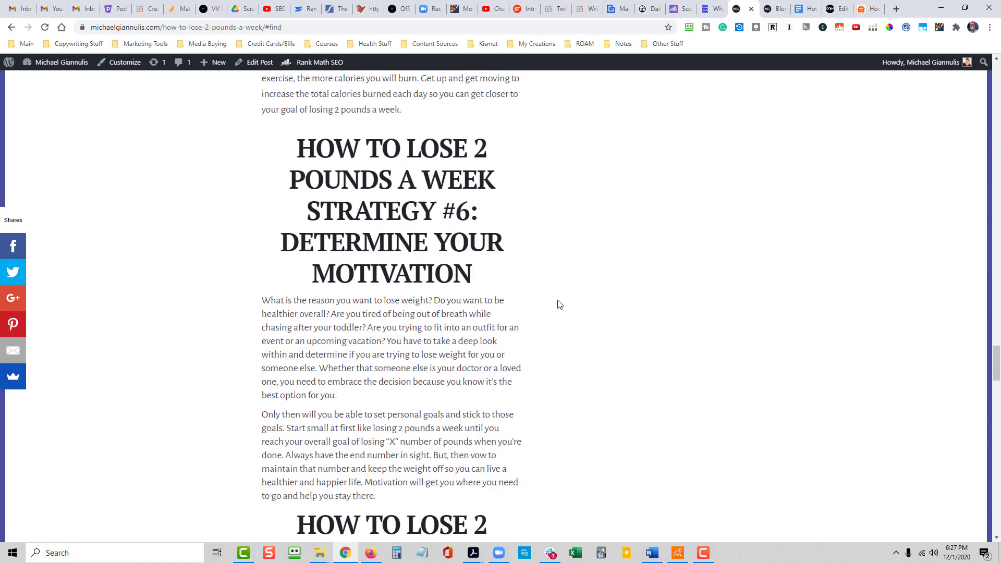
pyautogui.scroll(12, 556, 309)
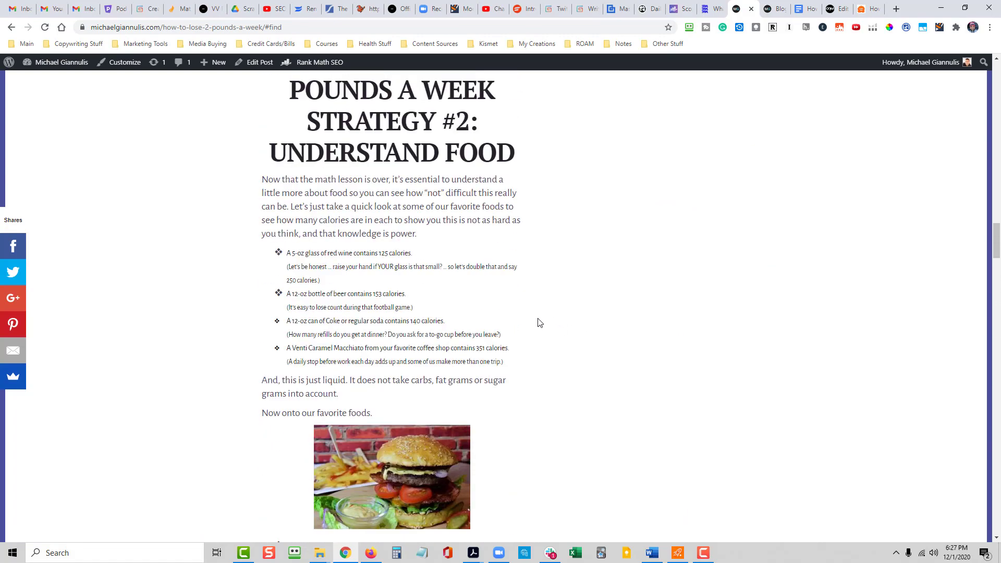
pyautogui.scroll(10, 506, 321)
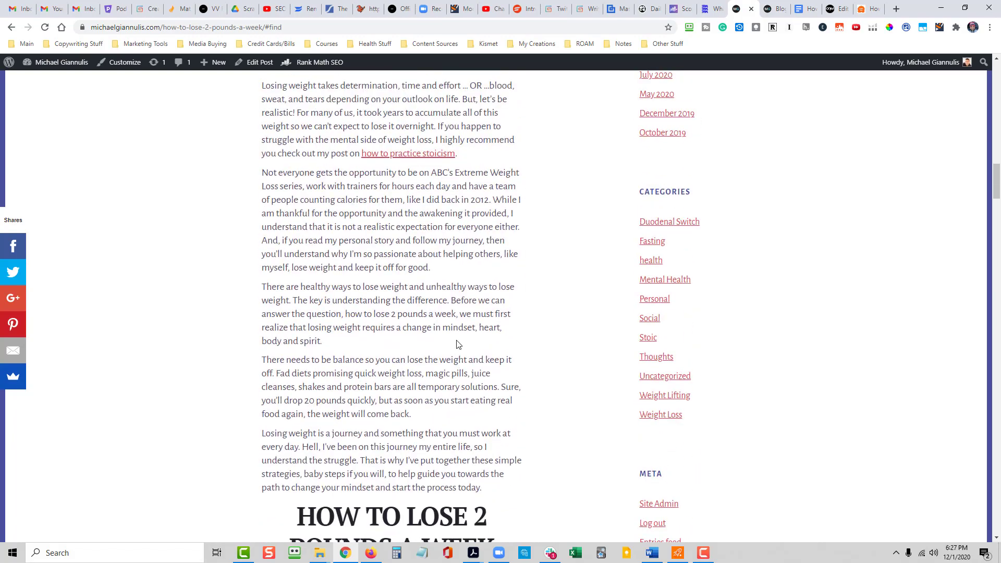
pyautogui.click(308, 183)
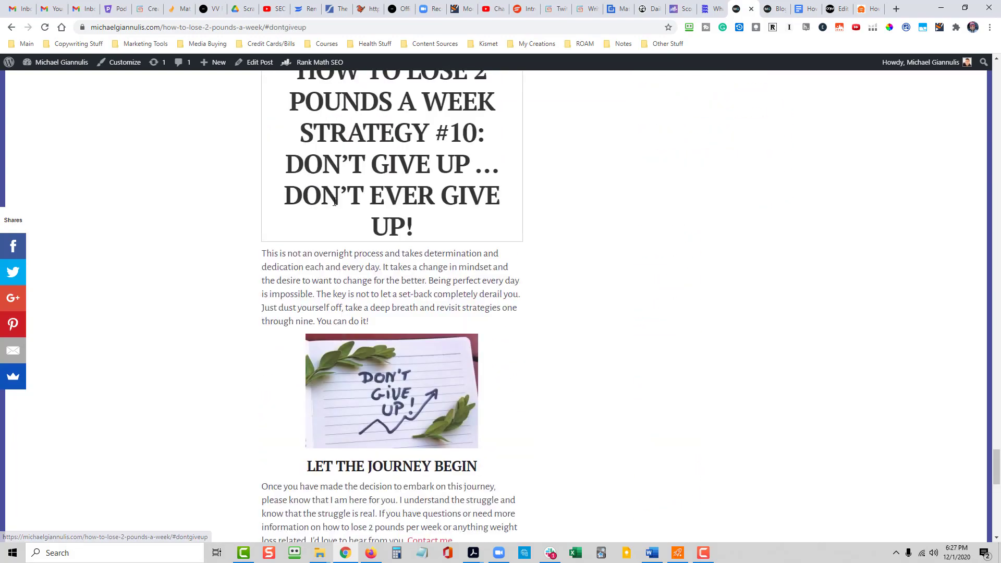
# - Return to the table of contents and test the "Don't Give Up" link again
pyautogui.scroll(8, 551, 319)
pyautogui.scroll(12, 551, 320)
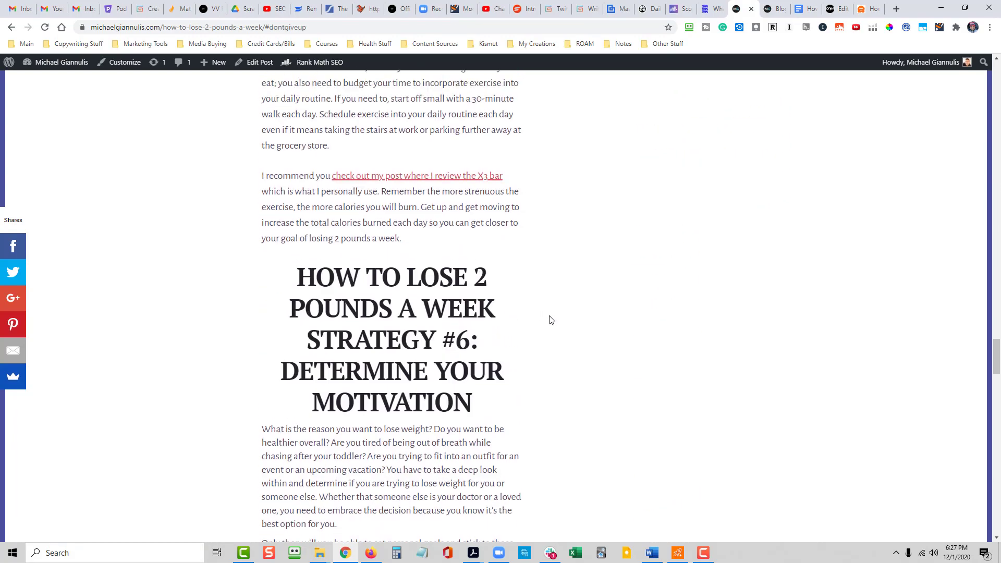
pyautogui.scroll(12, 549, 323)
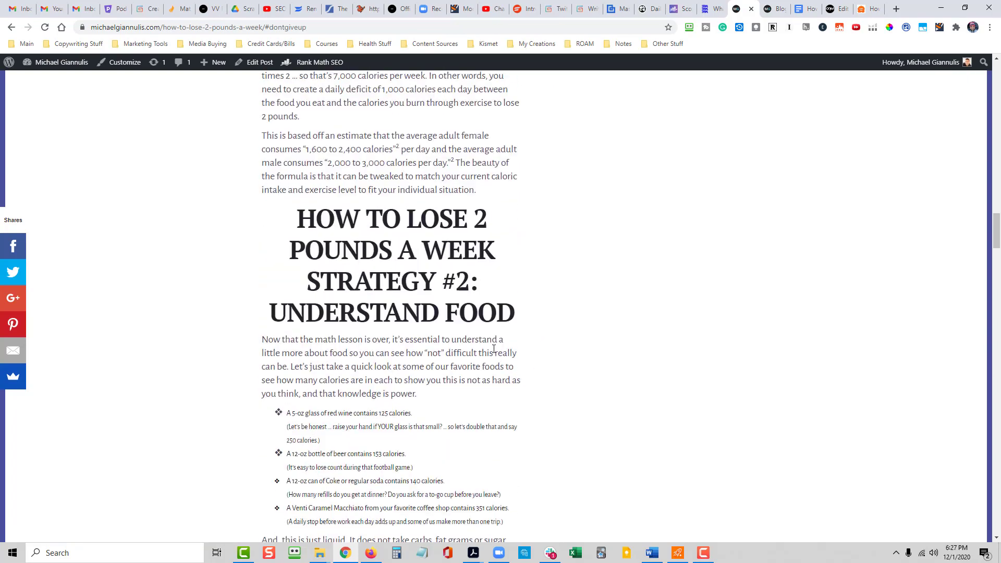
pyautogui.scroll(12, 417, 358)
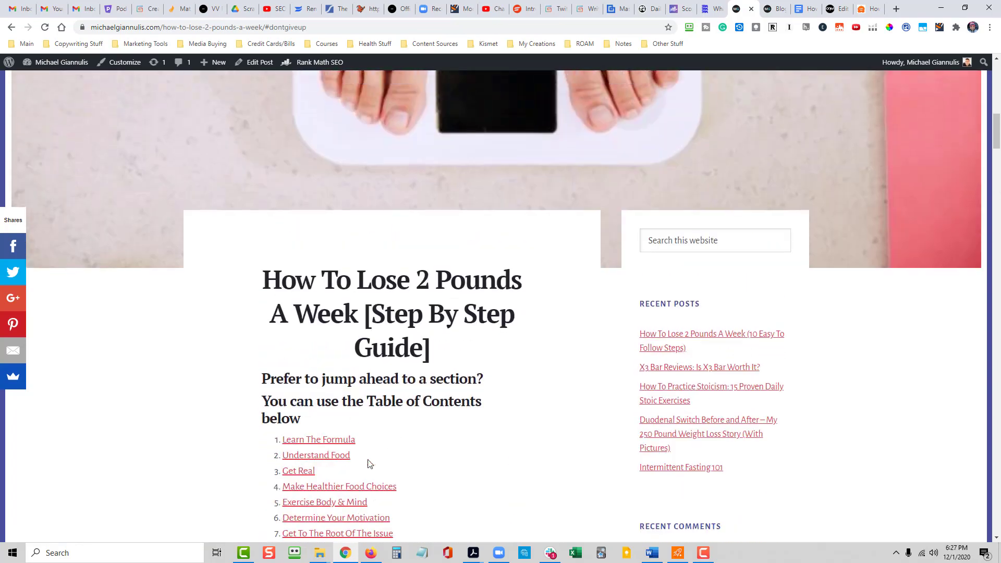
pyautogui.scroll(-5, 518, 384)
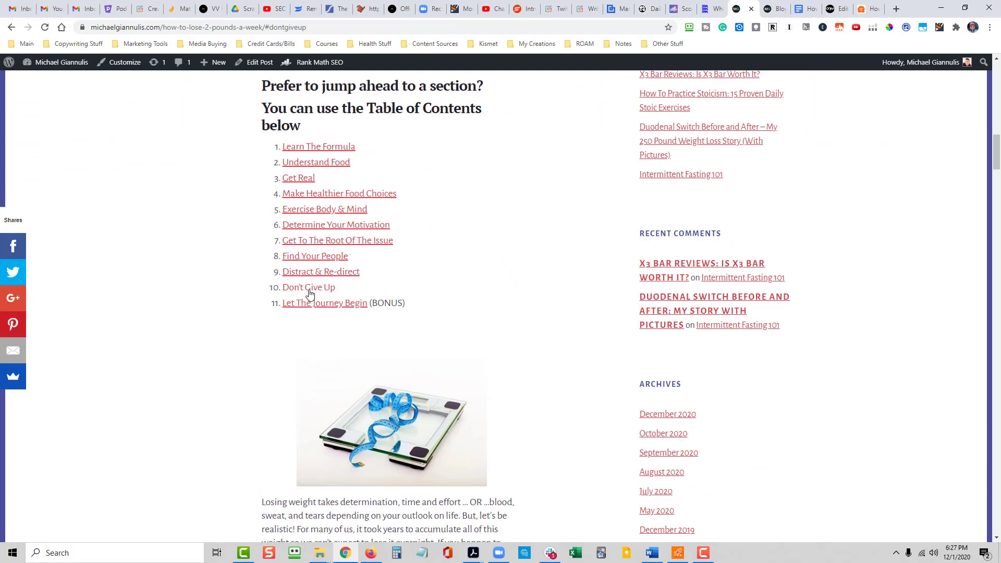
pyautogui.click(309, 289)
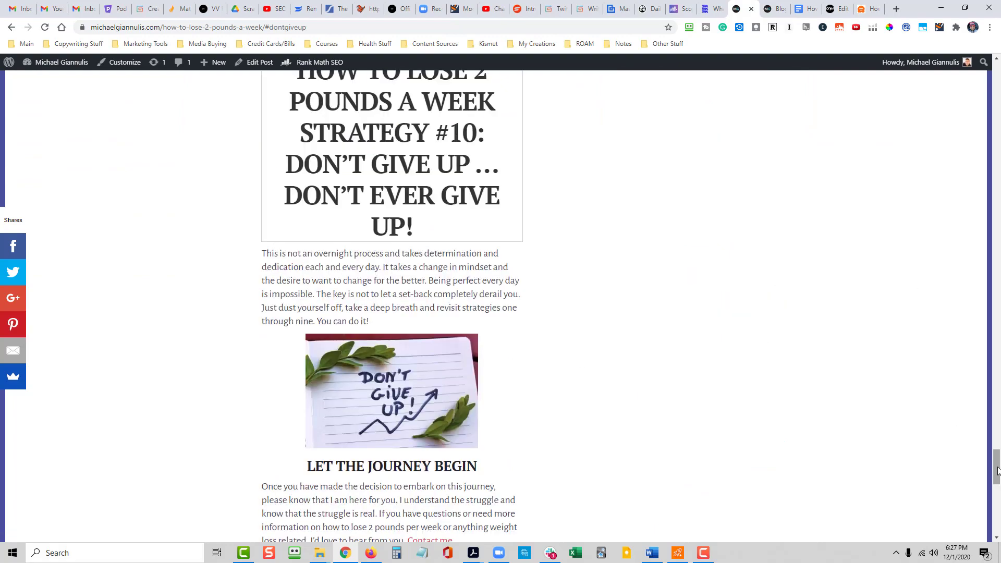
# - Test the "Let The Journey Begin" link in the table of contents and check the closing section, references, category and tags
pyautogui.moveTo(996, 461); pyautogui.dragTo(972, 51)
pyautogui.scroll(-8, 418, 365)
pyautogui.scroll(-10, 480, 348)
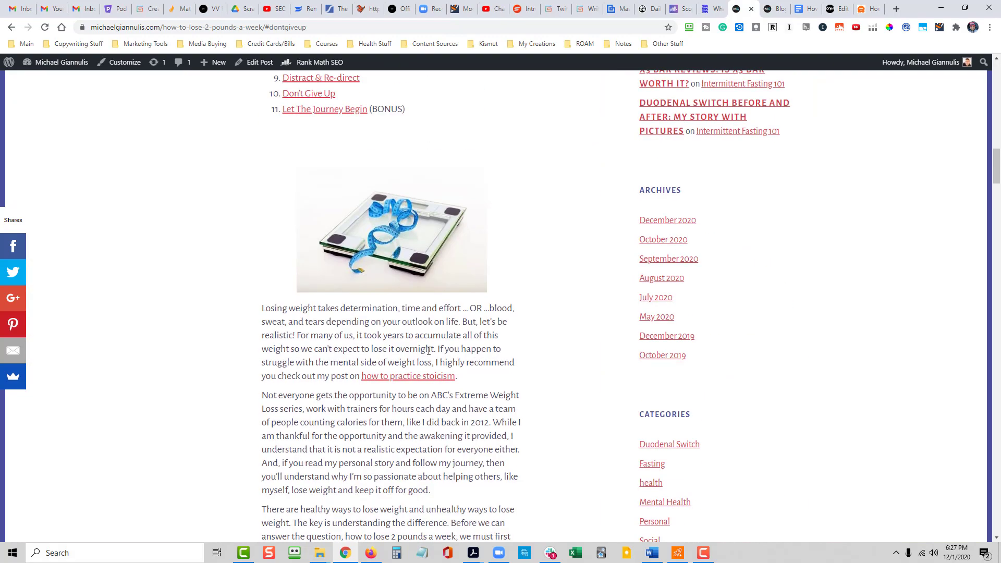
pyautogui.scroll(3, 353, 343)
pyautogui.click(313, 266)
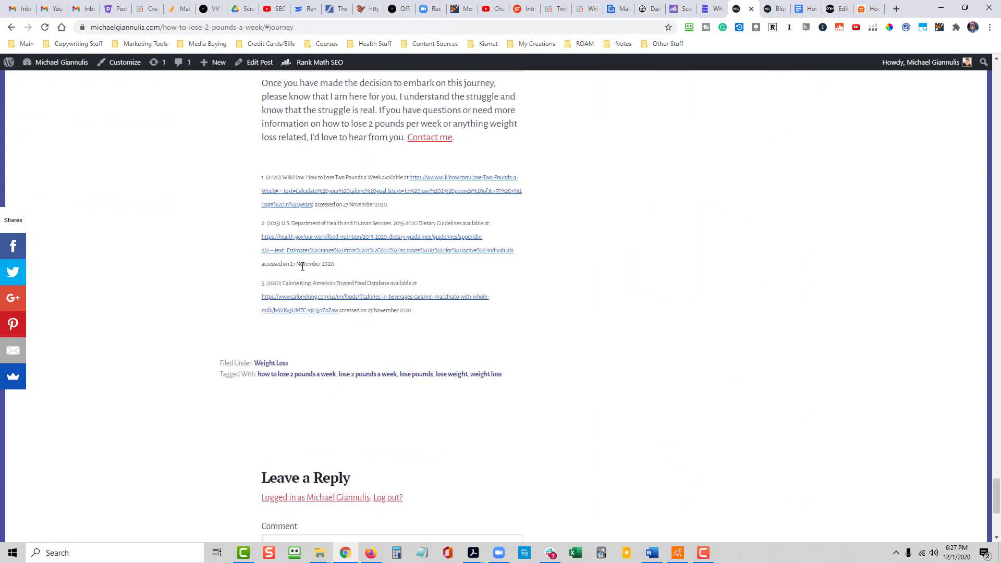
pyautogui.scroll(3, 490, 338)
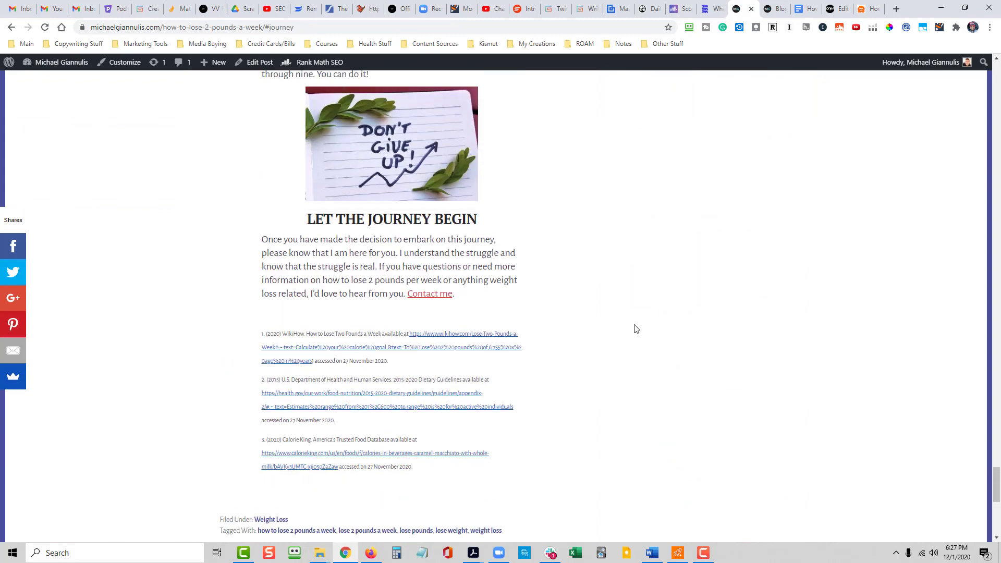
pyautogui.scroll(-2, 633, 331)
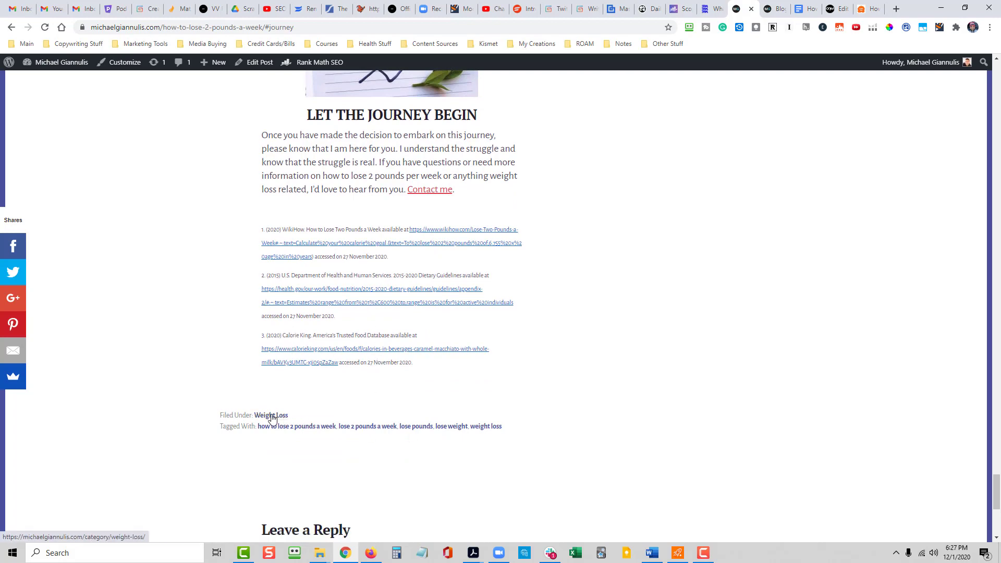
pyautogui.scroll(-3, 574, 362)
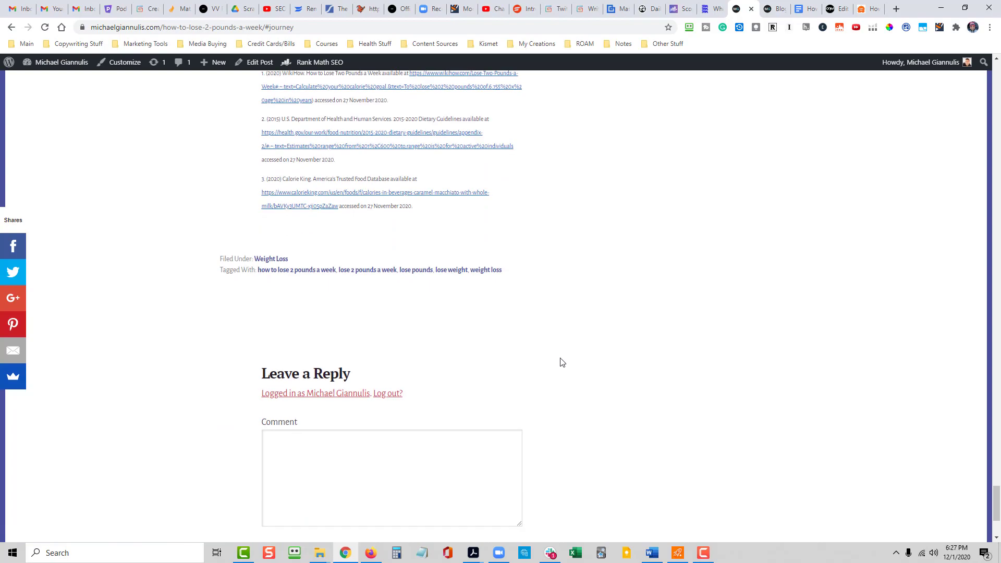
# - Go back to the start of the post and open the site's Blog page to view the new article there
pyautogui.scroll(20, 562, 362)
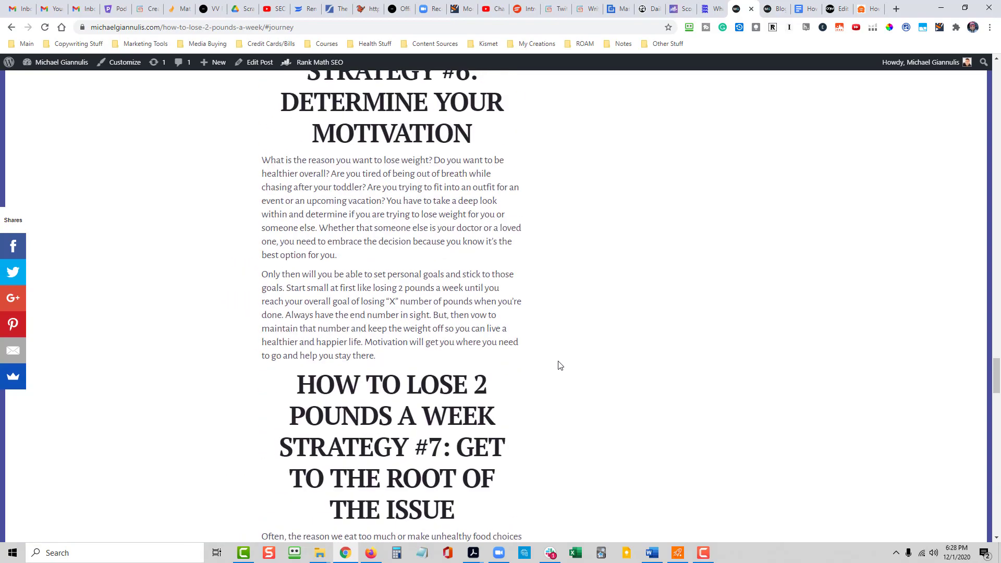
pyautogui.scroll(20, 560, 365)
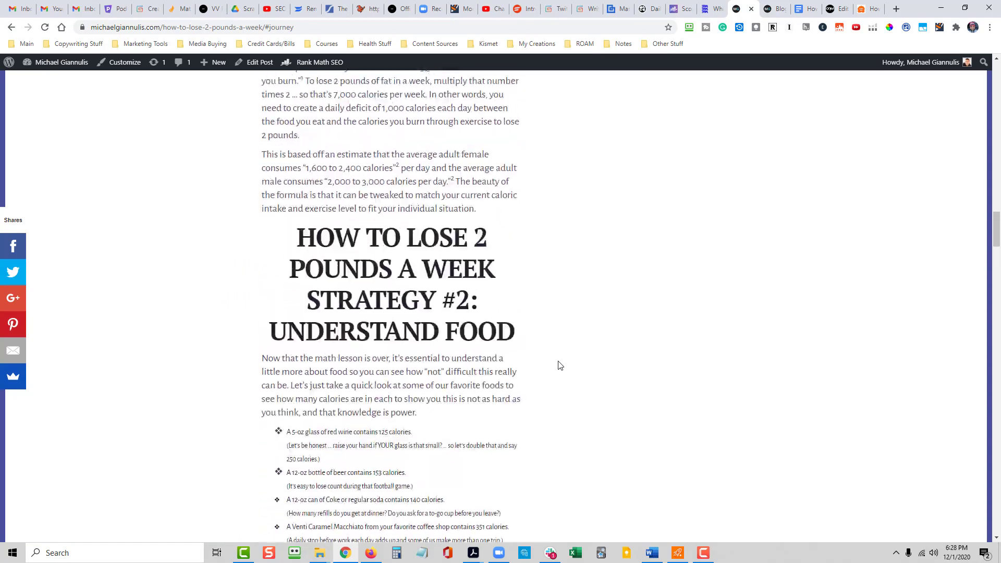
pyautogui.scroll(20, 559, 365)
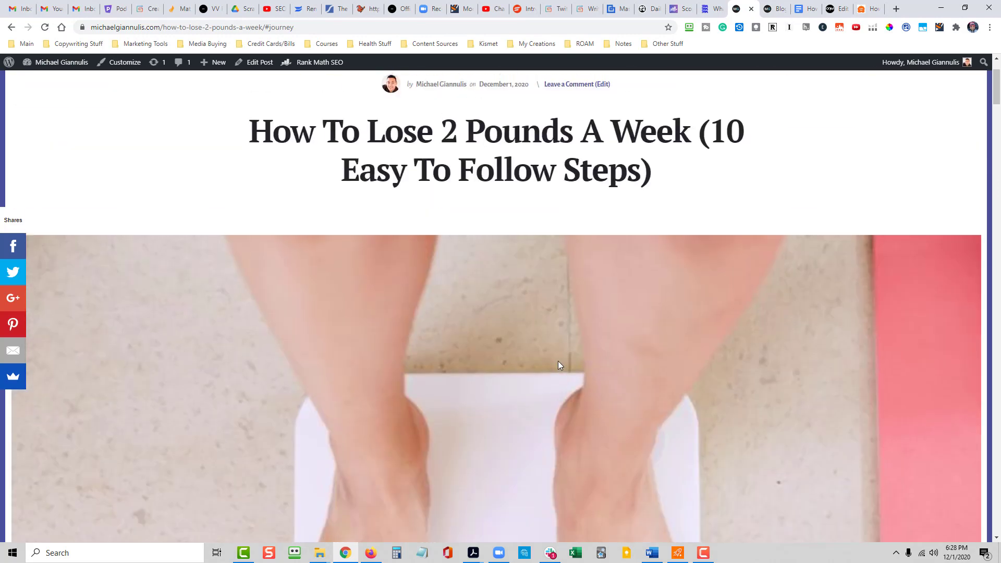
pyautogui.scroll(2, 559, 365)
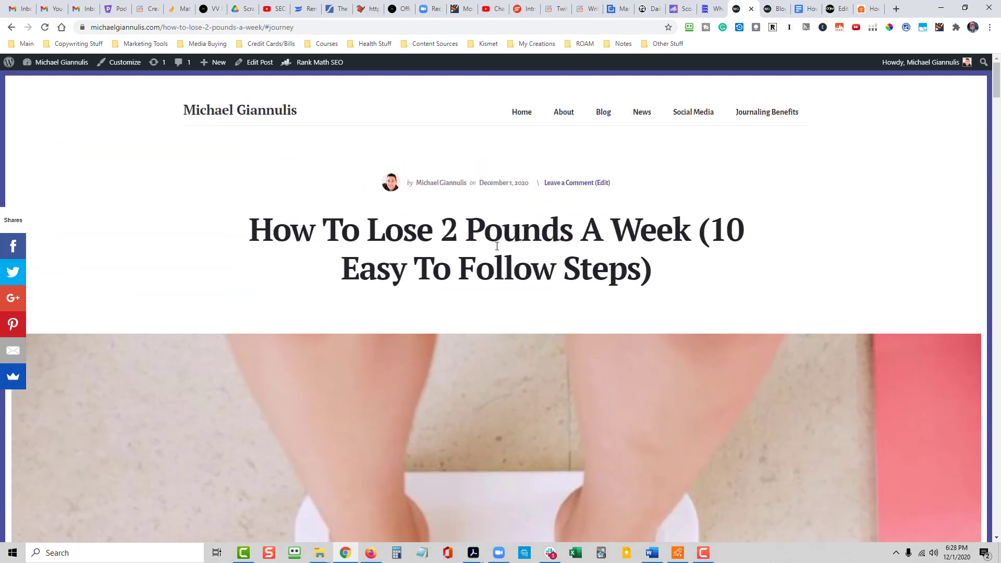
pyautogui.click(603, 117)
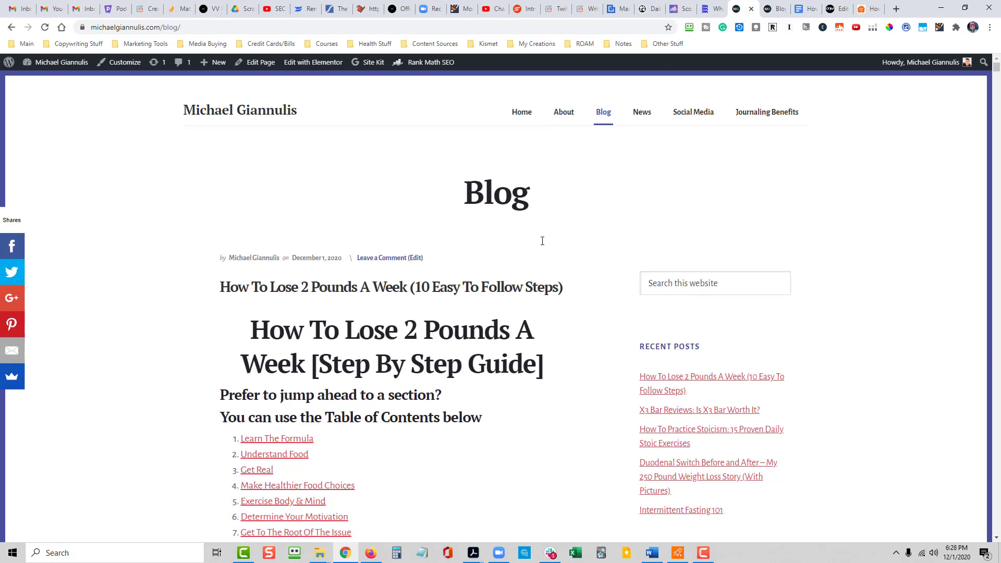
pyautogui.scroll(-3, 482, 315)
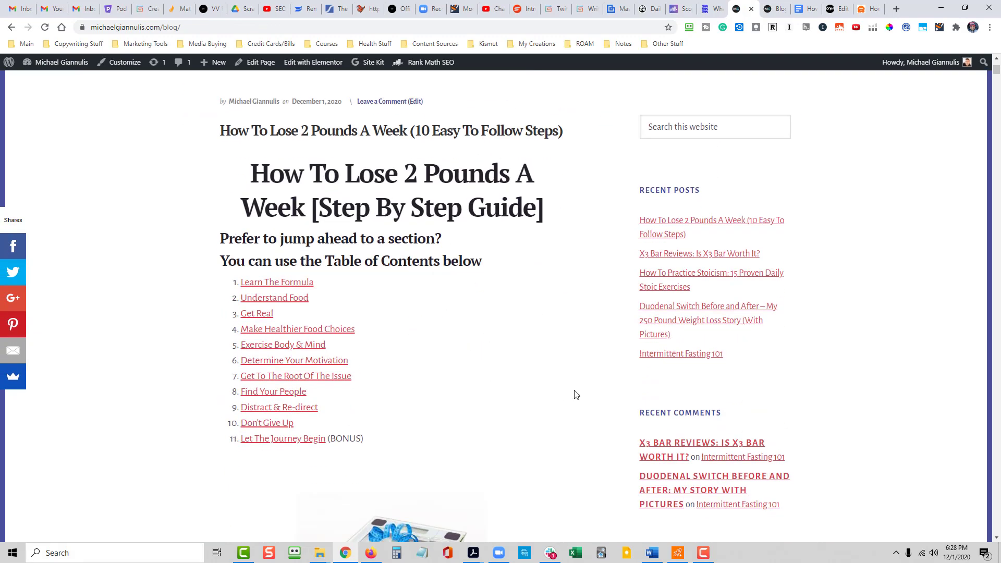
# - Open the recent post "Intermittent Fasting 101", look through its content, and open it for editing
pyautogui.click(682, 355)
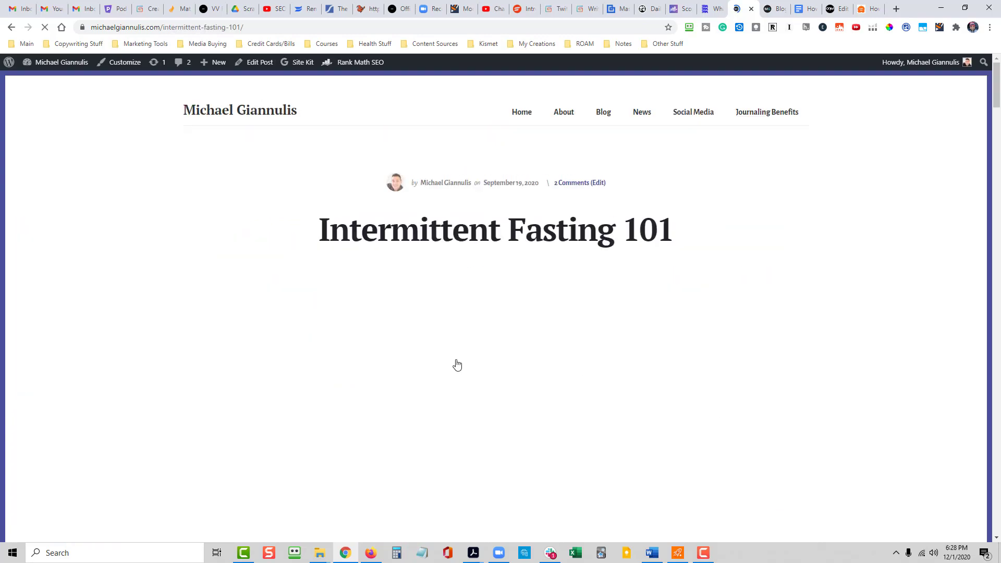
pyautogui.scroll(-15, 457, 365)
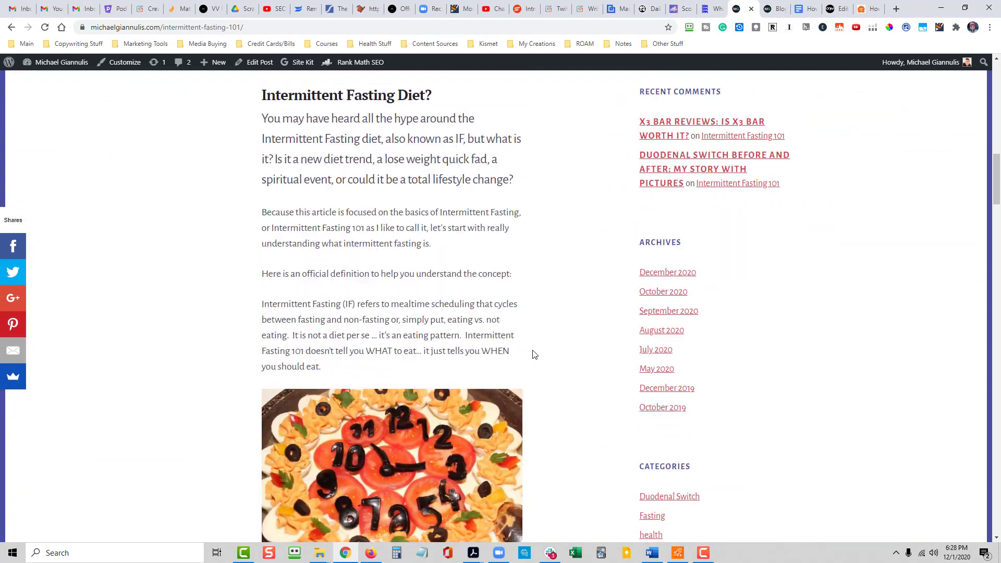
pyautogui.scroll(-14, 563, 338)
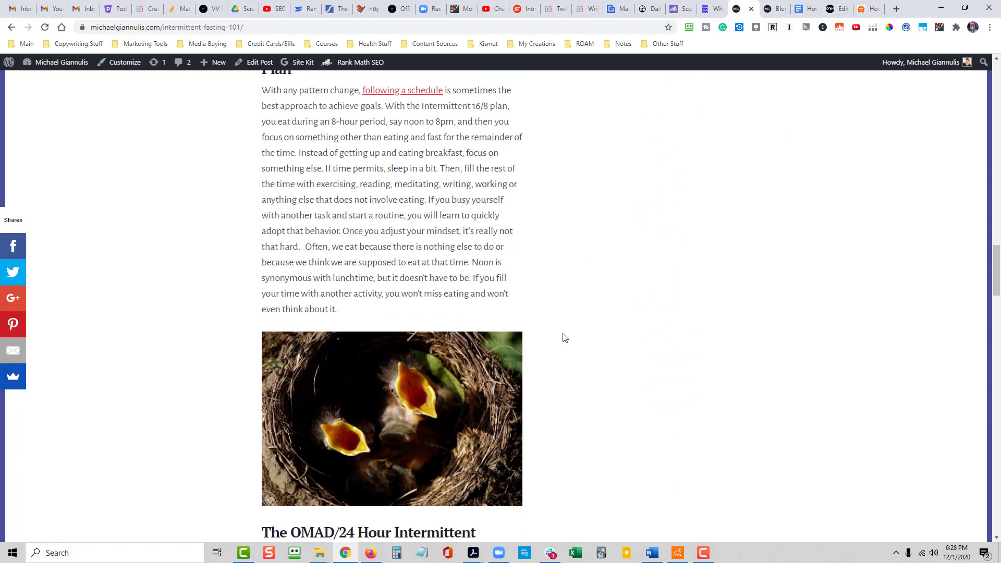
pyautogui.scroll(7, 563, 338)
pyautogui.scroll(13, 563, 337)
pyautogui.scroll(-9, 561, 358)
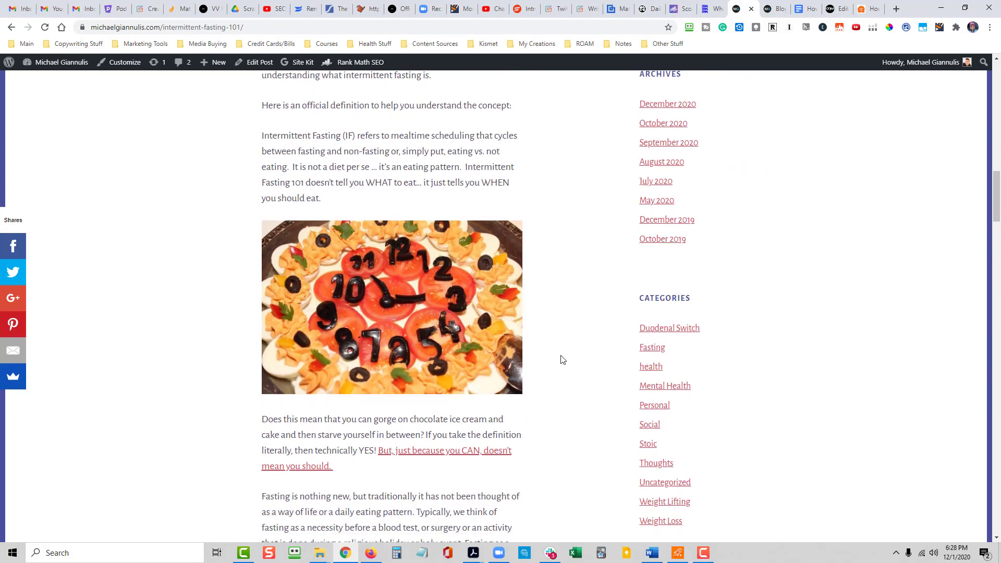
pyautogui.scroll(14, 451, 362)
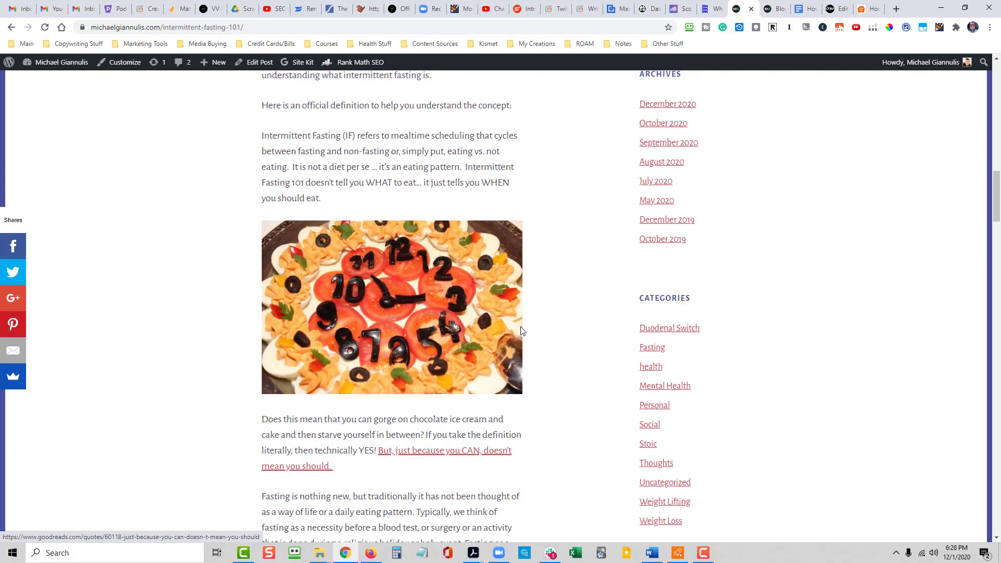
pyautogui.scroll(5, 521, 330)
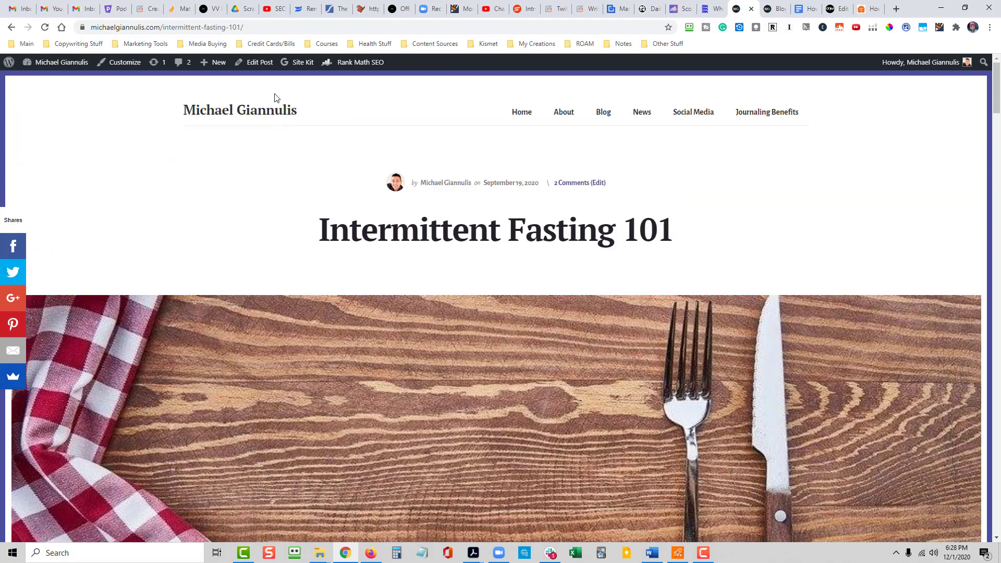
pyautogui.click(261, 72)
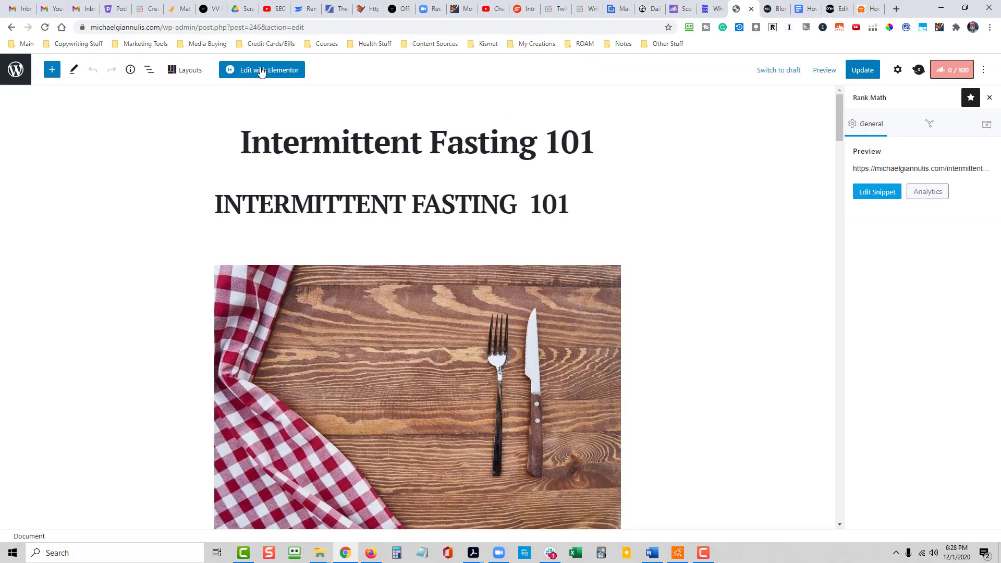
# - Append "If you want to try a more traditional approach, check out my post on how to lose 2 pounds a week." to the "Fasting is nothing new" paragraph
pyautogui.scroll(-8, 651, 287)
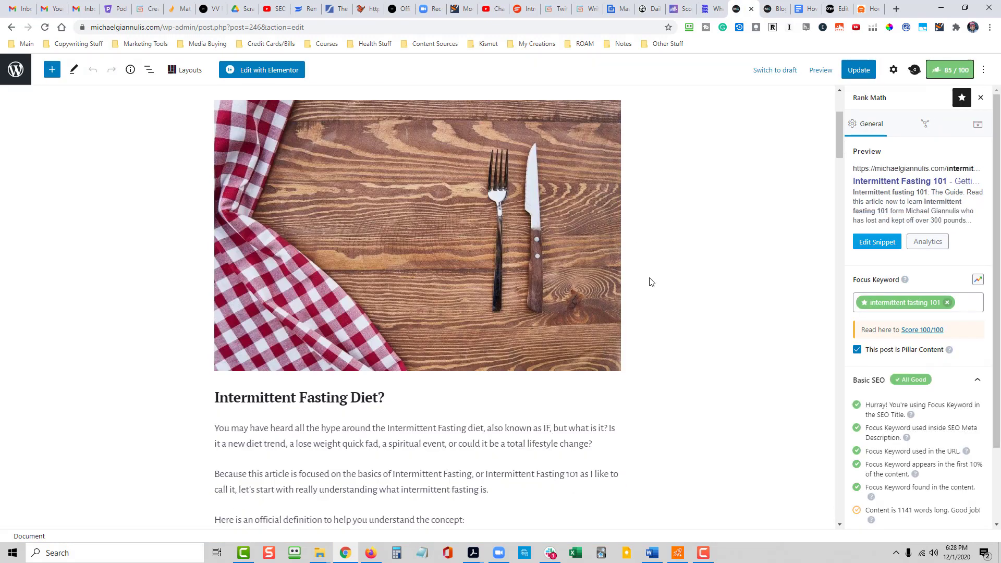
pyautogui.scroll(-1, 655, 301)
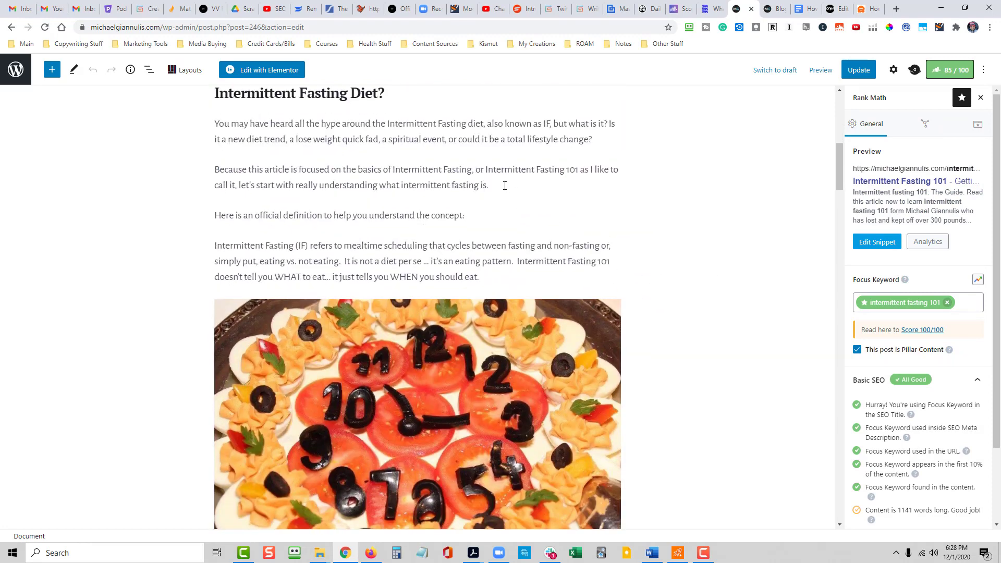
pyautogui.scroll(1, 334, 216)
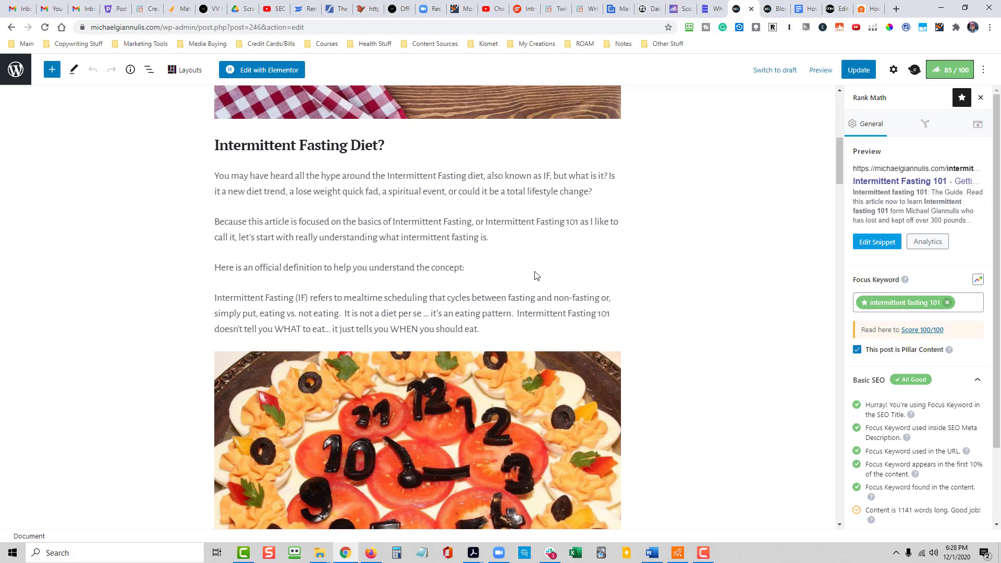
pyautogui.scroll(-5, 537, 276)
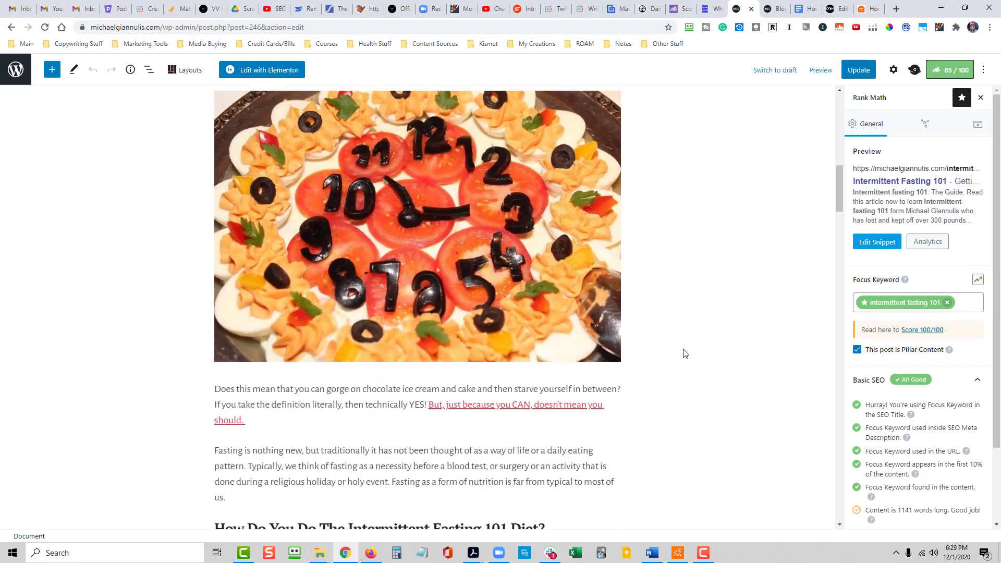
pyautogui.scroll(-1, 684, 354)
pyautogui.scroll(-1, 657, 368)
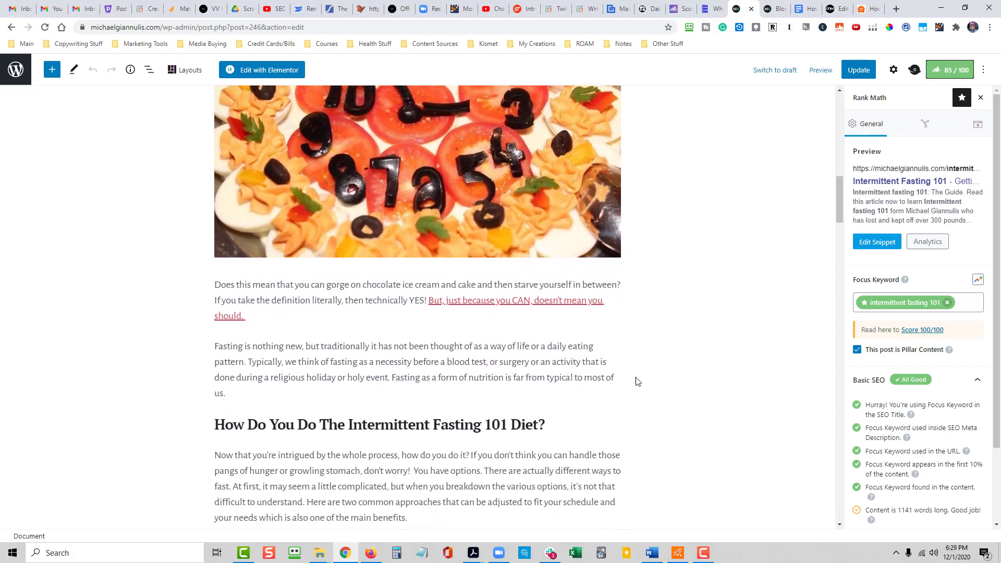
pyautogui.click(242, 393)
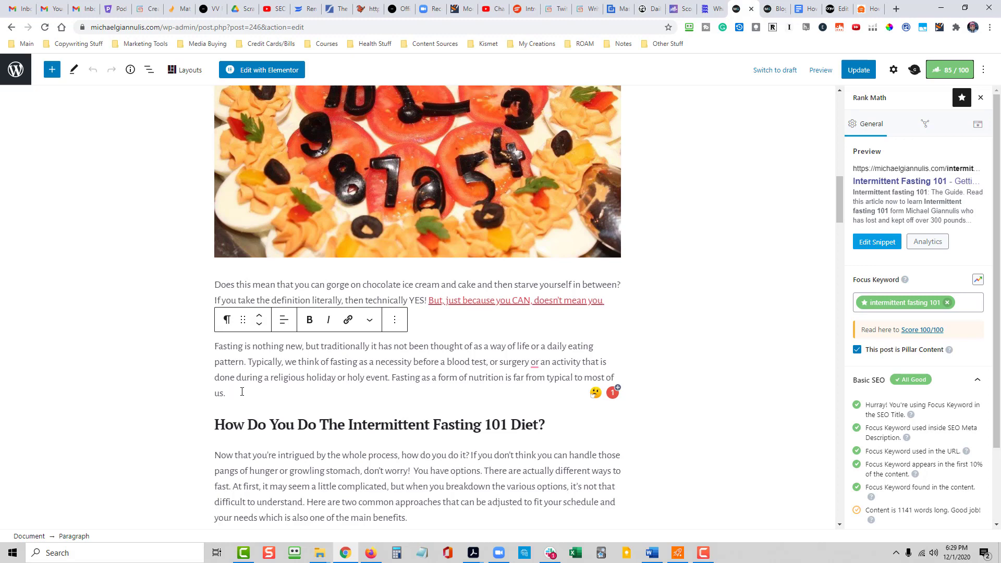
pyautogui.write('If you want to try a more traditional appro')
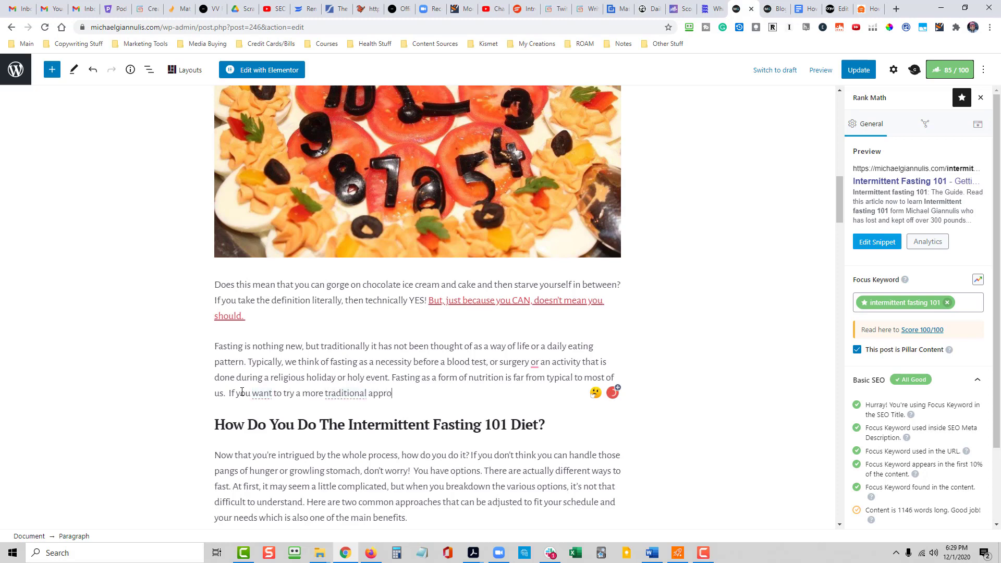
pyautogui.write('ut')
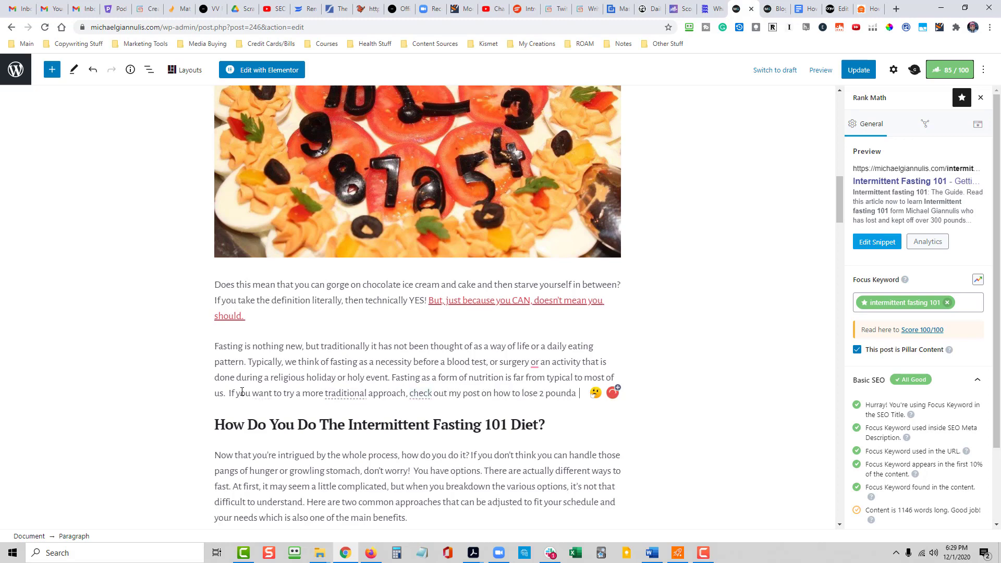
pyautogui.write('week')
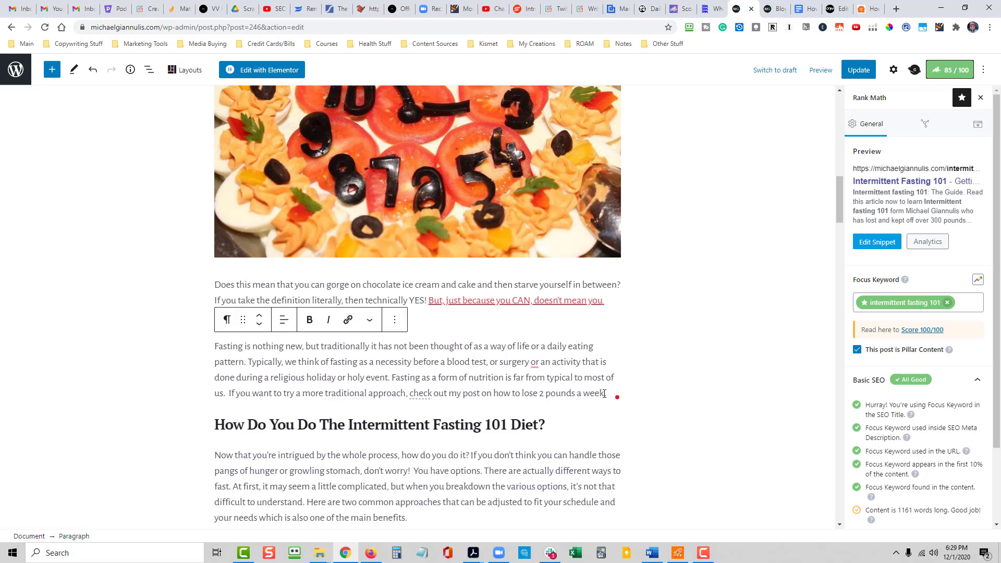
# - Link the words "how to lose 2 pounds a week." to the new post's /how-to-lose-2-pounds-a-week/ URL
pyautogui.moveTo(607, 394); pyautogui.dragTo(491, 389)
pyautogui.click(348, 320)
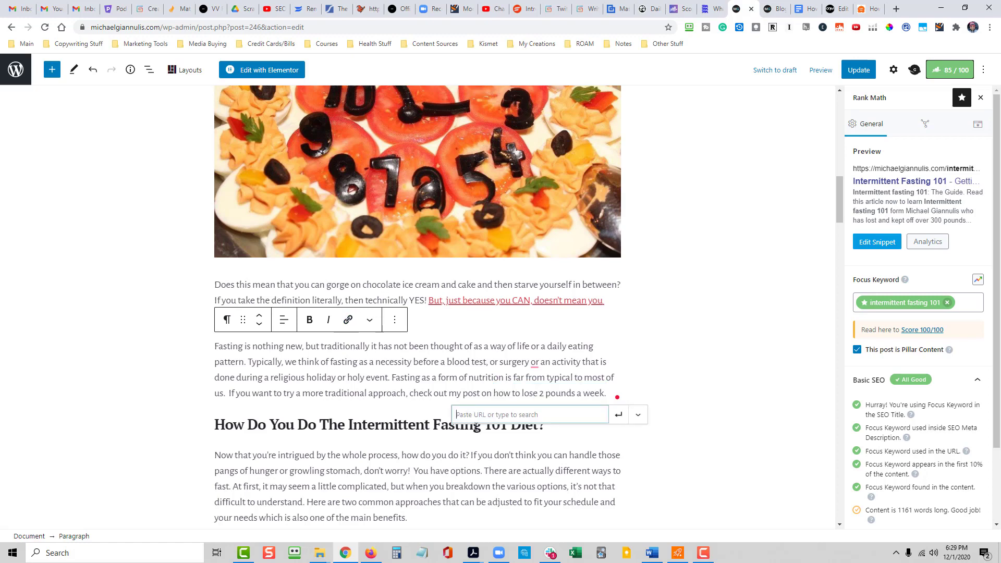
pyautogui.hotkey('ctrl', 'v')
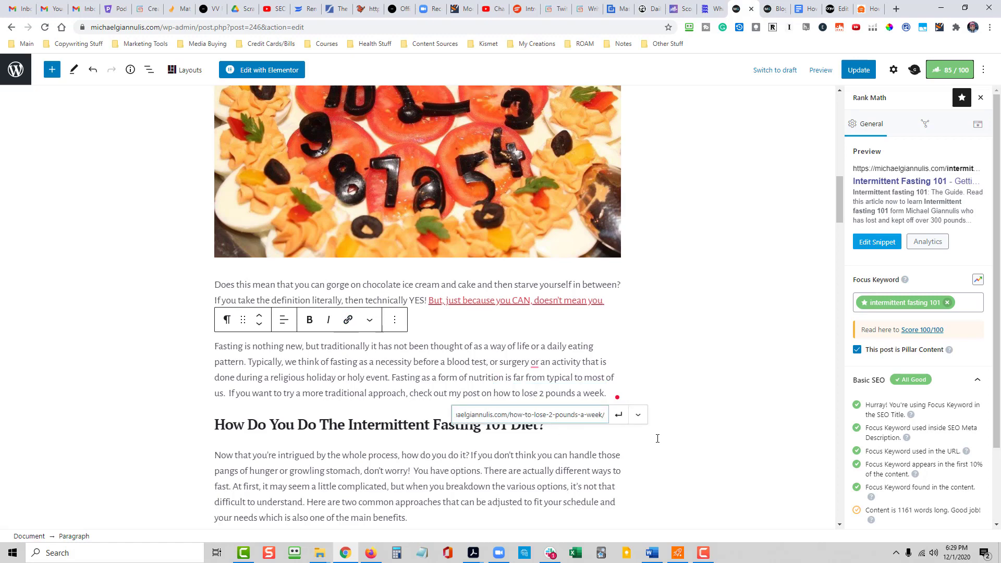
pyautogui.click(626, 423)
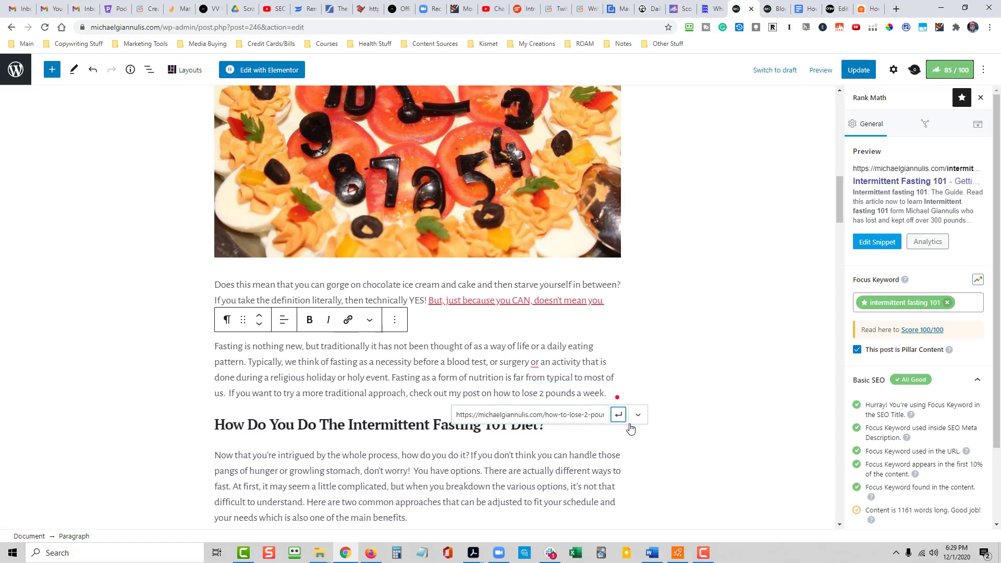
# - Update the "Intermittent Fasting 101" post with its new link and open the site's /blog/ page
pyautogui.click(712, 394)
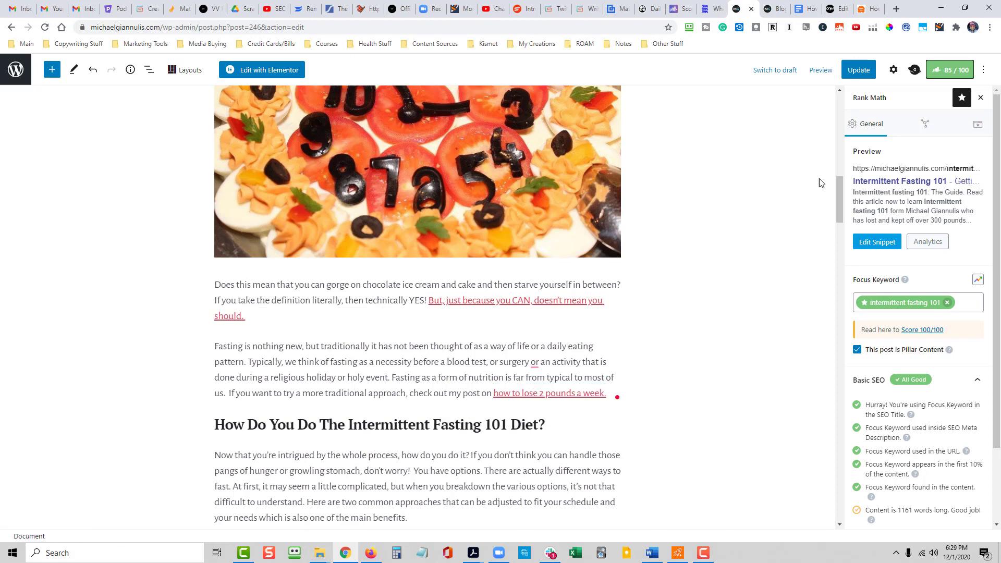
pyautogui.click(859, 70)
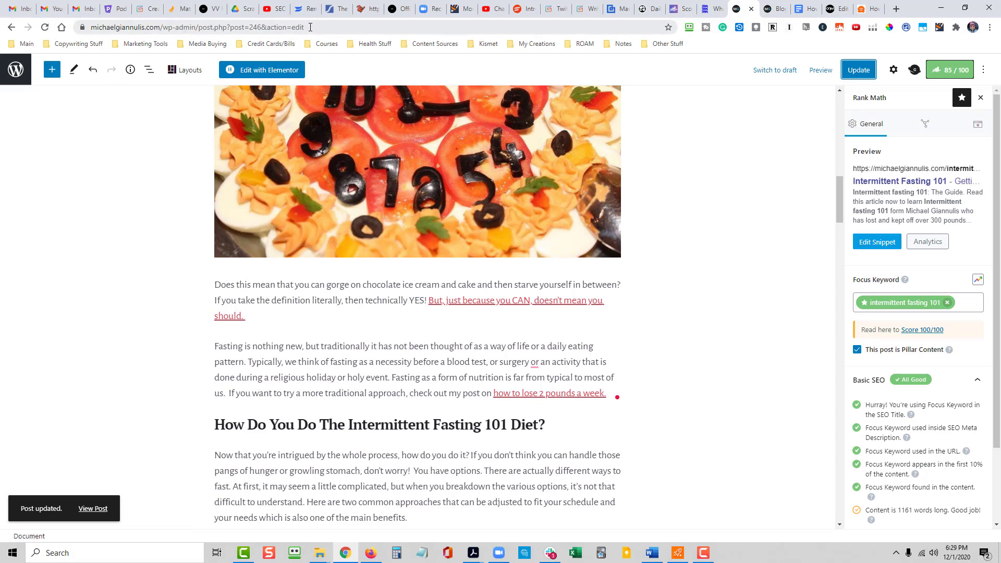
pyautogui.moveTo(310, 26); pyautogui.dragTo(165, 23)
pyautogui.write('blog')
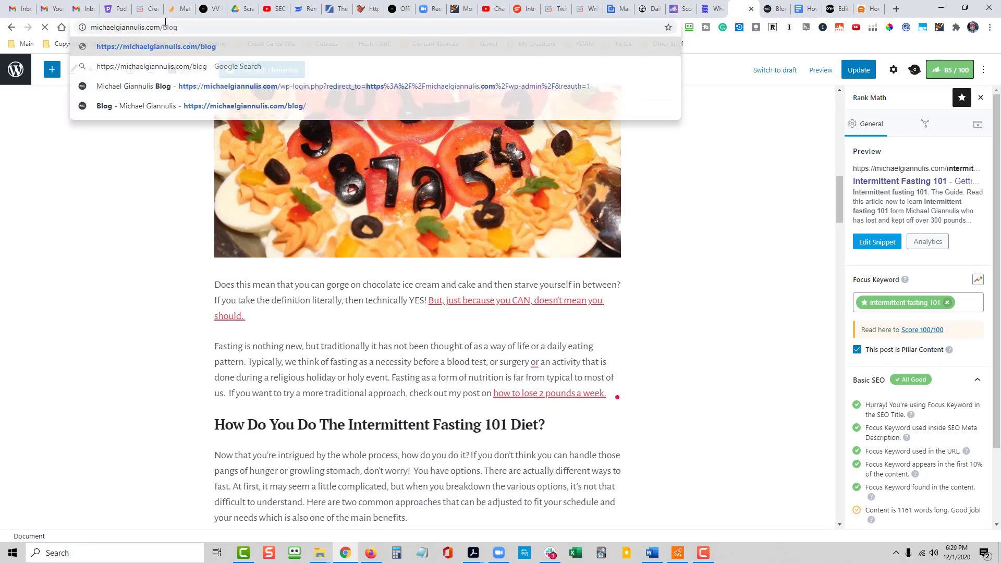
pyautogui.press('Return')
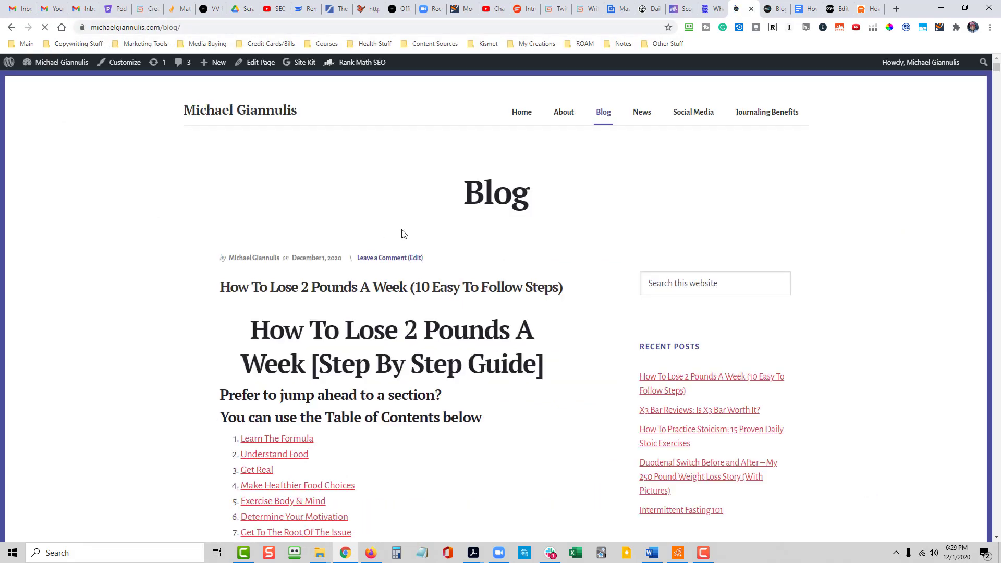
# - Open the recent post "Duodenal Switch Before and After", find the paragraph about the weight loss story, and open the post for editing
pyautogui.scroll(-3, 537, 346)
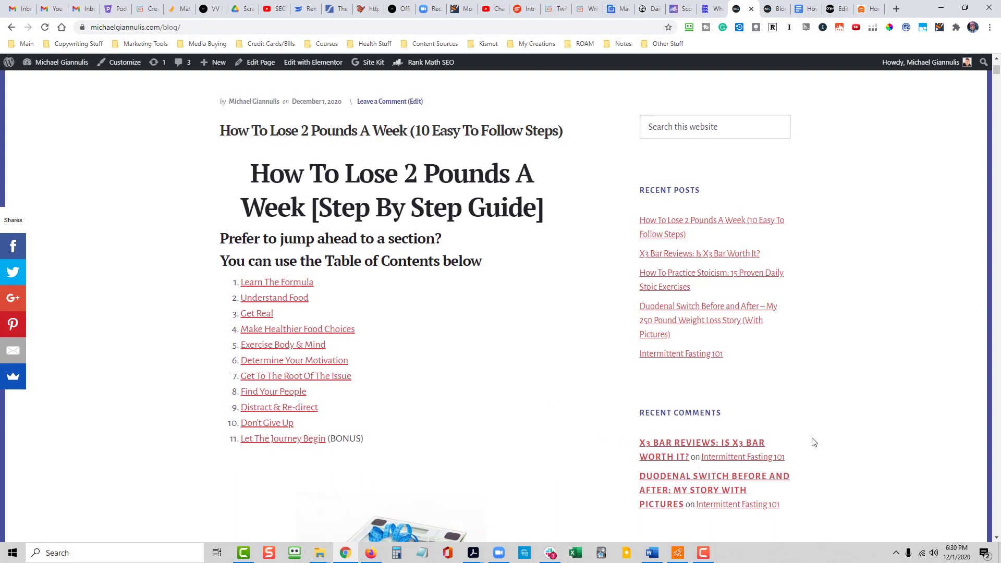
pyautogui.scroll(1, 814, 442)
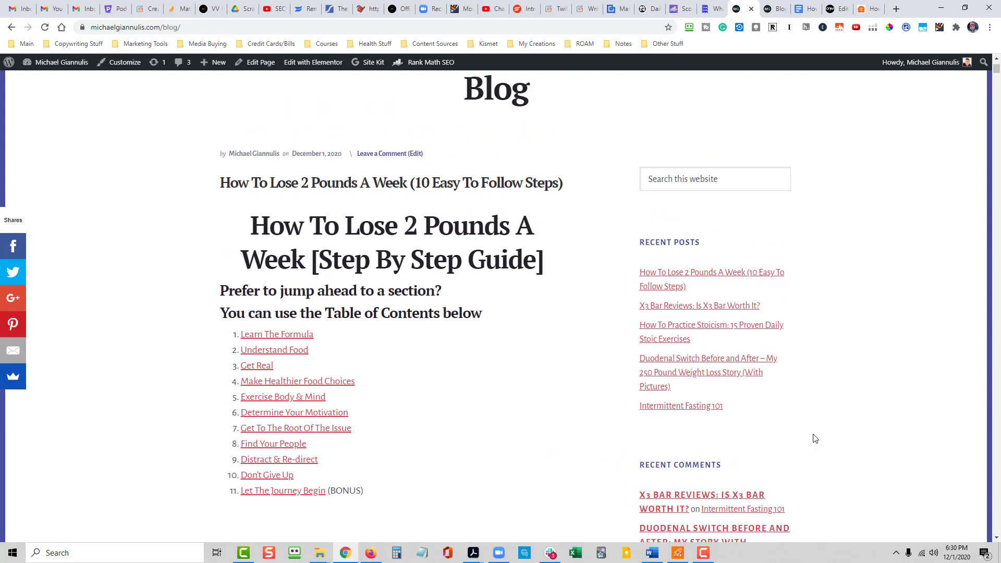
pyautogui.click(672, 363)
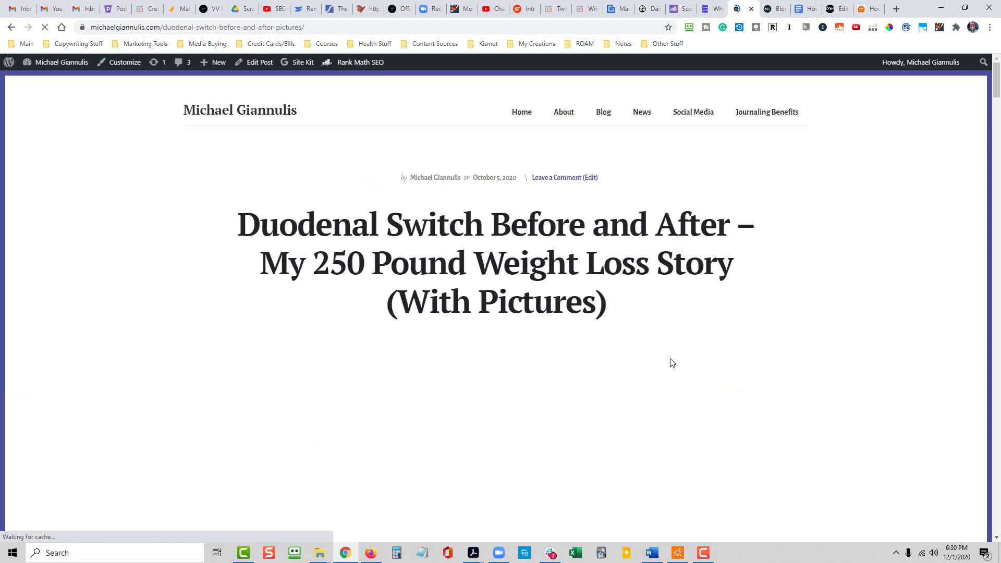
pyautogui.scroll(-4, 546, 349)
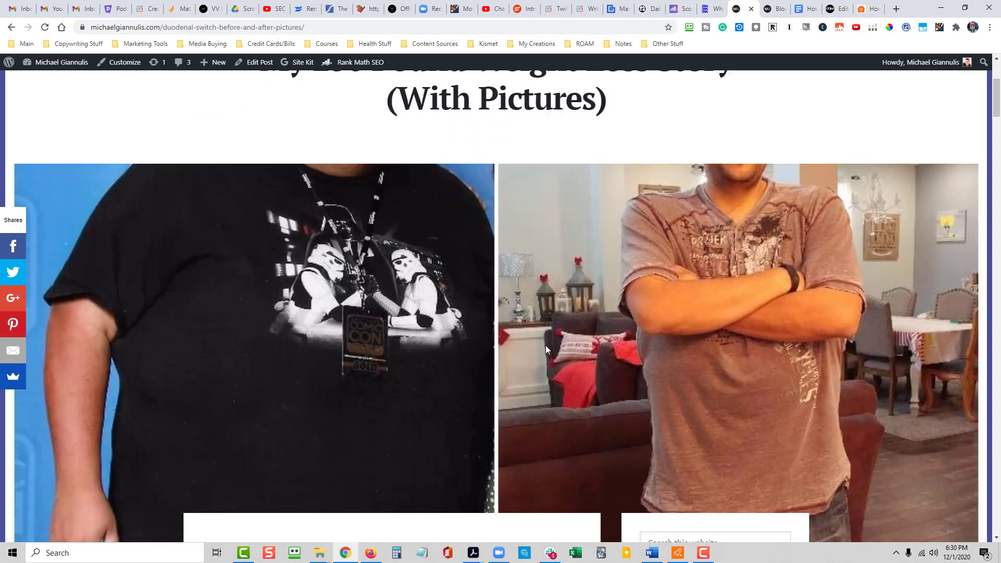
pyautogui.scroll(-6, 547, 349)
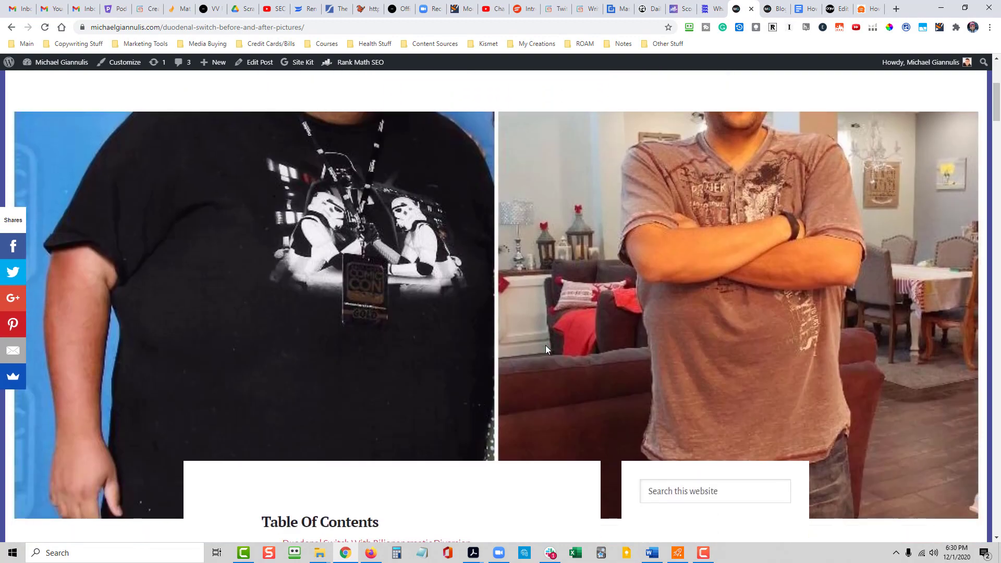
pyautogui.scroll(-3, 559, 350)
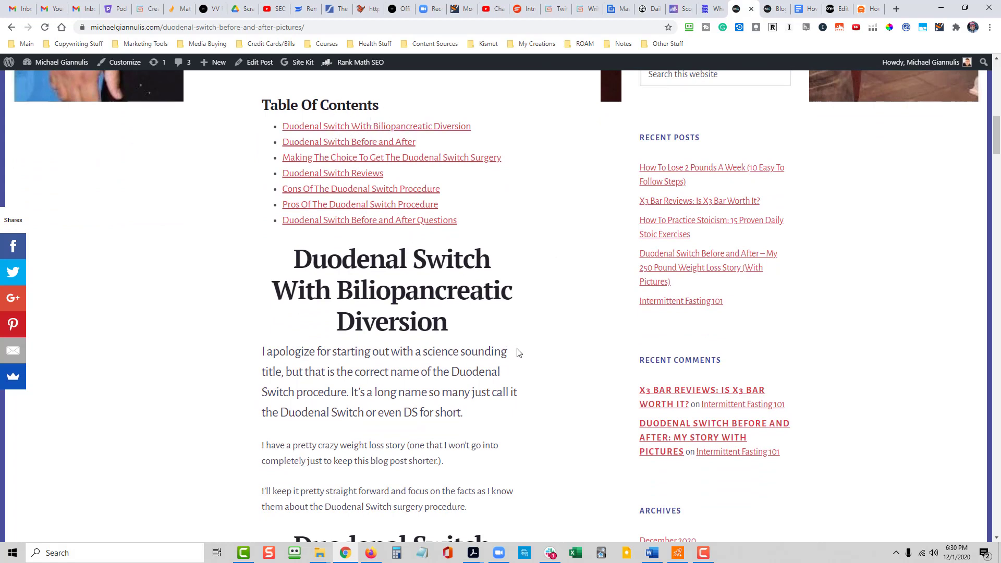
pyautogui.scroll(-2, 517, 351)
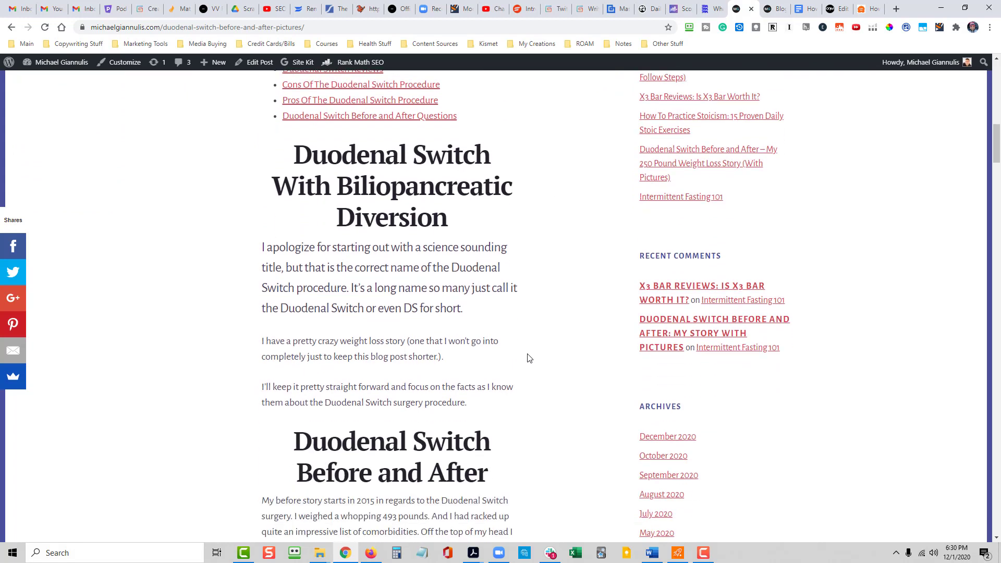
pyautogui.scroll(-1, 529, 358)
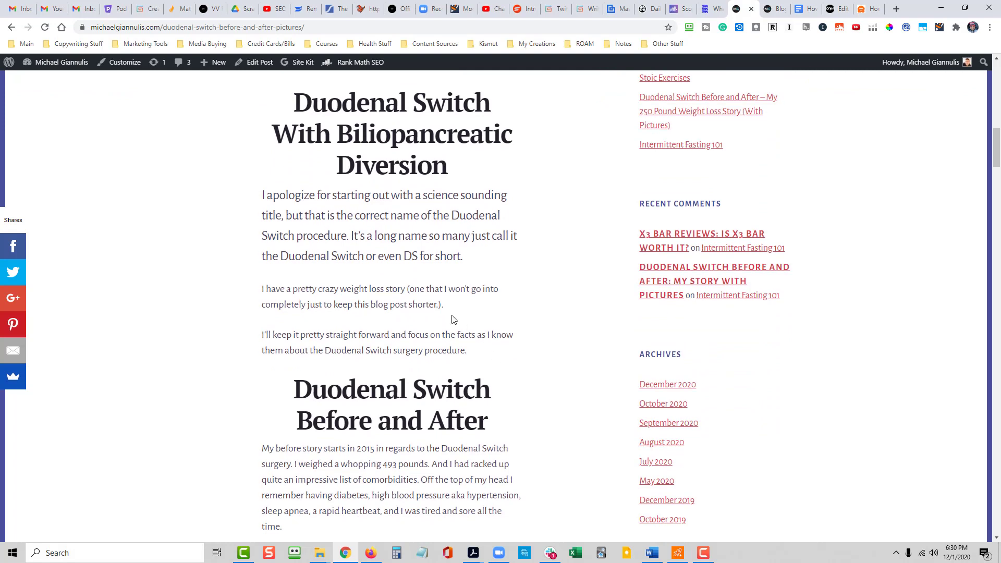
pyautogui.moveTo(445, 305); pyautogui.dragTo(278, 290)
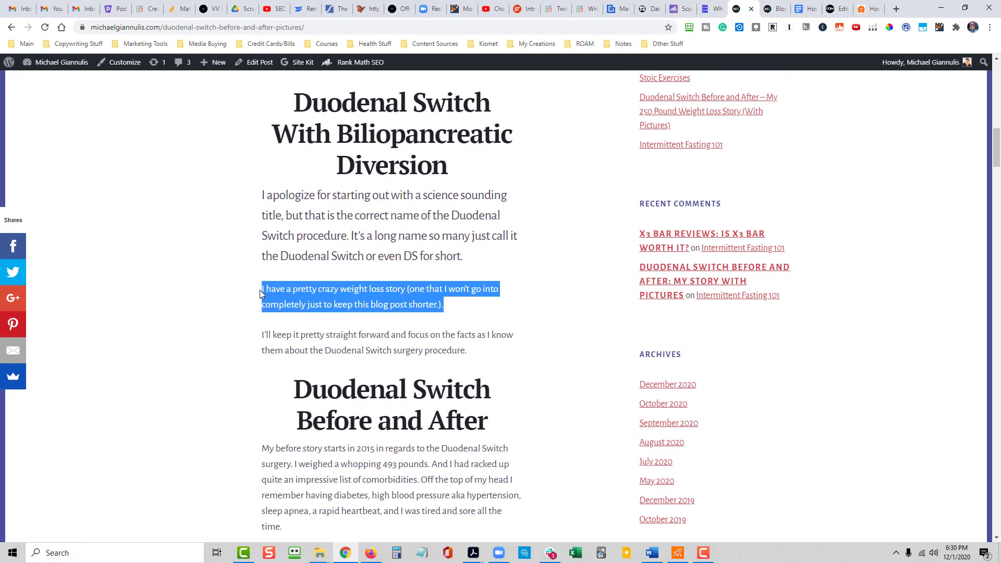
pyautogui.click(254, 63)
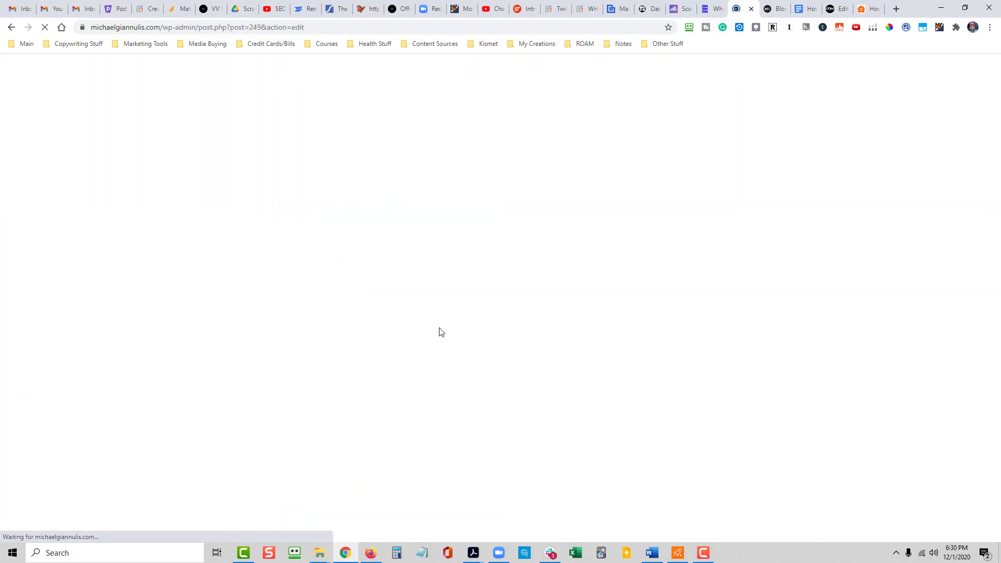
# - Append "If you are looking for a more traditional weight loss plan, check out how to lose 2 pounds a week." to the "crazy weight loss story" paragraph
pyautogui.scroll(-5, 527, 396)
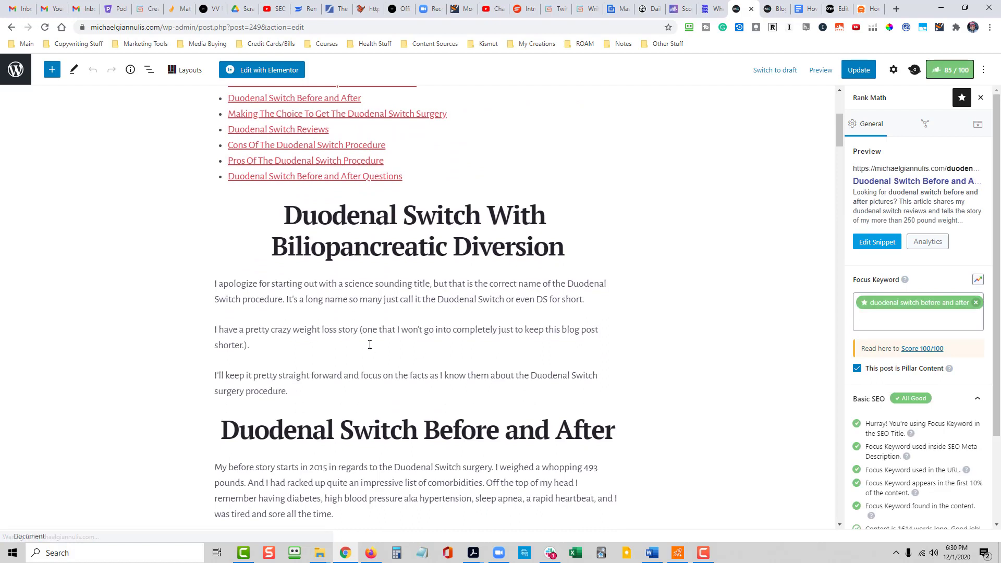
pyautogui.click(294, 346)
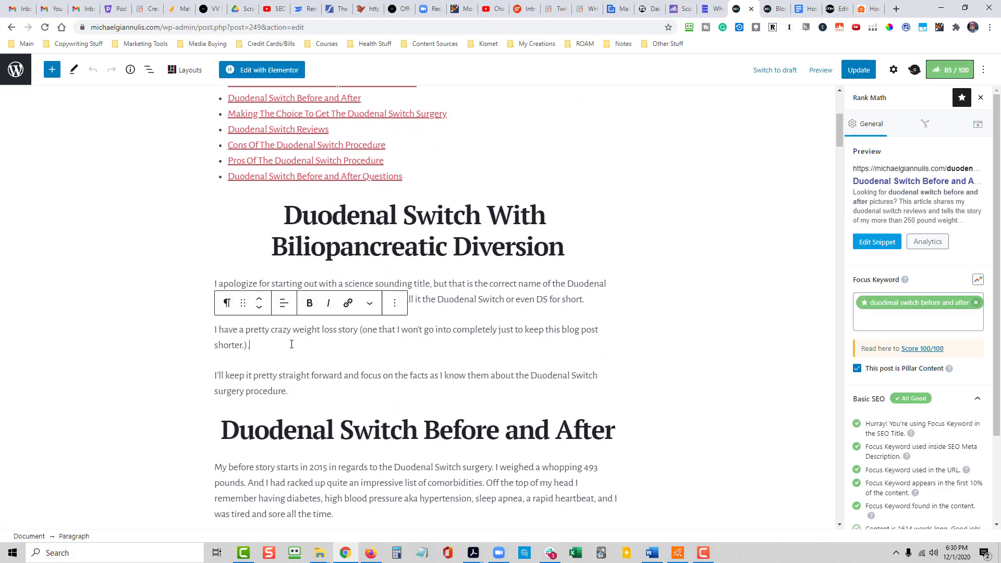
pyautogui.write('If you are look')
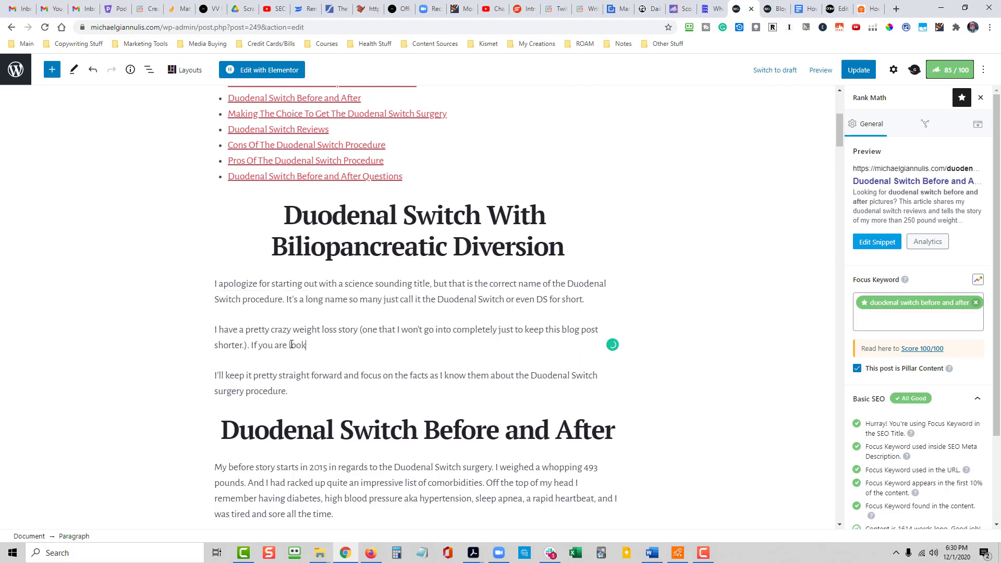
pyautogui.write('ing for a more traditional weight')
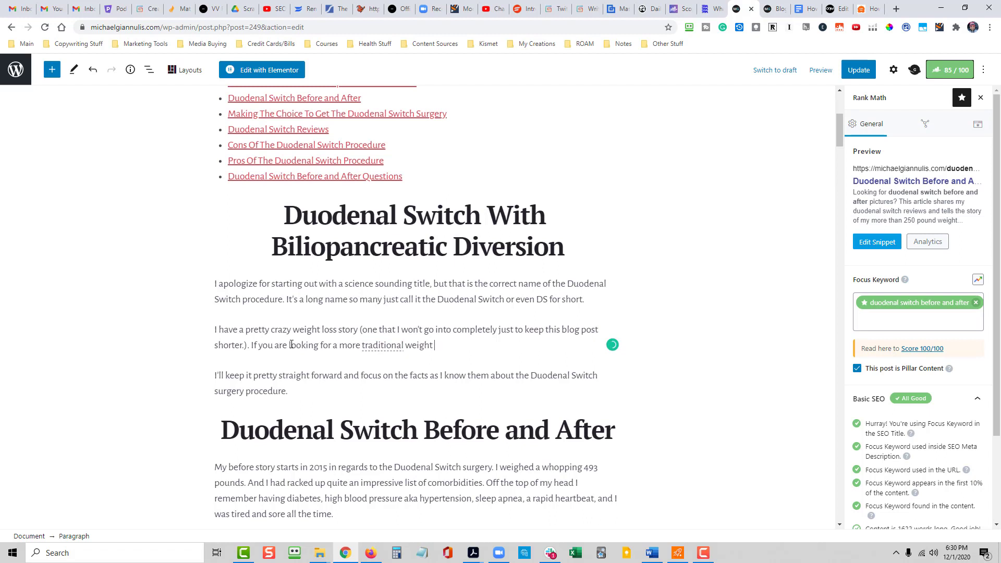
pyautogui.write(' loss plan, check out how to lose ')
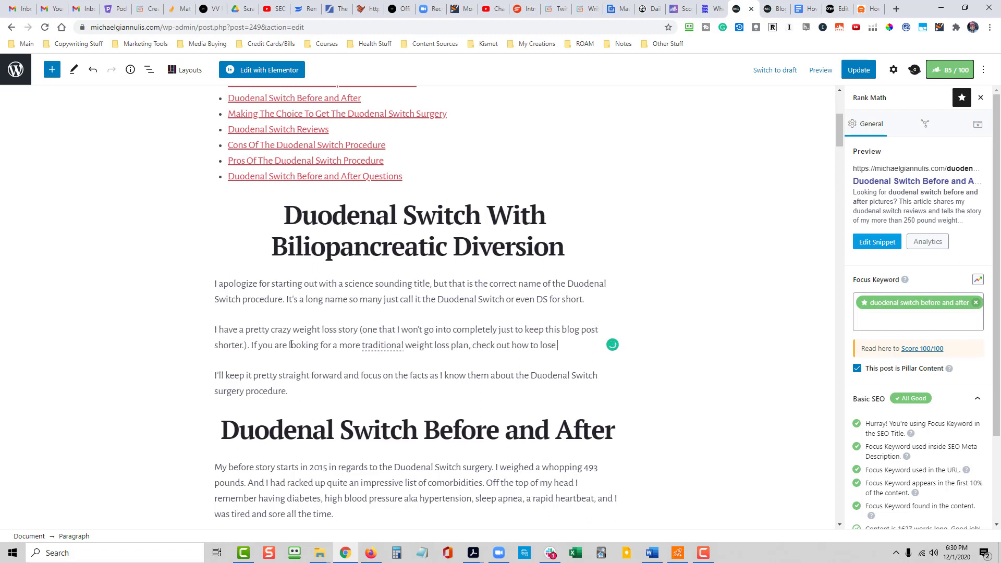
pyautogui.write('2 pounds a week.')
# - Link "how to lose 2 pounds a week." to the new post's /how-to-lose-2-pounds-a-week/ URL and update the Duodenal Switch post
pyautogui.moveTo(512, 331); pyautogui.dragTo(512, 338)
pyautogui.click(514, 335)
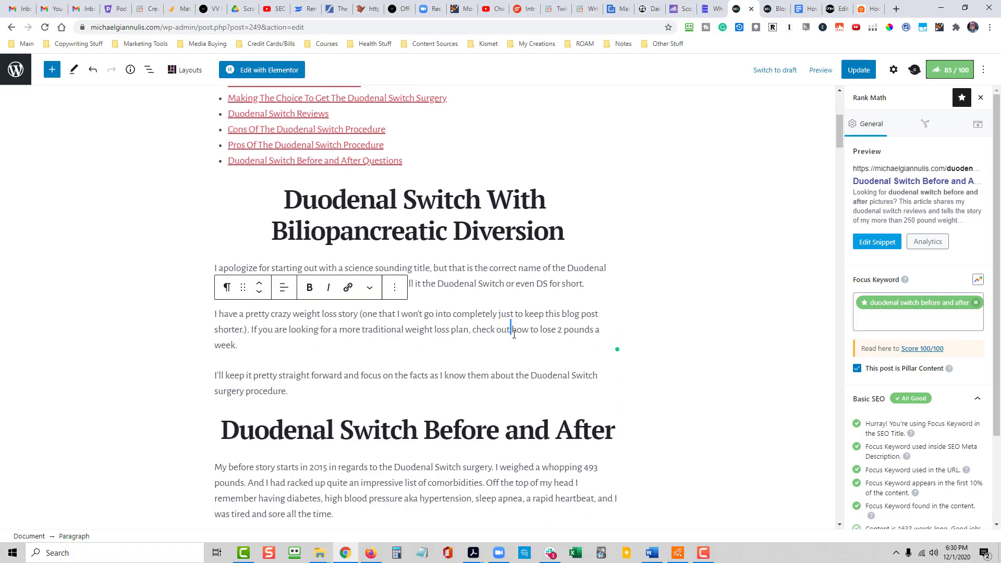
pyautogui.moveTo(512, 330); pyautogui.dragTo(510, 340)
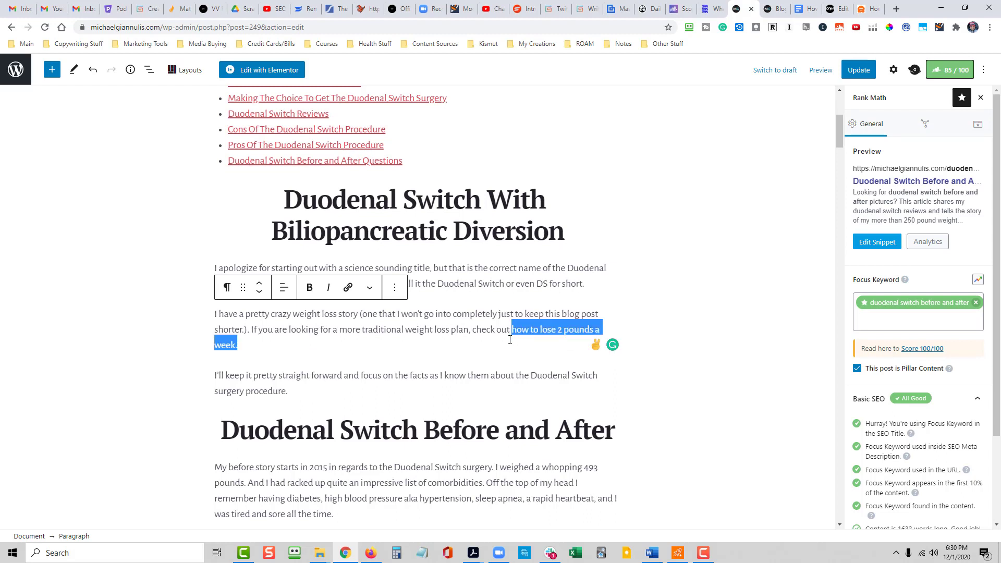
pyautogui.click(348, 287)
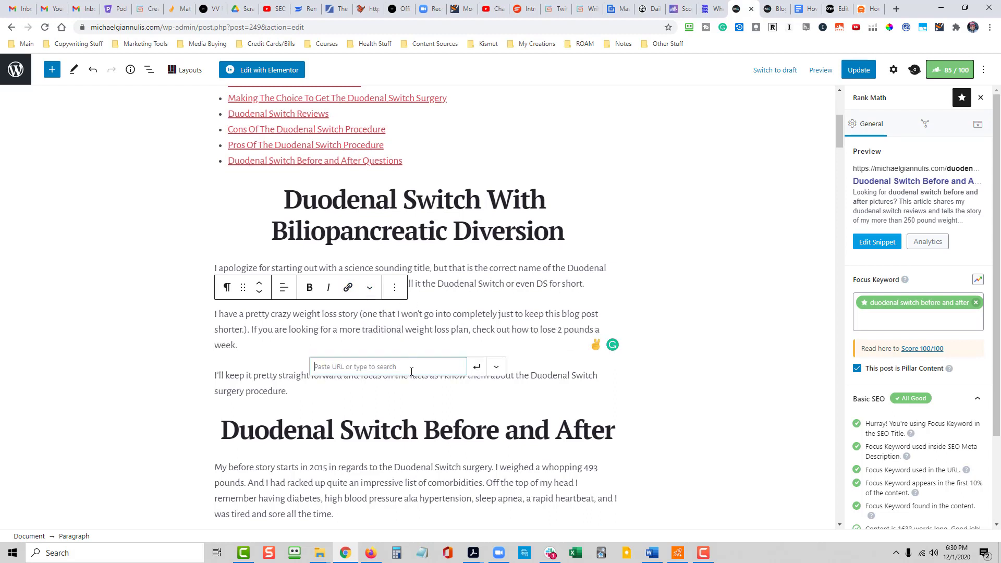
pyautogui.write('https://michaelgiannulis.com/how-to-lose-2-pounds-a-week/')
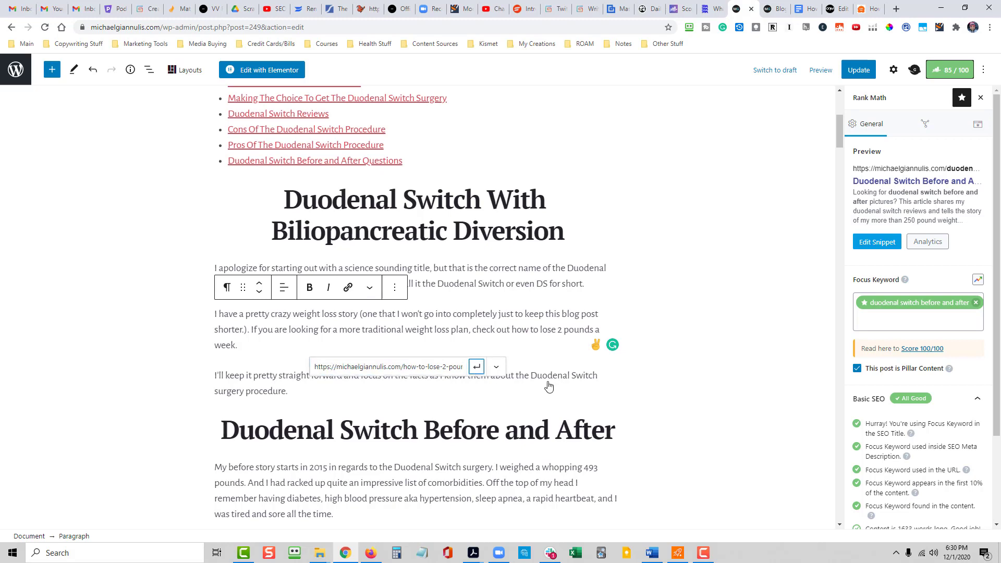
pyautogui.press('Return')
pyautogui.click(859, 70)
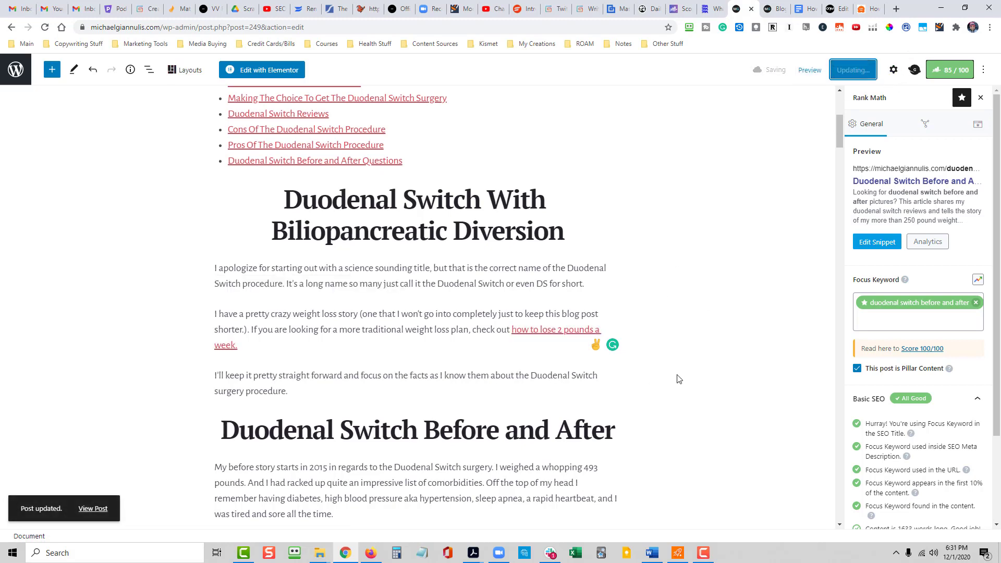
pyautogui.scroll(2, 678, 380)
pyautogui.scroll(3, 671, 392)
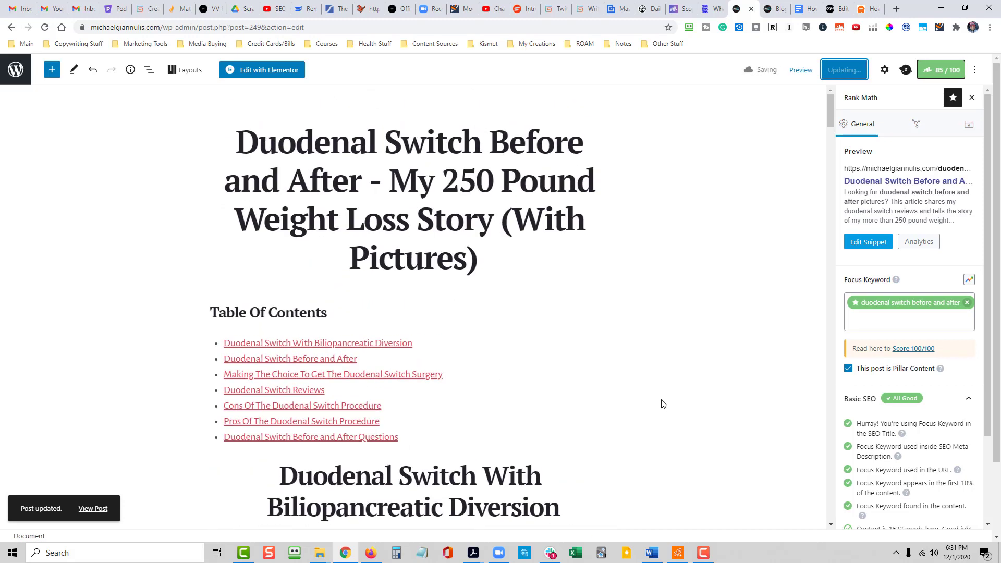
pyautogui.scroll(-1, 663, 405)
pyautogui.scroll(1, 646, 408)
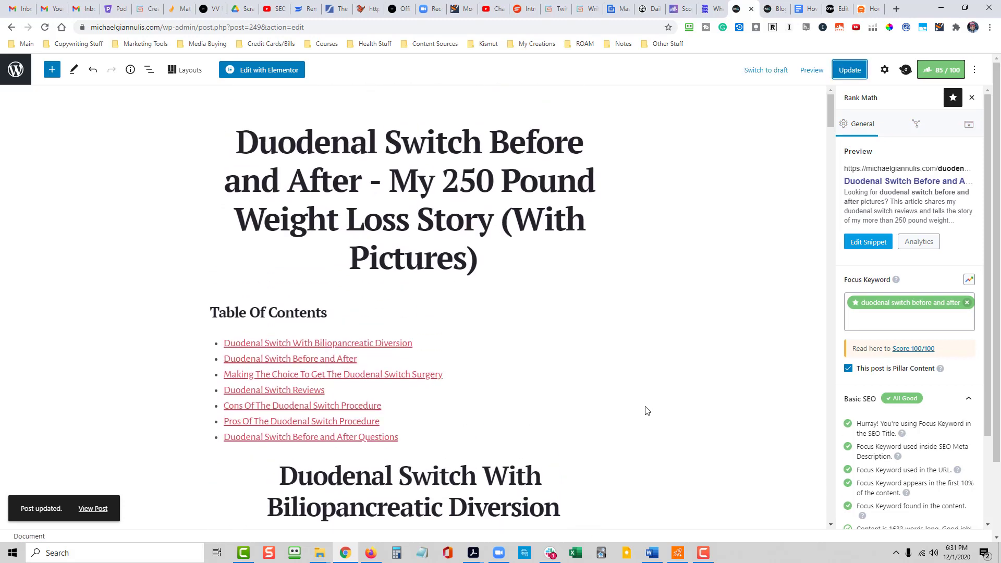
# - Open the live /how-to-lose-2-pounds-a-week/ post and review its table of contents, strategy sections, and internal links to other posts
pyautogui.click(327, 27)
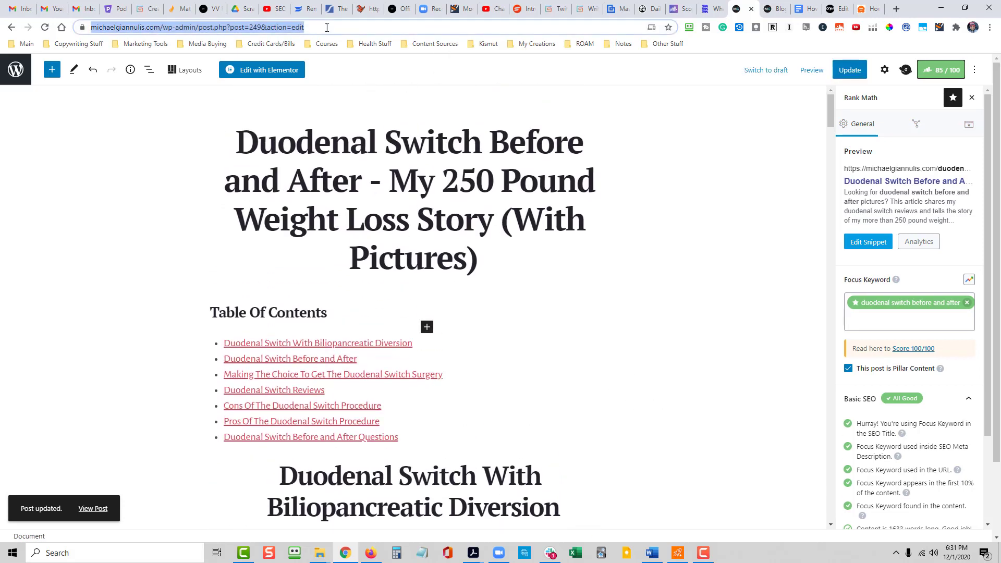
pyautogui.write('https://michaelgiannulis.com/how-to-lose-2-pounds-a-week/')
pyautogui.press('Return')
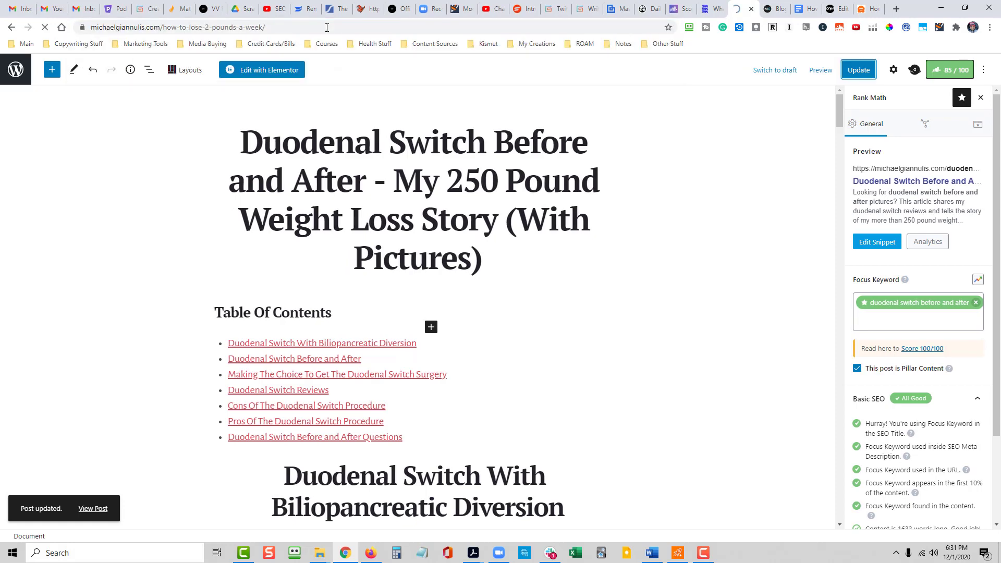
pyautogui.scroll(-7, 545, 355)
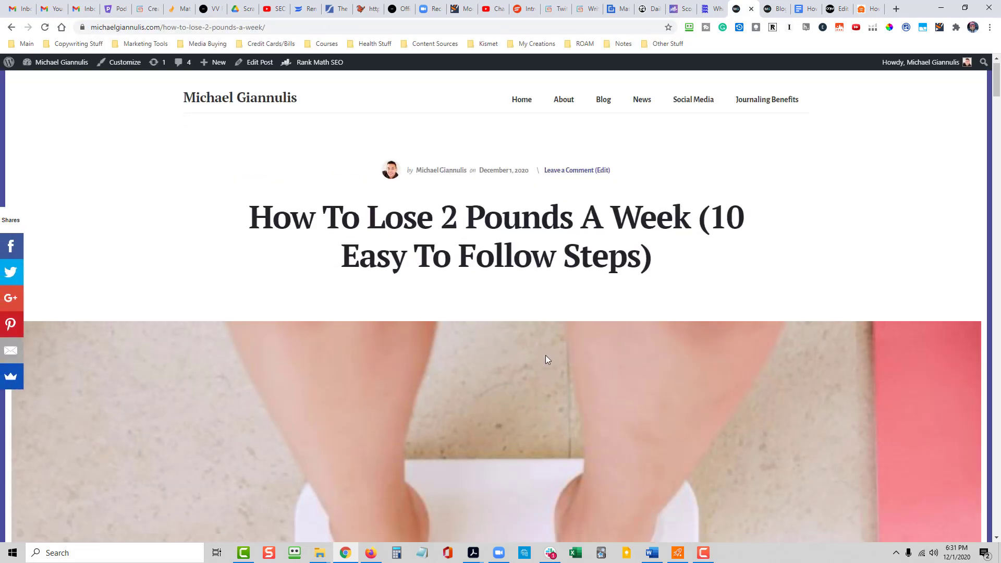
pyautogui.scroll(-8, 566, 331)
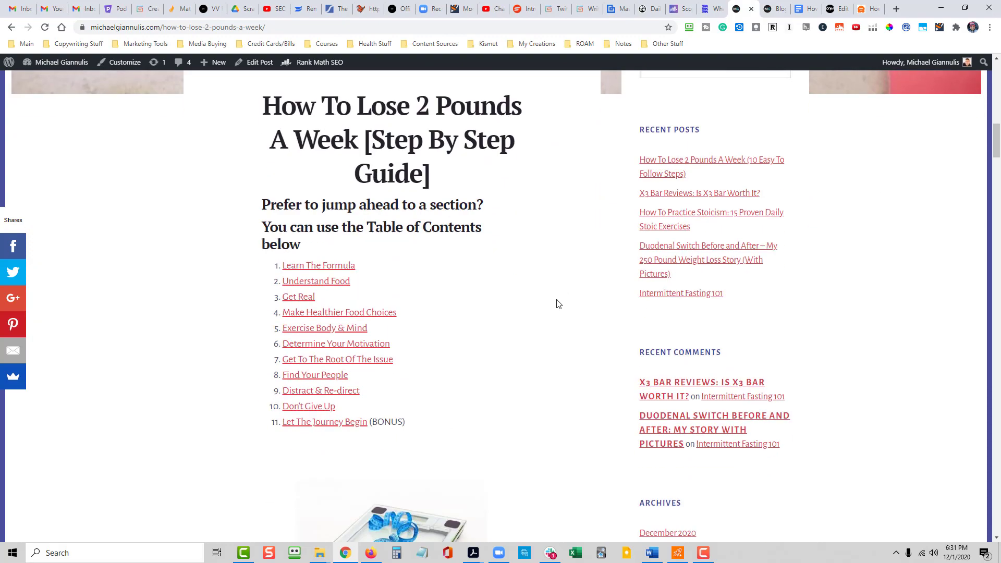
pyautogui.scroll(-8, 399, 177)
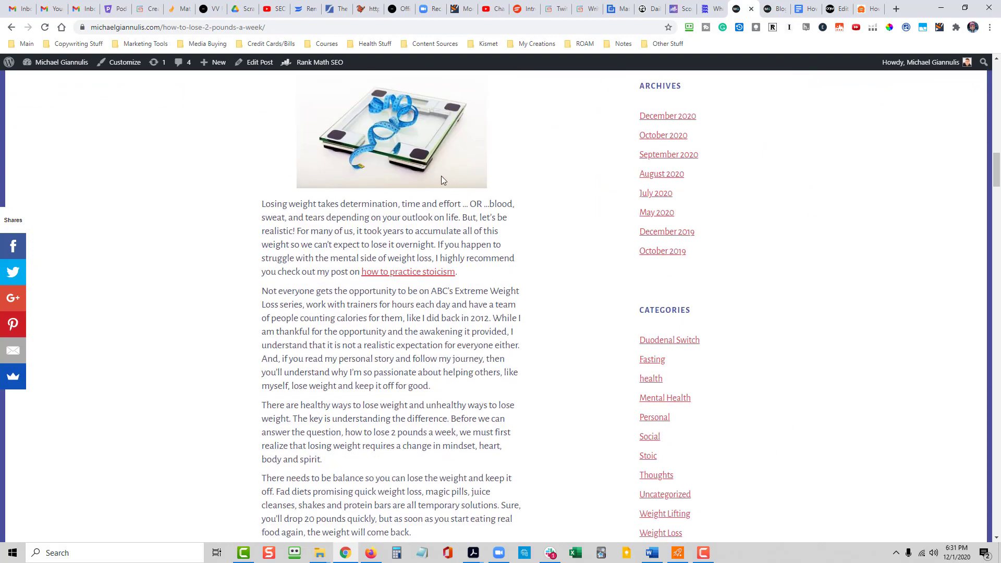
pyautogui.scroll(-10, 409, 281)
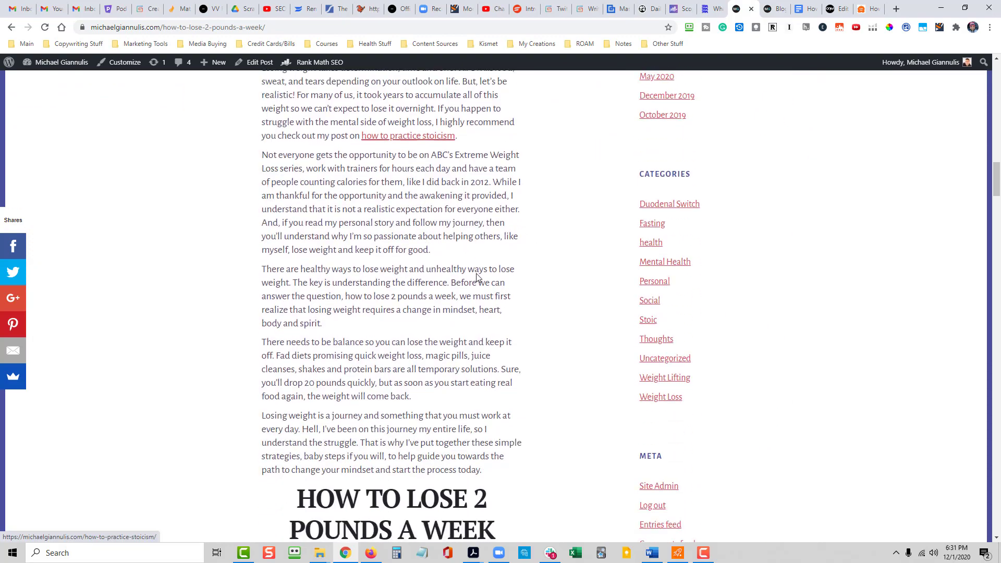
pyautogui.scroll(-15, 523, 299)
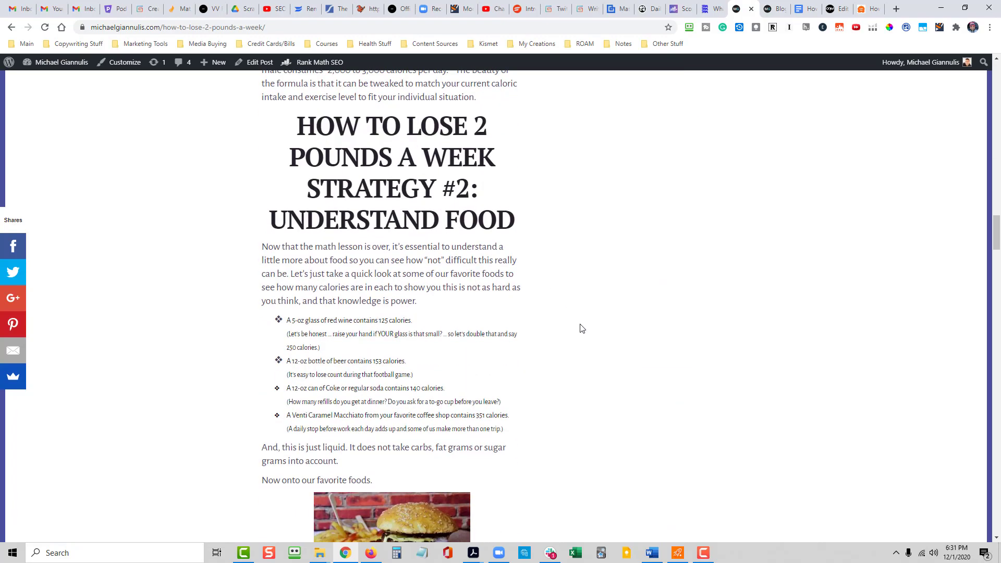
pyautogui.scroll(-18, 589, 313)
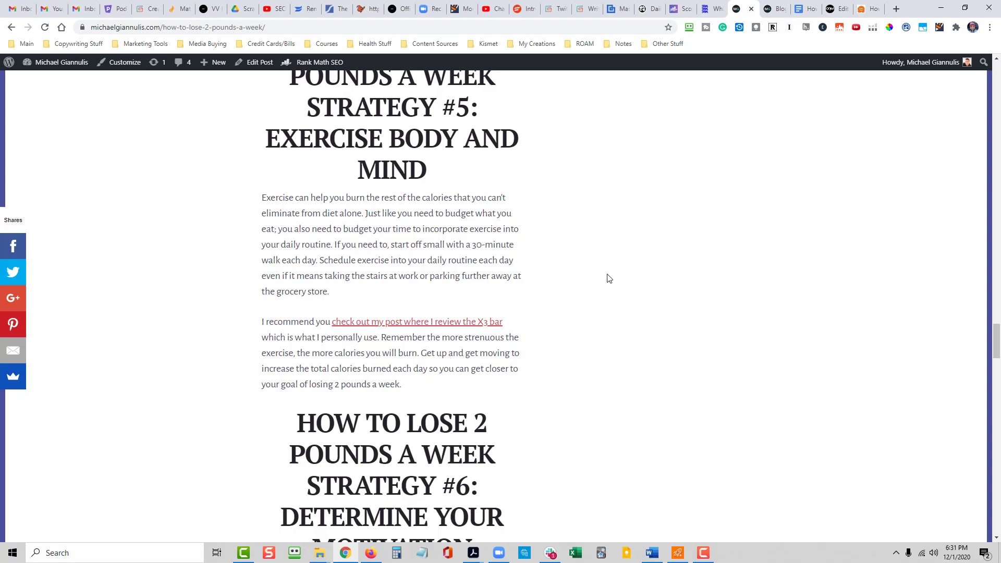
pyautogui.scroll(10, 573, 273)
pyautogui.scroll(15, 520, 266)
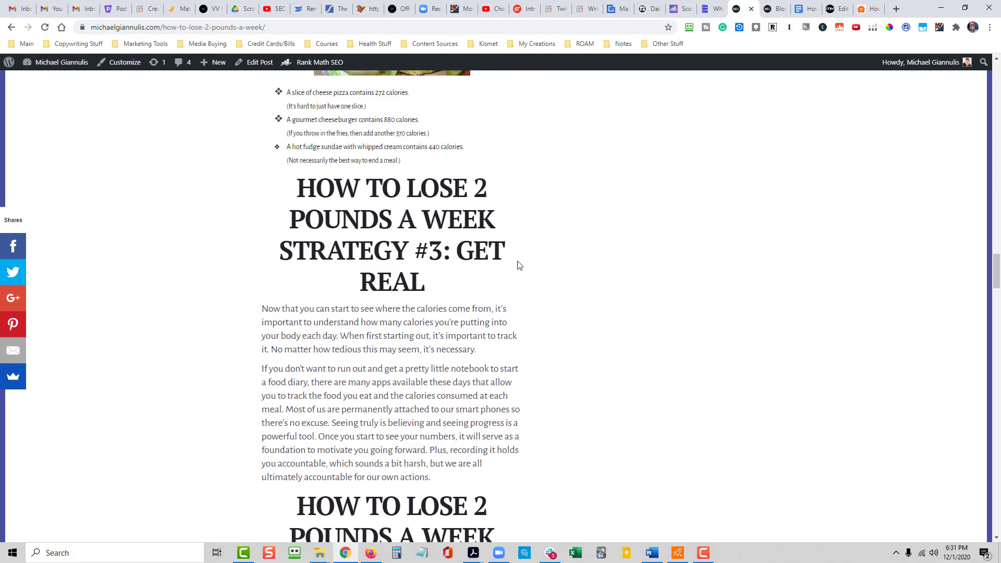
# - Copy the new post's URL, then open the Hootsuite dashboard and the Twitter profile in separate browser tabs
pyautogui.scroll(15, 519, 266)
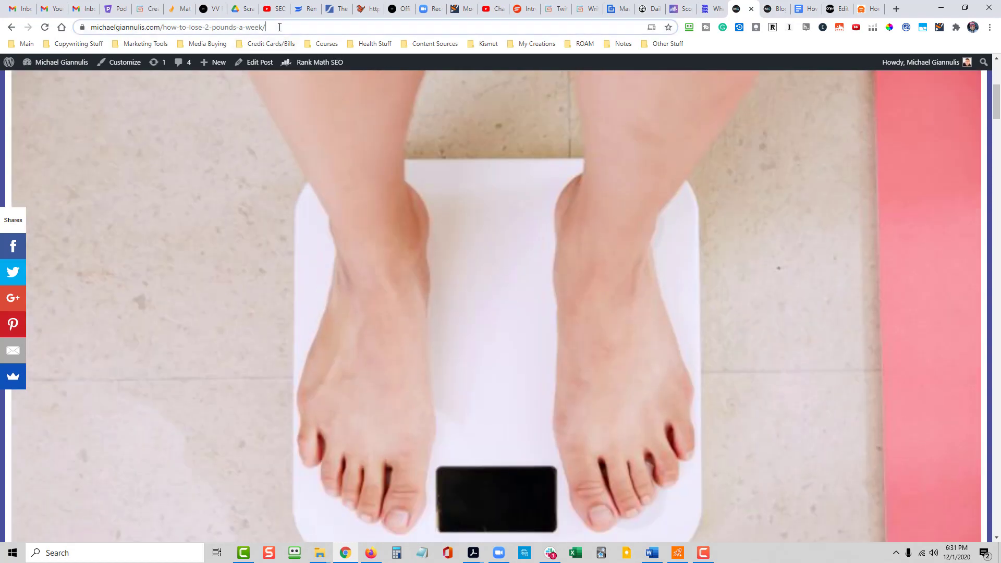
pyautogui.click(280, 27)
pyautogui.hotkey('ctrl', 'c')
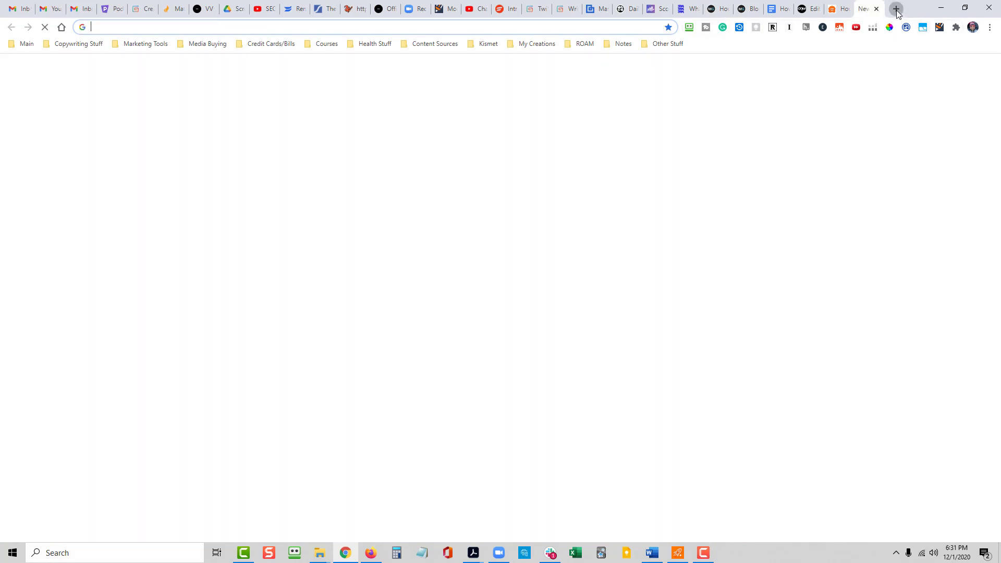
pyautogui.click(897, 8)
pyautogui.write('ho')
pyautogui.press('Return')
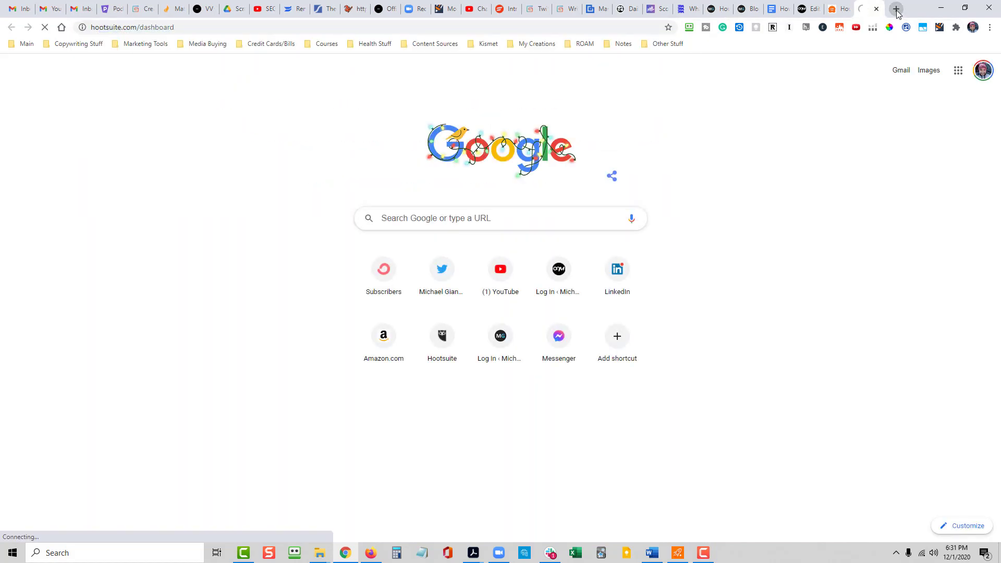
pyautogui.click(897, 9)
pyautogui.write('tw')
pyautogui.press('Return')
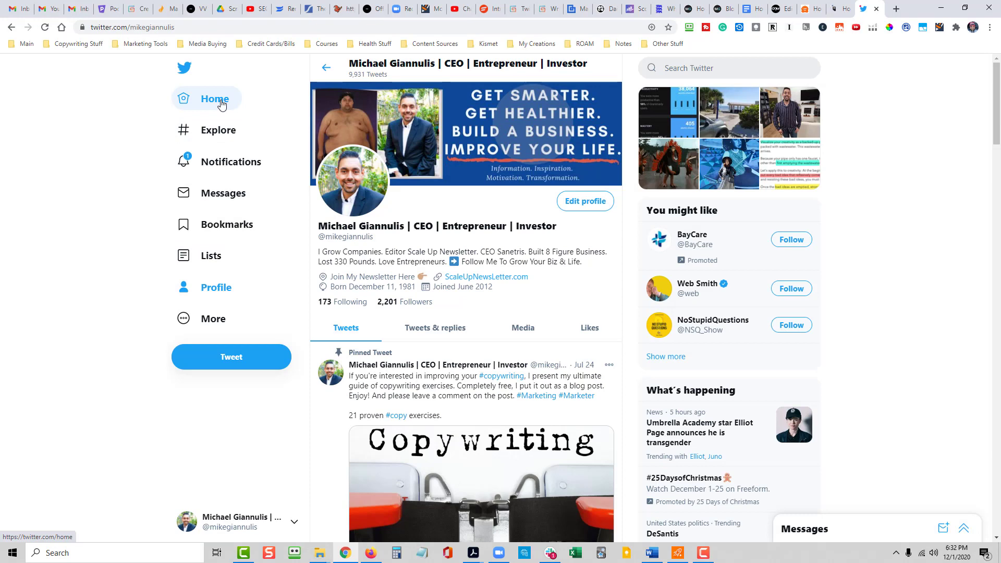
# - Start a new tweet with the opening question "Hey looking for some strategies to lose 2 pounds a week?"
pyautogui.click(224, 359)
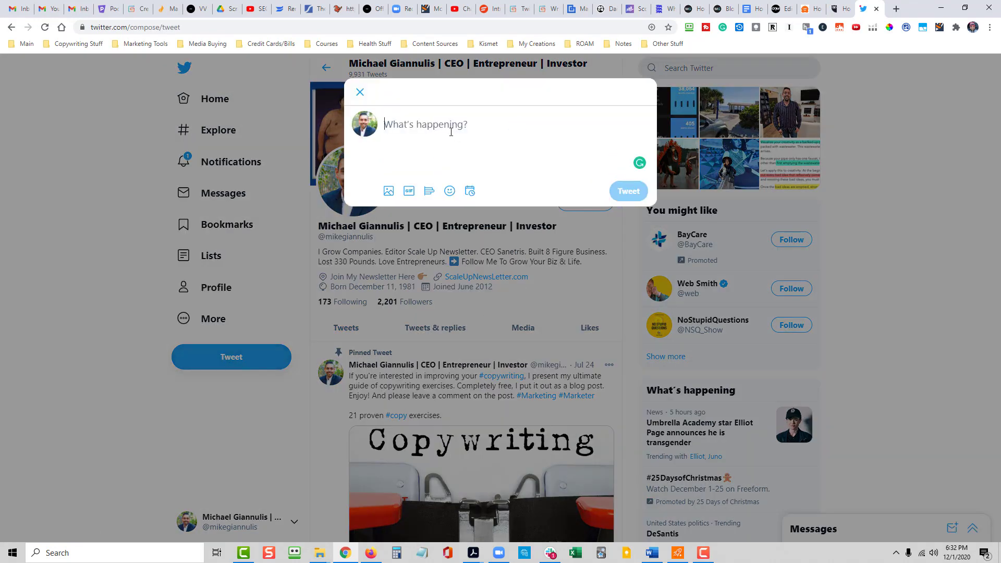
pyautogui.write('Hey looking for')
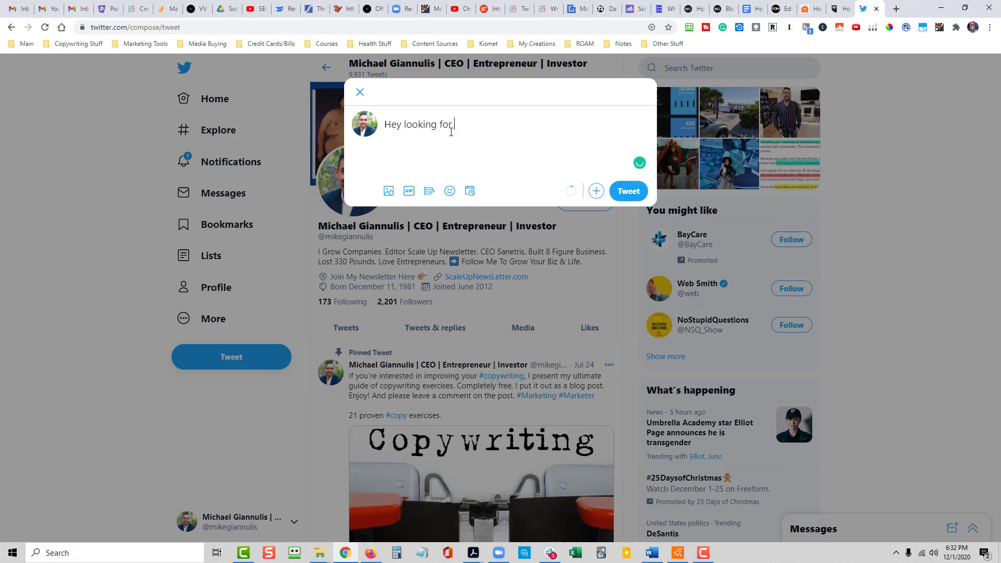
pyautogui.write(' soem ')
pyautogui.write('me strategies ')
pyautogui.write('to lose 2 poudn')
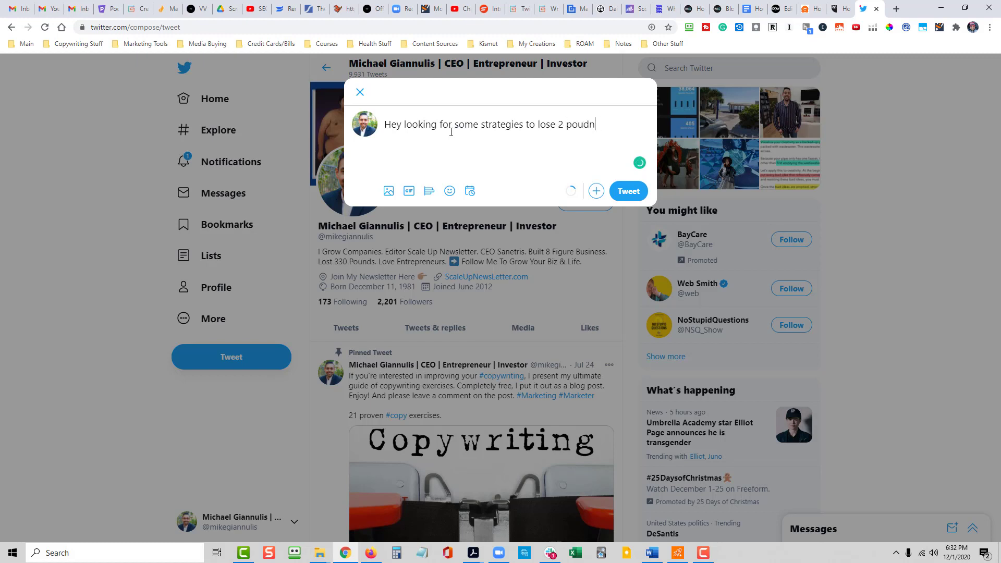
pyautogui.press('BackSpace')
pyautogui.press('BackSpace')
pyautogui.write('nds a week? Just')
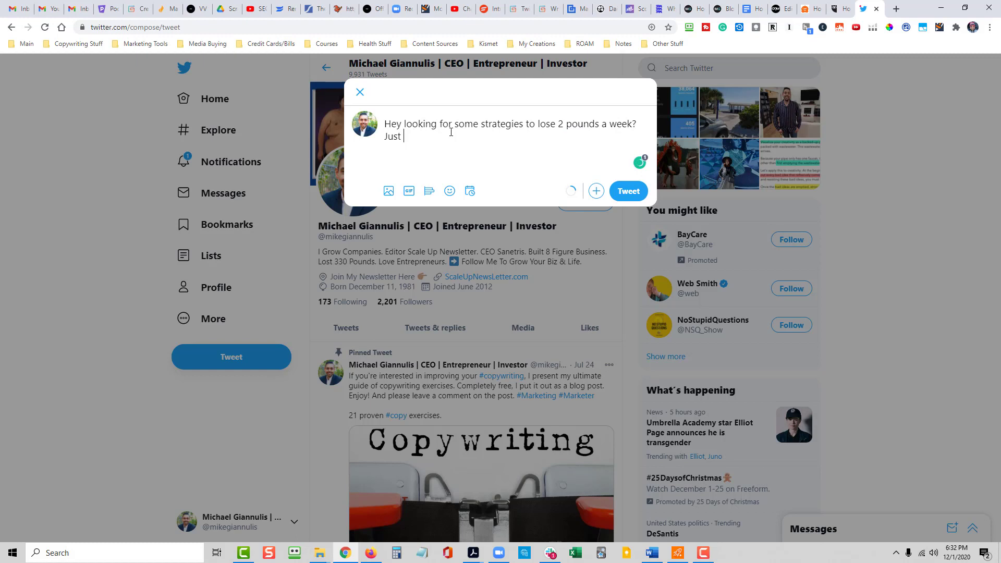
pyautogui.write(' posted this article, maybe it can hep')
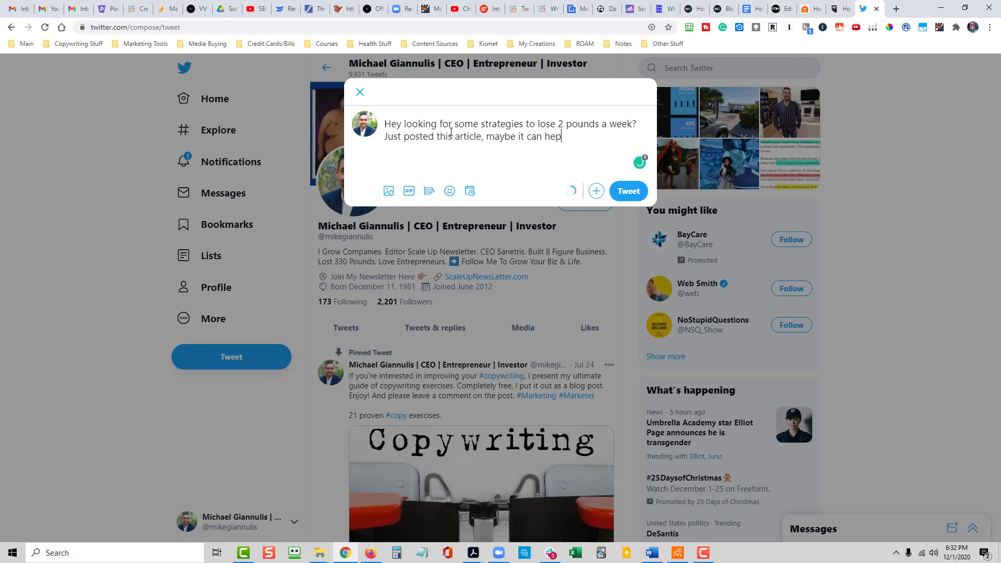
pyautogui.write('lp you get thouugh the ol')
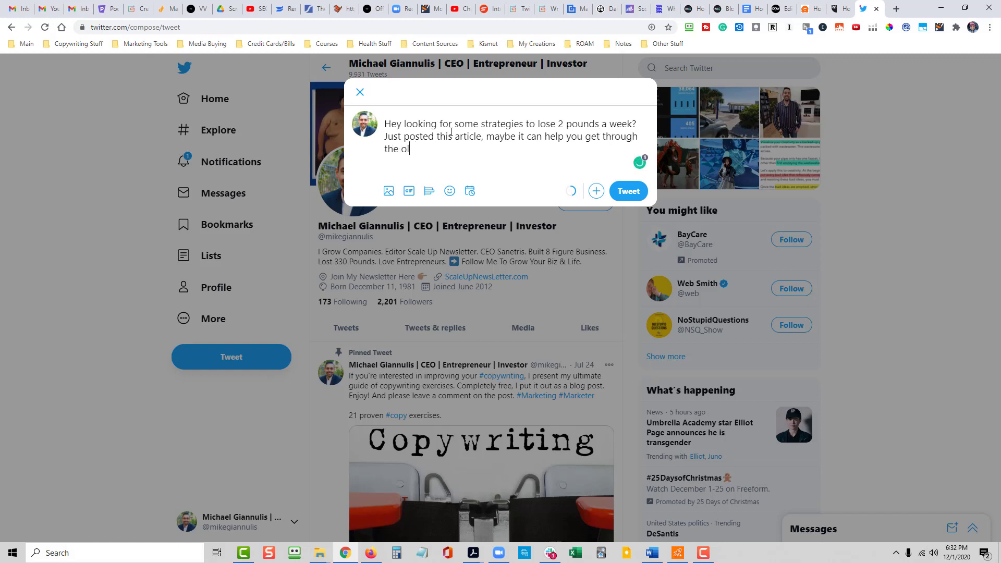
# - Continue the tweet with "Just posted this article, maybe it can help you get through the holidays without packing on the pounds."
pyautogui.press('BackSpace')
pyautogui.press('BackSpace')
pyautogui.write('holidays without packing')
pyautogui.write(' out')
pyautogui.press('BackSpace')
pyautogui.press('BackSpace')
pyautogui.write('n the pounds.')
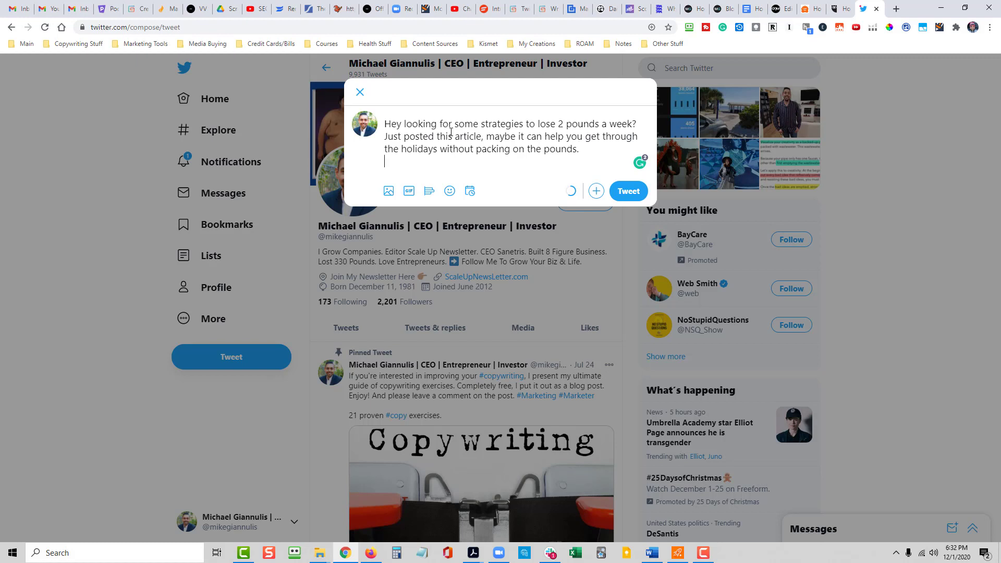
# - Add the copied /how-to-lose-2-pounds-a-week/ URL below the tweet text, copy the whole message, and publish the tweet
pyautogui.press('Return')
pyautogui.hotkey('ctrl', 'v')
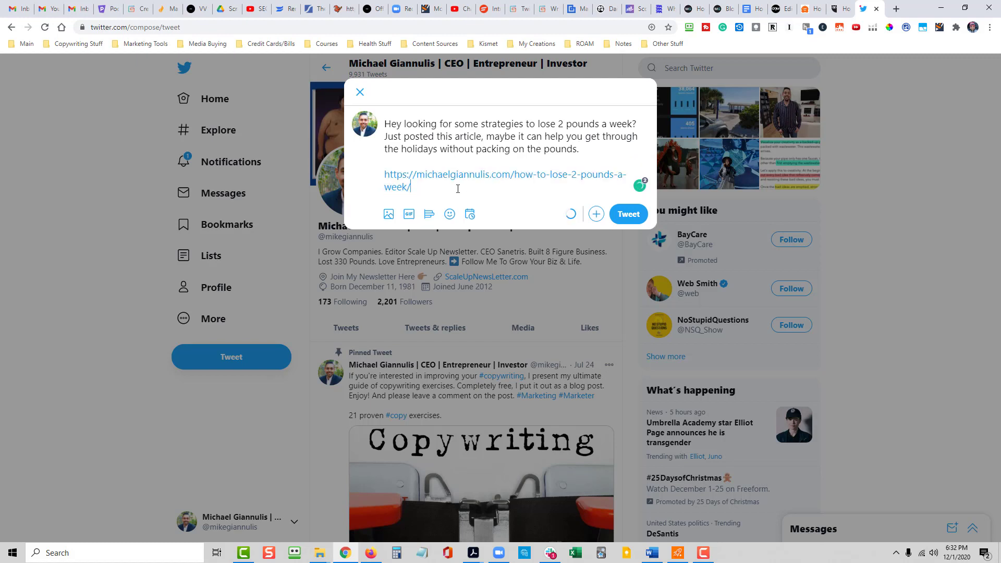
pyautogui.hotkey('ctrl', 'a')
pyautogui.hotkey('ctrl', 'c')
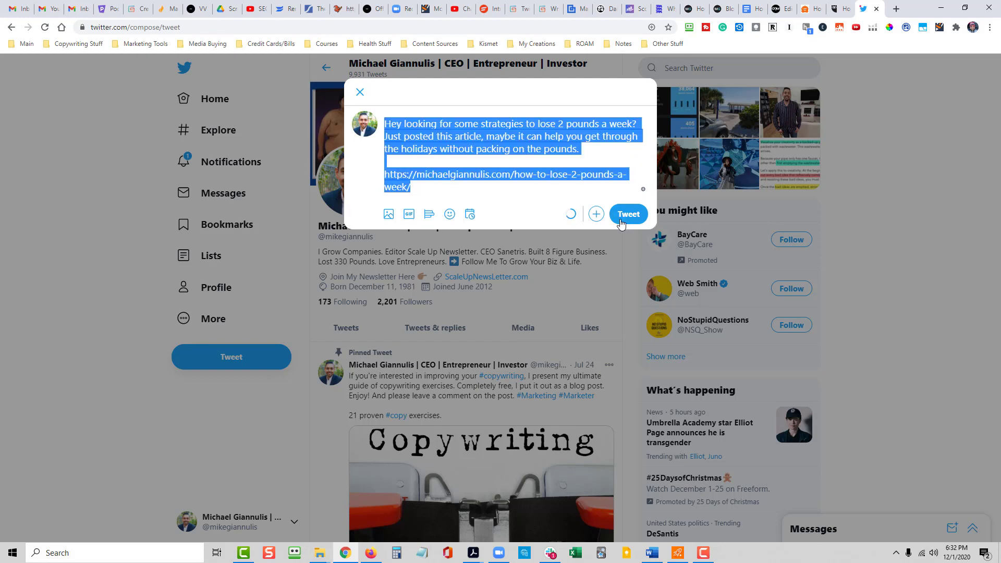
pyautogui.click(622, 219)
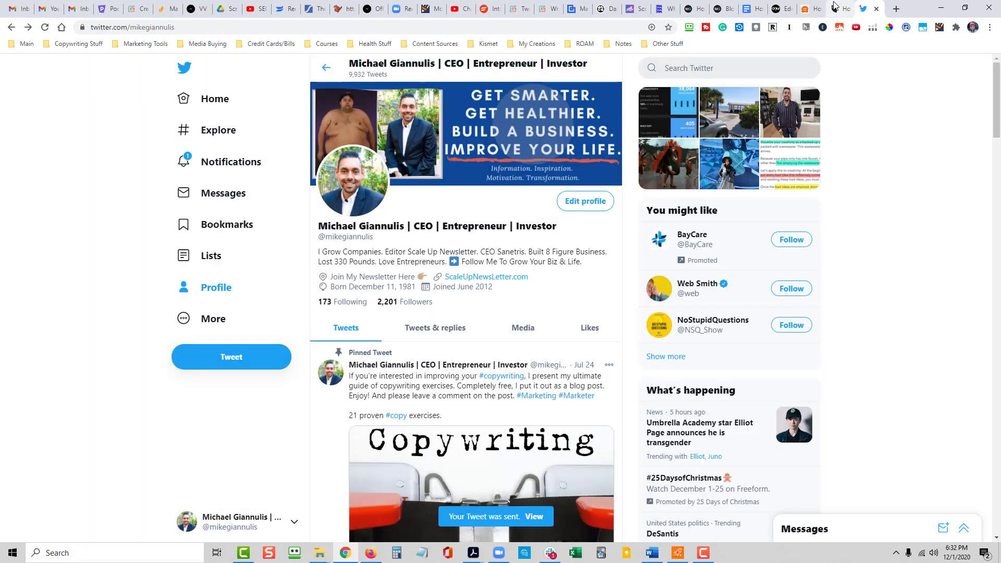
# - Switch to Hootsuite and create a new post addressed to the LinkedIn profile and Facebook Page, leaving out the Twitter account
pyautogui.click(834, 7)
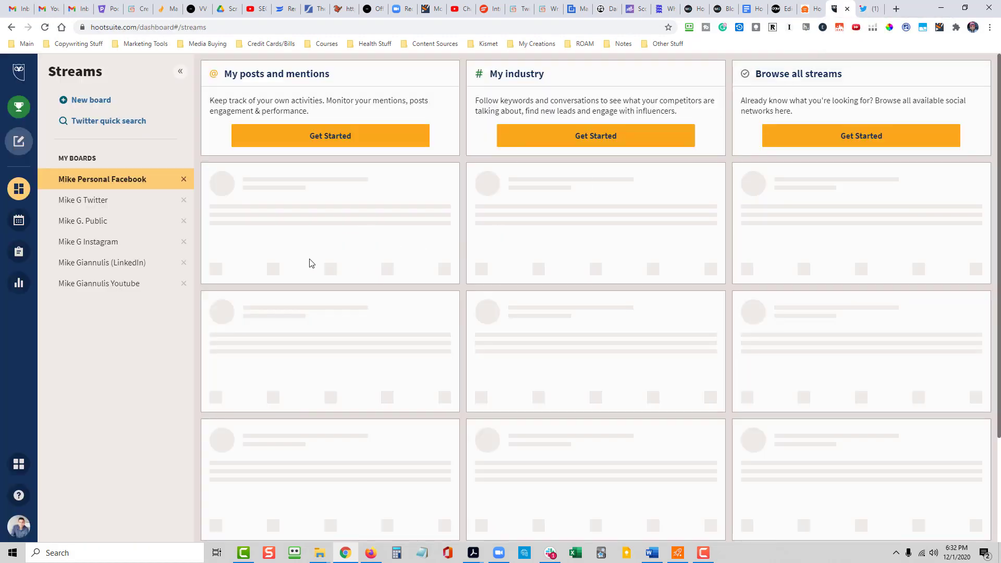
pyautogui.moveTo(18, 141)
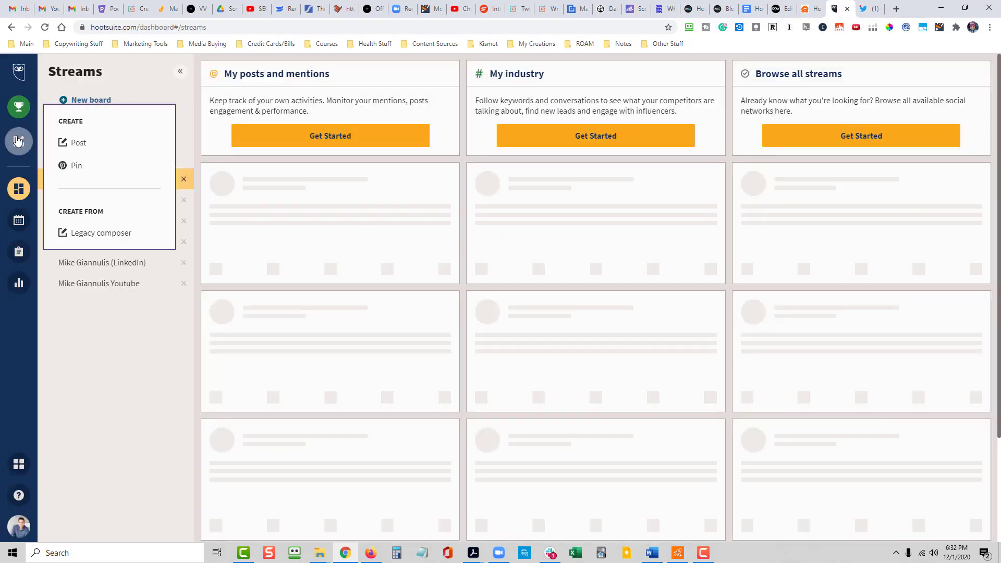
pyautogui.click(77, 143)
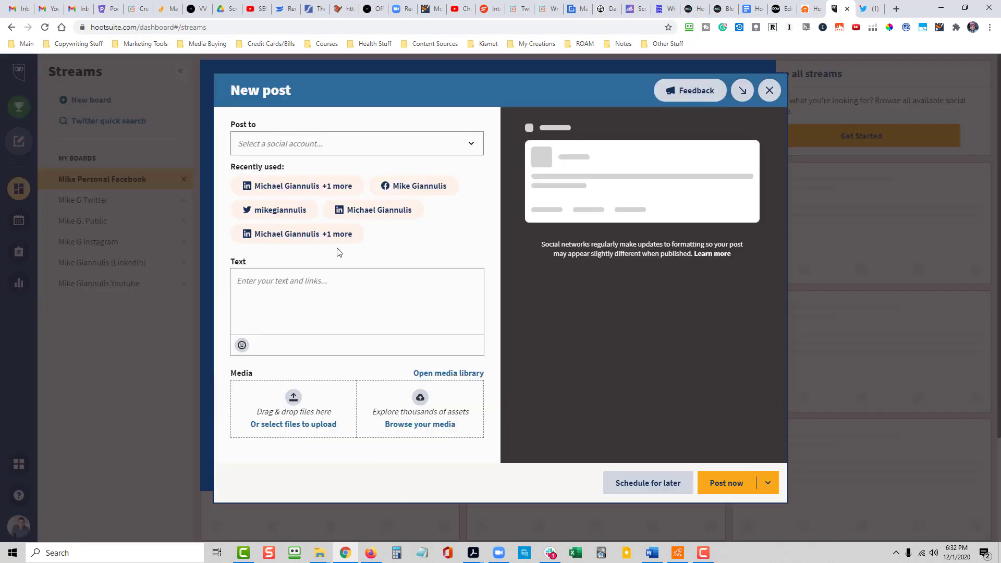
pyautogui.click(329, 182)
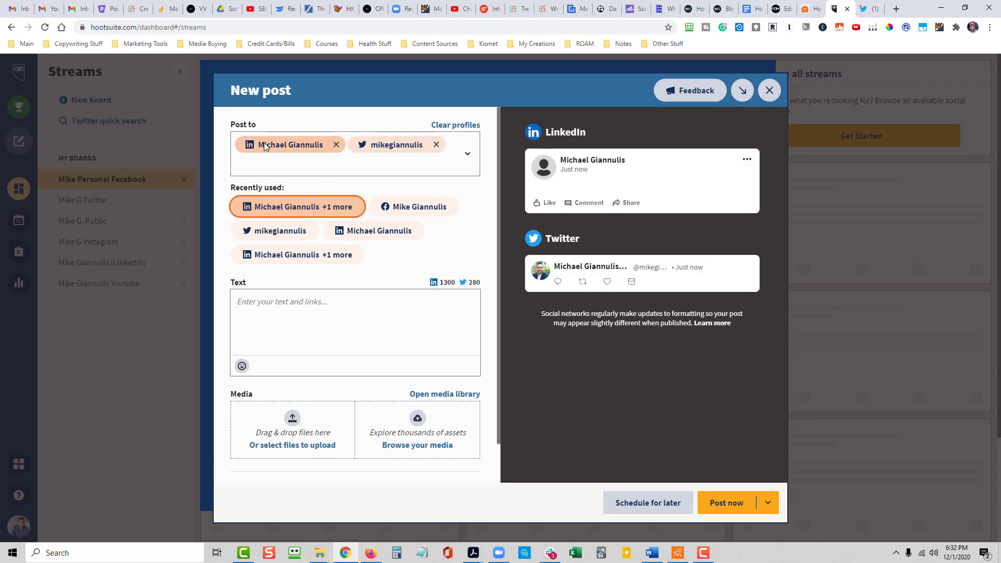
pyautogui.click(437, 145)
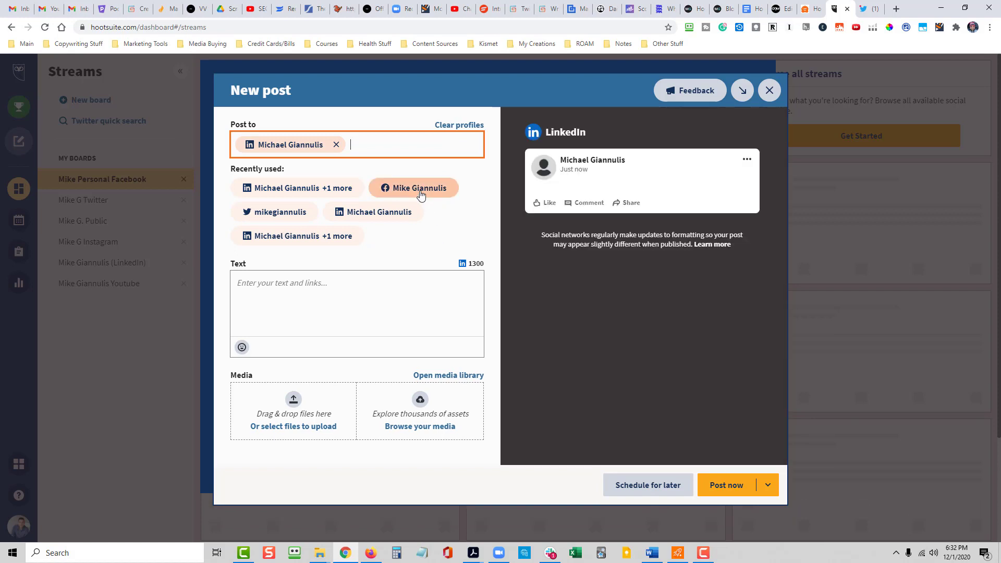
pyautogui.click(421, 198)
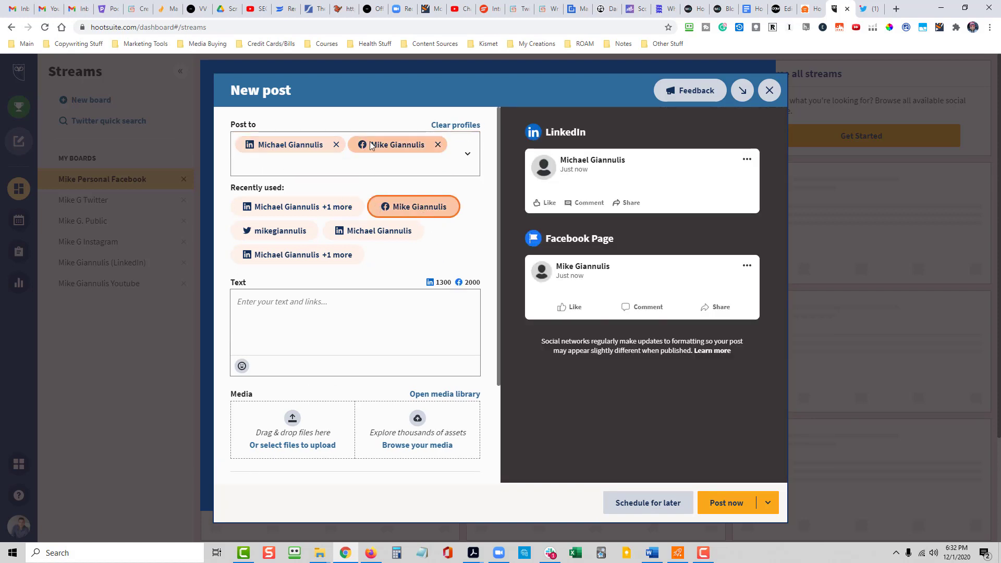
# - Paste the tweet text into the post and insert before the link: "Inside the article, you'll find 10 ways to lose up to 2 pounds a week."
pyautogui.click(314, 303)
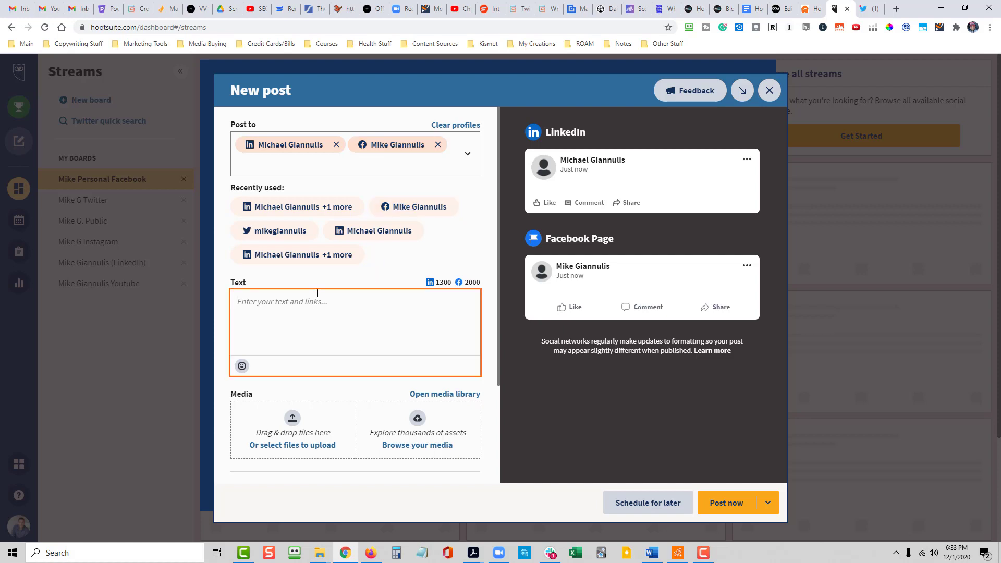
pyautogui.hotkey('ctrl', 'v')
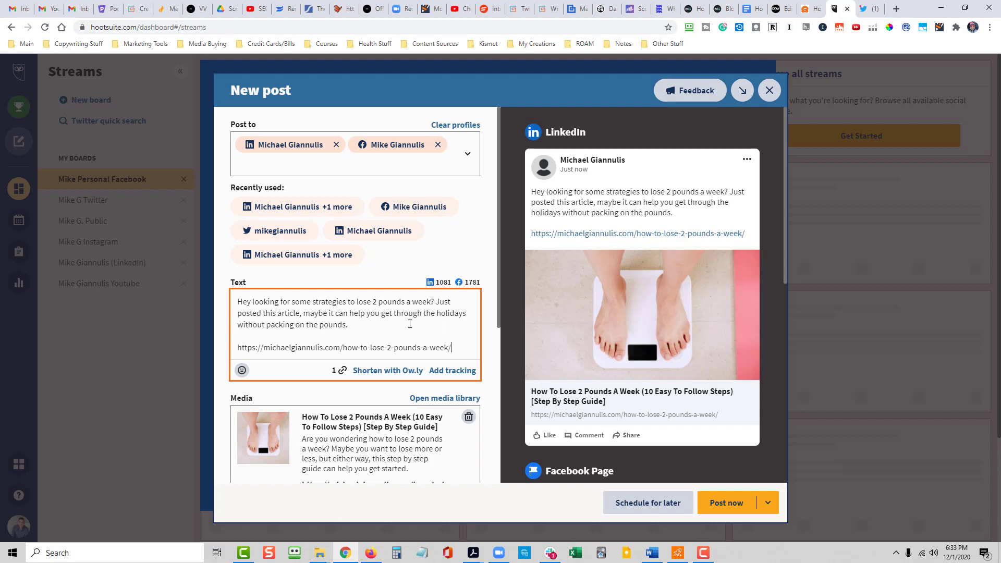
pyautogui.click(363, 324)
pyautogui.press('Return')
pyautogui.press('Return')
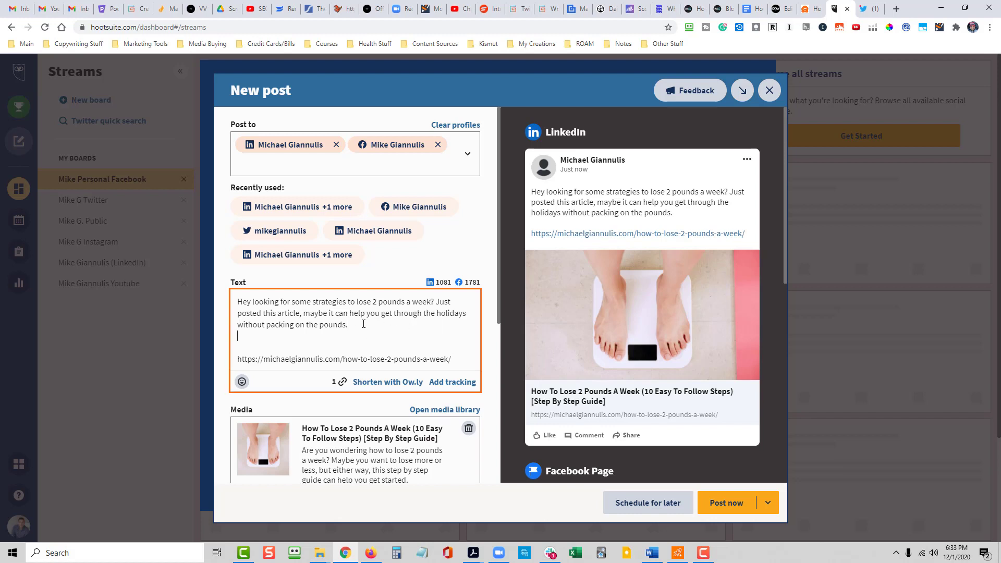
pyautogui.write('Inside')
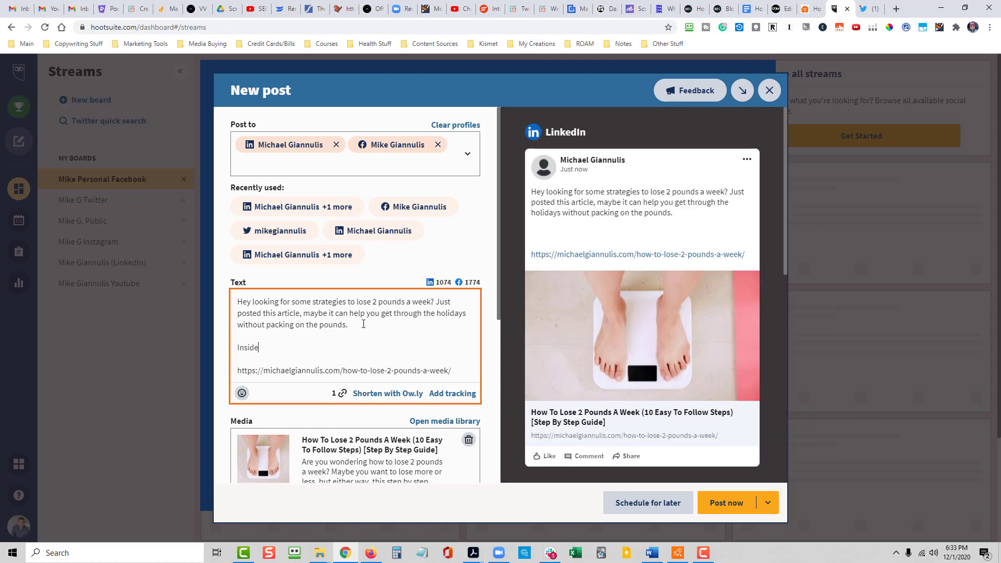
pyautogui.write(" the article, you'll find 10 ")
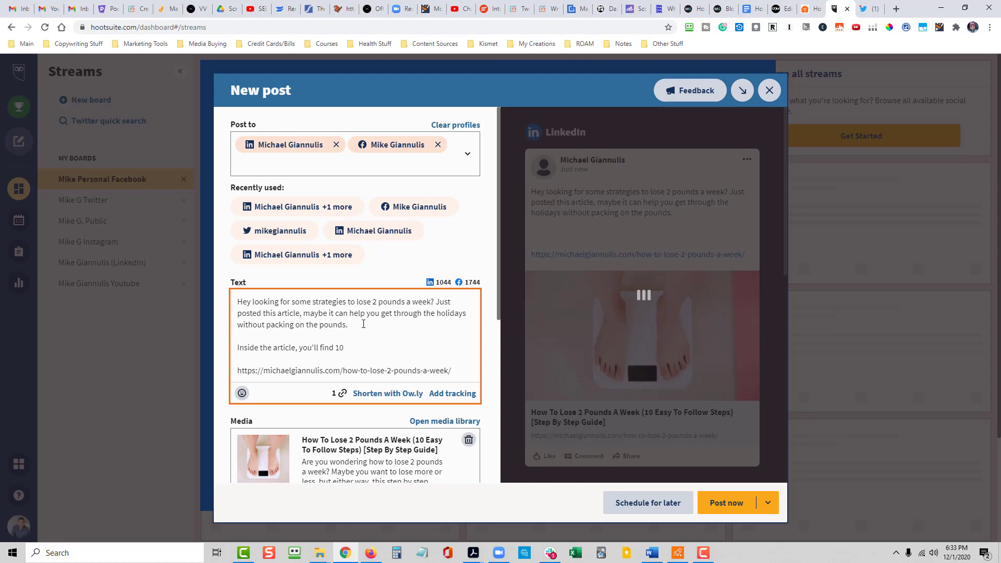
pyautogui.write('ways to lose up to 2 poundas a')
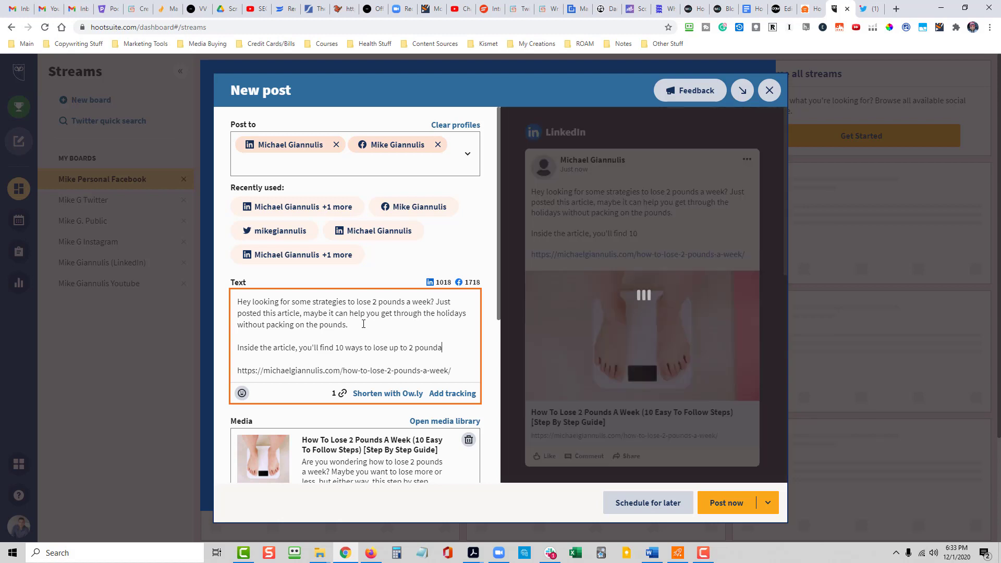
pyautogui.press('BackSpace')
pyautogui.press('BackSpace')
pyautogui.press('BackSpace')
pyautogui.write('a week.')
# - Continue the second paragraph with "Can you lose more? Probably. But is it wise? Studies say no."
pyautogui.press('Return')
pyautogui.write('Can you lose more? S')
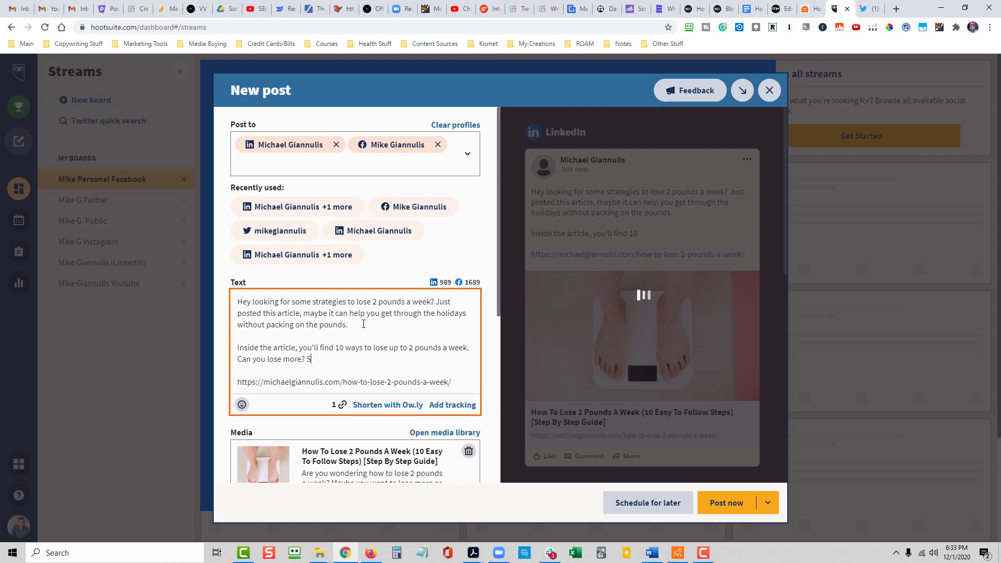
pyautogui.press('BackSpace')
pyautogui.write('Probably. But is it m')
pyautogui.press('BackSpace')
pyautogui.write('wise? S')
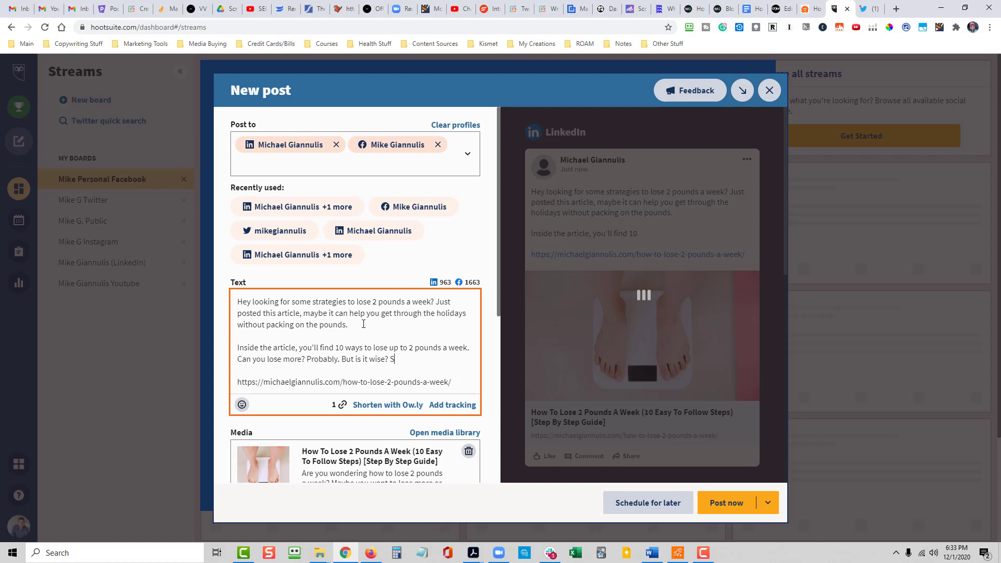
pyautogui.write("tudies say no. It's best to l")
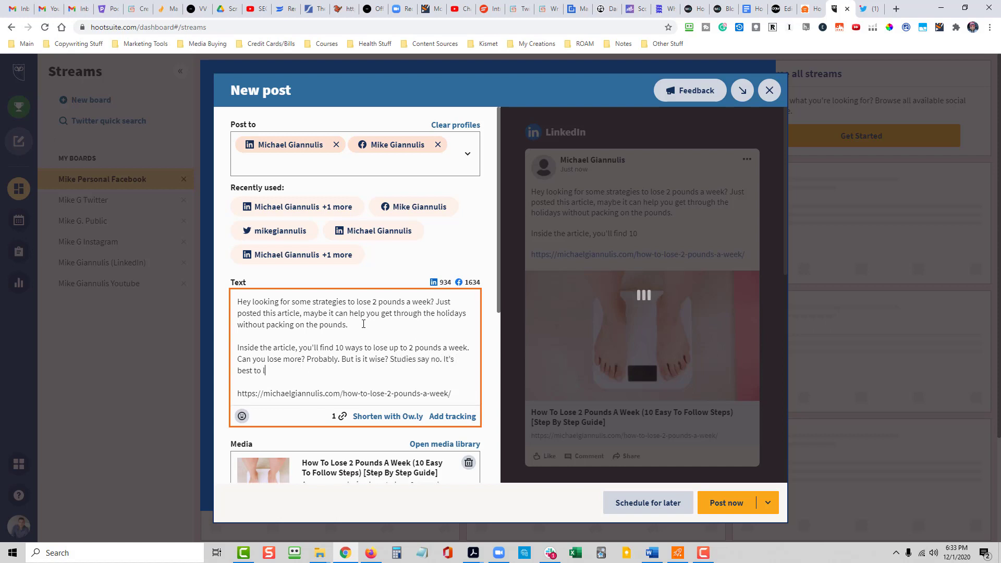
pyautogui.write('ose weight slowly and keep it')
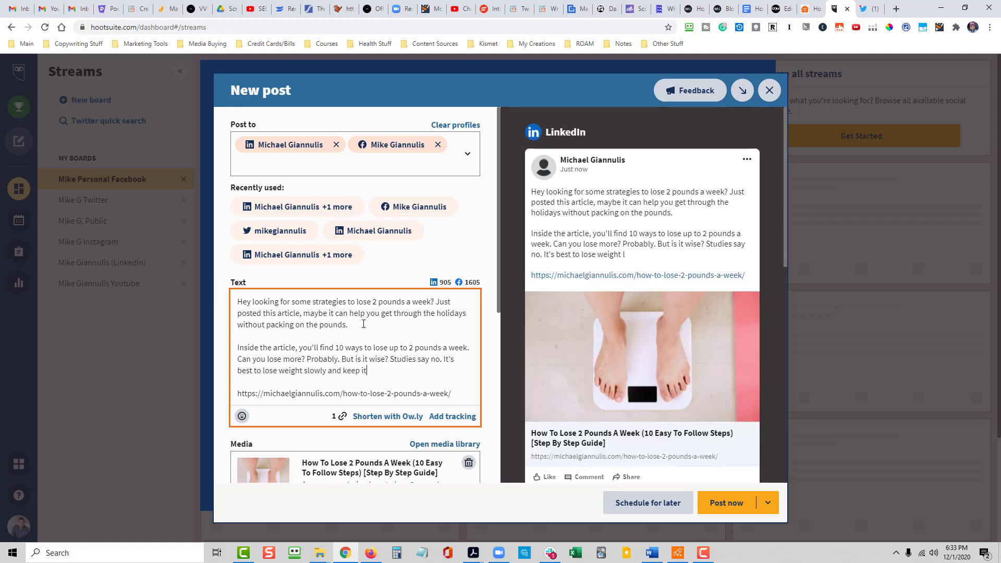
# - Finish the second paragraph with "It's best to lose weight slowly and then you'll keep it off longer."
pyautogui.press('BackSpace')
pyautogui.press('BackSpace')
pyautogui.press('BackSpace')
pyautogui.press('BackSpace')
pyautogui.press('BackSpace')
pyautogui.press('BackSpace')
pyautogui.press('BackSpace')
pyautogui.write("then you'll keep it off longer.")
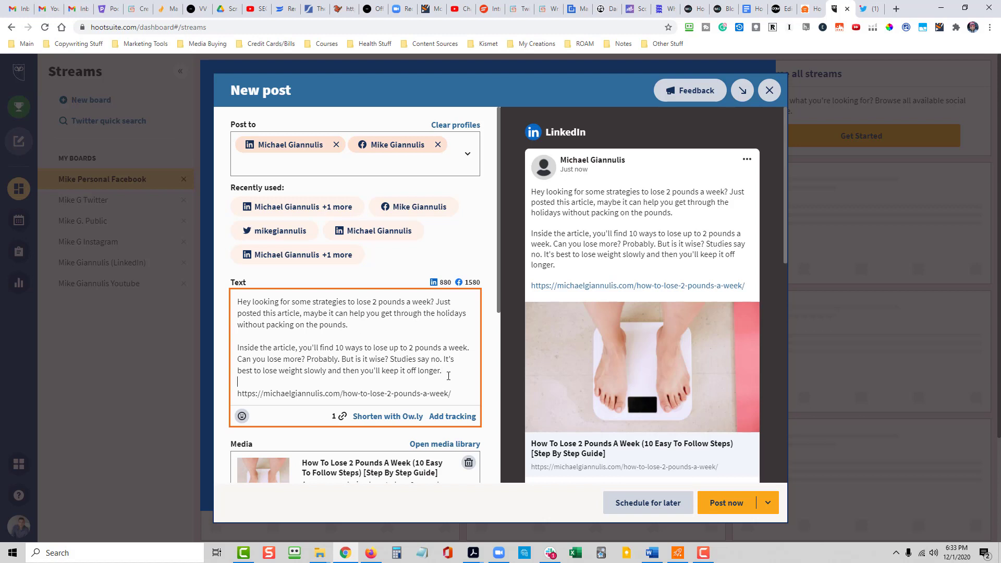
# - Add the line "Read the article here now:" above the link with a blank line between them, and publish the post immediately
pyautogui.press('Down')
pyautogui.press('Return')
pyautogui.write('REad')
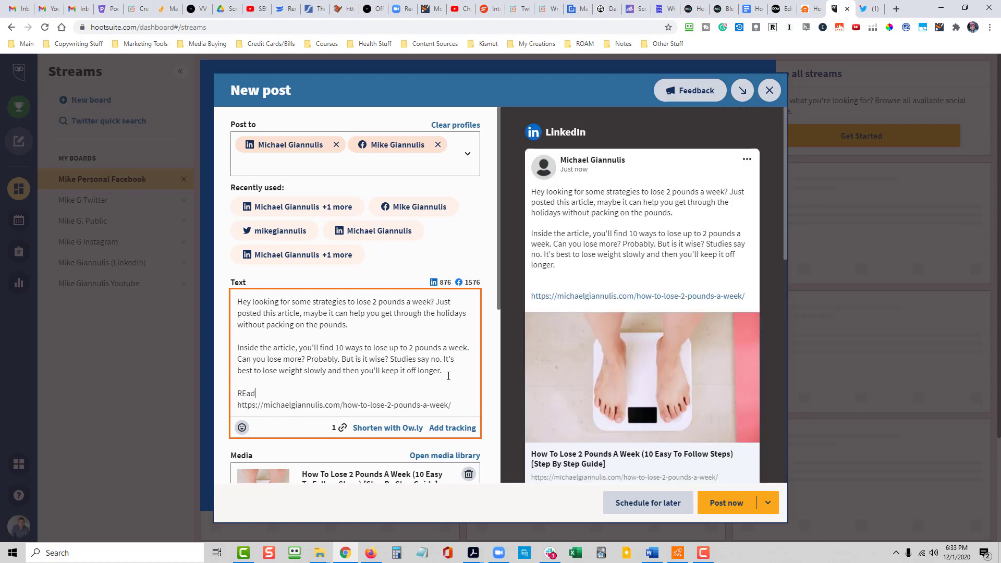
pyautogui.press('BackSpace')
pyautogui.press('BackSpace')
pyautogui.write('ead the article here ')
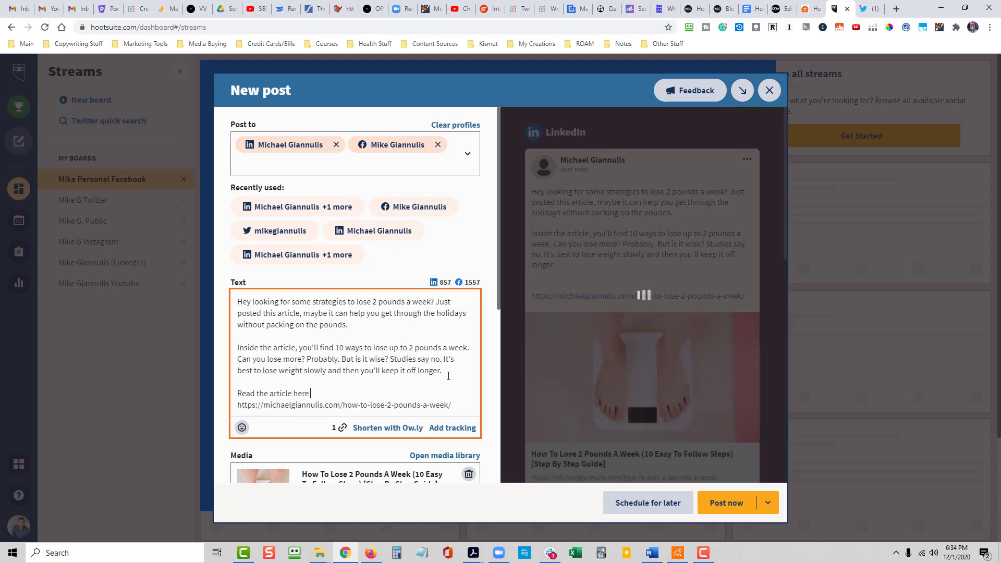
pyautogui.write('now:')
pyautogui.press('Return')
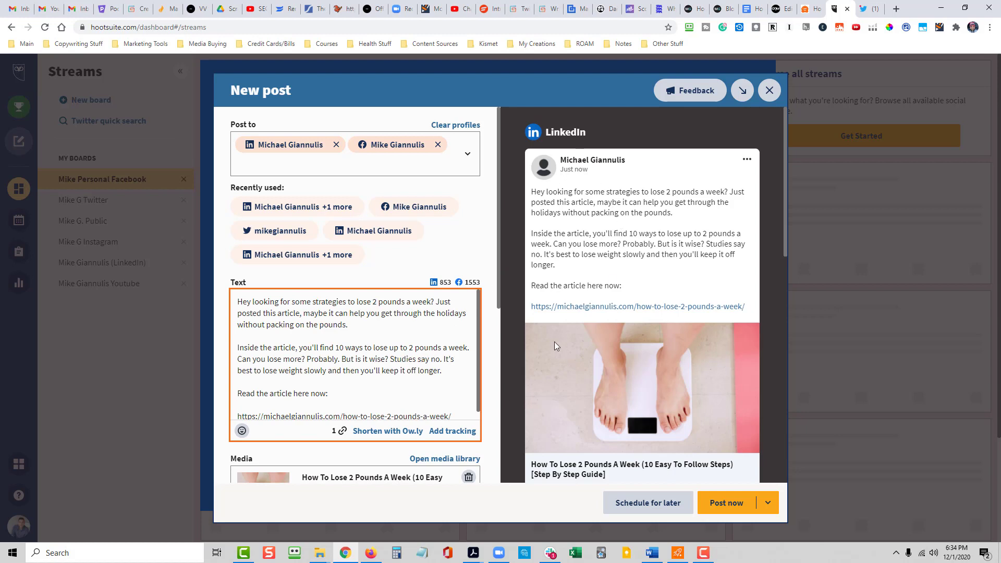
pyautogui.click(729, 503)
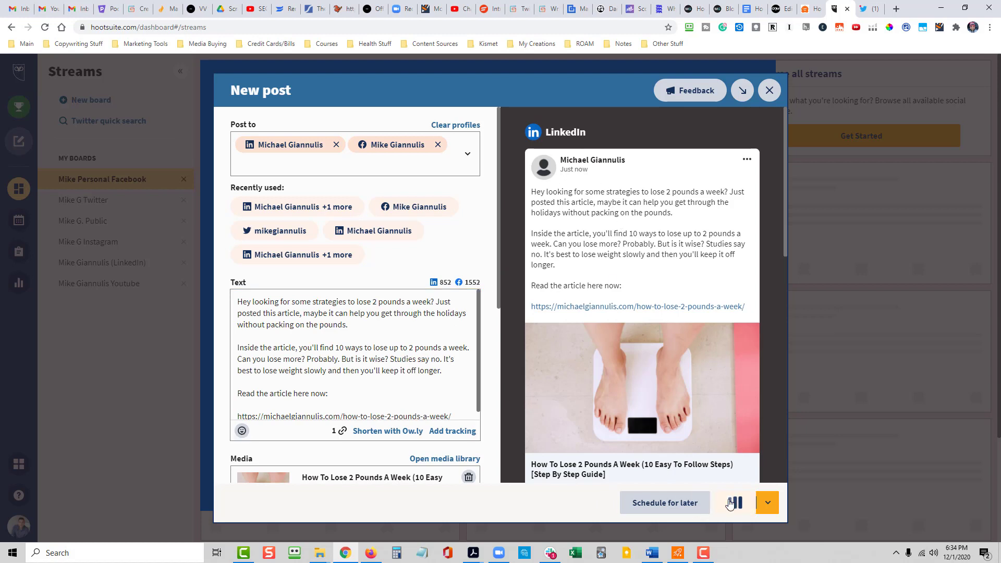